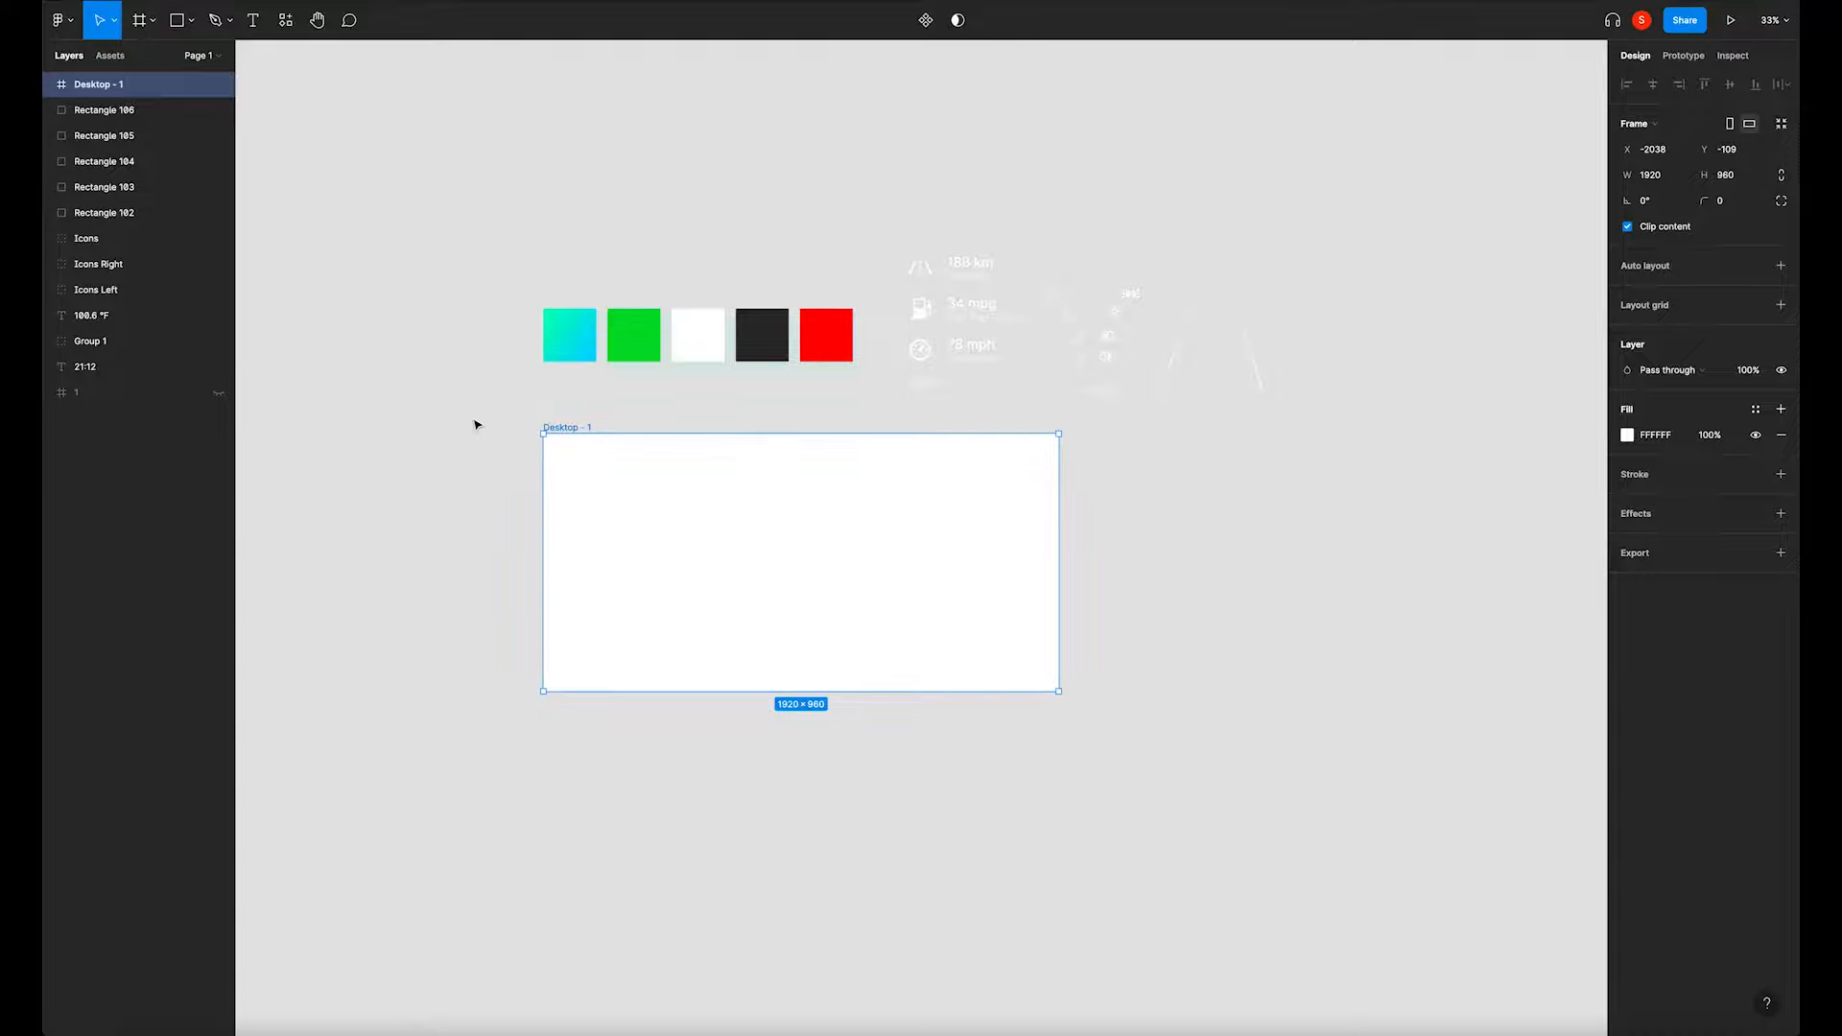
Fill the Desktop - 1 frame with the dark grey sampled from the swatch row (2A2A2A).
{"action": "left_click", "coordinate": [579, 429]}
{"action": "key", "text": "i"}
{"action": "left_click", "coordinate": [762, 334]}
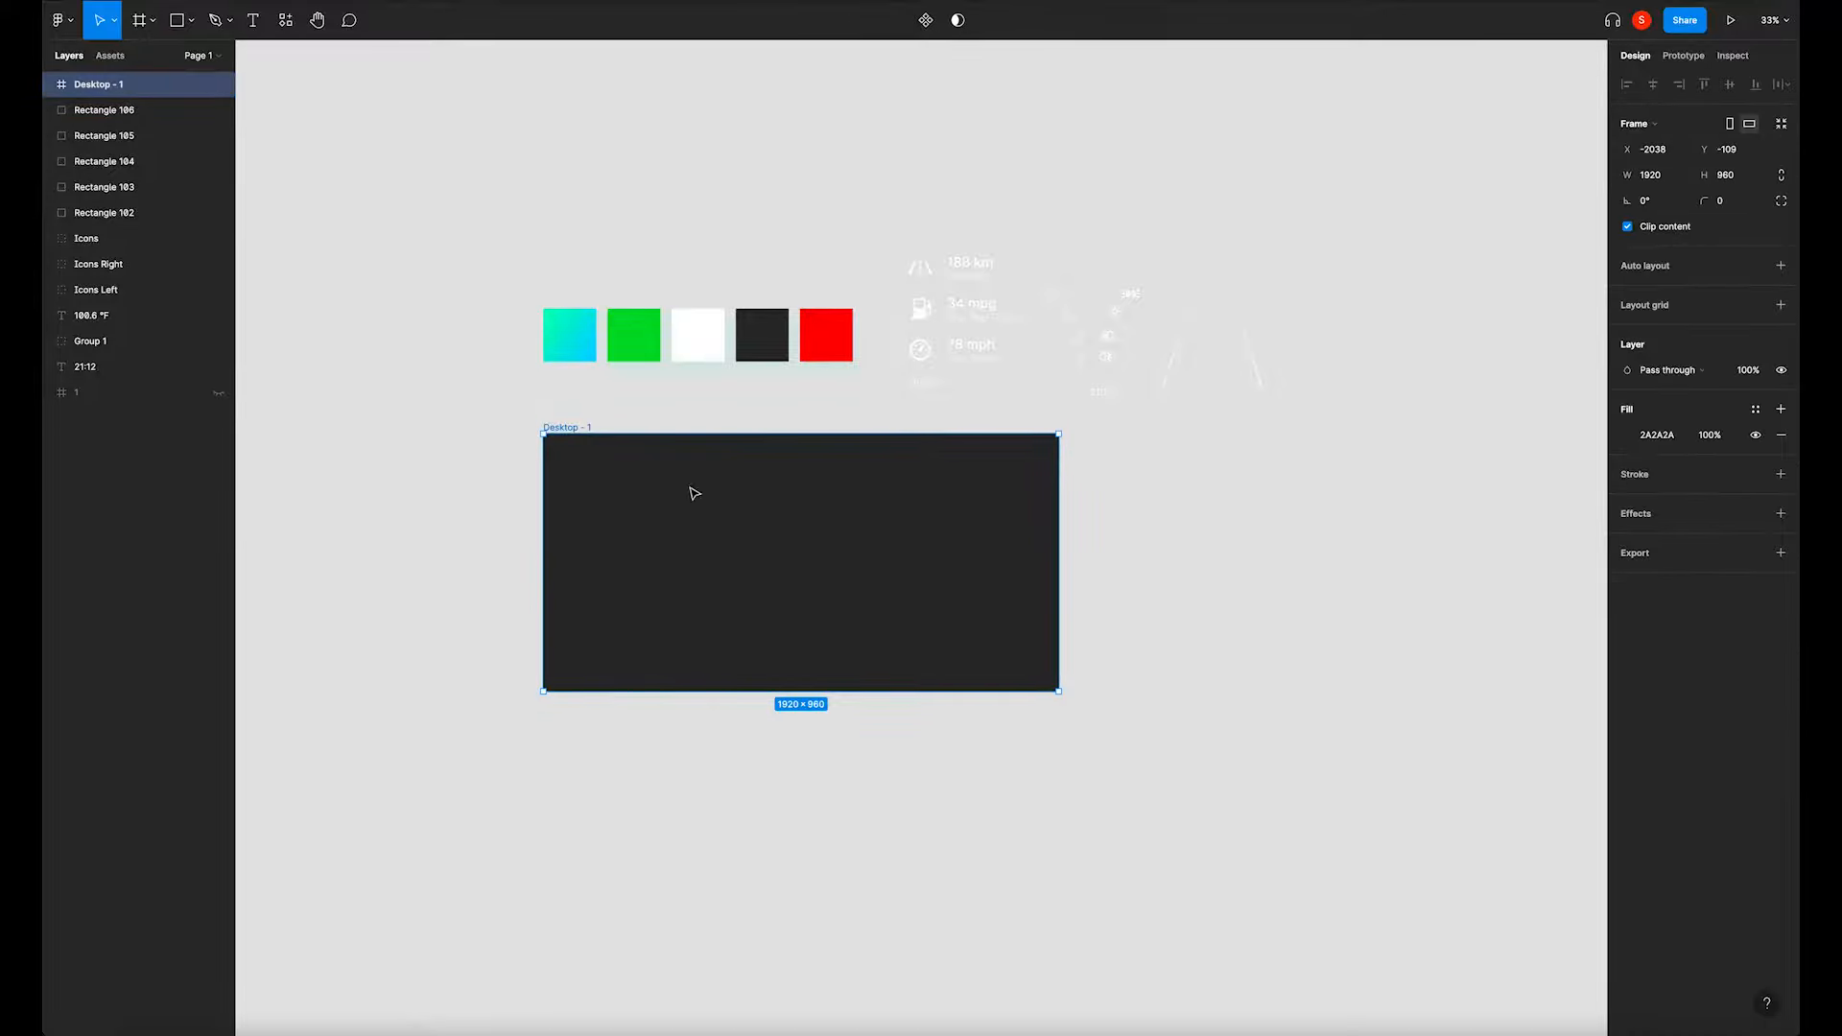
{"action": "key", "text": "Escape"}
Draw a closed trapezoid about 1305 × 115 below the frame with the Pen tool, wider at its upper edge.
{"action": "left_click", "coordinate": [229, 20]}
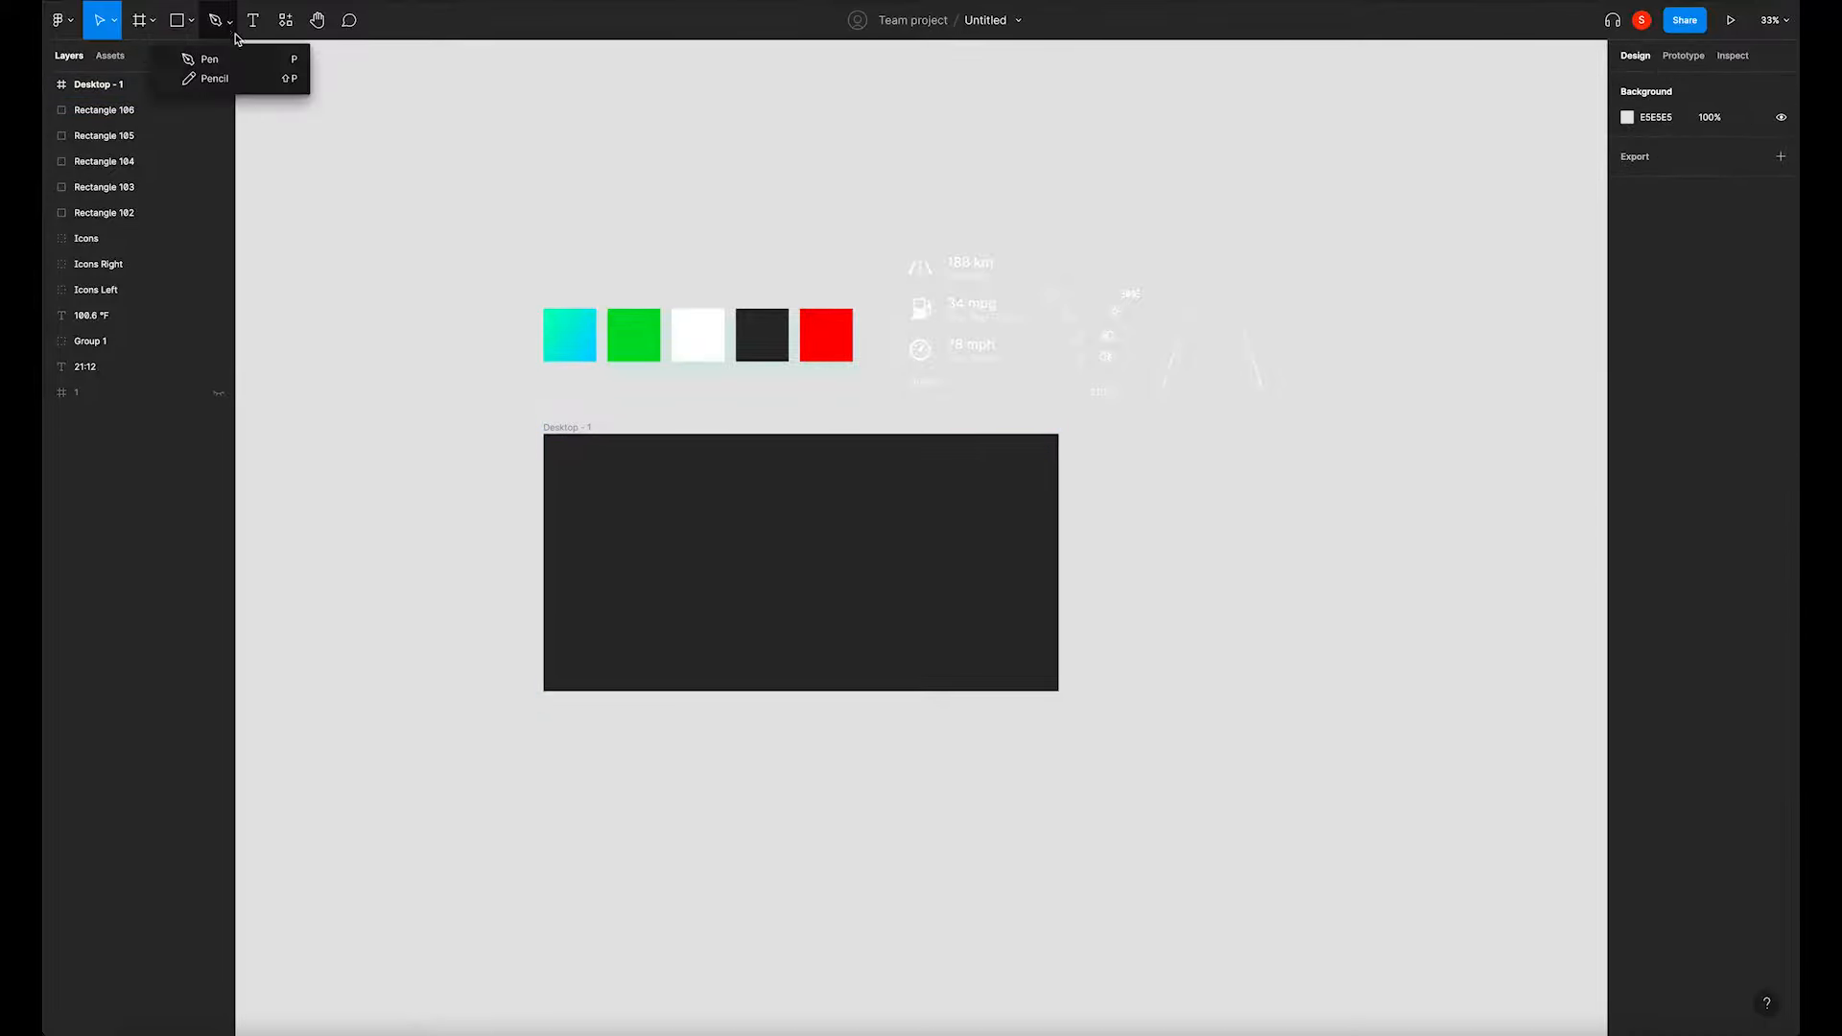
{"action": "left_click", "coordinate": [223, 58]}
{"action": "left_click", "coordinate": [669, 759]}
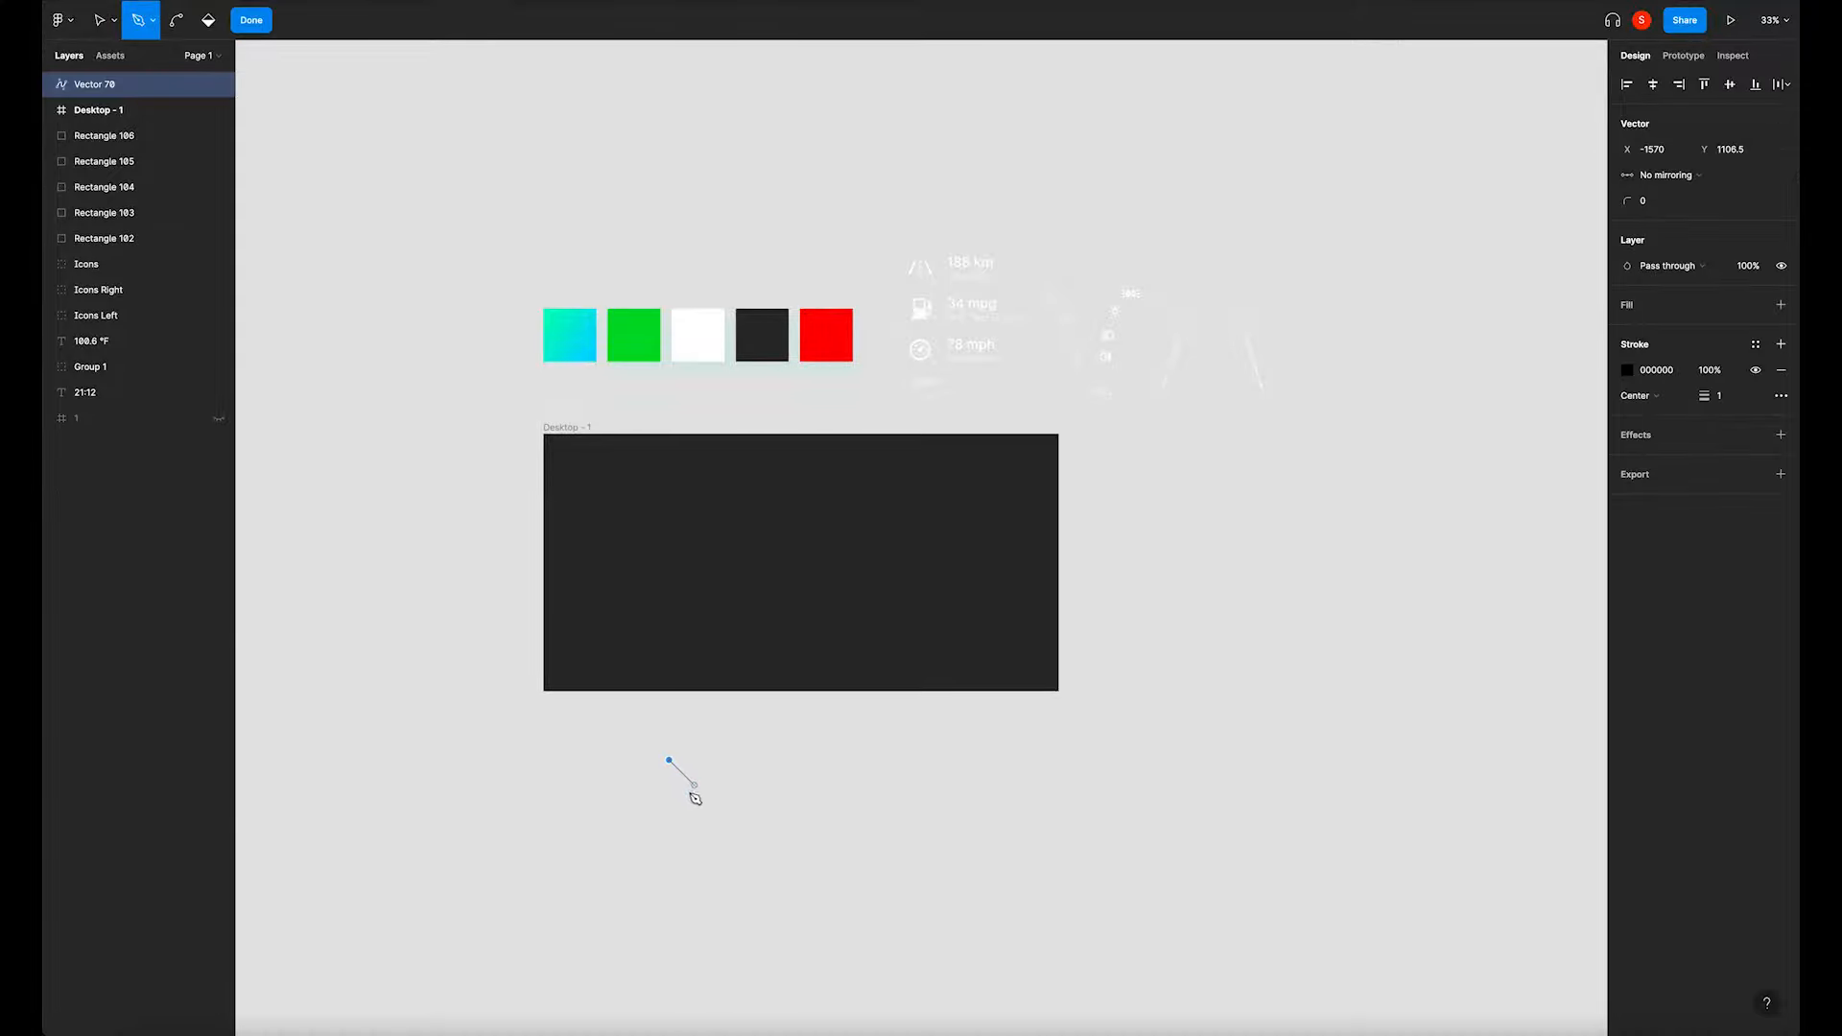
{"action": "left_click", "coordinate": [700, 790]}
{"action": "left_click", "coordinate": [990, 800]}
{"action": "left_click", "coordinate": [1019, 761]}
{"action": "left_click", "coordinate": [670, 759]}
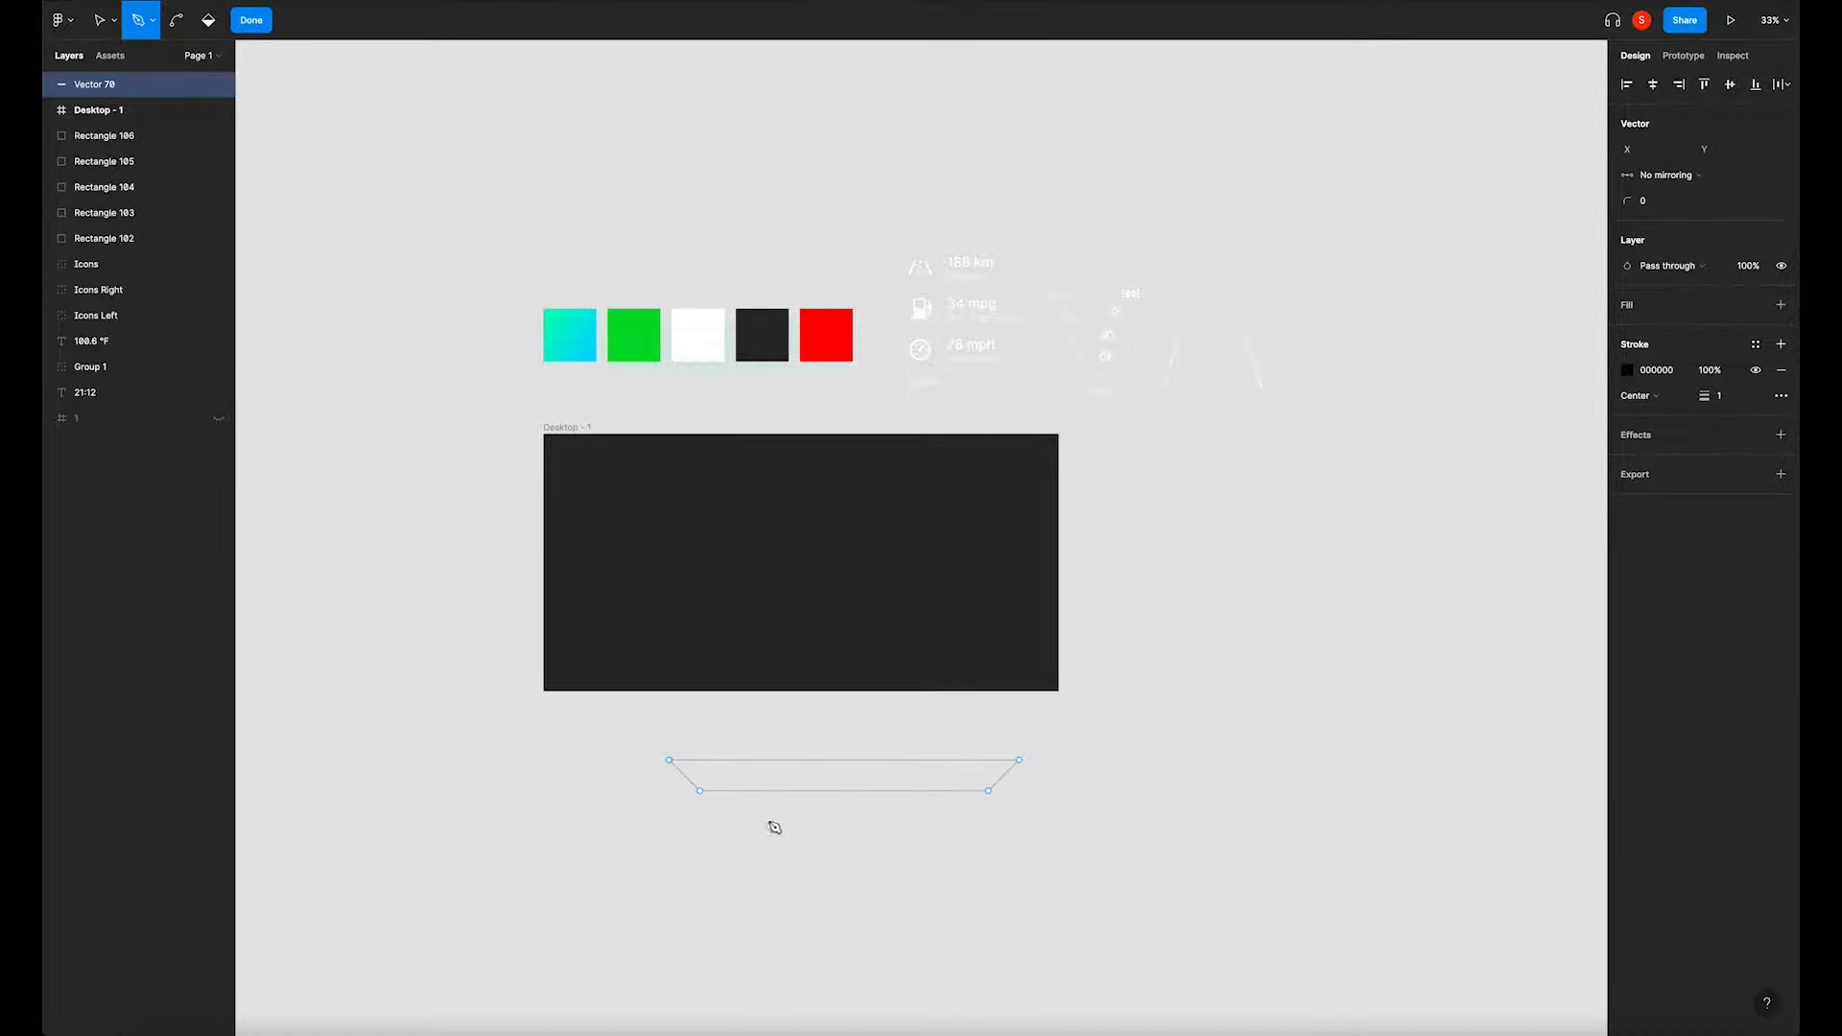
{"action": "left_click", "coordinate": [254, 24]}
{"action": "left_click", "coordinate": [860, 865]}
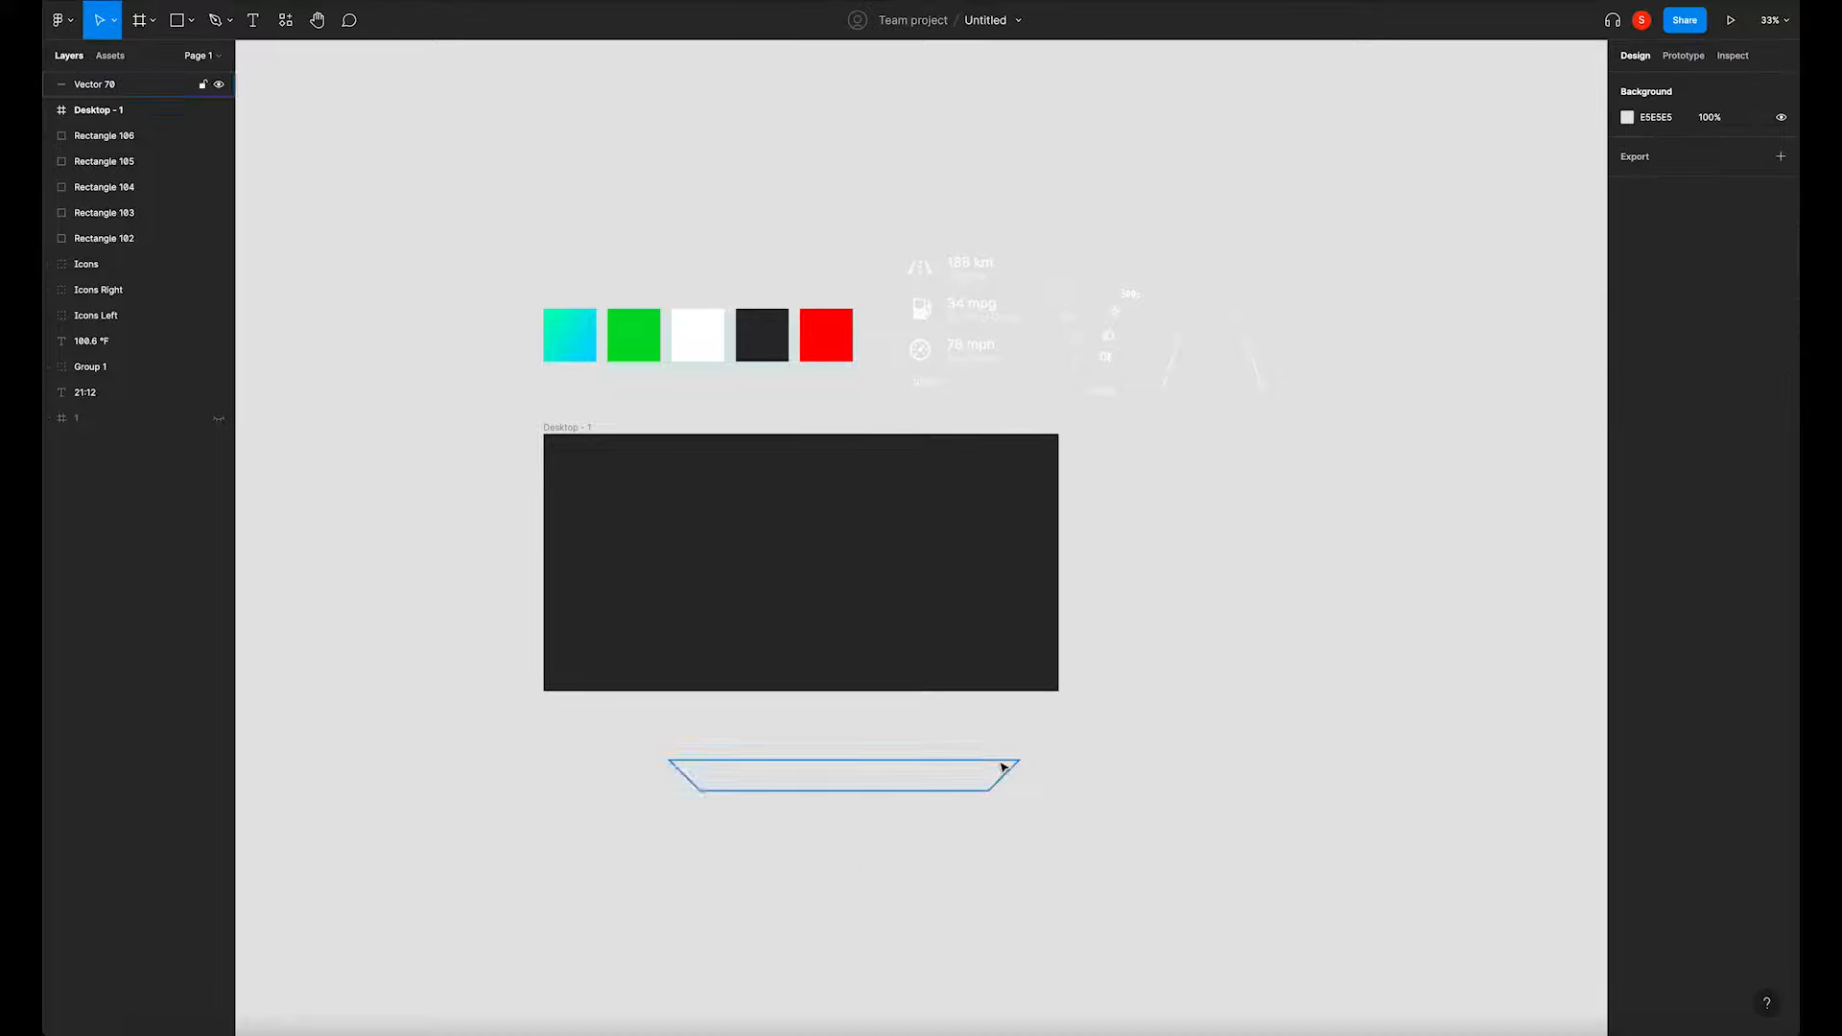
Hide the trapezoid's stroke and add a solid fill to it.
{"action": "left_click", "coordinate": [1015, 767]}
{"action": "left_click", "coordinate": [1756, 345]}
{"action": "left_click", "coordinate": [1756, 280]}
{"action": "left_click", "coordinate": [1780, 280]}
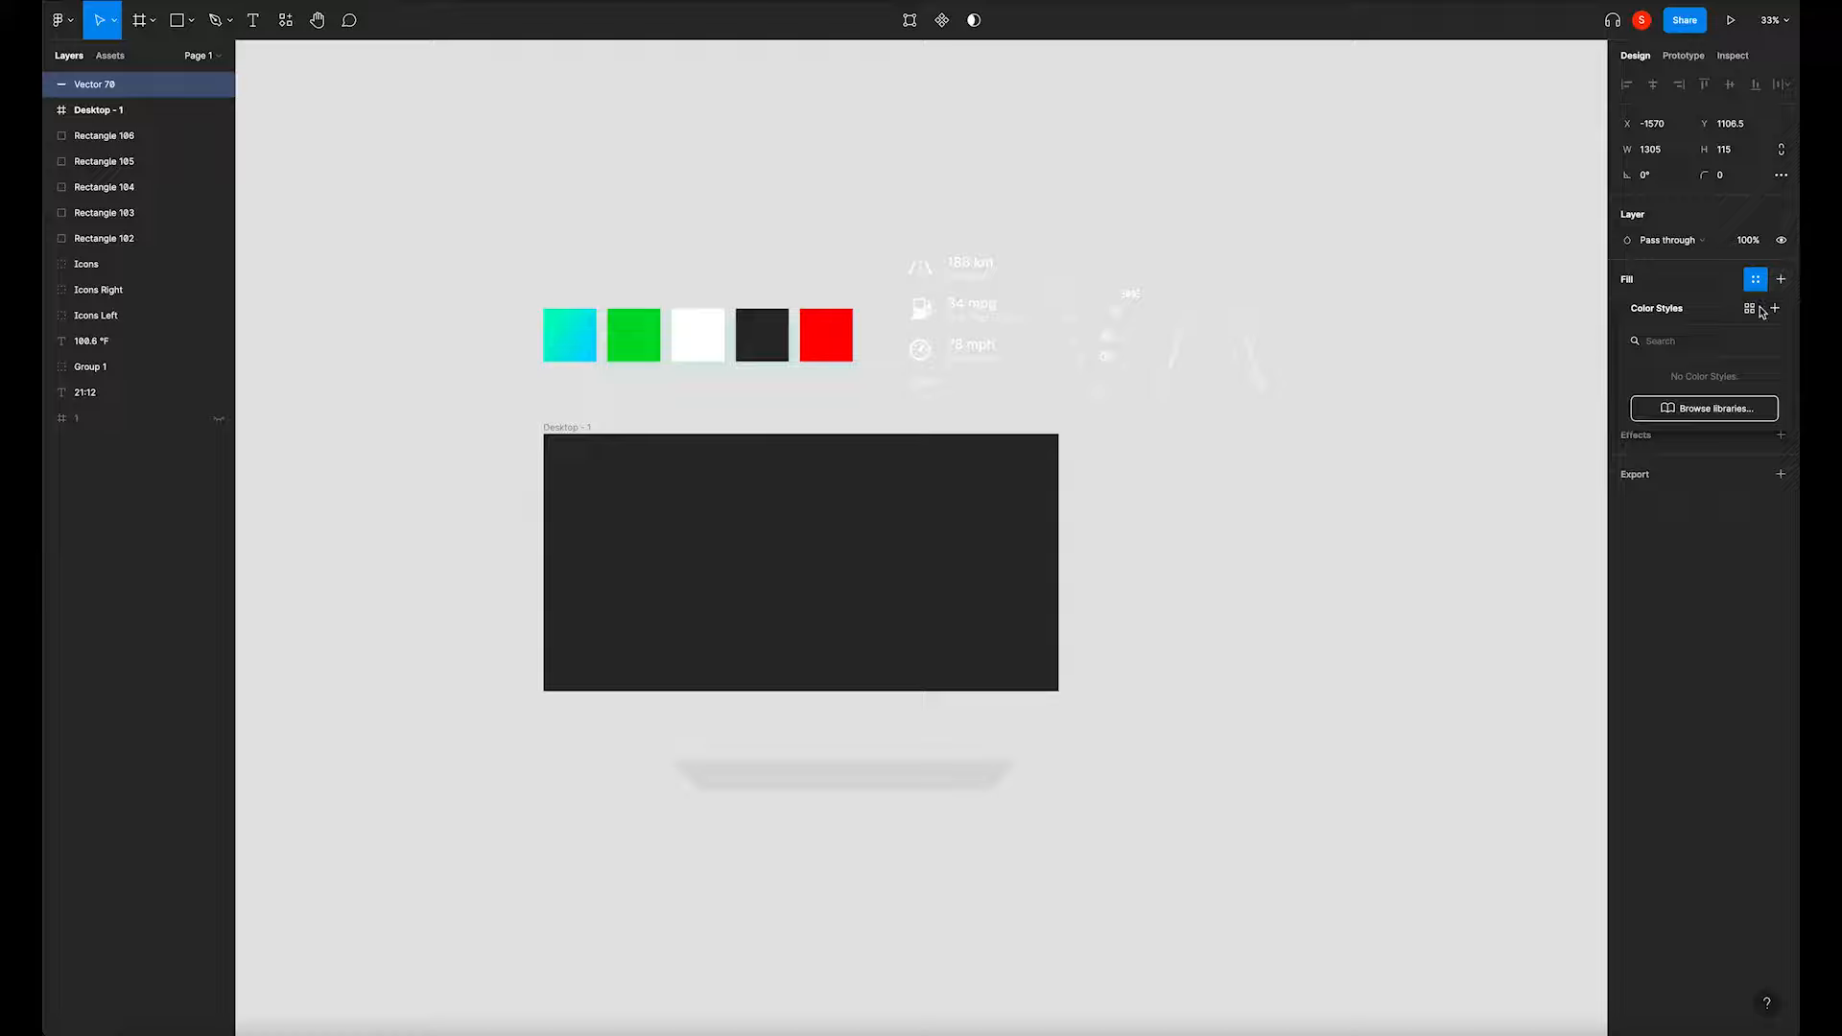
{"action": "key", "text": "Escape"}
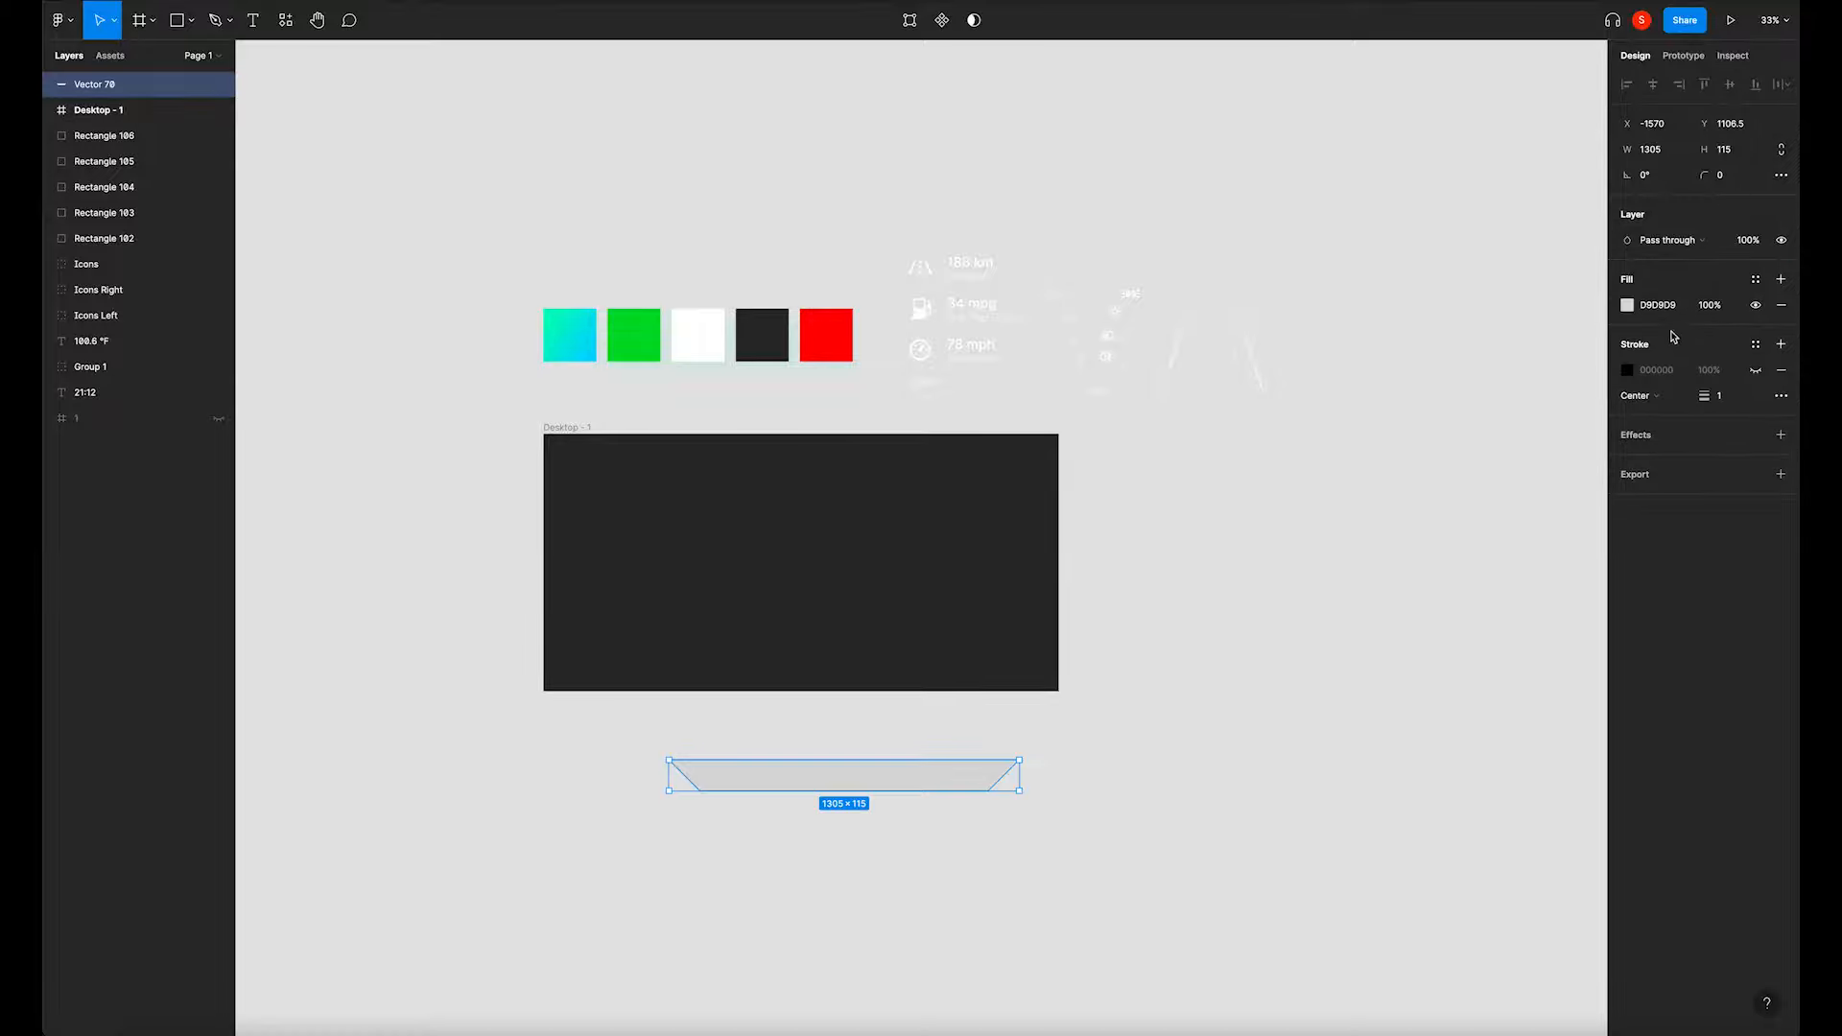
Set the trapezoid's fill to the dark grey 242424.
{"action": "left_click", "coordinate": [1627, 305]}
{"action": "left_click_drag", "start_coordinate": [1544, 399], "coordinate": [1353, 498]}
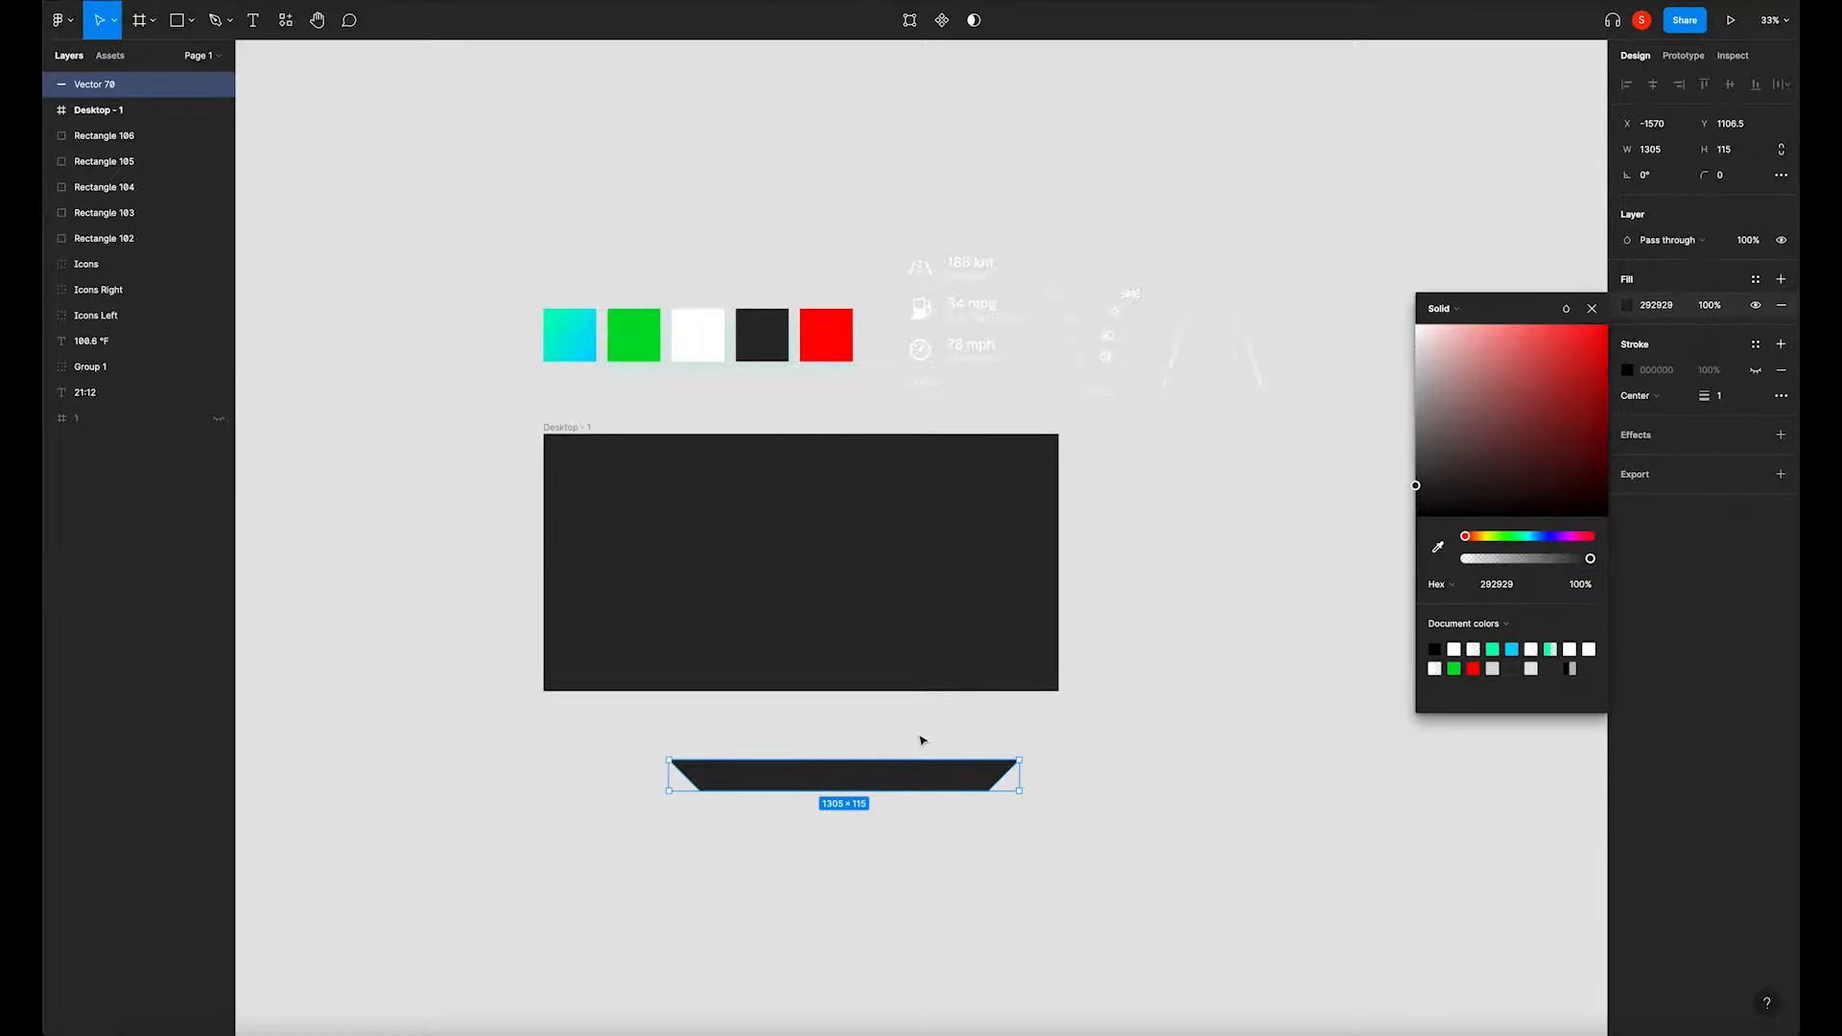
{"action": "left_click", "coordinate": [1438, 548]}
{"action": "left_click", "coordinate": [1022, 592]}
{"action": "left_click_drag", "start_coordinate": [1415, 482], "coordinate": [1416, 486]}
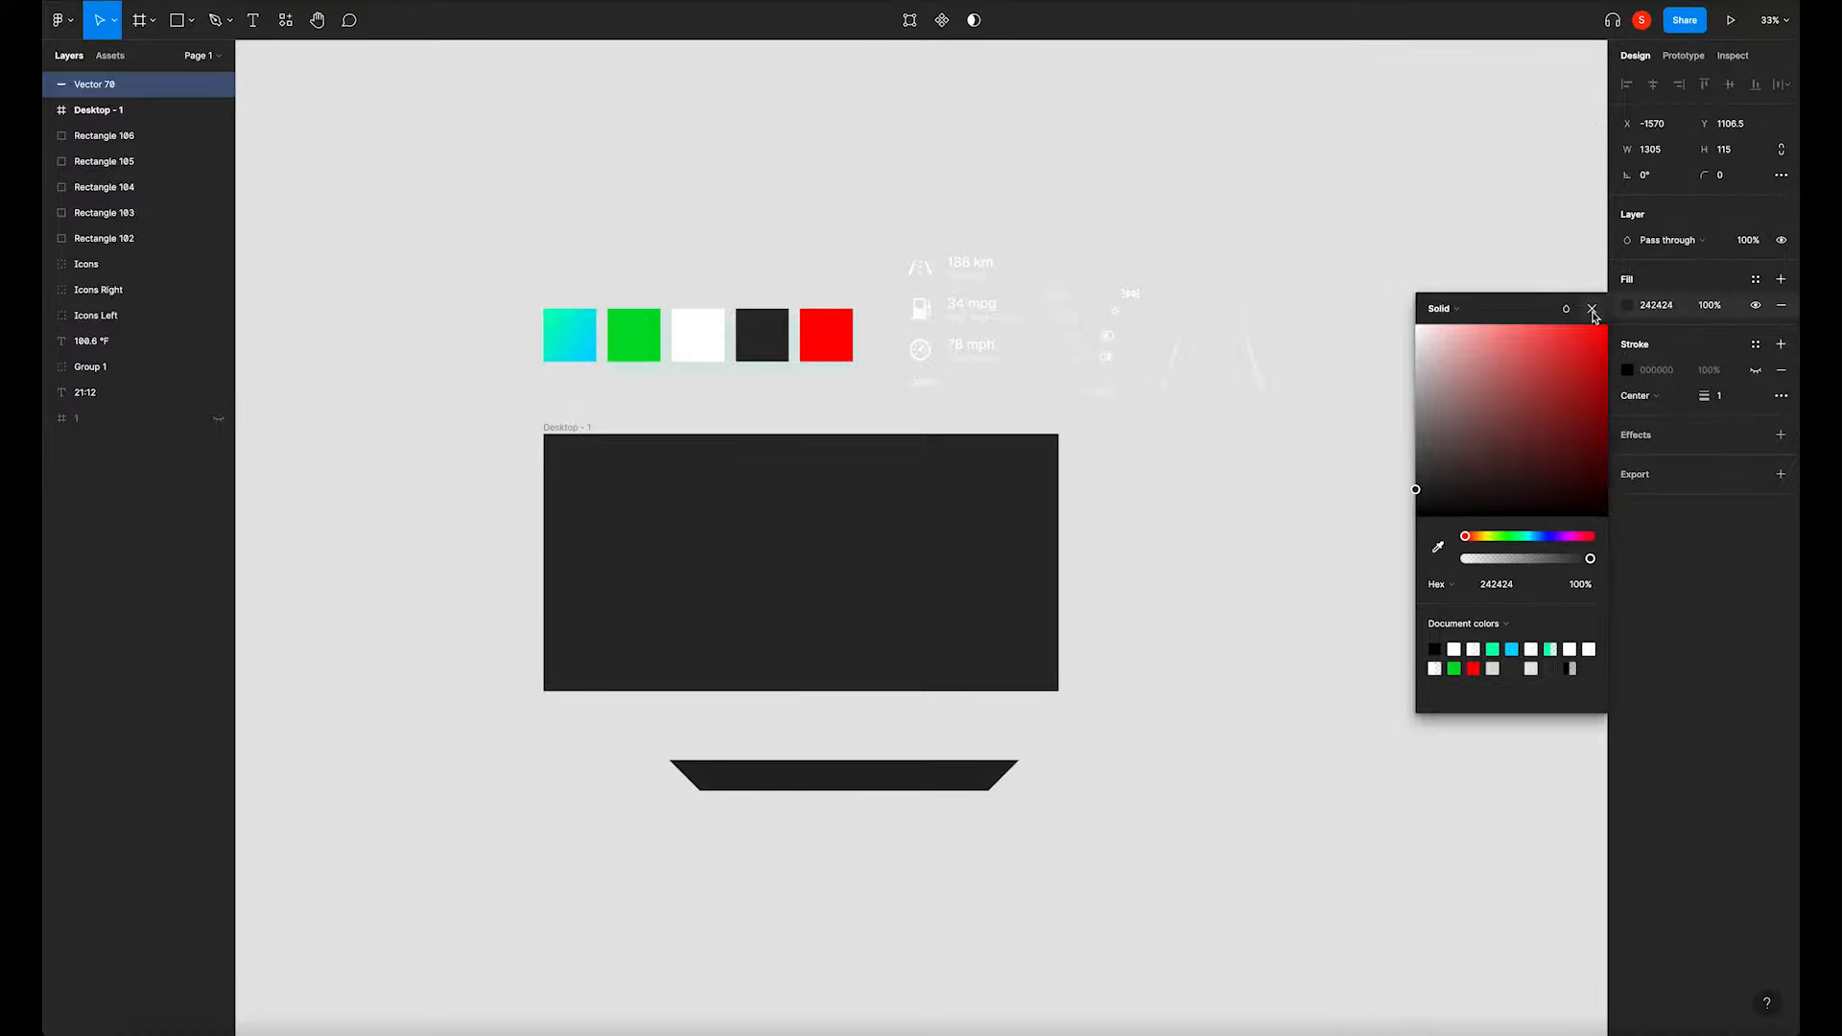
{"action": "left_click", "coordinate": [1013, 756]}
Round the trapezoid's two lower corner points with a corner radius of 146.
{"action": "left_click", "coordinate": [959, 768]}
{"action": "left_click_drag", "start_coordinate": [958, 768], "coordinate": [950, 764]}
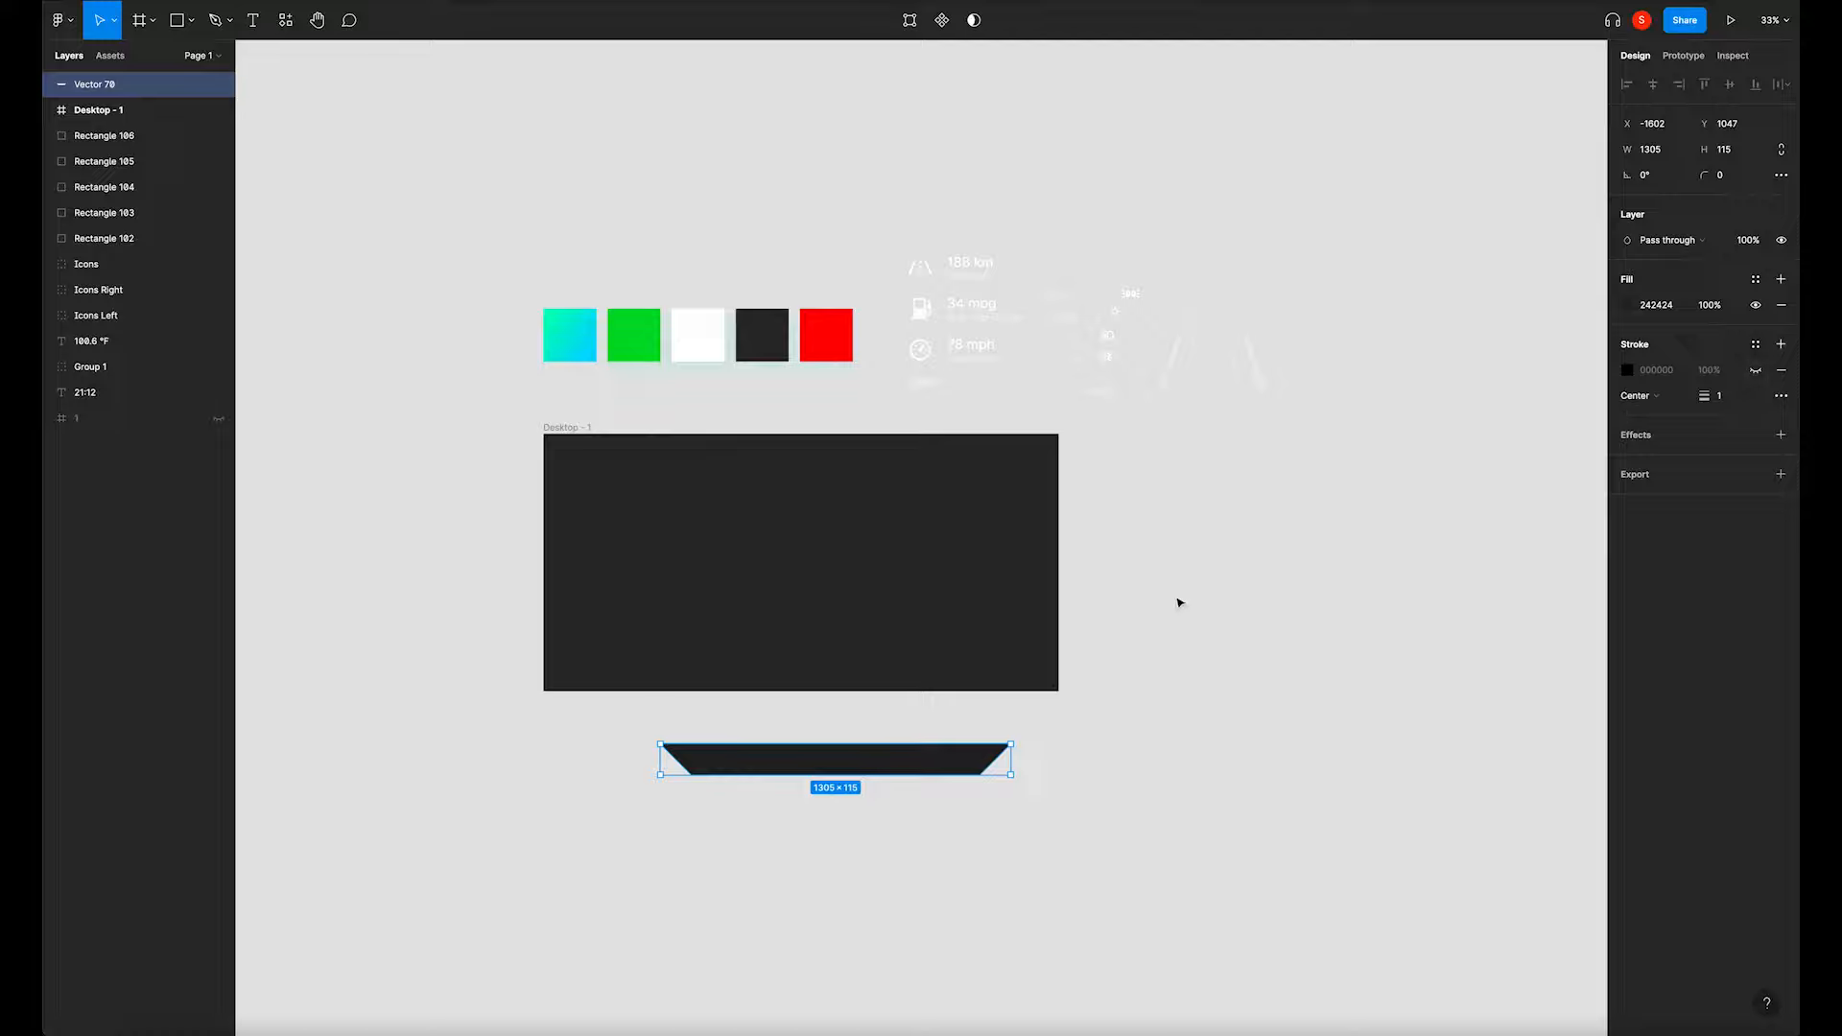
{"action": "double_click", "coordinate": [970, 771]}
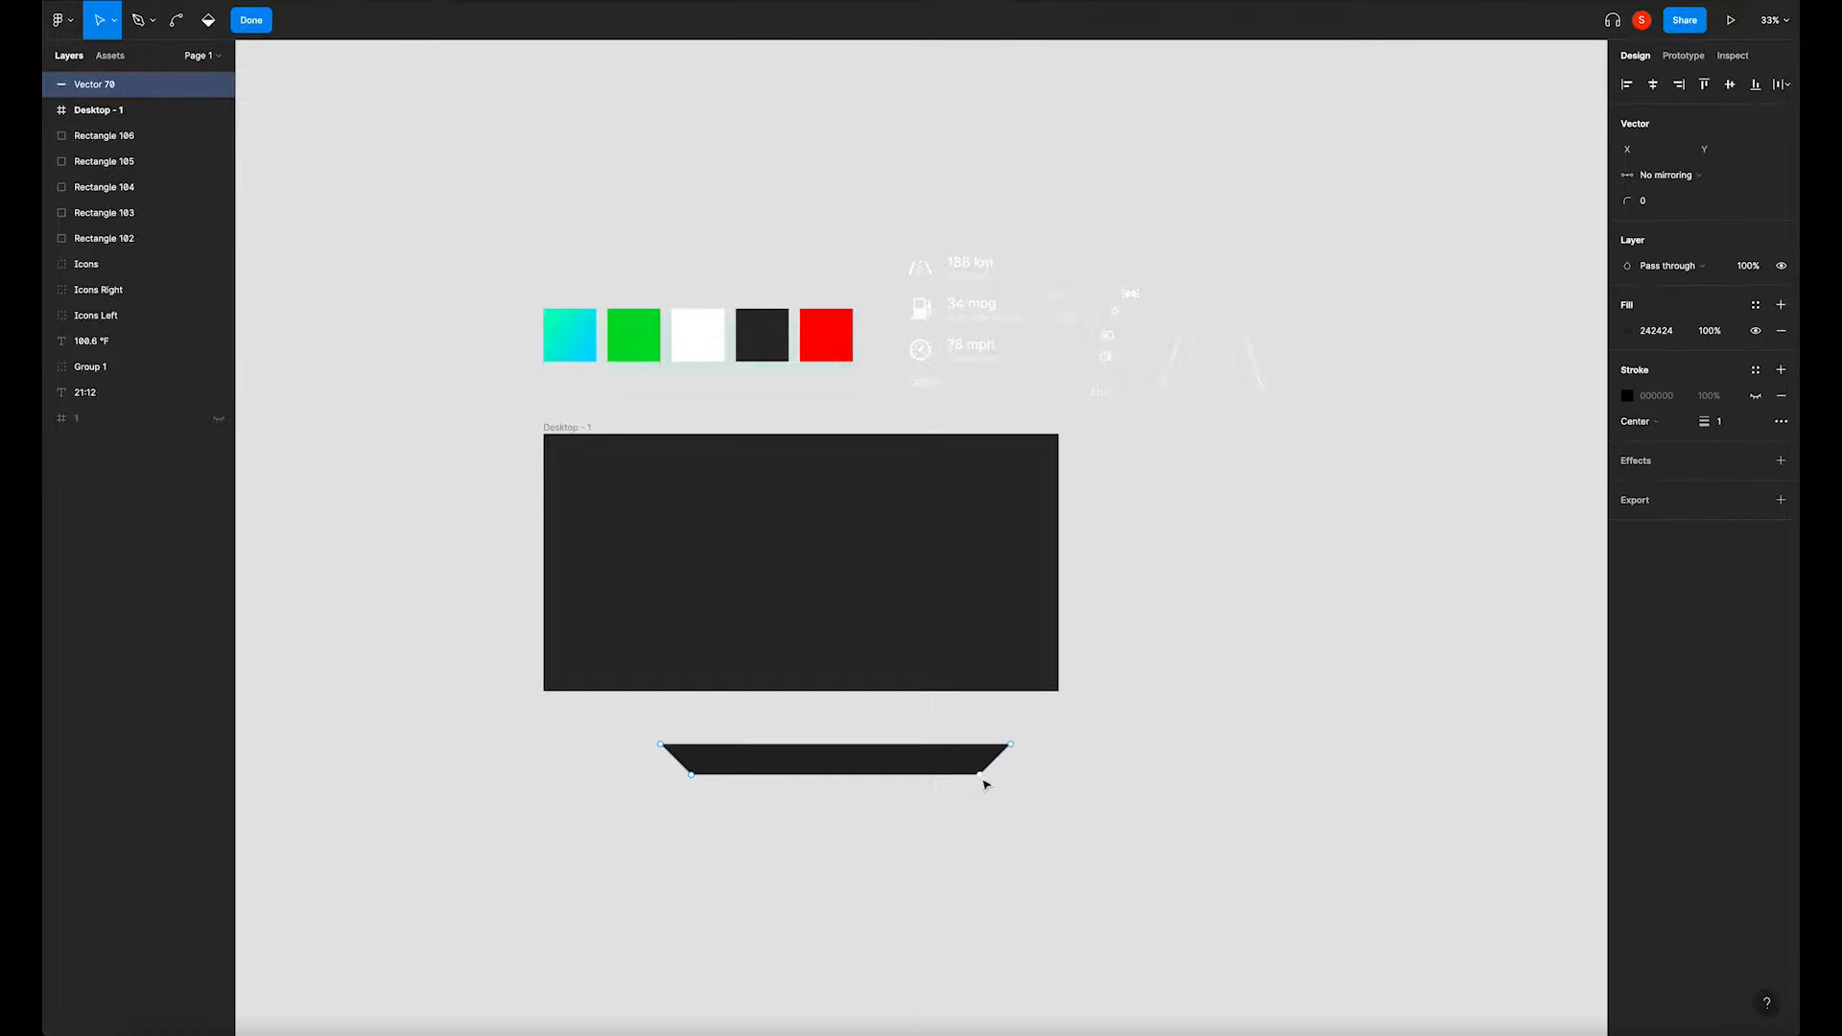
{"action": "left_click", "coordinate": [979, 775]}
{"action": "left_click", "coordinate": [692, 774], "text": "shift"}
{"action": "left_click_drag", "start_coordinate": [1626, 203], "coordinate": [103, 236]}
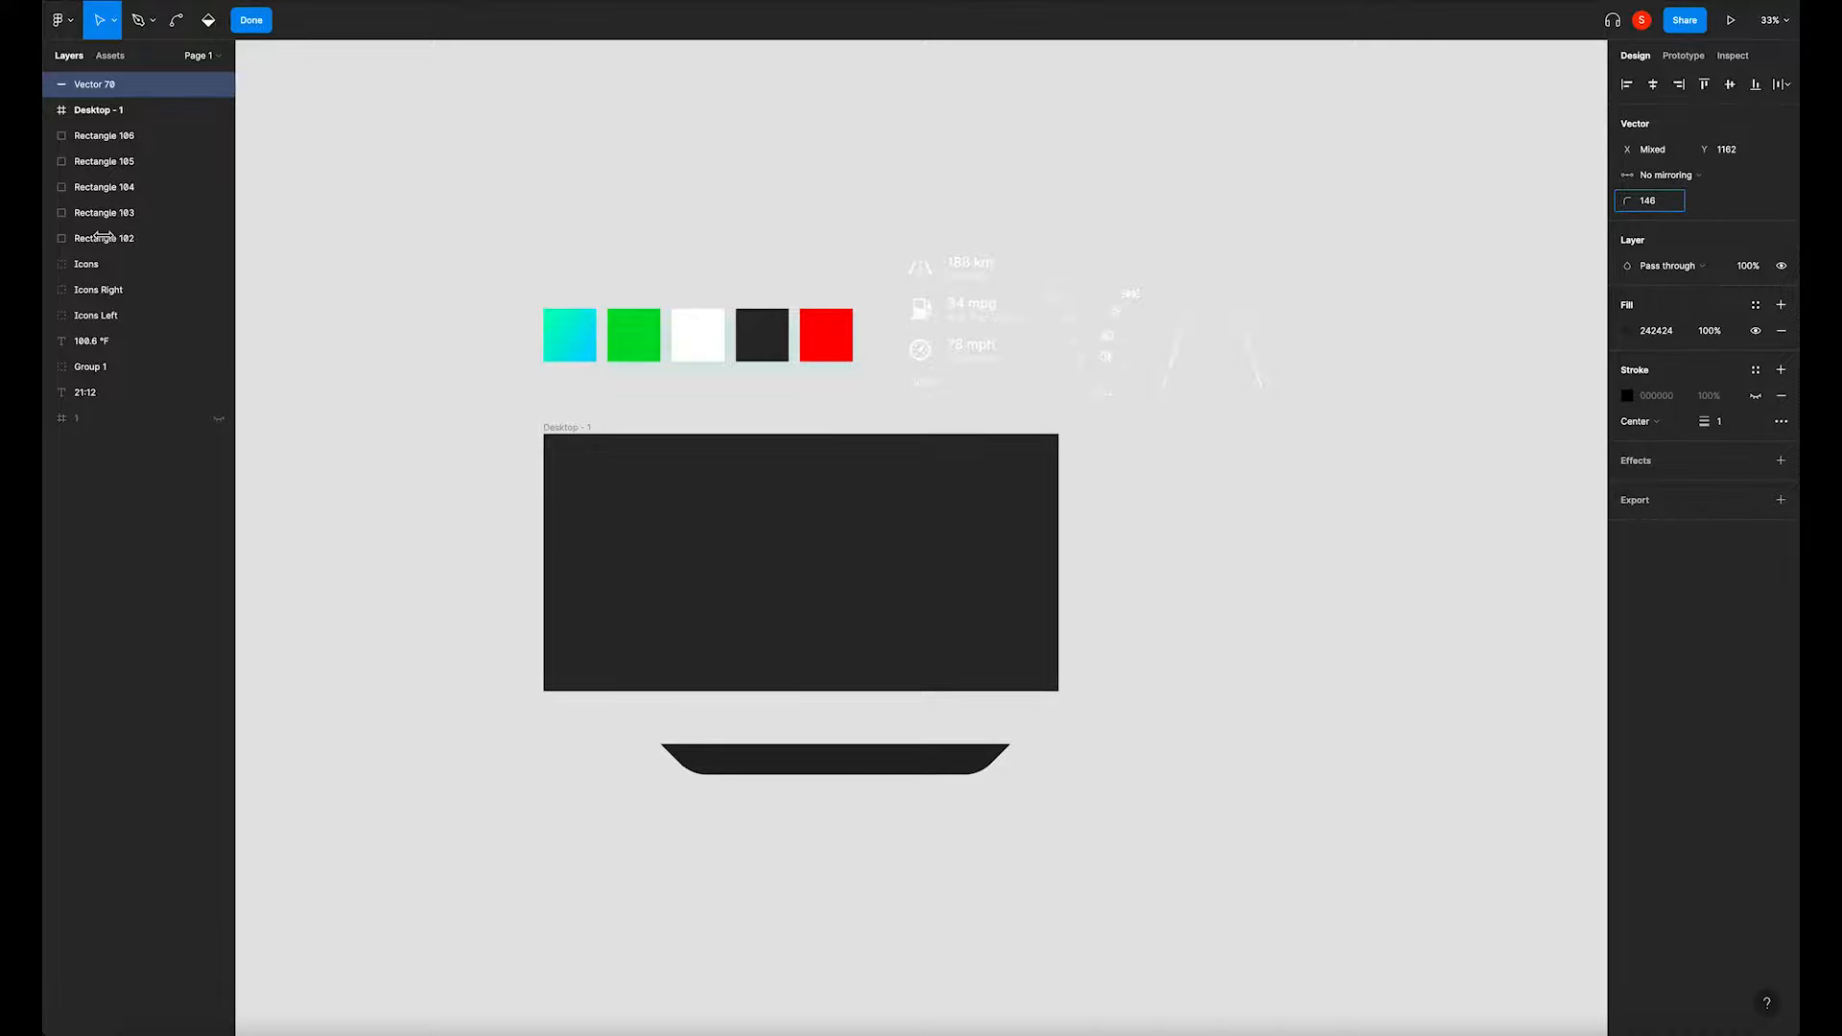
{"action": "left_click", "coordinate": [1141, 725]}
{"action": "key", "text": "Escape"}
Place the rounded trapezoid along the upper edge of the Desktop - 1 frame and set its fill to 212121.
{"action": "left_click_drag", "start_coordinate": [934, 760], "coordinate": [905, 460]}
{"action": "left_click", "coordinate": [1624, 432]}
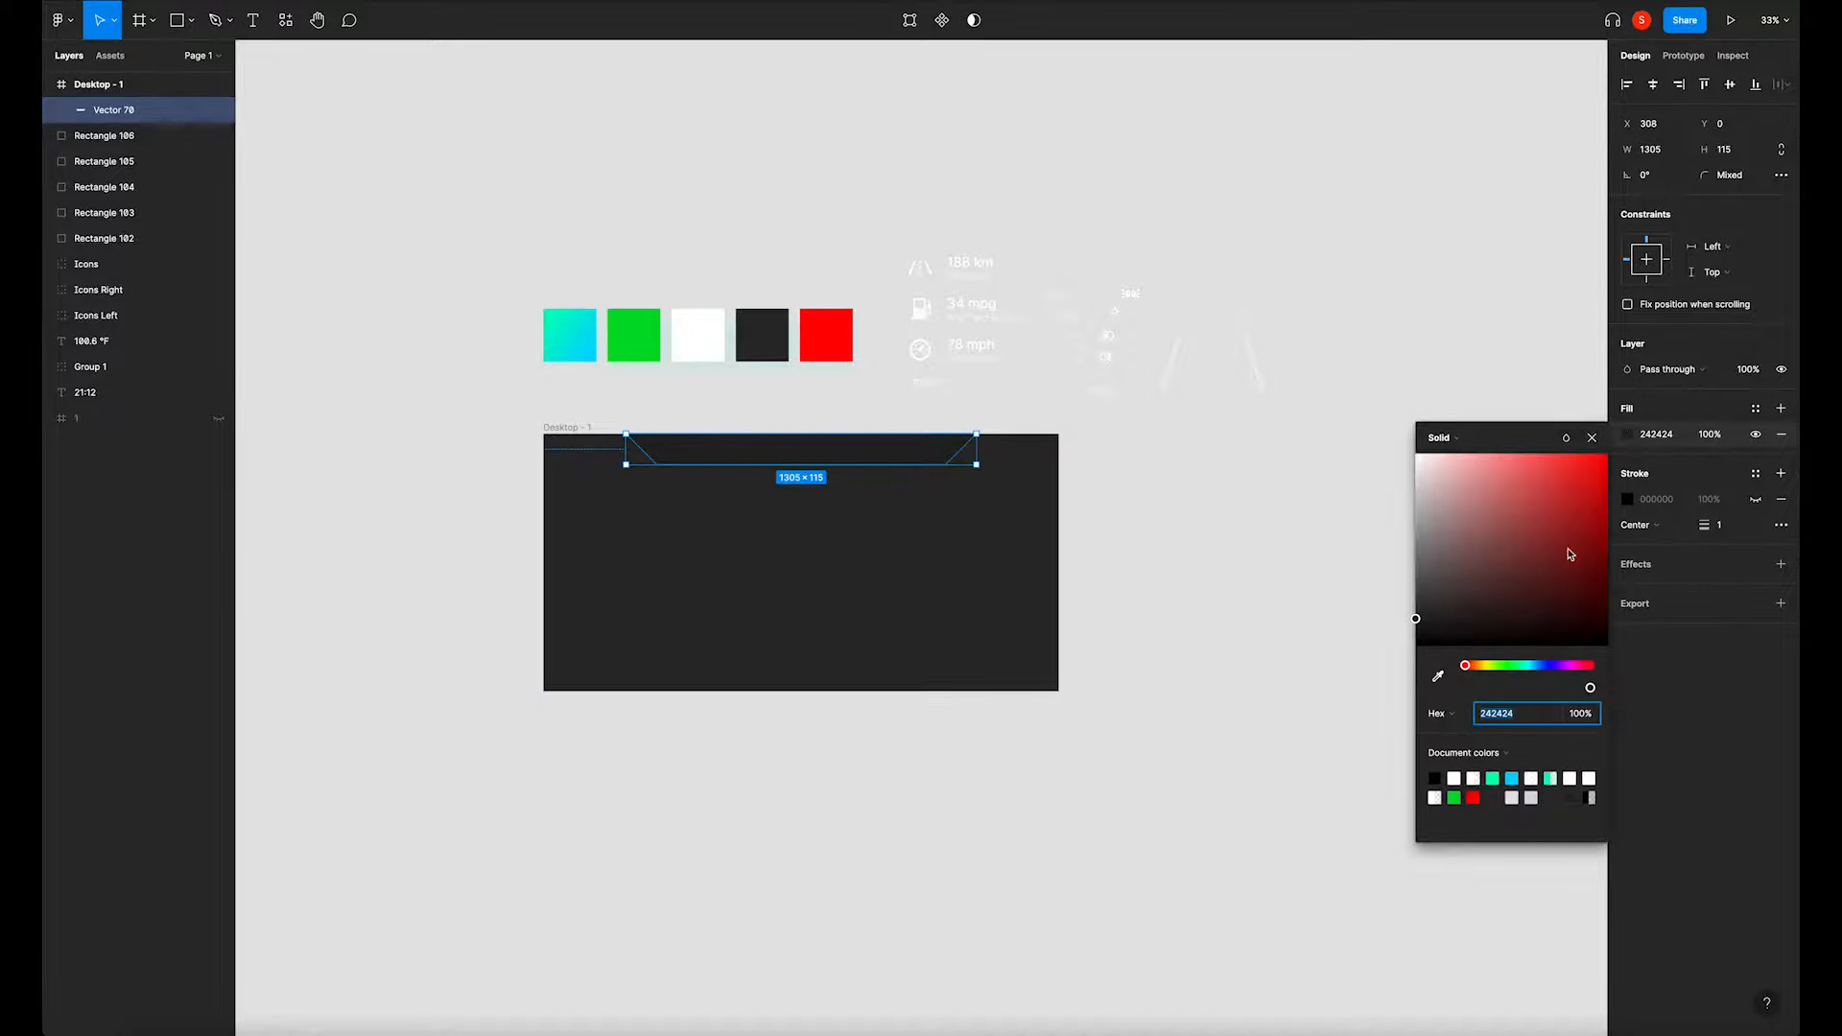
{"action": "left_click", "coordinate": [1654, 435]}
{"action": "type", "text": "212121"}
{"action": "key", "text": "Return"}
{"action": "left_click", "coordinate": [1189, 611]}
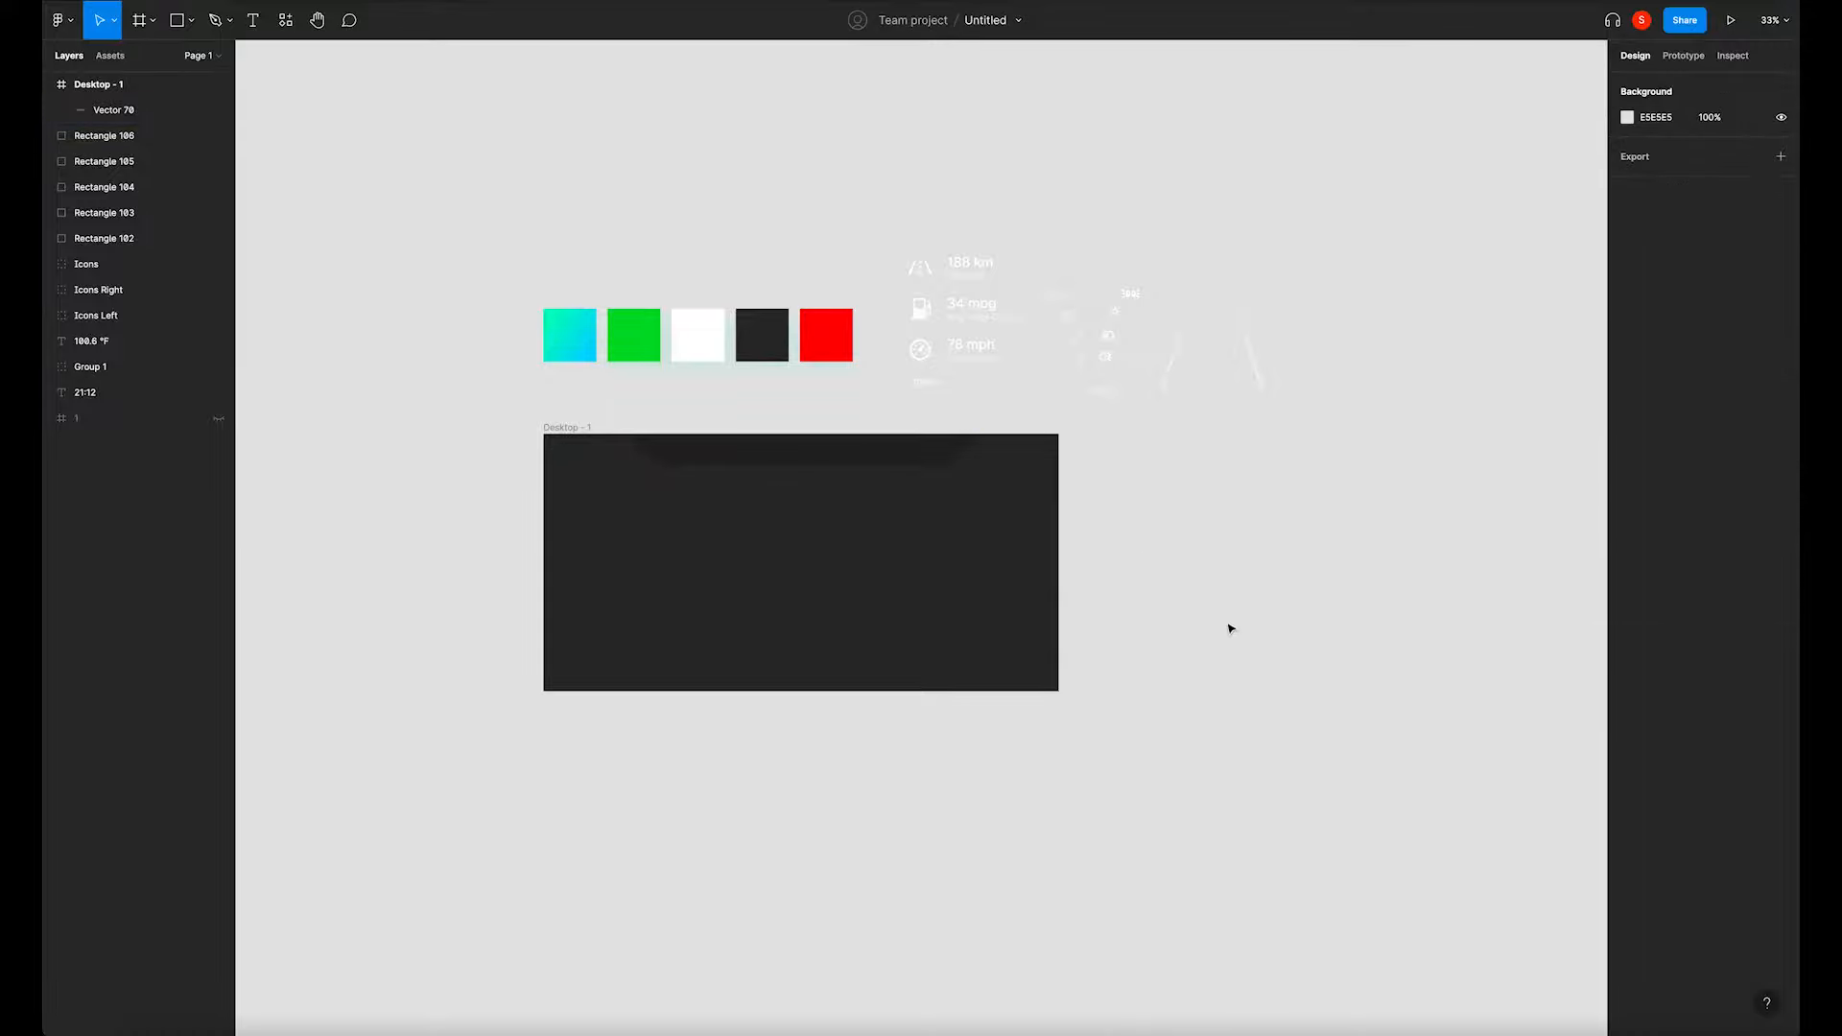
Widen the bar at the frame's upper edge to about 1357 and centre it horizontally in the frame.
{"action": "left_click", "coordinate": [773, 450]}
{"action": "key", "text": "Escape"}
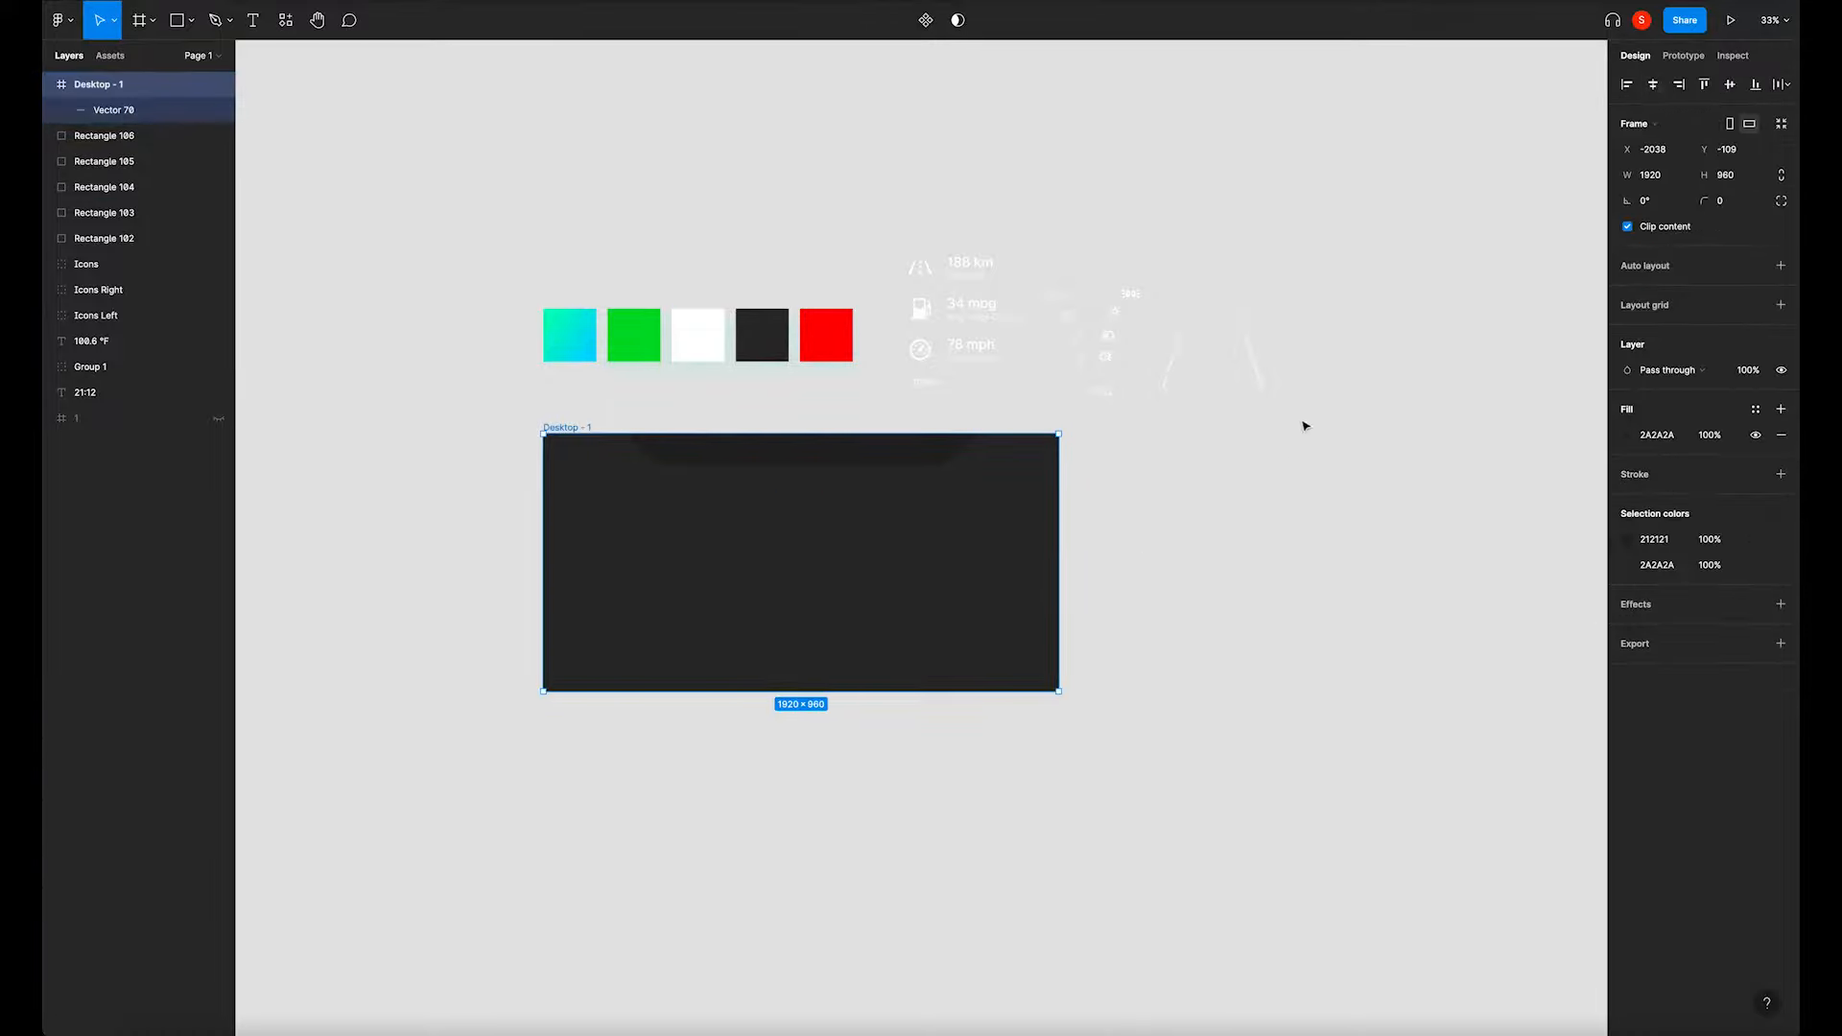
{"action": "left_click", "coordinate": [1284, 480]}
{"action": "left_click", "coordinate": [967, 460]}
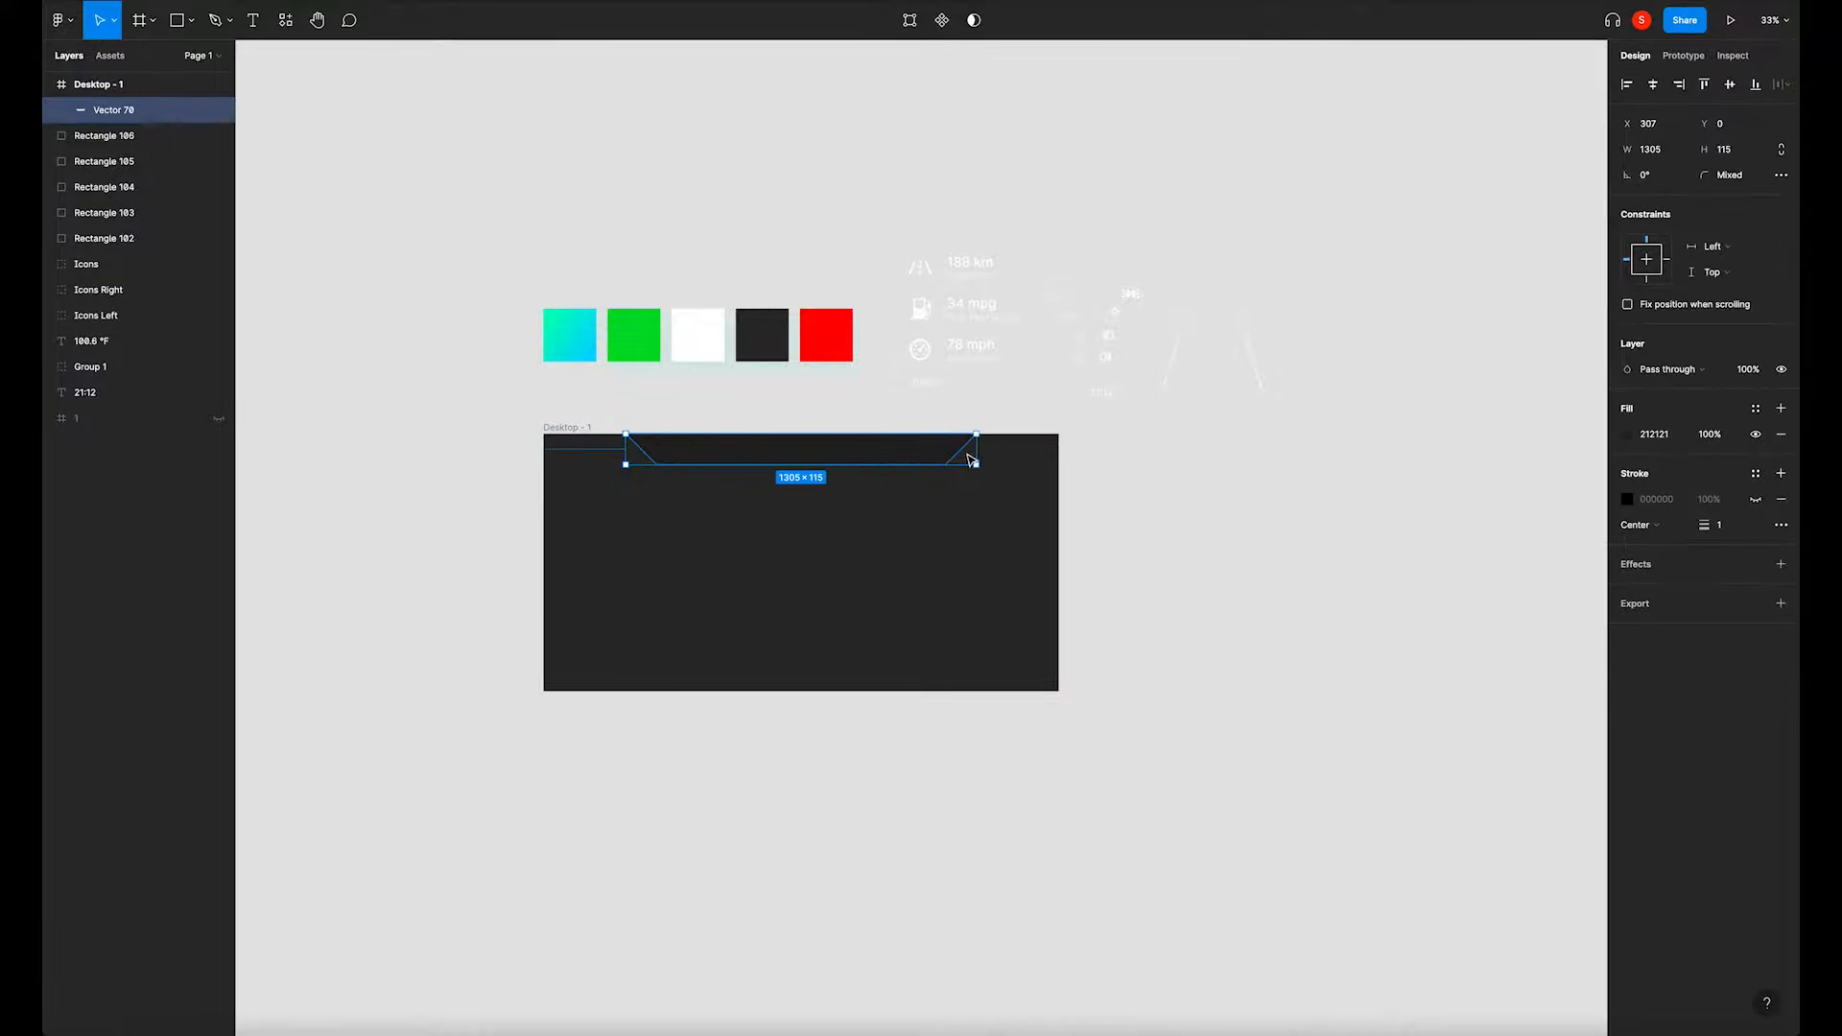
{"action": "left_click_drag", "start_coordinate": [980, 453], "coordinate": [991, 452]}
{"action": "key", "text": "alt"}
{"action": "left_click_drag", "start_coordinate": [890, 458], "coordinate": [883, 459]}
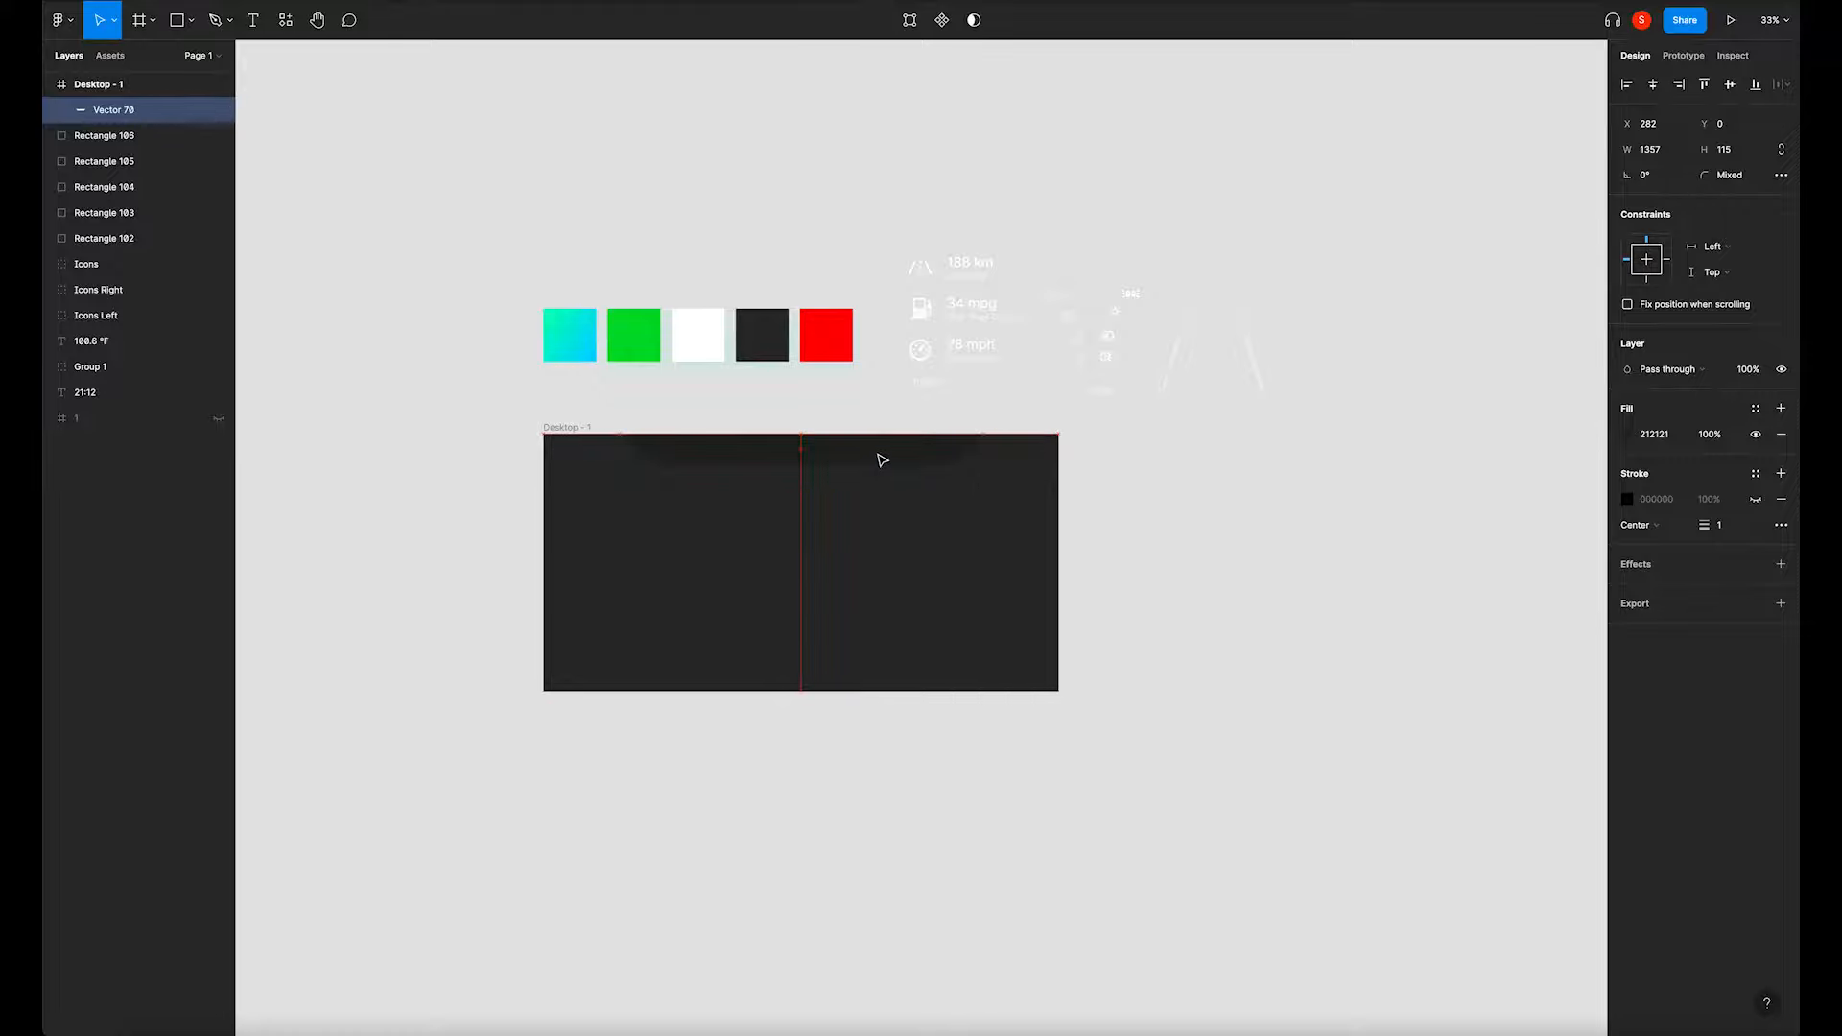
{"action": "left_click", "coordinate": [1228, 569]}
{"action": "left_click_drag", "start_coordinate": [475, 406], "coordinate": [821, 562]}
{"action": "left_click", "coordinate": [559, 430]}
{"action": "left_click", "coordinate": [745, 453]}
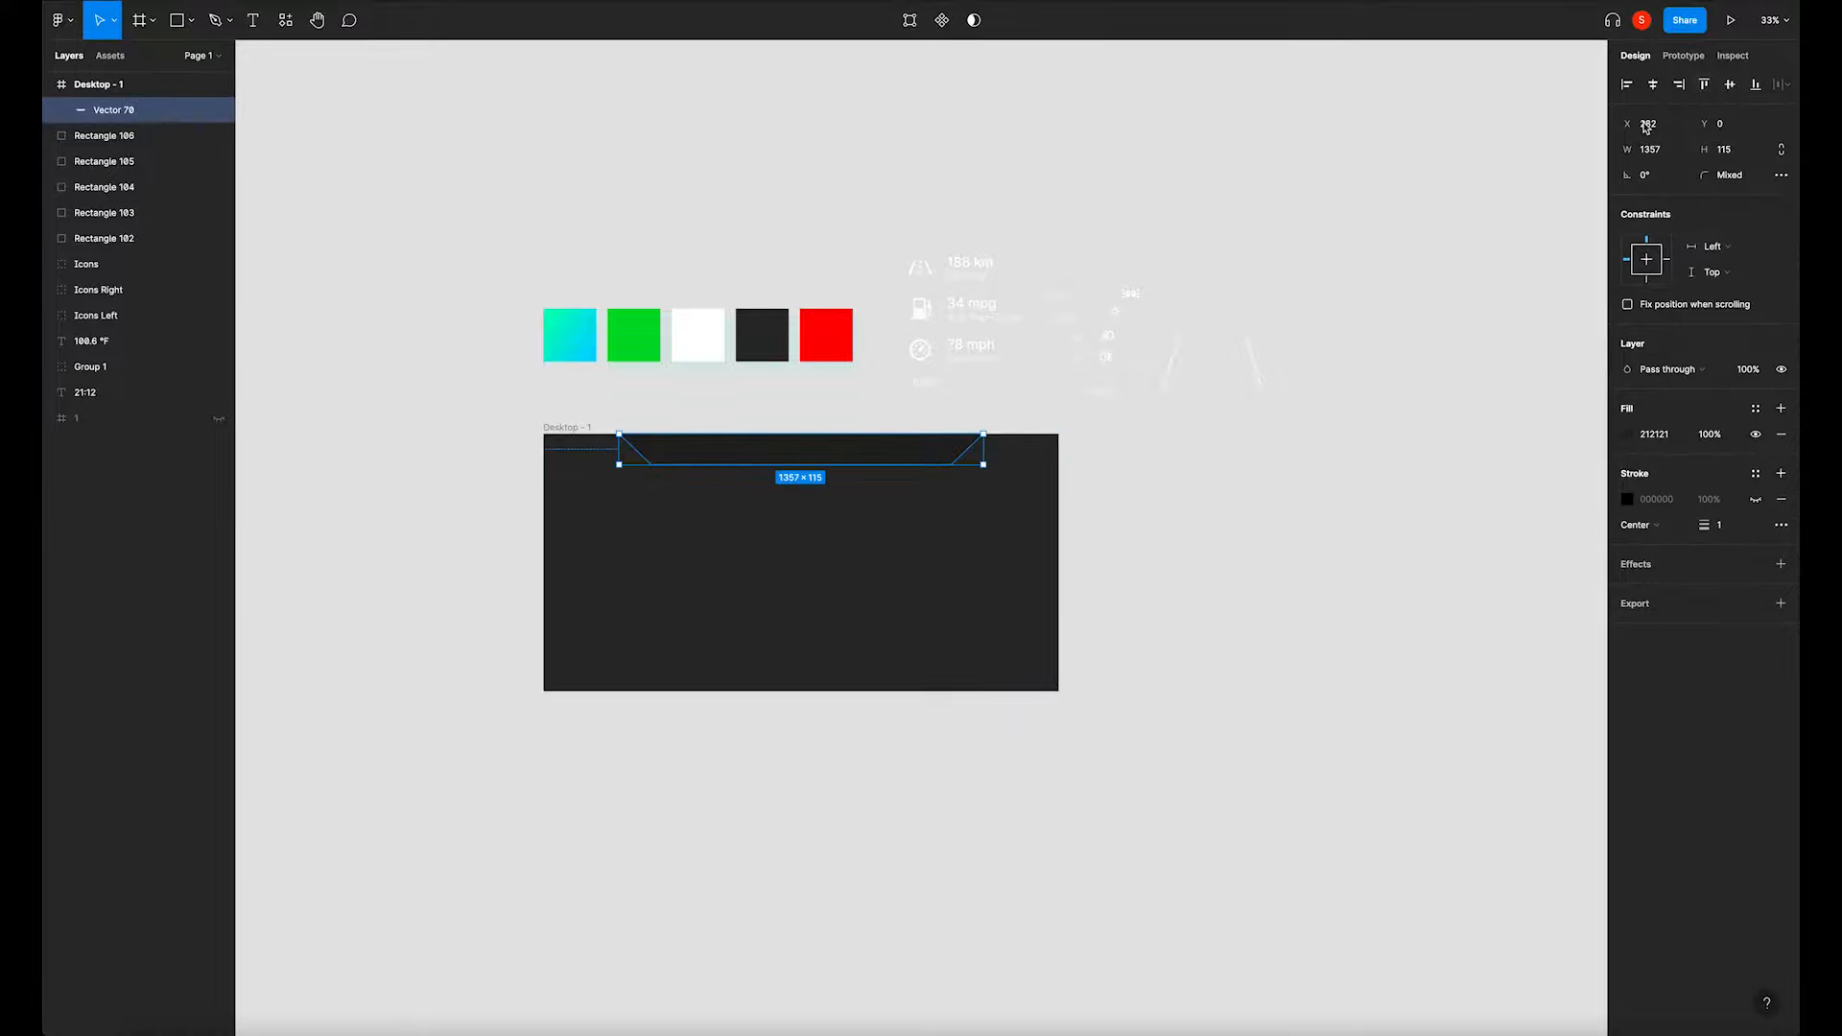
{"action": "left_click", "coordinate": [1199, 561]}
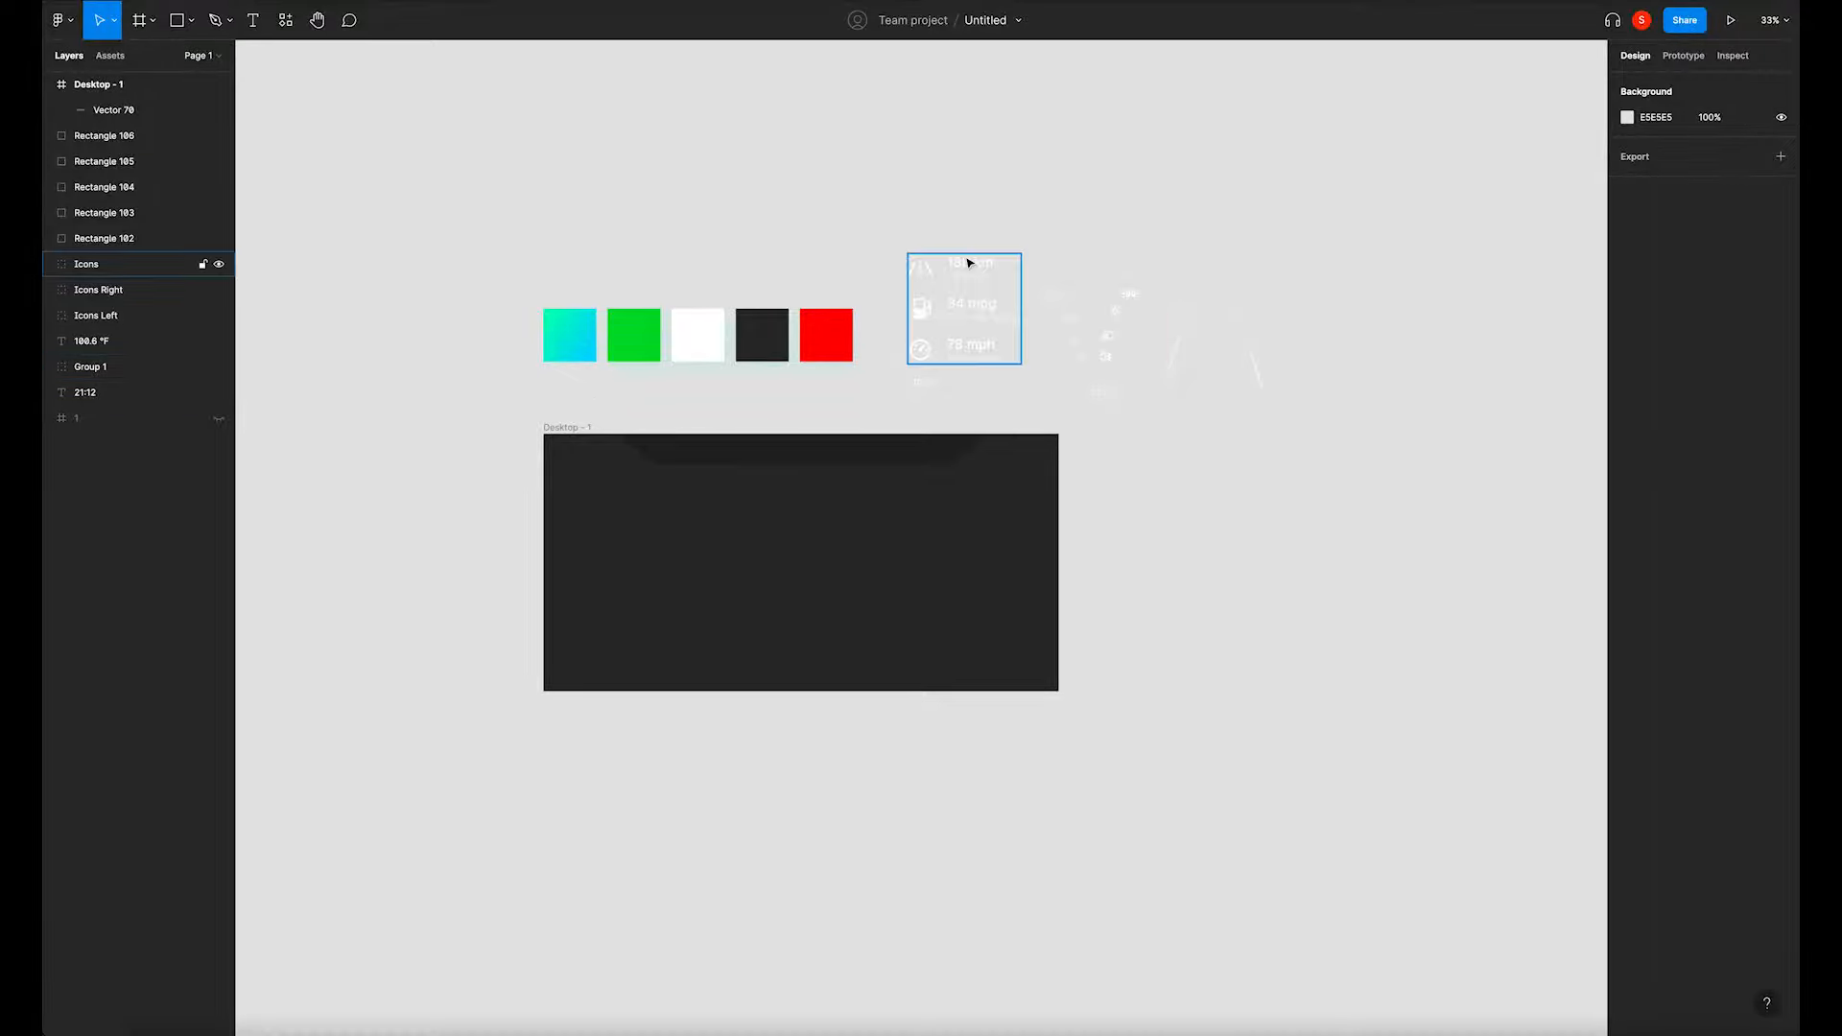
Place a copy of the 21:12 text in the middle of the bar at the frame's upper edge.
{"action": "left_click", "coordinate": [1102, 396]}
{"action": "left_click_drag", "start_coordinate": [1101, 396], "coordinate": [806, 452]}
{"action": "scroll", "coordinate": [806, 452], "scroll_direction": "up", "scroll_amount": 5}
{"action": "scroll", "coordinate": [925, 435], "scroll_direction": "left", "scroll_amount": 2}
{"action": "scroll", "coordinate": [924, 435], "scroll_direction": "down", "scroll_amount": 1}
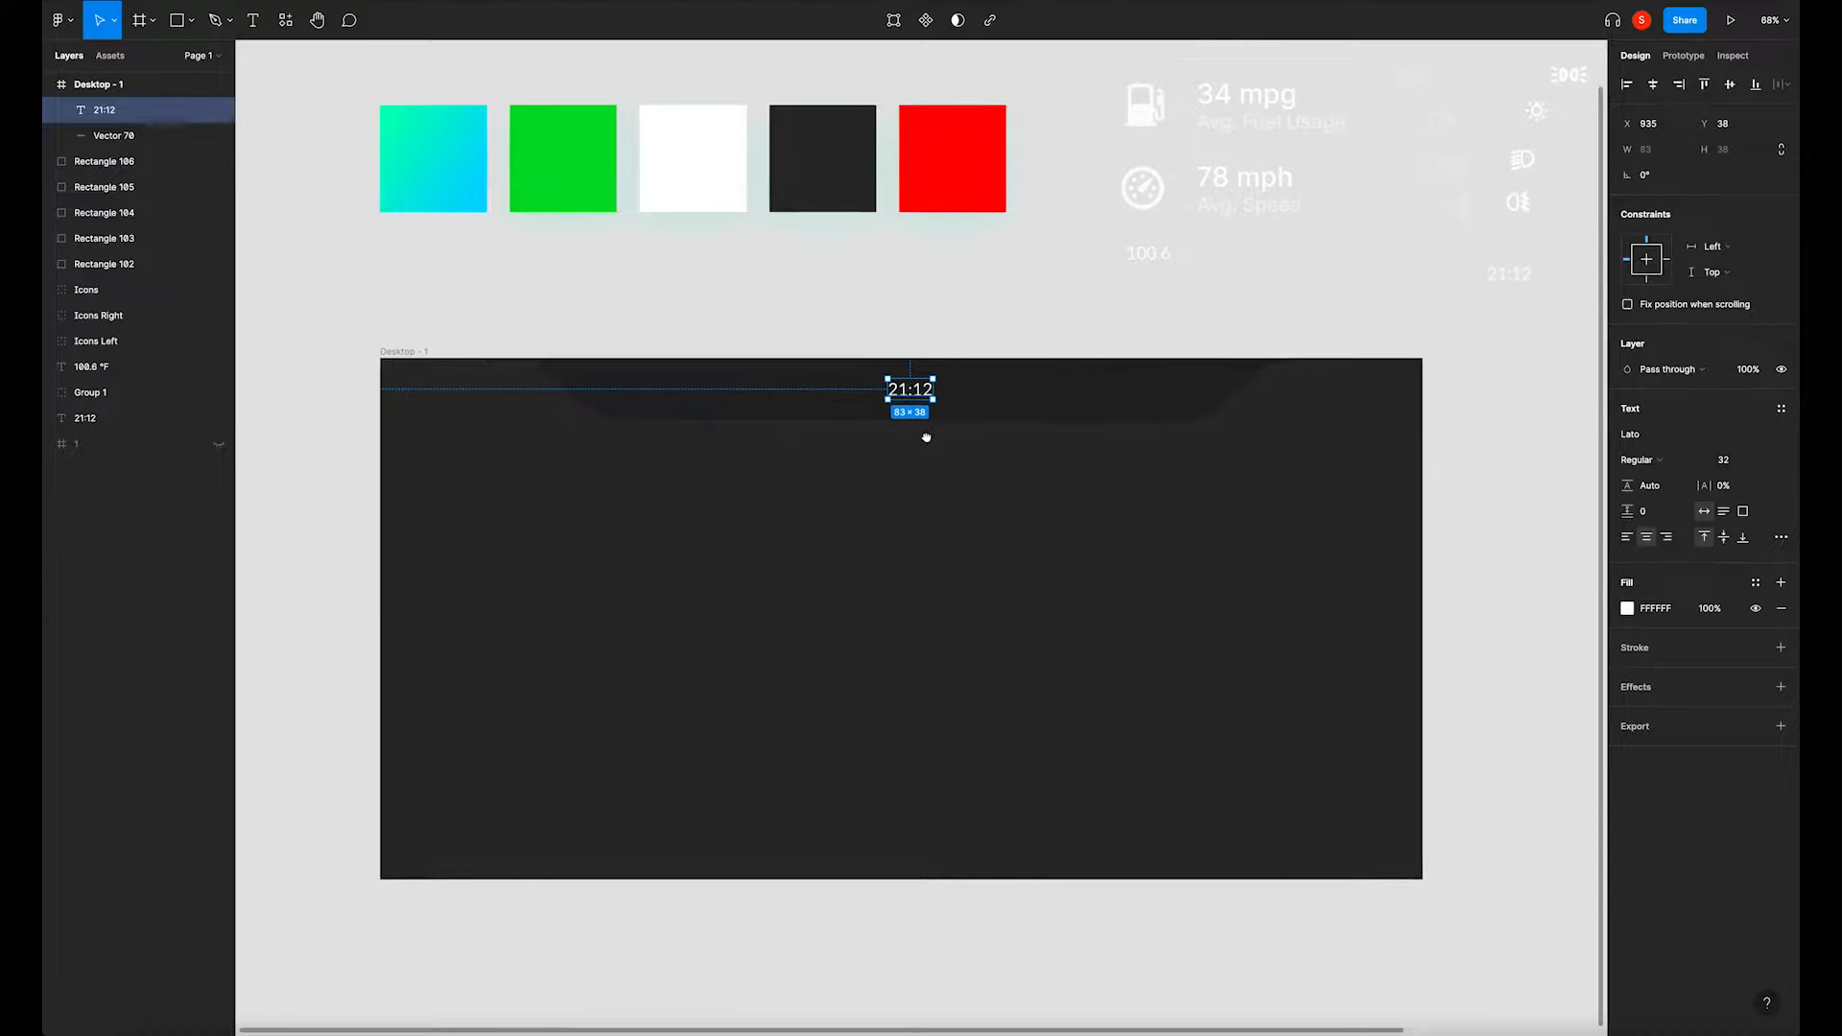
{"action": "scroll", "coordinate": [904, 422], "scroll_direction": "up", "scroll_amount": 1}
{"action": "scroll", "coordinate": [921, 448], "scroll_direction": "up", "scroll_amount": 1}
Set the 21:12 label's font to Inter Medium and centre the label horizontally in the frame.
{"action": "left_click", "coordinate": [923, 452]}
{"action": "left_click", "coordinate": [928, 413]}
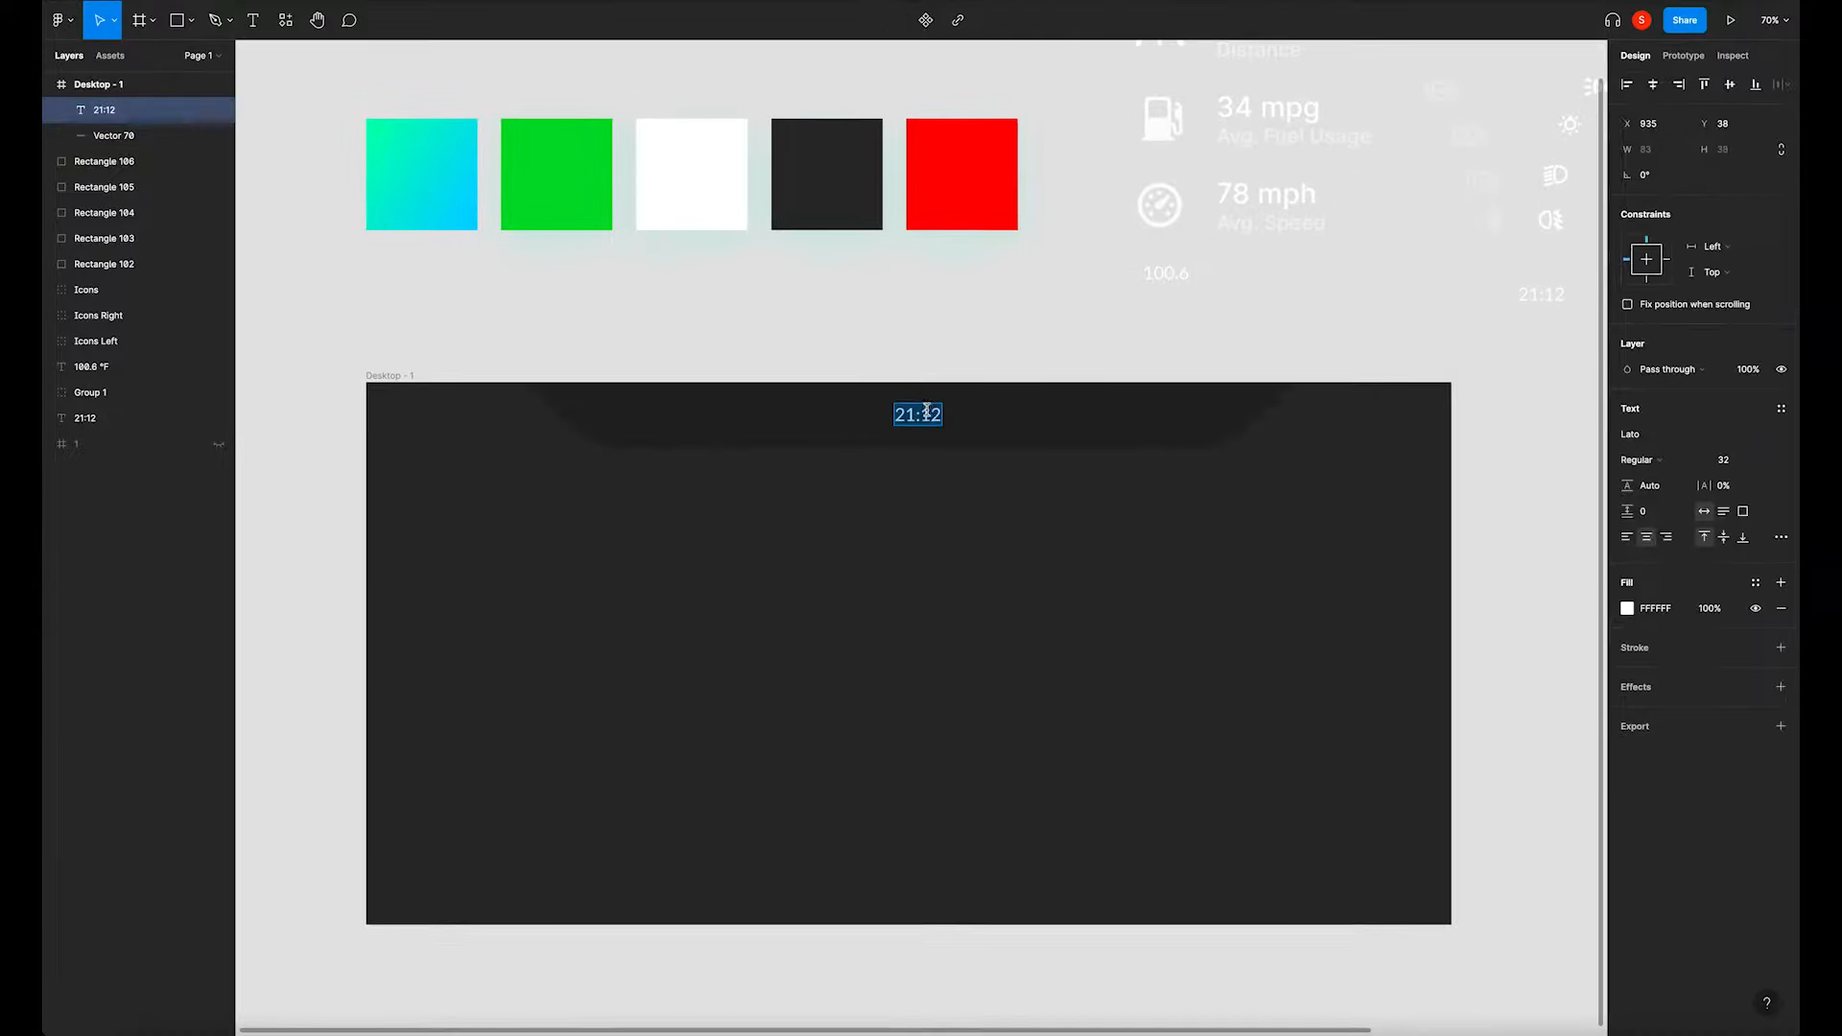
{"action": "left_click", "coordinate": [1670, 434]}
{"action": "key", "text": "BackSpace"}
{"action": "type", "text": "Inter"}
{"action": "key", "text": "Return"}
{"action": "left_click", "coordinate": [1640, 462]}
{"action": "left_click", "coordinate": [1669, 480]}
{"action": "left_click_drag", "start_coordinate": [923, 420], "coordinate": [924, 423]}
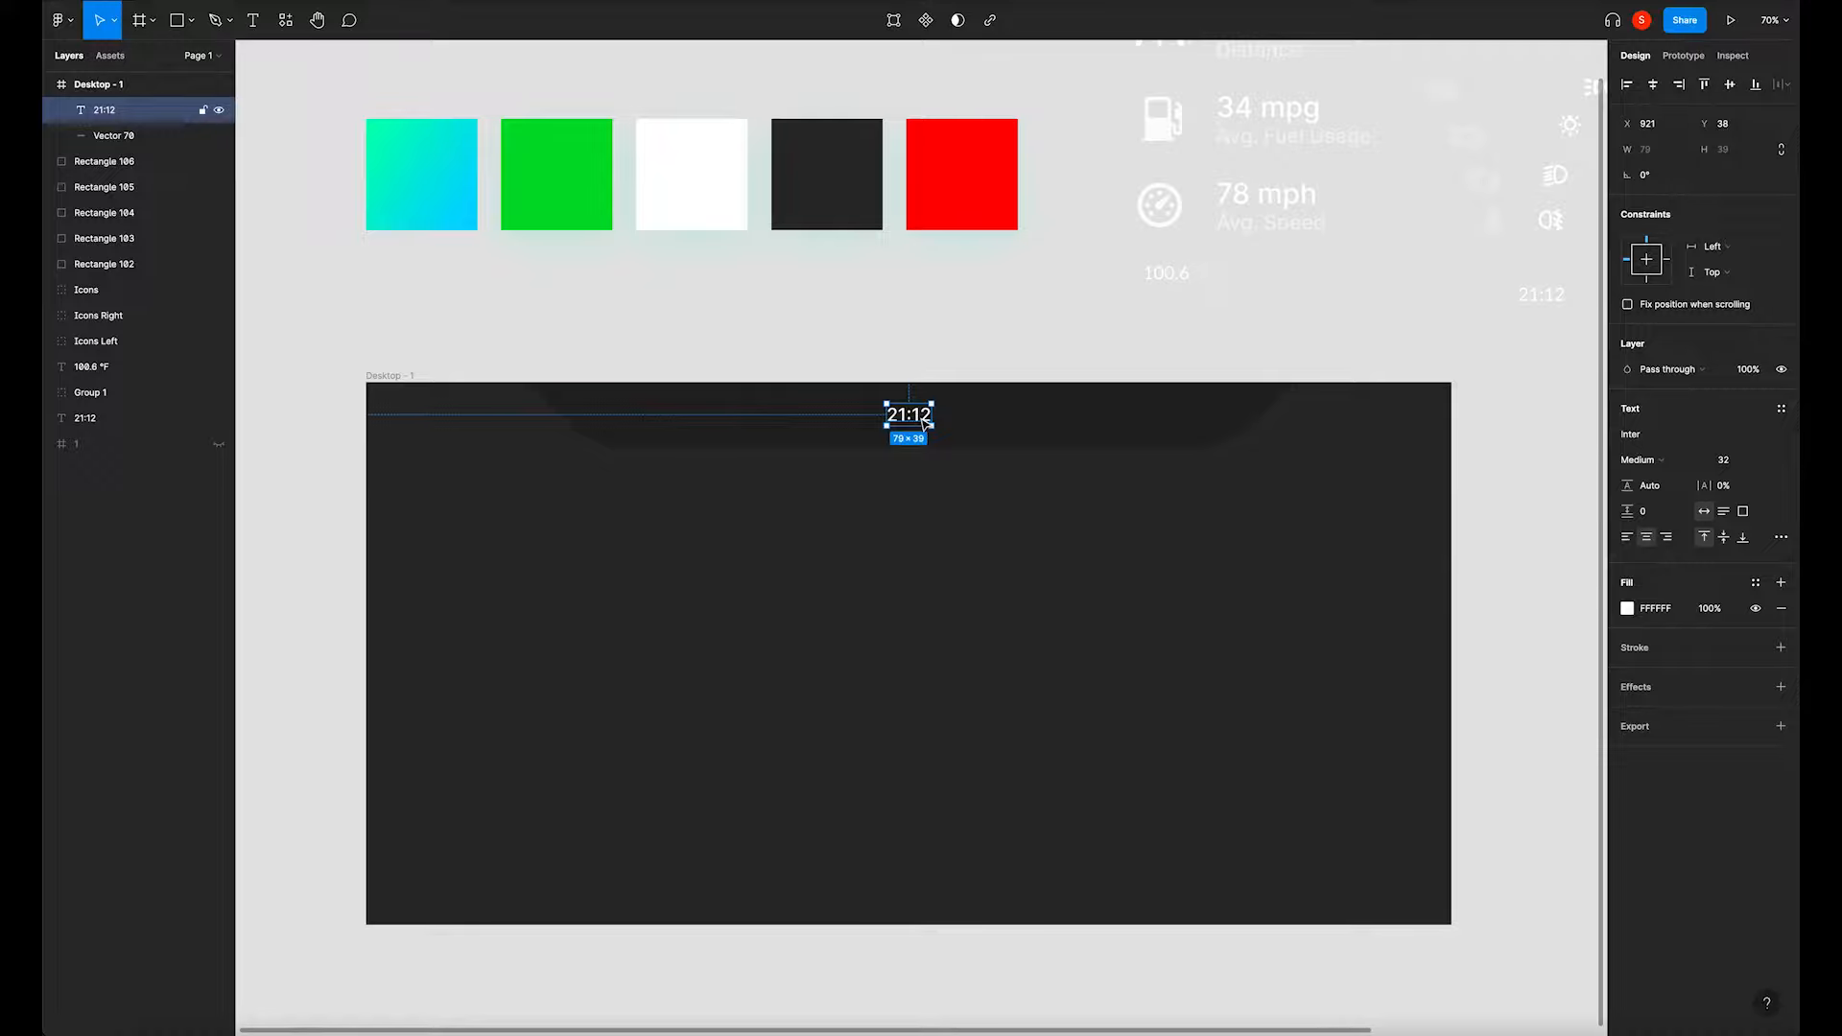
Change the time label's text to 19:30 and centre it horizontally with the bar behind it.
{"action": "left_click", "coordinate": [932, 535]}
{"action": "scroll", "coordinate": [921, 494], "scroll_direction": "down", "scroll_amount": 3, "text": "ctrl"}
{"action": "left_click_drag", "start_coordinate": [914, 509], "coordinate": [901, 502]}
{"action": "double_click", "coordinate": [875, 414]}
{"action": "left_click_drag", "start_coordinate": [863, 414], "coordinate": [838, 417]}
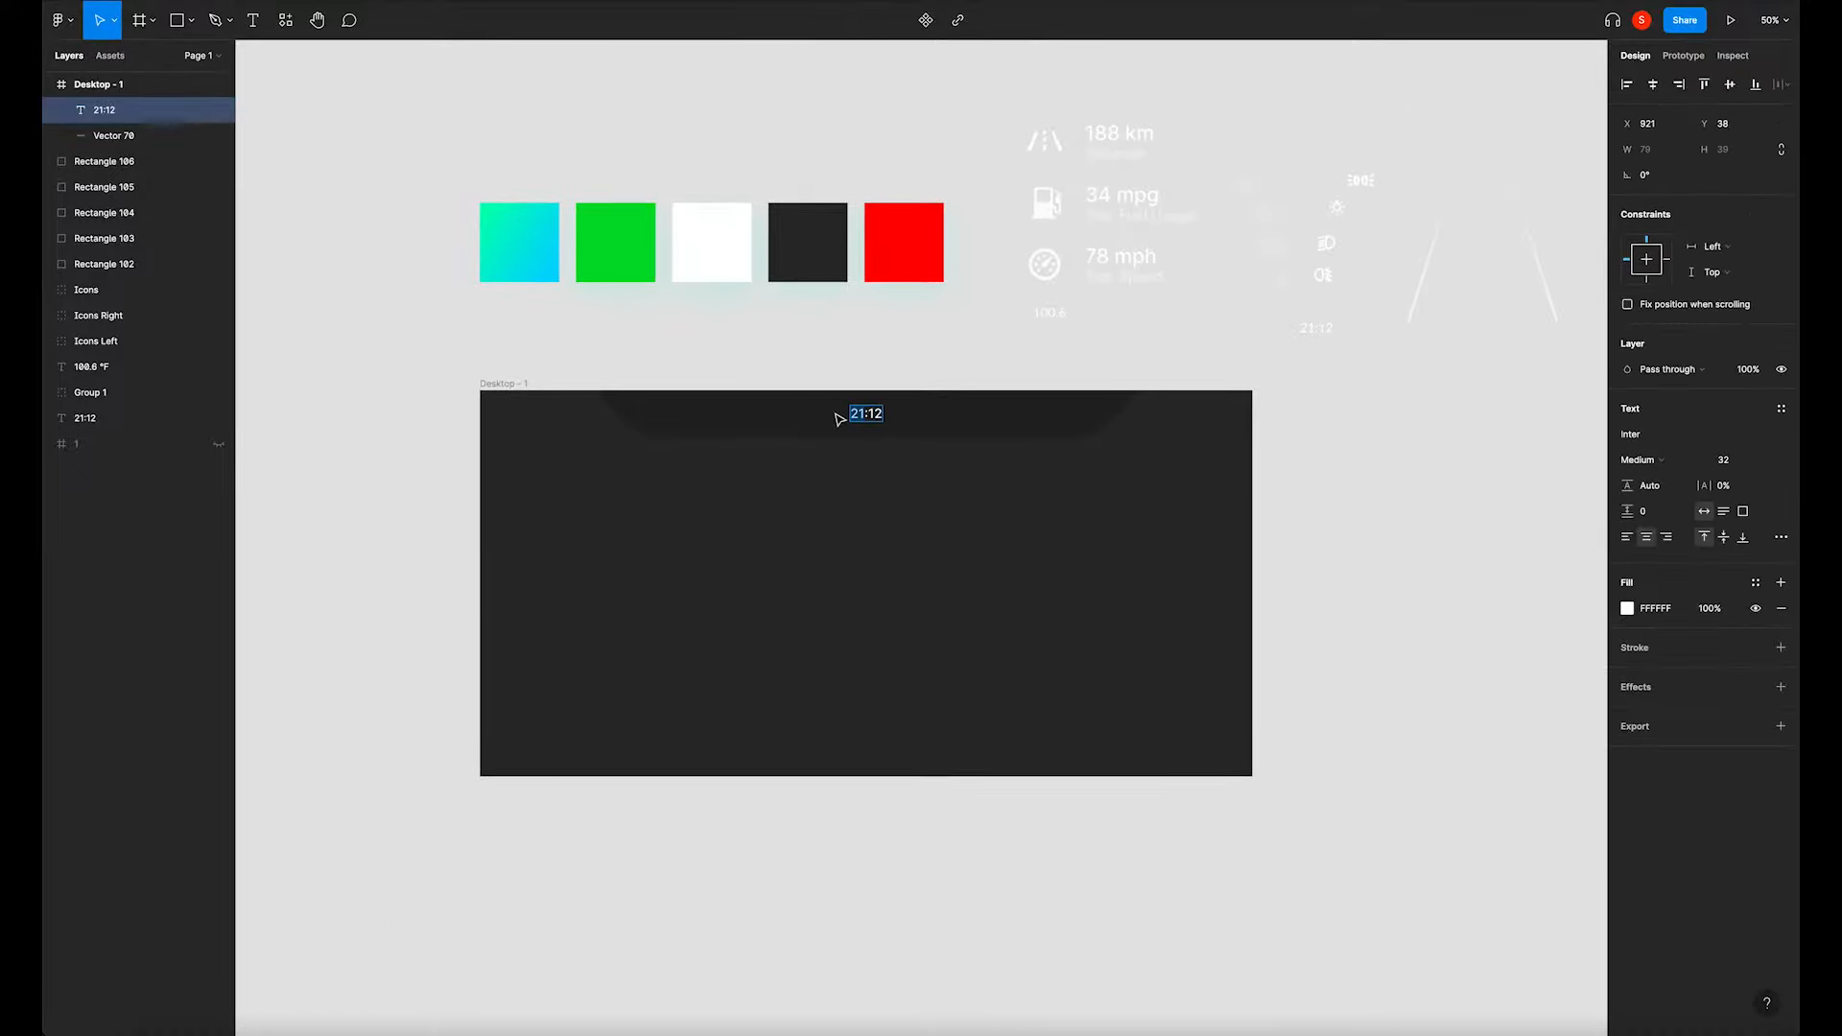
{"action": "type", "text": "19"}
{"action": "left_click_drag", "start_coordinate": [870, 416], "coordinate": [913, 420]}
{"action": "type", "text": "30"}
{"action": "key", "text": "Escape"}
{"action": "left_click", "coordinate": [907, 509]}
{"action": "left_click_drag", "start_coordinate": [822, 478], "coordinate": [931, 410]}
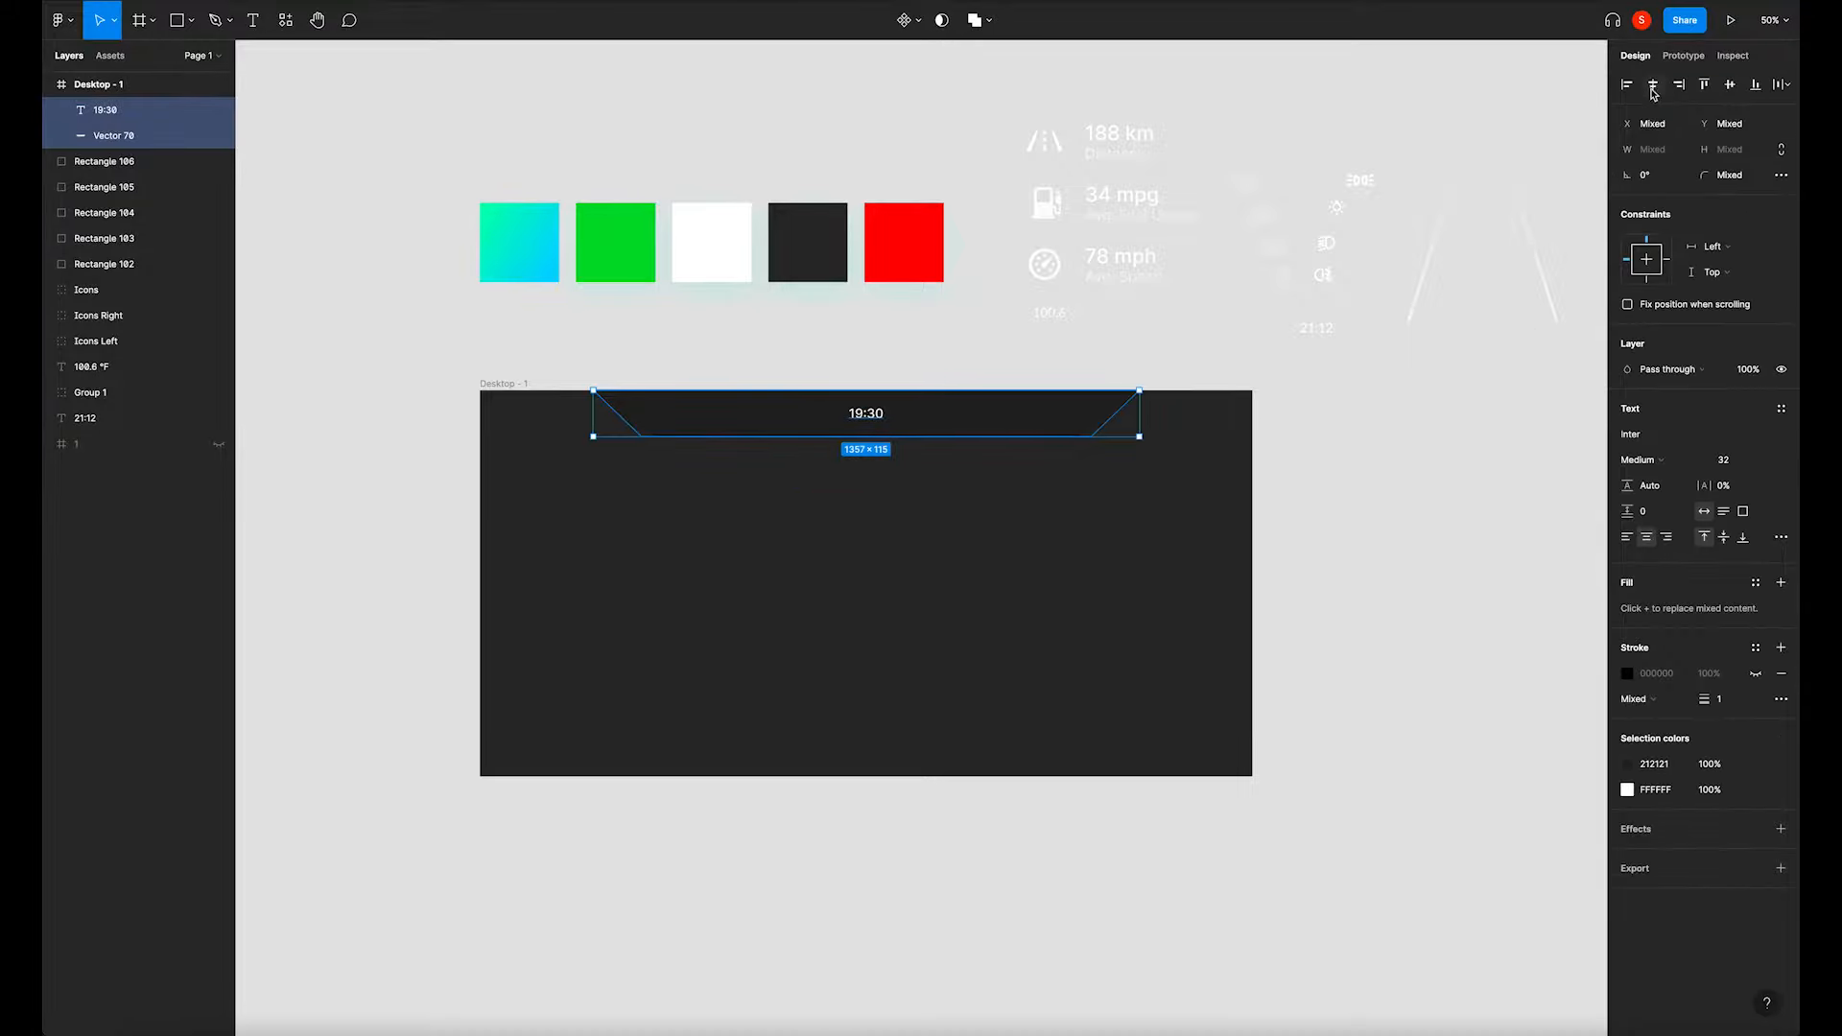
{"action": "left_click", "coordinate": [1277, 559]}
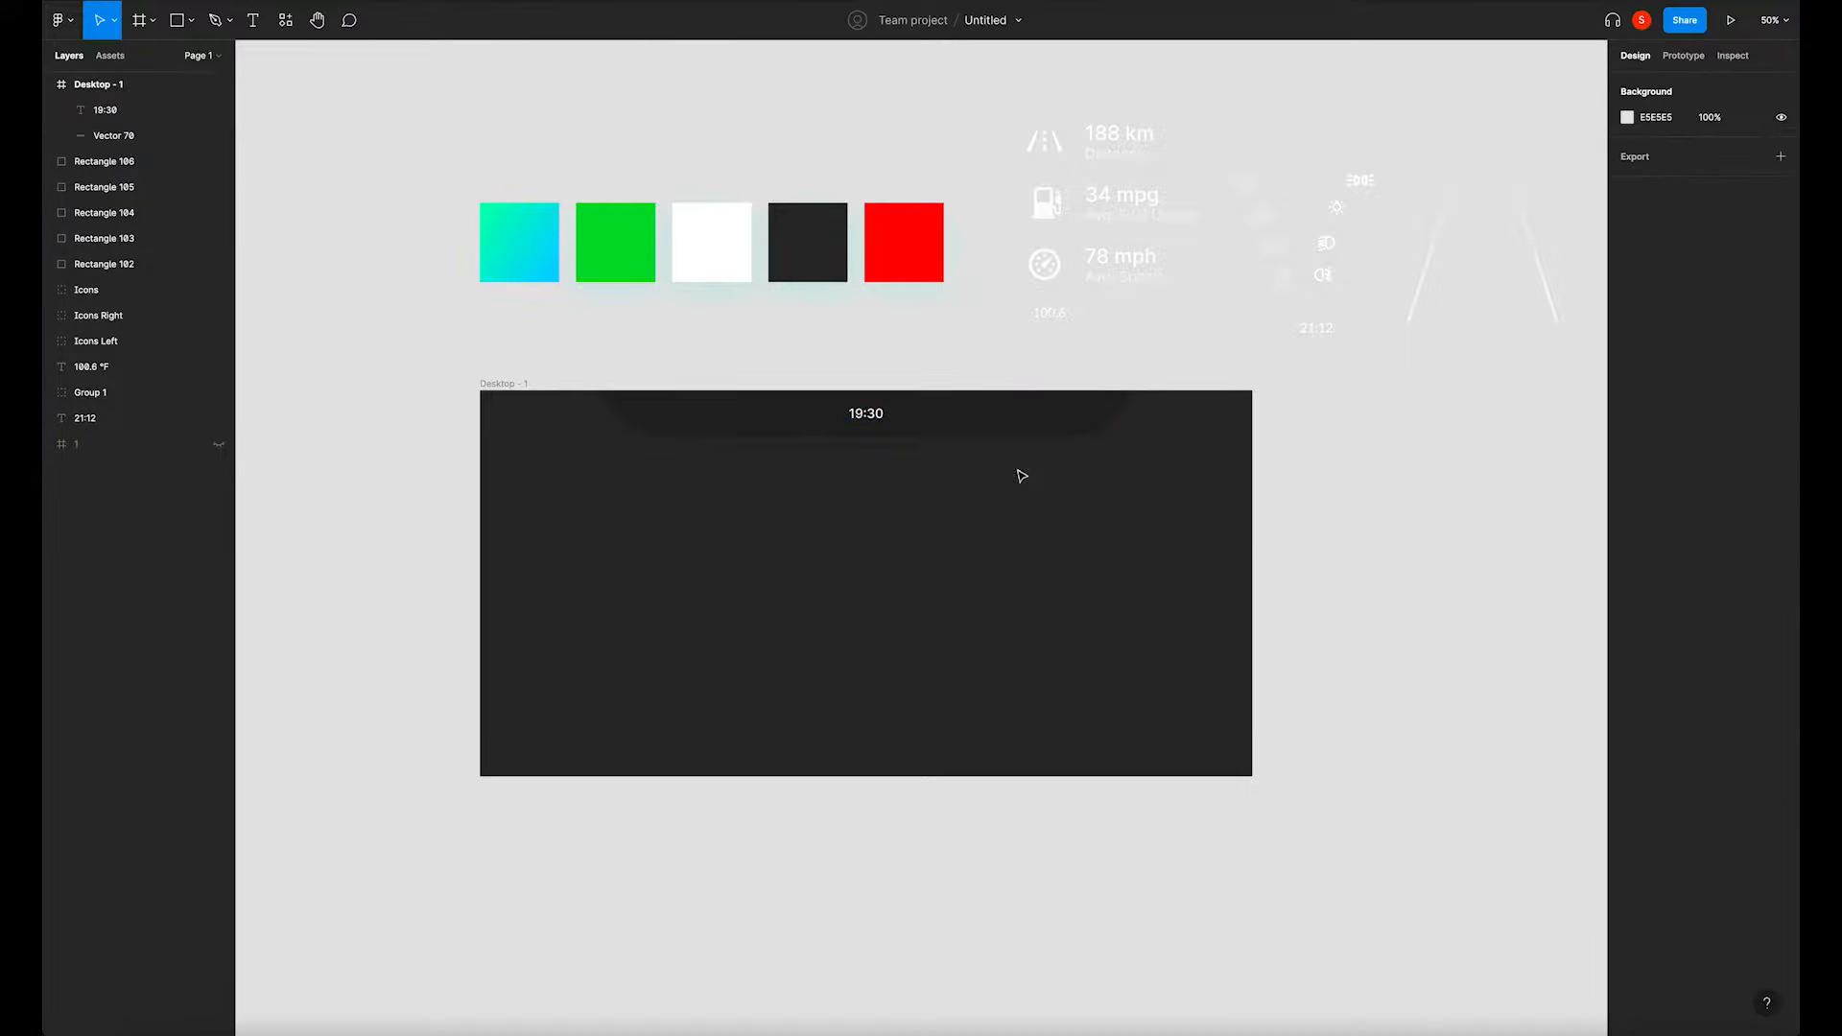
Move the group with the two slanted road lines into the frame, centred against its lower edge.
{"action": "scroll", "coordinate": [1142, 371], "scroll_direction": "down", "scroll_amount": 2}
{"action": "scroll", "coordinate": [1110, 415], "scroll_direction": "down", "scroll_amount": 1}
{"action": "scroll", "coordinate": [1077, 378], "scroll_direction": "down", "scroll_amount": 1}
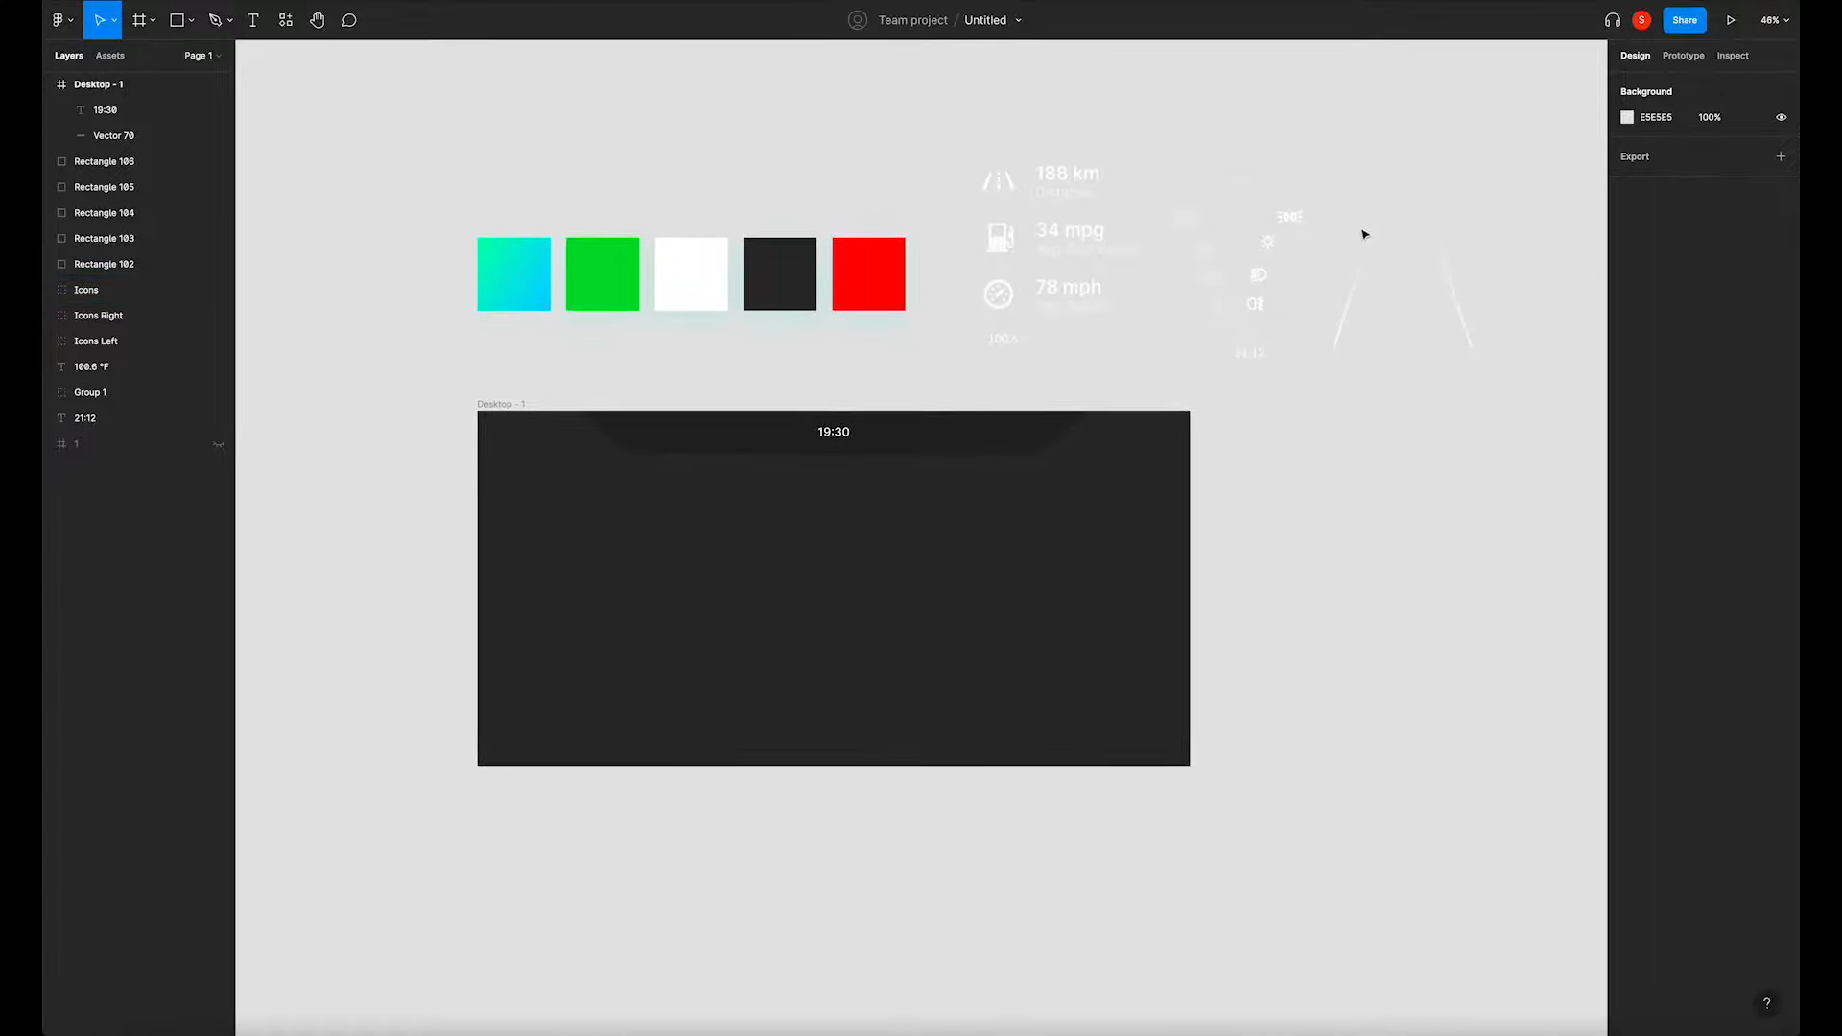
{"action": "left_click_drag", "start_coordinate": [1378, 234], "coordinate": [811, 660]}
{"action": "left_click", "coordinate": [815, 844]}
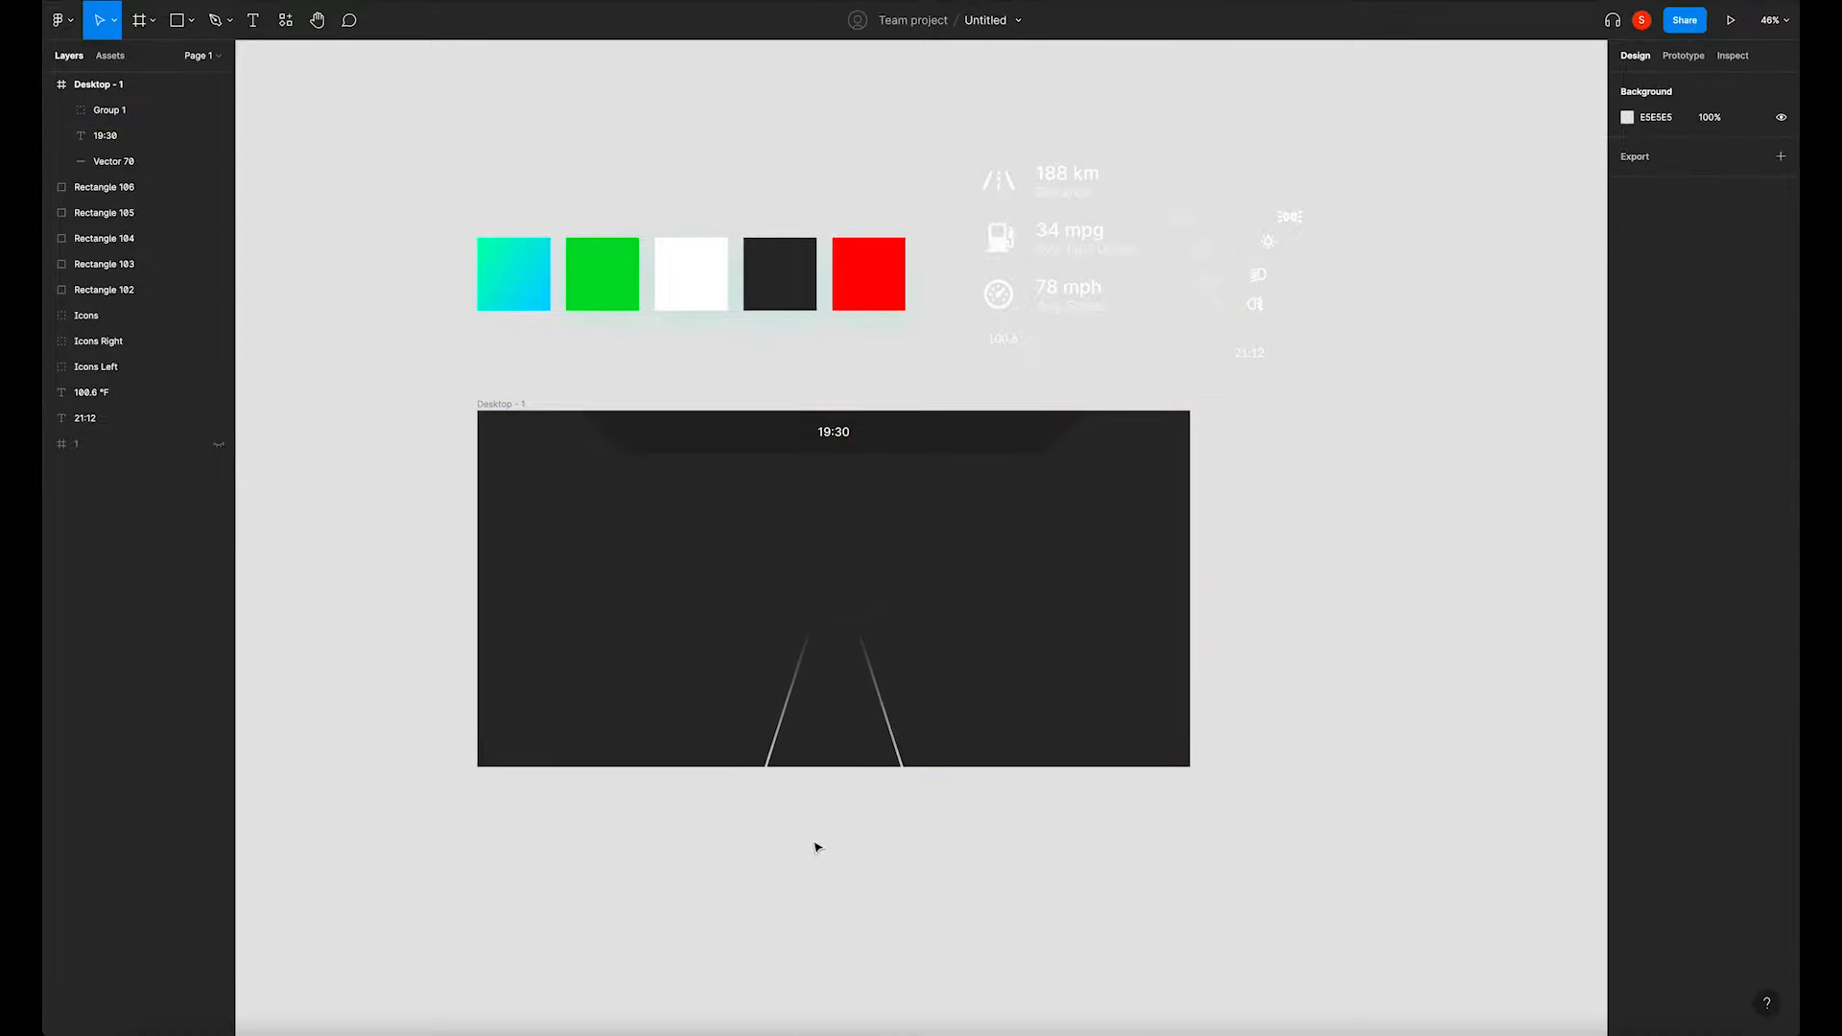
Examine the road lines up close, including the right line's linear gradient stroke and the opacity of both colour stops.
{"action": "scroll", "coordinate": [844, 815], "scroll_direction": "down", "scroll_amount": 2}
{"action": "left_click", "coordinate": [866, 660]}
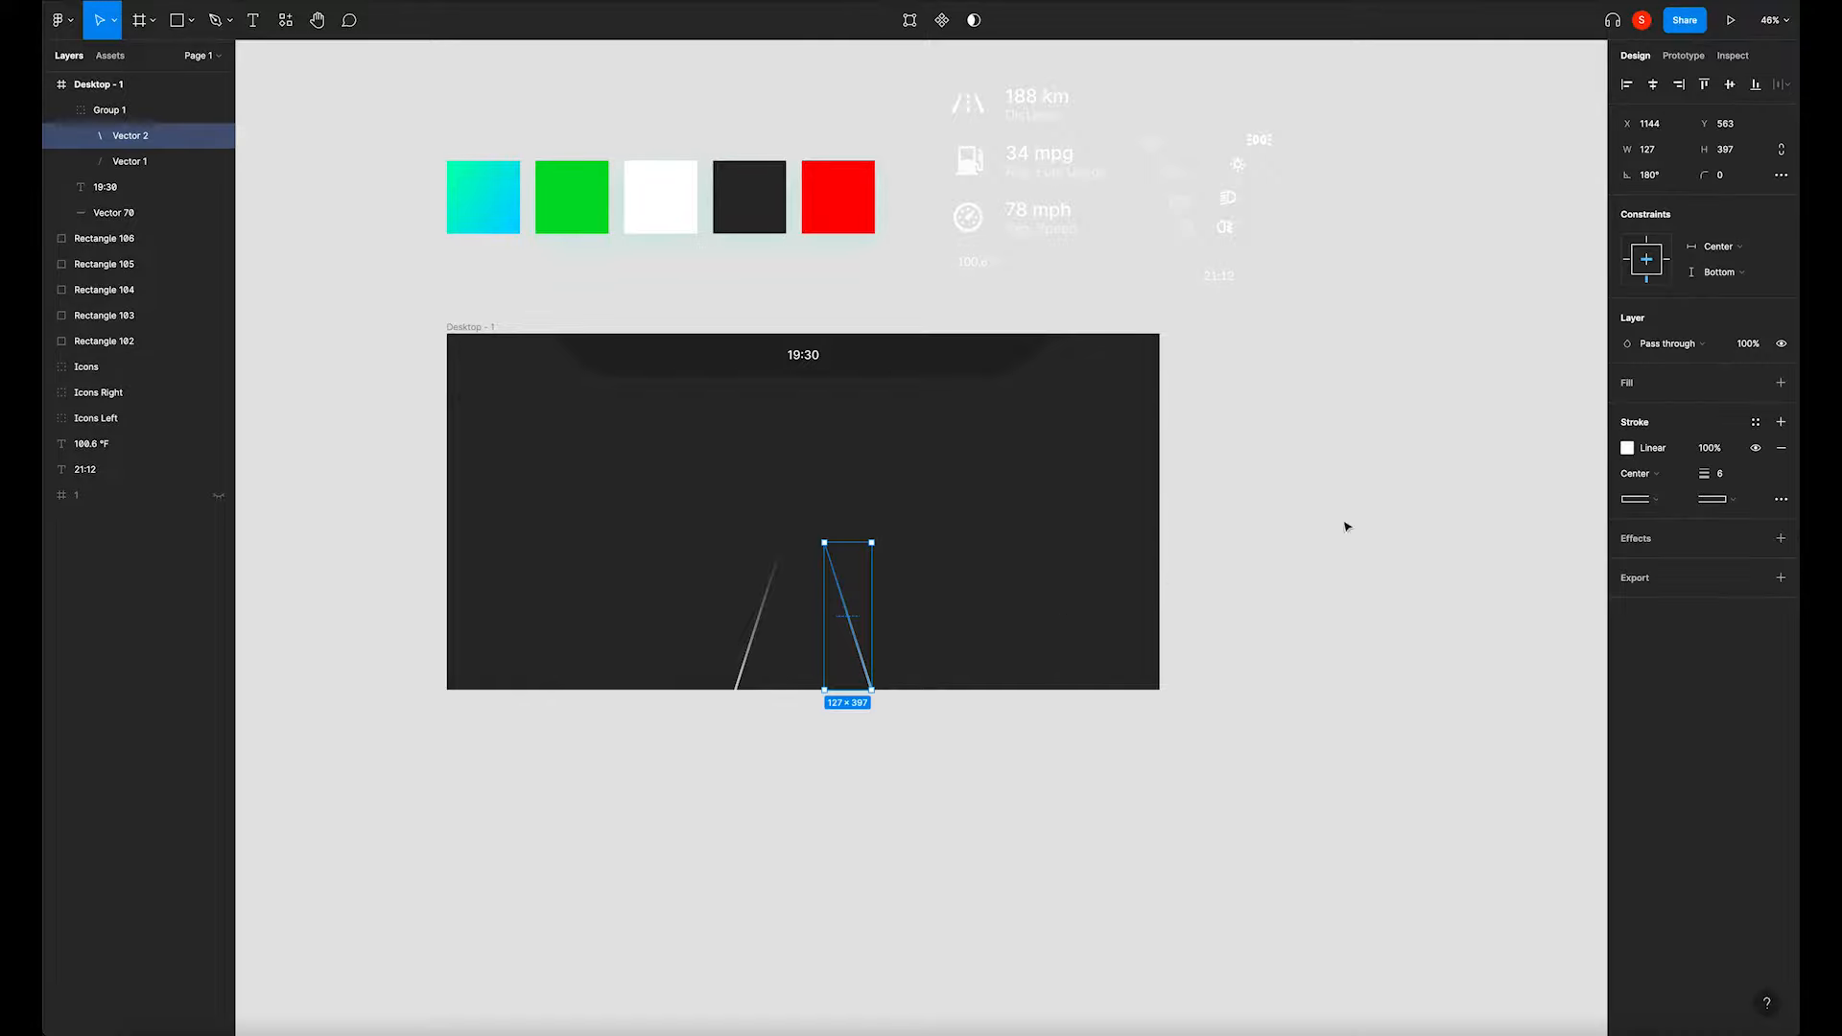
{"action": "left_click", "coordinate": [1628, 448]}
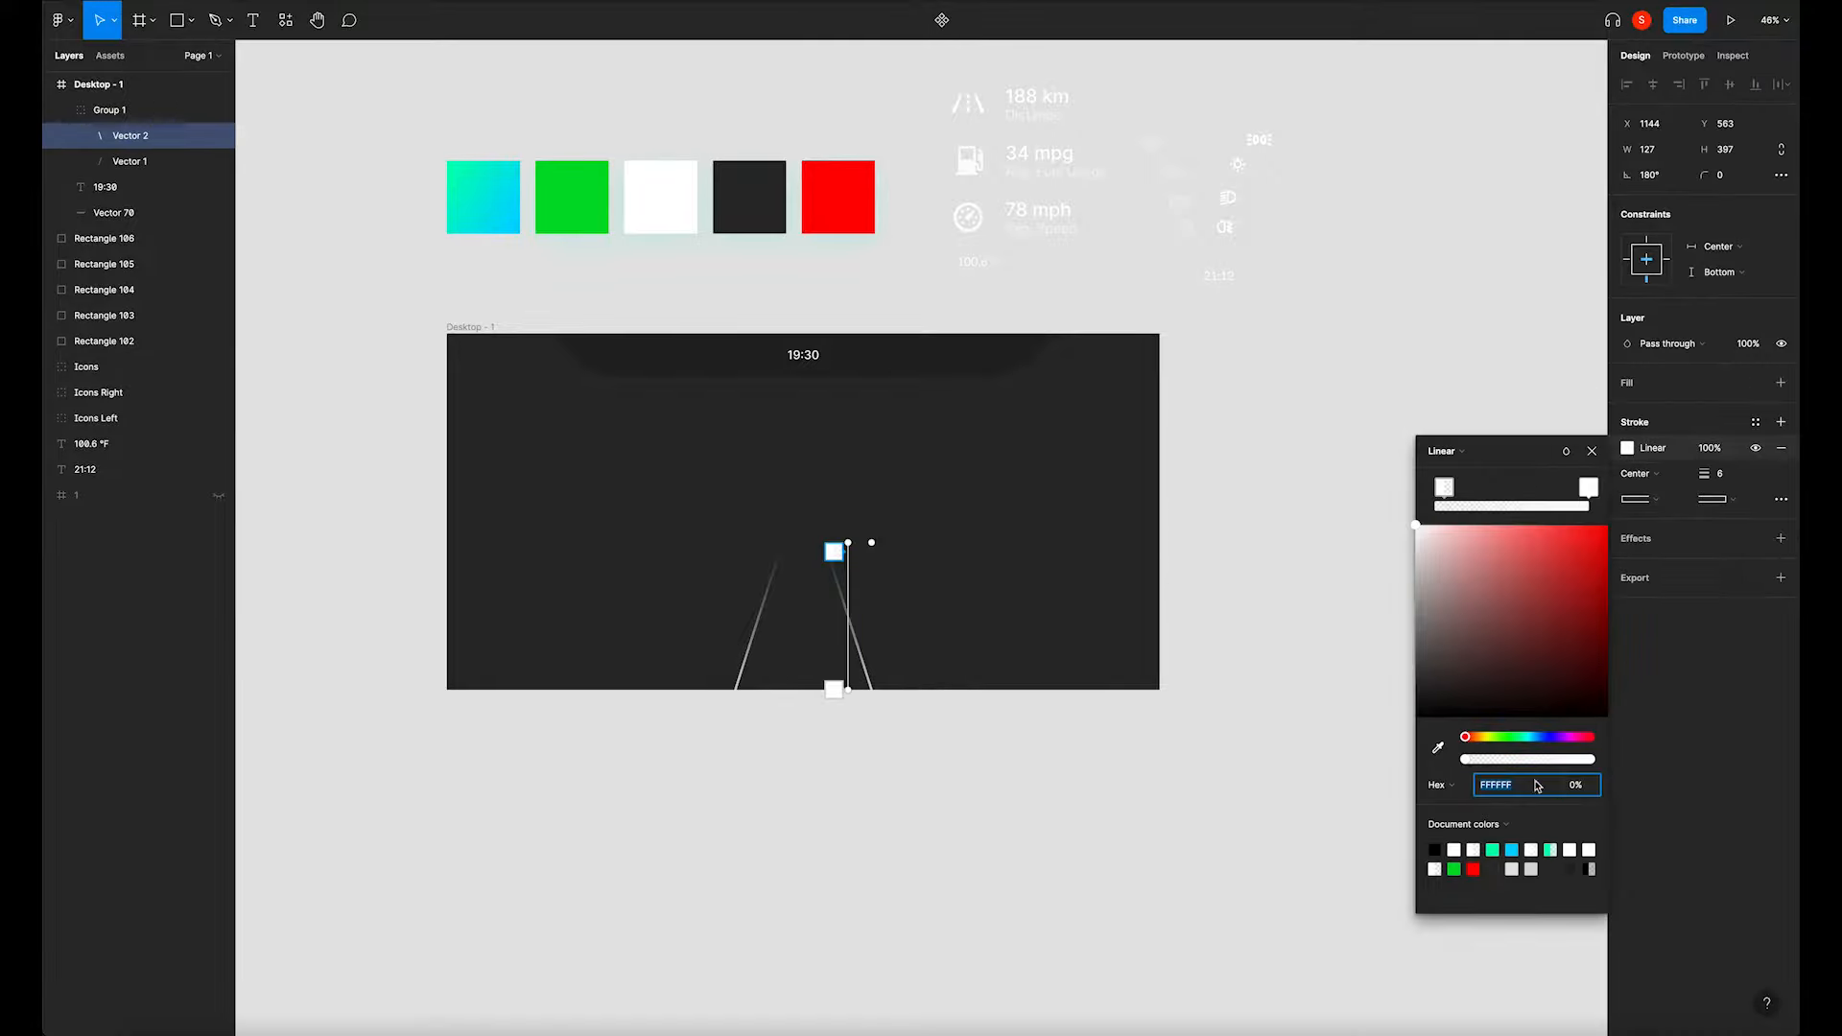
{"action": "left_click", "coordinate": [1589, 487]}
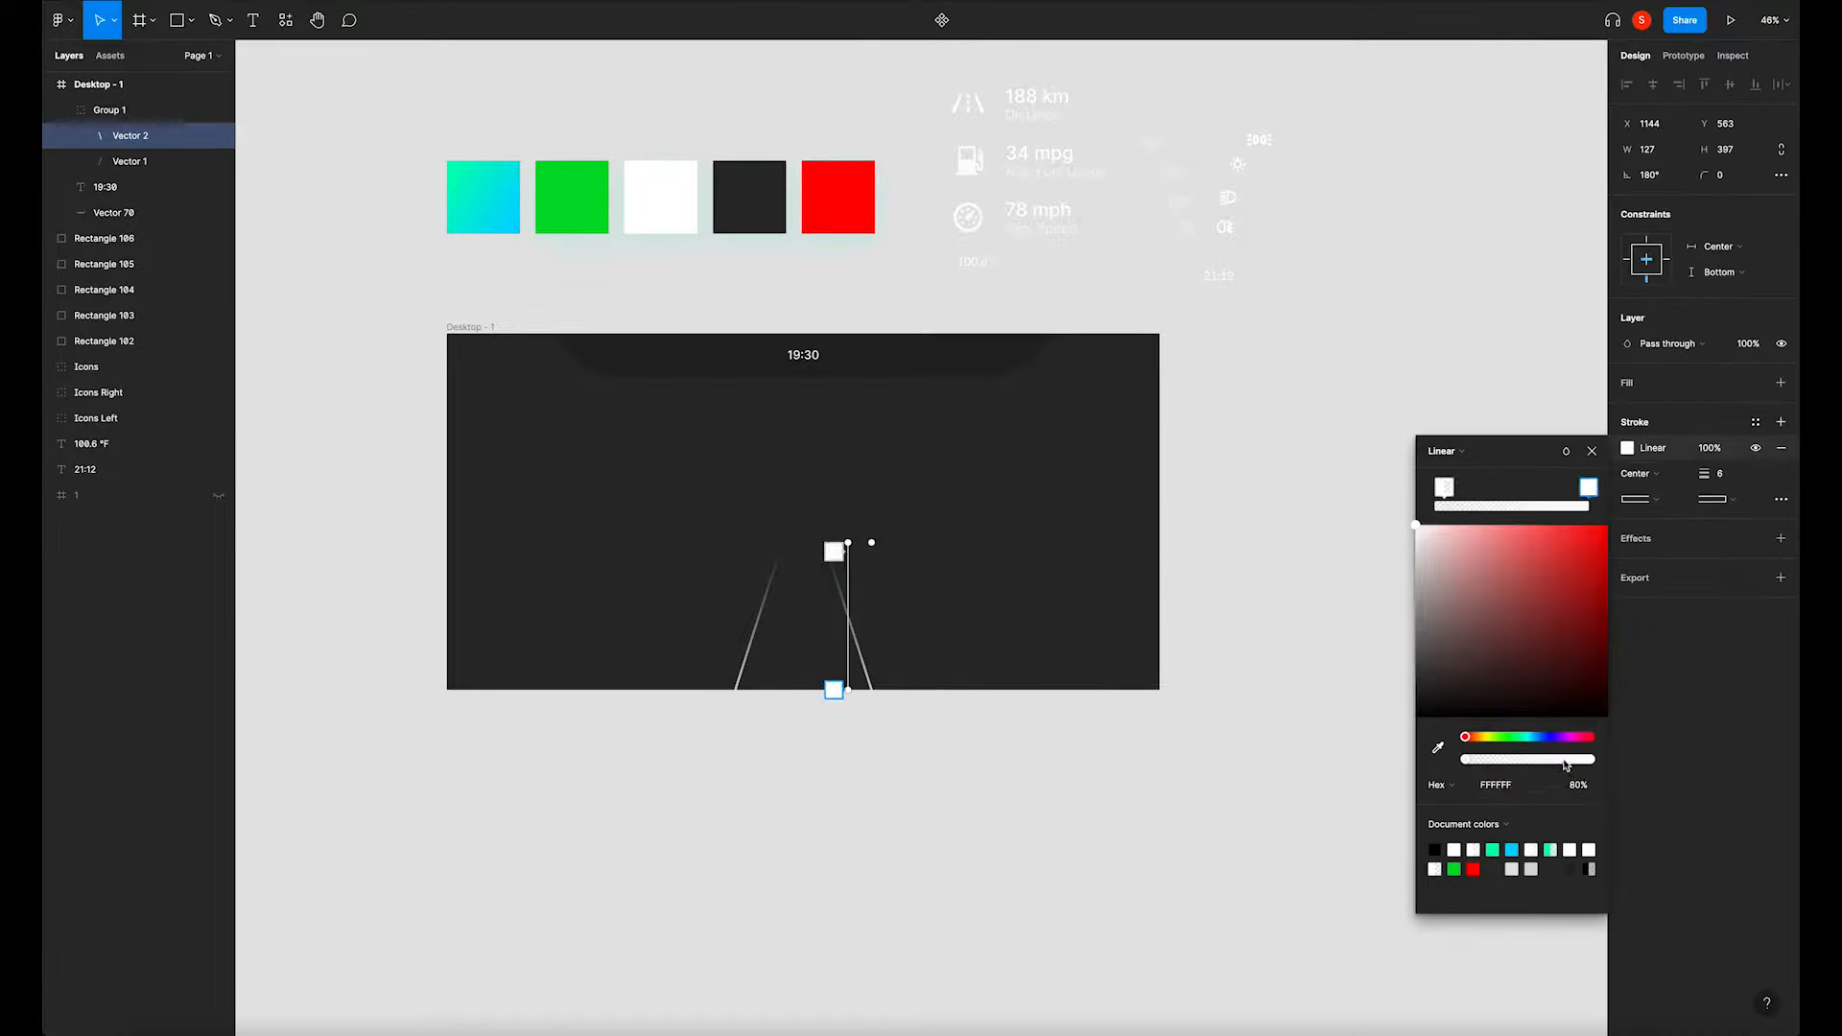
{"action": "left_click", "coordinate": [1591, 452]}
{"action": "left_click", "coordinate": [1352, 548]}
{"action": "scroll", "coordinate": [848, 620], "scroll_direction": "up", "scroll_amount": 5}
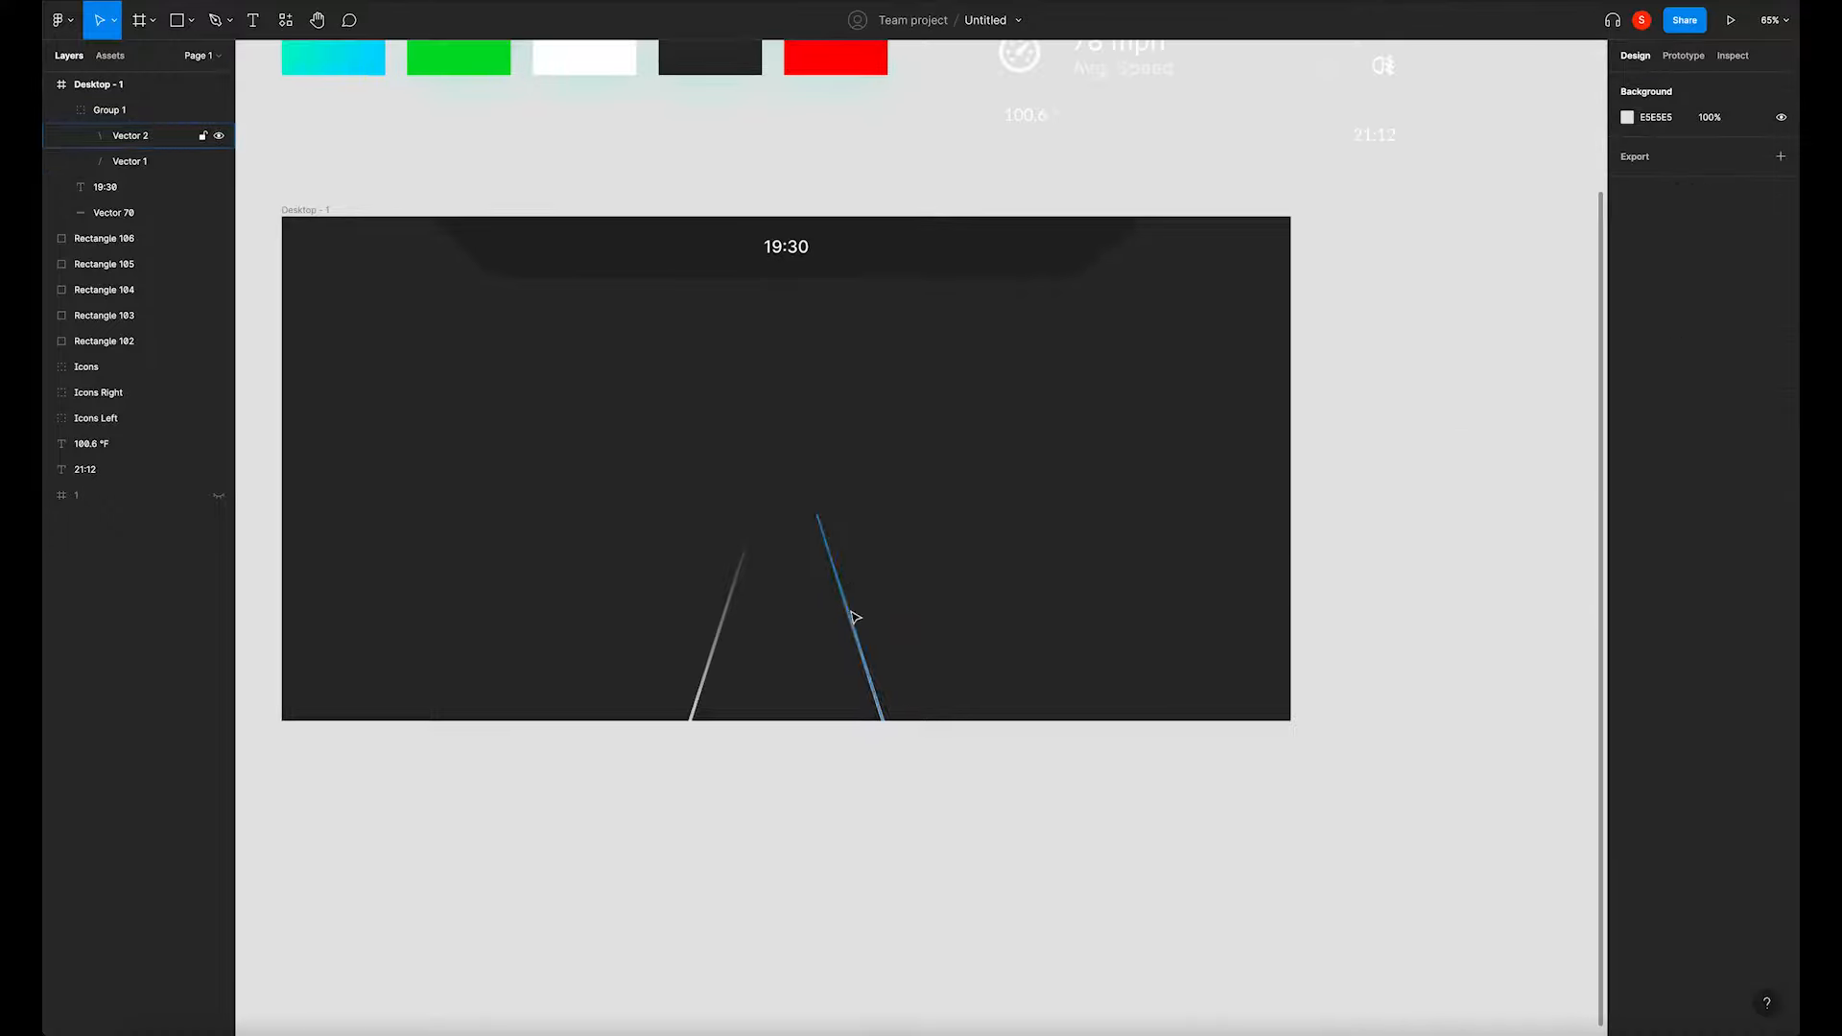
{"action": "left_click", "coordinate": [833, 564]}
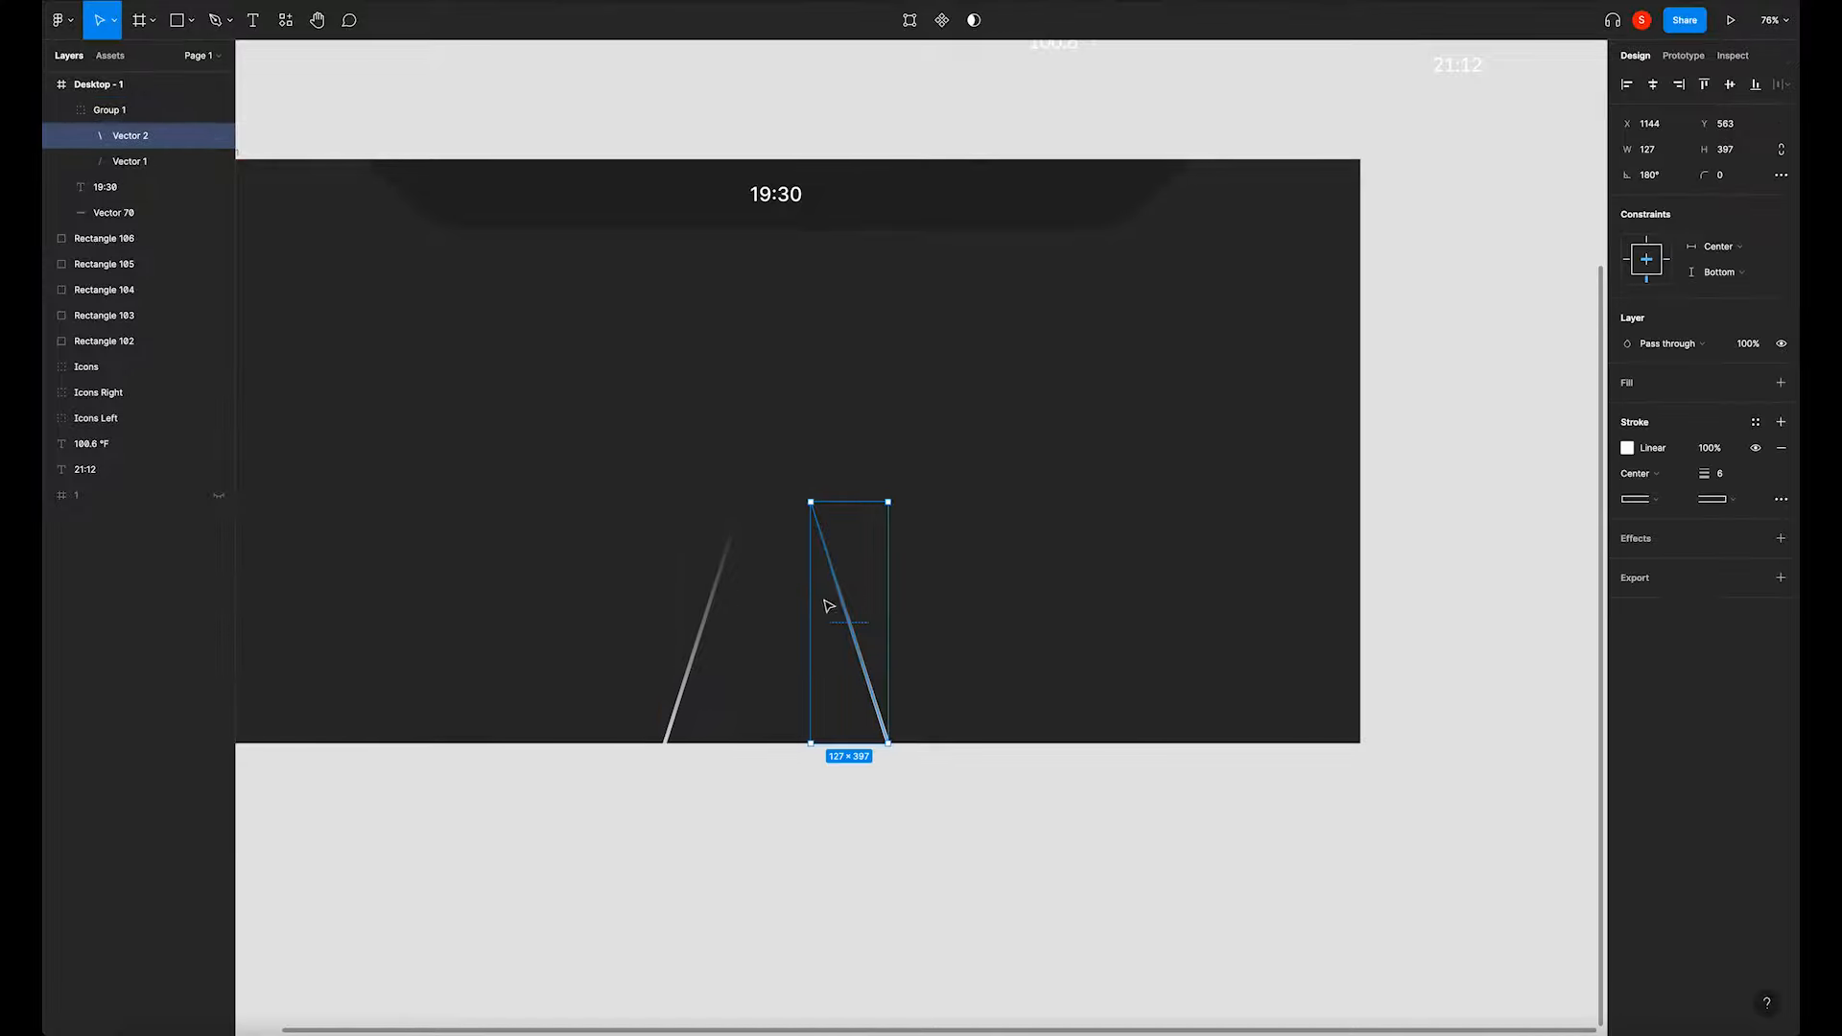
{"action": "left_click", "coordinate": [722, 581]}
{"action": "left_click", "coordinate": [757, 817]}
{"action": "scroll", "coordinate": [848, 711], "scroll_direction": "down", "scroll_amount": 5}
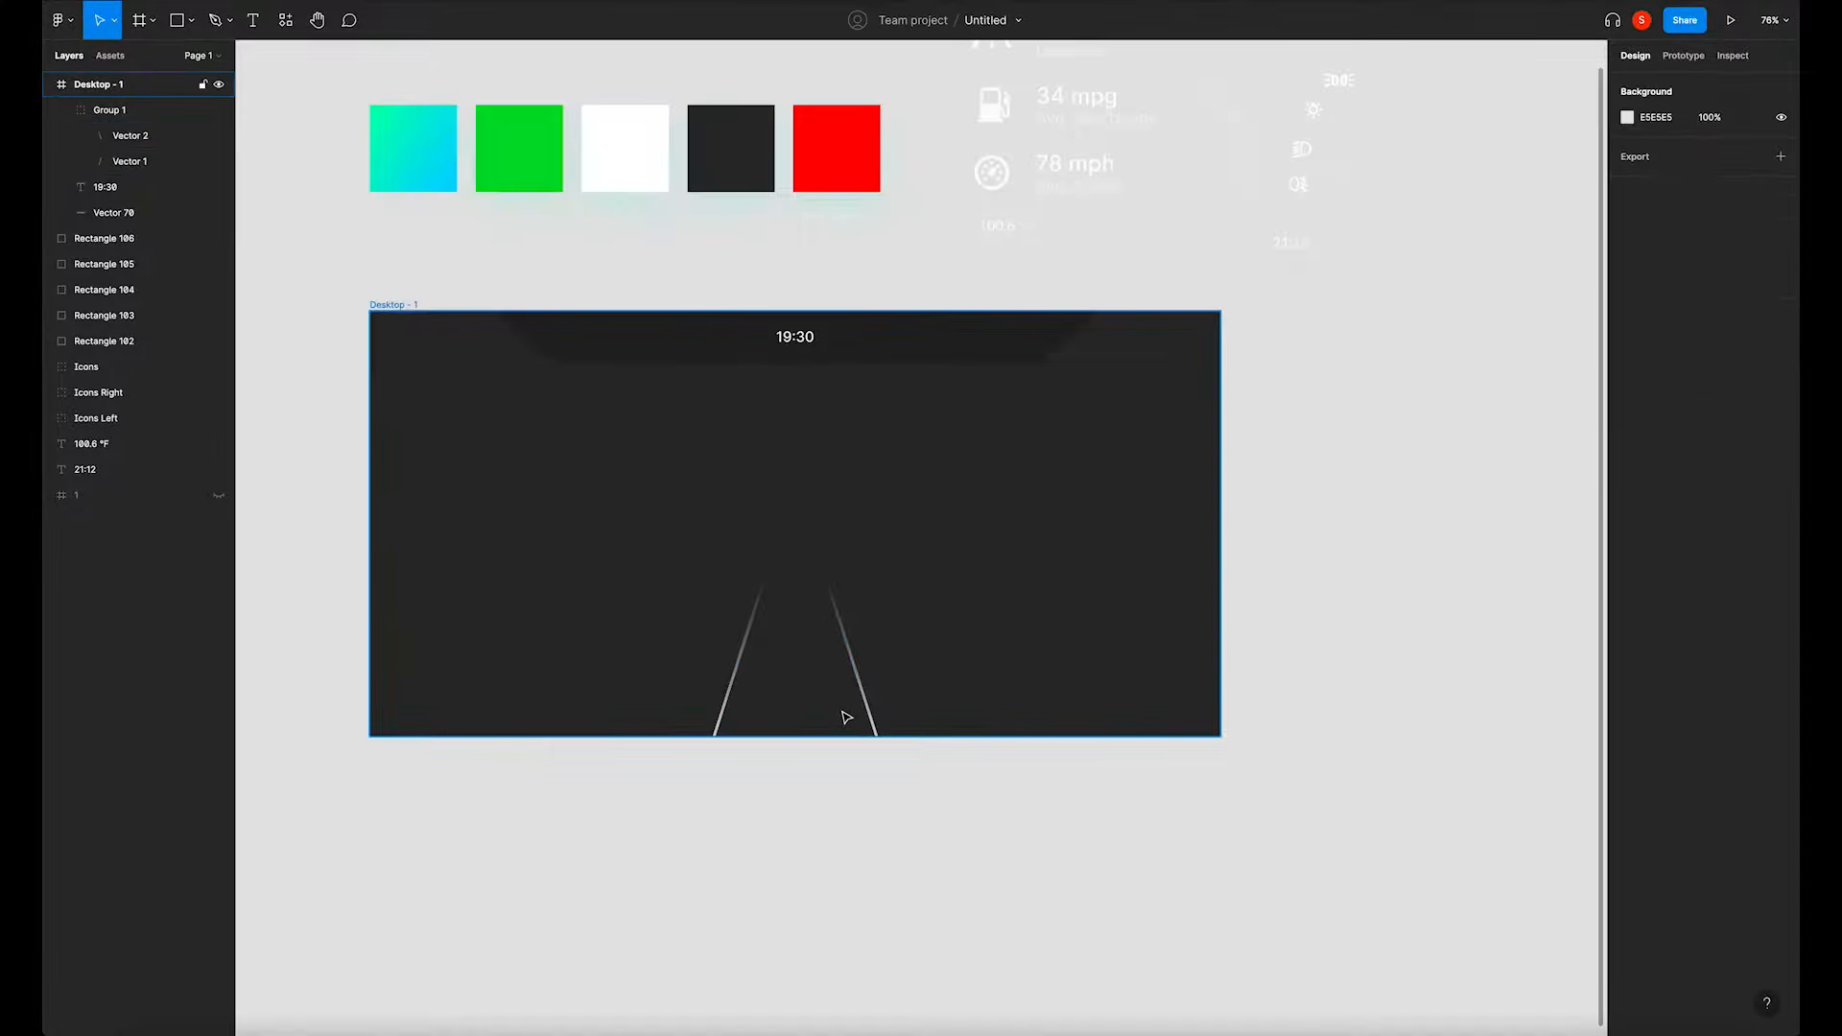
Move the 100.6 °F text into the frame's lower-left corner, at about X 122, Y 870.
{"action": "left_click_drag", "start_coordinate": [908, 555], "coordinate": [904, 579]}
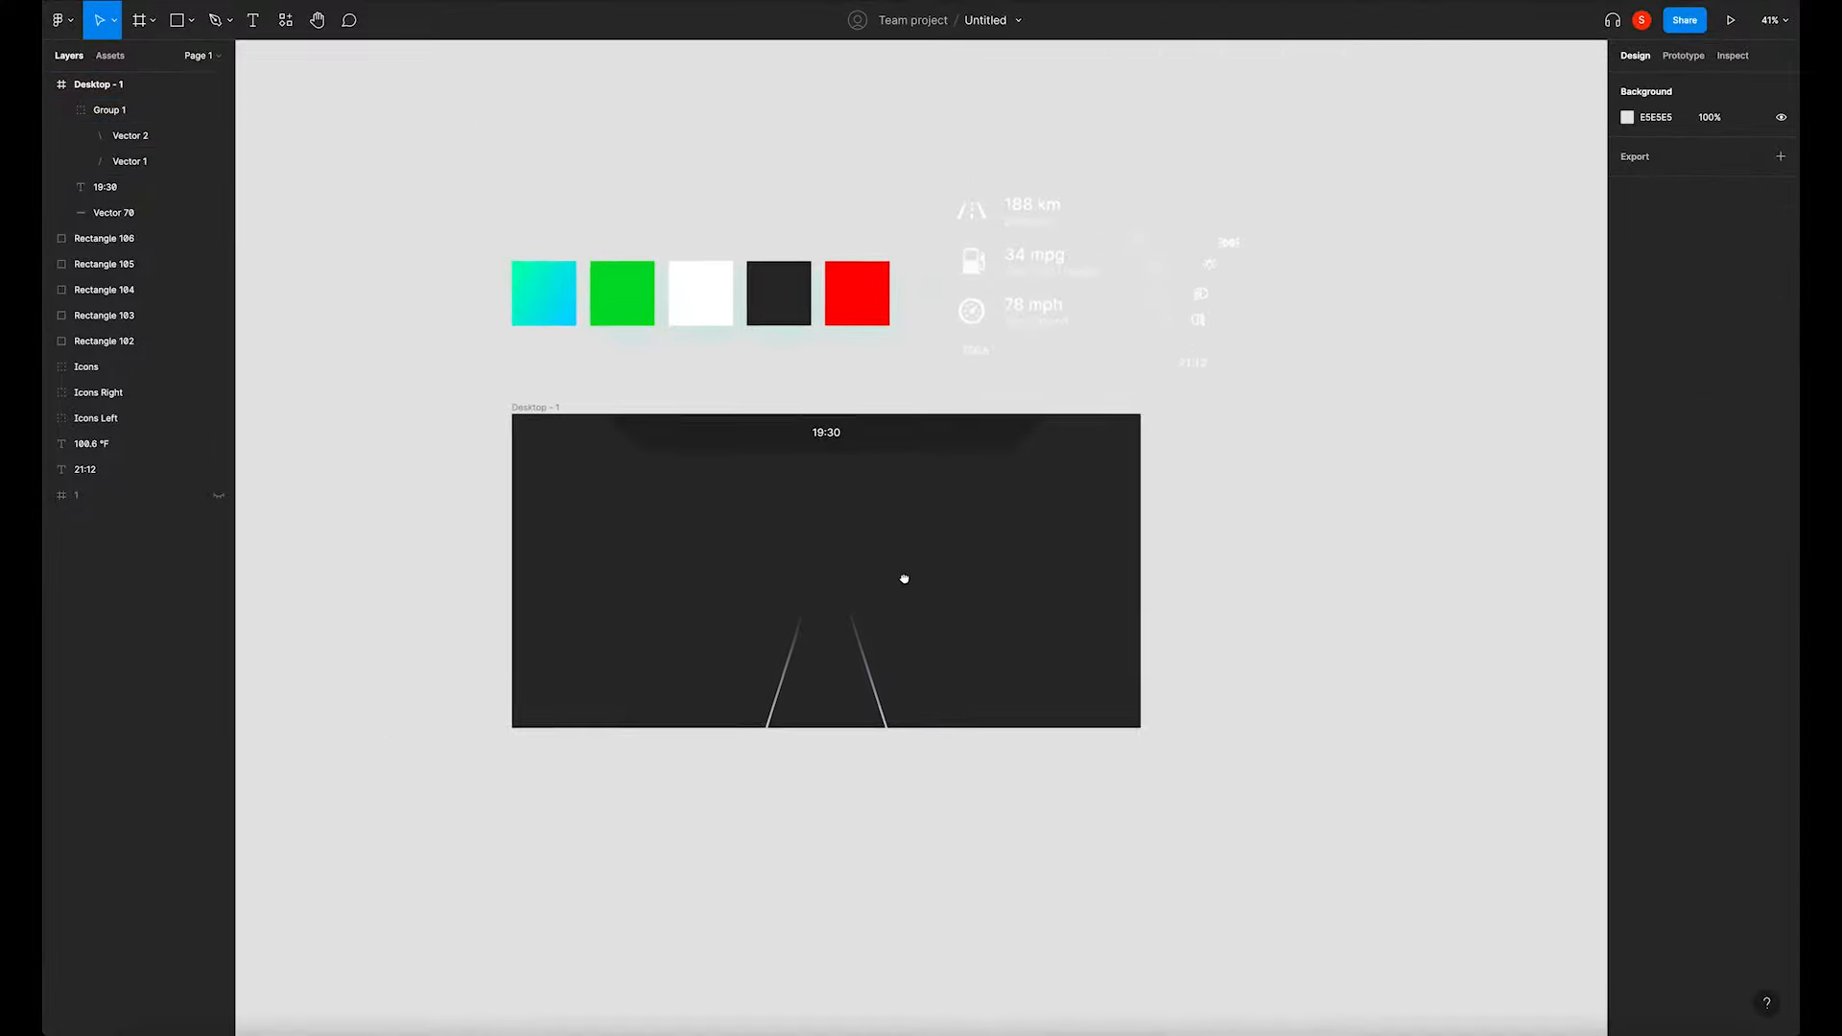
{"action": "left_click", "coordinate": [989, 354]}
{"action": "left_click_drag", "start_coordinate": [989, 354], "coordinate": [572, 711]}
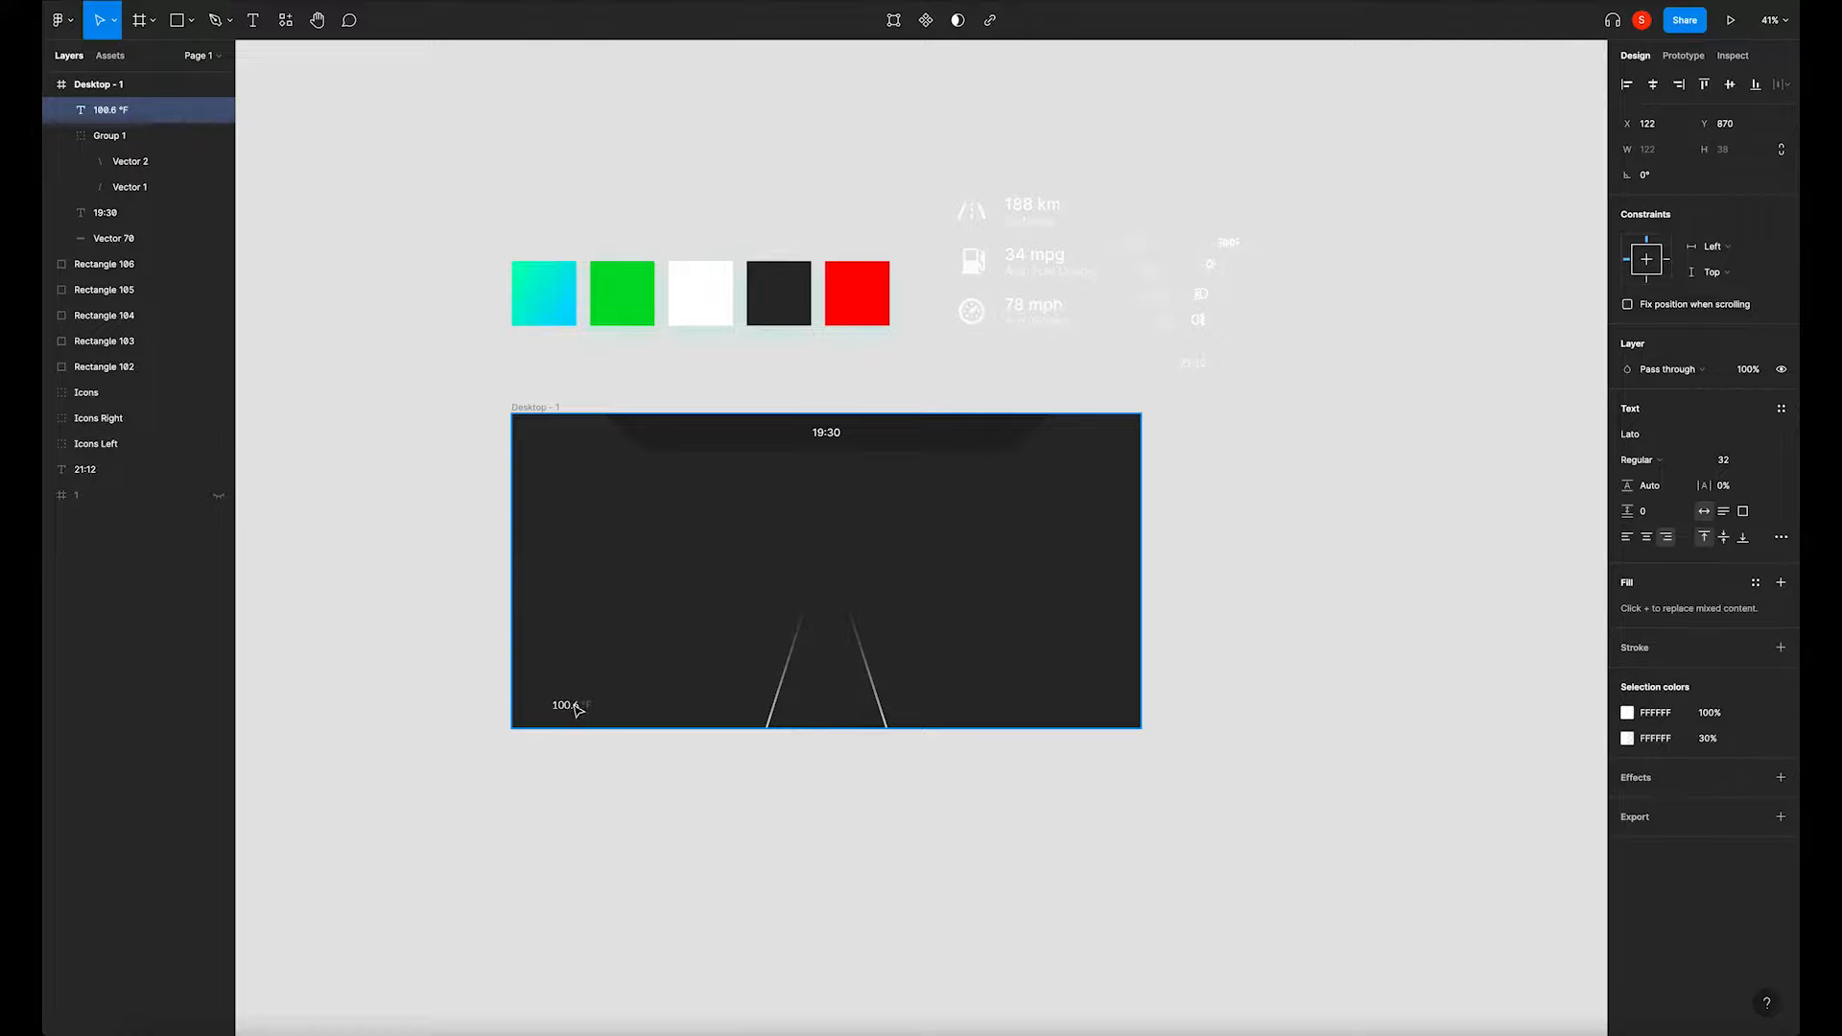
Draw a square of about 72 × 72 on the canvas just below the frame's lower-left part.
{"action": "left_click", "coordinate": [602, 799]}
{"action": "left_click", "coordinate": [191, 20]}
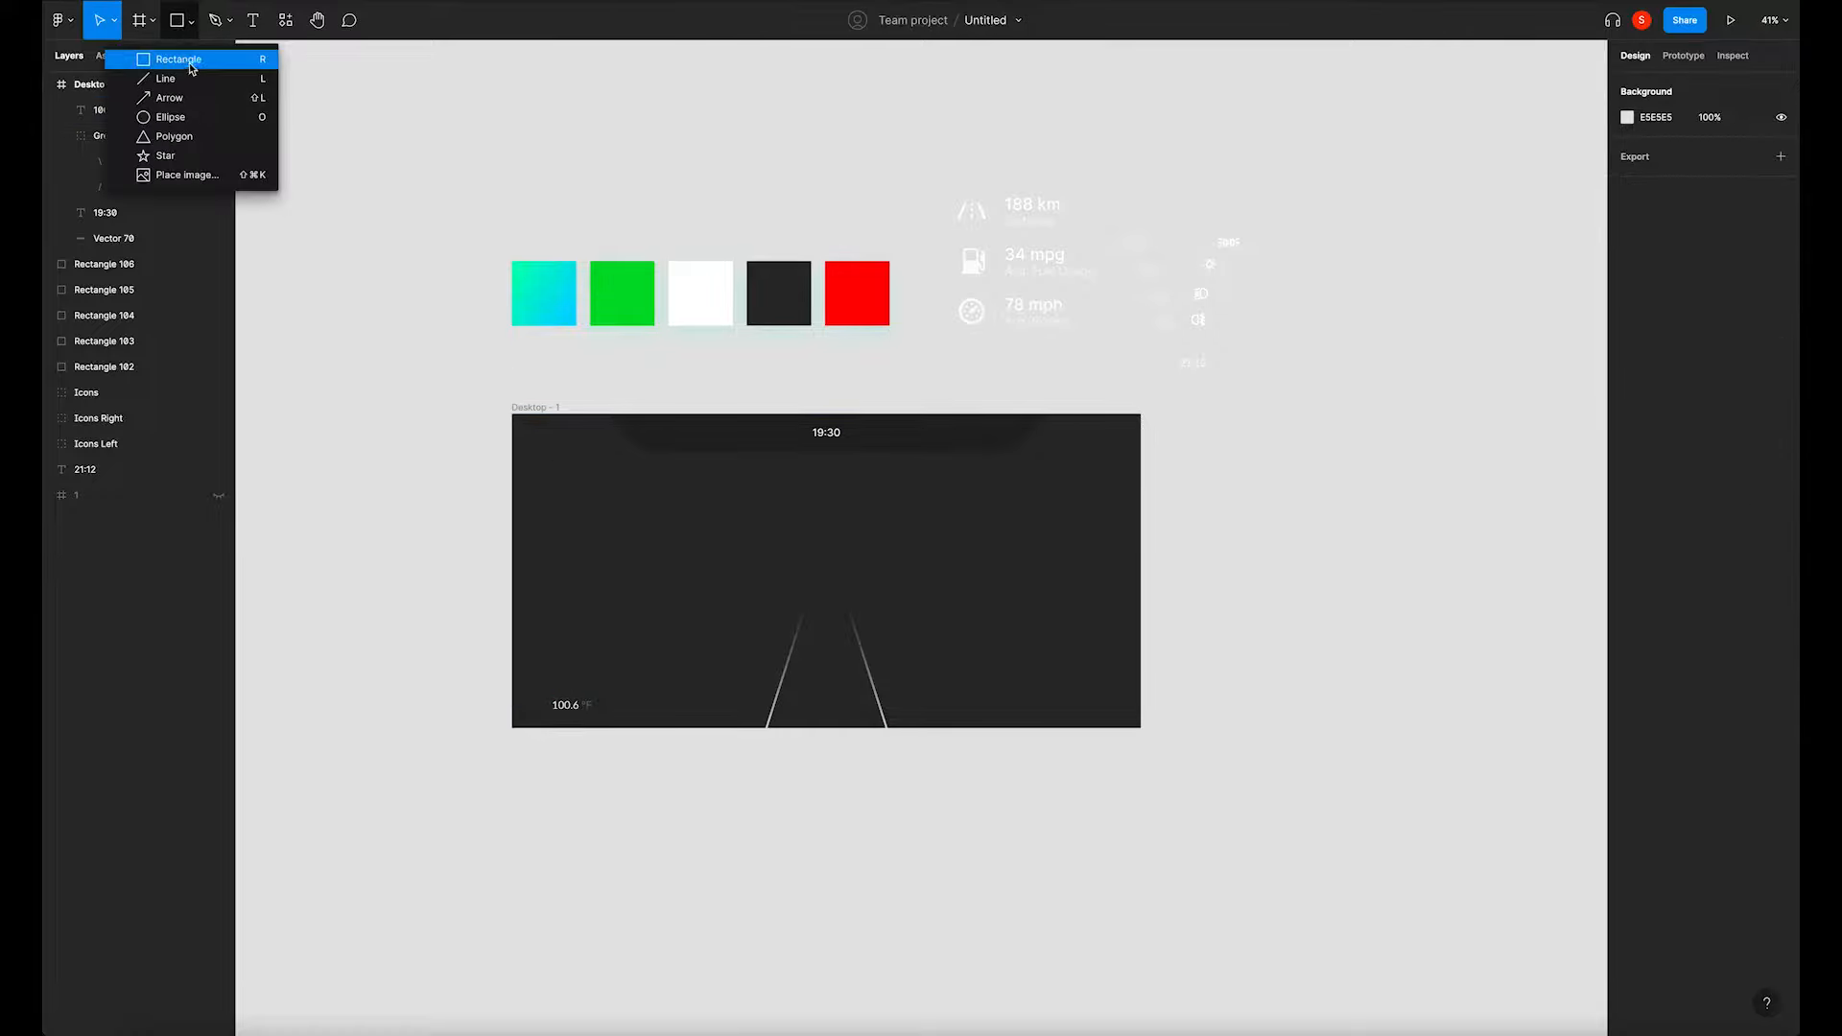
{"action": "left_click", "coordinate": [153, 62]}
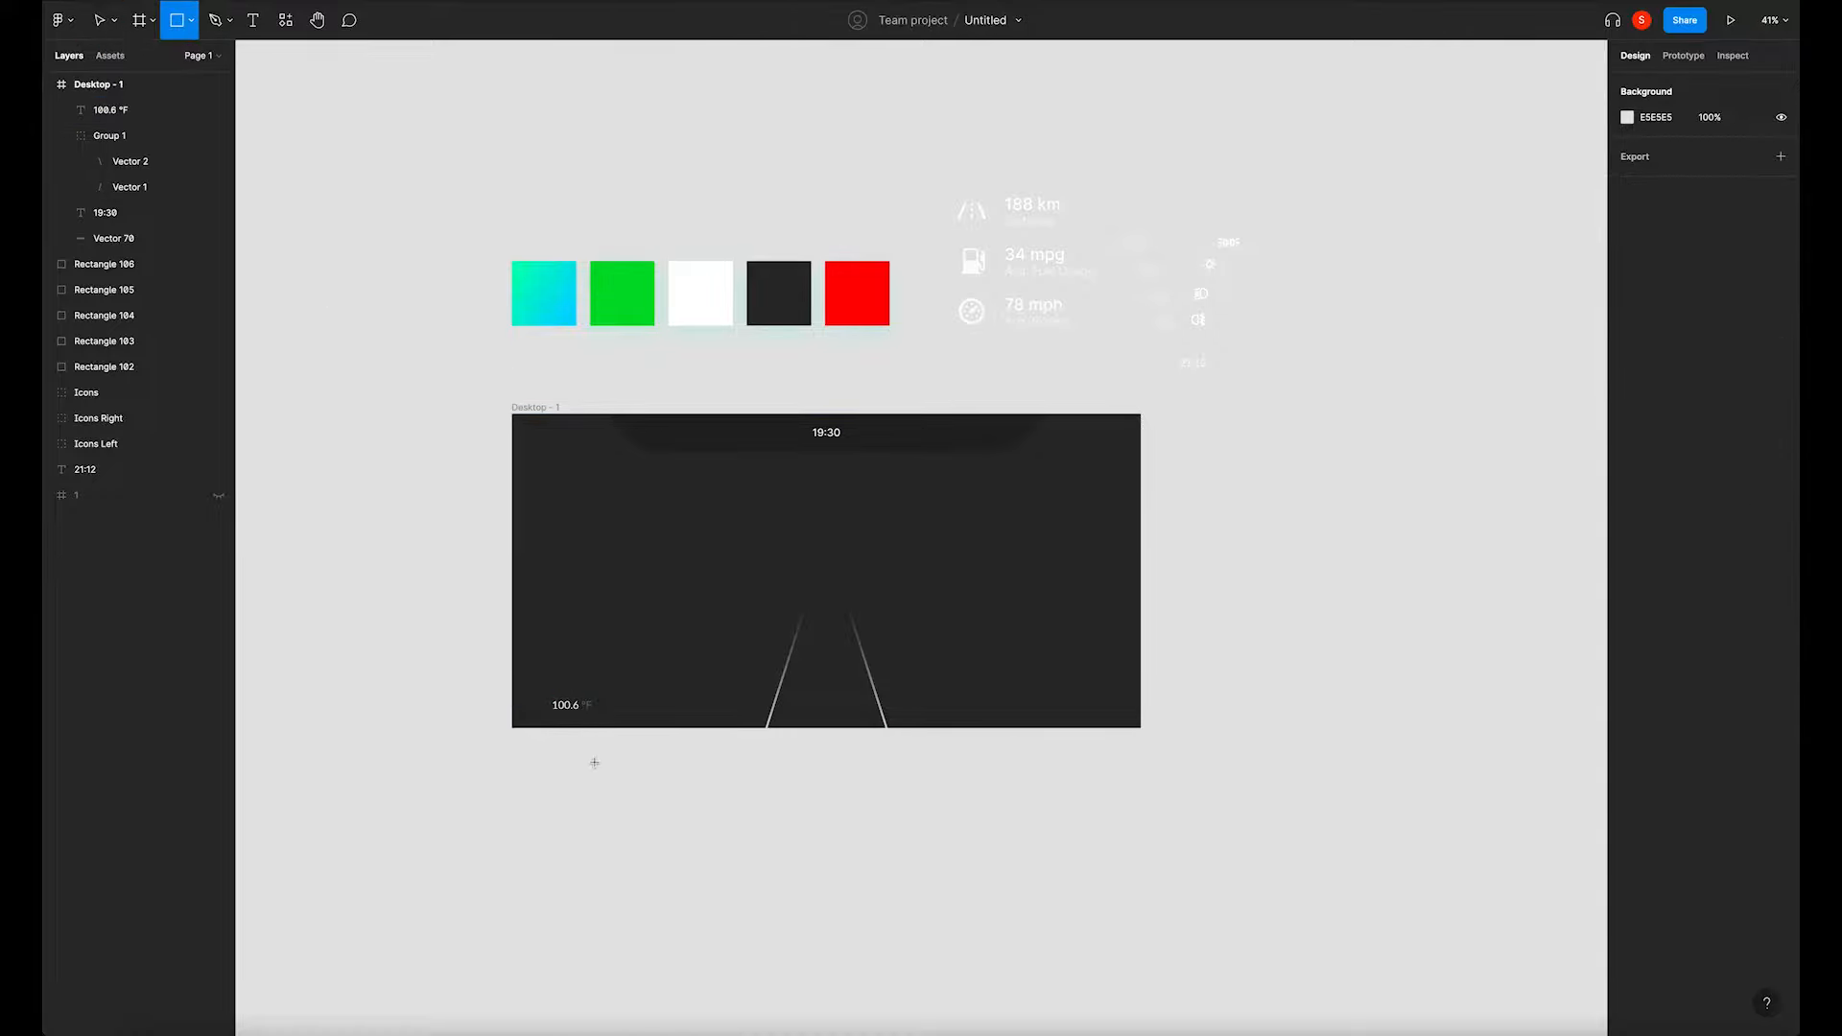
{"action": "left_click_drag", "start_coordinate": [594, 762], "coordinate": [616, 787]}
Try resizing the new square to 32 × 15, and also with a height of 30.
{"action": "left_click", "coordinate": [1668, 151]}
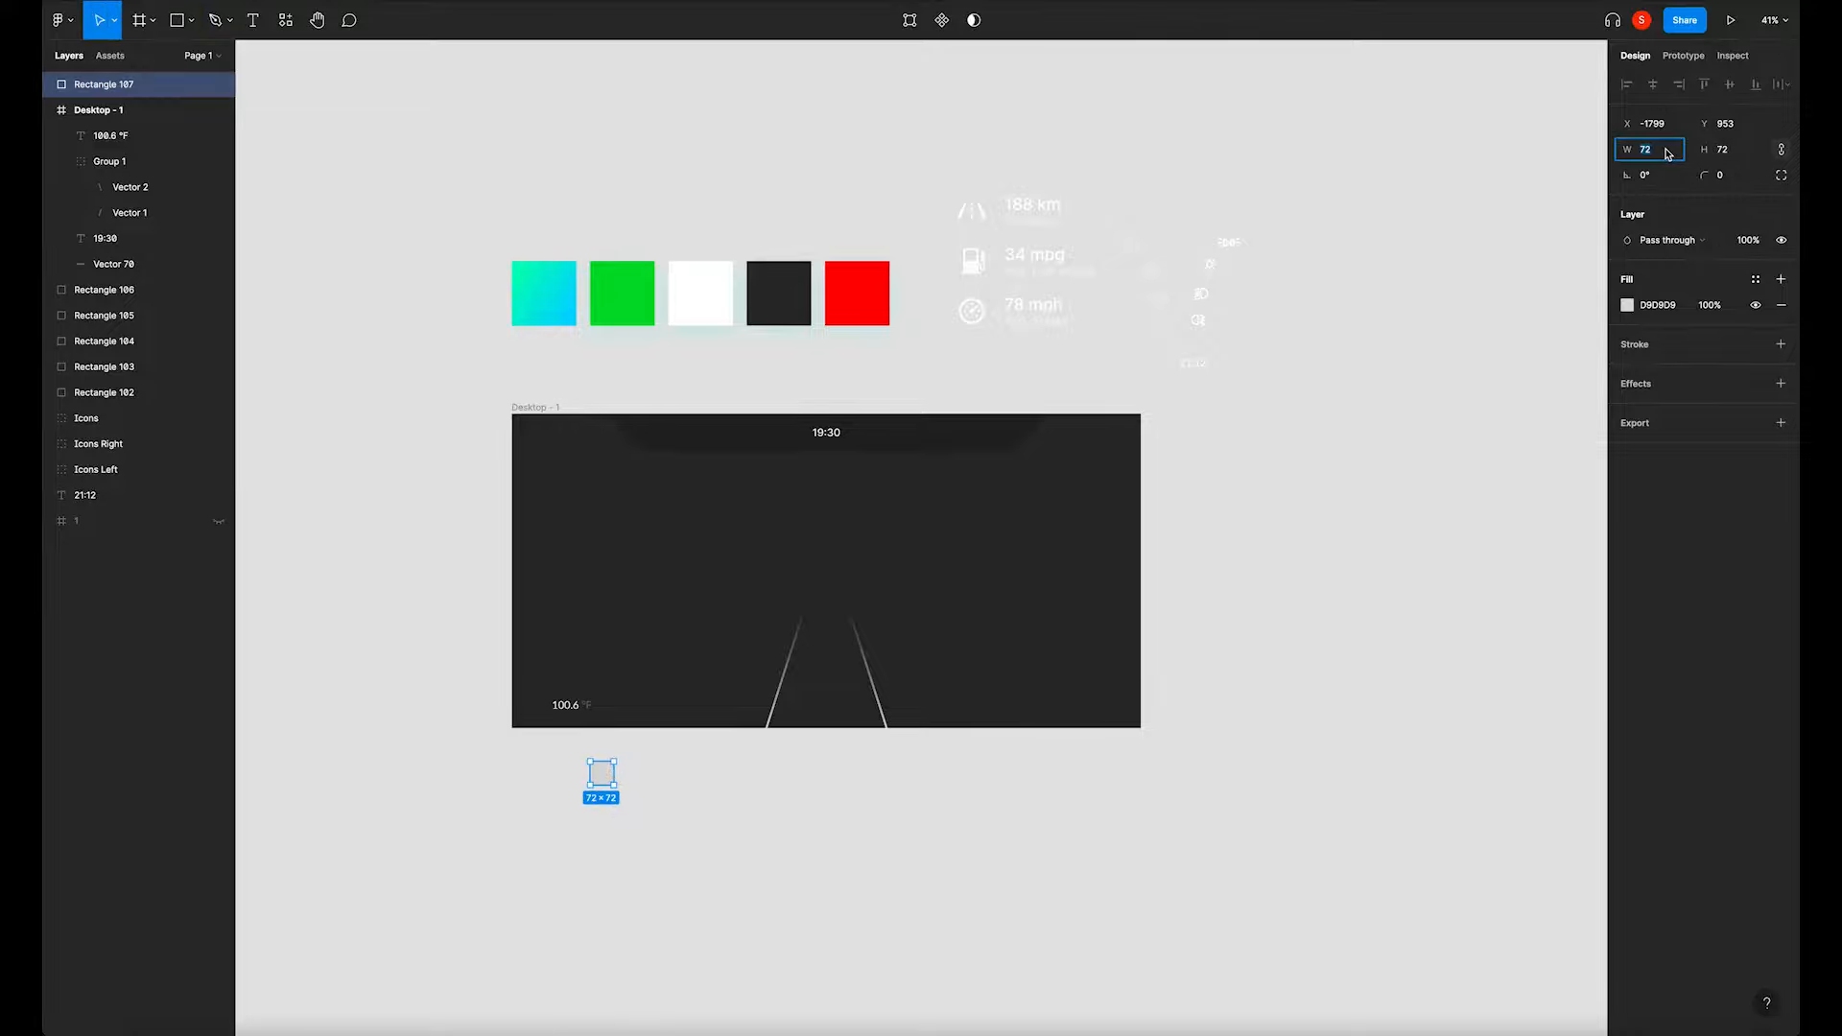
{"action": "key", "text": "Tab"}
{"action": "type", "text": "515"}
{"action": "key", "text": "Return"}
{"action": "left_click", "coordinate": [631, 782]}
{"action": "scroll", "coordinate": [576, 762], "scroll_direction": "up", "scroll_amount": 10}
{"action": "left_click", "coordinate": [646, 779]}
{"action": "left_click_drag", "start_coordinate": [663, 779], "coordinate": [690, 782]}
{"action": "left_click", "coordinate": [1661, 154]}
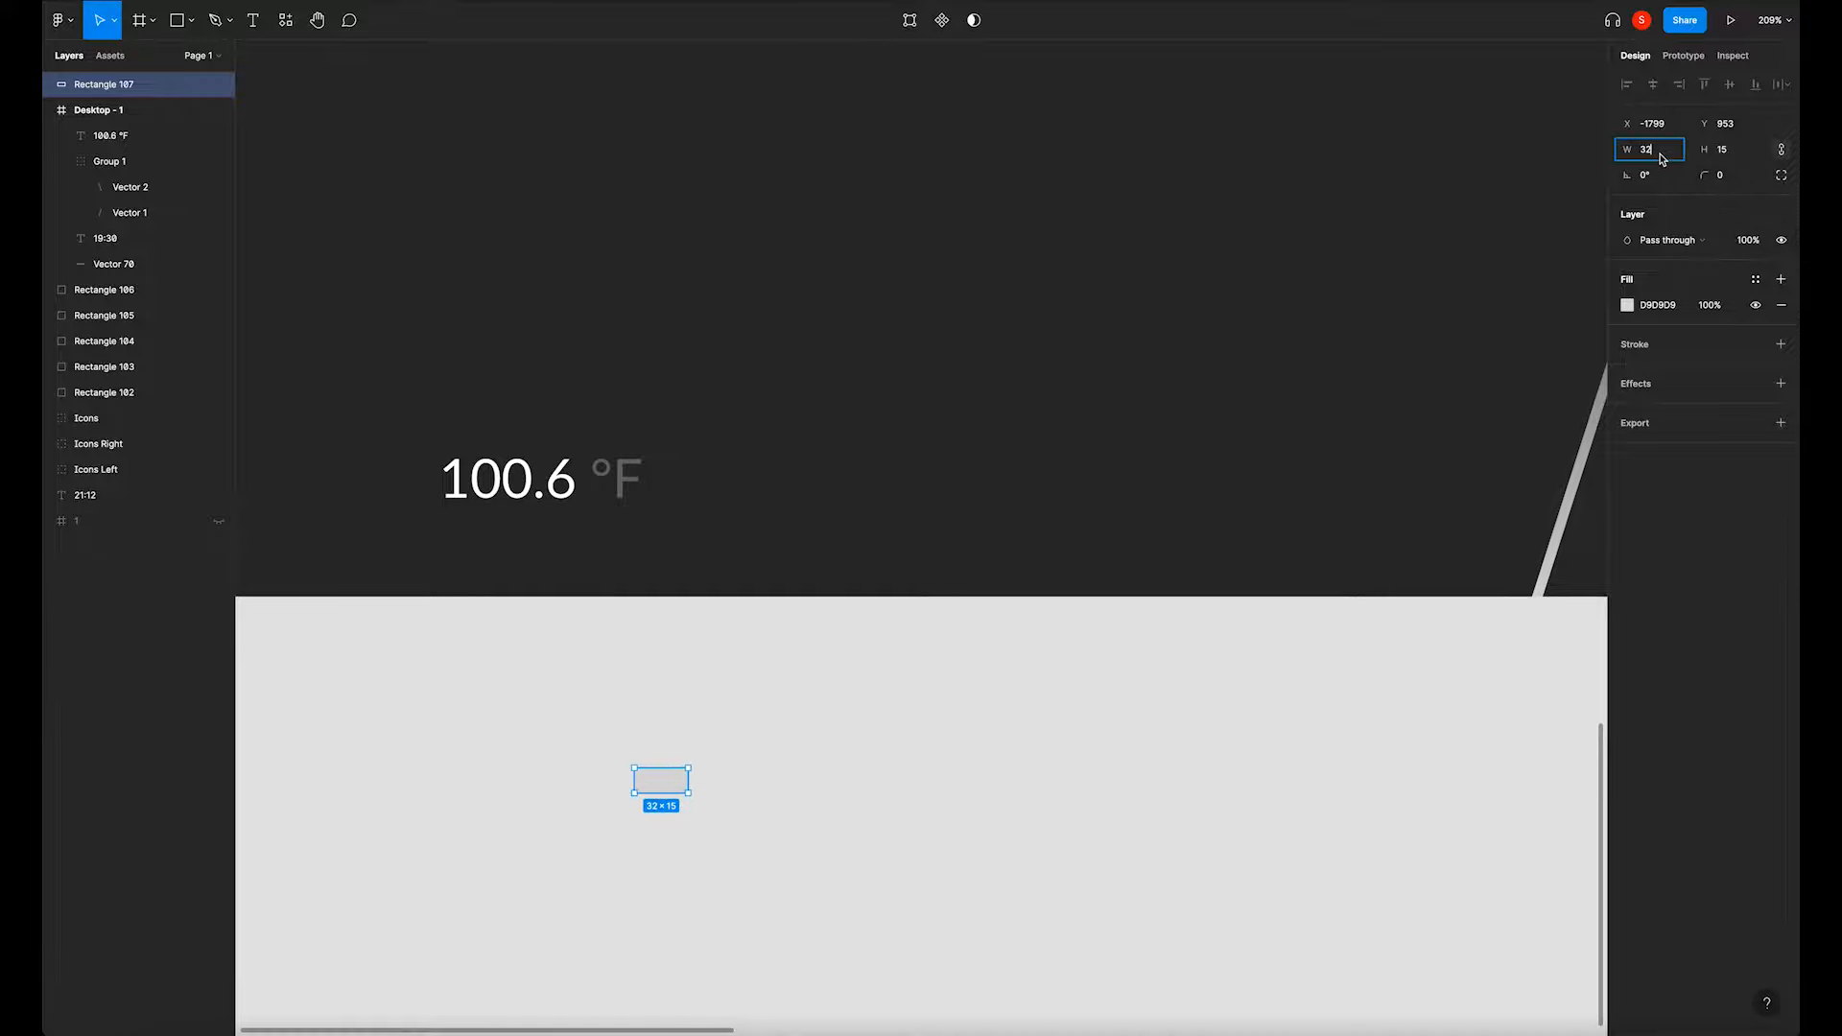
{"action": "left_click", "coordinate": [1731, 156]}
Set the rectangle's width to 15 and its height to 30, independently of each other.
{"action": "left_click", "coordinate": [1673, 153]}
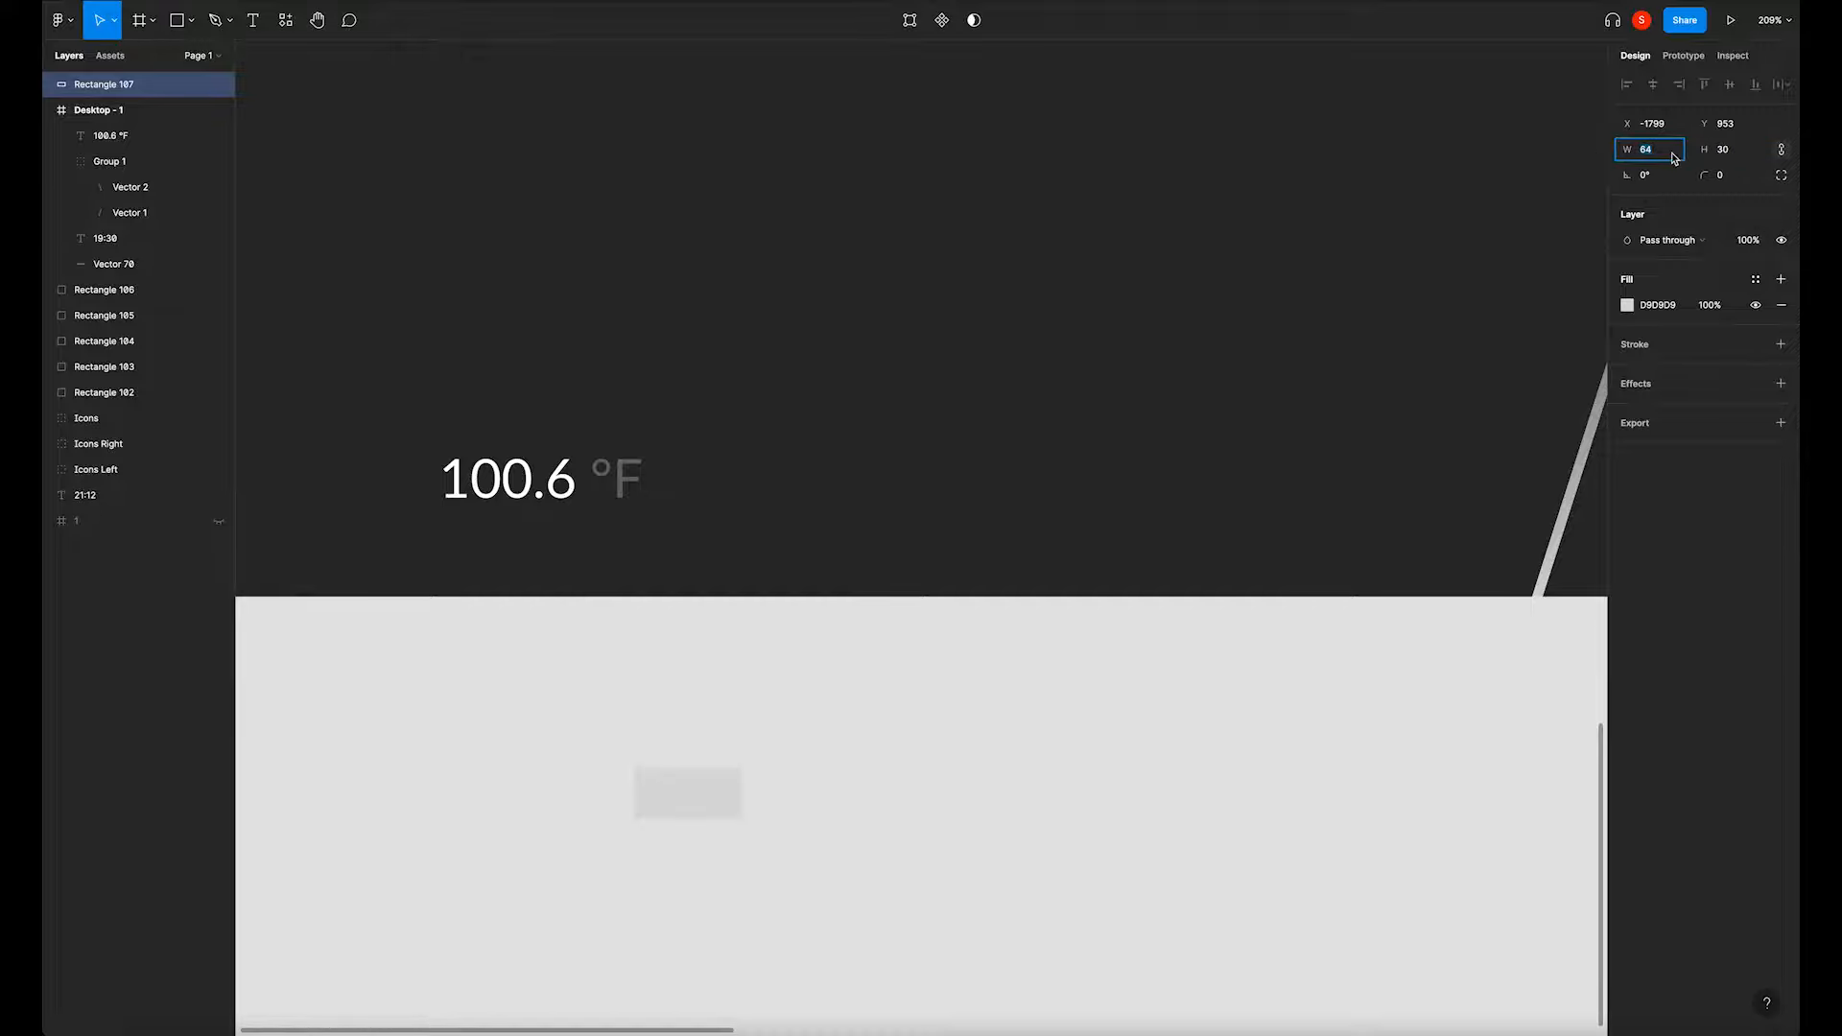
{"action": "type", "text": "15"}
{"action": "key", "text": "Return"}
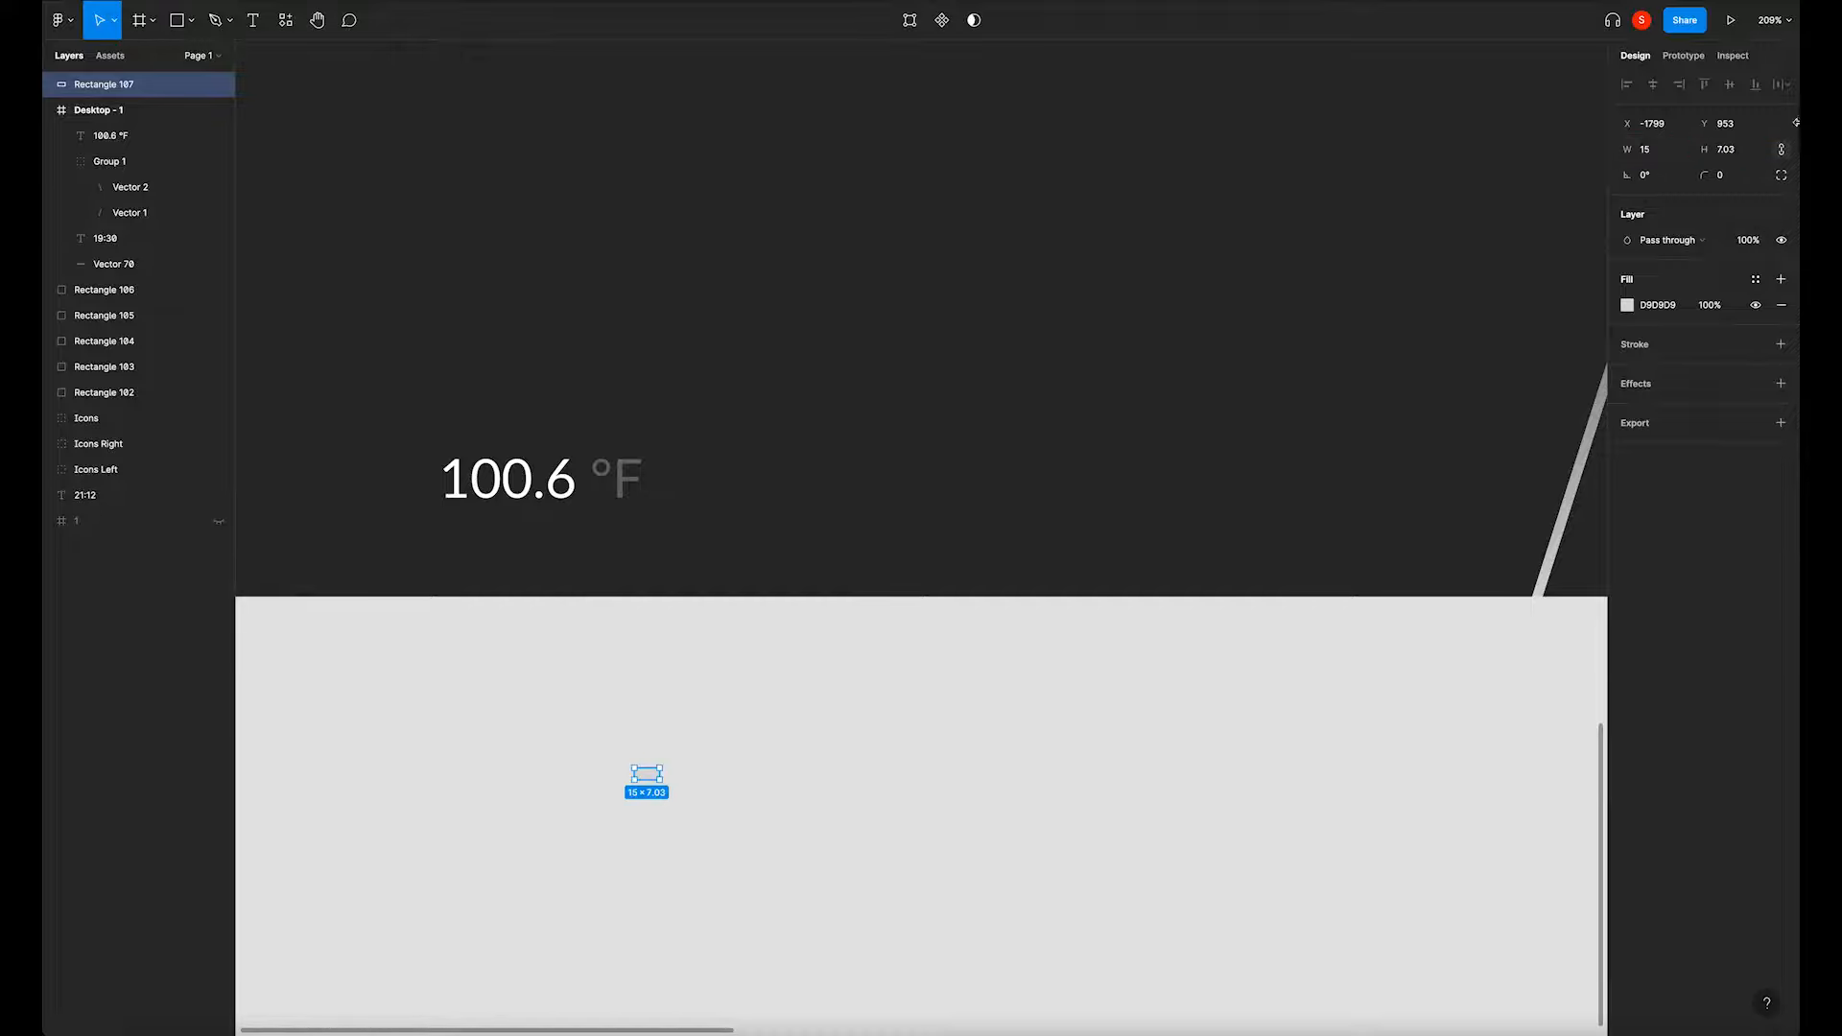
{"action": "left_click", "coordinate": [1744, 152]}
{"action": "key", "text": "Return"}
{"action": "left_click", "coordinate": [1744, 151]}
{"action": "type", "text": "30"}
{"action": "key", "text": "Return"}
{"action": "key", "text": "Escape"}
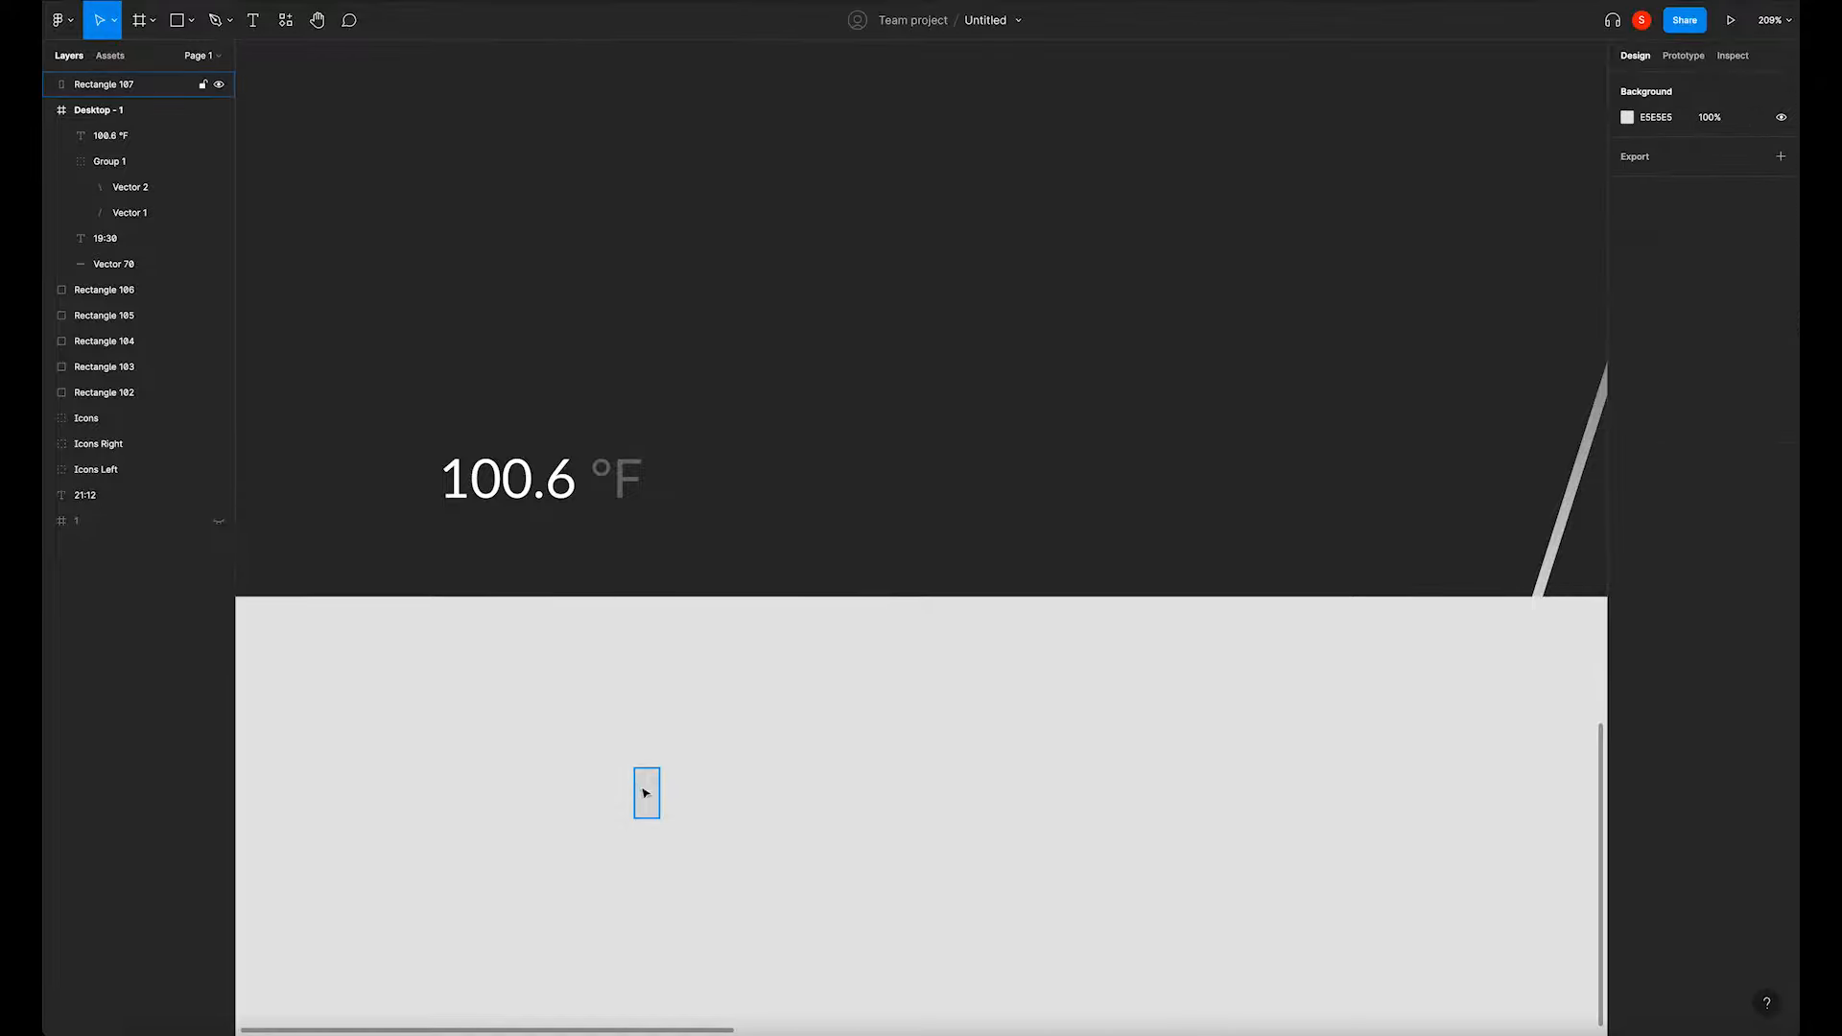
Rotate the rectangle by 90° and move it into the frame, just right of the 100.6 °F text.
{"action": "left_click", "coordinate": [645, 794]}
{"action": "left_click_drag", "start_coordinate": [677, 822], "coordinate": [715, 765]}
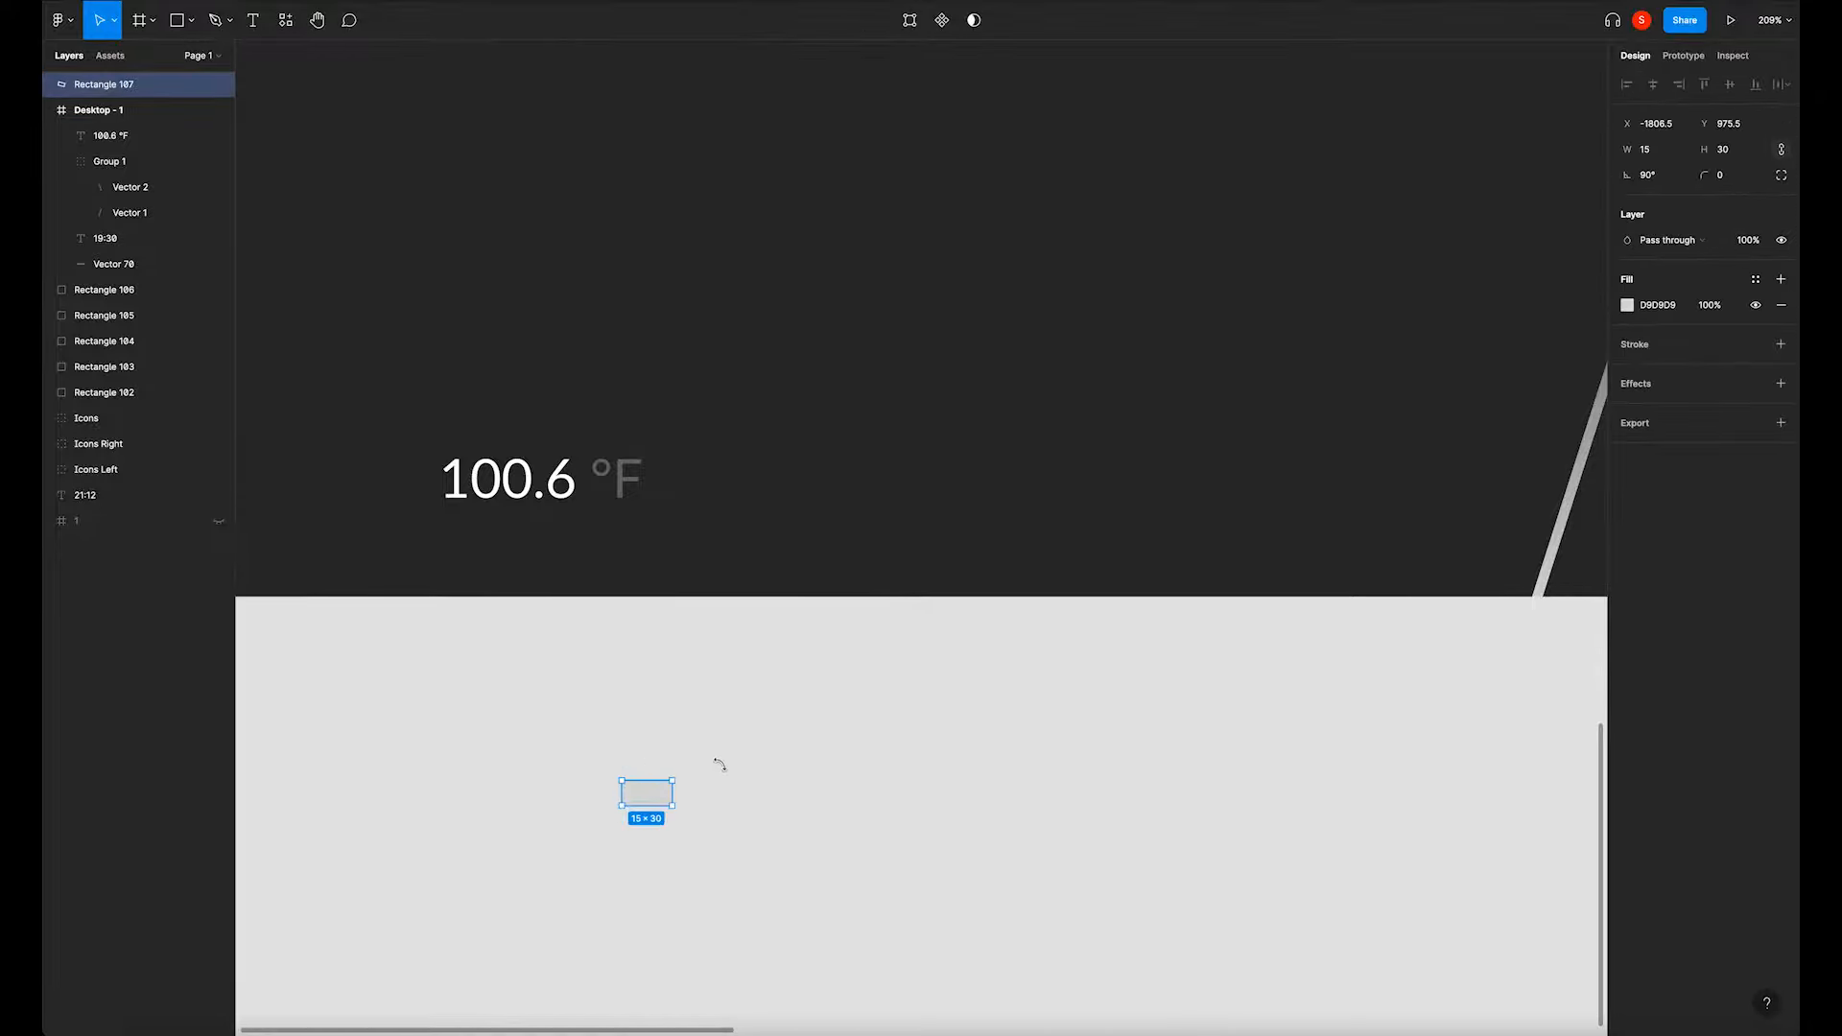
{"action": "key", "text": "Escape"}
{"action": "left_click", "coordinate": [650, 801]}
{"action": "left_click_drag", "start_coordinate": [758, 566], "coordinate": [696, 525]}
Duplicate the bar segment to its right and set the spacing between the two segments to 2.
{"action": "scroll", "coordinate": [745, 592], "scroll_direction": "down", "scroll_amount": 3}
{"action": "scroll", "coordinate": [695, 526], "scroll_direction": "up", "scroll_amount": 5}
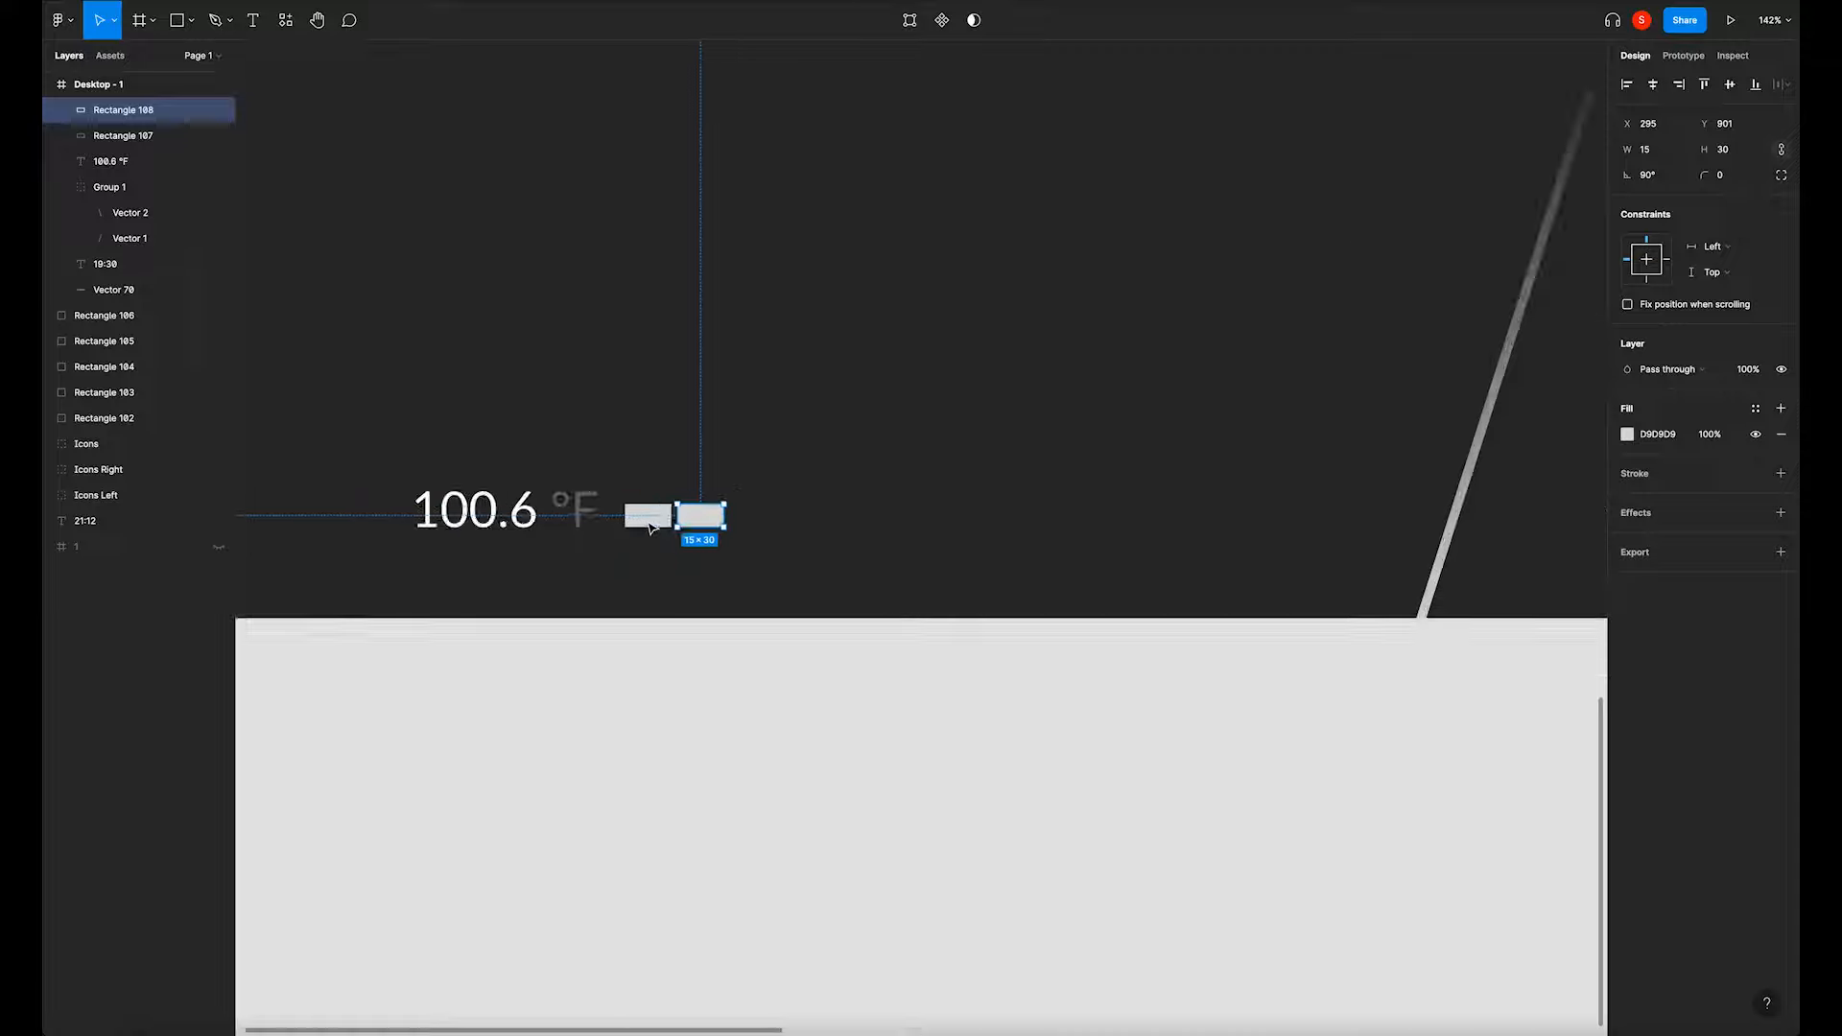
{"action": "left_click", "coordinate": [677, 512]}
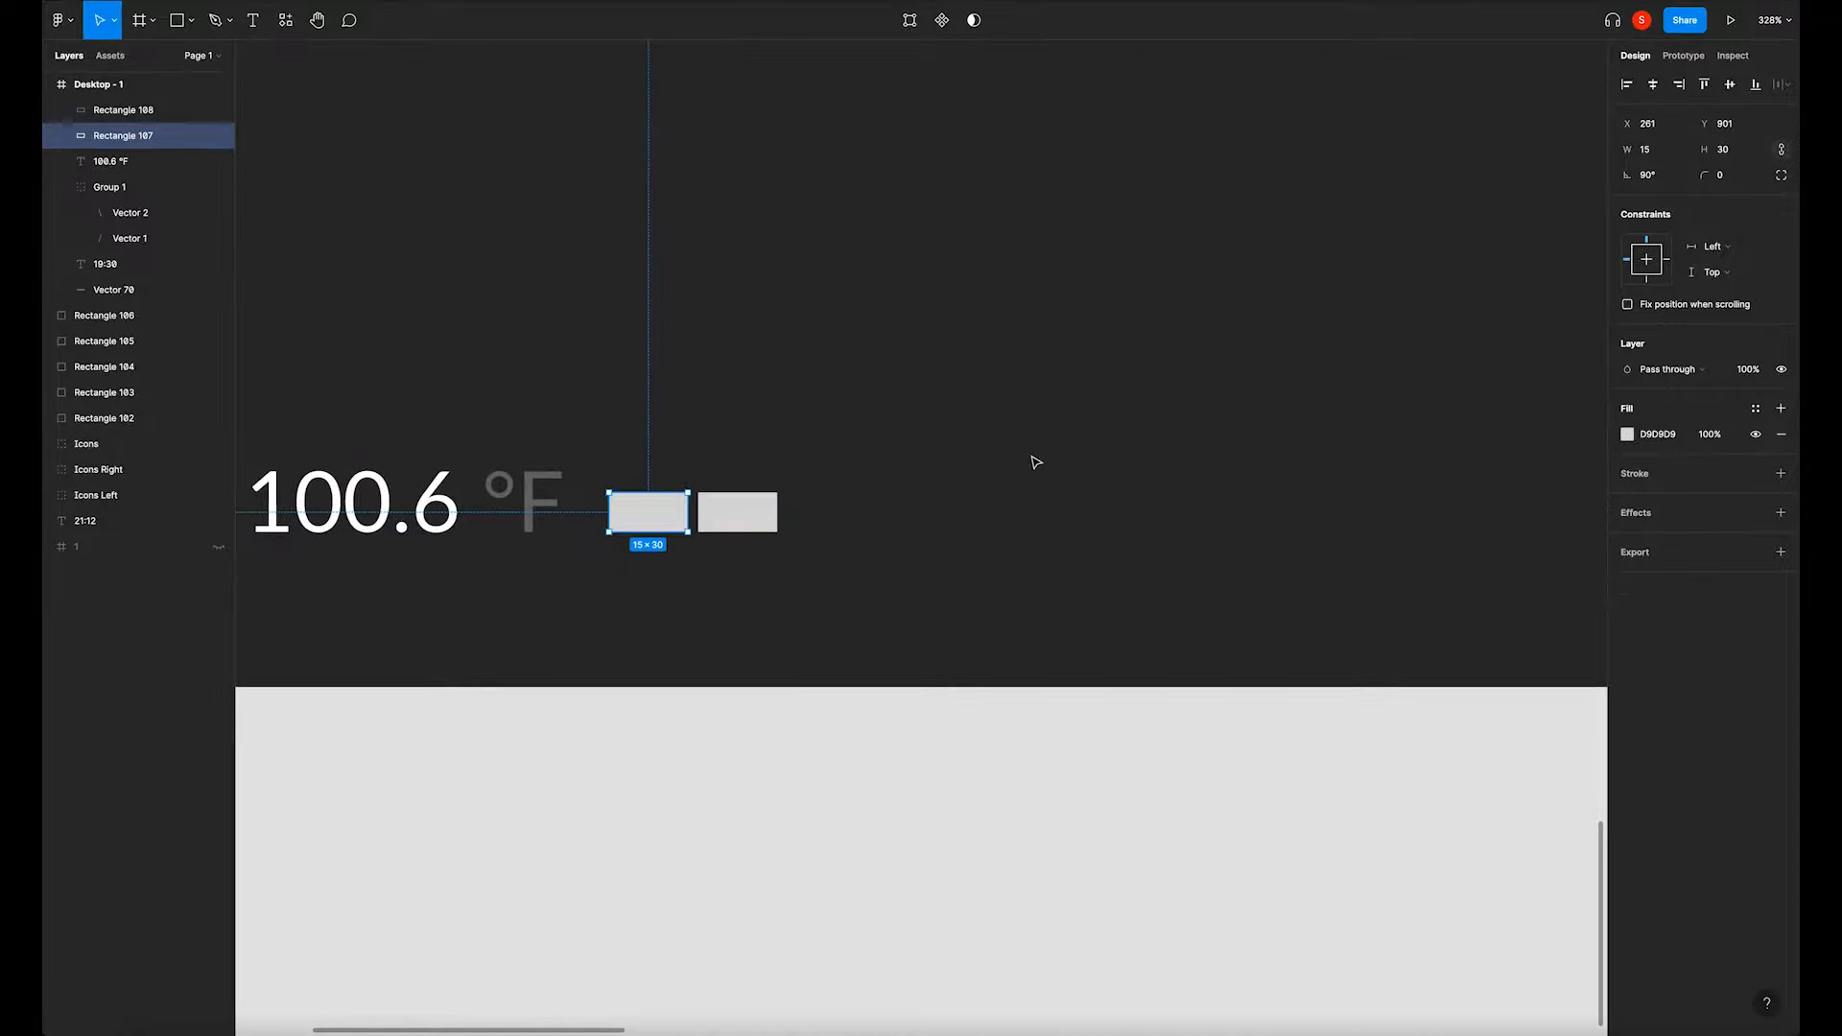
{"action": "left_click", "coordinate": [763, 511], "text": "shift"}
{"action": "left_click", "coordinate": [1656, 203]}
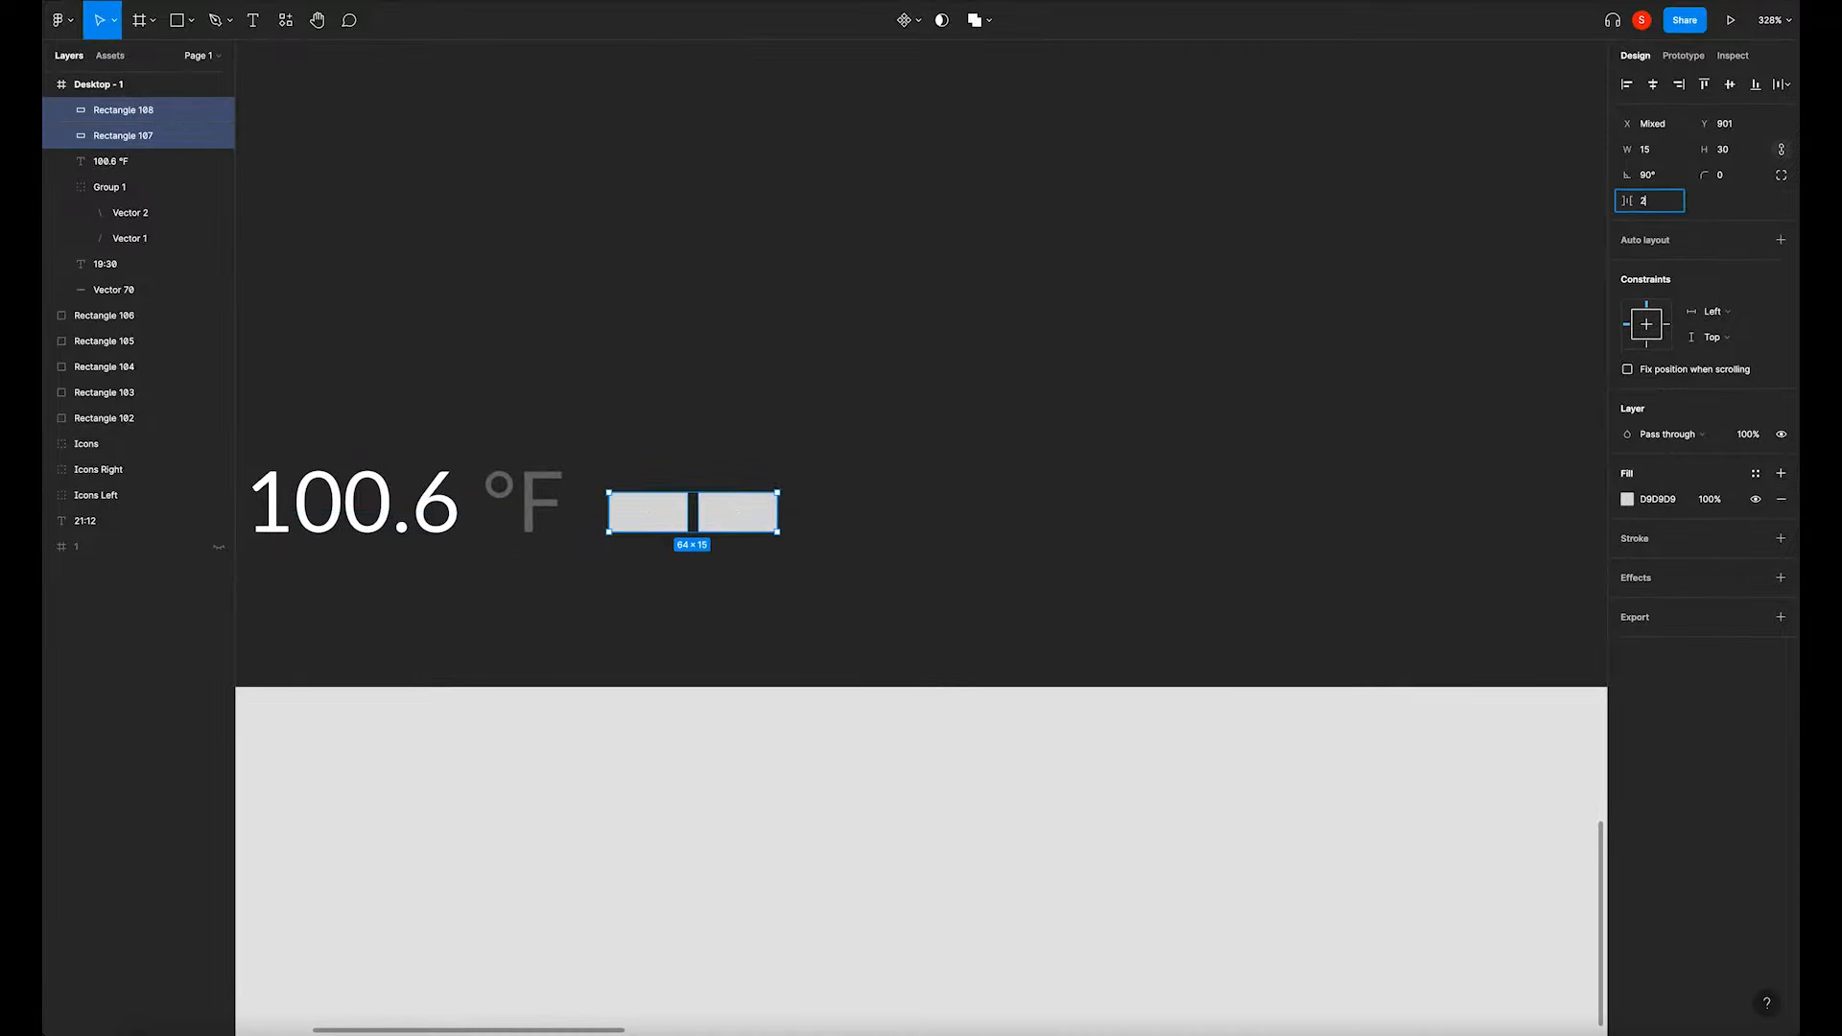
{"action": "type", "text": "2"}
{"action": "key", "text": "Return"}
{"action": "left_click", "coordinate": [863, 604]}
Add five more equally spaced copies of the segment to the right, making a seven-segment bar.
{"action": "left_click_drag", "start_coordinate": [710, 508], "coordinate": [808, 525]}
{"action": "key", "text": "ctrl+d"}
{"action": "key", "text": "ctrl+d"}
{"action": "key", "text": "ctrl+d"}
{"action": "key", "text": "ctrl+d"}
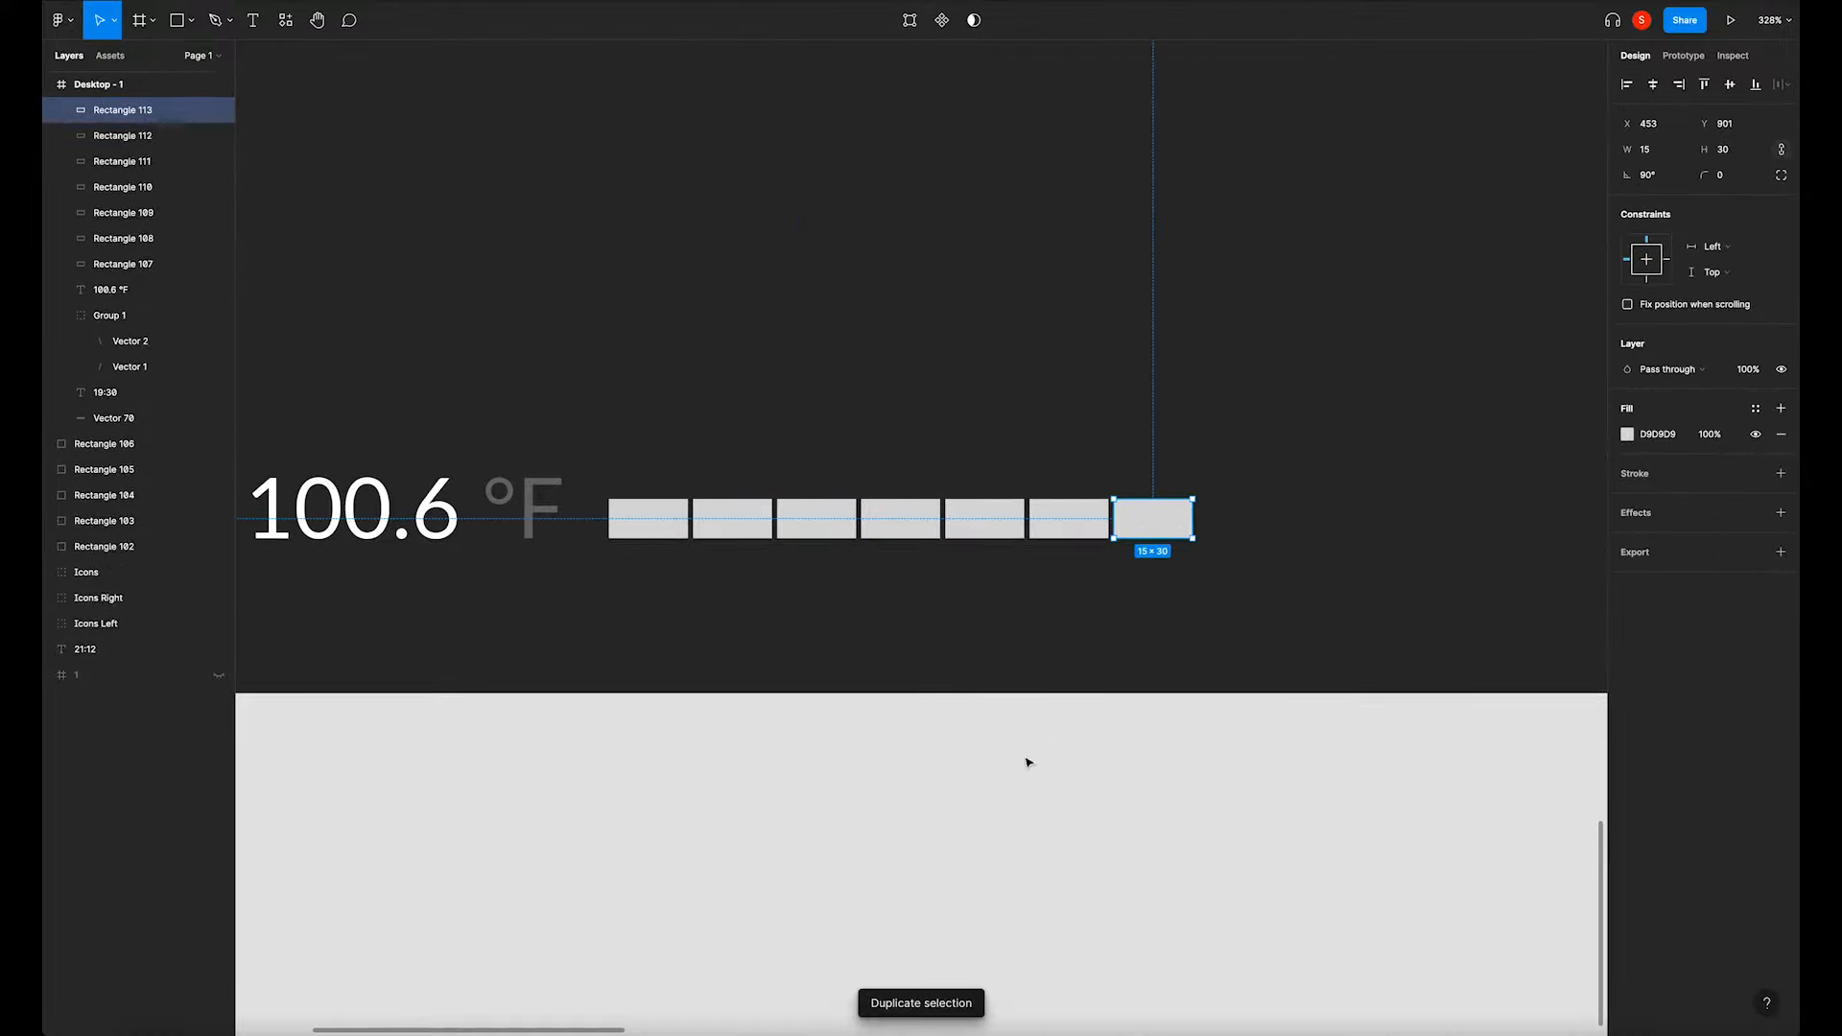
{"action": "left_click", "coordinate": [711, 662]}
{"action": "scroll", "coordinate": [711, 662], "scroll_direction": "down", "scroll_amount": 10}
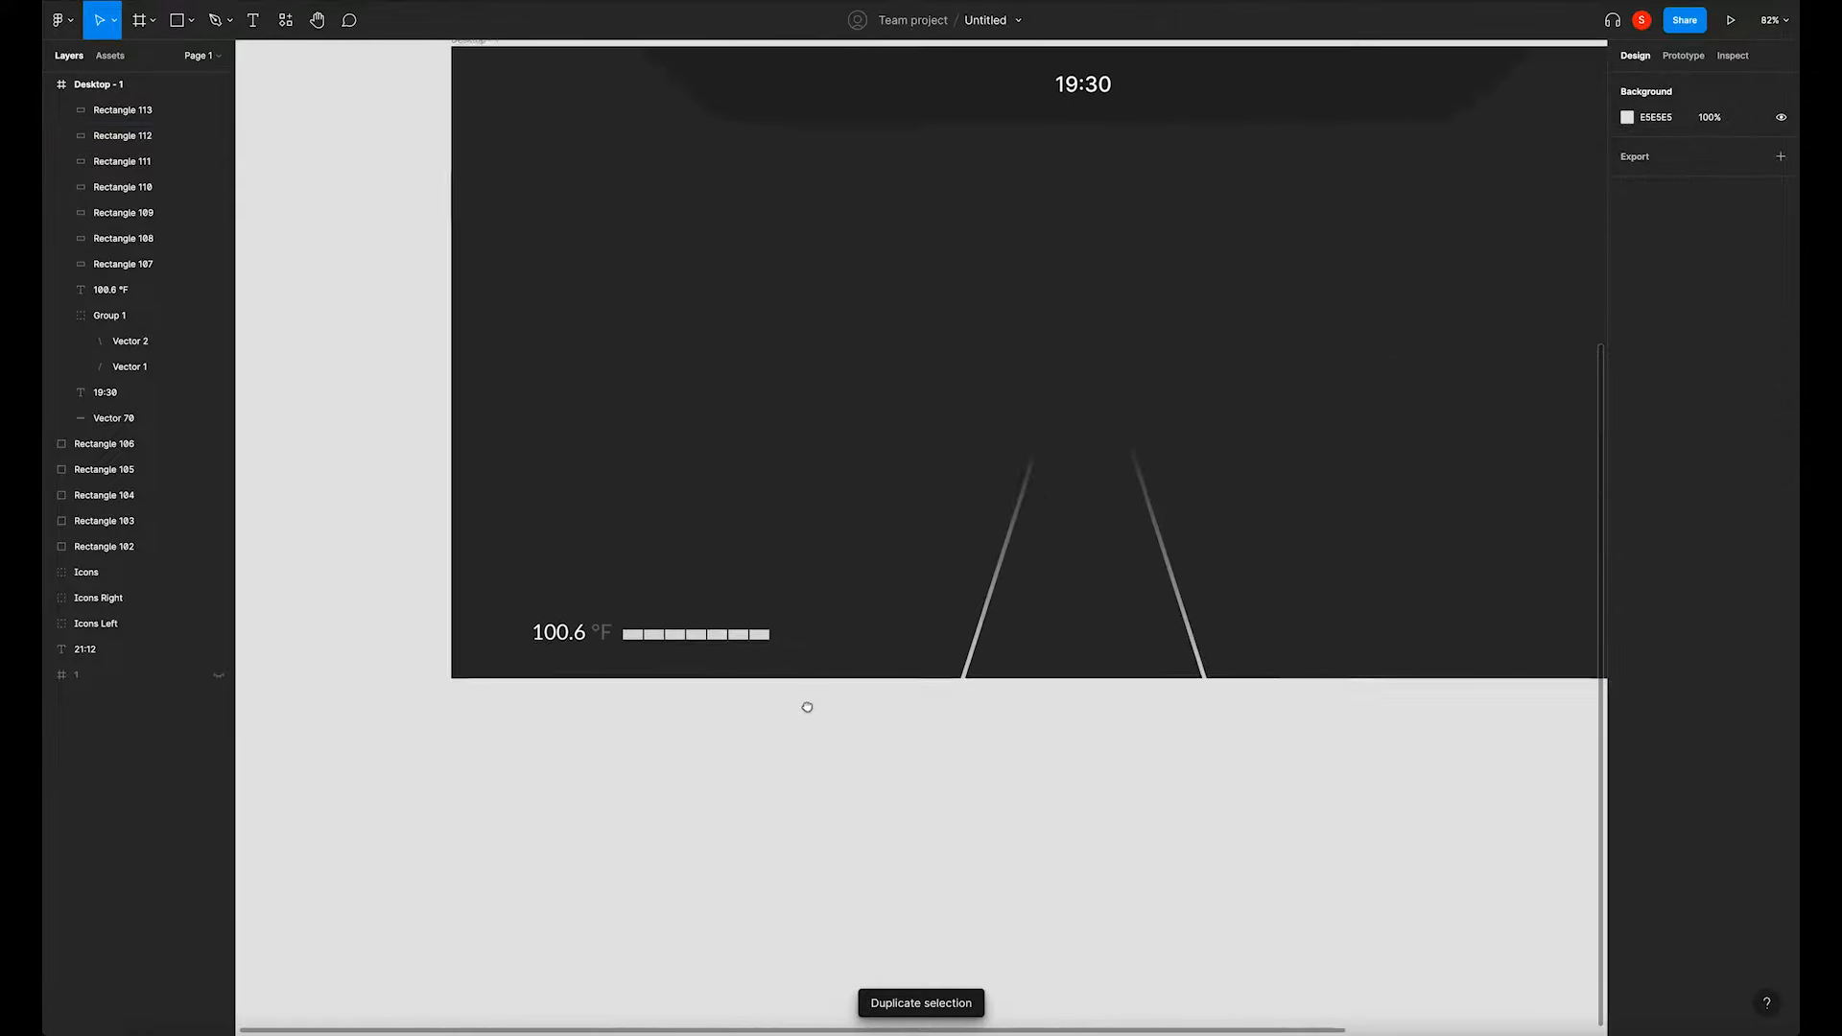
Fill the first five bar segments with the turquoise 01E6DC sampled from the gradient swatch.
{"action": "left_click_drag", "start_coordinate": [606, 672], "coordinate": [748, 622]}
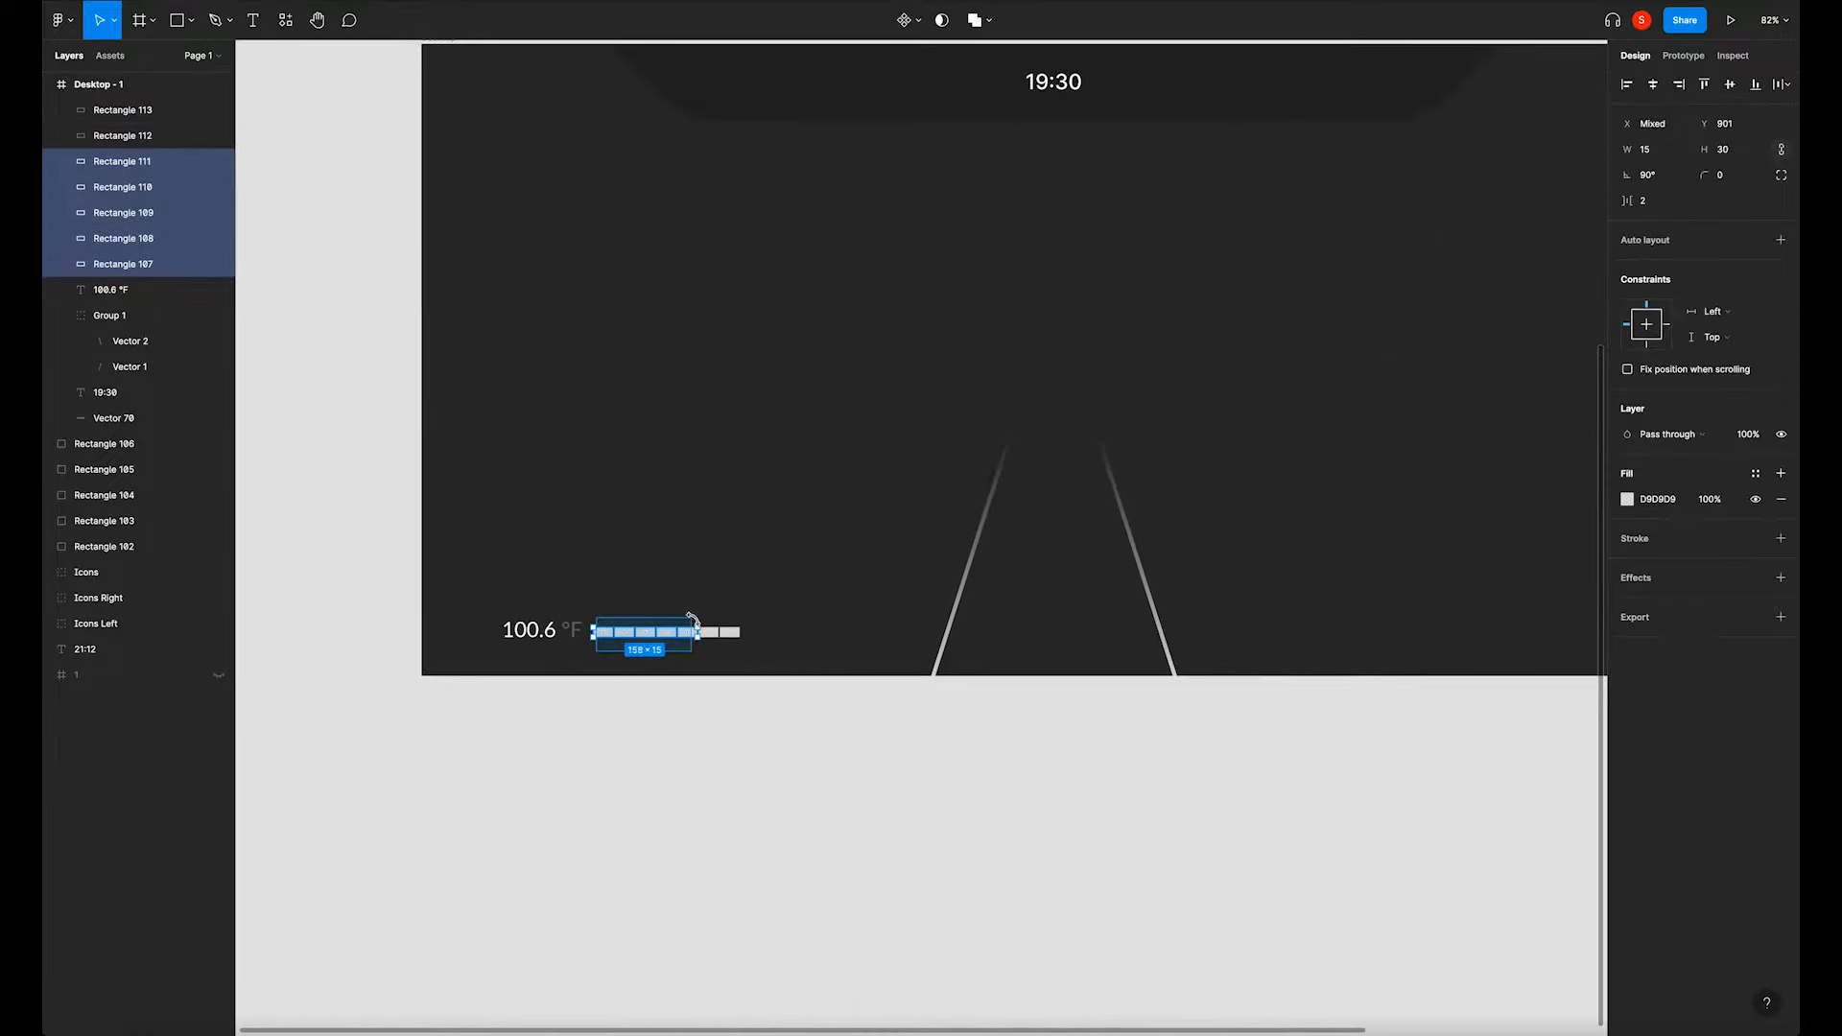
{"action": "key", "text": "i"}
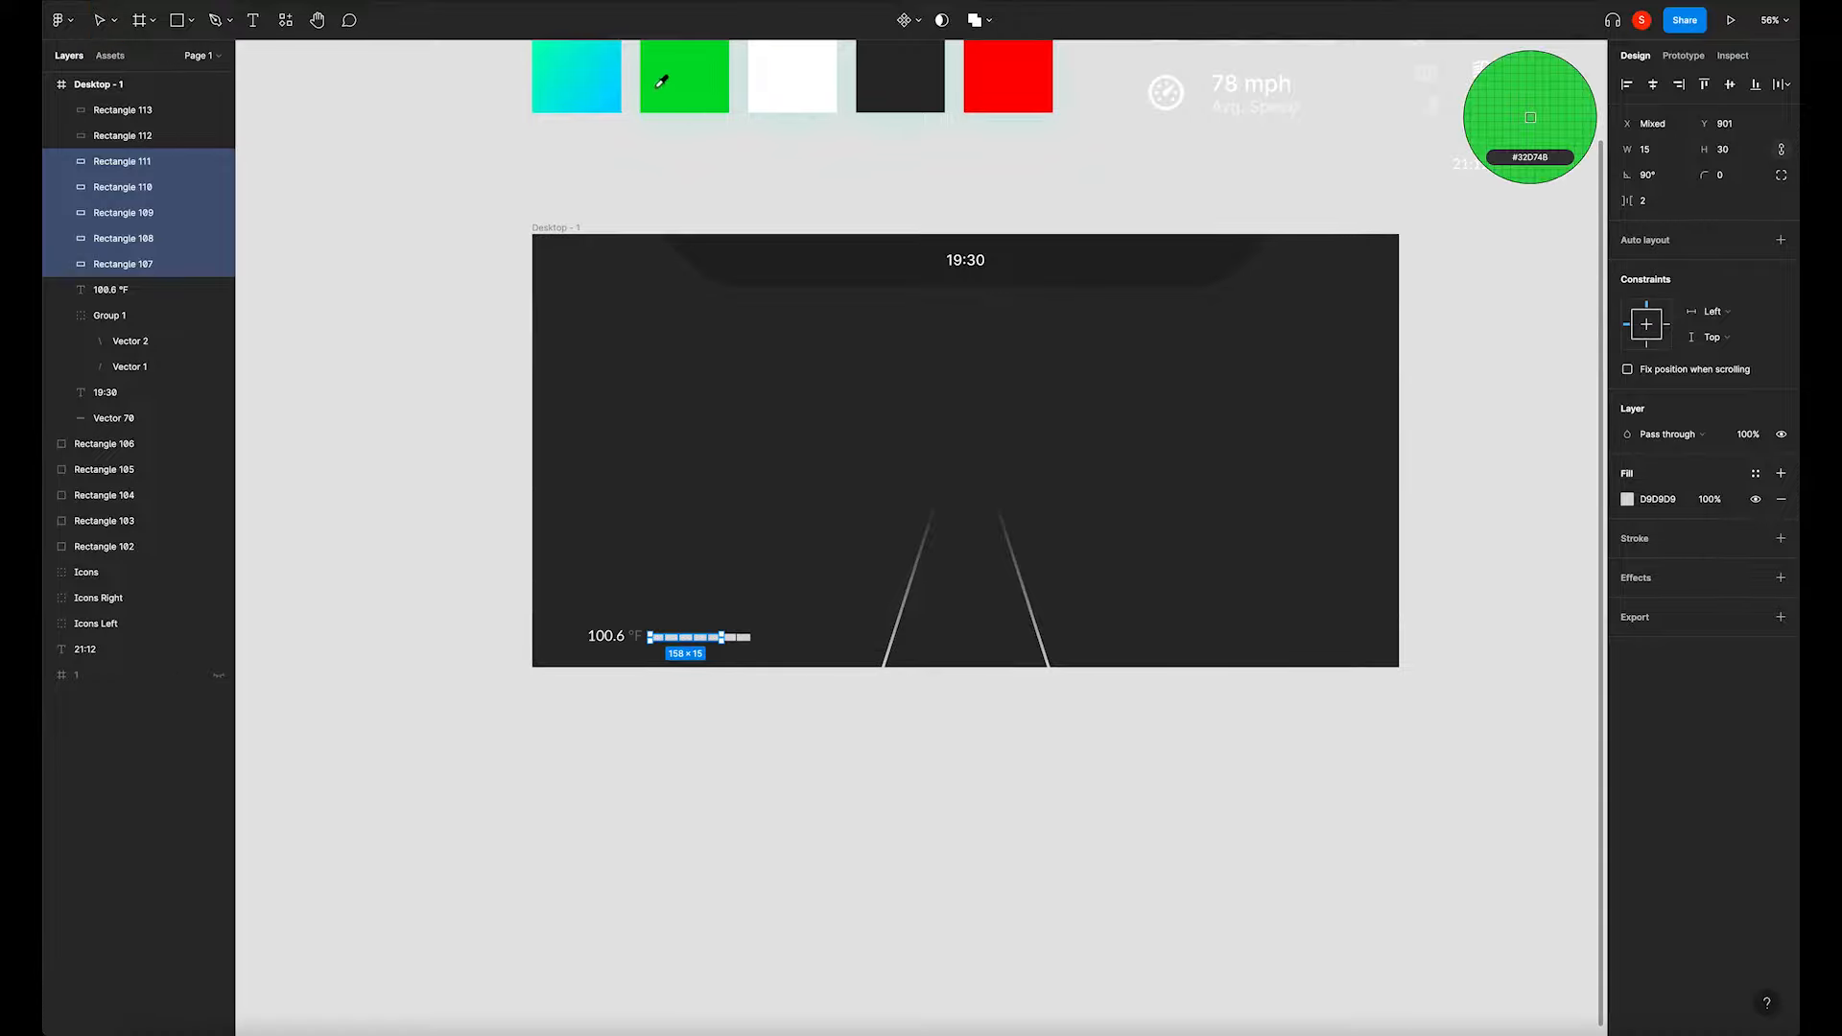
{"action": "left_click", "coordinate": [573, 76]}
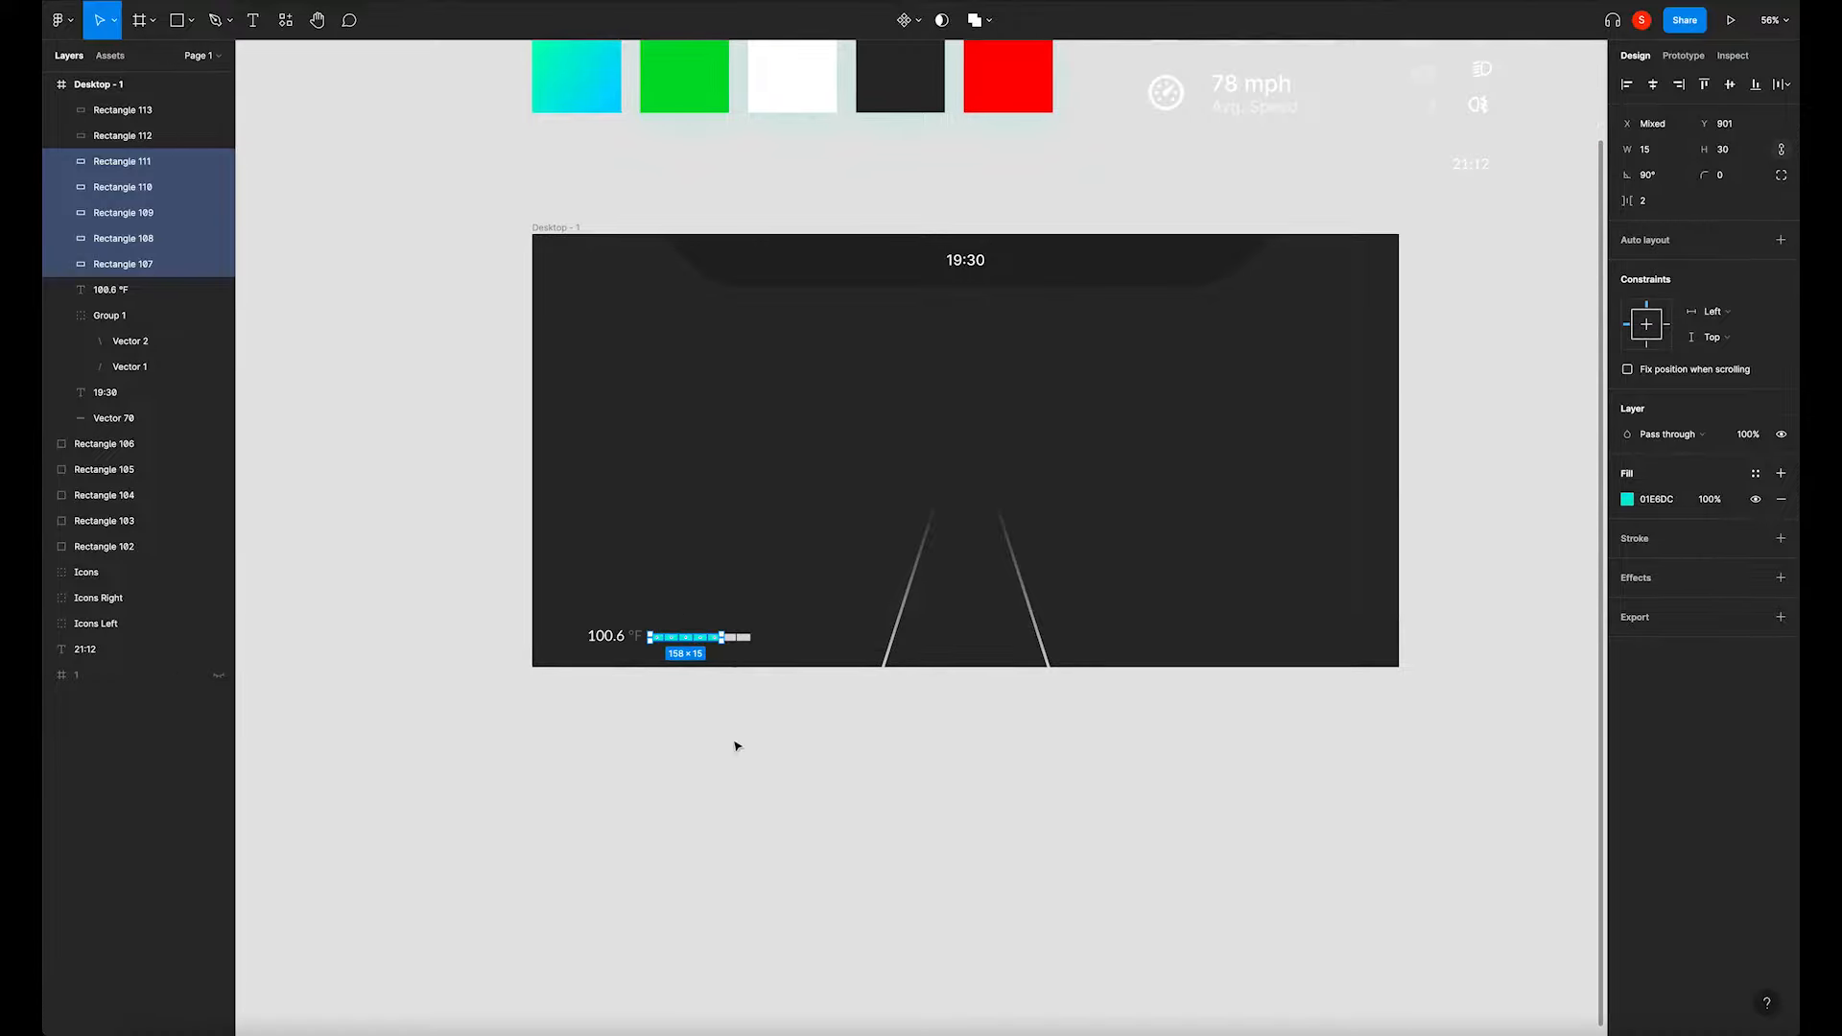
{"action": "left_click", "coordinate": [736, 744]}
{"action": "left_click_drag", "start_coordinate": [816, 734], "coordinate": [721, 773]}
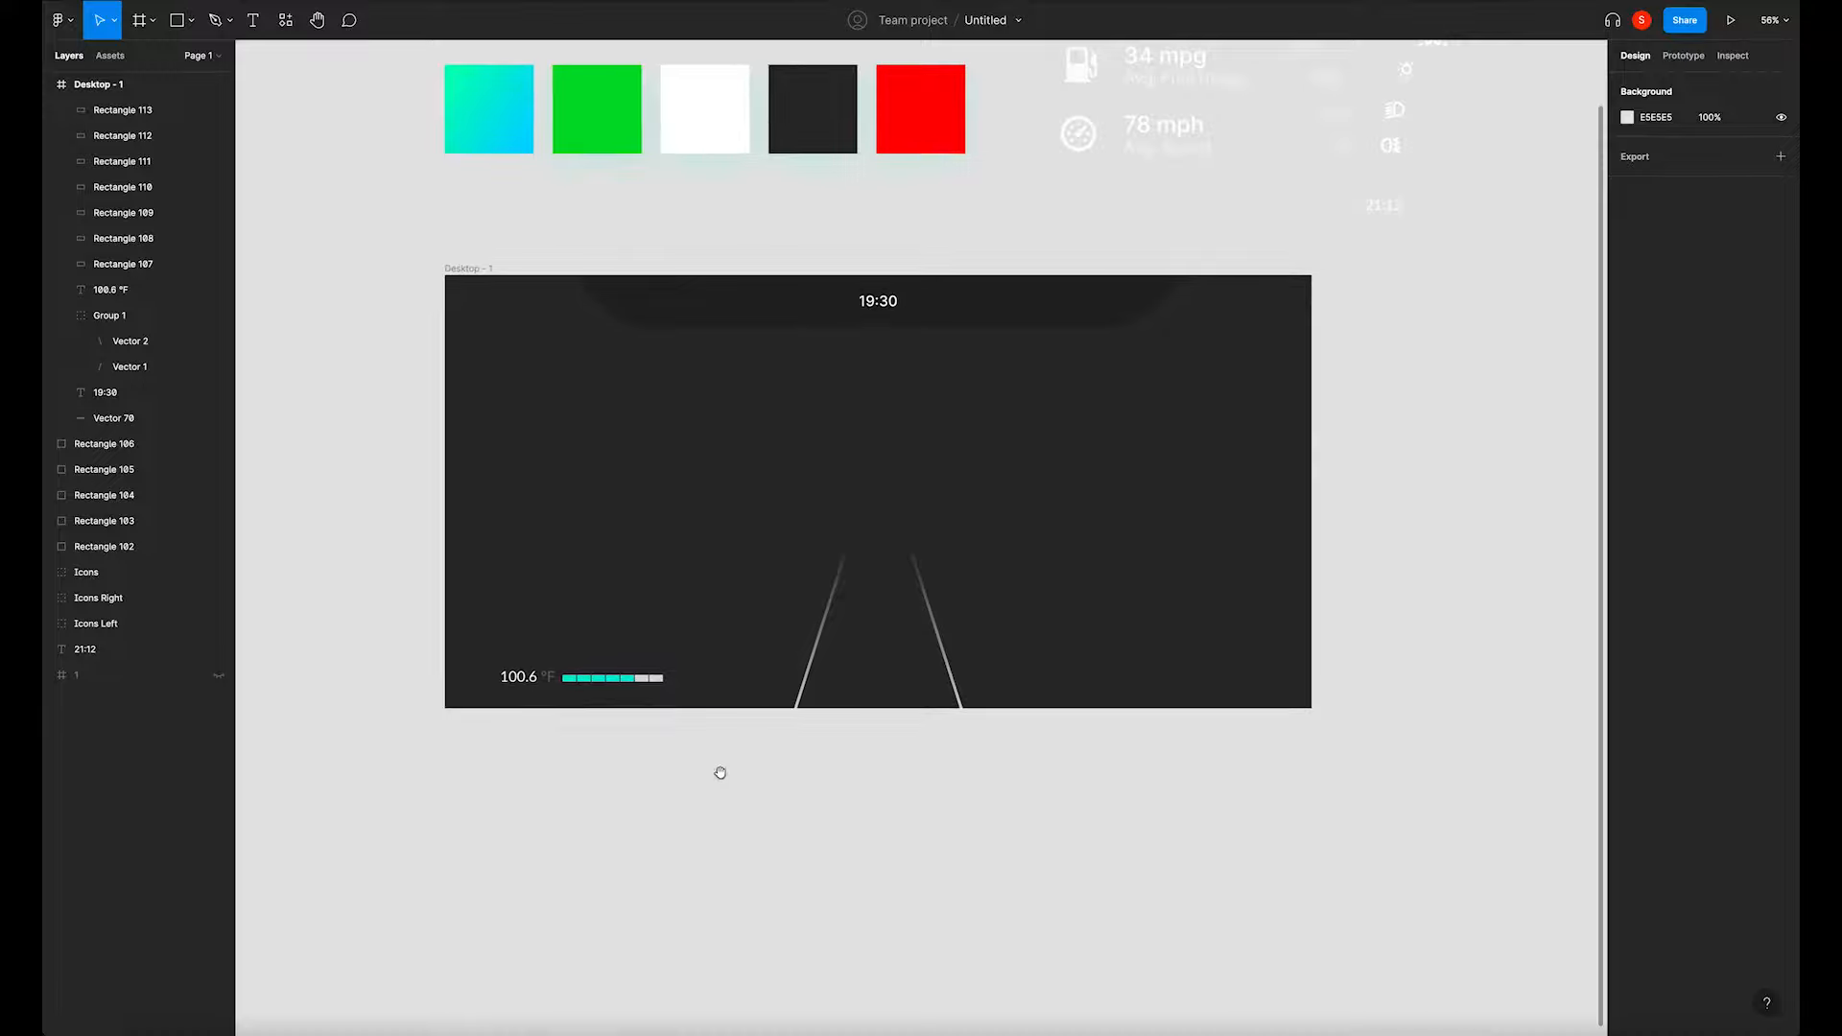
Duplicate the 100.6 °F text to the right of the segmented bar and change the copy to 78mph.
{"action": "left_click_drag", "start_coordinate": [518, 676], "coordinate": [699, 692]}
{"action": "double_click", "coordinate": [711, 676]}
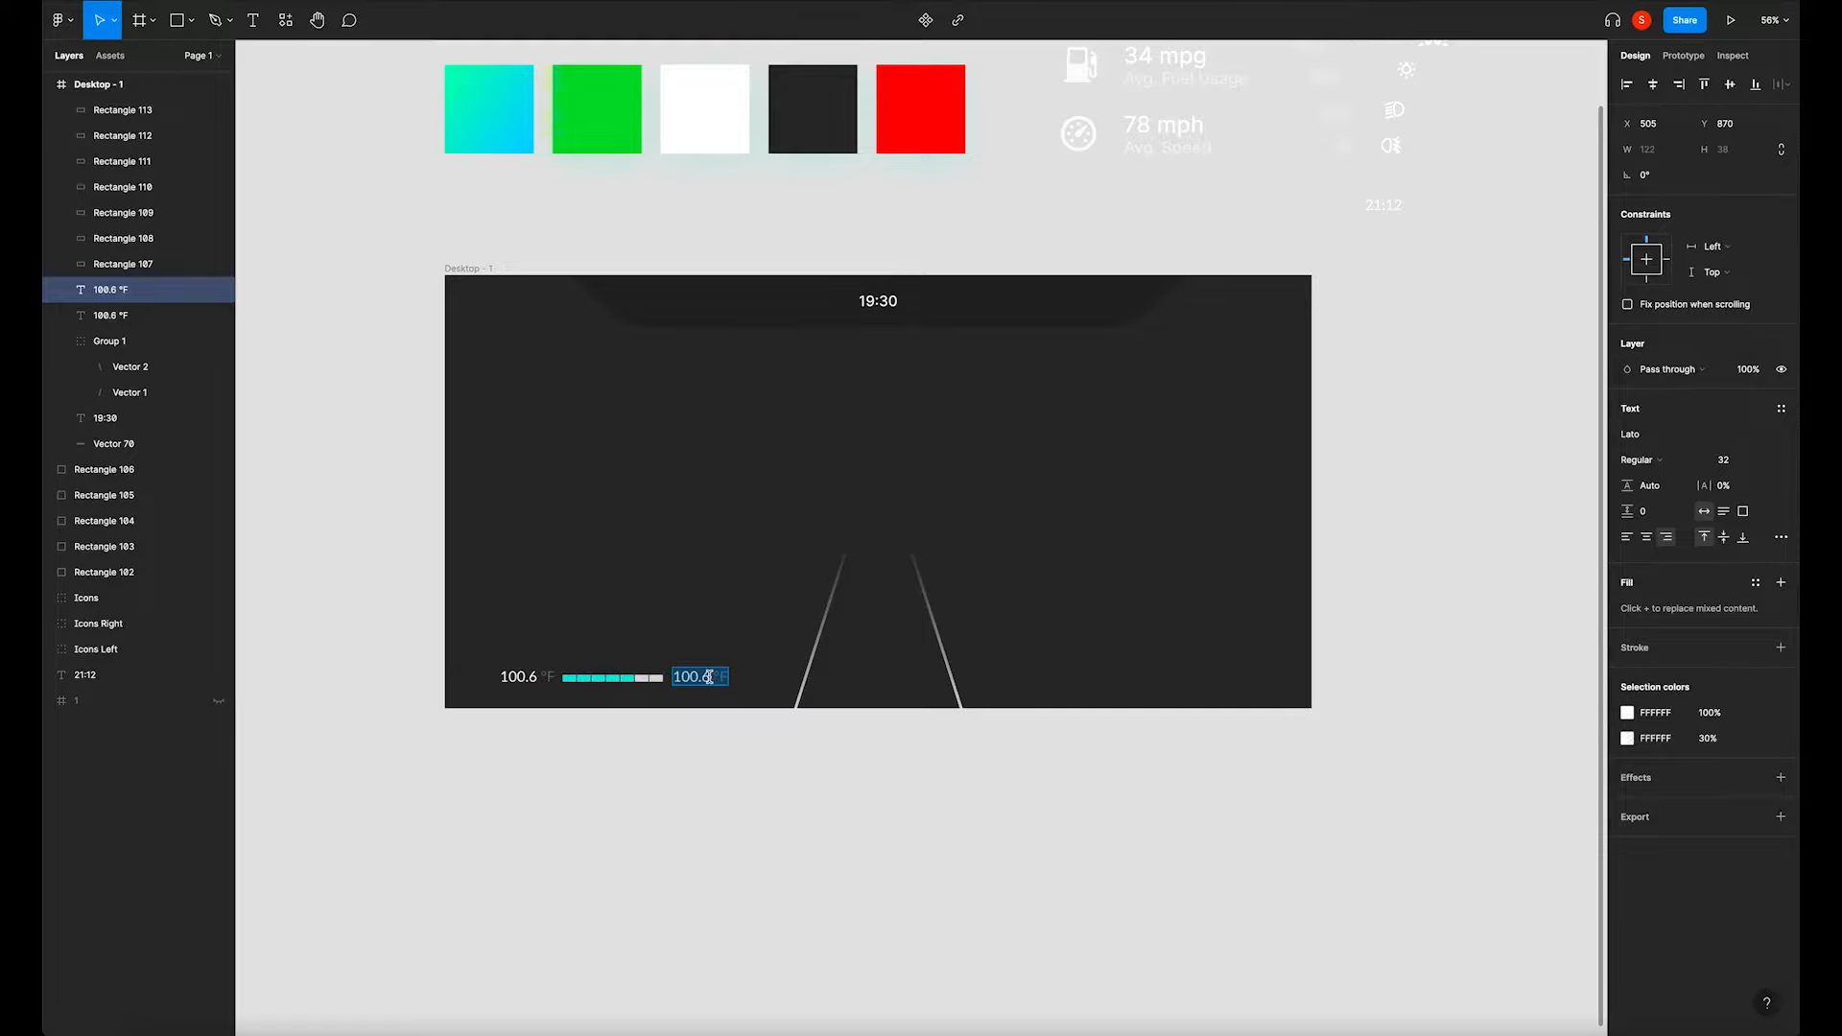
{"action": "left_click_drag", "start_coordinate": [709, 676], "coordinate": [653, 685]}
{"action": "type", "text": "78mph"}
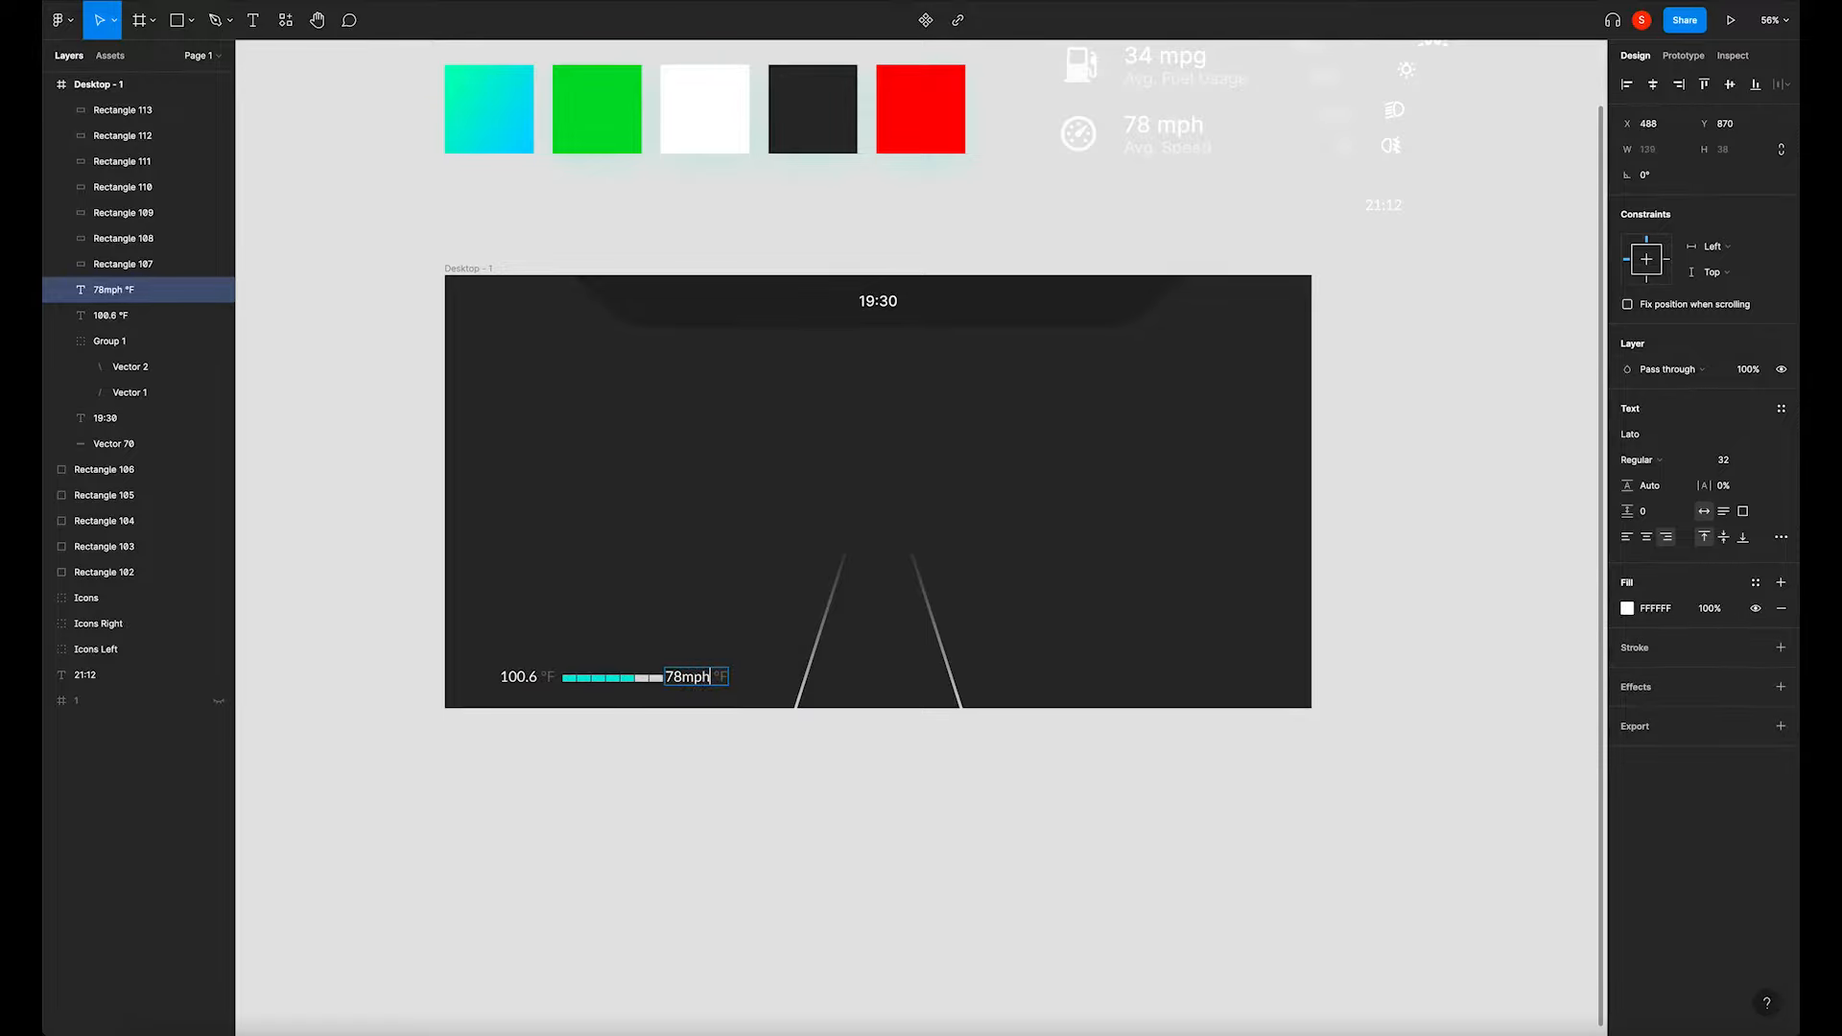
{"action": "key", "text": "Delete"}
{"action": "key", "text": "Delete"}
{"action": "key", "text": "Delete"}
{"action": "left_click", "coordinate": [819, 794]}
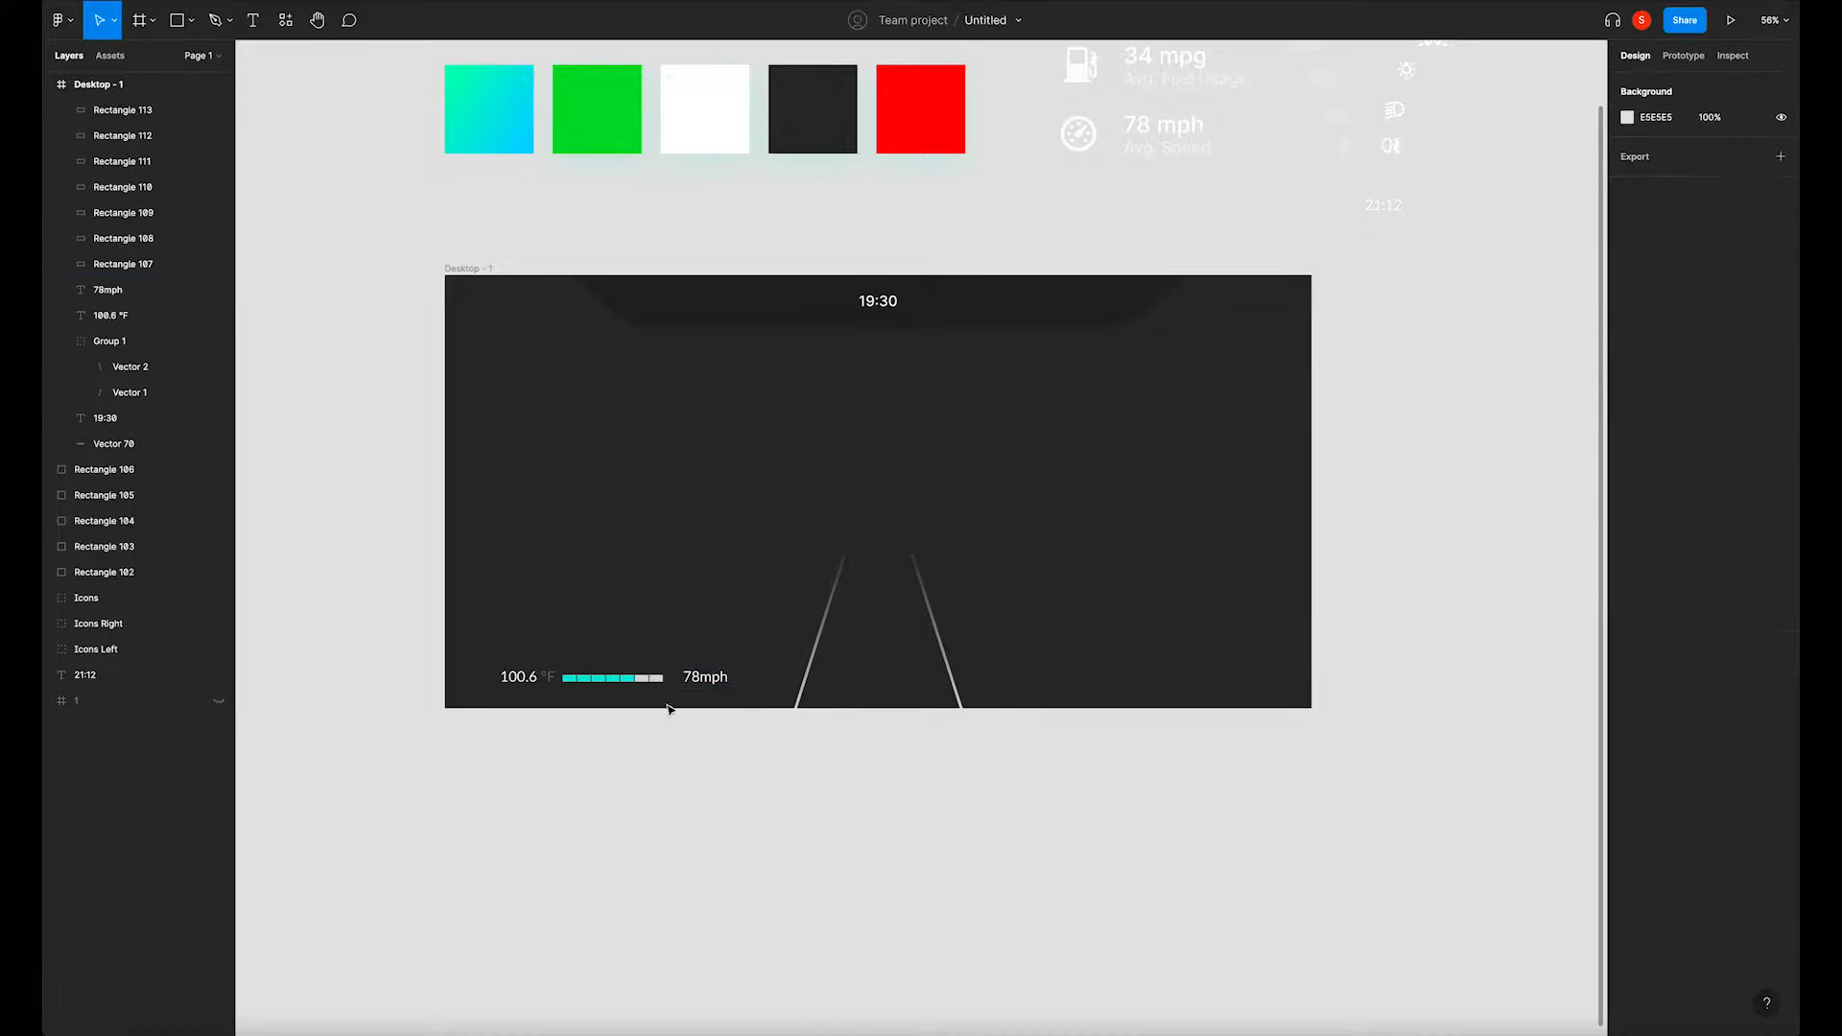
Nudge the 100.6 °F text left to X 115, leaving a 24 px gap to the segmented bar.
{"action": "left_click", "coordinate": [518, 677]}
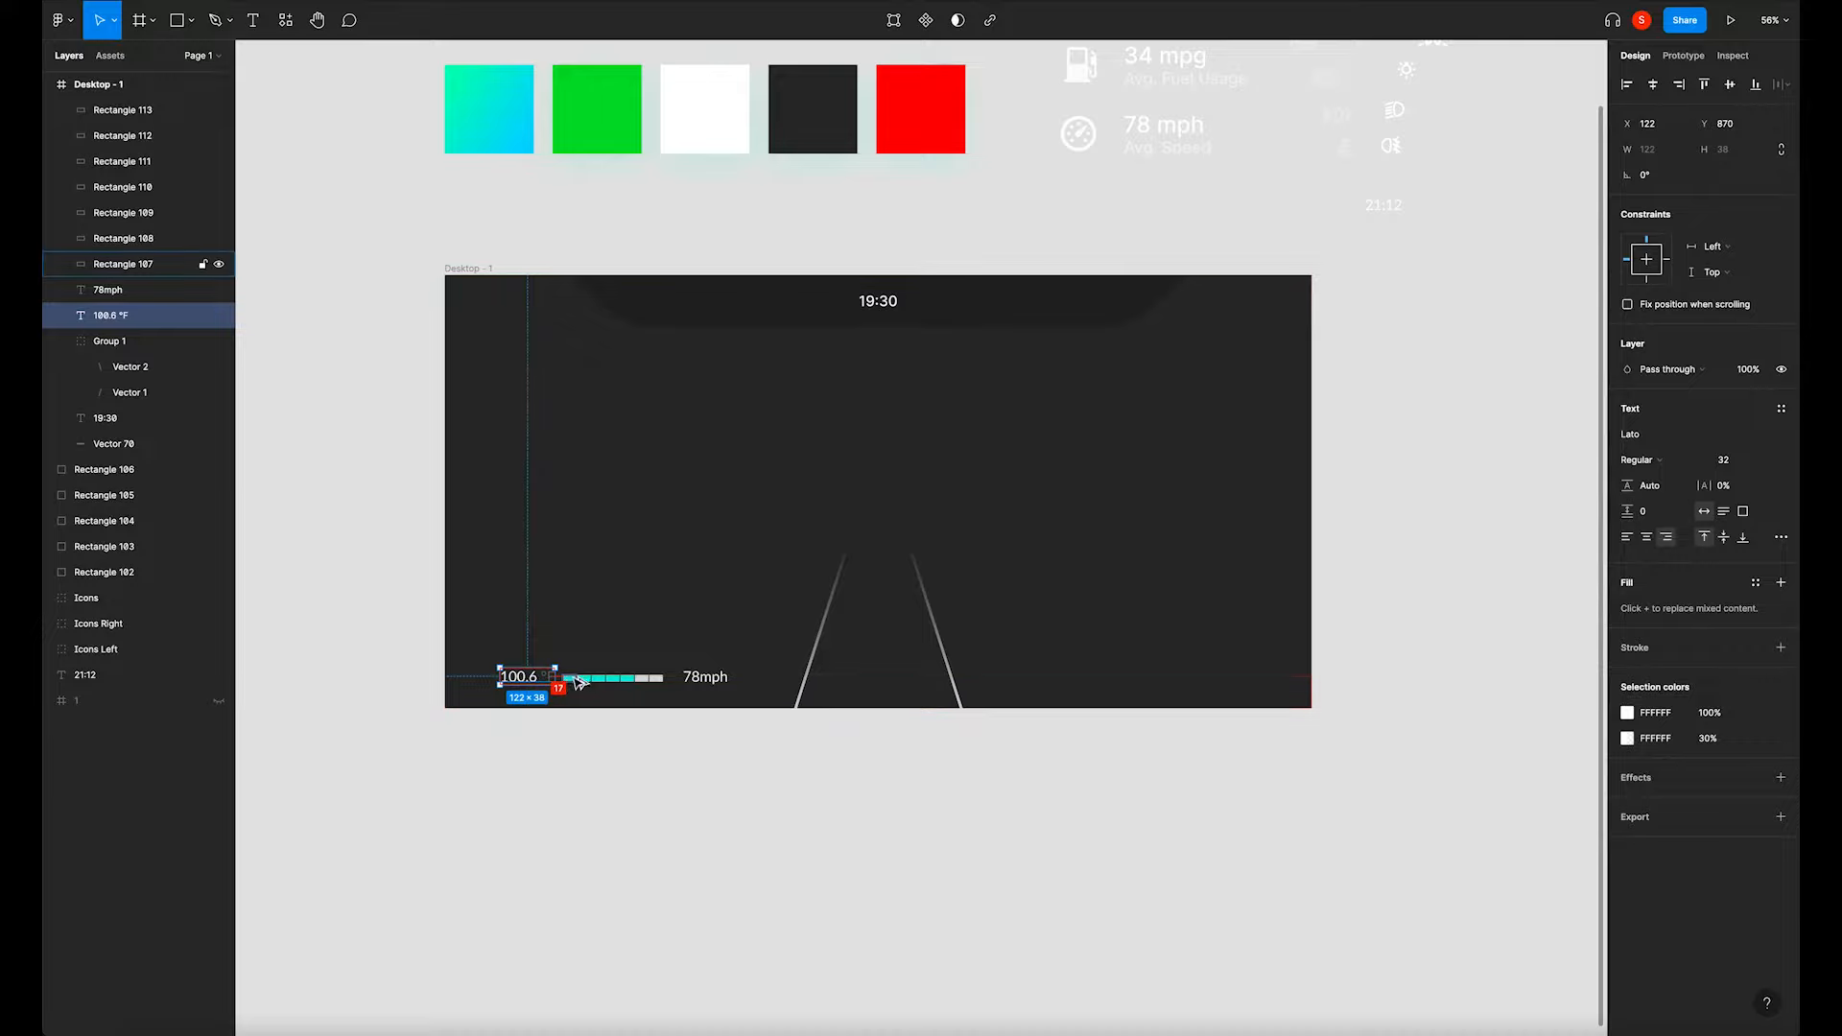
{"action": "scroll", "coordinate": [586, 679], "scroll_direction": "up", "scroll_amount": 5}
{"action": "key", "text": "alt"}
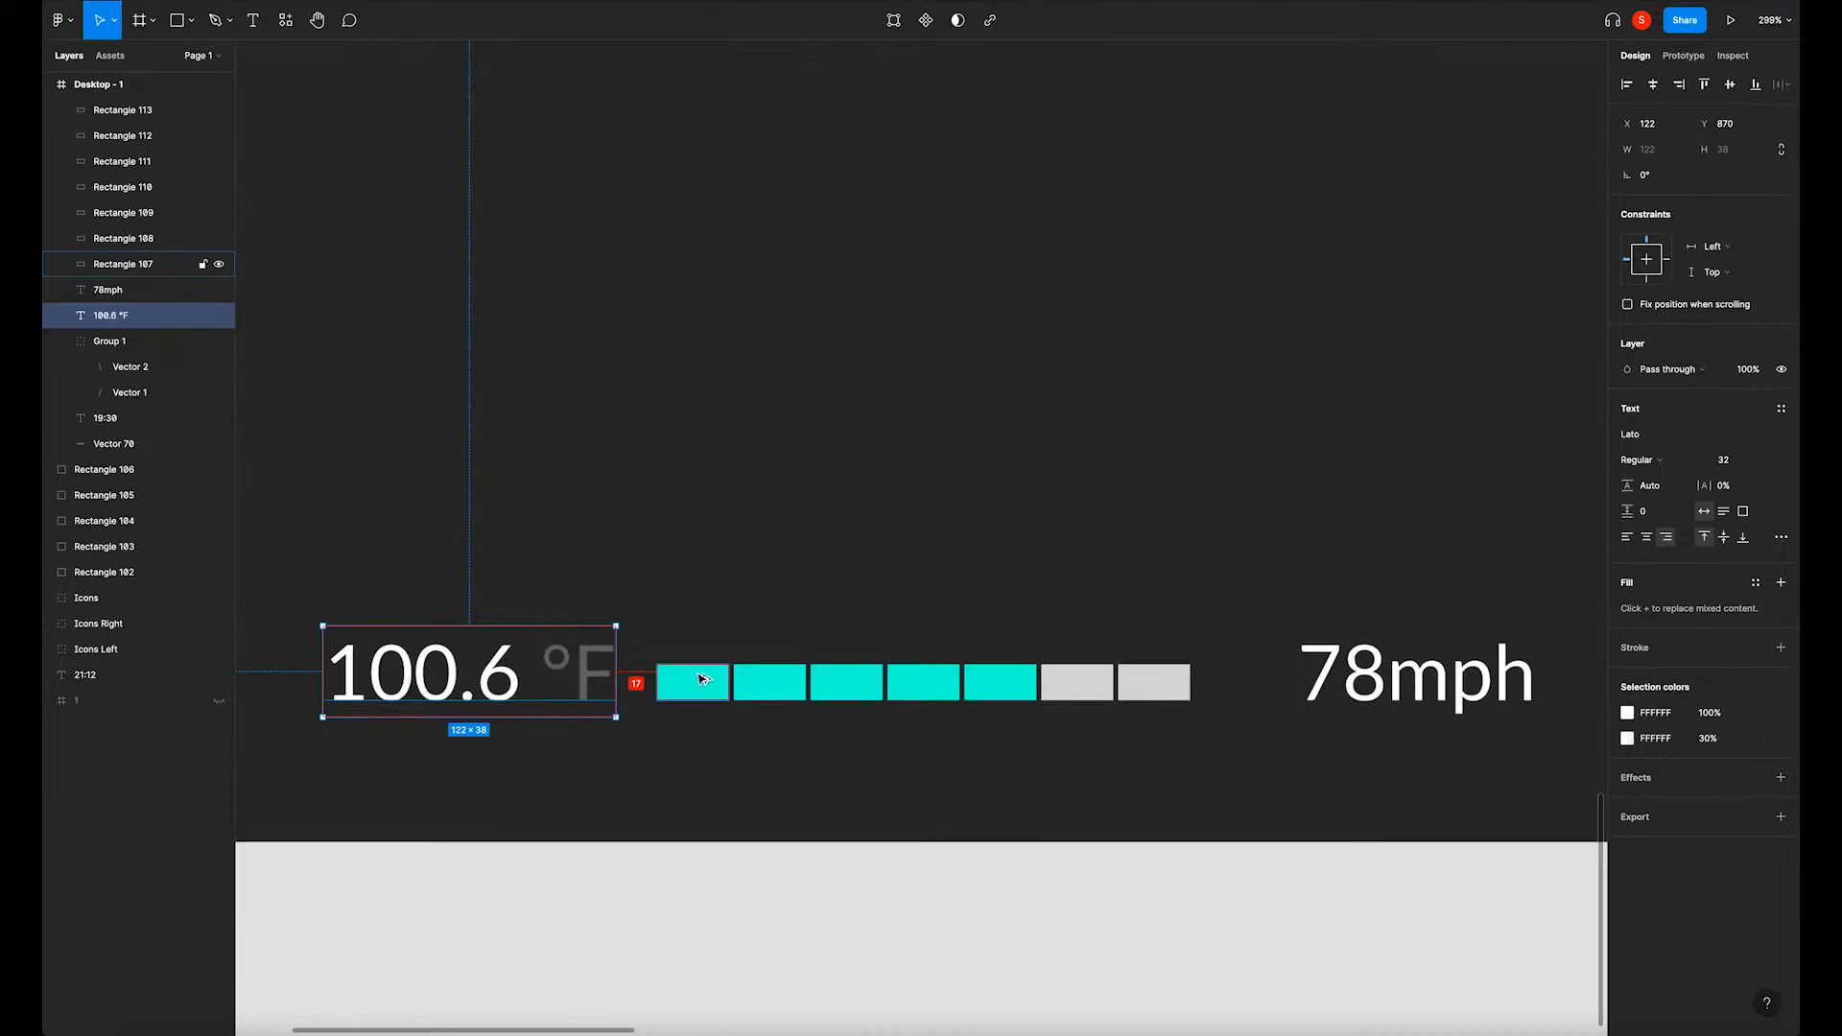
{"action": "key", "text": "Left"}
{"action": "key", "text": "Left"}
{"action": "key", "text": "Left"}
{"action": "key", "text": "Left"}
{"action": "key", "text": "Left"}
{"action": "key", "text": "Left"}
{"action": "key", "text": "Left"}
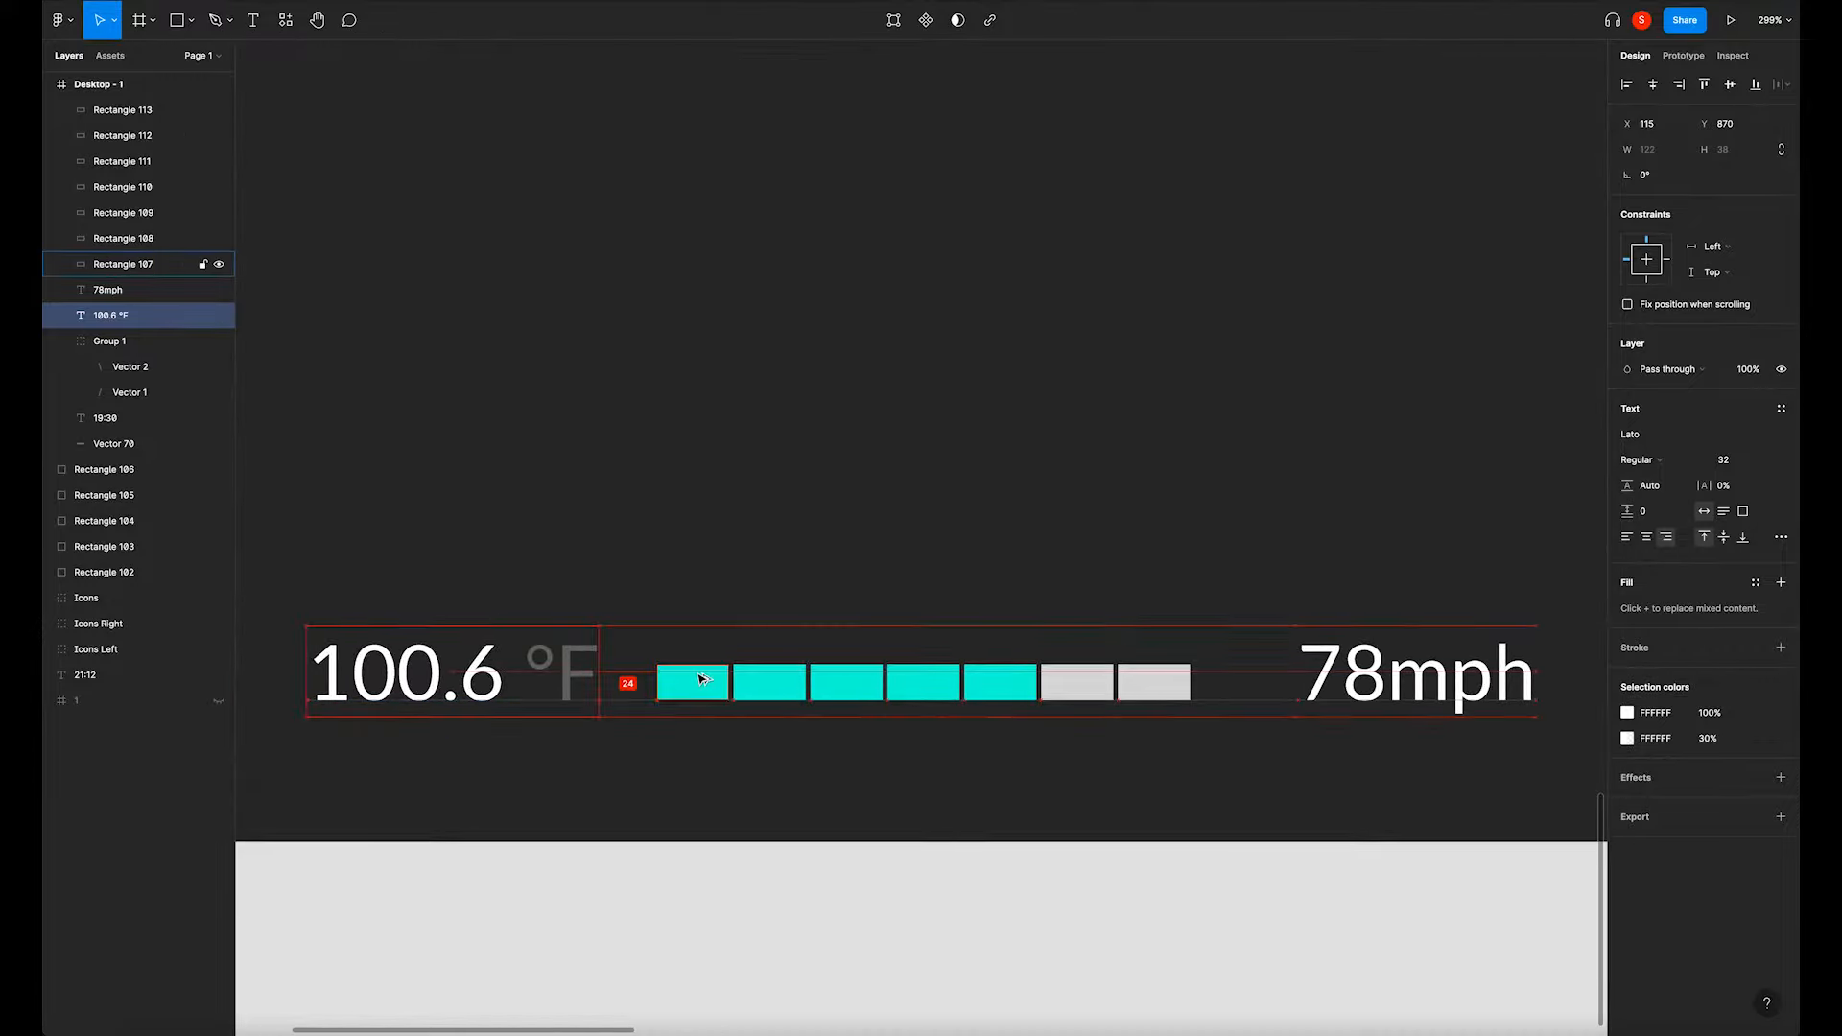
Nudge the 78mph text left to X 507, leaving a 24 px gap to the segmented bar.
{"action": "left_click", "coordinate": [1343, 674]}
{"action": "key", "text": "alt"}
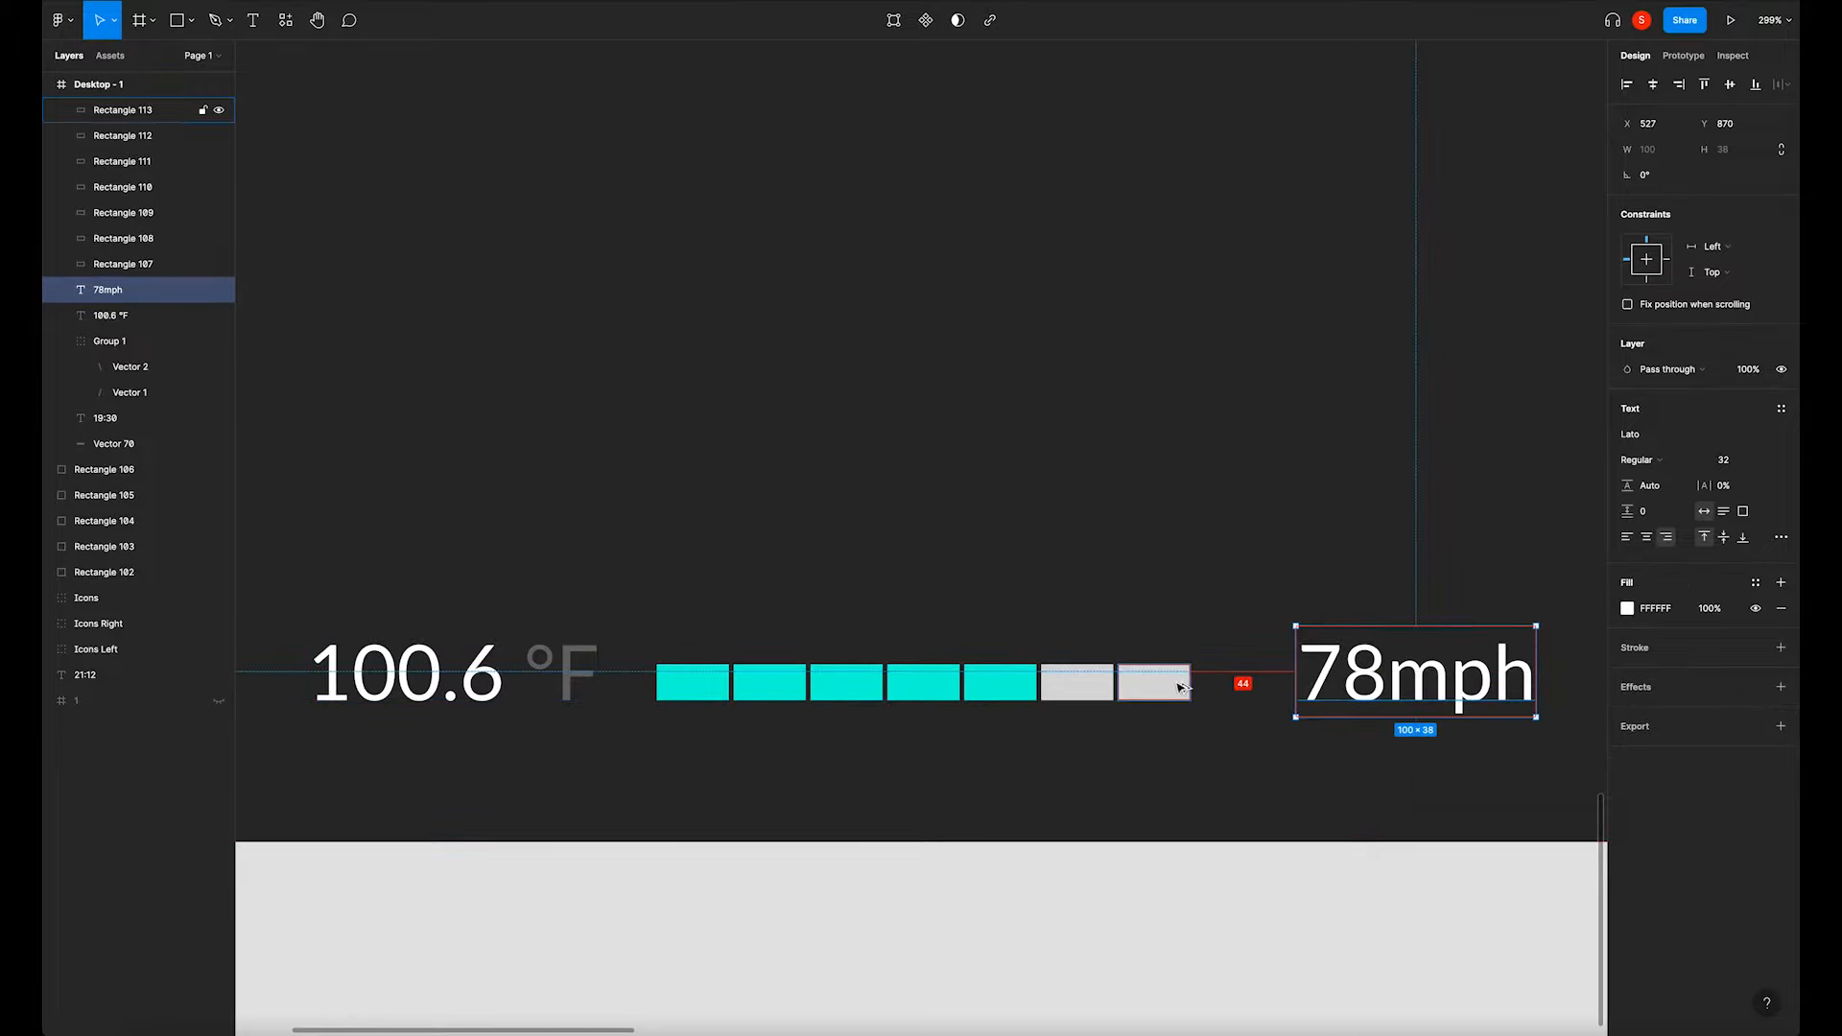
{"action": "key", "text": "Left"}
{"action": "key", "text": "Left"}
{"action": "key", "text": "Left"}
{"action": "key", "text": "Left"}
{"action": "key", "text": "Left"}
{"action": "key", "text": "Left"}
{"action": "key", "text": "Left"}
{"action": "key", "text": "Left"}
{"action": "key", "text": "Left"}
{"action": "key", "text": "Left"}
{"action": "key", "text": "Left"}
{"action": "key", "text": "Left"}
{"action": "key", "text": "Left"}
{"action": "key", "text": "Left"}
{"action": "key", "text": "Left"}
{"action": "key", "text": "Left"}
{"action": "key", "text": "Left"}
{"action": "key", "text": "Left"}
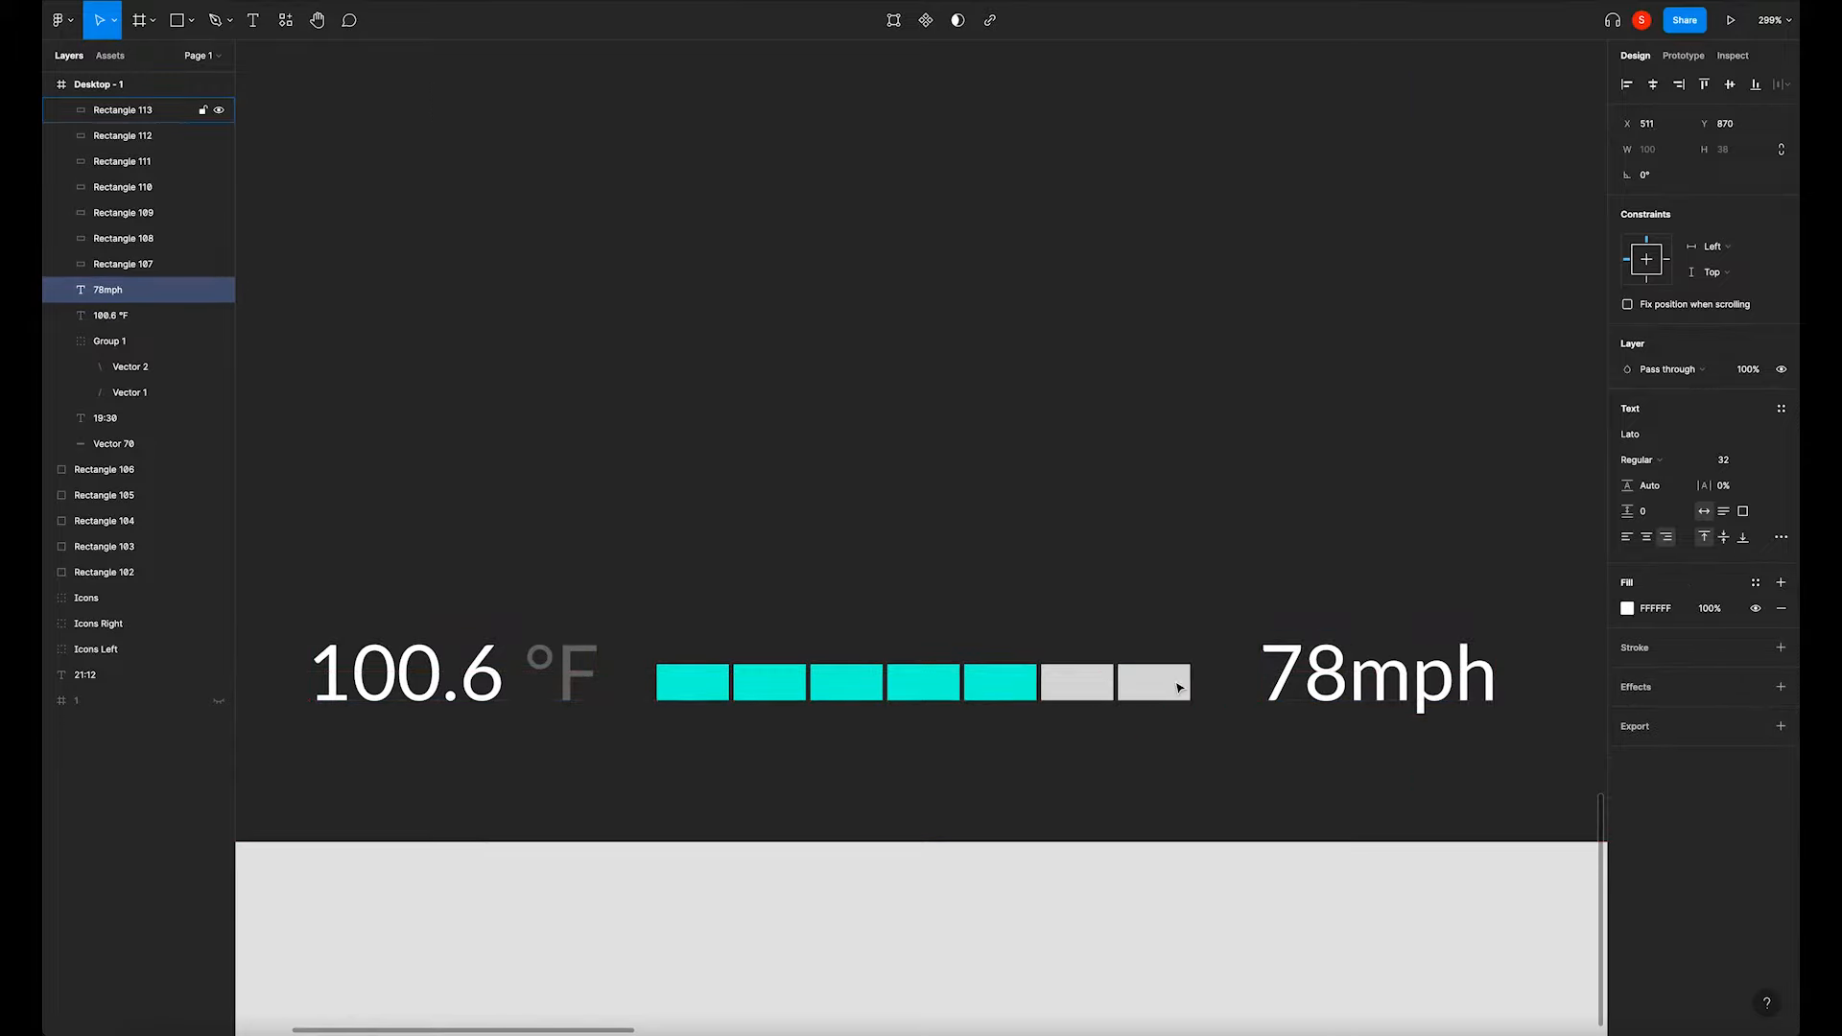
{"action": "key", "text": "Left"}
{"action": "key", "text": "Left"}
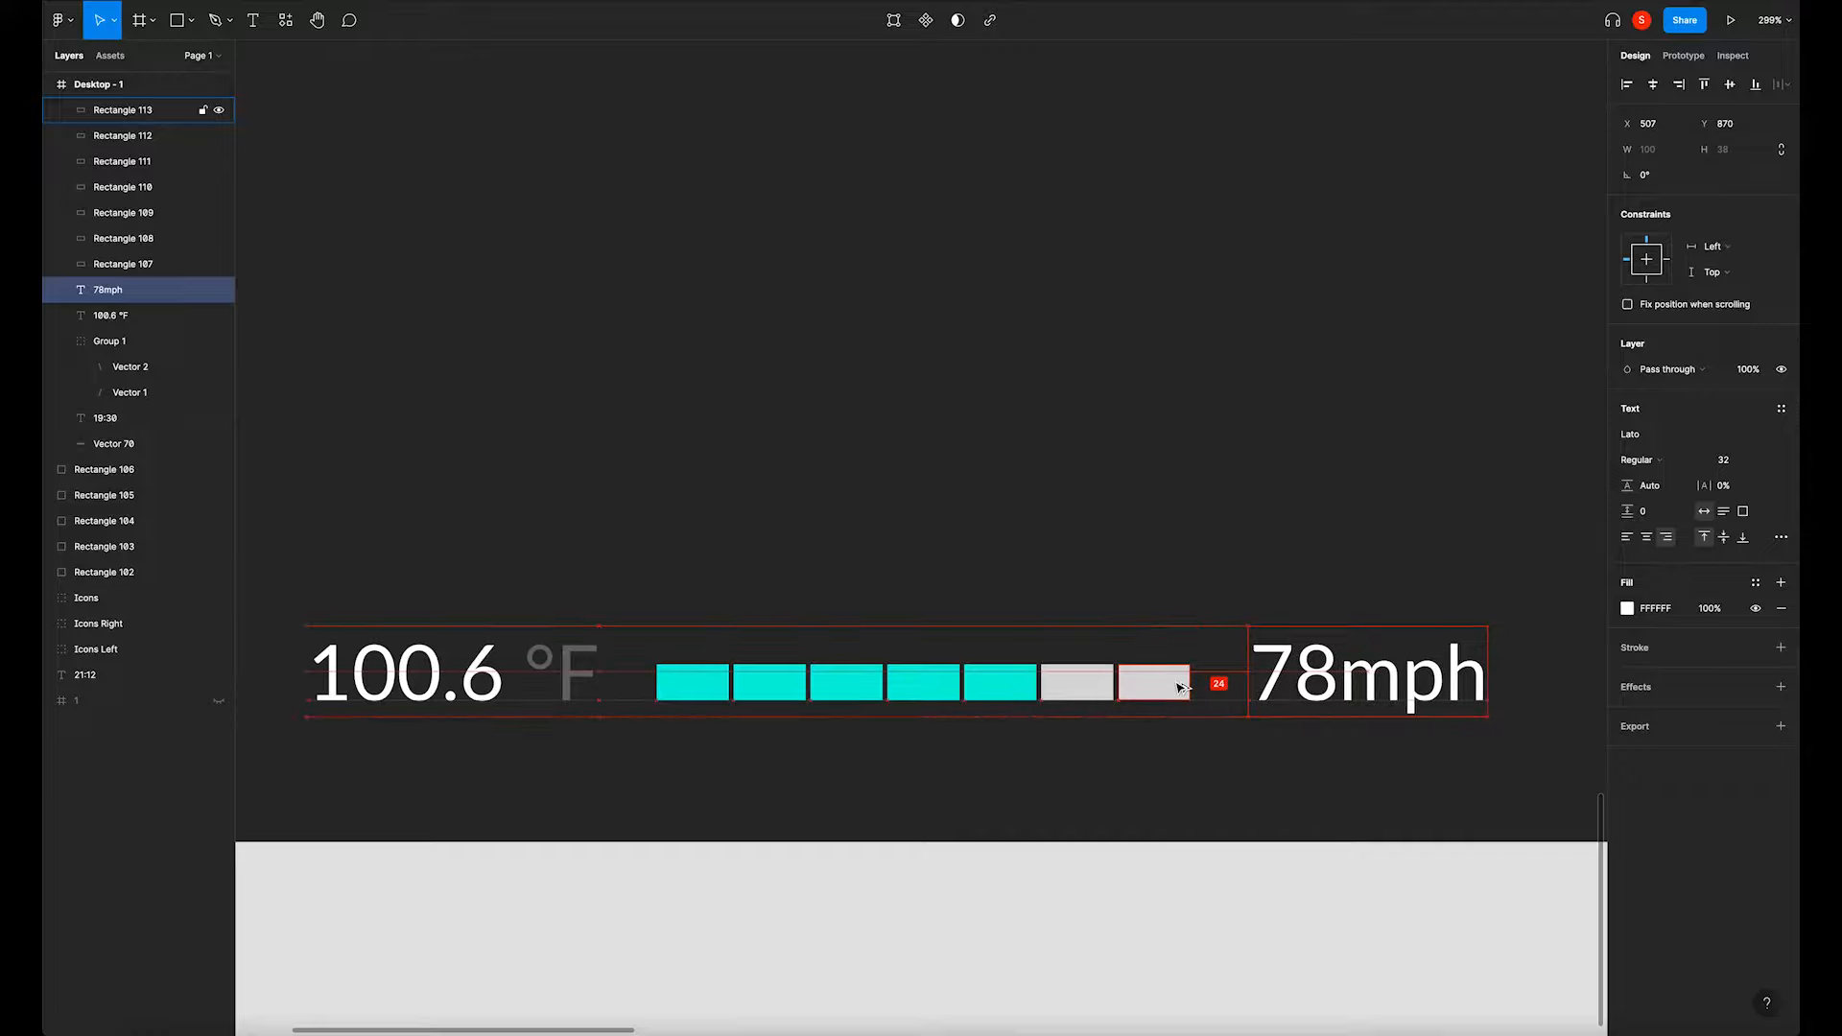
{"action": "left_click", "coordinate": [976, 888]}
{"action": "scroll", "coordinate": [981, 892], "scroll_direction": "down", "scroll_amount": 10}
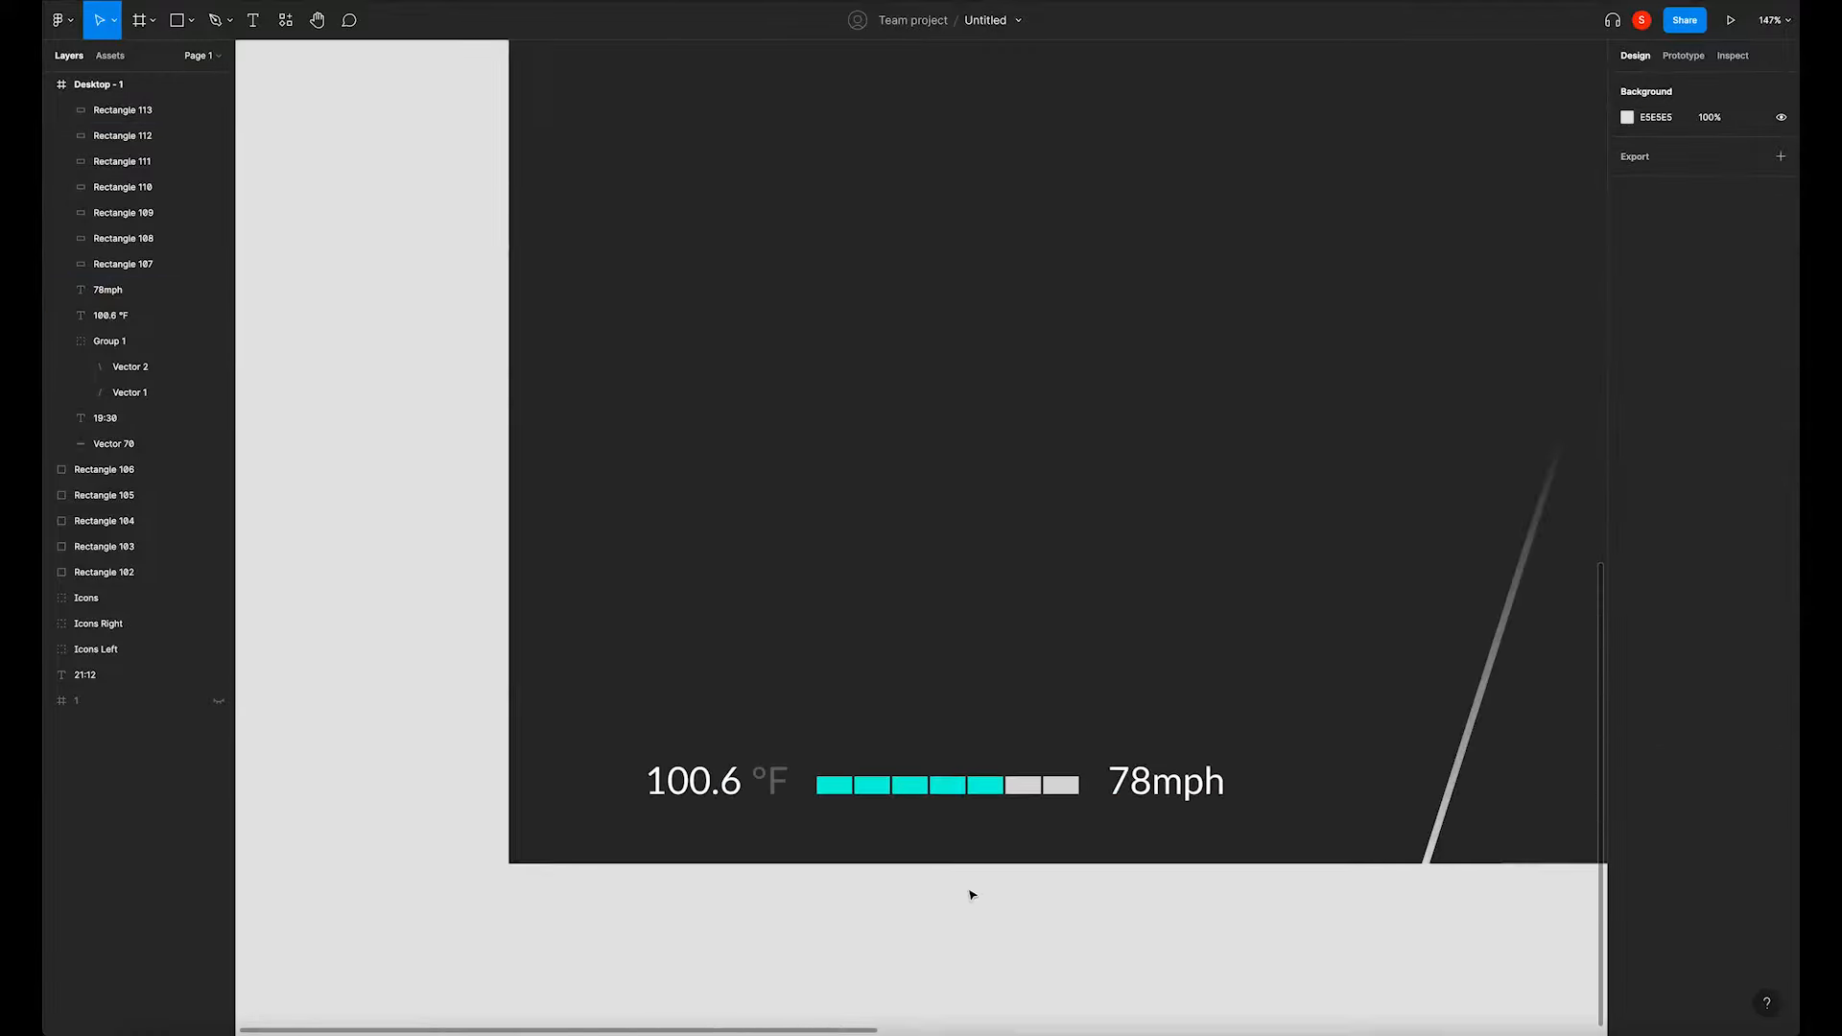
Change the font of the 100.6 °F and 78mph texts to Inter.
{"action": "scroll", "coordinate": [985, 902], "scroll_direction": "down", "scroll_amount": 5}
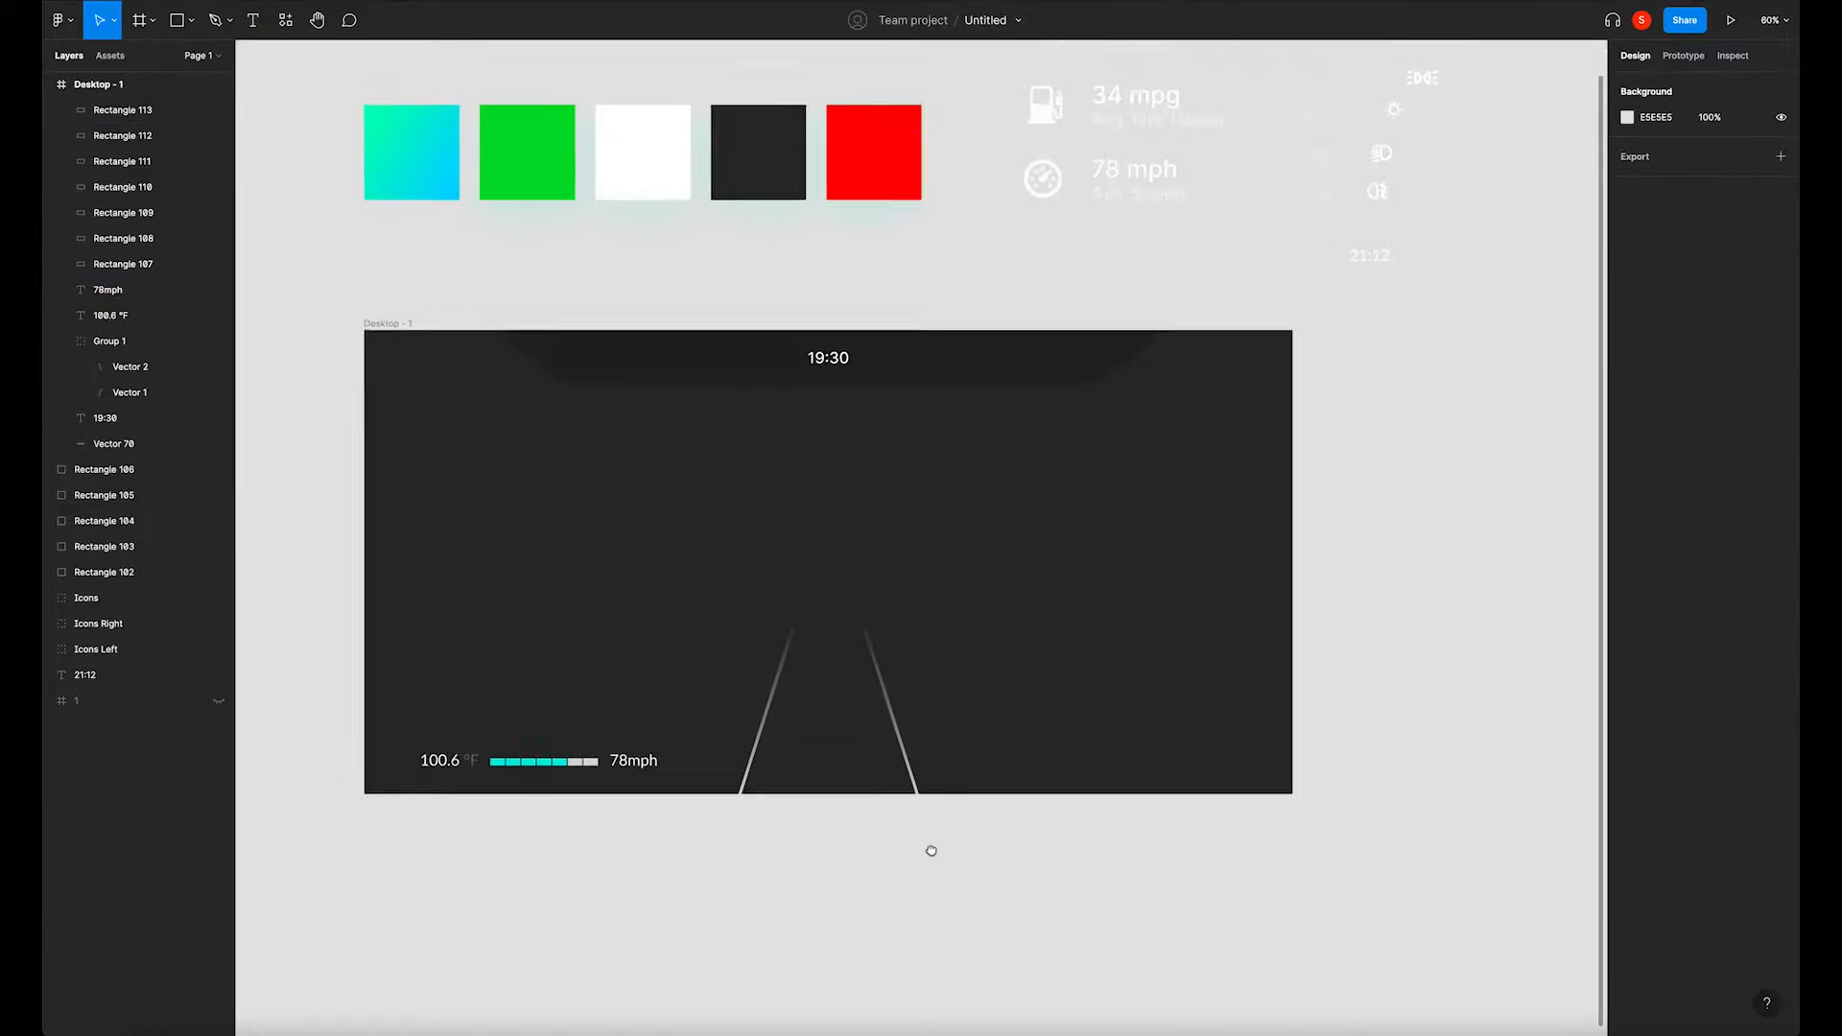
{"action": "scroll", "coordinate": [1093, 389], "scroll_direction": "down", "scroll_amount": 3}
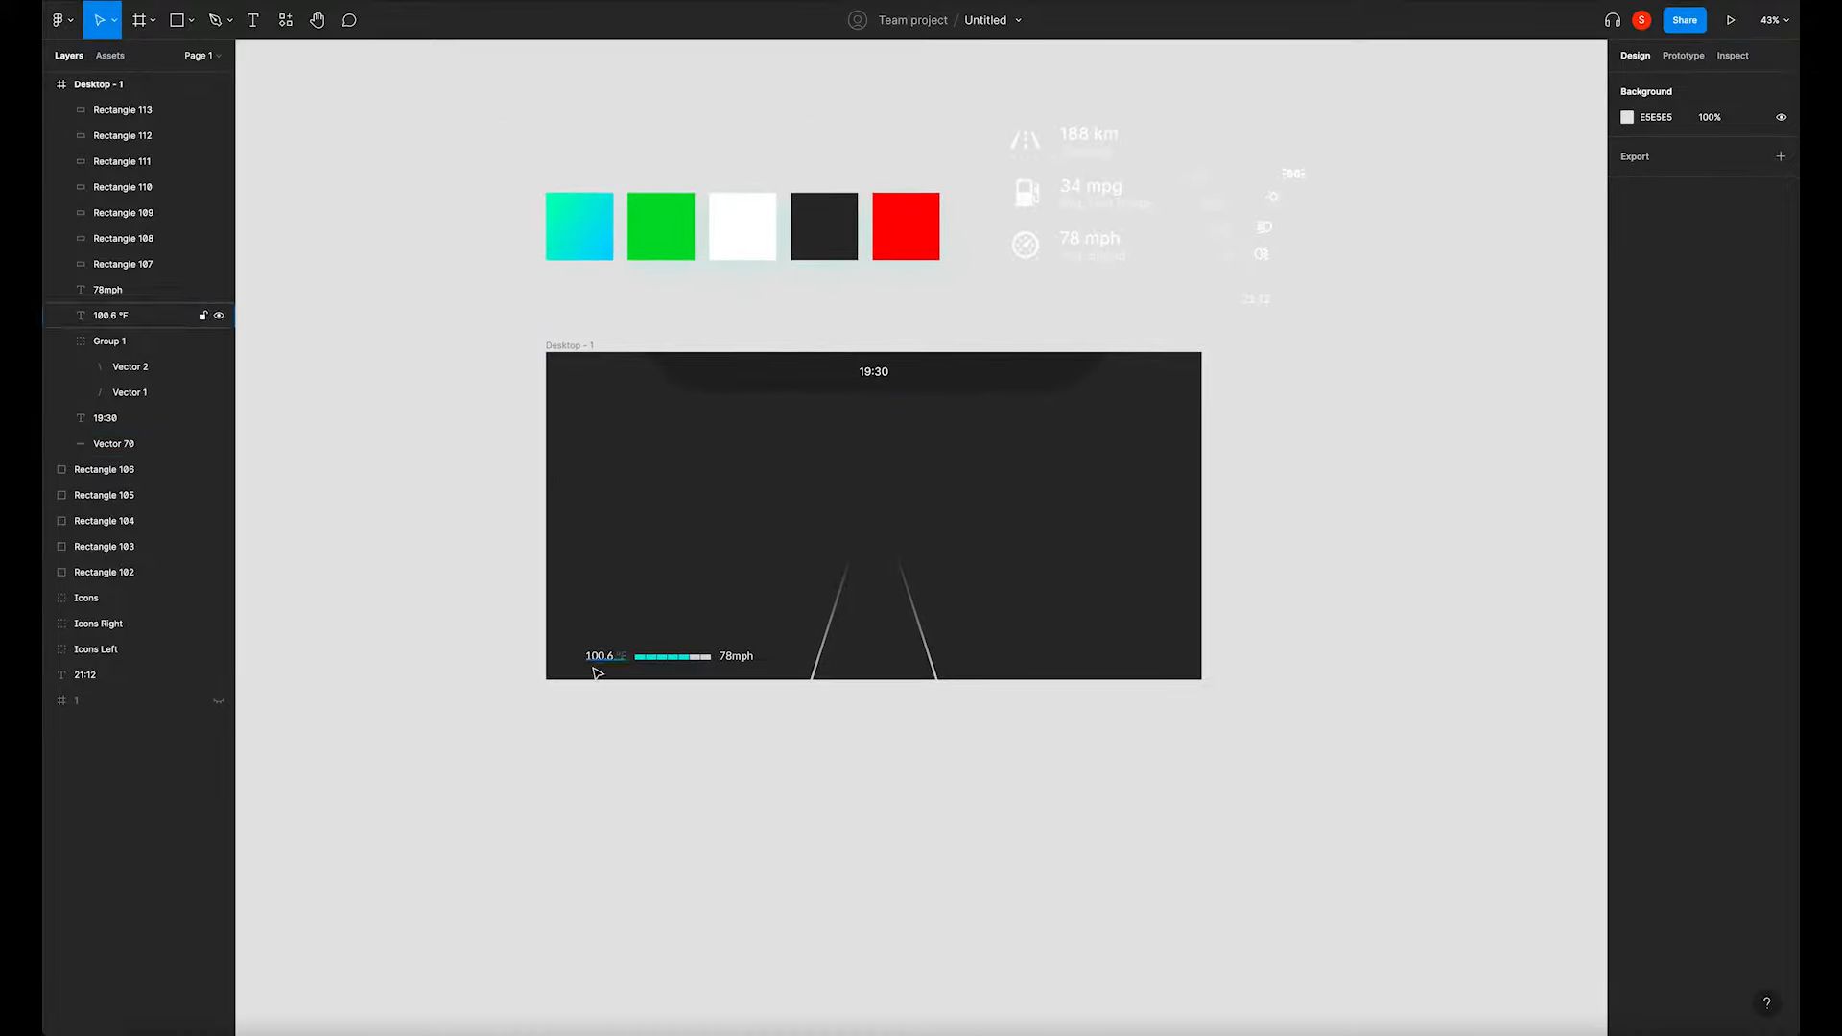
{"action": "left_click", "coordinate": [736, 658]}
{"action": "left_click", "coordinate": [599, 656], "text": "shift"}
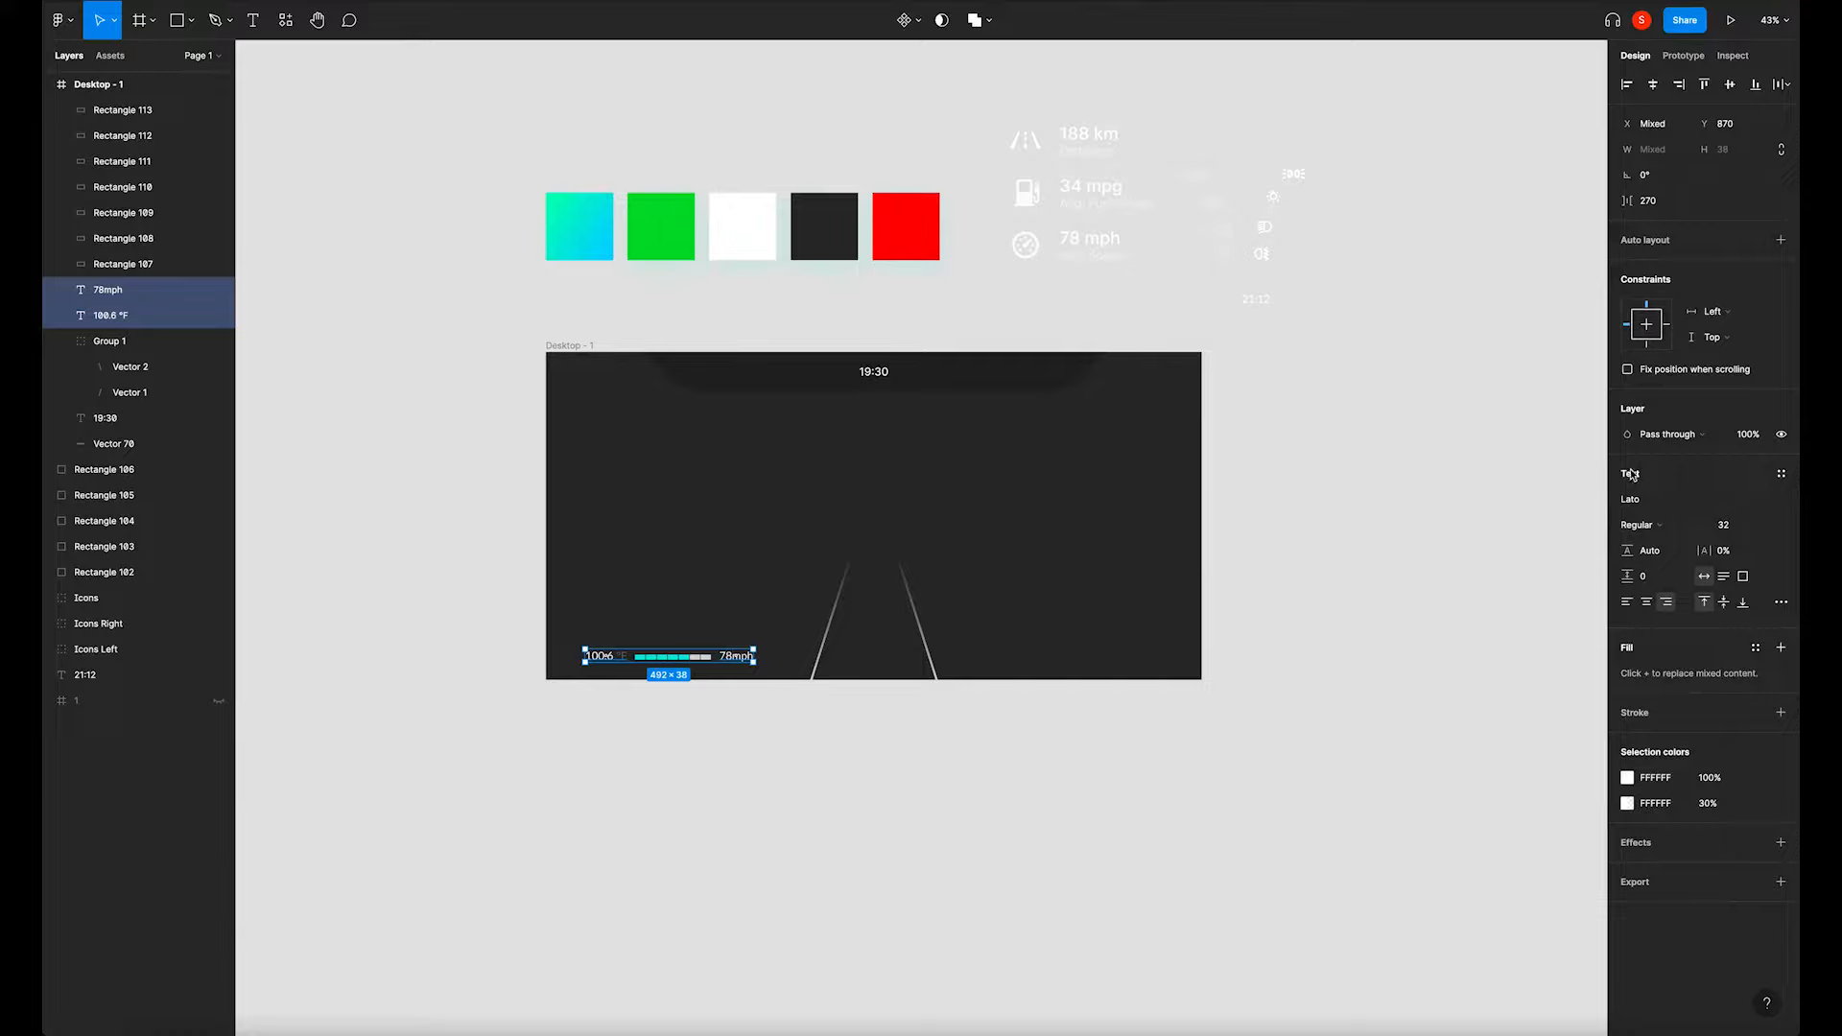
{"action": "left_click", "coordinate": [1666, 503]}
{"action": "key", "text": "Return"}
{"action": "left_click", "coordinate": [954, 715]}
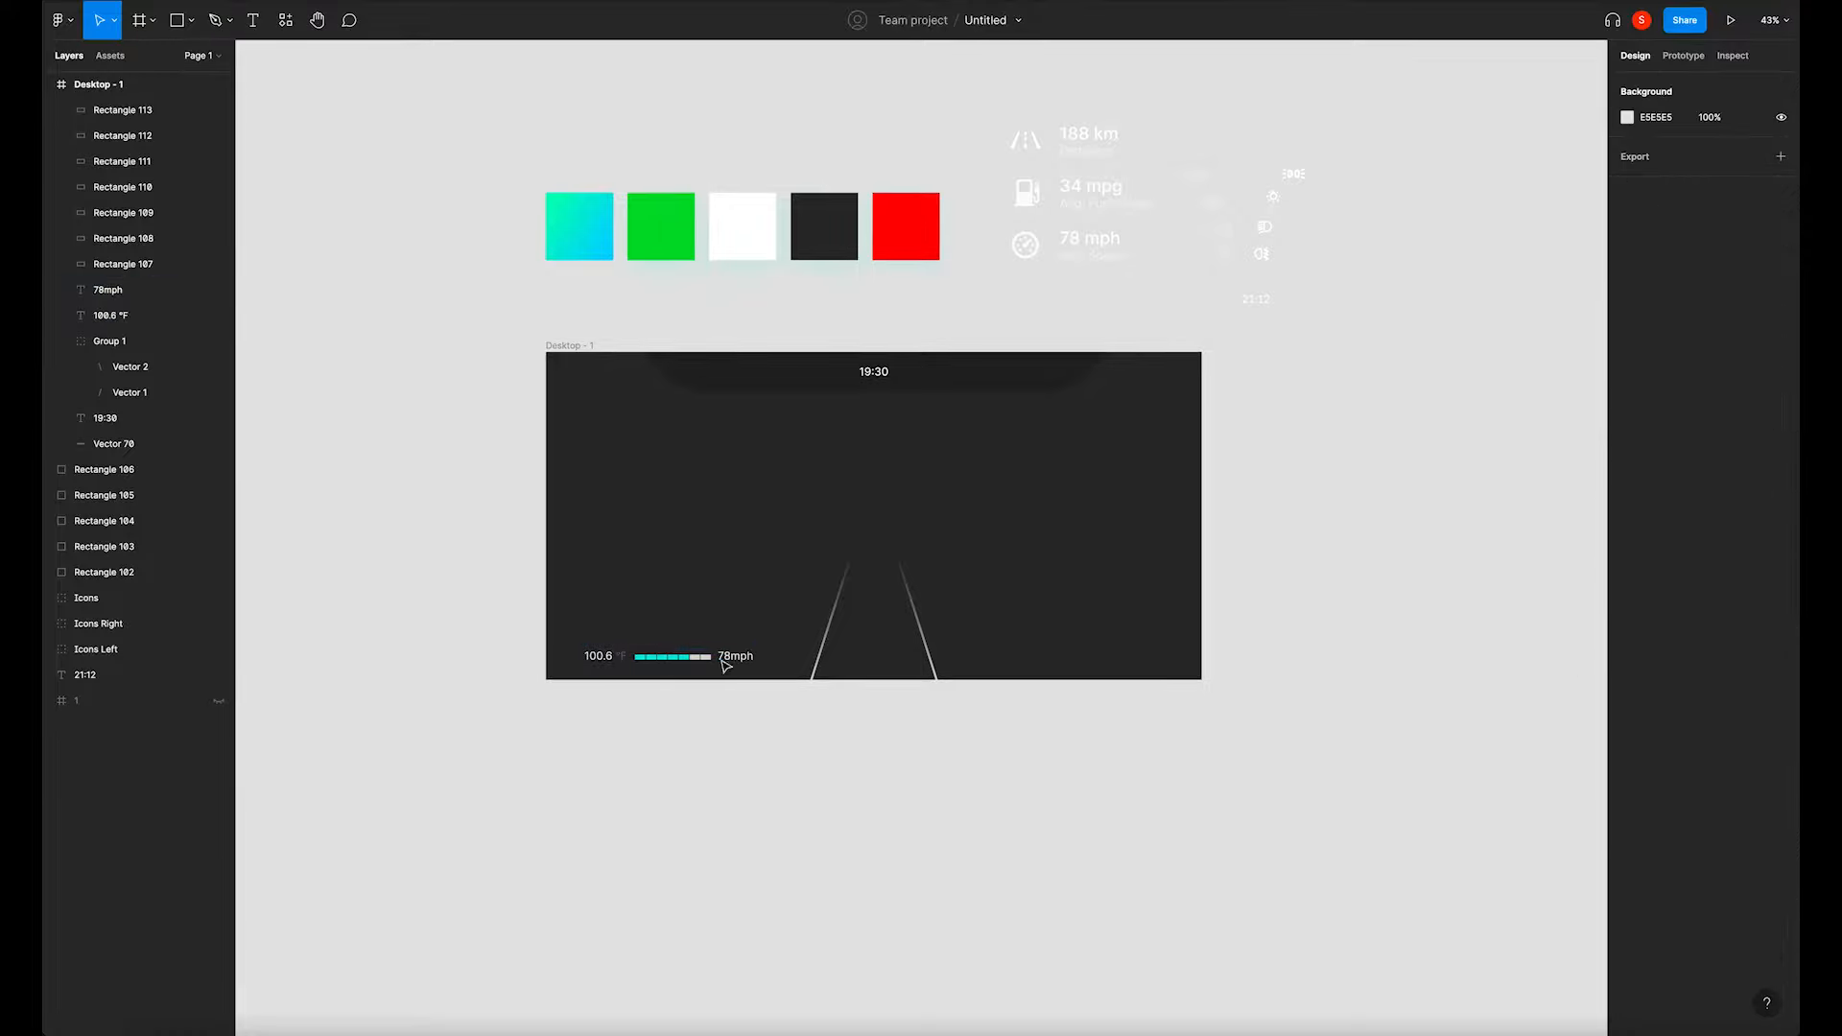
Duplicate the 78mph text to the right of the road lines at Y 870 and change the copy to P.
{"action": "left_click_drag", "start_coordinate": [727, 662], "coordinate": [1017, 608]}
{"action": "left_click", "coordinate": [1019, 720]}
{"action": "scroll", "coordinate": [1019, 657], "scroll_direction": "up", "scroll_amount": 10}
{"action": "scroll", "coordinate": [980, 578], "scroll_direction": "down", "scroll_amount": 3}
{"action": "double_click", "coordinate": [925, 604]}
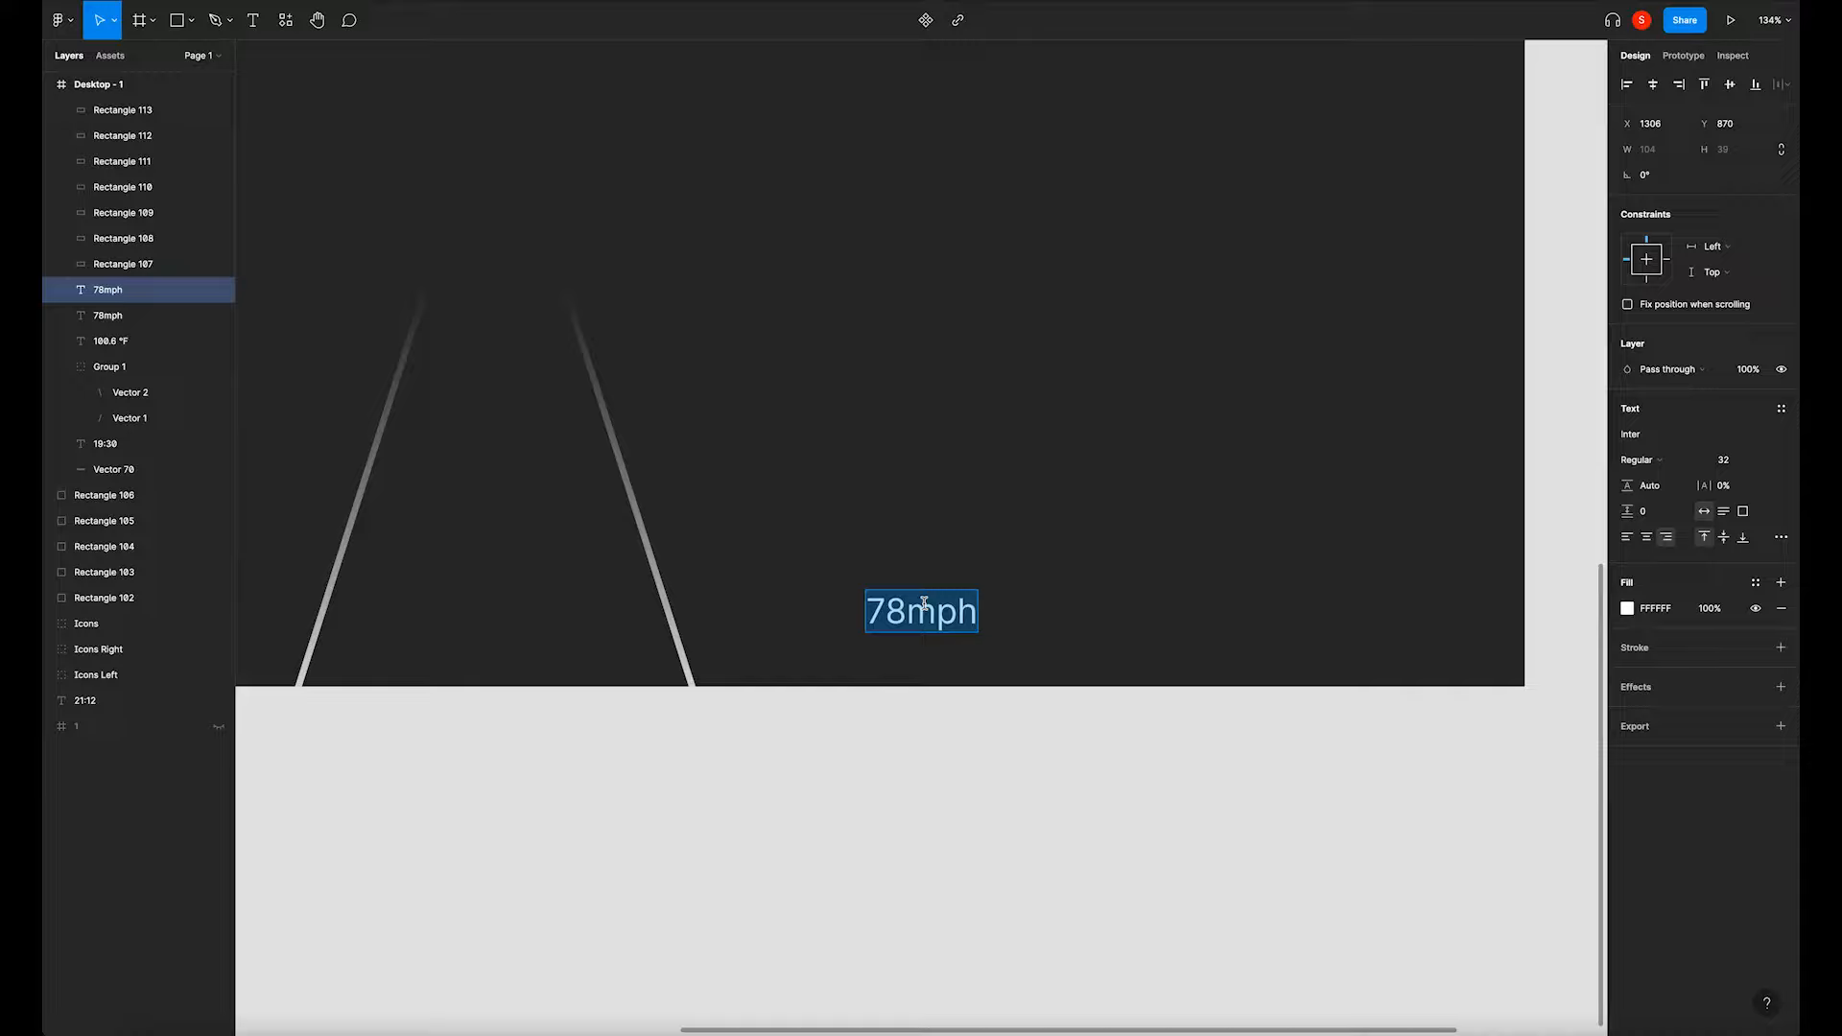
{"action": "type", "text": "P"}
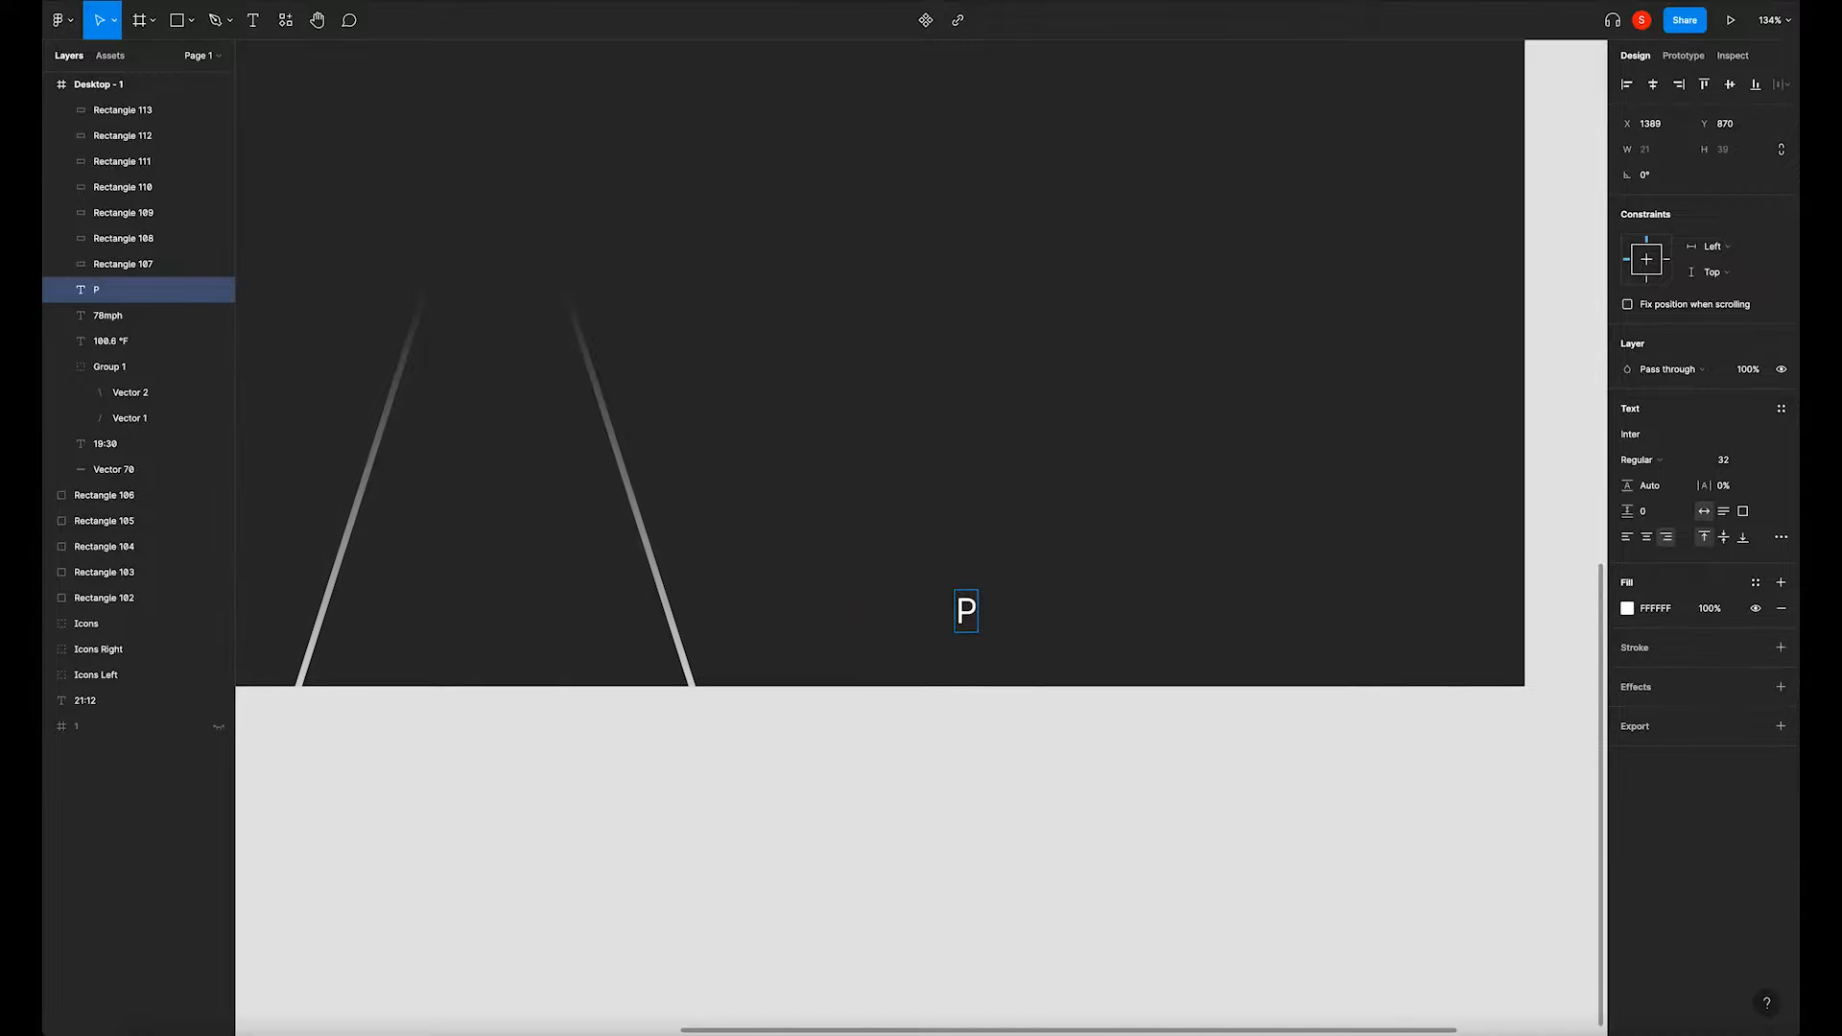
{"action": "left_click", "coordinate": [971, 681]}
Duplicate the P text just to its right at X 1427, Y 870 and change the copy to D.
{"action": "left_click", "coordinate": [967, 612]}
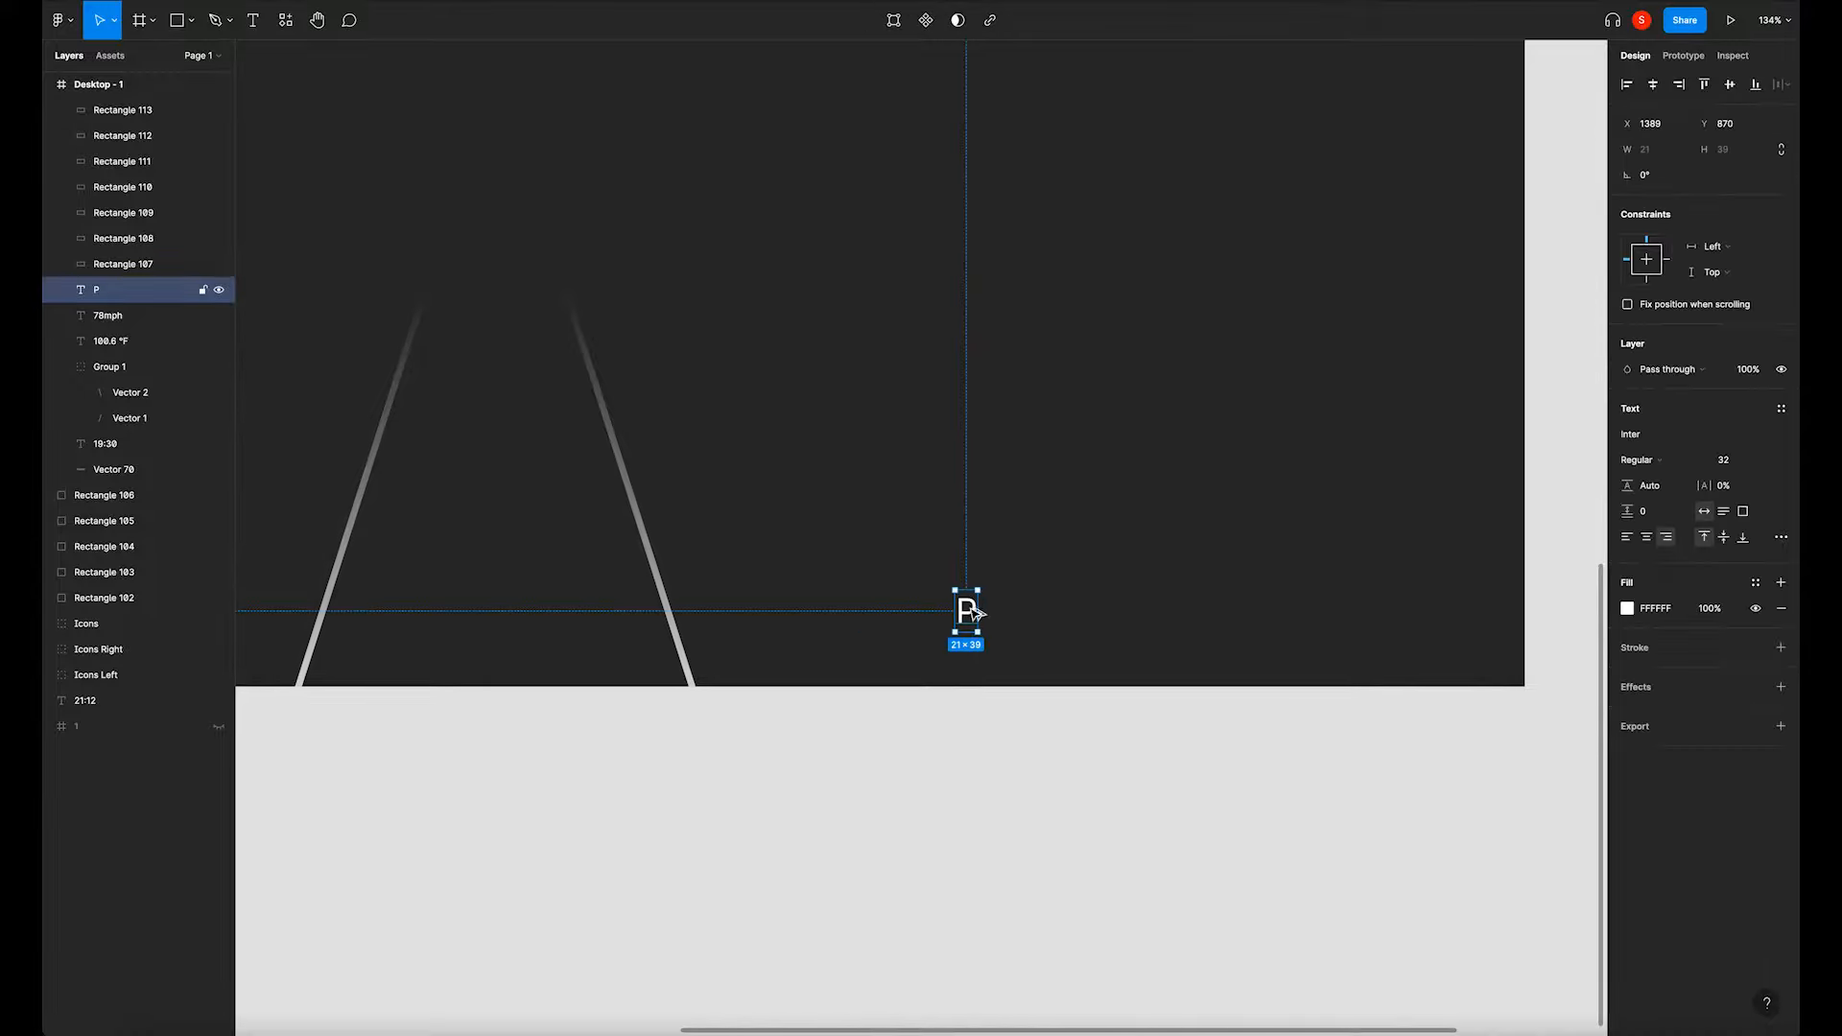
{"action": "left_click_drag", "start_coordinate": [973, 613], "coordinate": [1015, 611]}
{"action": "double_click", "coordinate": [1004, 610]}
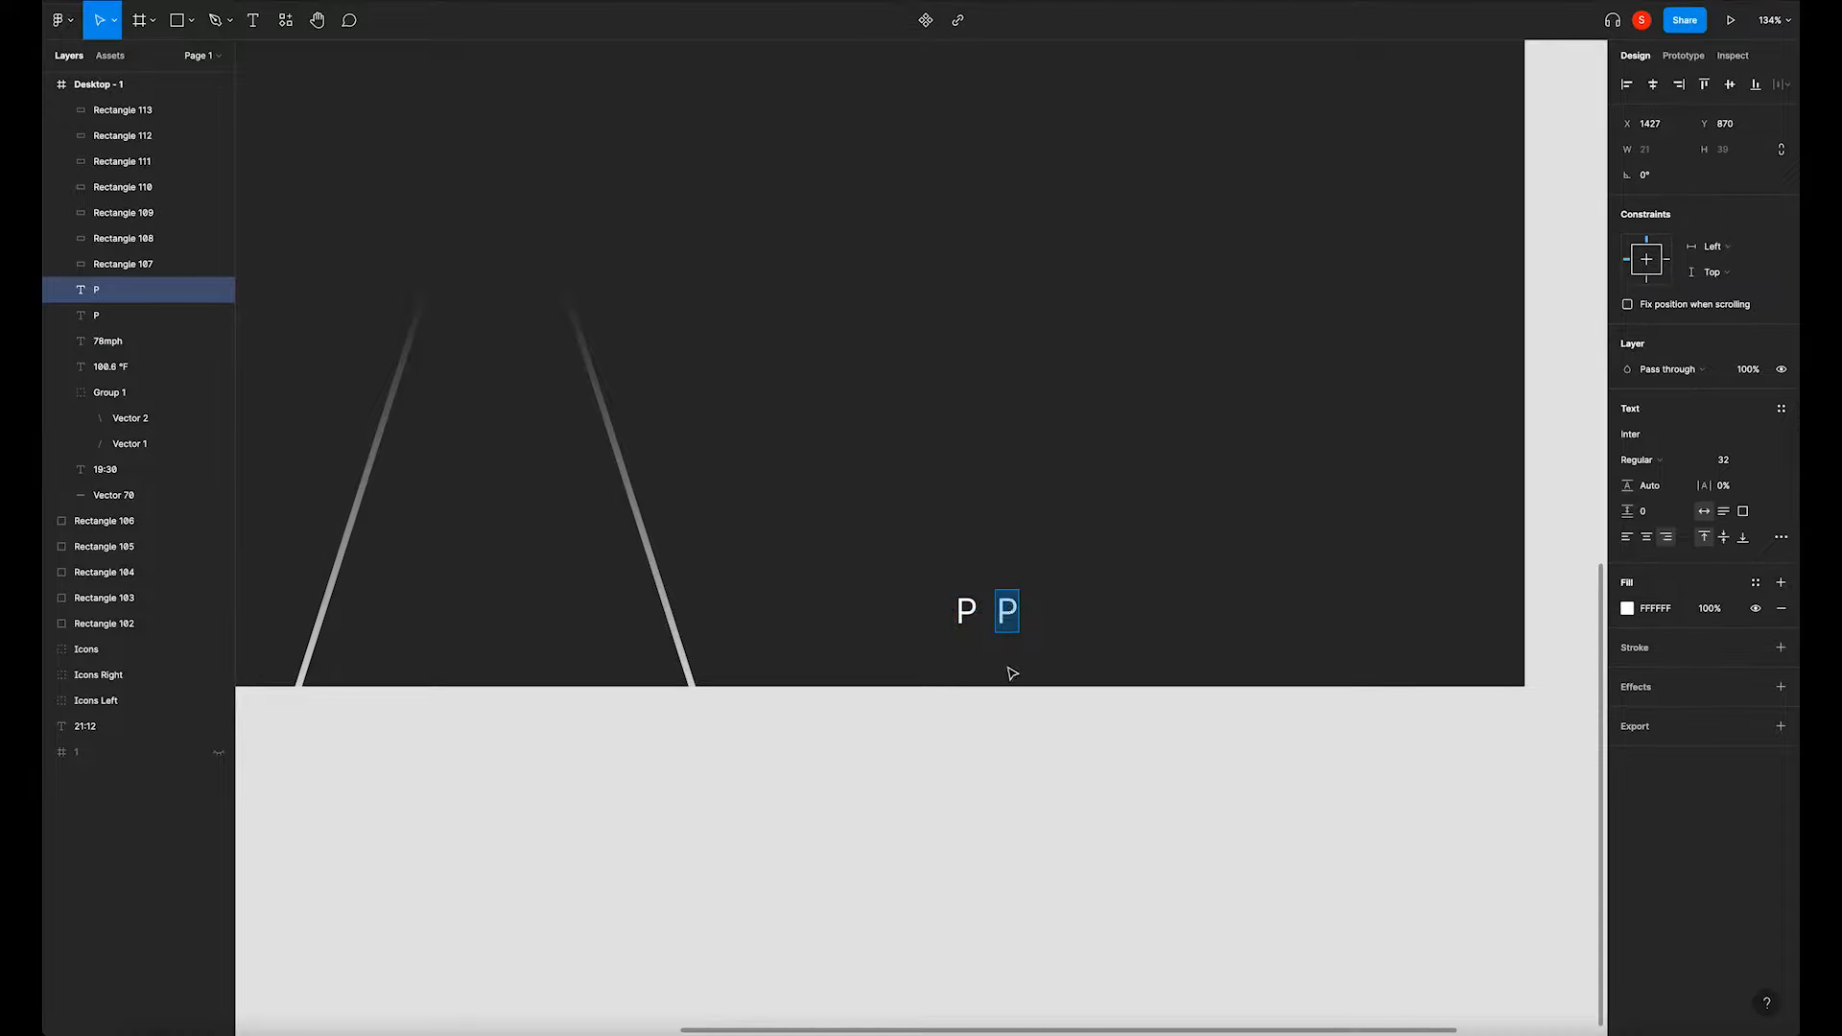
{"action": "type", "text": "D"}
{"action": "left_click", "coordinate": [1010, 749]}
Duplicate the P text to the right of the D at X 1463, Y 870 and change the copy to R.
{"action": "left_click", "coordinate": [967, 615]}
{"action": "left_click_drag", "start_coordinate": [967, 615], "coordinate": [1050, 624]}
{"action": "double_click", "coordinate": [1043, 614]}
{"action": "type", "text": "R"}
{"action": "left_click", "coordinate": [1098, 719]}
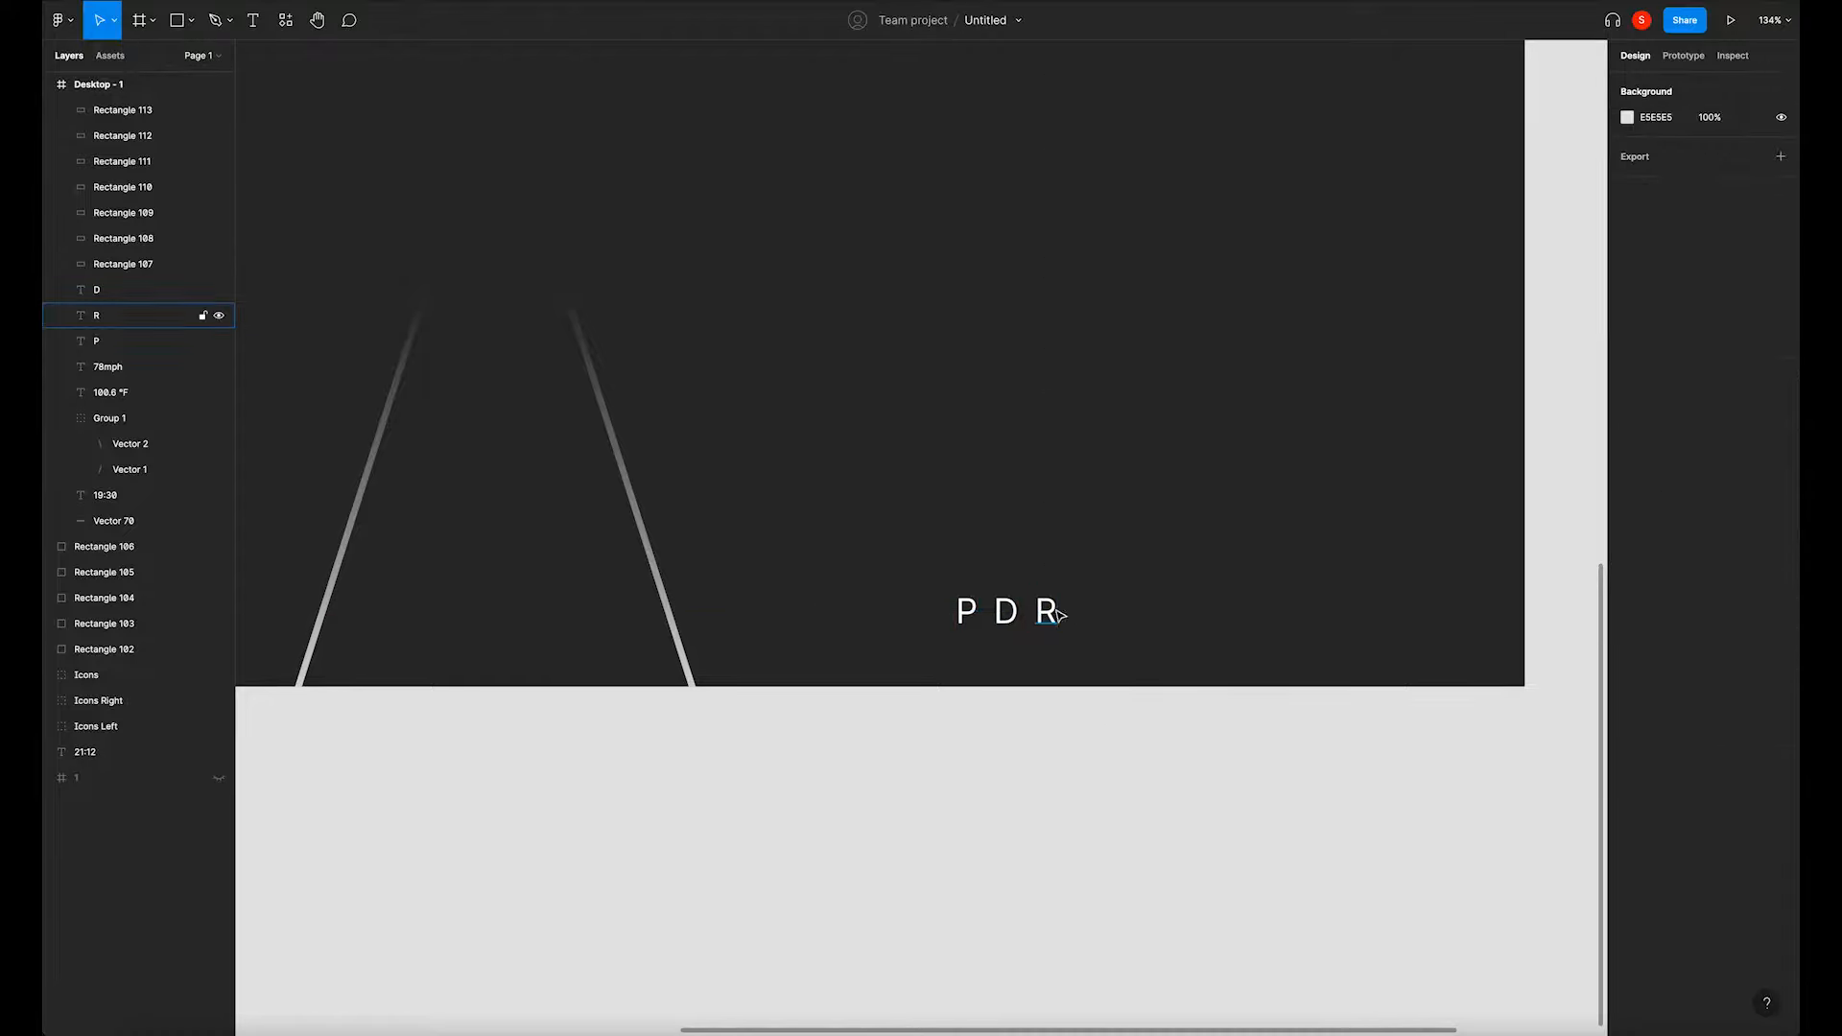
Duplicate the R text and change one copy to N so the gear letters read P D N R.
{"action": "left_click", "coordinate": [1052, 617]}
{"action": "scroll", "coordinate": [1048, 619], "scroll_direction": "down", "scroll_amount": 3}
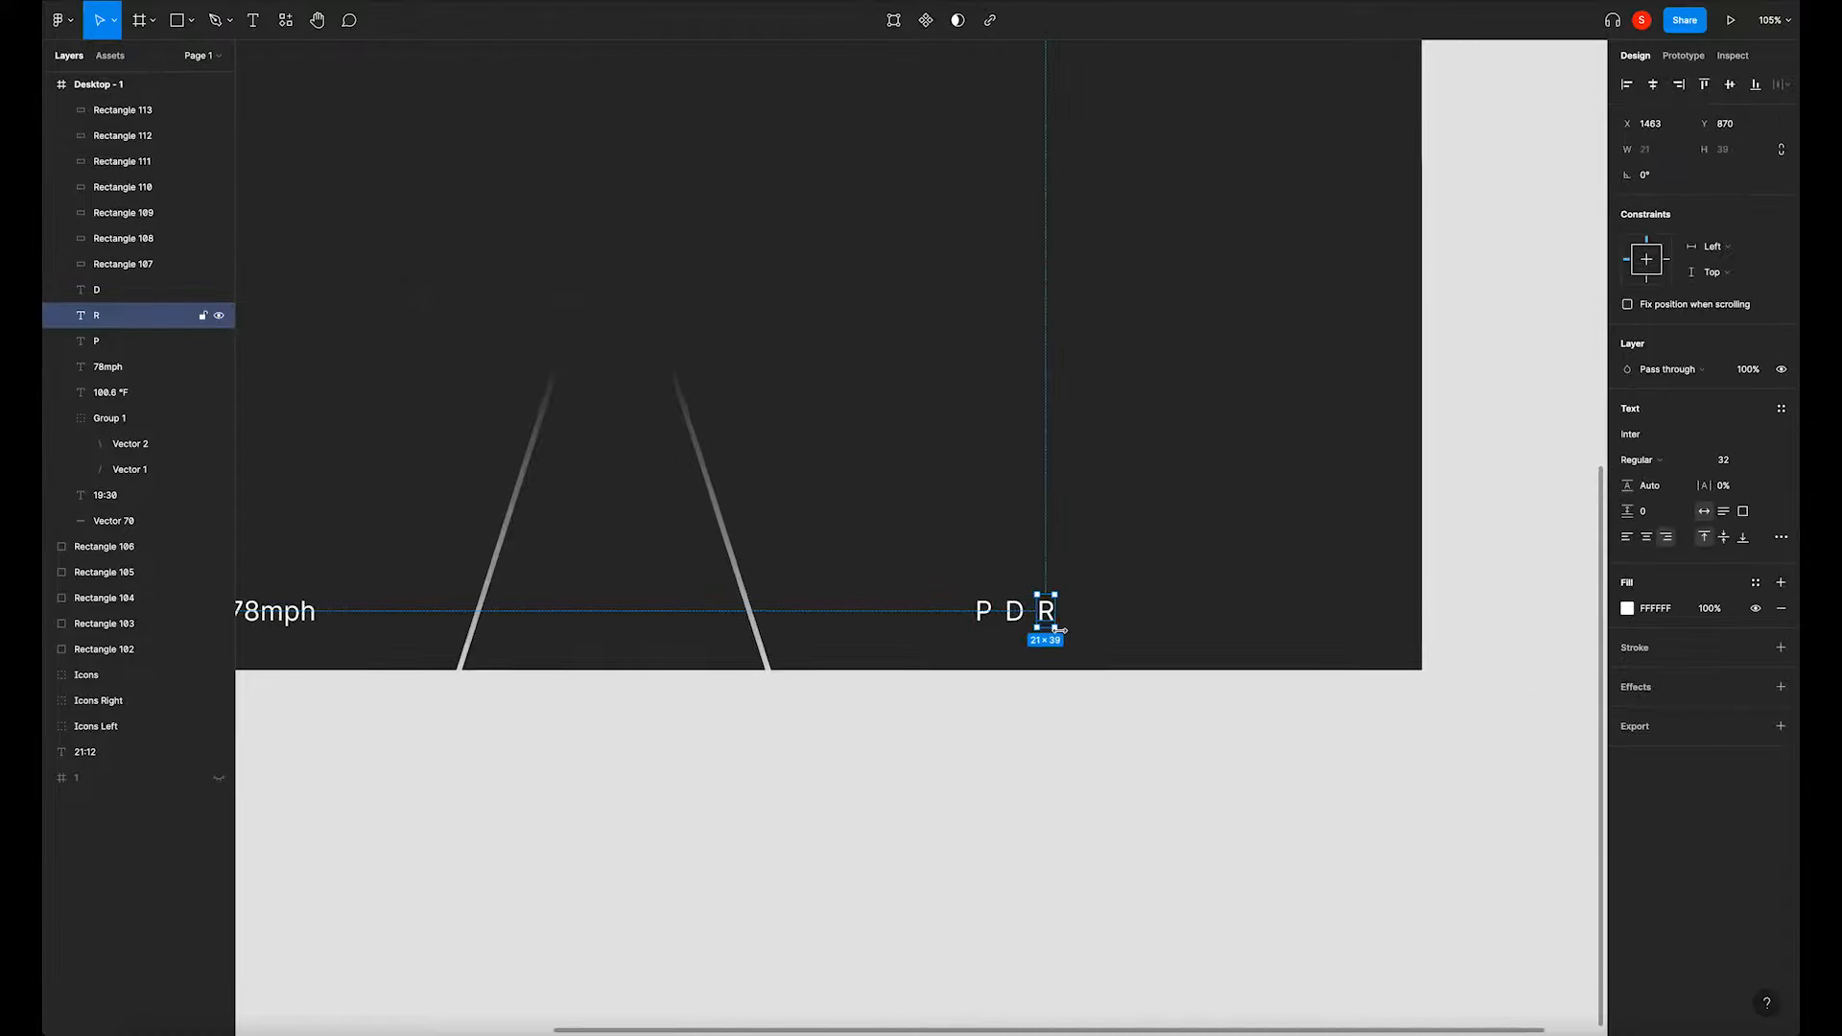
{"action": "left_click", "coordinate": [1082, 699]}
{"action": "scroll", "coordinate": [1027, 678], "scroll_direction": "down", "scroll_amount": 1}
{"action": "scroll", "coordinate": [1037, 663], "scroll_direction": "down", "scroll_amount": 2}
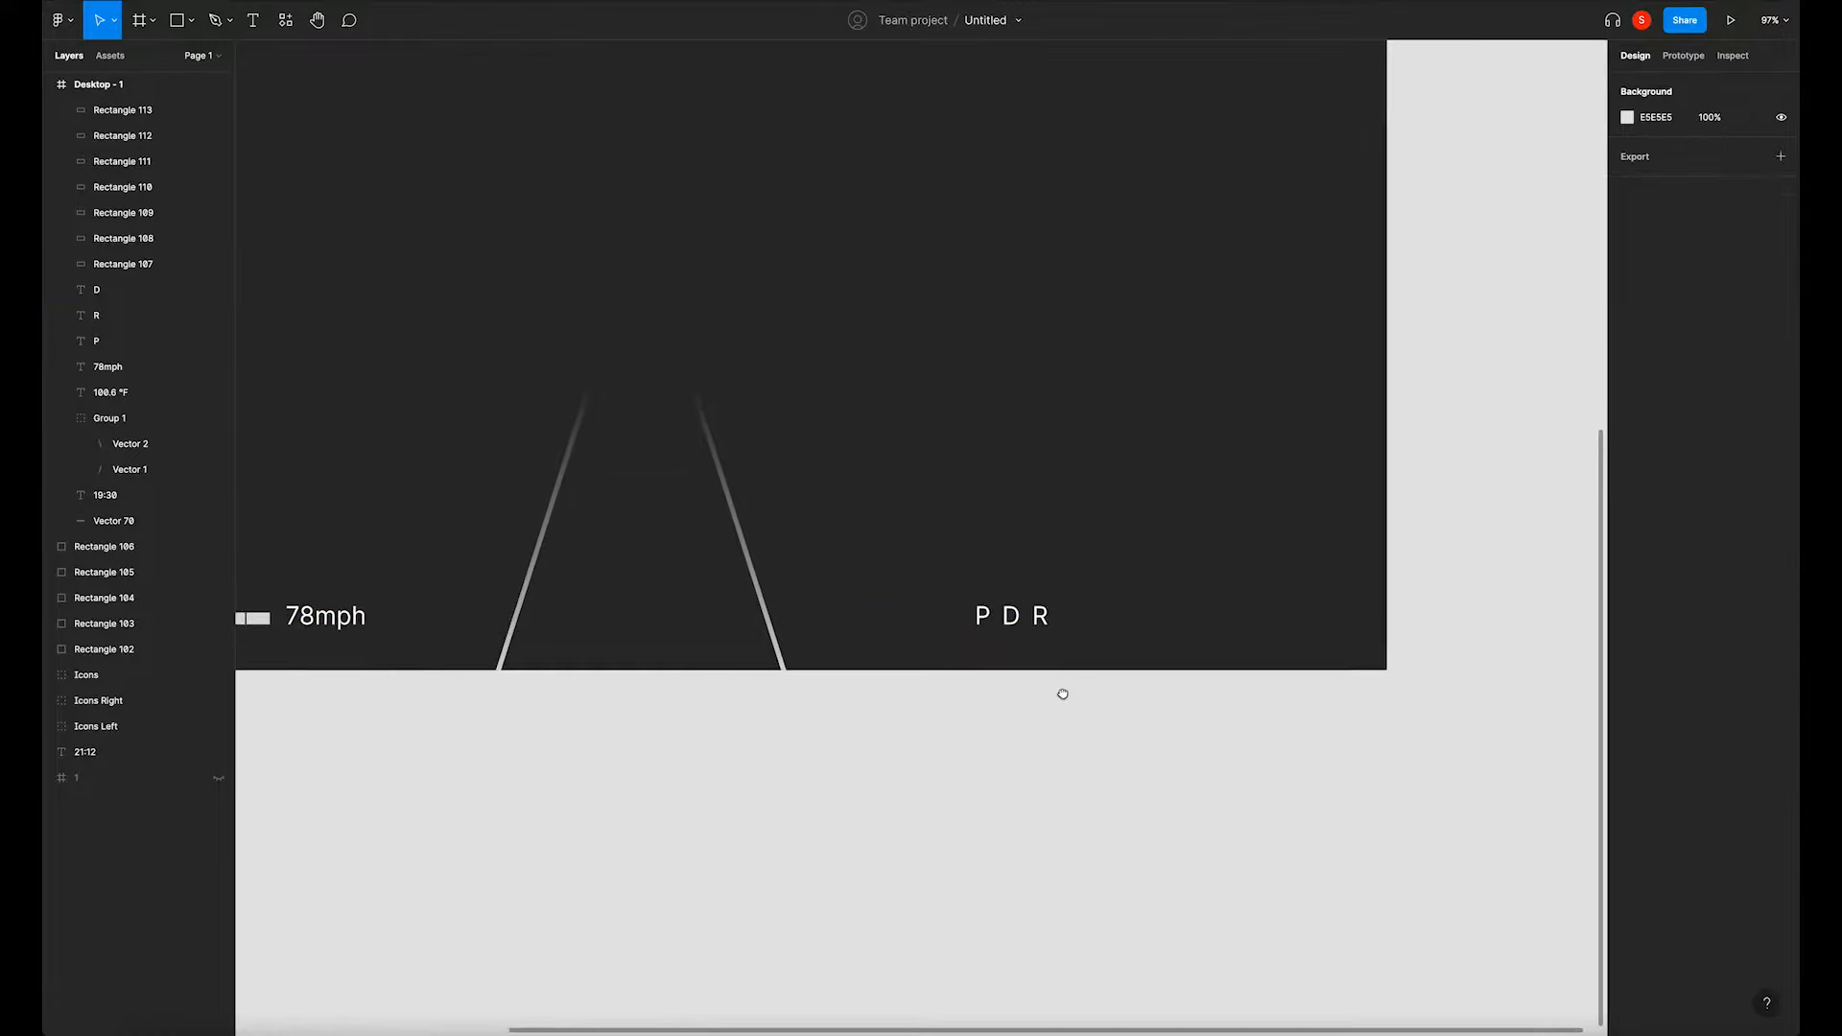
{"action": "left_click", "coordinate": [1027, 617]}
{"action": "left_click_drag", "start_coordinate": [1034, 617], "coordinate": [1148, 605]}
{"action": "double_click", "coordinate": [1029, 617]}
{"action": "left_click", "coordinate": [1059, 675]}
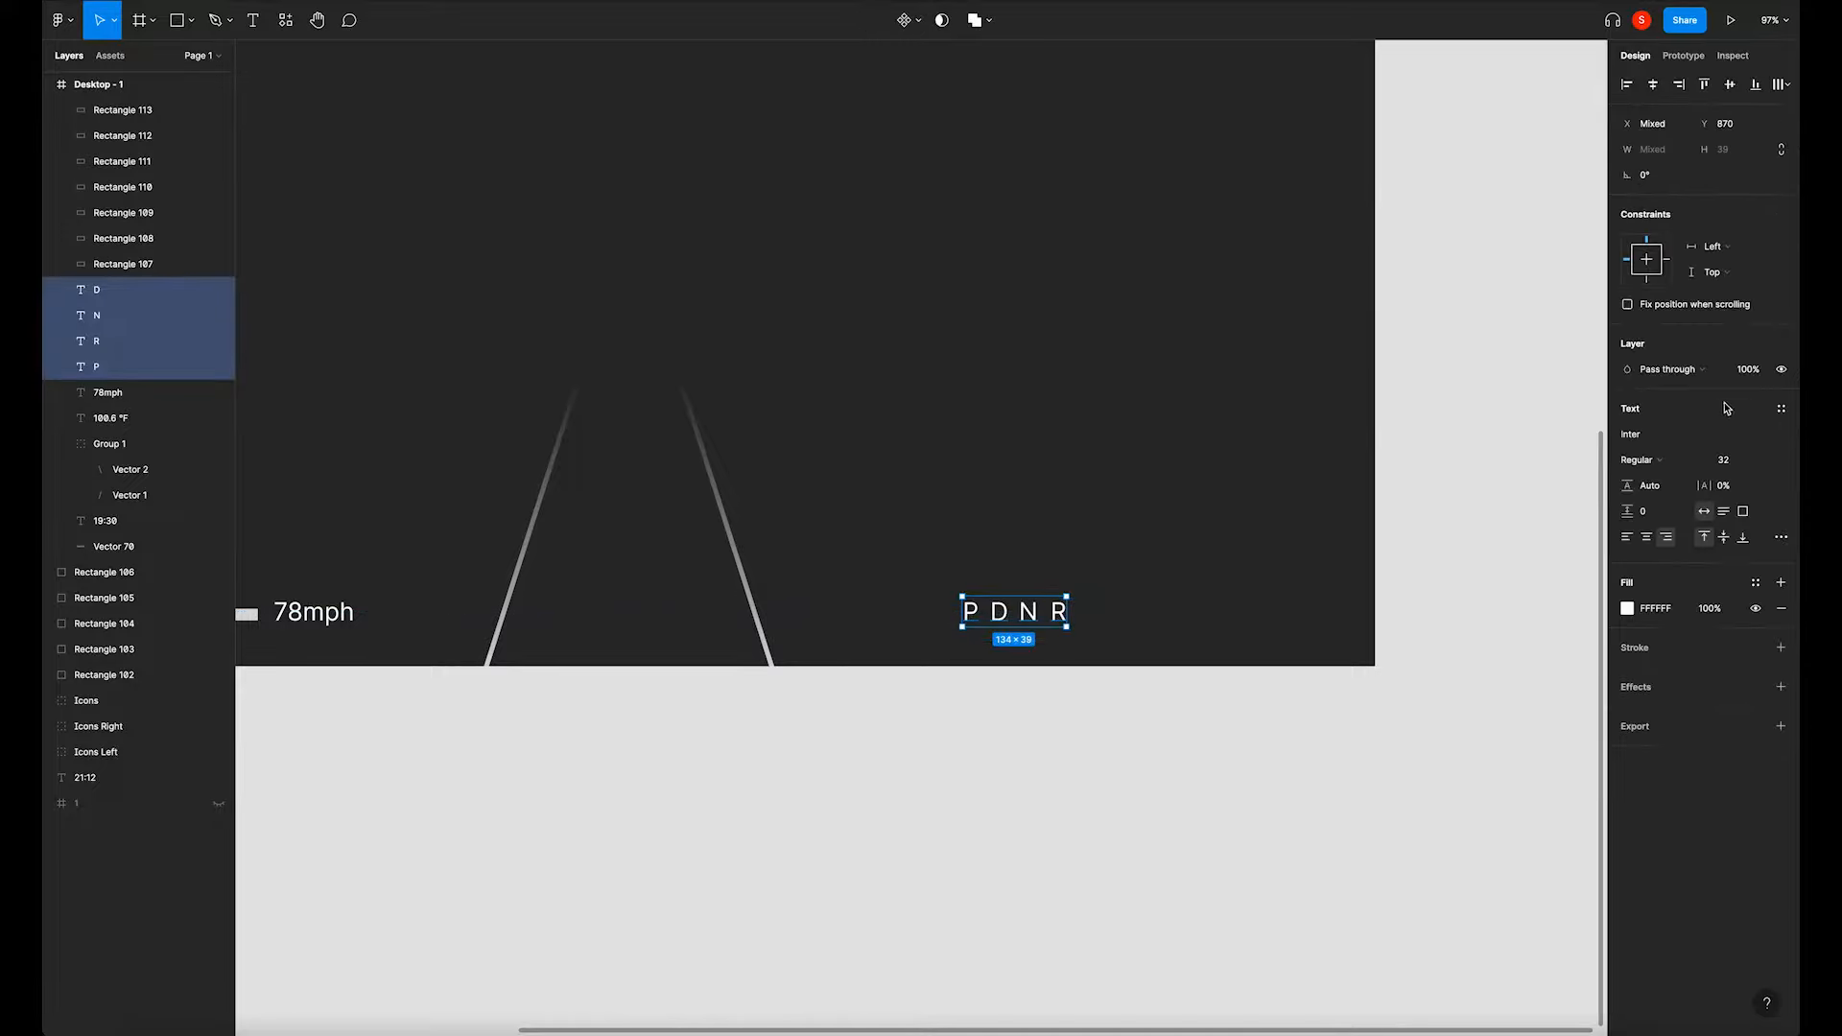
Distribute the four gear letters evenly with a horizontal spacing of 16.
{"action": "left_click", "coordinate": [1783, 86]}
{"action": "left_click", "coordinate": [1650, 154]}
{"action": "left_click", "coordinate": [1649, 199]}
{"action": "type", "text": "16"}
{"action": "key", "text": "Return"}
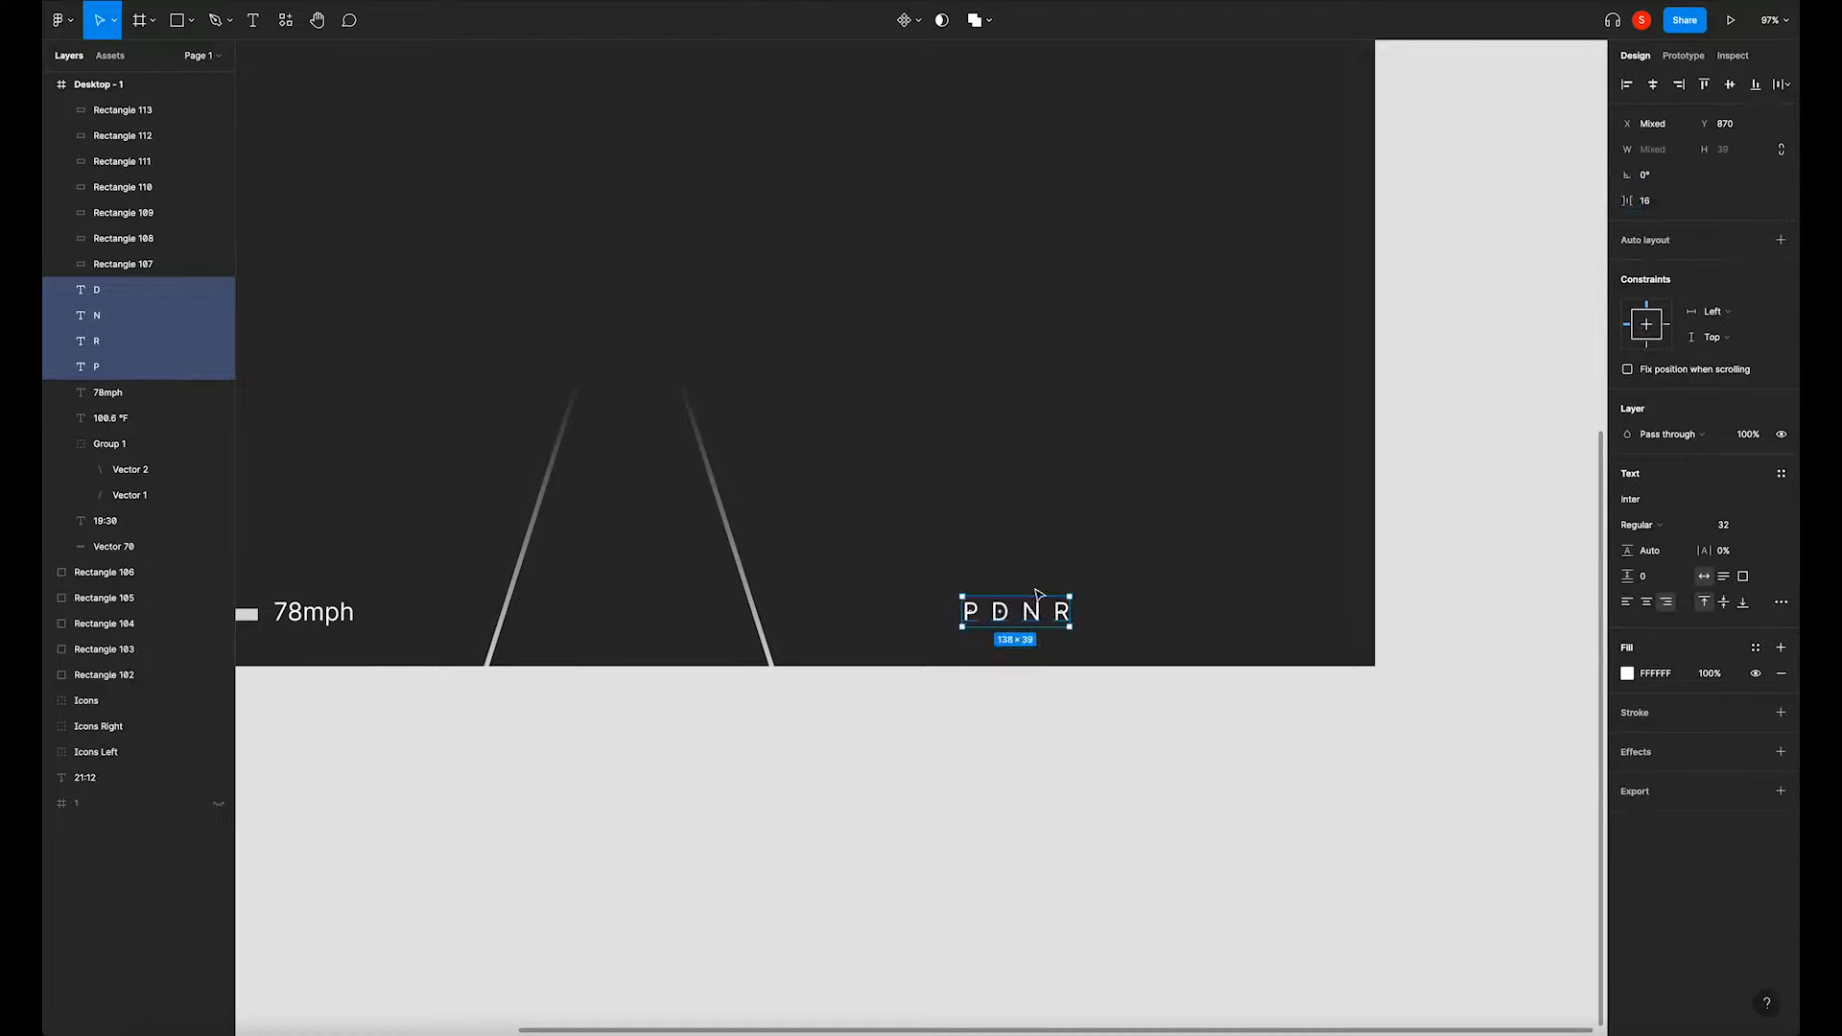
Set the horizontal spacing between the P, D, N and R letters to 24.
{"action": "left_click_drag", "start_coordinate": [1625, 206], "coordinate": [1653, 208]}
{"action": "left_click", "coordinate": [1644, 203]}
{"action": "type", "text": "14"}
{"action": "key", "text": "Return"}
Reduce the opacity of the D, N and R letters to 30%, leaving P at full opacity.
{"action": "left_click_drag", "start_coordinate": [929, 648], "coordinate": [1114, 629]}
{"action": "left_click", "coordinate": [1037, 567]}
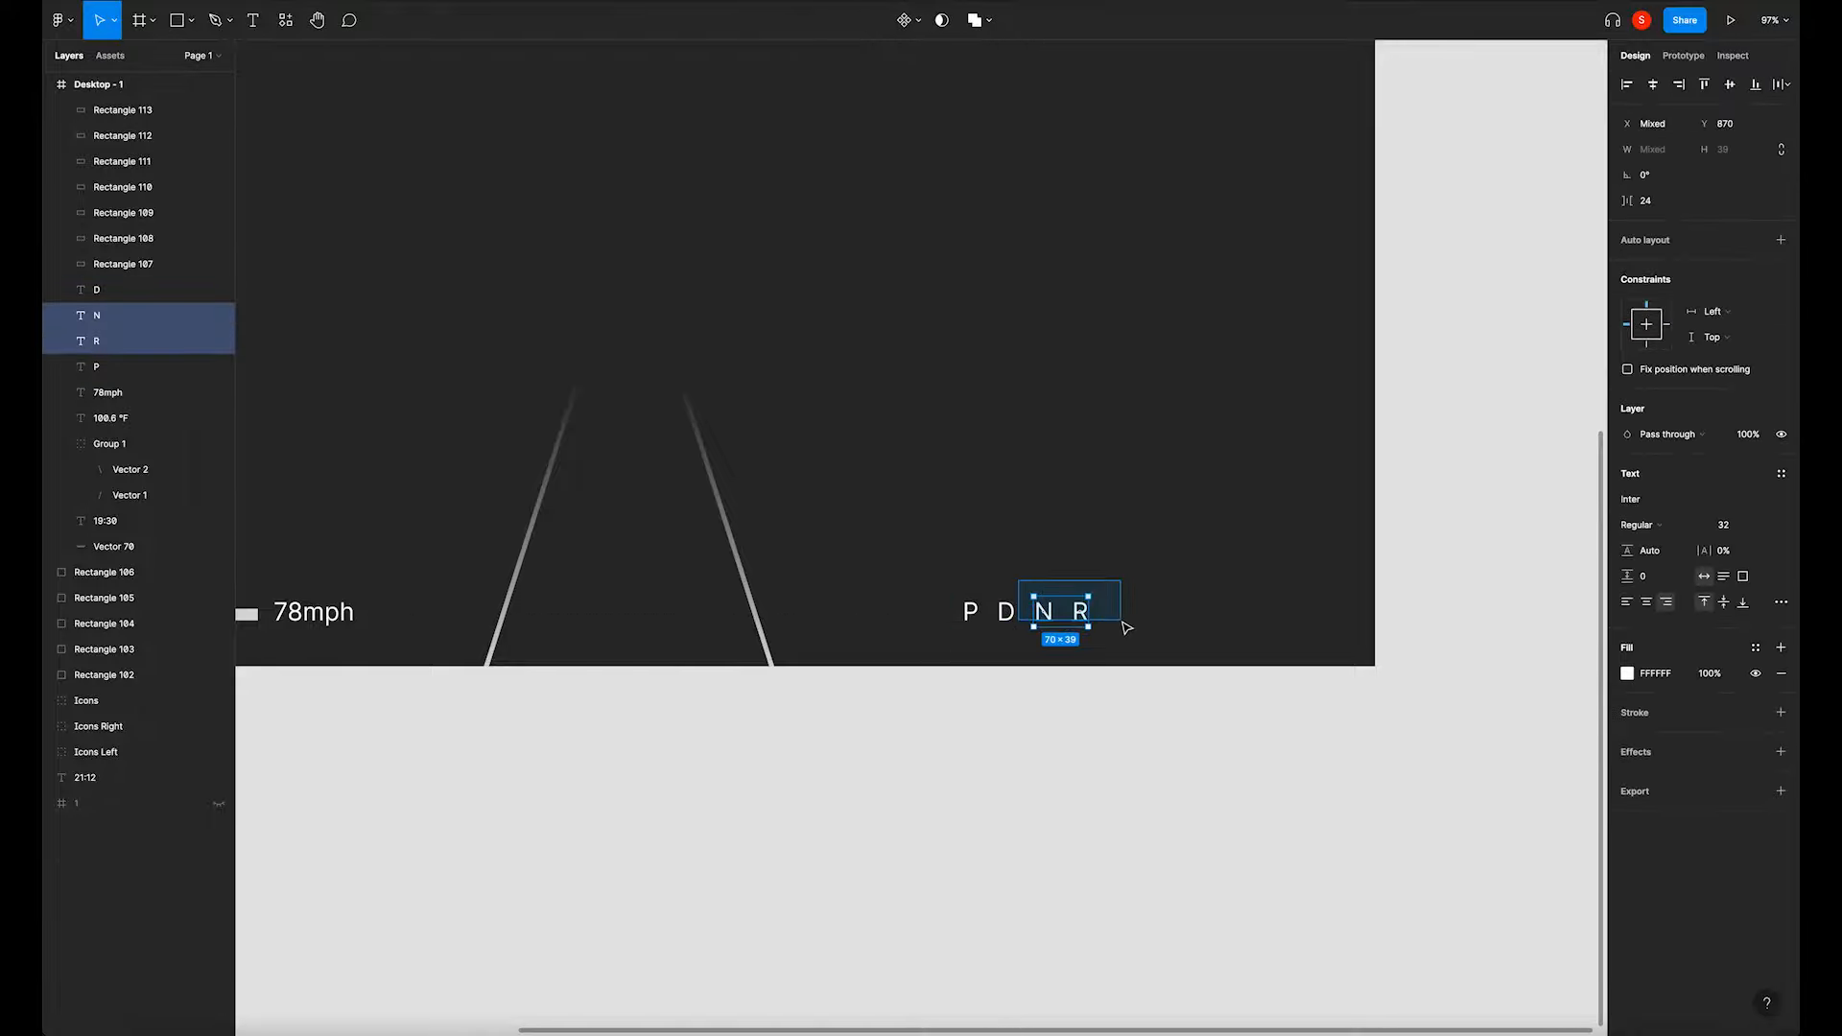
{"action": "left_click", "coordinate": [1010, 554]}
{"action": "mouse_move", "coordinate": [987, 635]}
{"action": "left_mouse_down"}
{"action": "mouse_move", "coordinate": [1065, 633]}
{"action": "mouse_move", "coordinate": [1118, 606]}
{"action": "left_mouse_up"}
{"action": "key", "text": "3"}
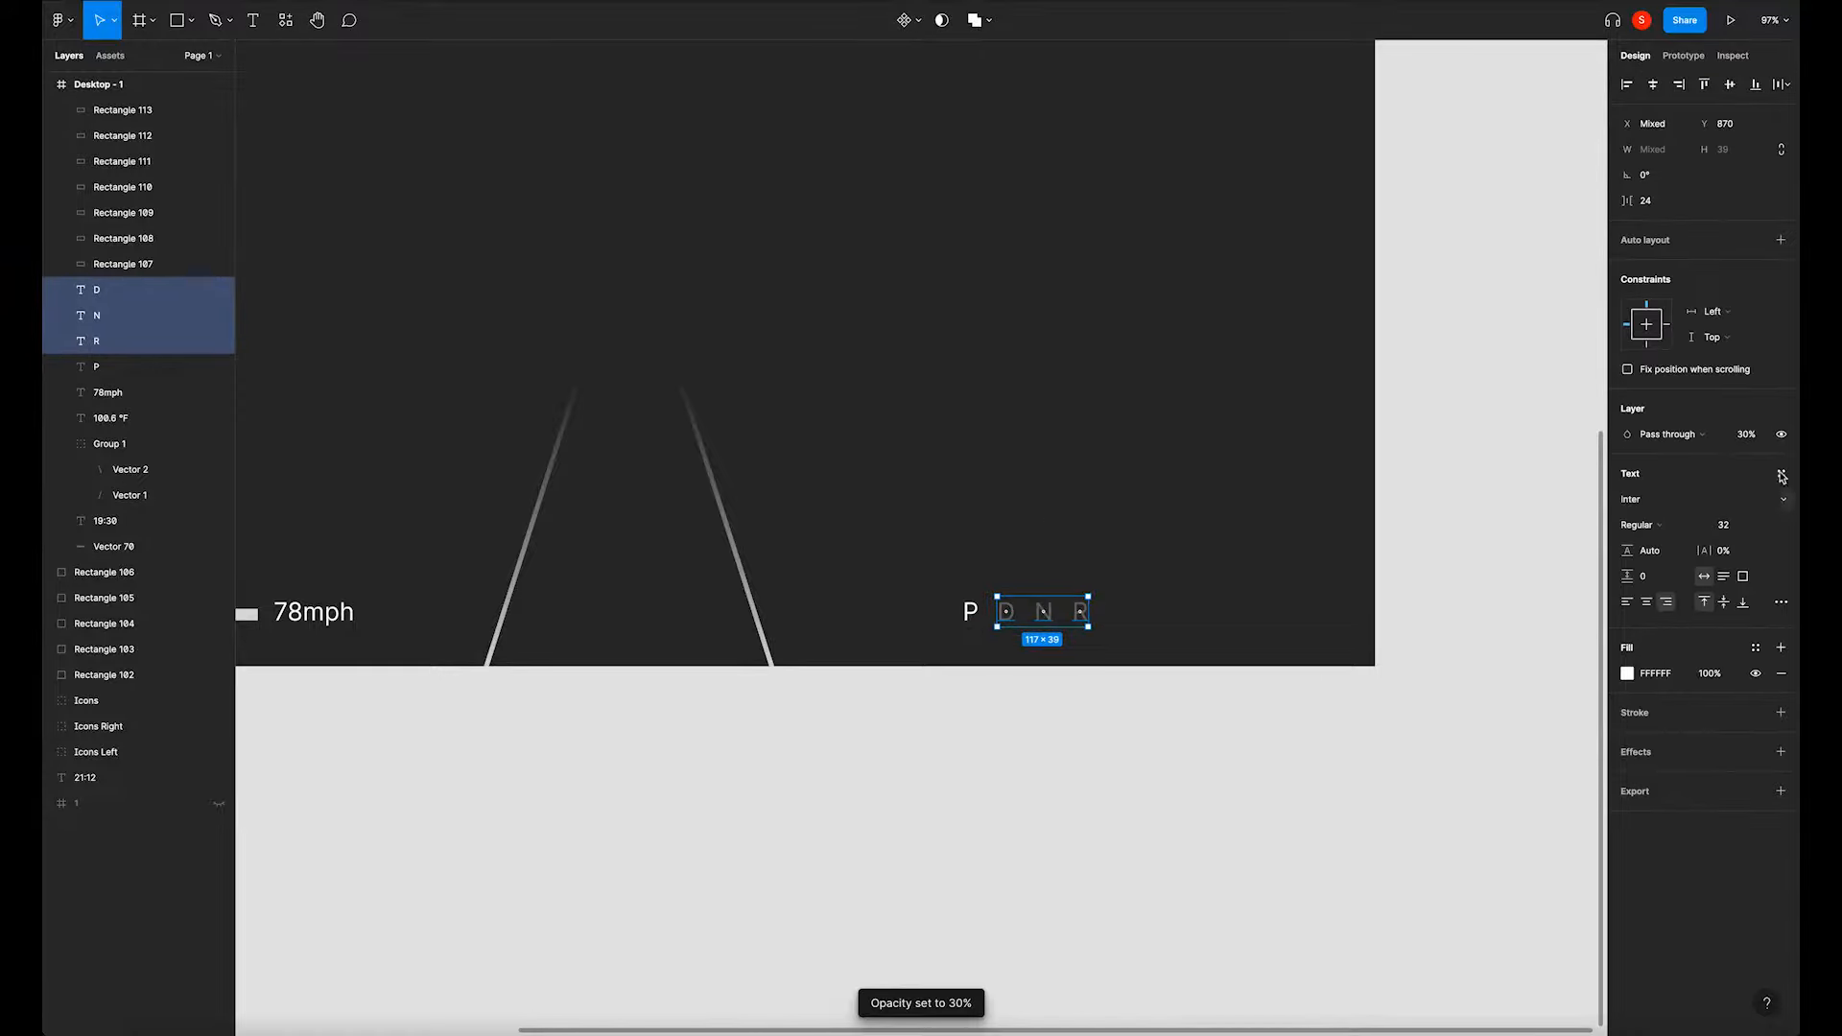
{"action": "left_click", "coordinate": [1086, 774]}
Move the Icons Right and Icons Left groups into the dashboard frame, placing them near its upper right and upper left sides.
{"action": "scroll", "coordinate": [1065, 758], "scroll_direction": "down", "scroll_amount": 6}
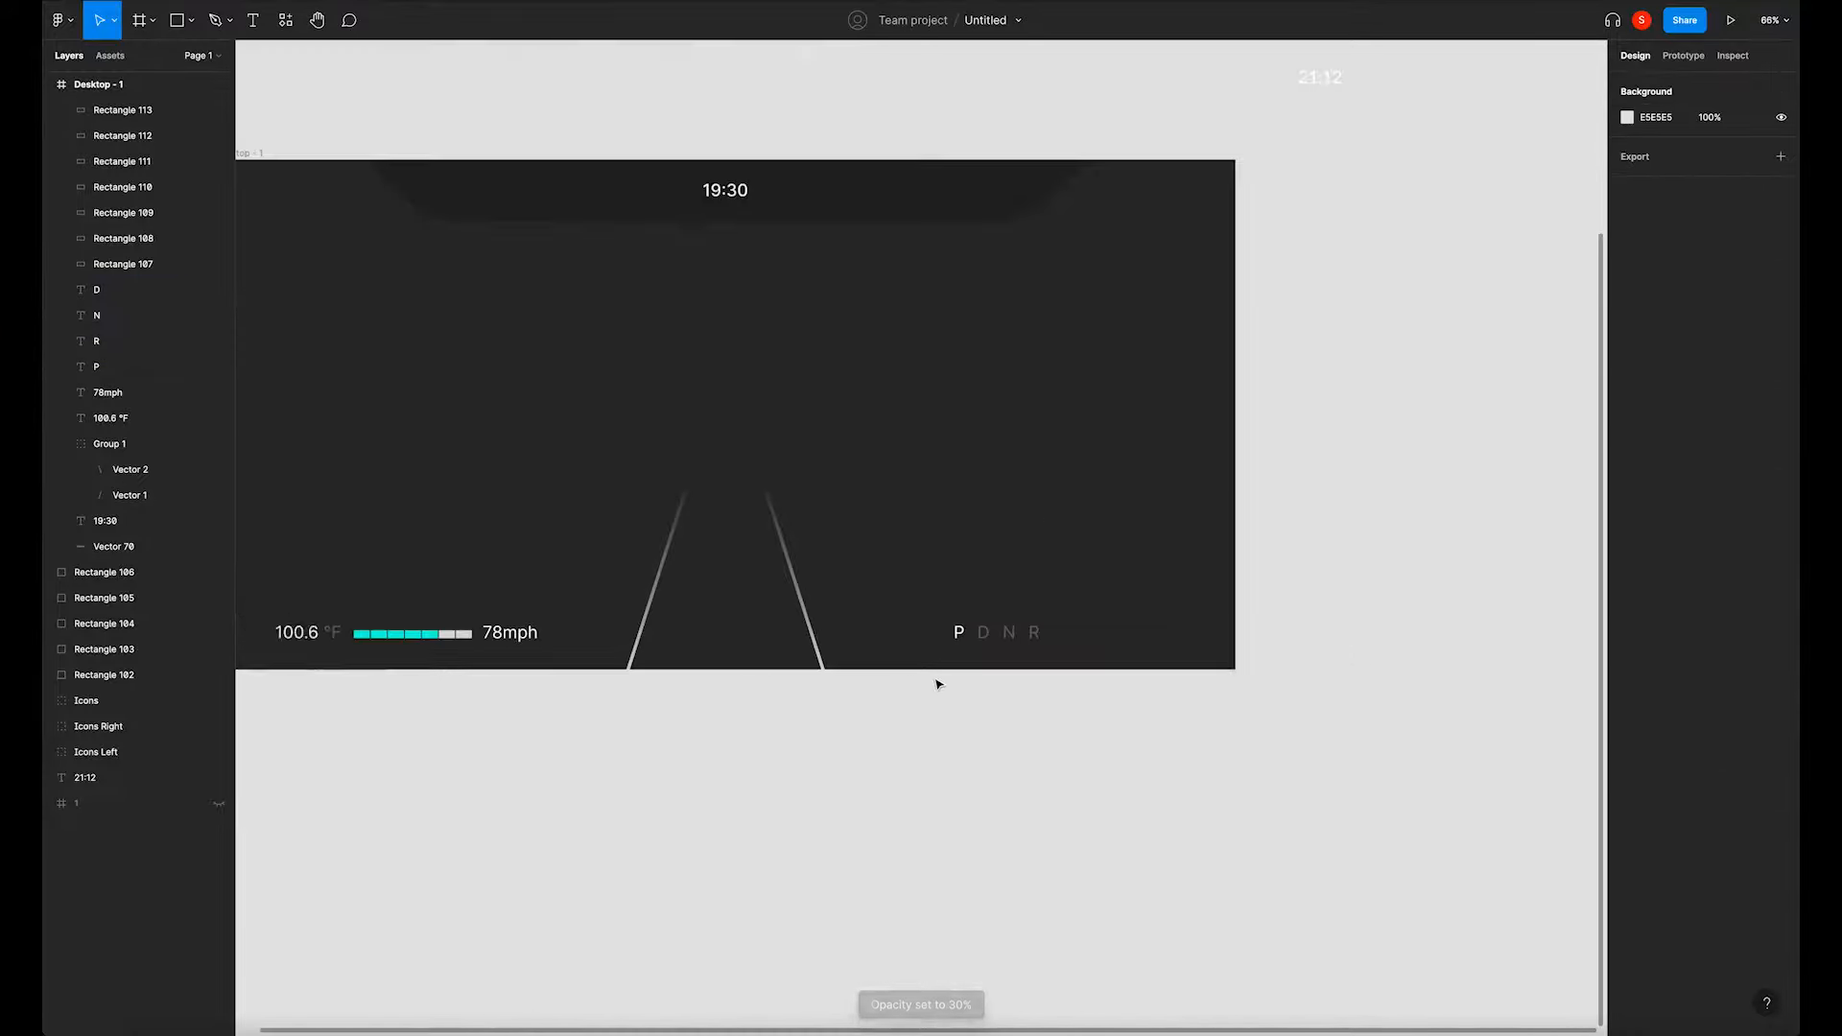
{"action": "scroll", "coordinate": [1038, 765], "scroll_direction": "up", "scroll_amount": 3}
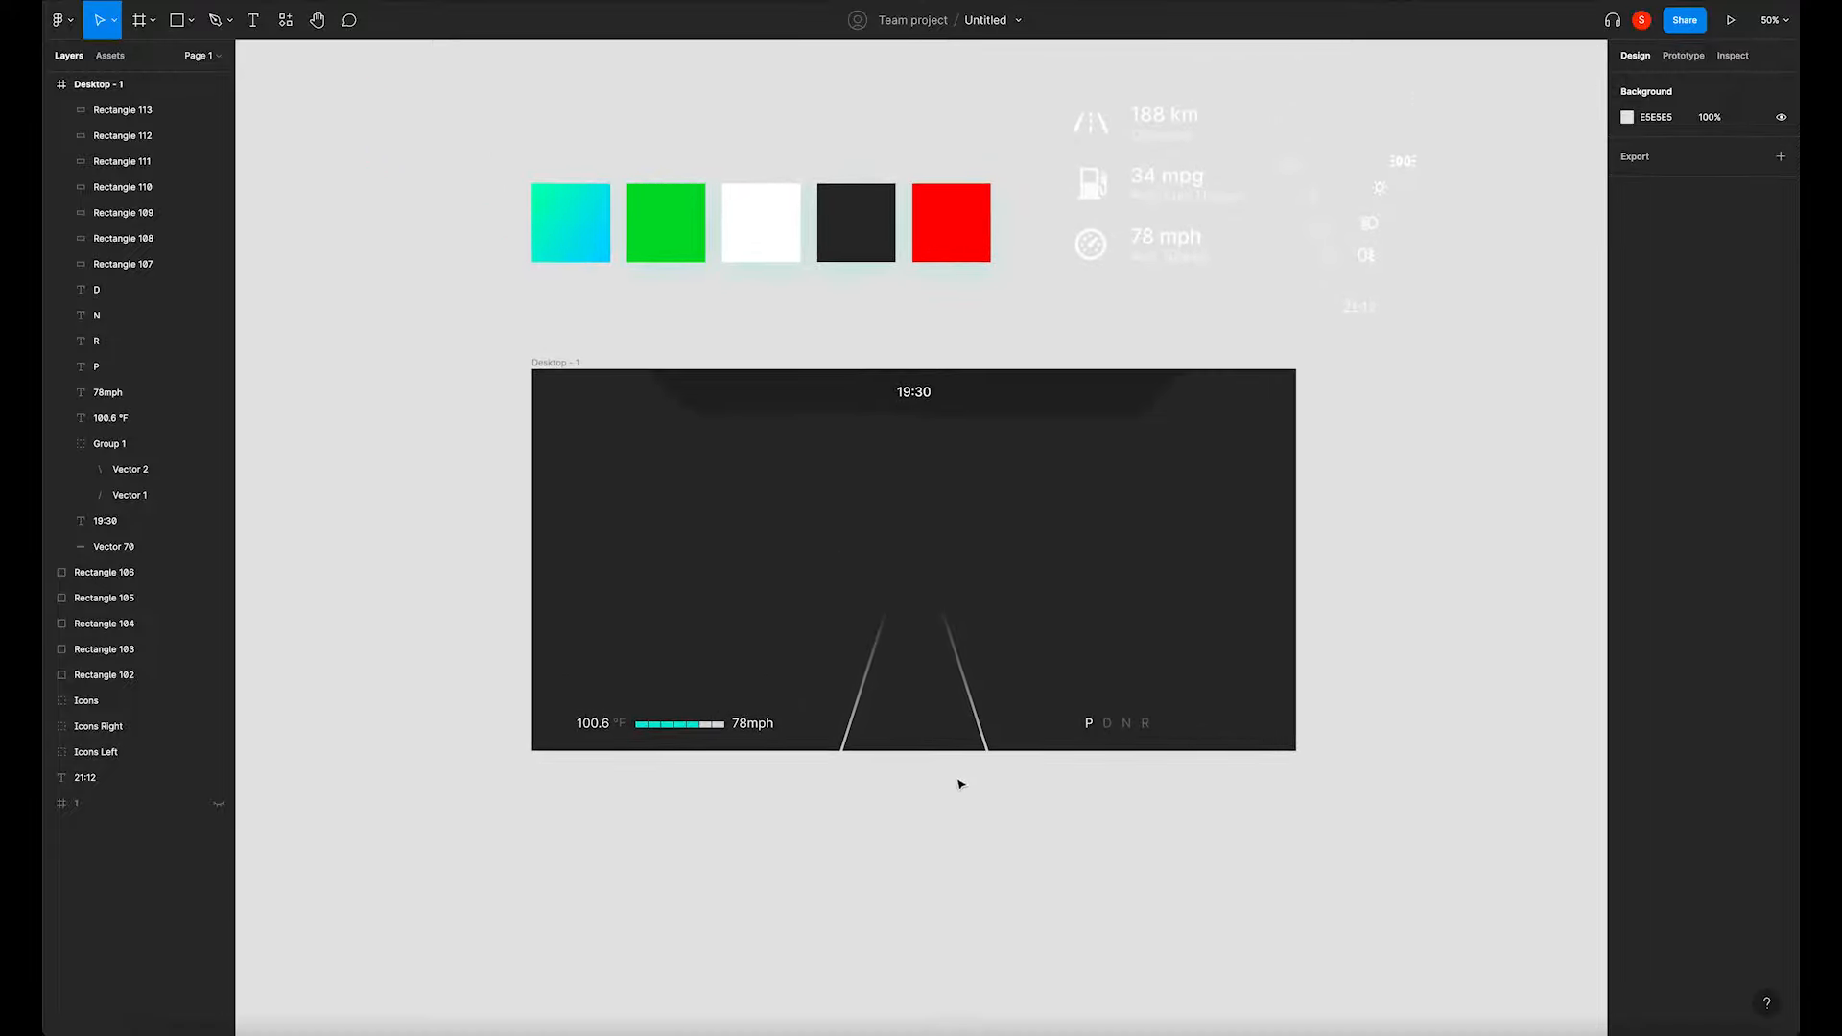
{"action": "scroll", "coordinate": [1031, 635], "scroll_direction": "up", "scroll_amount": 2}
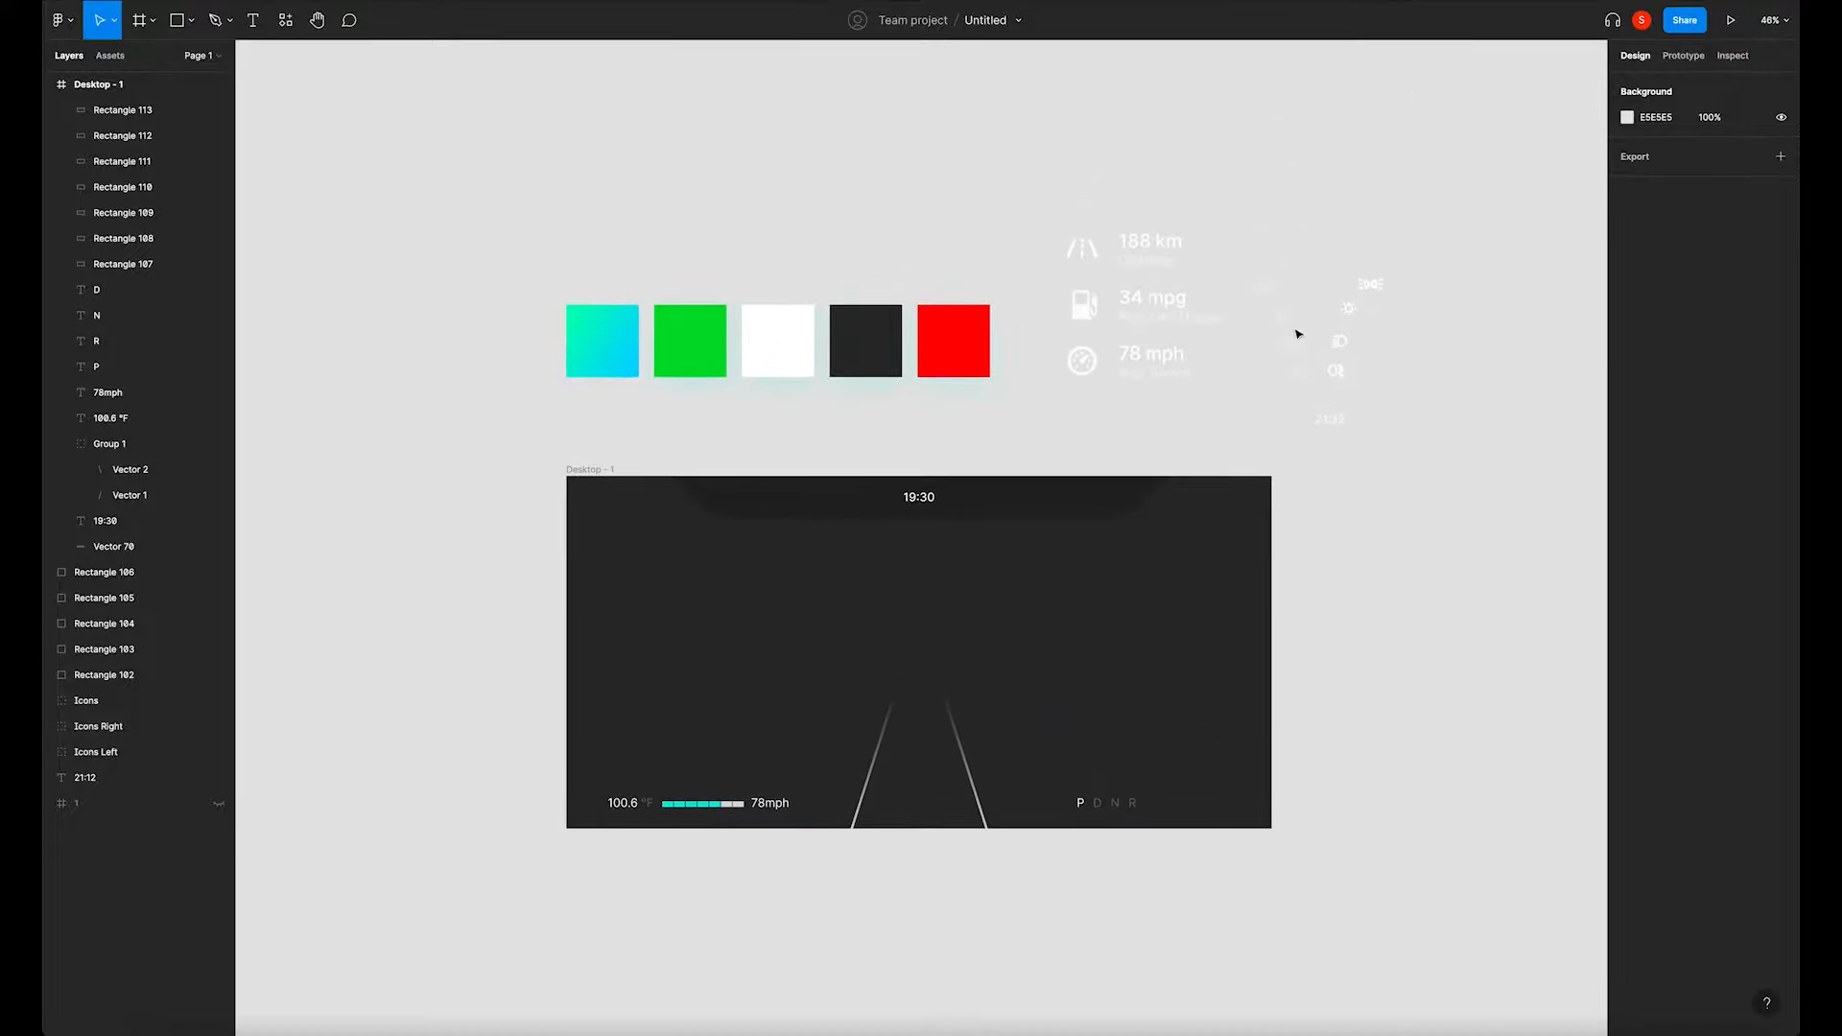
{"action": "left_click", "coordinate": [1296, 335]}
{"action": "left_click_drag", "start_coordinate": [1288, 312], "coordinate": [1220, 538]}
{"action": "left_click", "coordinate": [1352, 318]}
{"action": "left_click_drag", "start_coordinate": [1352, 318], "coordinate": [619, 557]}
{"action": "left_click_drag", "start_coordinate": [1198, 674], "coordinate": [1236, 501]}
Set the fill opacity of the Icons Right group to 100%.
{"action": "left_click", "coordinate": [1722, 500]}
{"action": "type", "text": "100"}
{"action": "key", "text": "Return"}
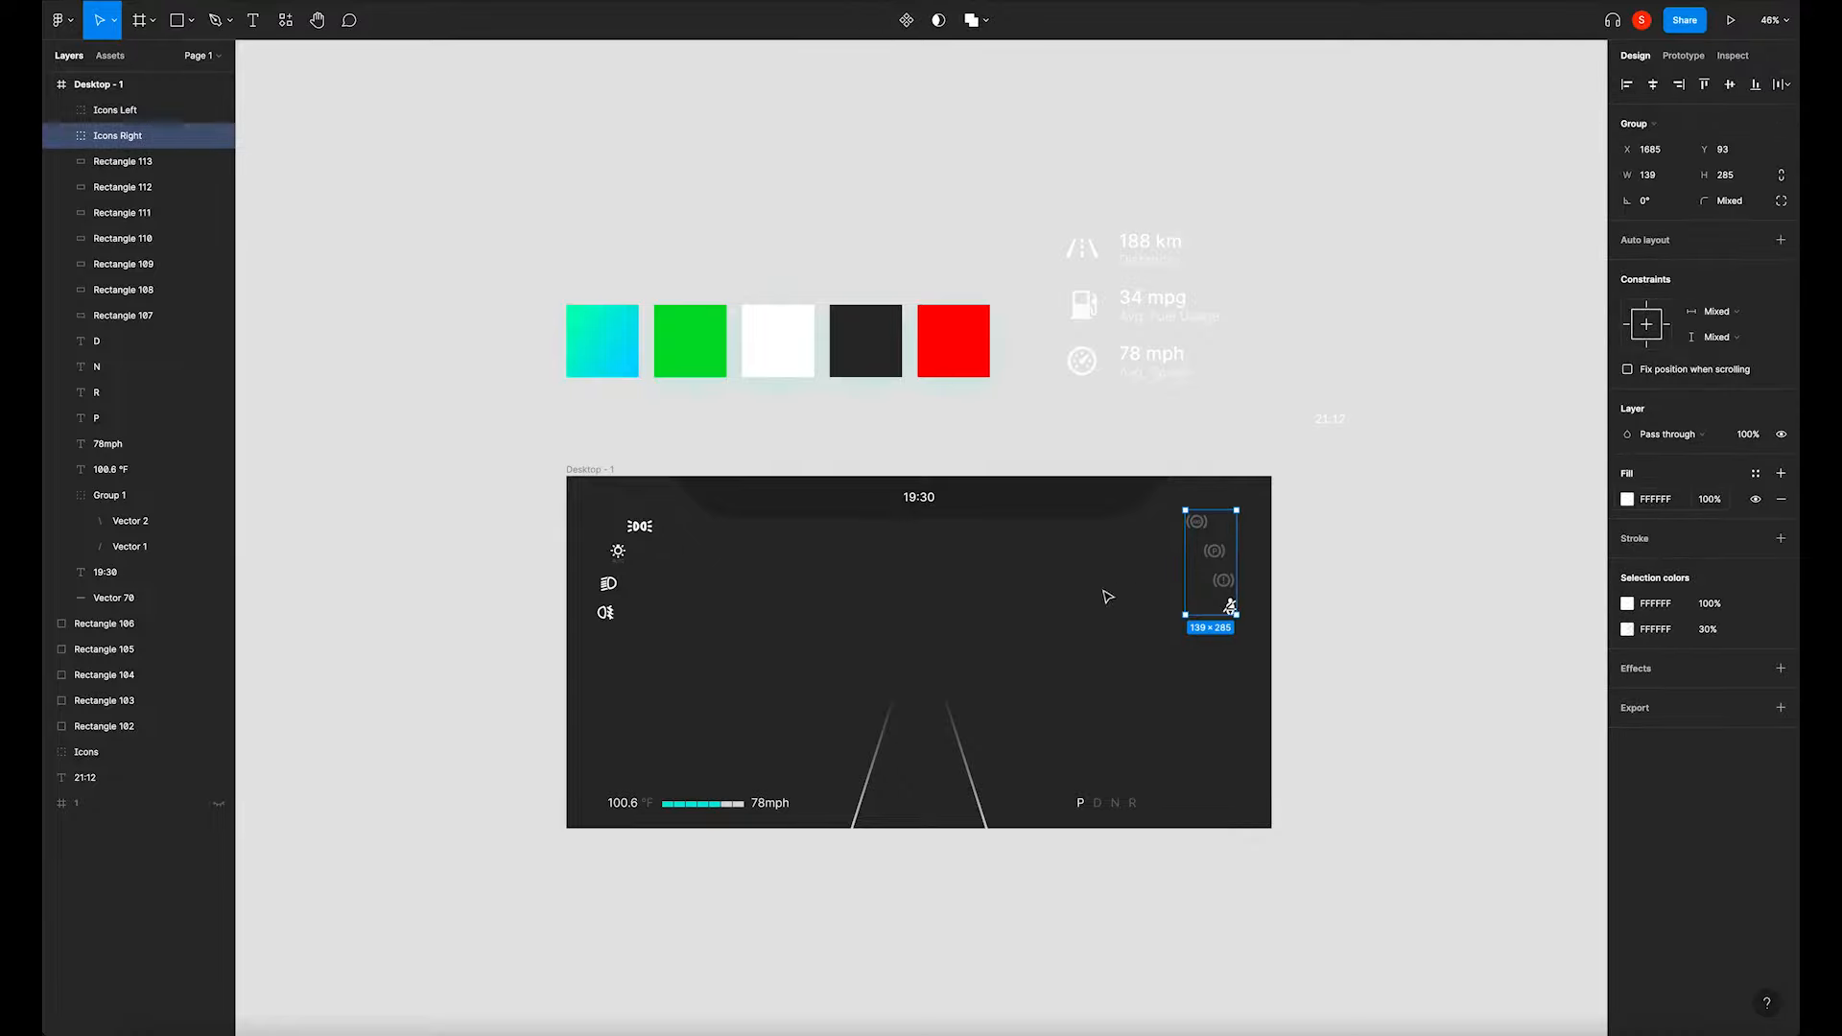
Raise the white colour of the ABS, Park and Brake icons from the Icons Right group to 100% opacity.
{"action": "double_click", "coordinate": [1223, 581]}
{"action": "left_click", "coordinate": [1215, 551], "text": "shift"}
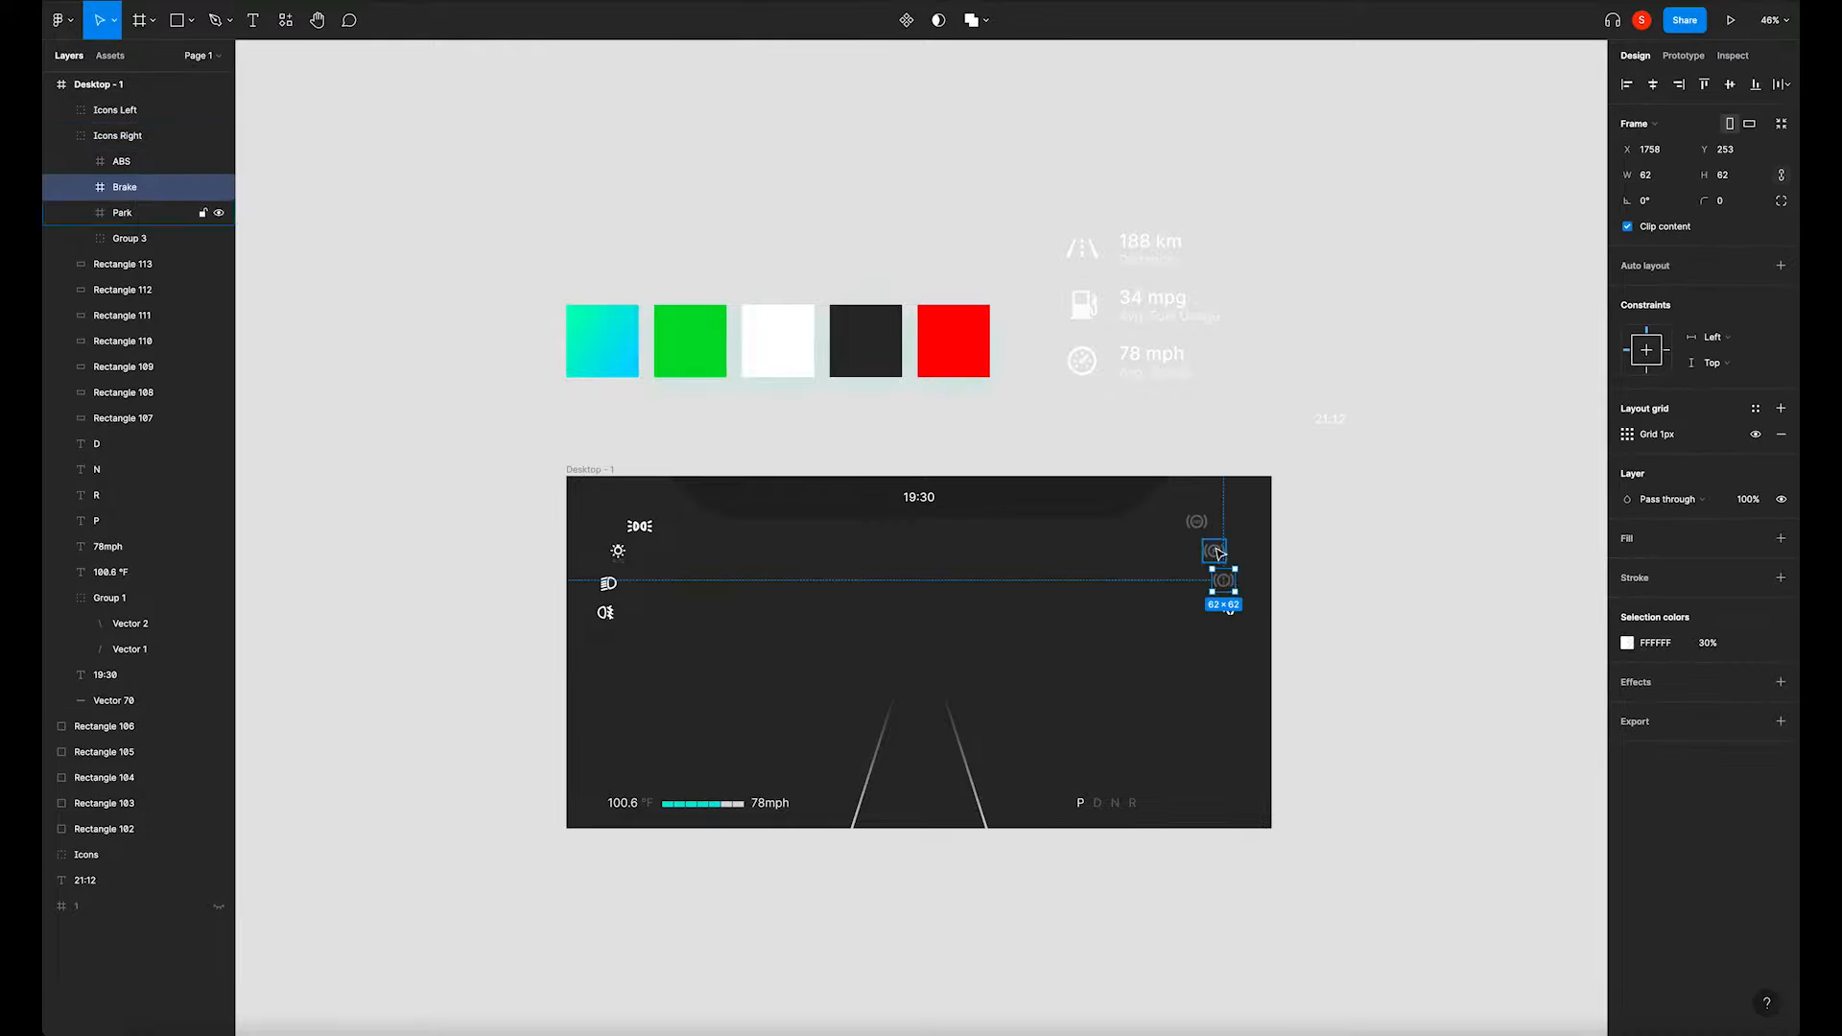
{"action": "left_click", "coordinate": [1197, 522], "text": "shift"}
{"action": "key", "text": "shift+Return"}
{"action": "left_click", "coordinate": [1714, 631]}
{"action": "type", "text": "100"}
{"action": "key", "text": "Return"}
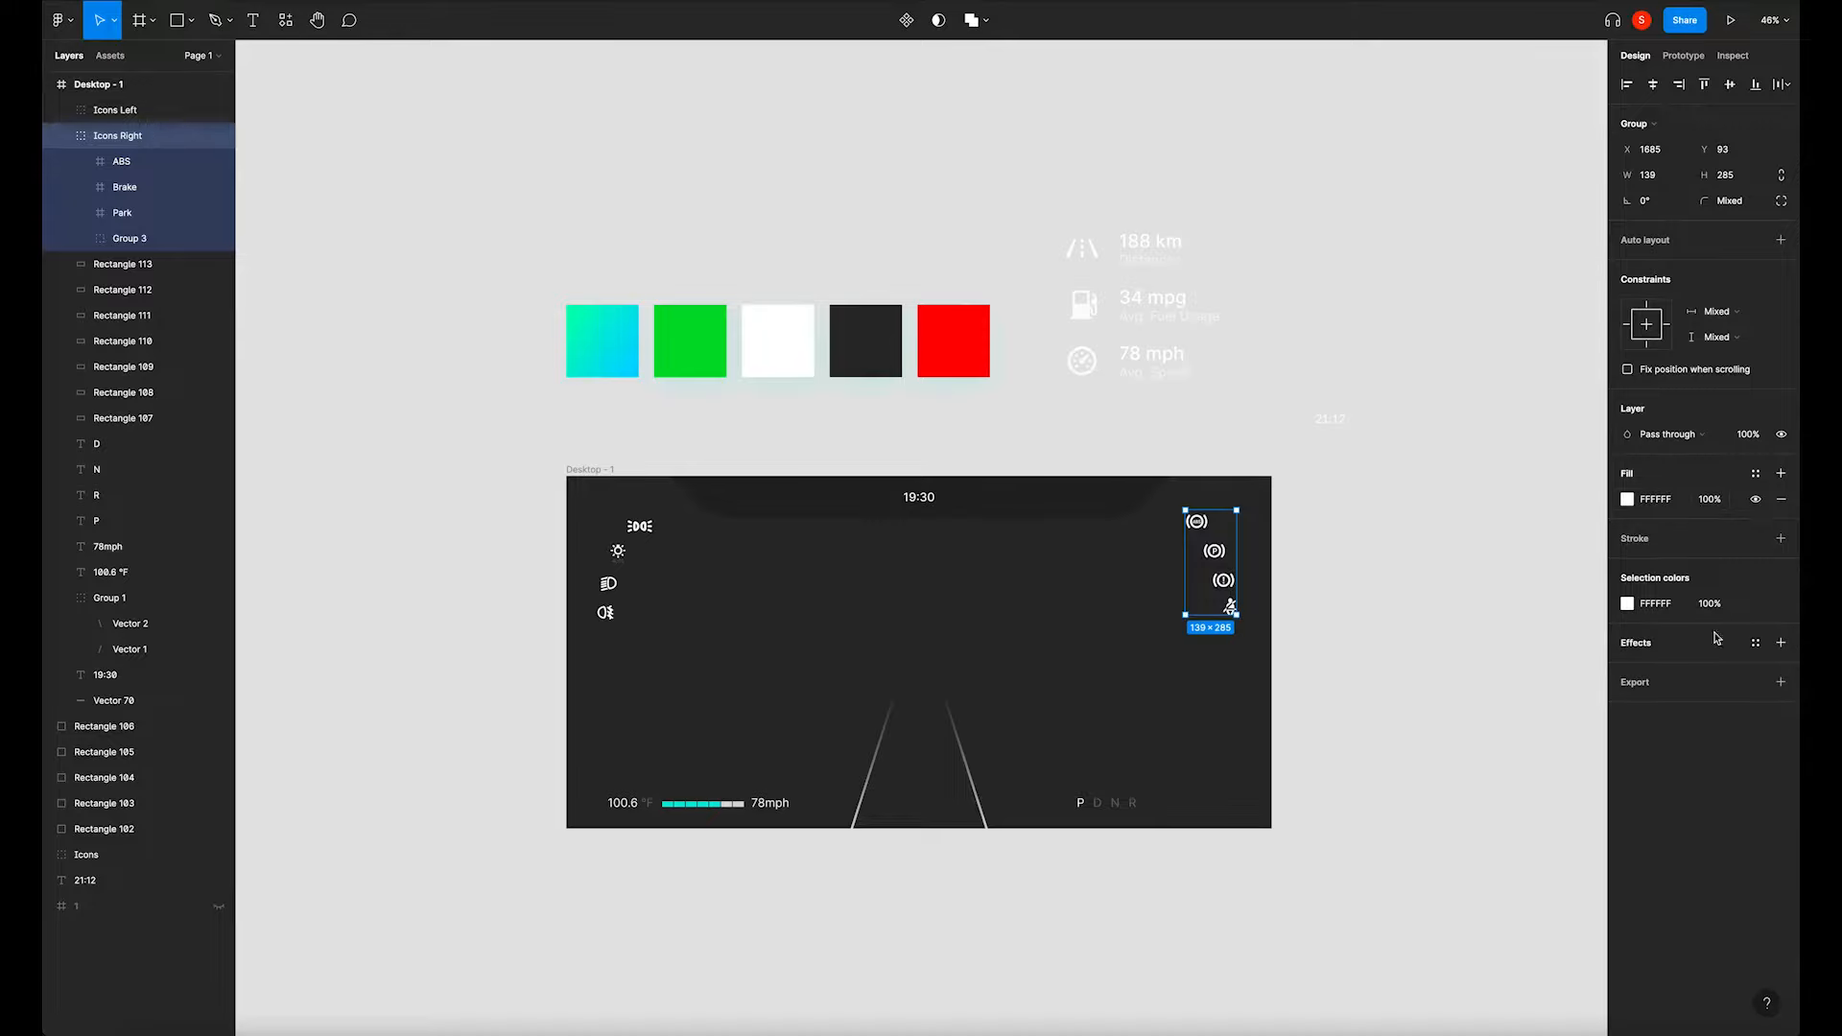
{"action": "left_click", "coordinate": [1020, 637]}
Recolour the Lights and Low beam headlights icons with the green 32D74B sampled from the green swatch.
{"action": "double_click", "coordinate": [618, 553]}
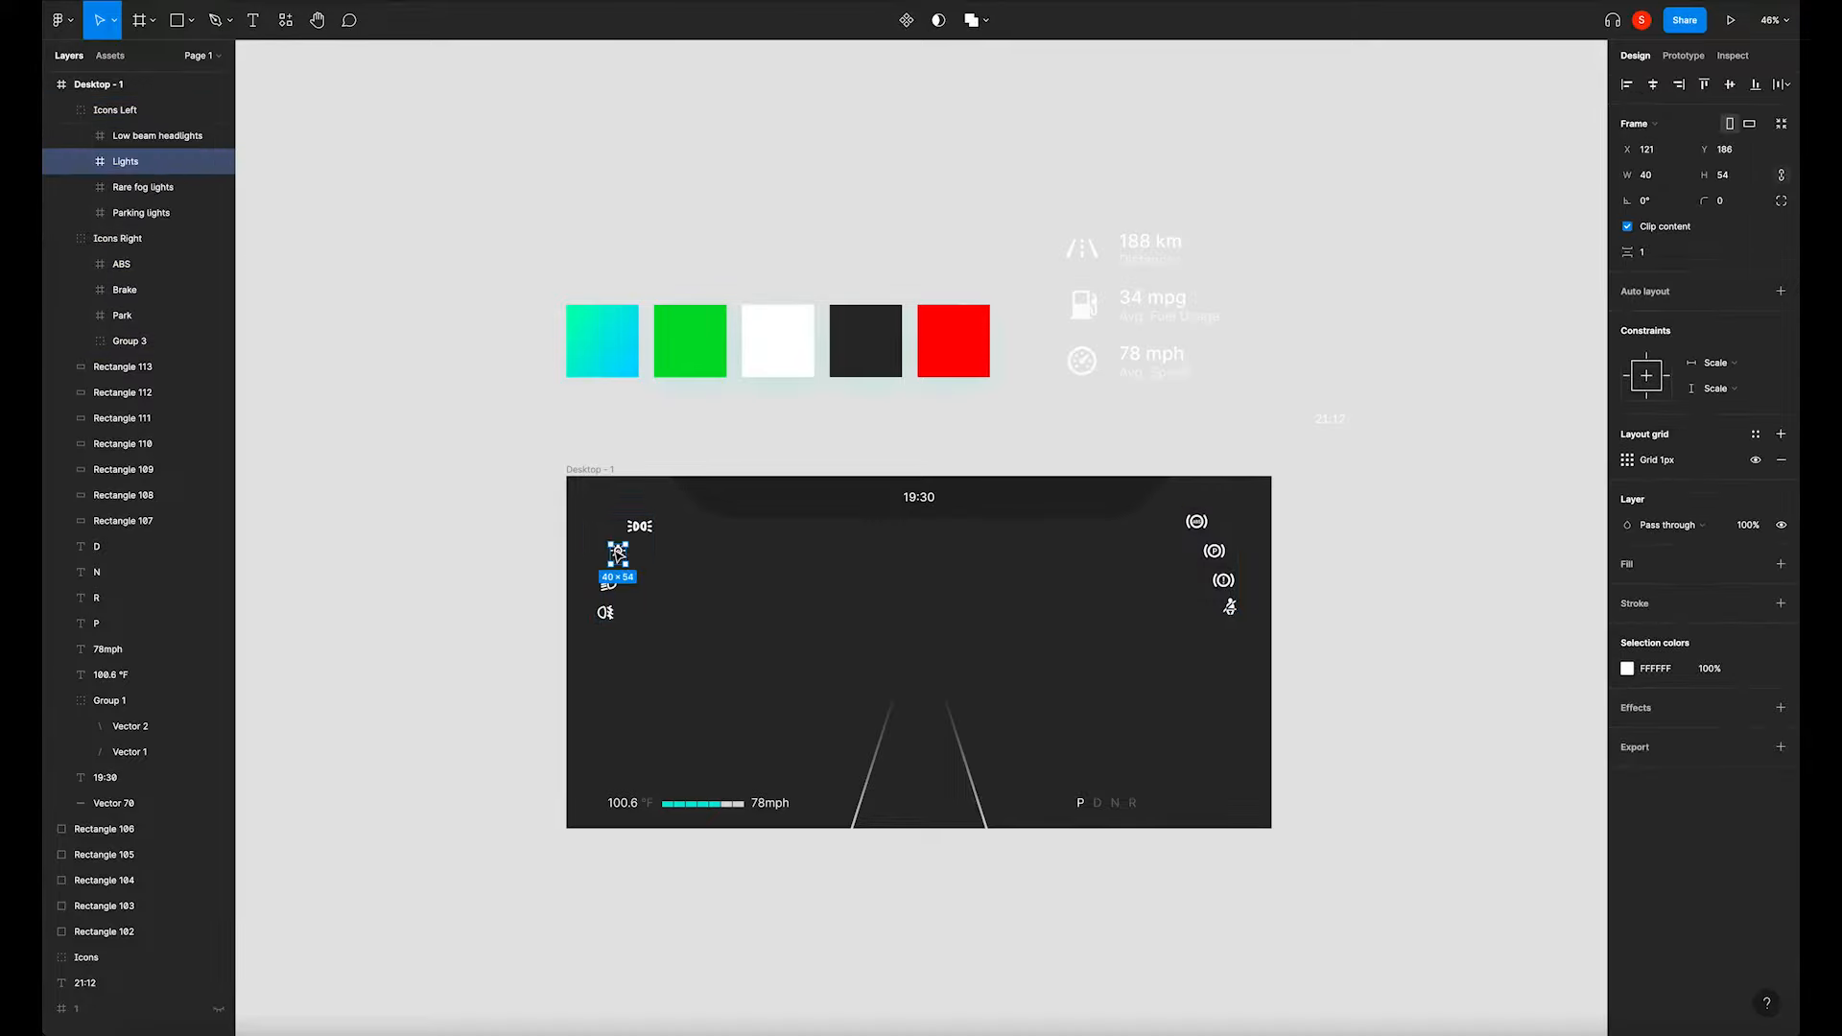
{"action": "left_click", "coordinate": [608, 582], "text": "shift"}
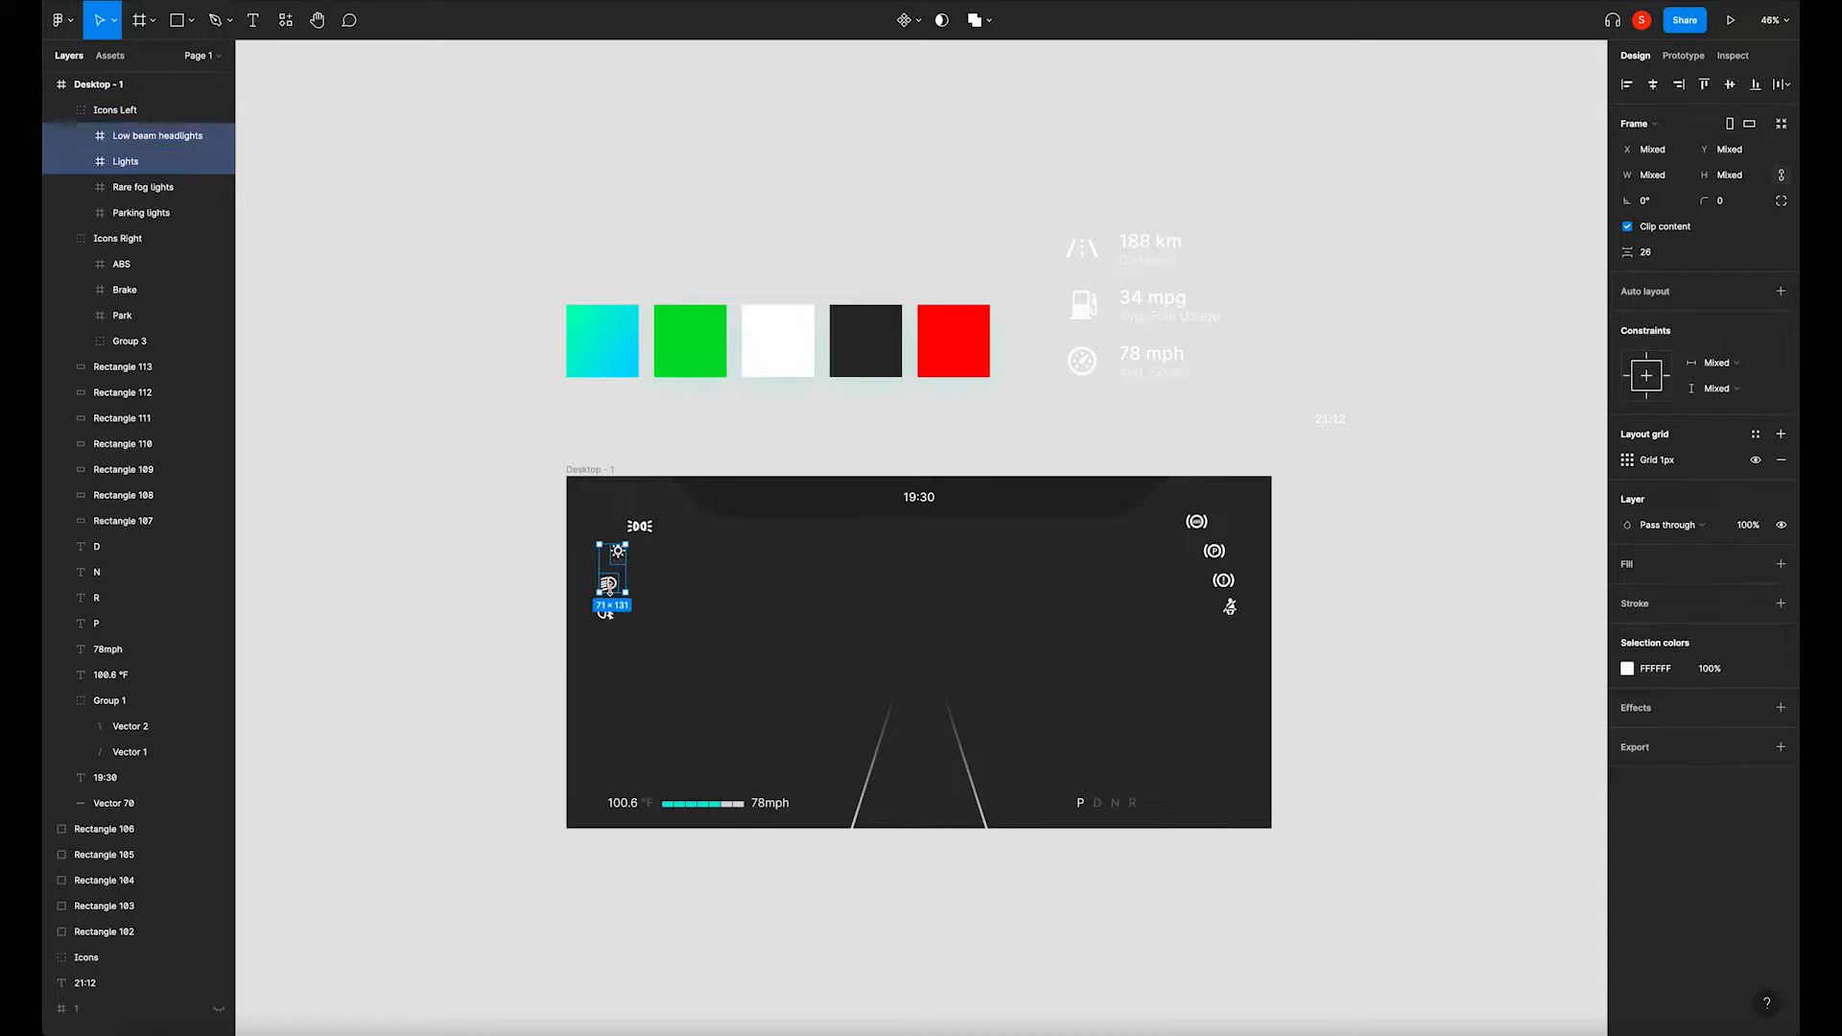
{"action": "key", "text": "i"}
{"action": "left_click", "coordinate": [683, 344]}
{"action": "key", "text": "ctrl+z"}
{"action": "left_click", "coordinate": [1627, 669]}
{"action": "left_click", "coordinate": [1437, 856]}
{"action": "left_click", "coordinate": [710, 341]}
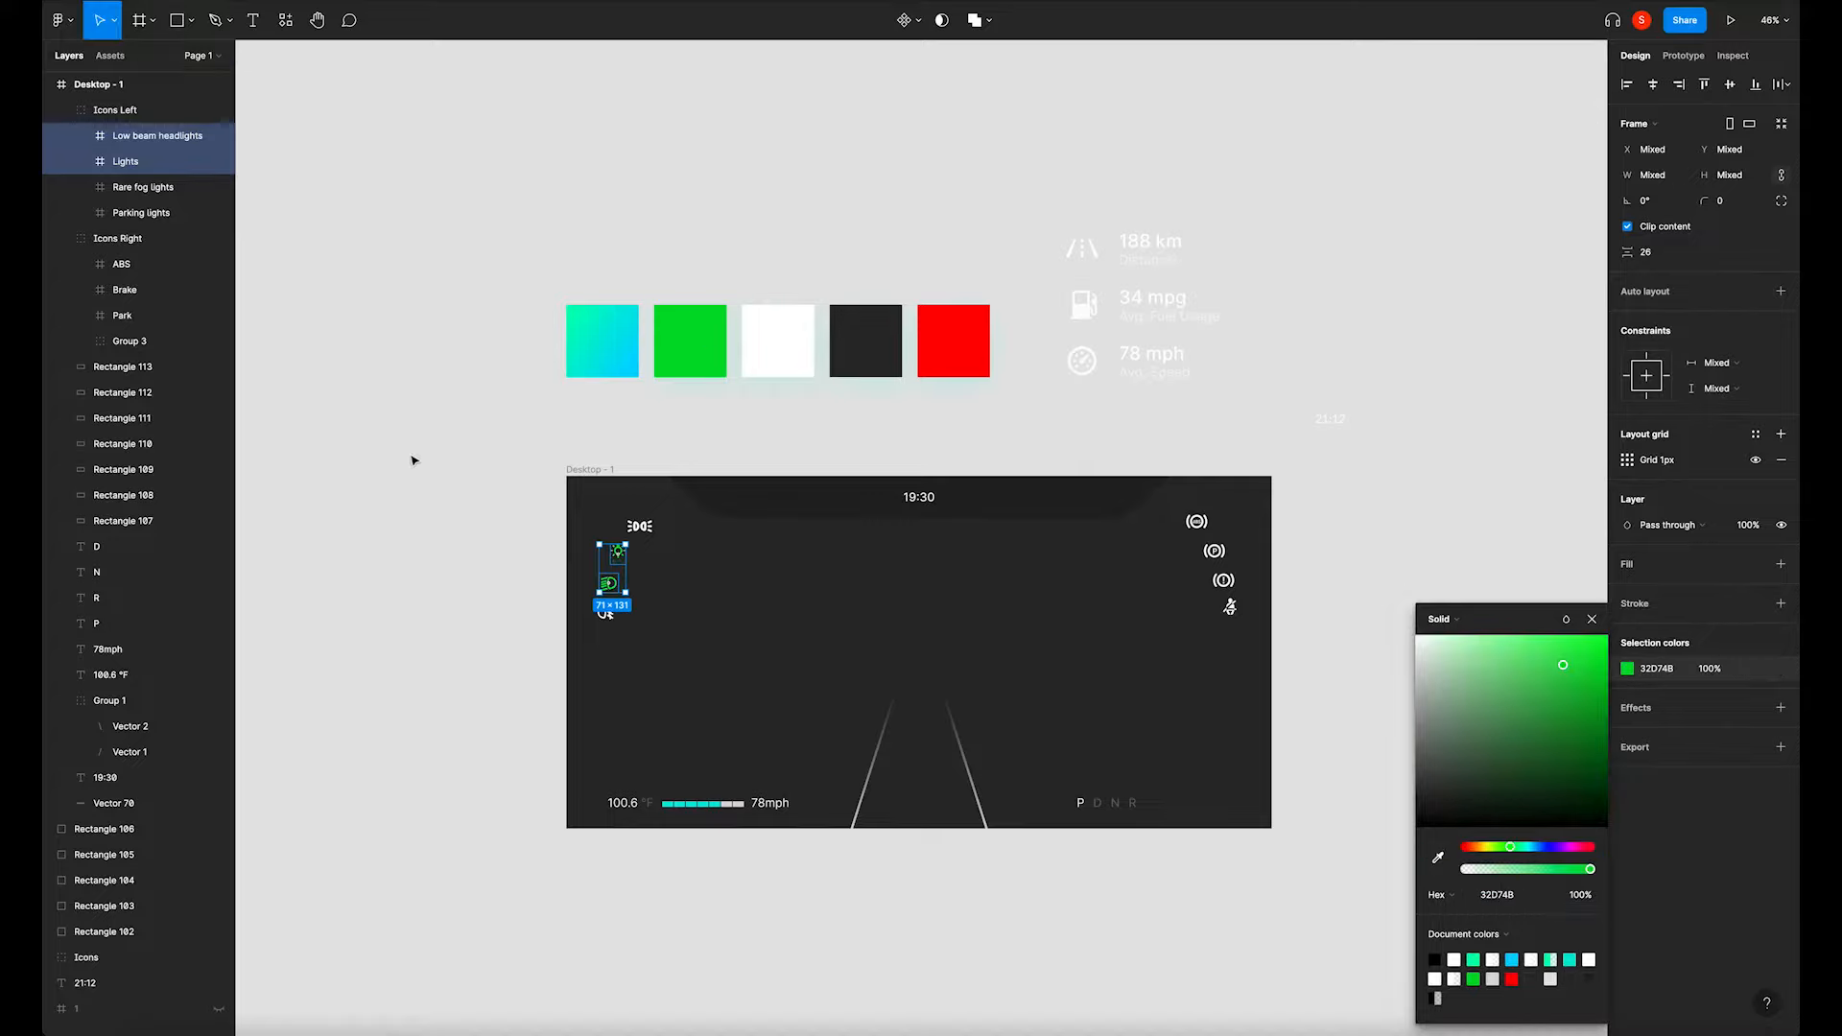
{"action": "left_click", "coordinate": [412, 460]}
Recolour the seat belt icon in the right icon group with the green sampled from the green swatch.
{"action": "double_click", "coordinate": [1231, 610]}
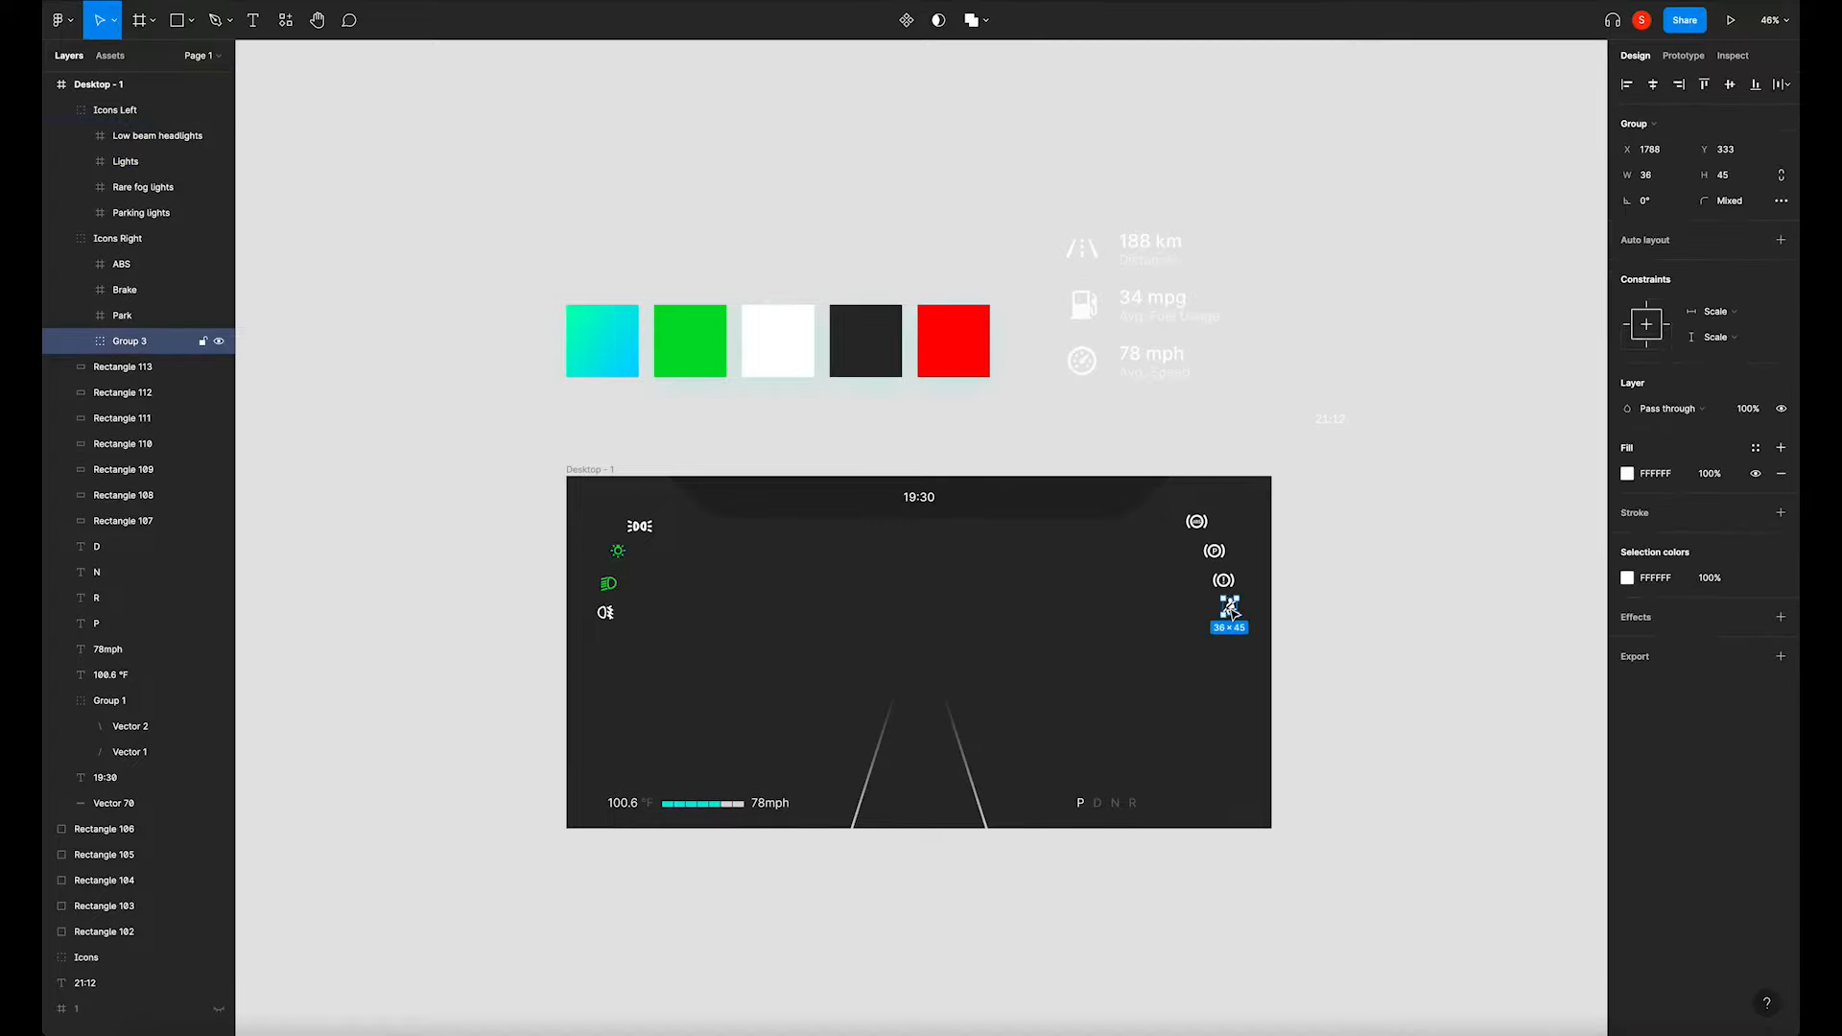
{"action": "key", "text": "i"}
{"action": "left_click", "coordinate": [707, 342]}
{"action": "left_click", "coordinate": [792, 441]}
Place a copy of the green Low beam headlights icon in the top bar to the left of the 19:30 clock.
{"action": "left_click", "coordinate": [639, 554]}
{"action": "left_click", "coordinate": [608, 583]}
{"action": "left_click_drag", "start_coordinate": [608, 583], "coordinate": [757, 501]}
{"action": "left_click", "coordinate": [838, 445]}
Draw a circle about 170 × 170 with the Ellipse tool, centred above the road lines.
{"action": "scroll", "coordinate": [838, 444], "scroll_direction": "down", "scroll_amount": 3}
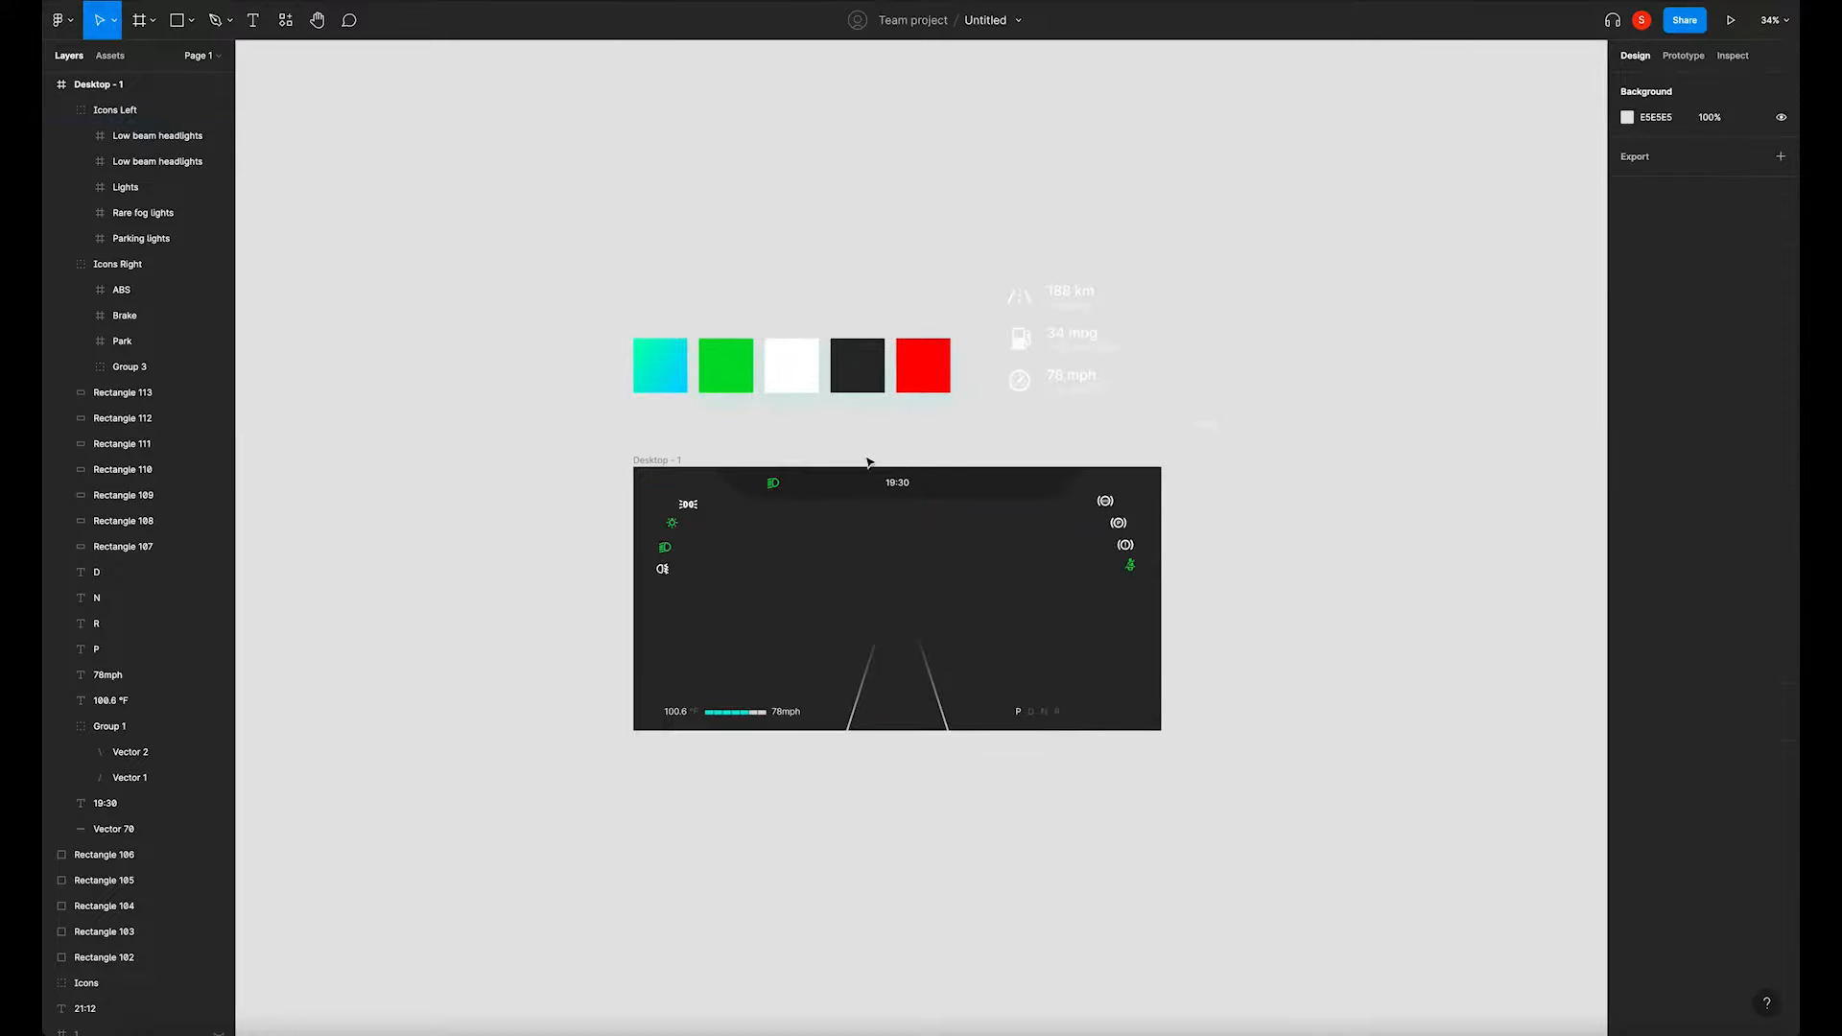
{"action": "scroll", "coordinate": [863, 472], "scroll_direction": "up", "scroll_amount": 3}
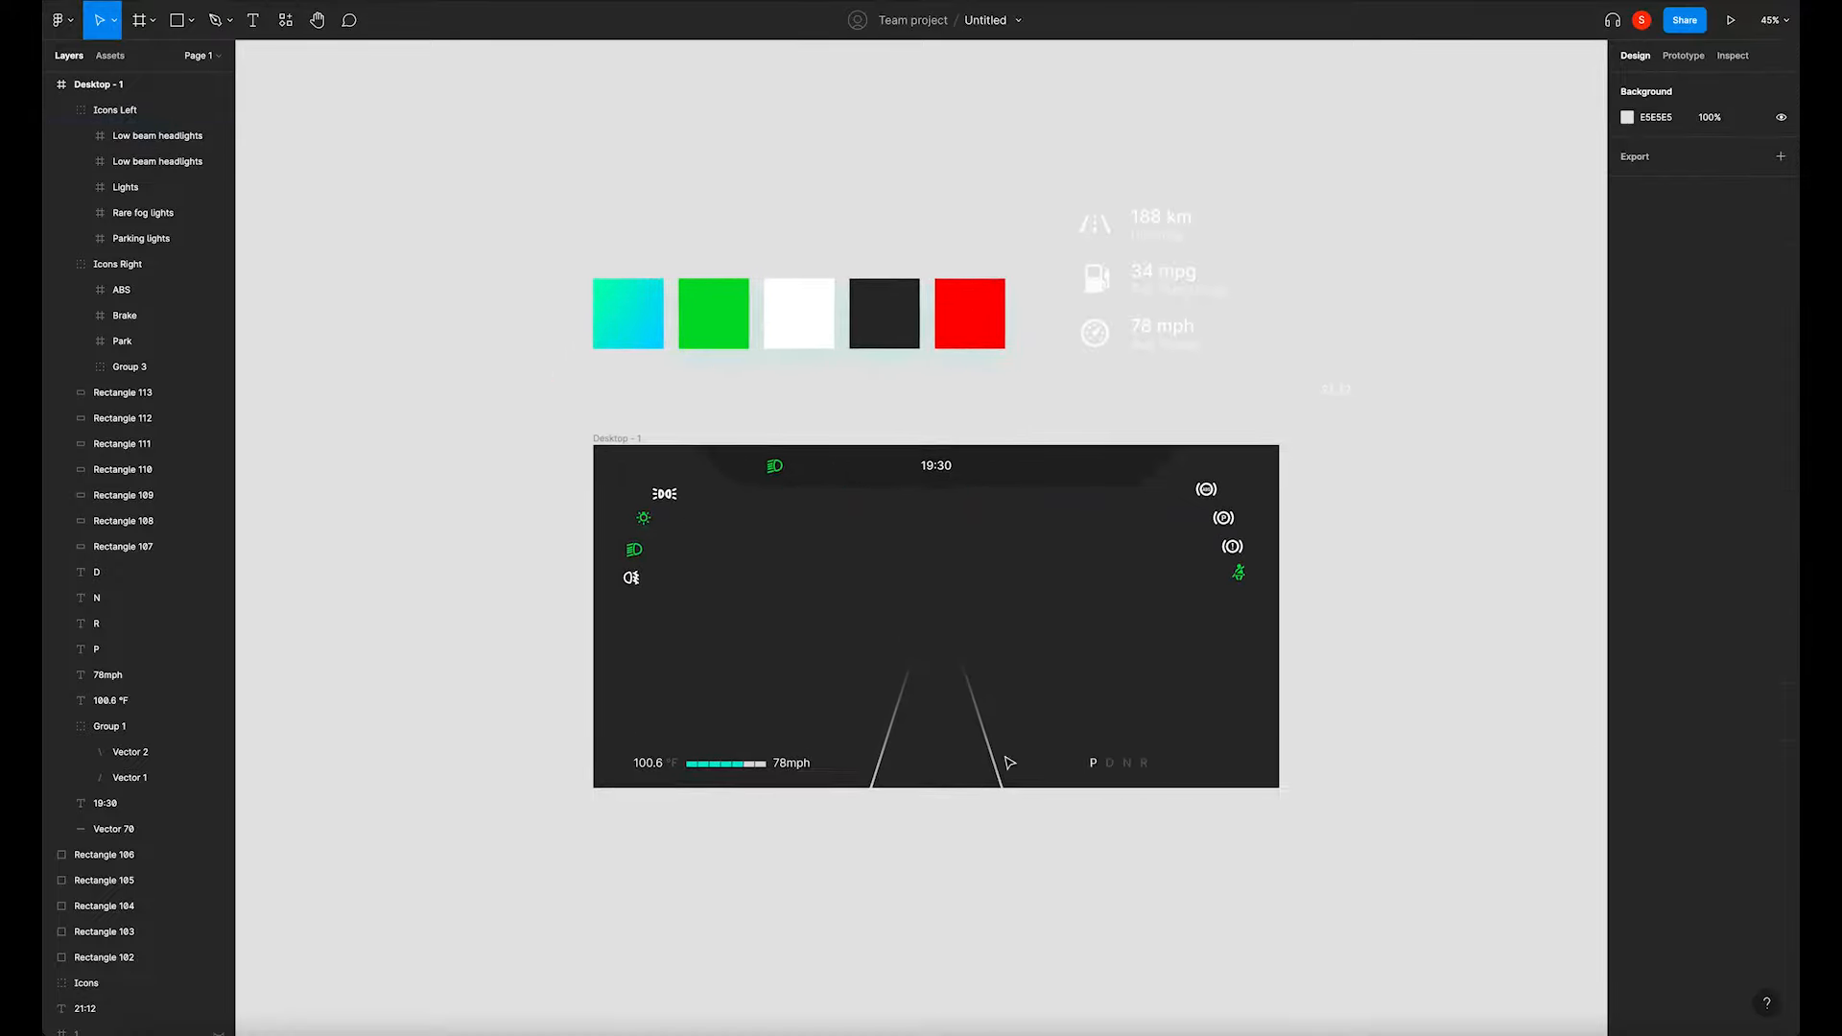
{"action": "left_click", "coordinate": [191, 20]}
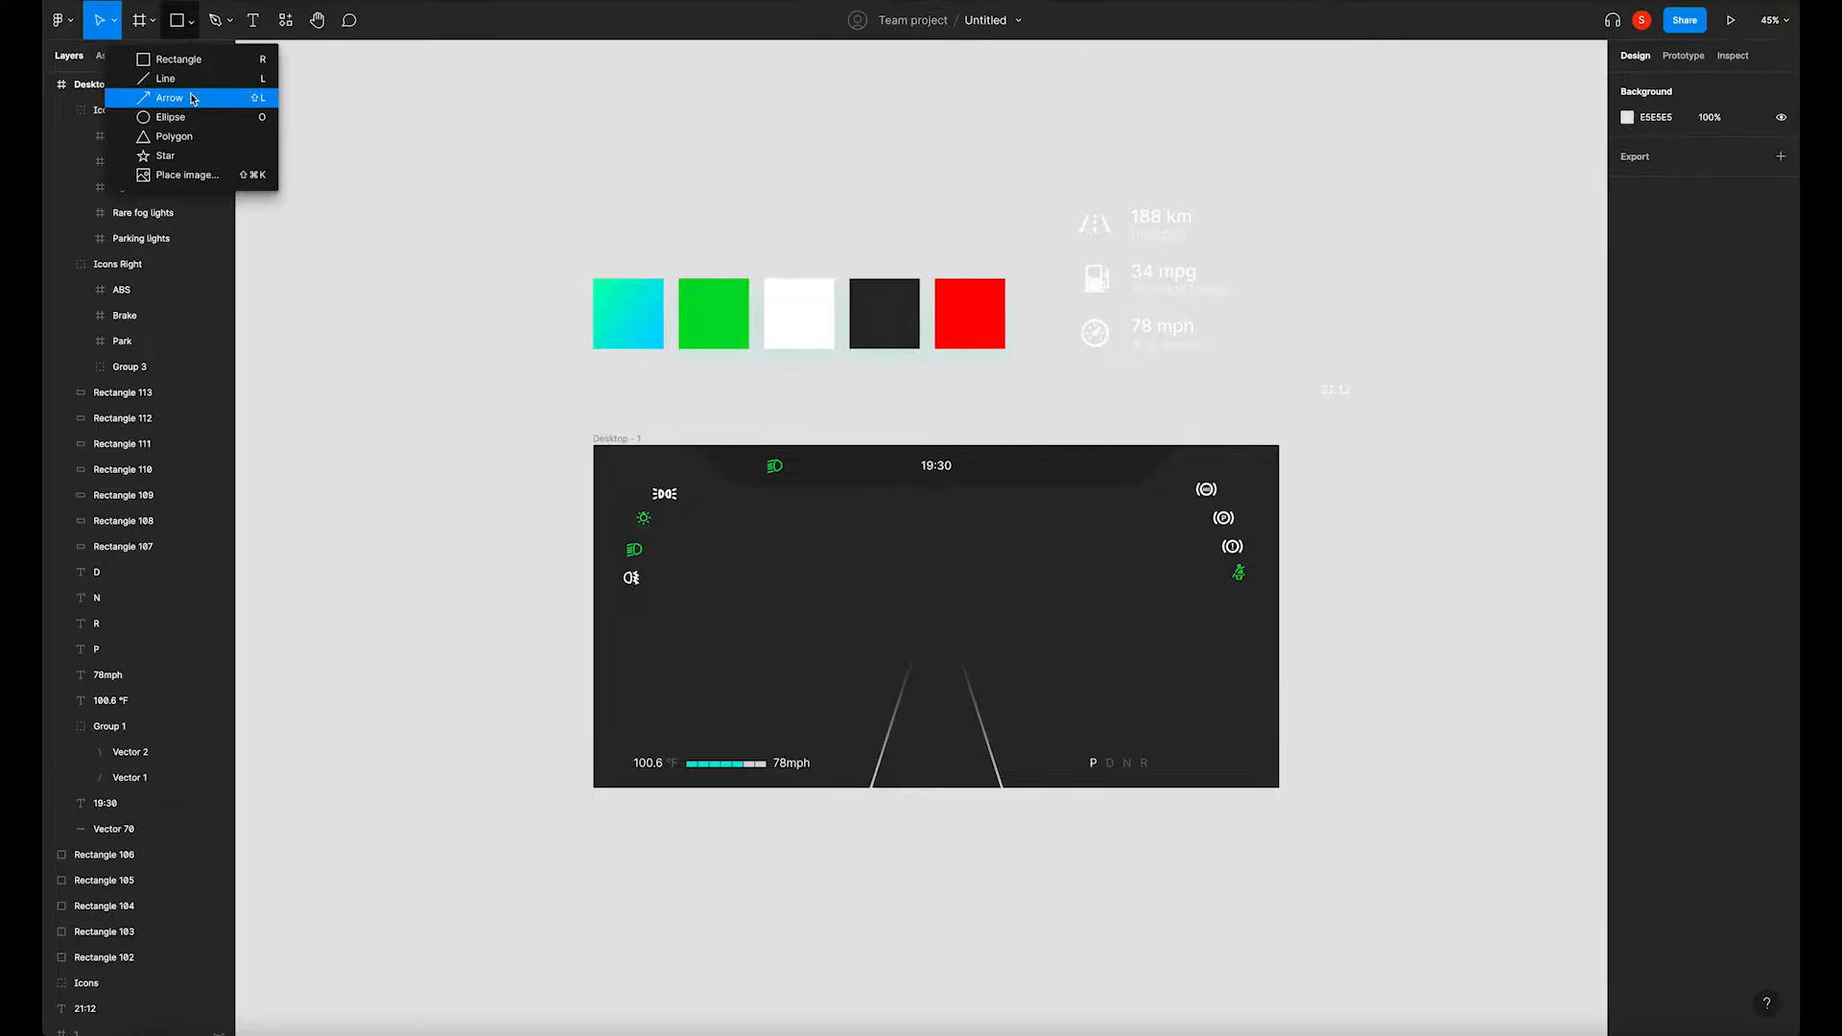
{"action": "left_click", "coordinate": [190, 117]}
{"action": "left_click_drag", "start_coordinate": [911, 576], "coordinate": [938, 613]}
Resize the circle to 130 × 130 and move it to X 904, Y 415 above the road lines.
{"action": "scroll", "coordinate": [945, 606], "scroll_direction": "up", "scroll_amount": 5}
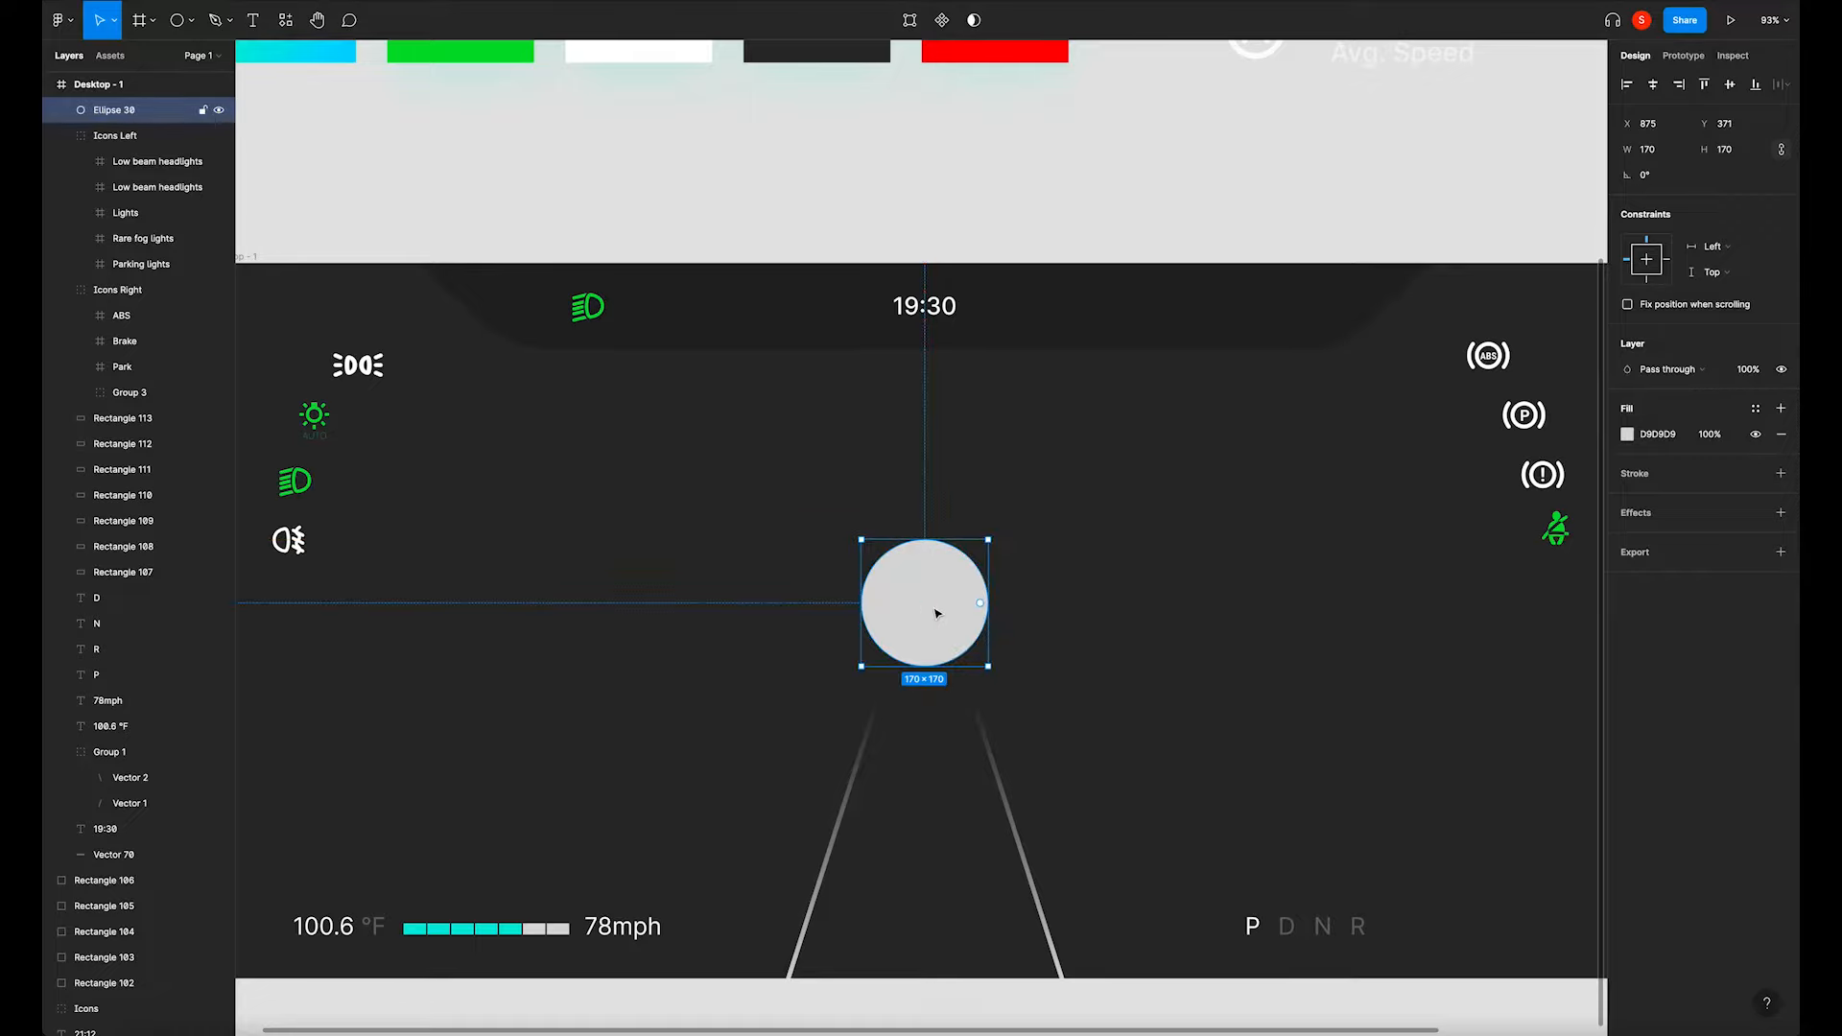
{"action": "left_click", "coordinate": [1660, 153]}
{"action": "key", "text": "Return"}
{"action": "left_click_drag", "start_coordinate": [919, 595], "coordinate": [944, 637]}
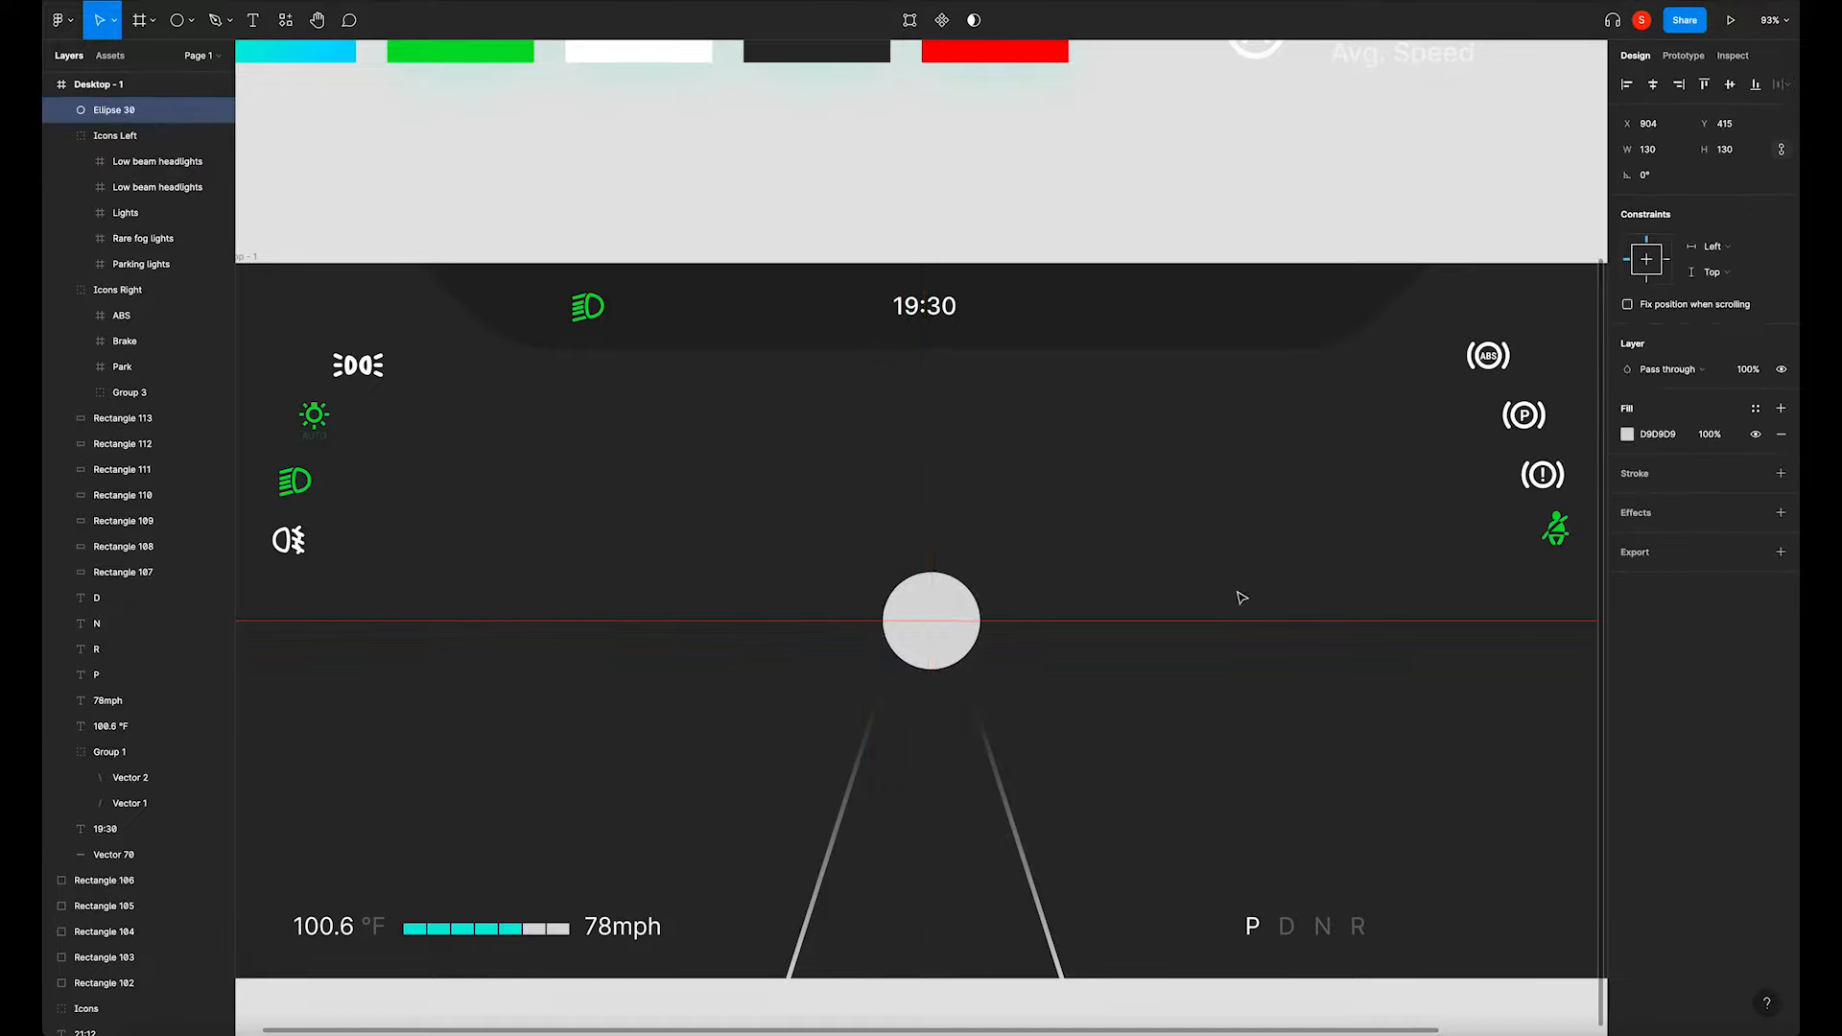
Add a stroke to the circle in the red FF0000 sampled from the red swatch.
{"action": "left_click", "coordinate": [1754, 474]}
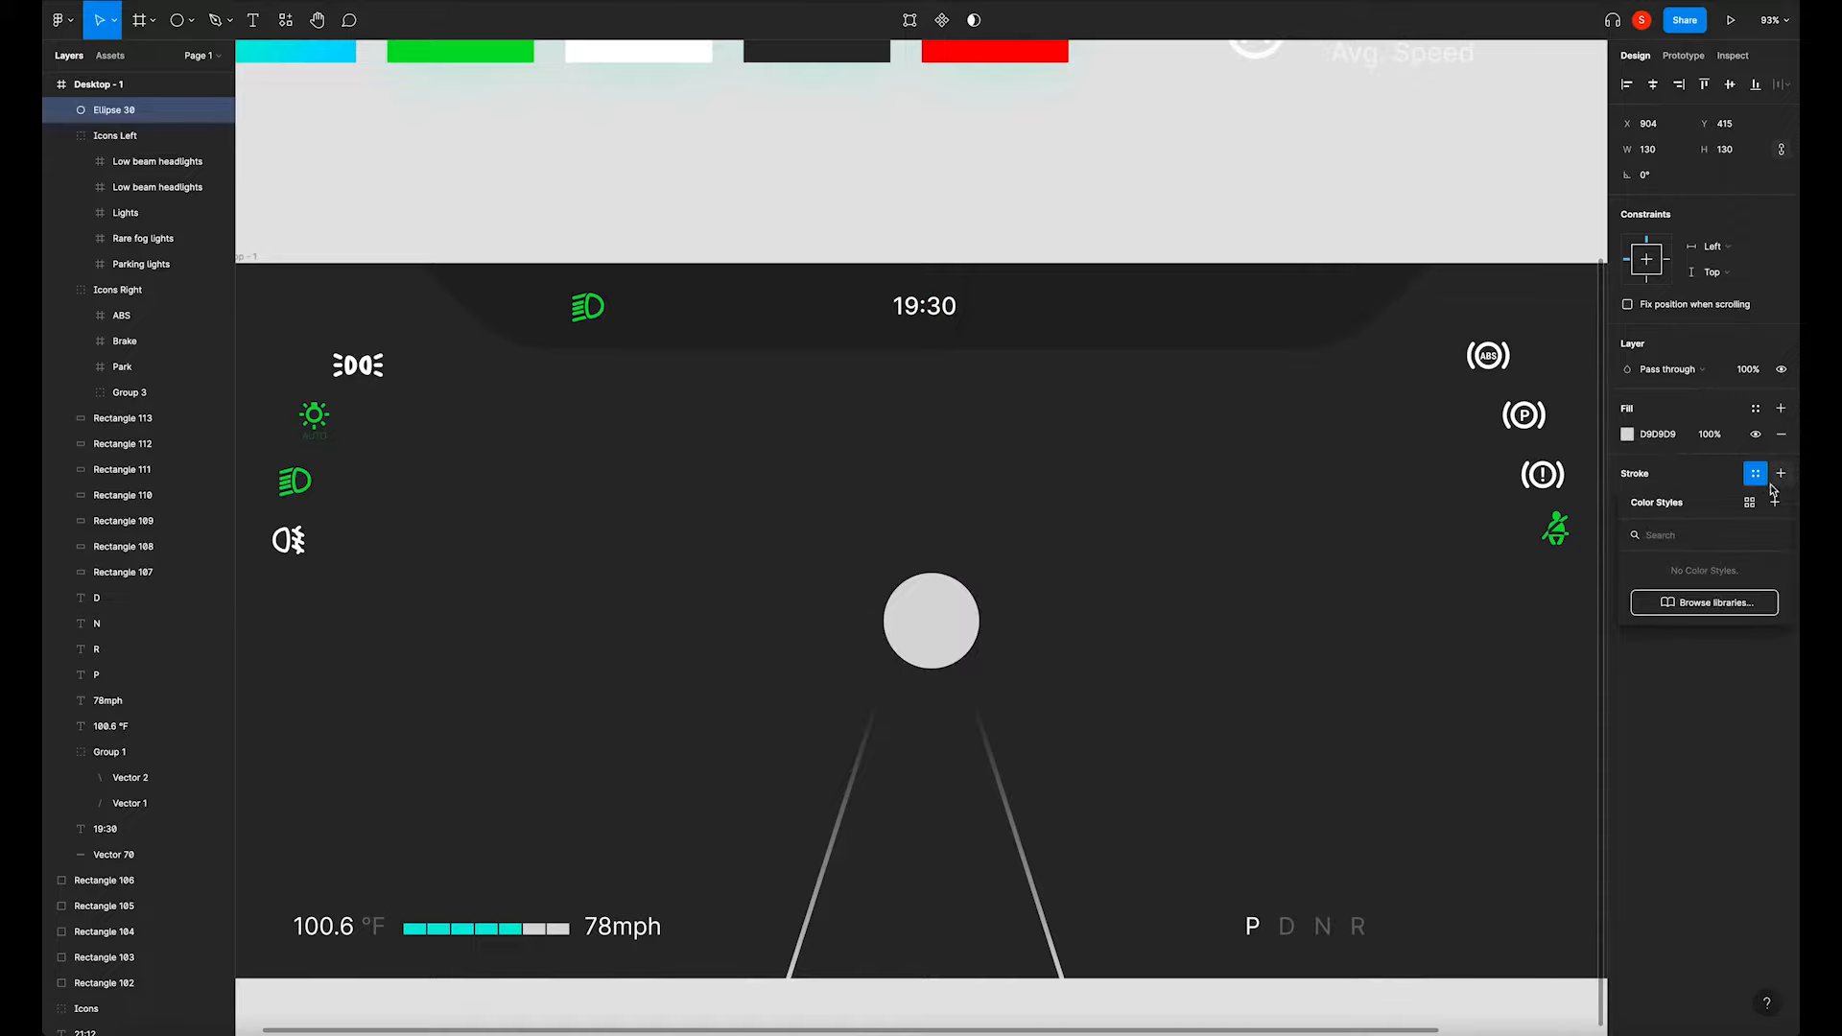
{"action": "left_click", "coordinate": [1782, 475]}
{"action": "left_click", "coordinate": [1627, 498]}
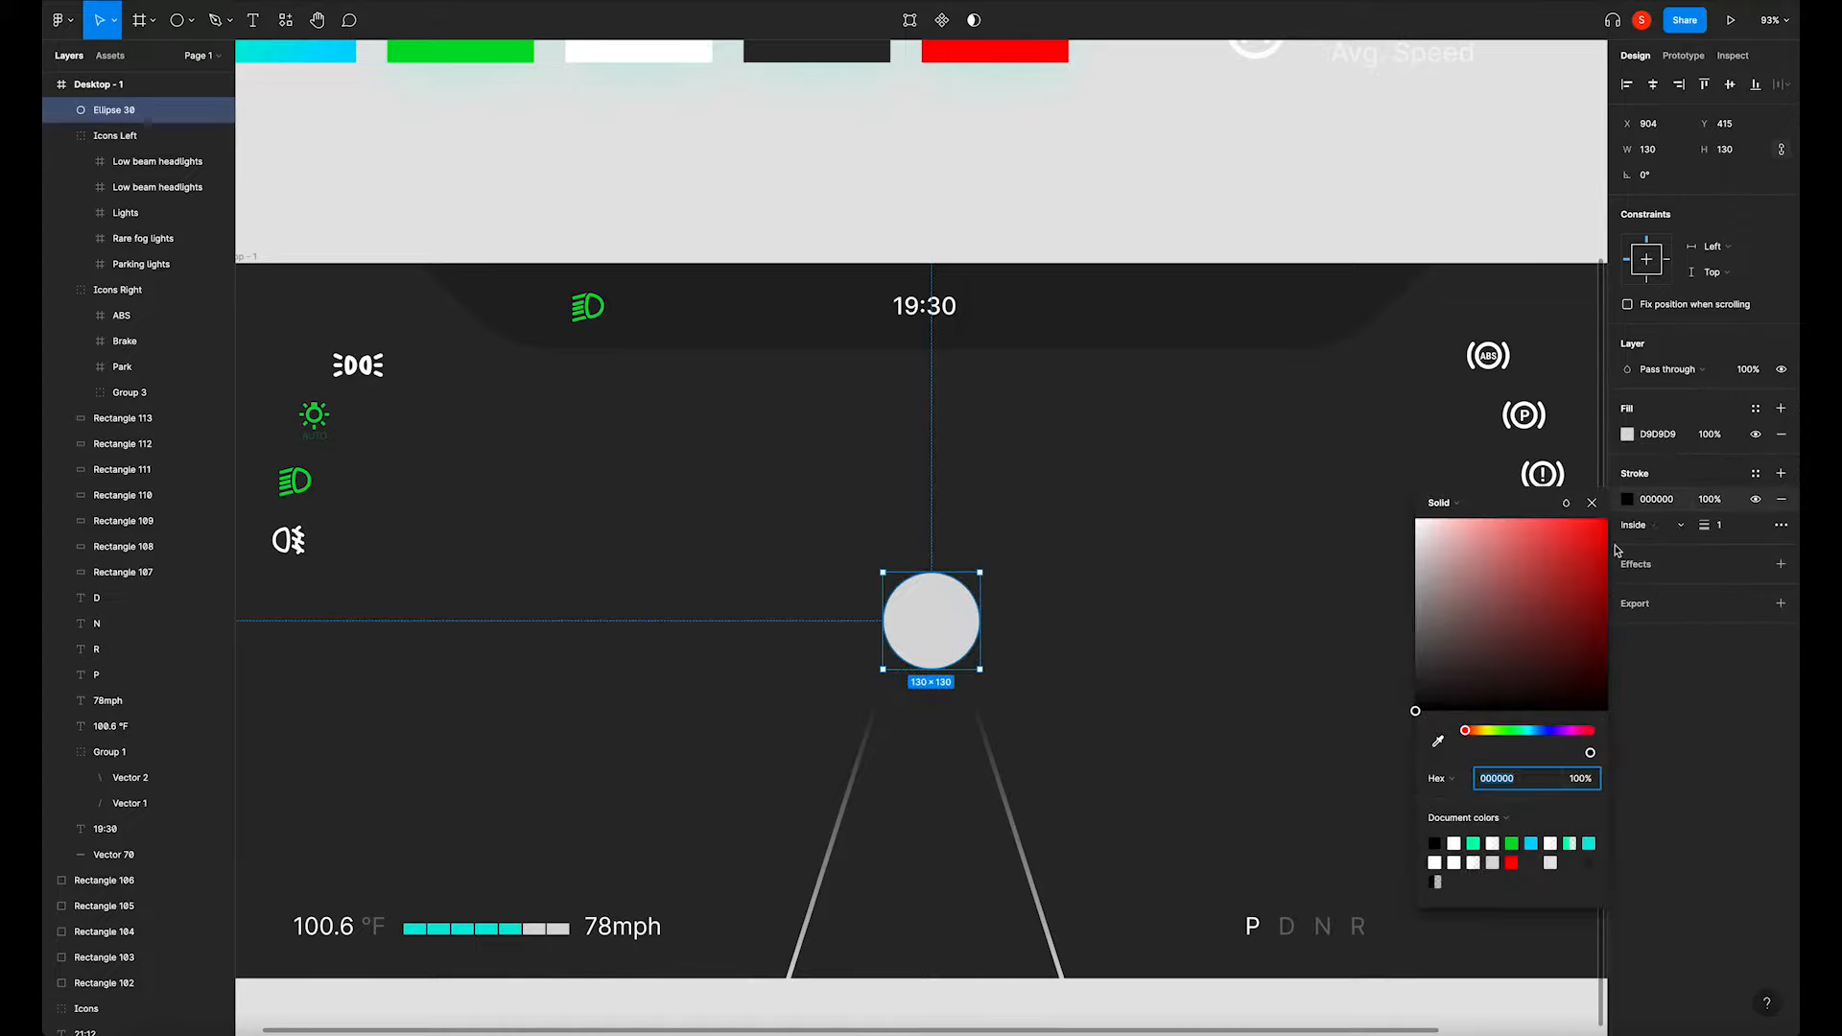
{"action": "left_click", "coordinate": [1439, 736]}
{"action": "left_click", "coordinate": [1046, 51]}
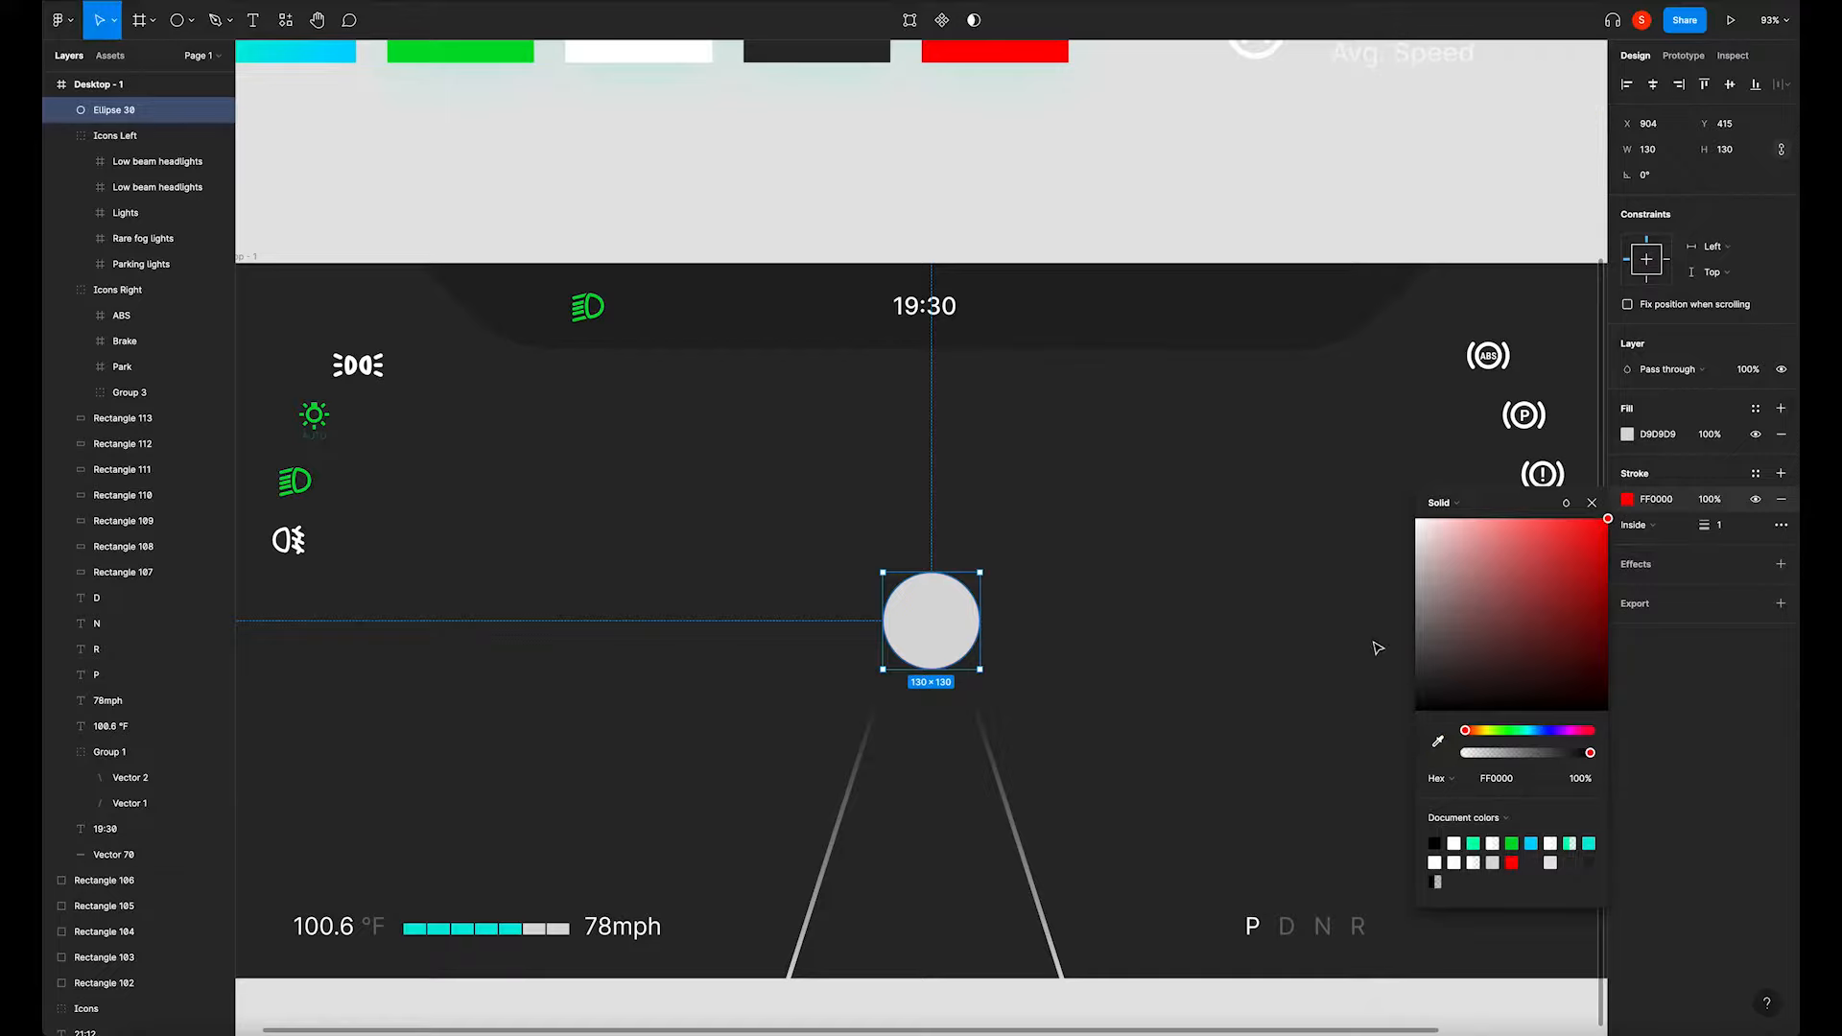
Set the circle's stroke position to Center and its weight to 10.
{"action": "left_click_drag", "start_coordinate": [1695, 529], "coordinate": [1698, 531]}
{"action": "left_click", "coordinate": [1674, 524]}
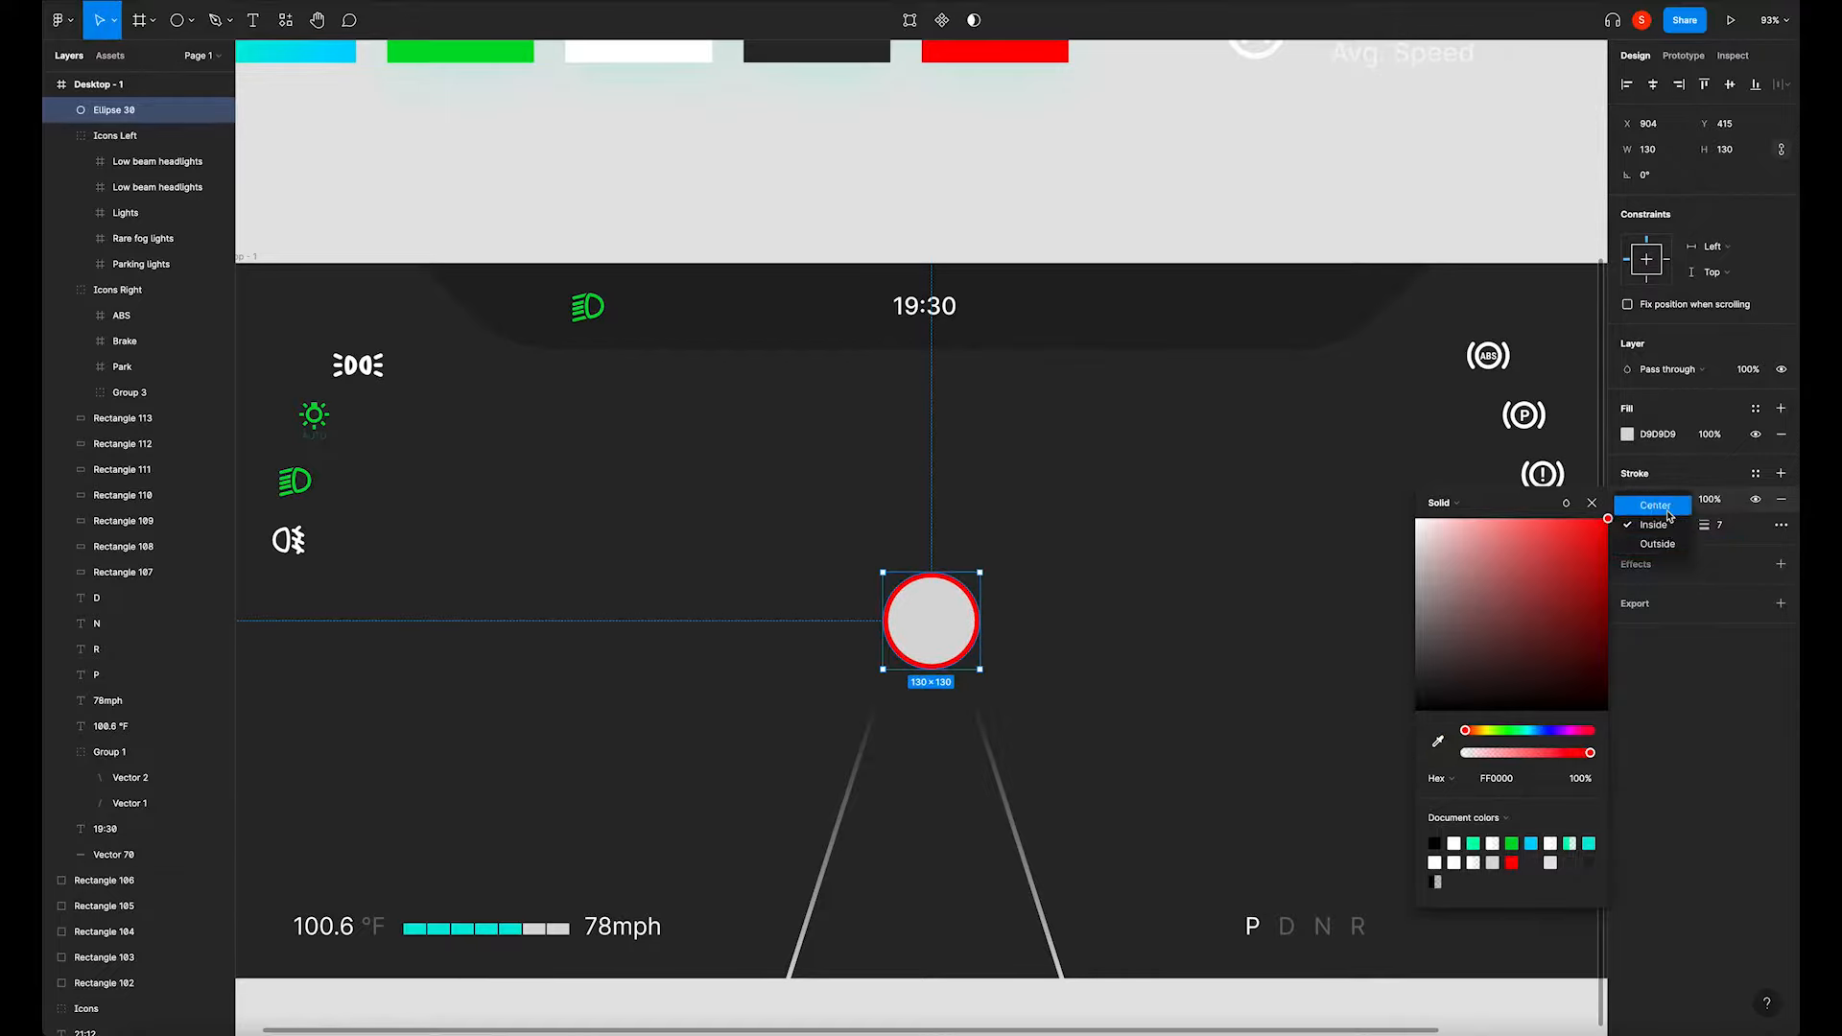
{"action": "left_click", "coordinate": [1642, 503]}
{"action": "left_click_drag", "start_coordinate": [1702, 526], "coordinate": [1708, 527]}
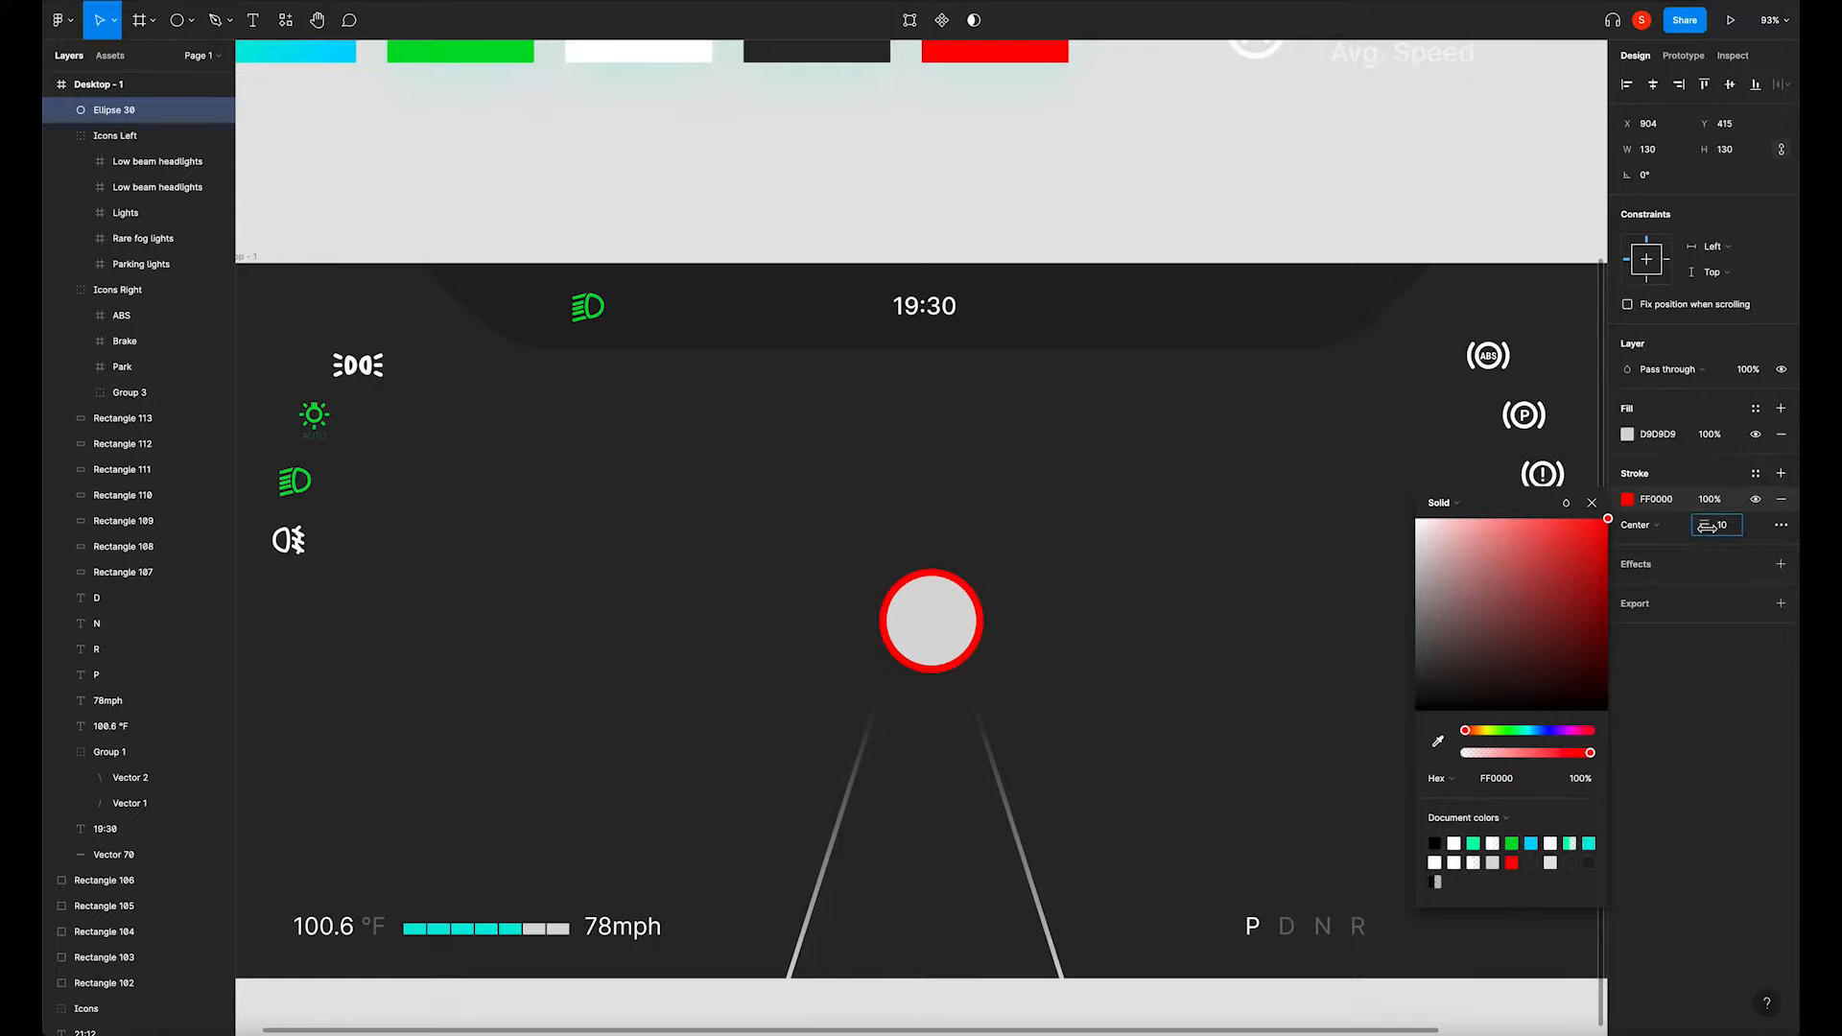
{"action": "left_click", "coordinate": [1180, 575]}
Align the circle and the road lines group on their horizontal centres, with the circle at X 895, Y 415.
{"action": "left_click_drag", "start_coordinate": [854, 546], "coordinate": [1045, 854]}
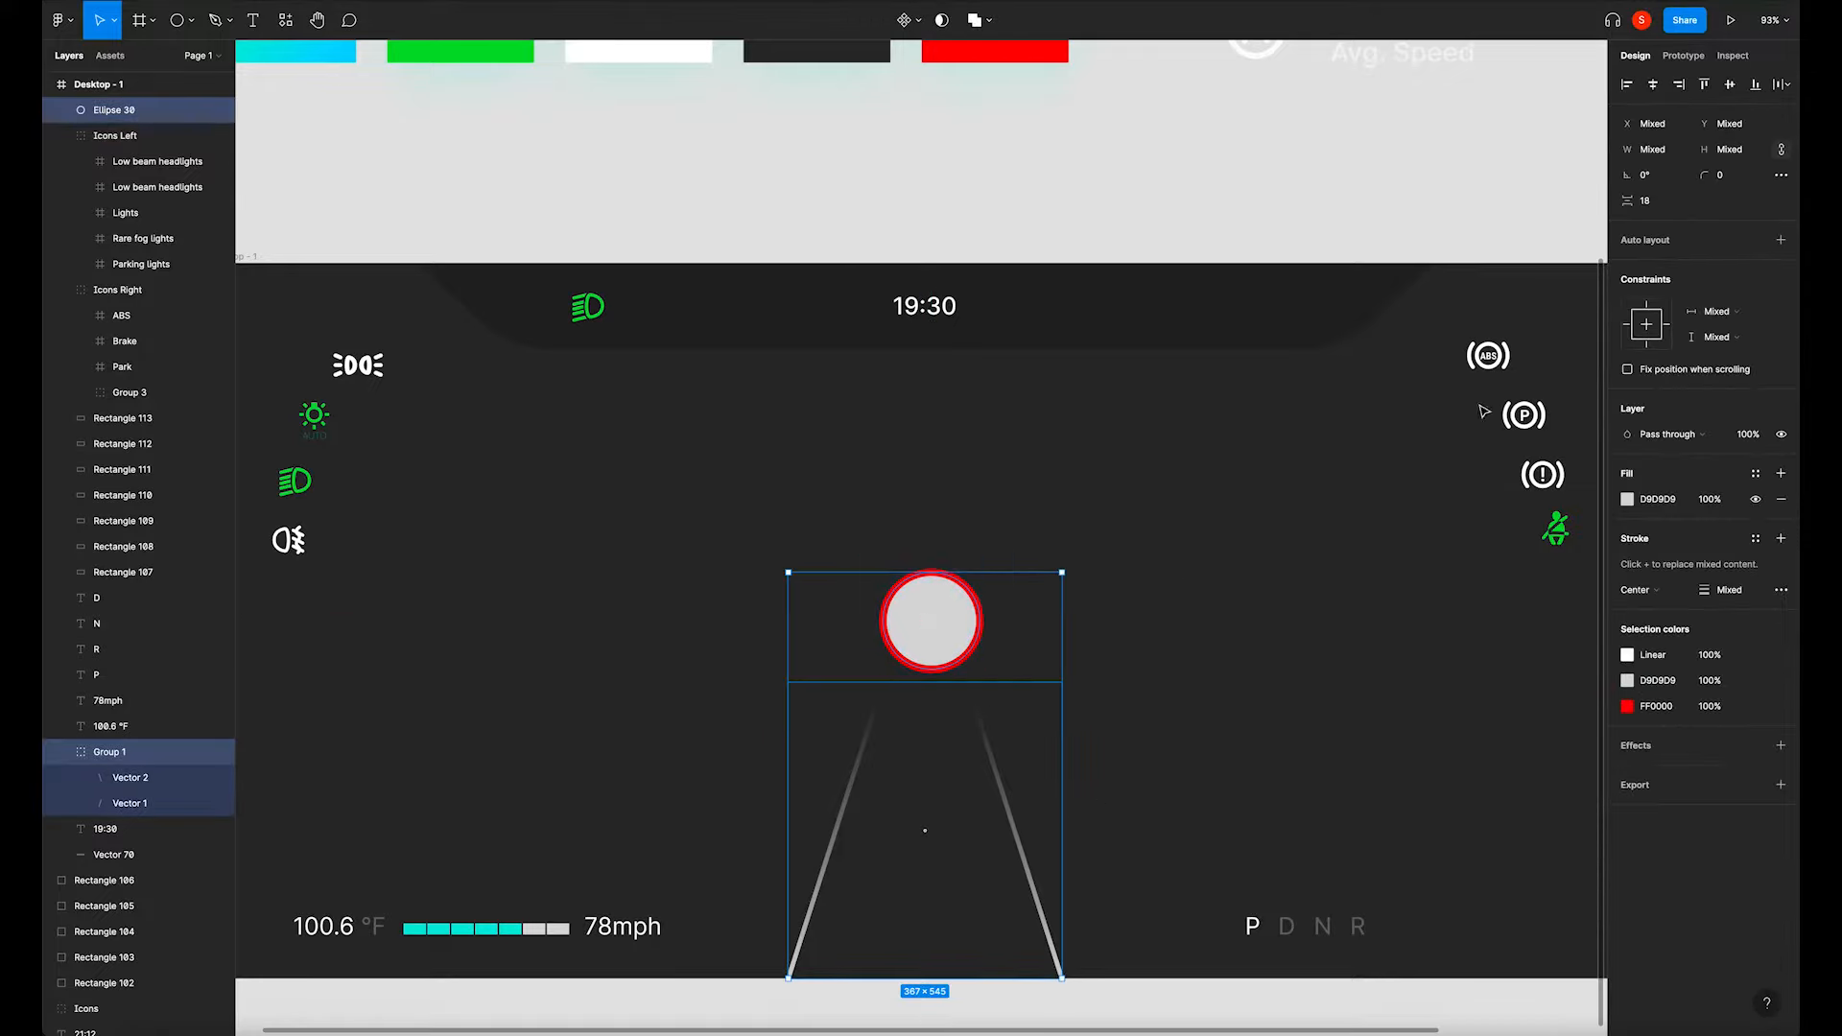
{"action": "left_click", "coordinate": [1653, 85]}
{"action": "left_click", "coordinate": [1147, 596]}
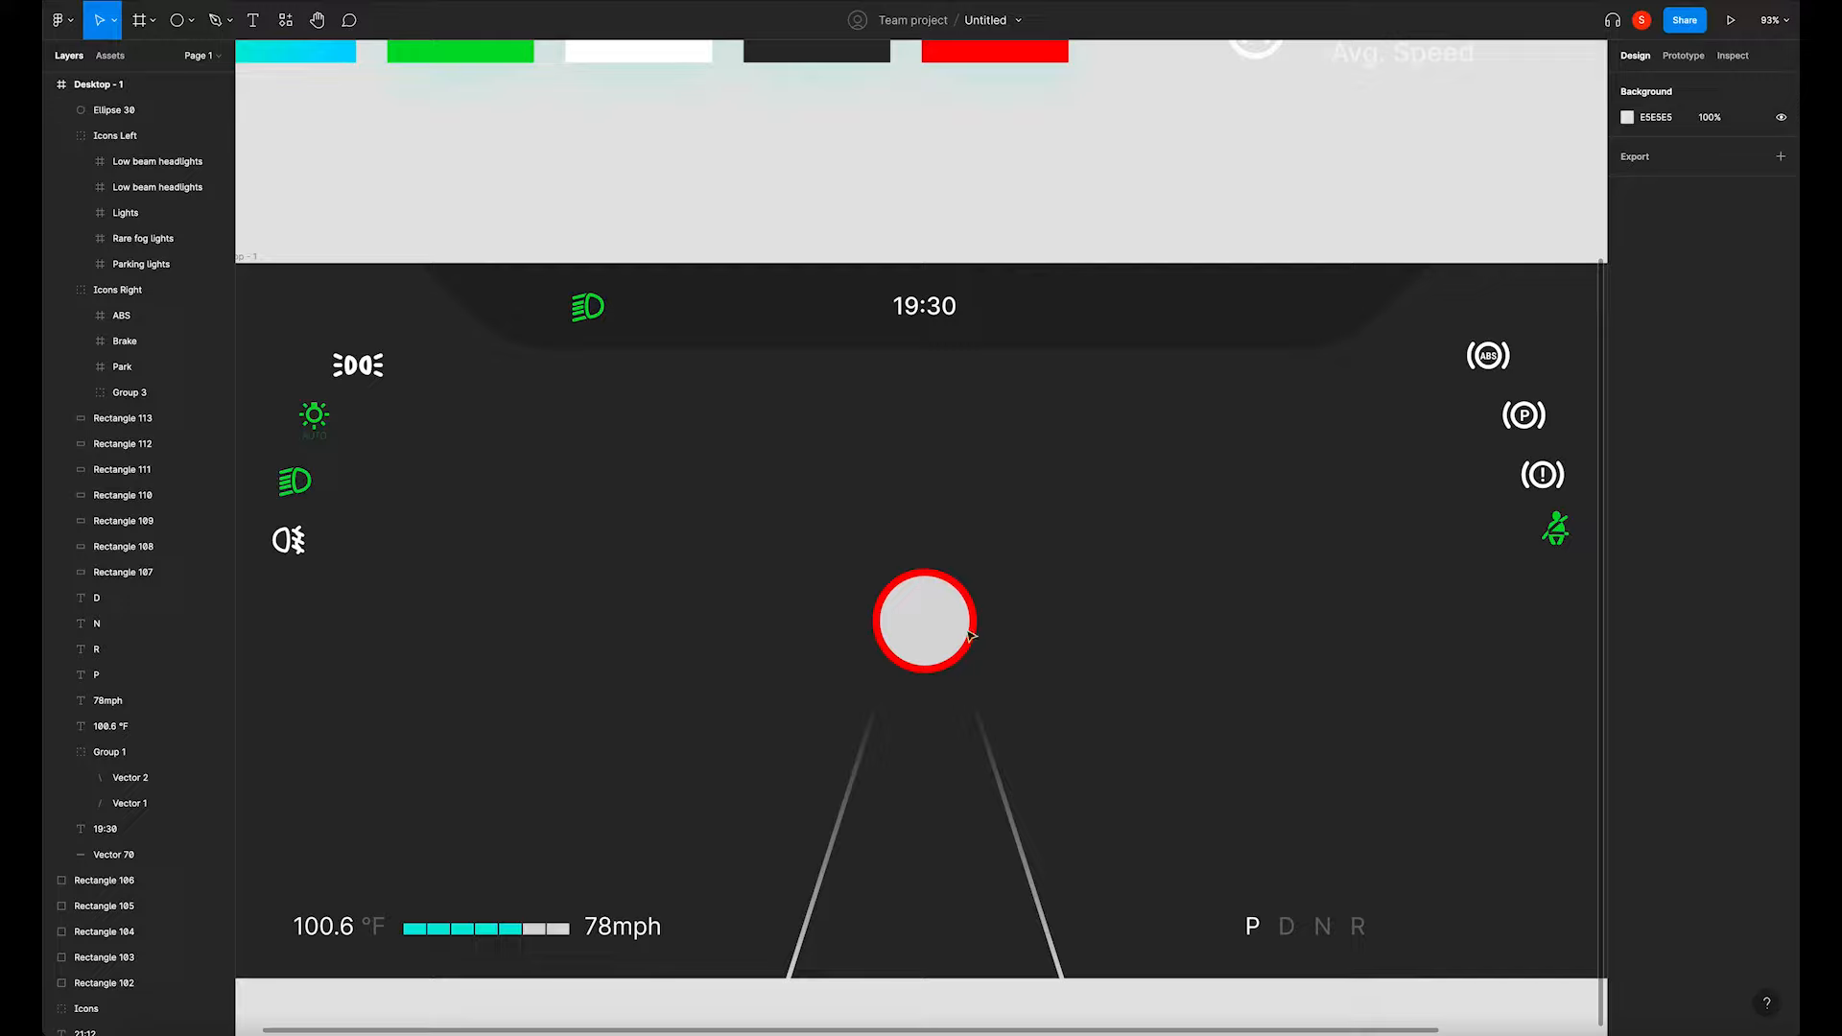
{"action": "left_click", "coordinate": [912, 621]}
{"action": "left_click_drag", "start_coordinate": [912, 621], "coordinate": [910, 620]}
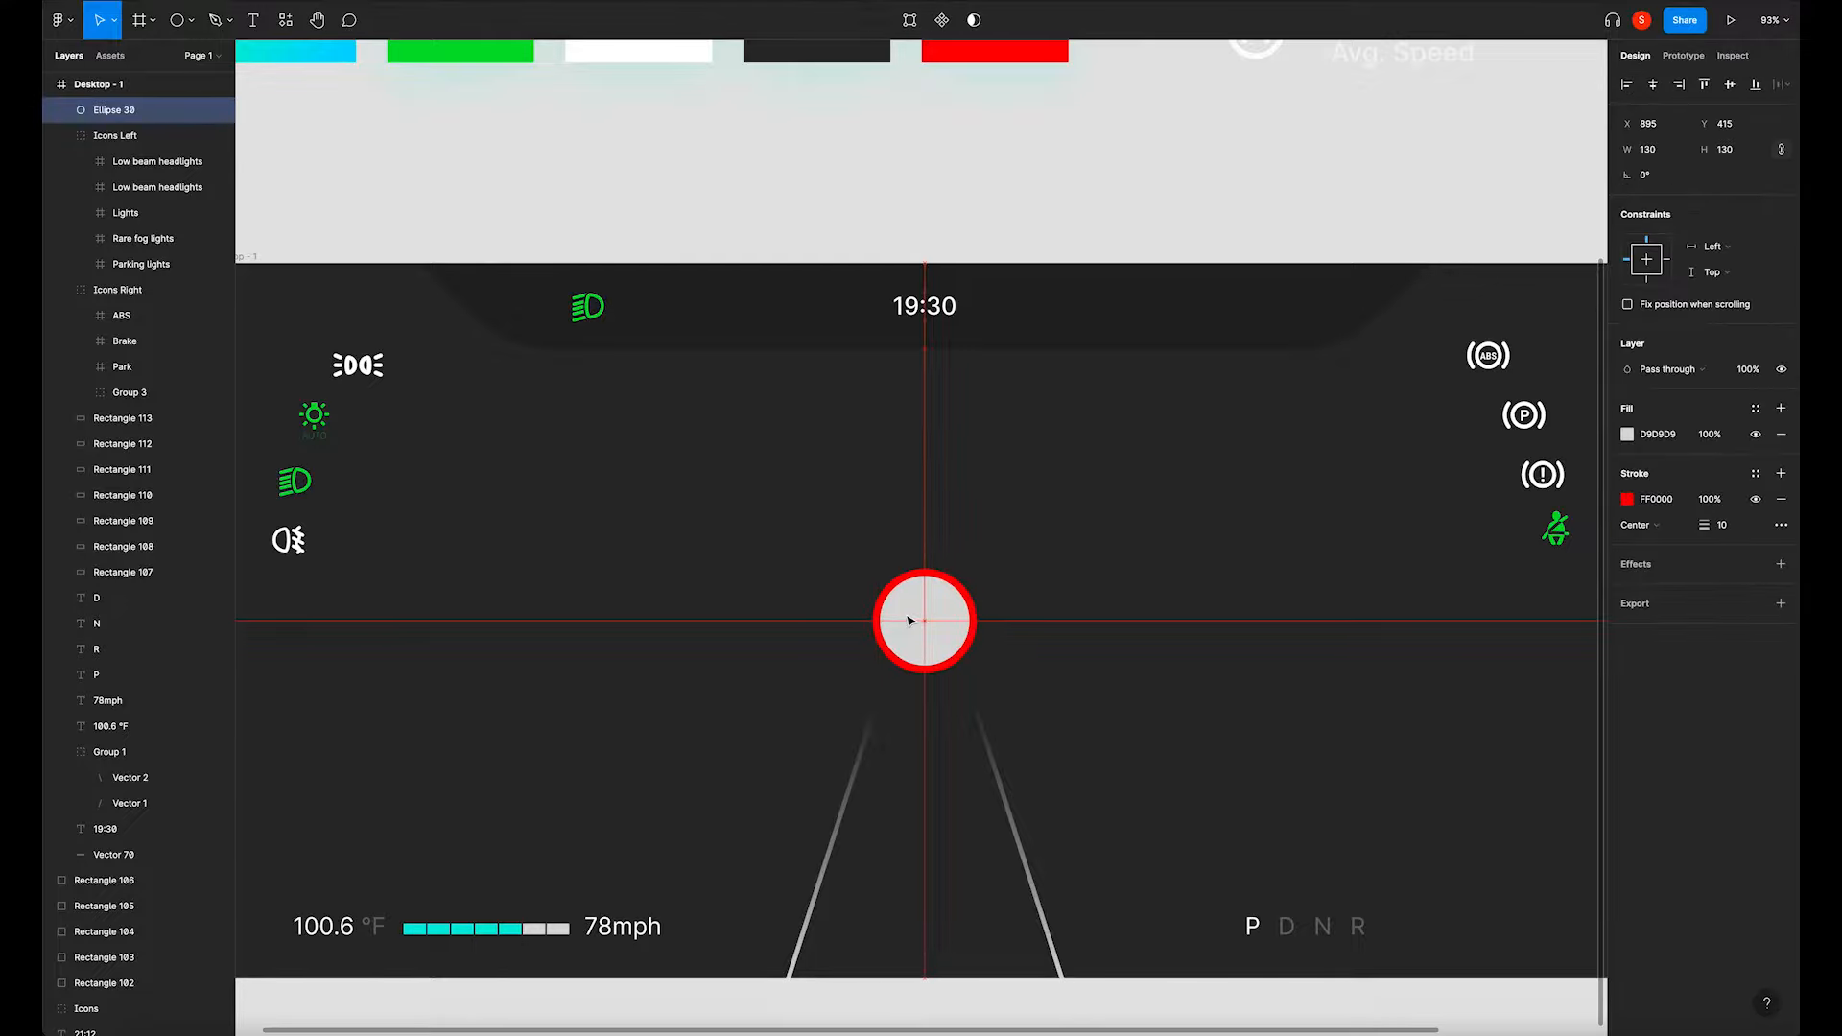
{"action": "left_click", "coordinate": [1134, 667]}
Duplicate the 78mph text and place the copy over the red-outlined circle.
{"action": "scroll", "coordinate": [1049, 625], "scroll_direction": "down", "scroll_amount": 3}
{"action": "left_click_drag", "start_coordinate": [1135, 638], "coordinate": [1083, 606]}
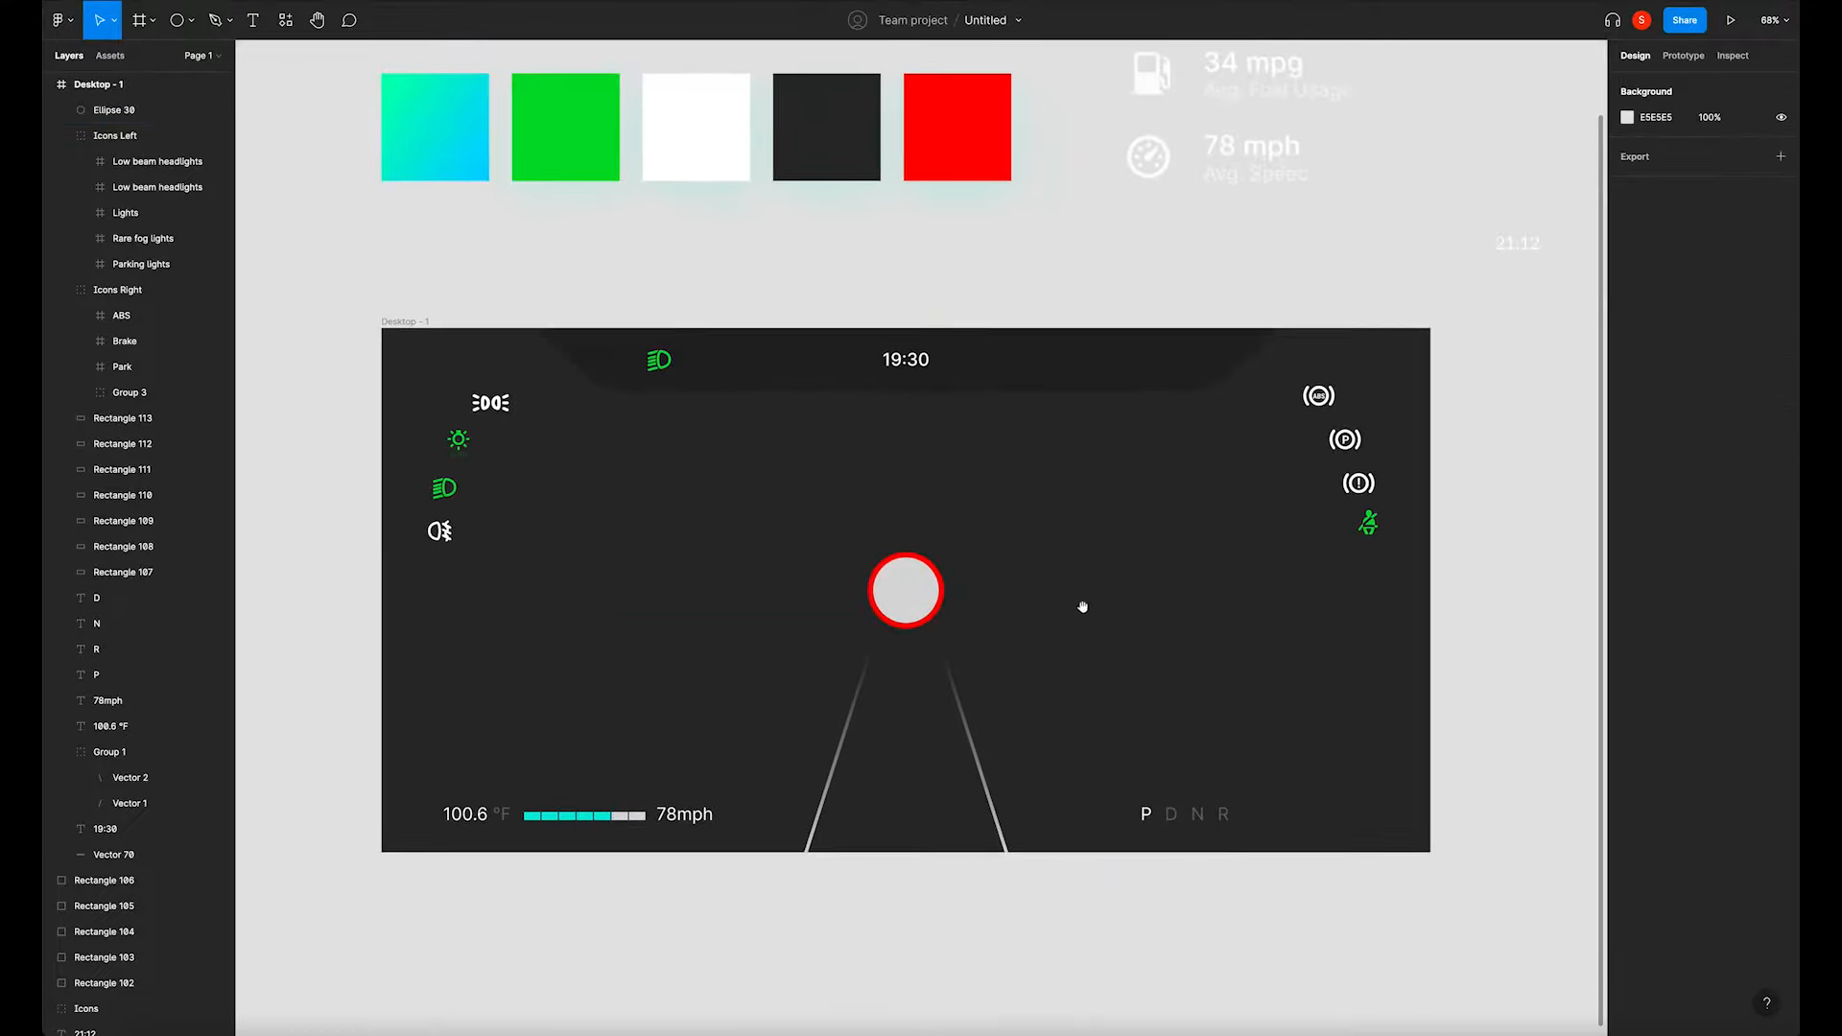
{"action": "scroll", "coordinate": [1139, 555], "scroll_direction": "down", "scroll_amount": 1}
{"action": "left_click_drag", "start_coordinate": [701, 845], "coordinate": [910, 634]}
{"action": "double_click", "coordinate": [910, 634]}
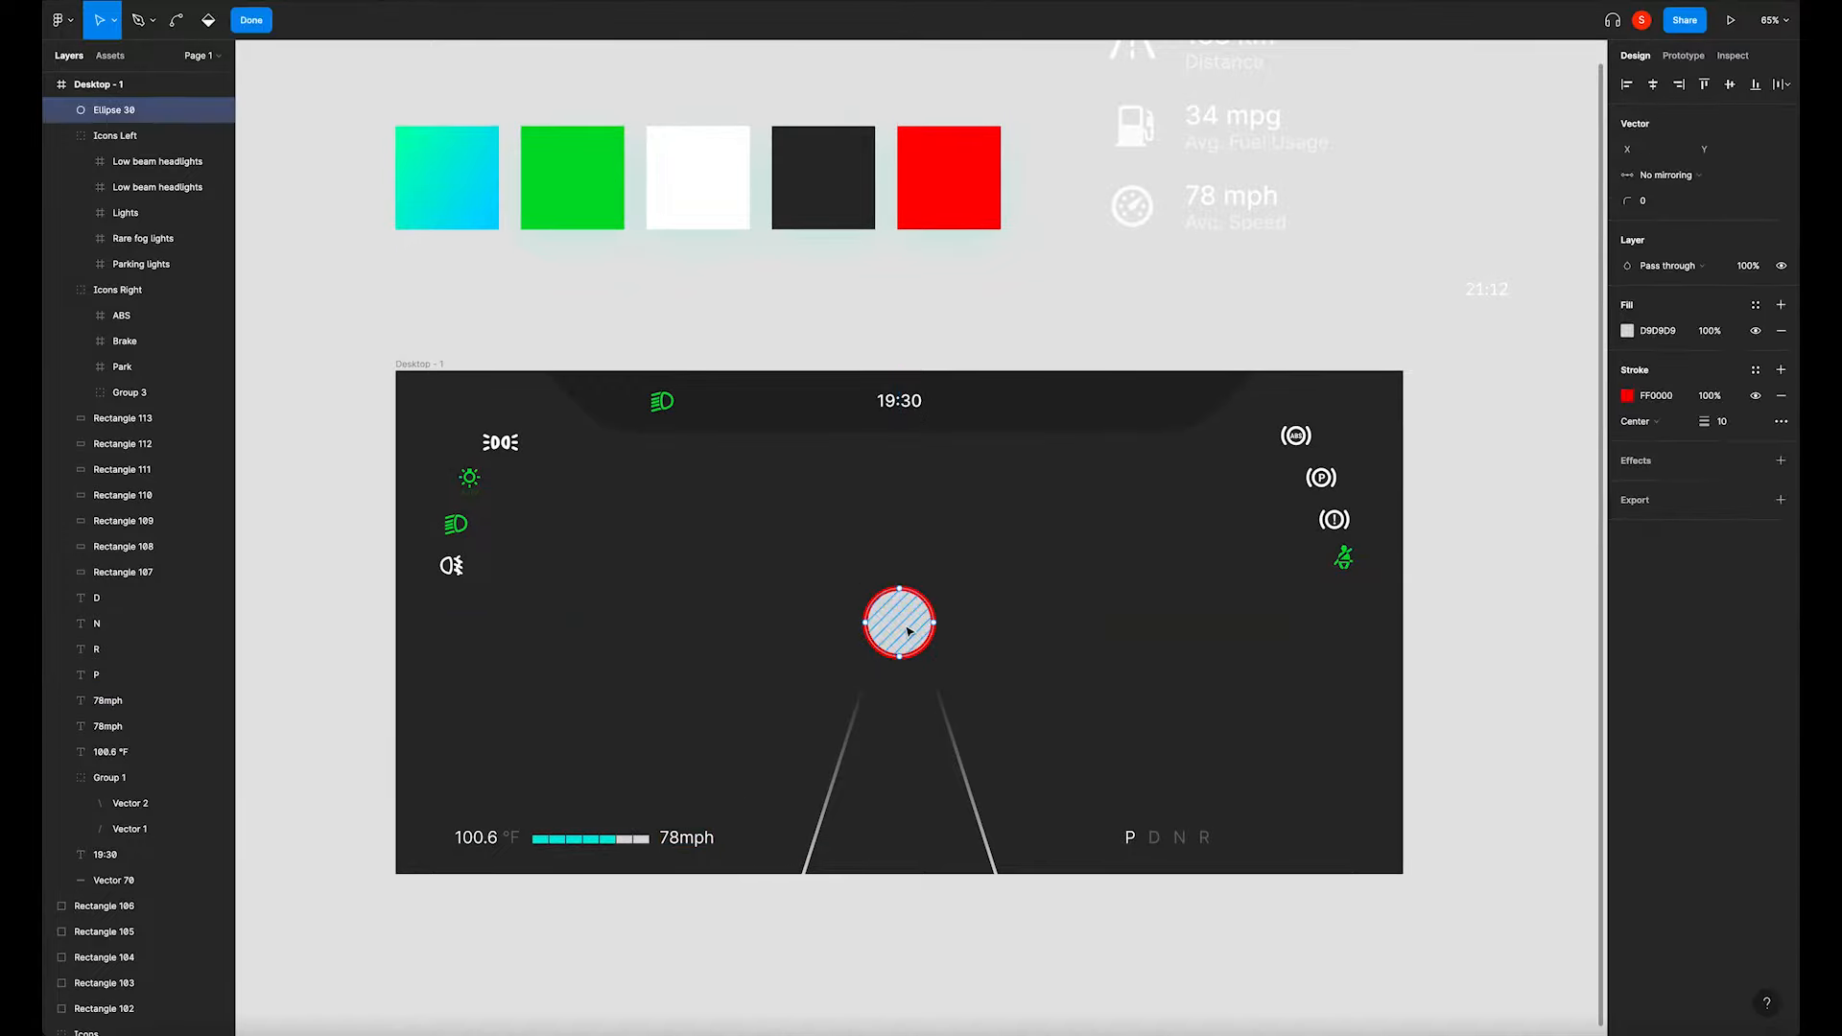
{"action": "key", "text": "Escape"}
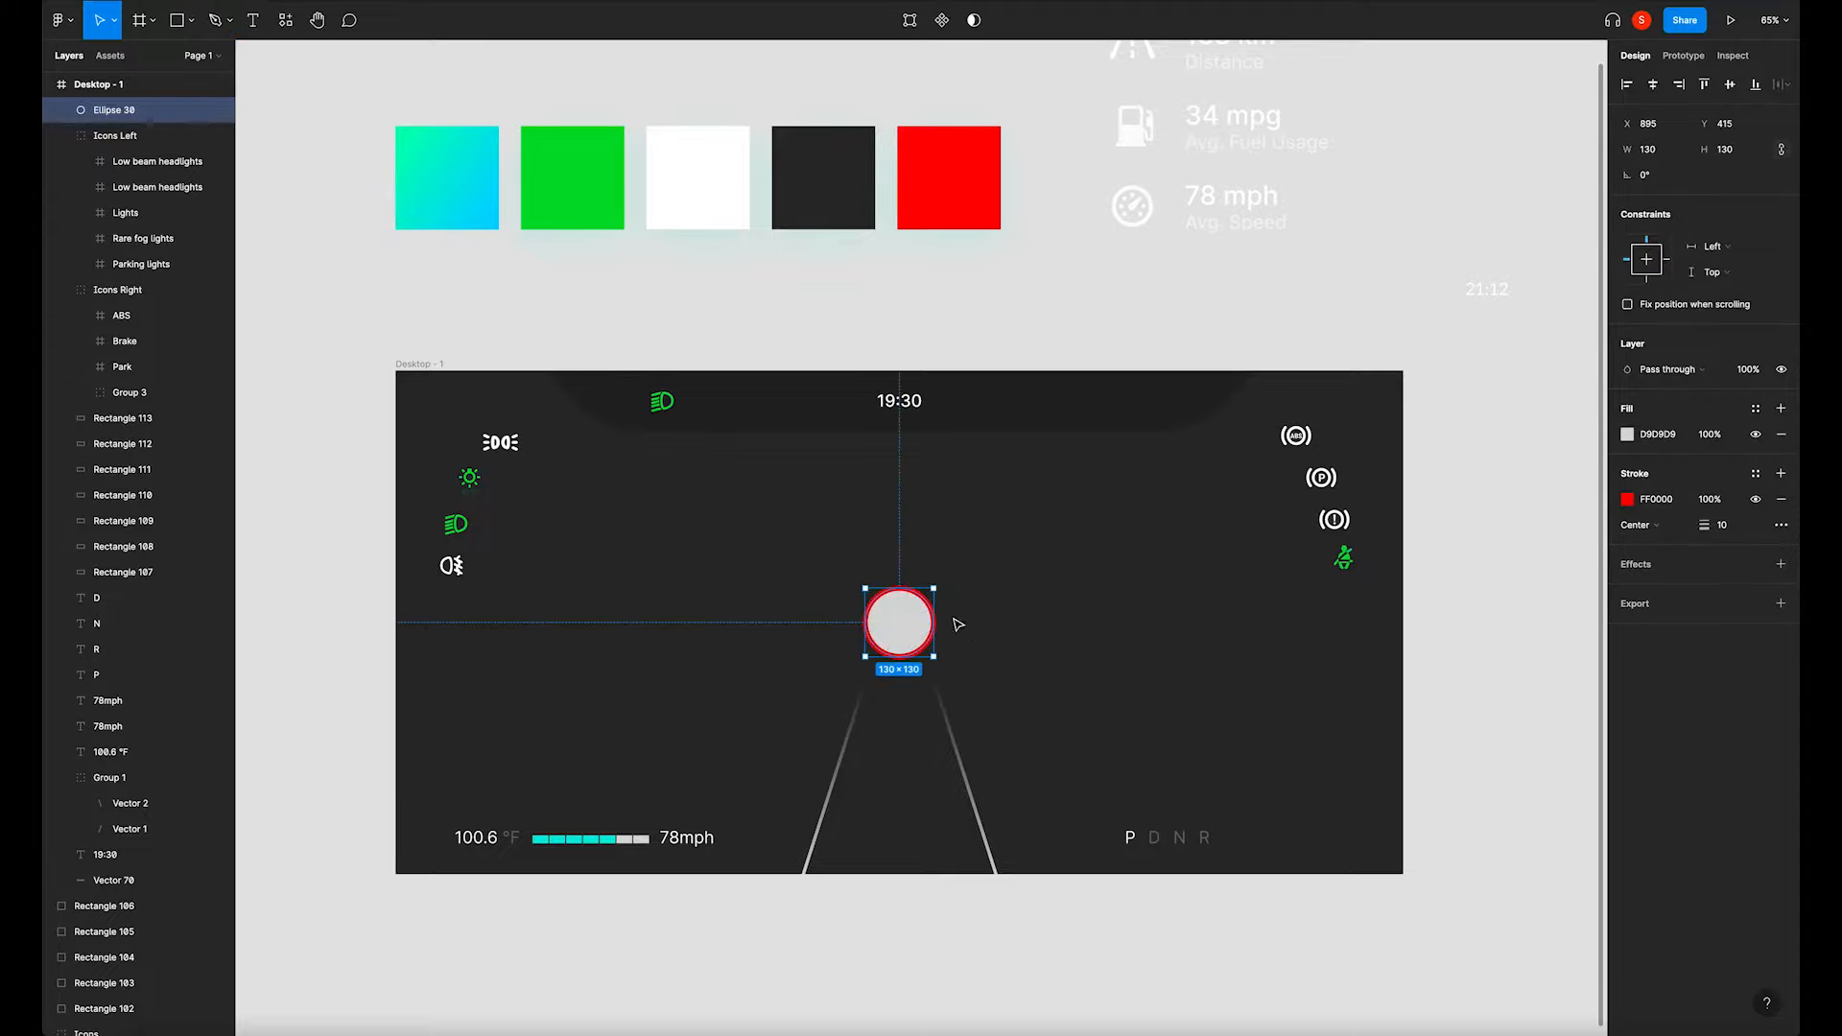
Duplicate the 78mph text into the empty area left of the road lines, below the red-outlined circle.
{"action": "left_click", "coordinate": [987, 629]}
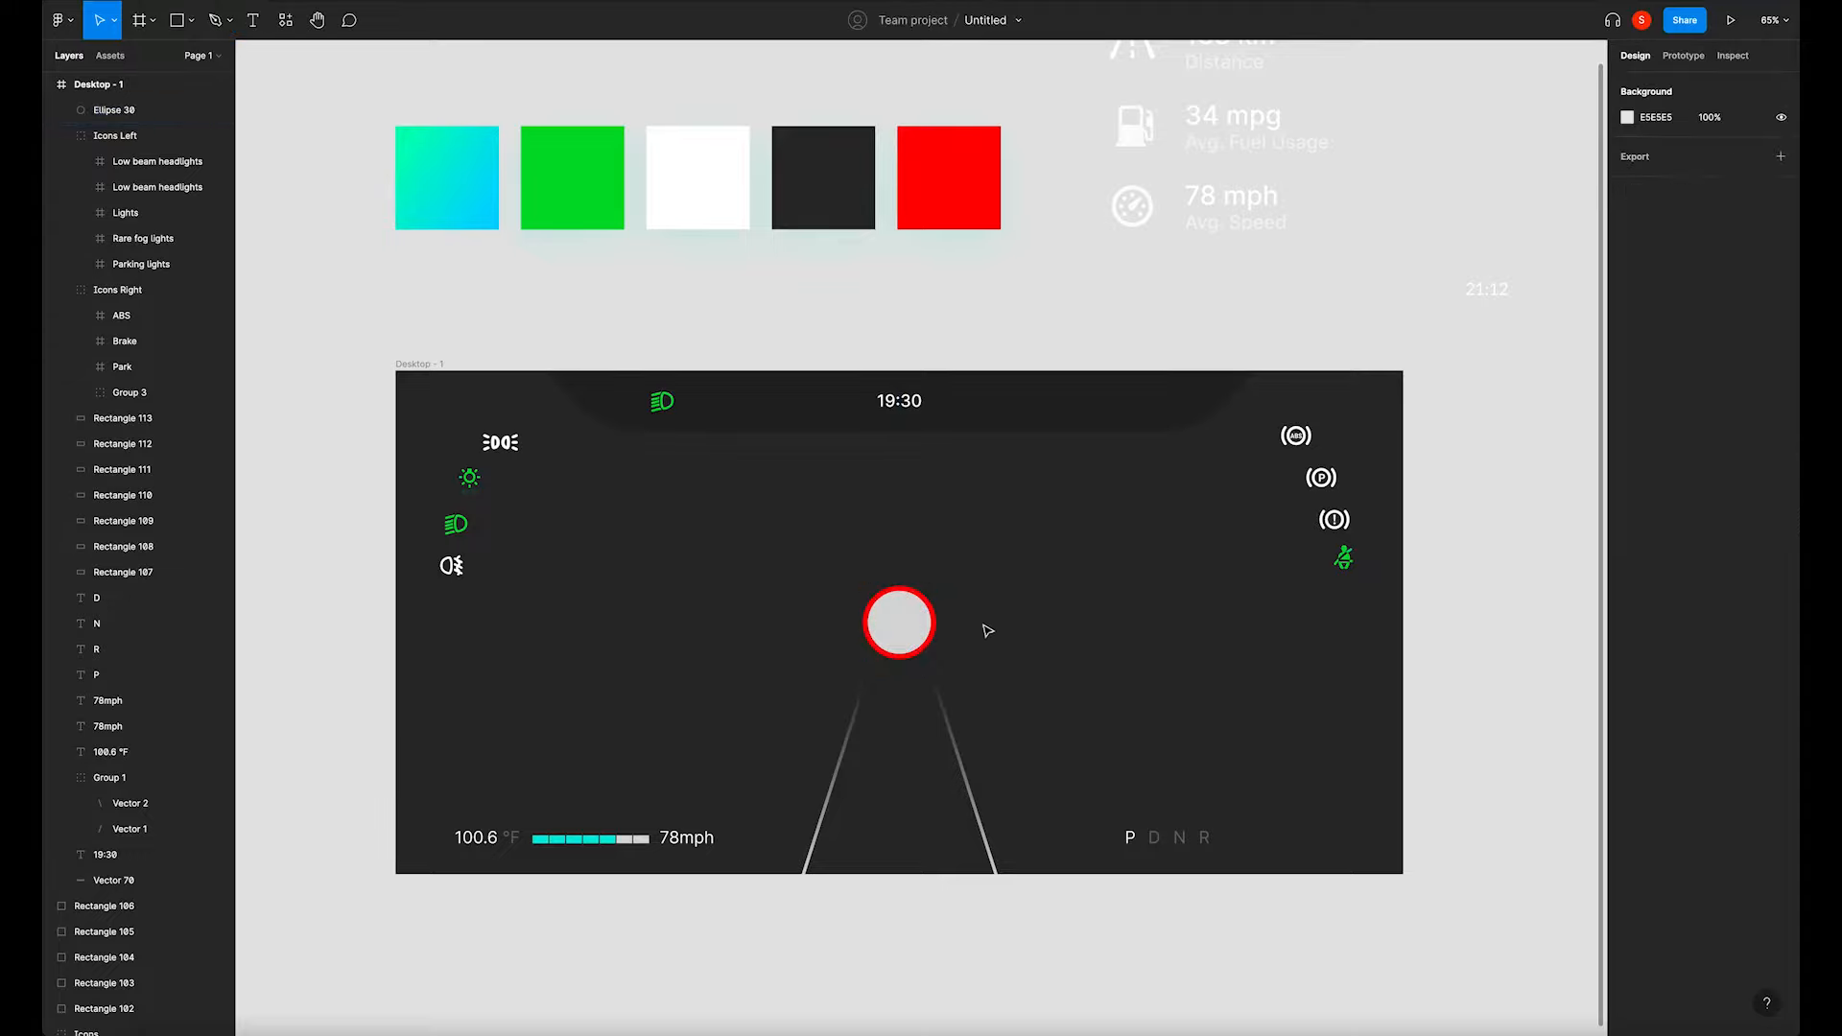
{"action": "left_click", "coordinate": [897, 625]}
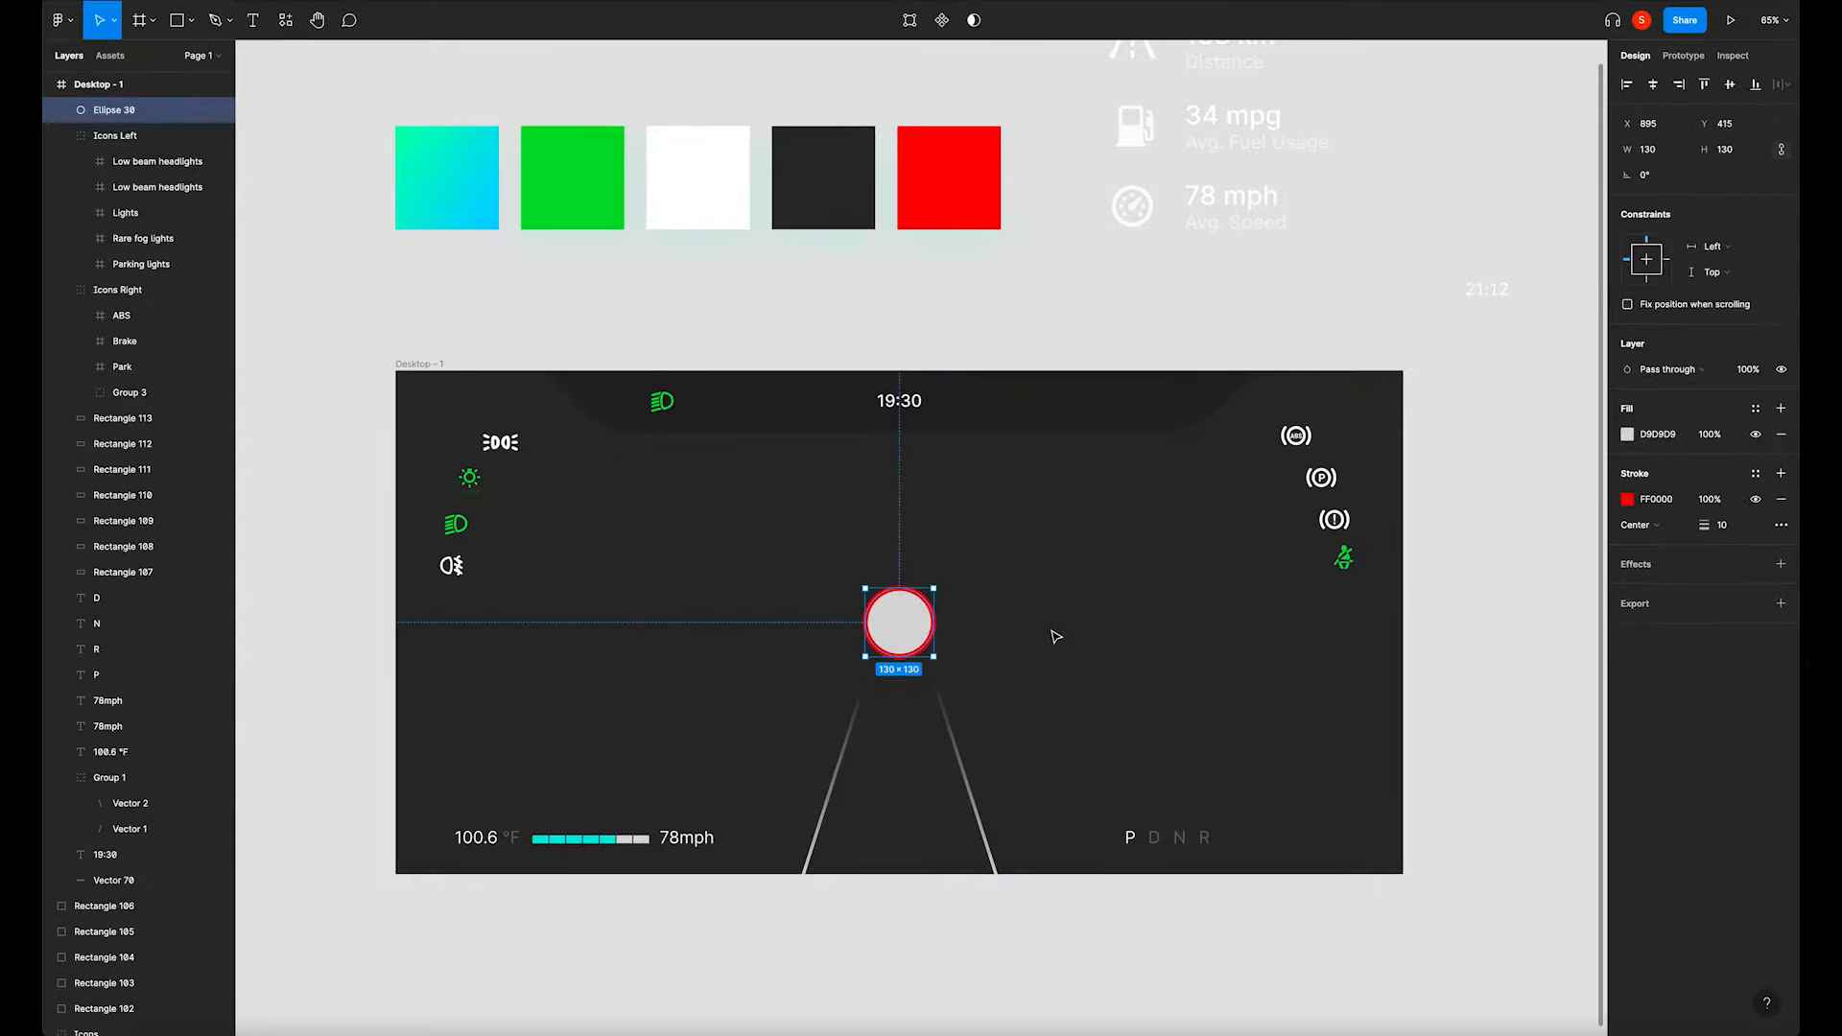
{"action": "left_click", "coordinate": [687, 845]}
{"action": "left_click_drag", "start_coordinate": [687, 844], "coordinate": [760, 683]}
Change the copied speed text to 50.
{"action": "double_click", "coordinate": [776, 675]}
{"action": "left_click", "coordinate": [740, 675]}
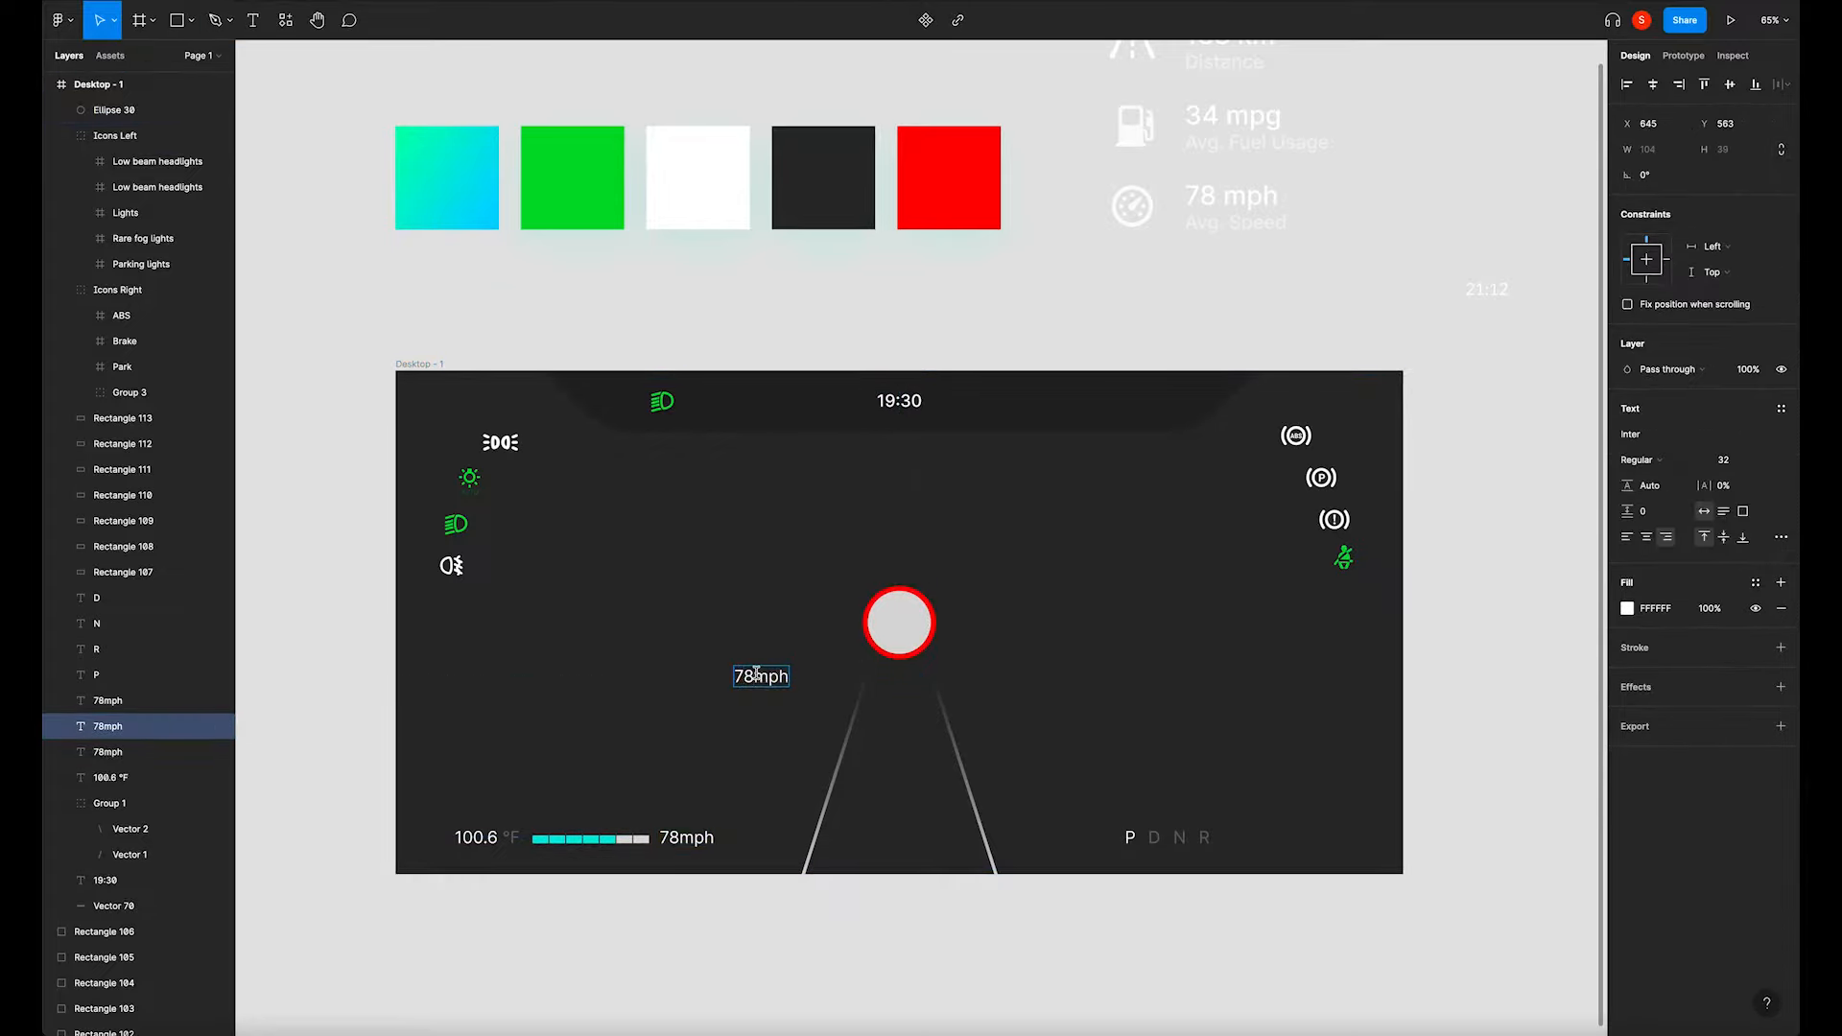
{"action": "double_click", "coordinate": [756, 674]}
{"action": "type", "text": "%0"}
{"action": "key", "text": "BackSpace"}
{"action": "key", "text": "BackSpace"}
{"action": "type", "text": "50"}
{"action": "key", "text": "Escape"}
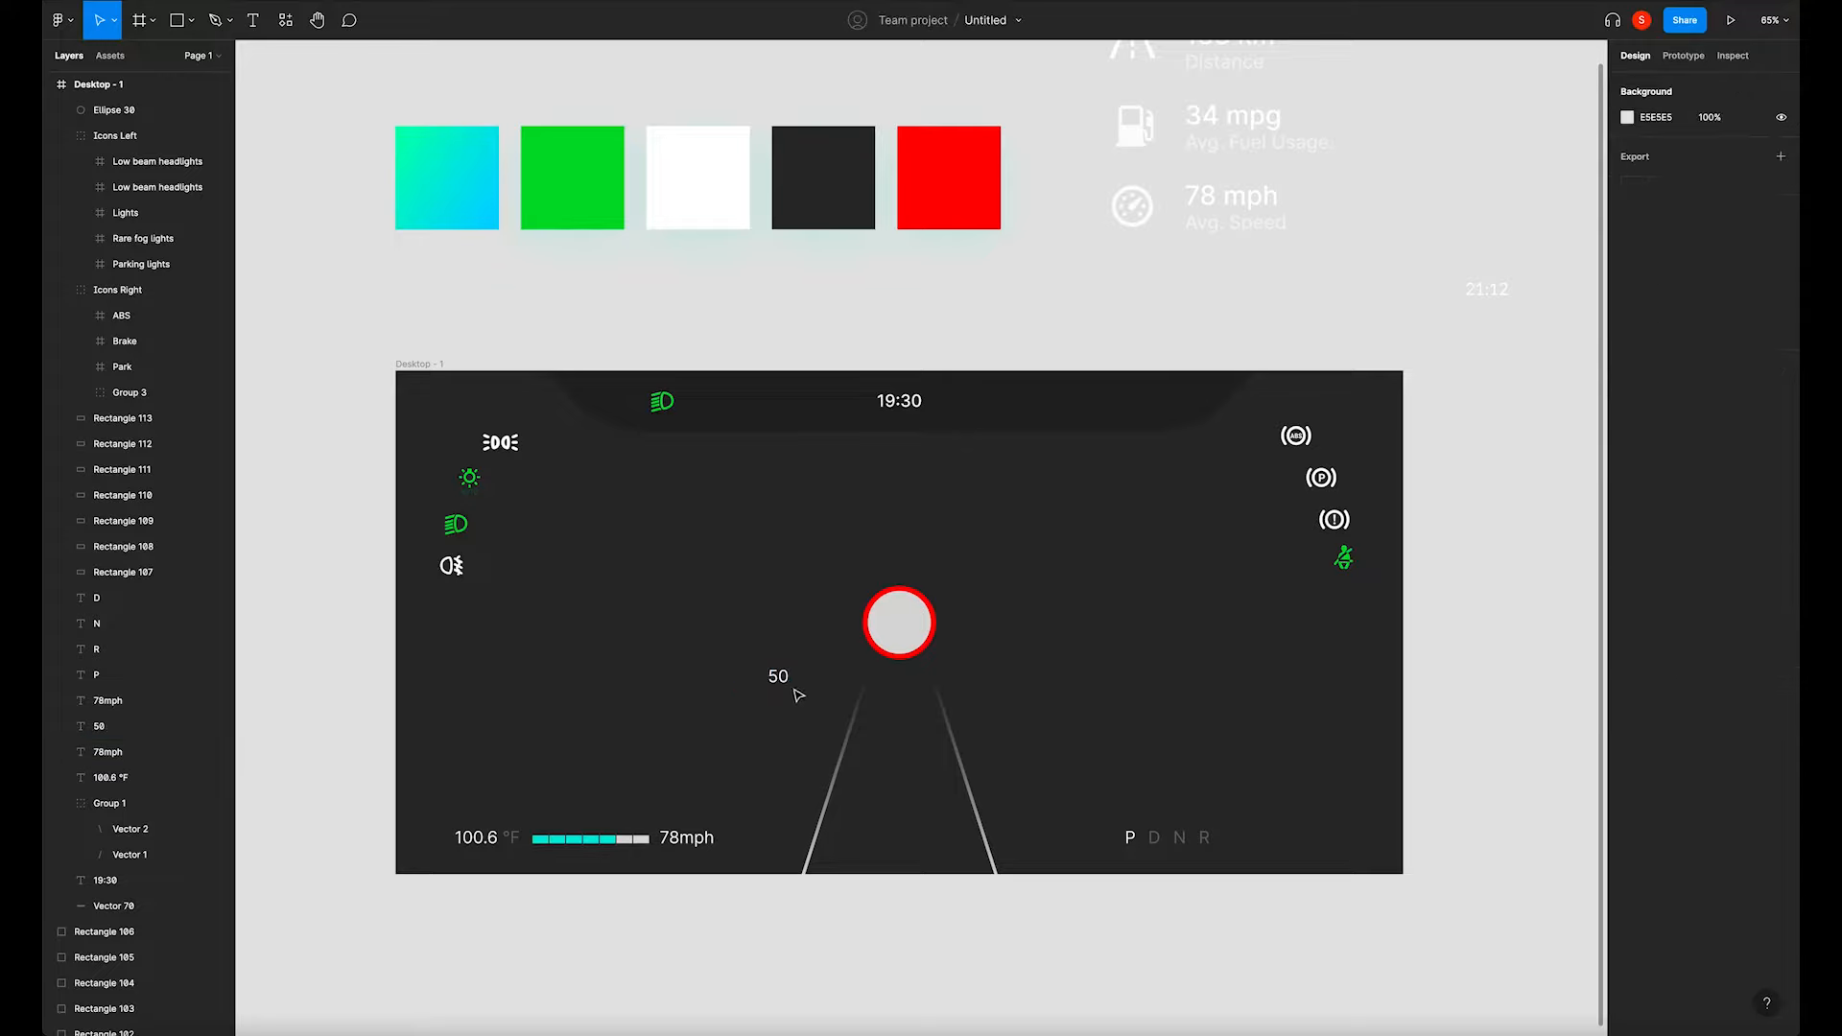
Set the 50 text to Bold with a font size of 79.
{"action": "left_click", "coordinate": [1657, 434]}
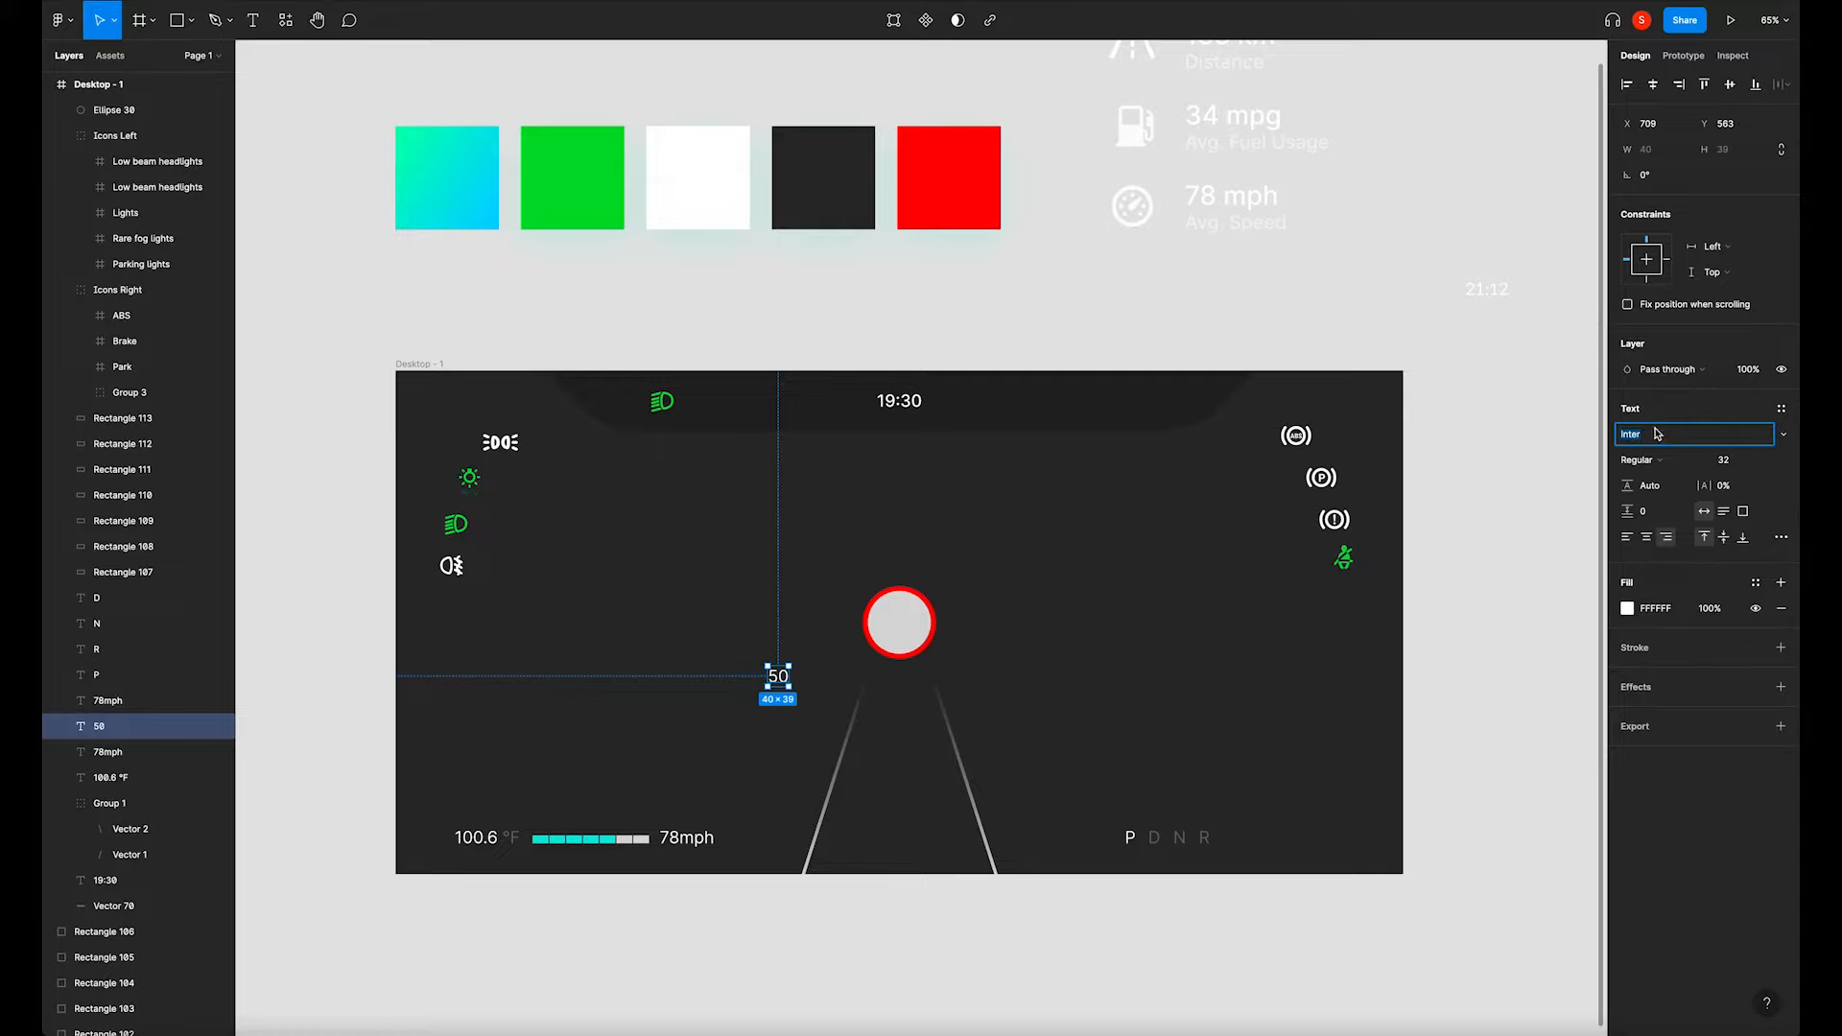
{"action": "left_click", "coordinate": [1705, 463]}
{"action": "left_click", "coordinate": [1704, 511]}
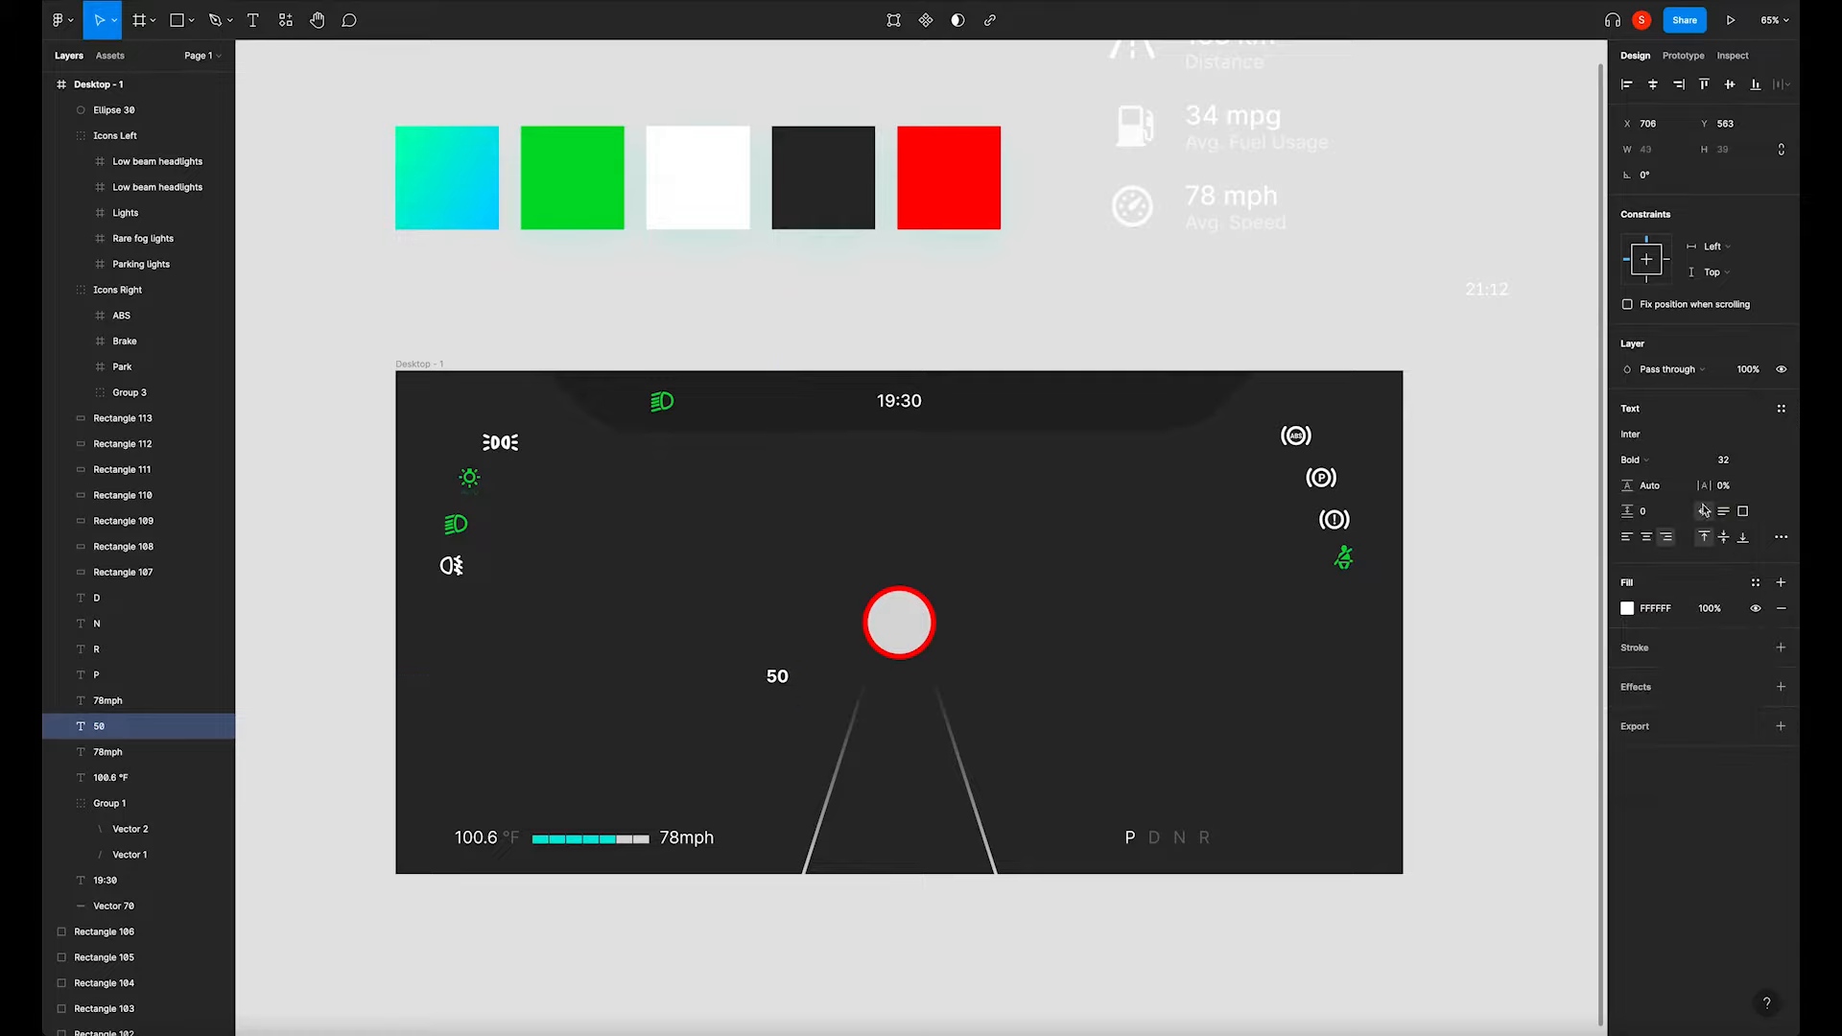
{"action": "left_click_drag", "start_coordinate": [1709, 459], "coordinate": [1783, 464]}
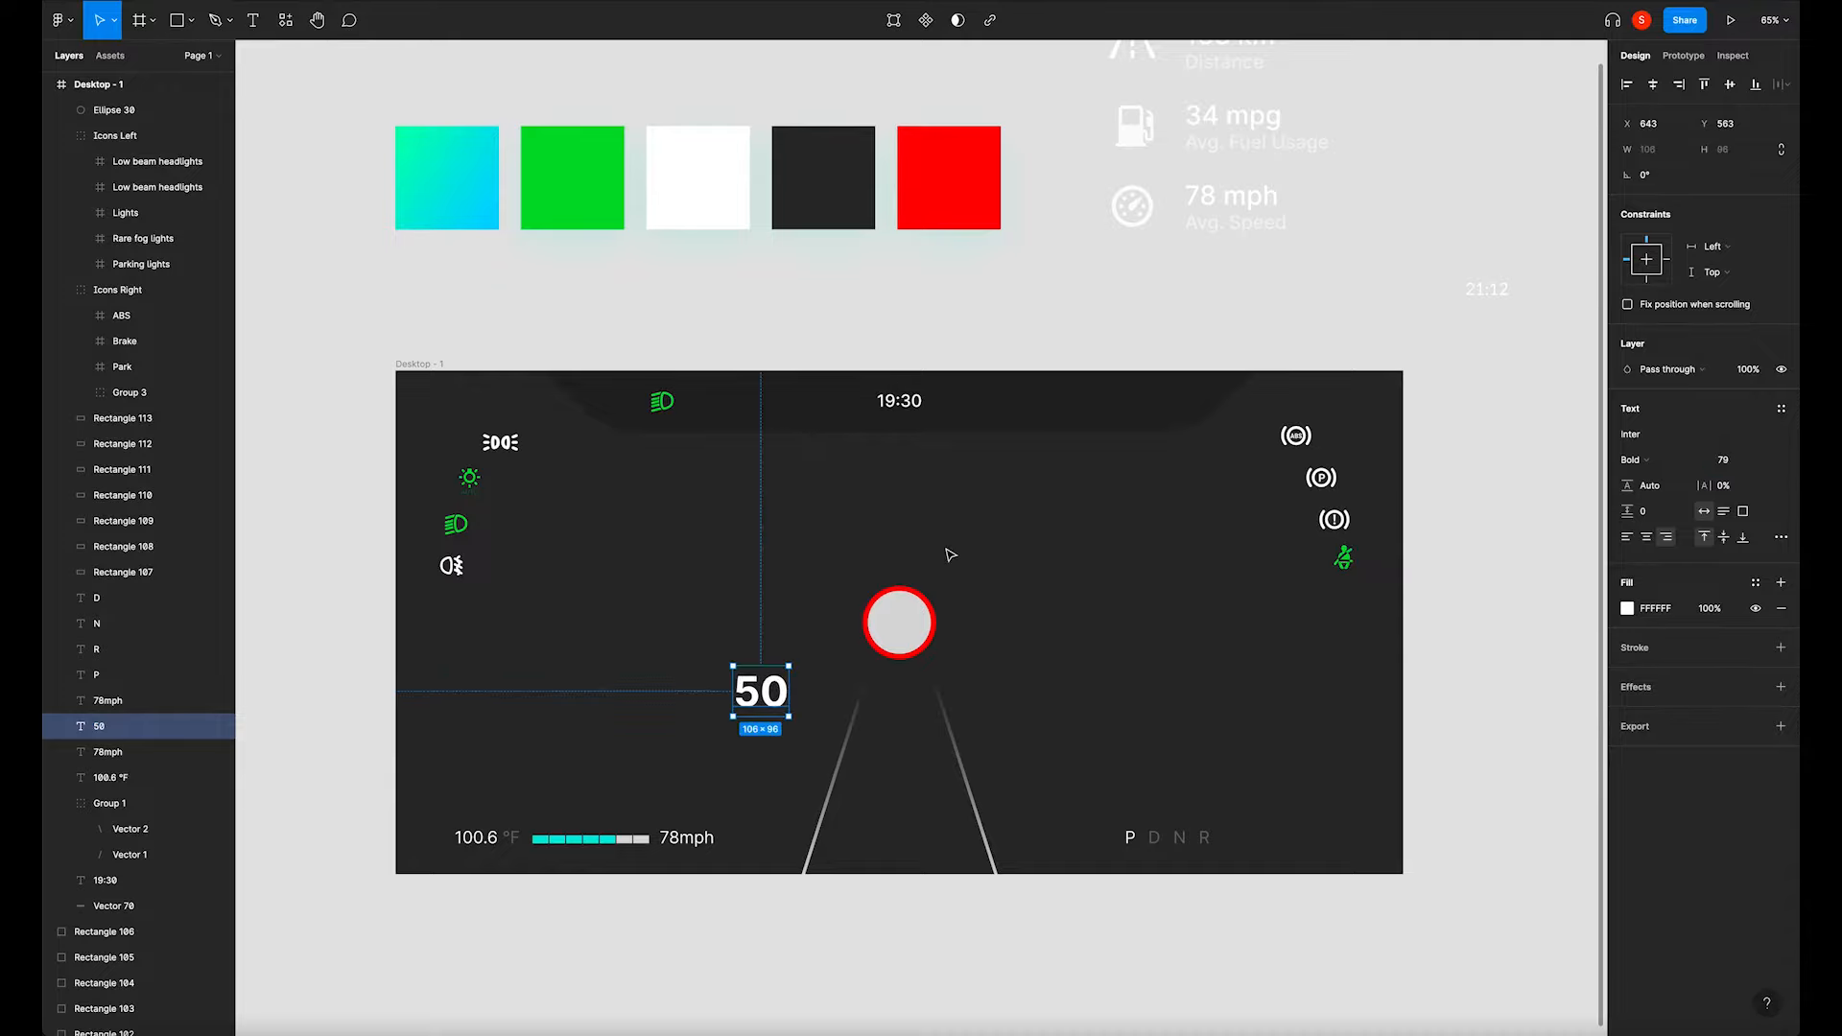
Fill the 50 text with 2A2A2A sampled from the dark swatch and place it over the red-outlined circle.
{"action": "key", "text": "i"}
{"action": "left_click", "coordinate": [831, 195]}
{"action": "left_click", "coordinate": [663, 594]}
{"action": "left_click_drag", "start_coordinate": [761, 693], "coordinate": [910, 625]}
Reduce the 50 text to font size 53, centre-align it and centre it inside the red-outlined circle.
{"action": "scroll", "coordinate": [905, 628], "scroll_direction": "up", "scroll_amount": 5}
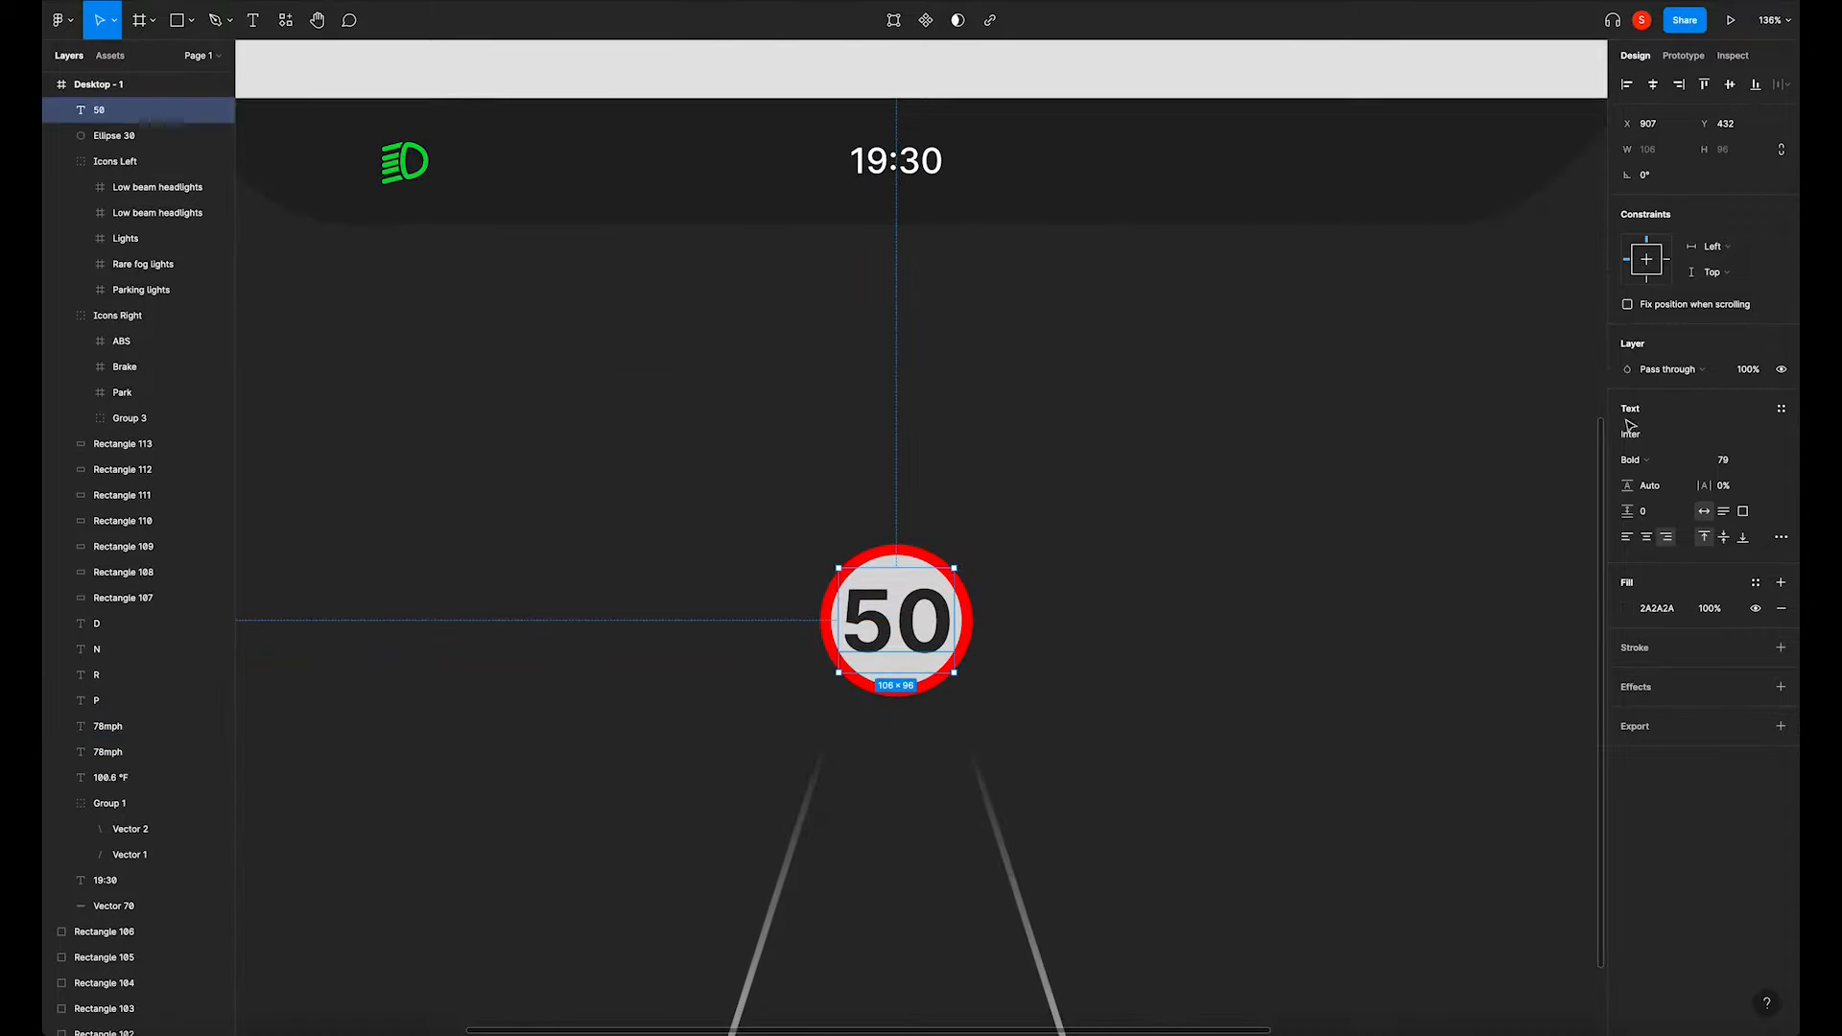
{"action": "left_click_drag", "start_coordinate": [1713, 464], "coordinate": [1690, 460]}
{"action": "left_click", "coordinate": [1647, 536]}
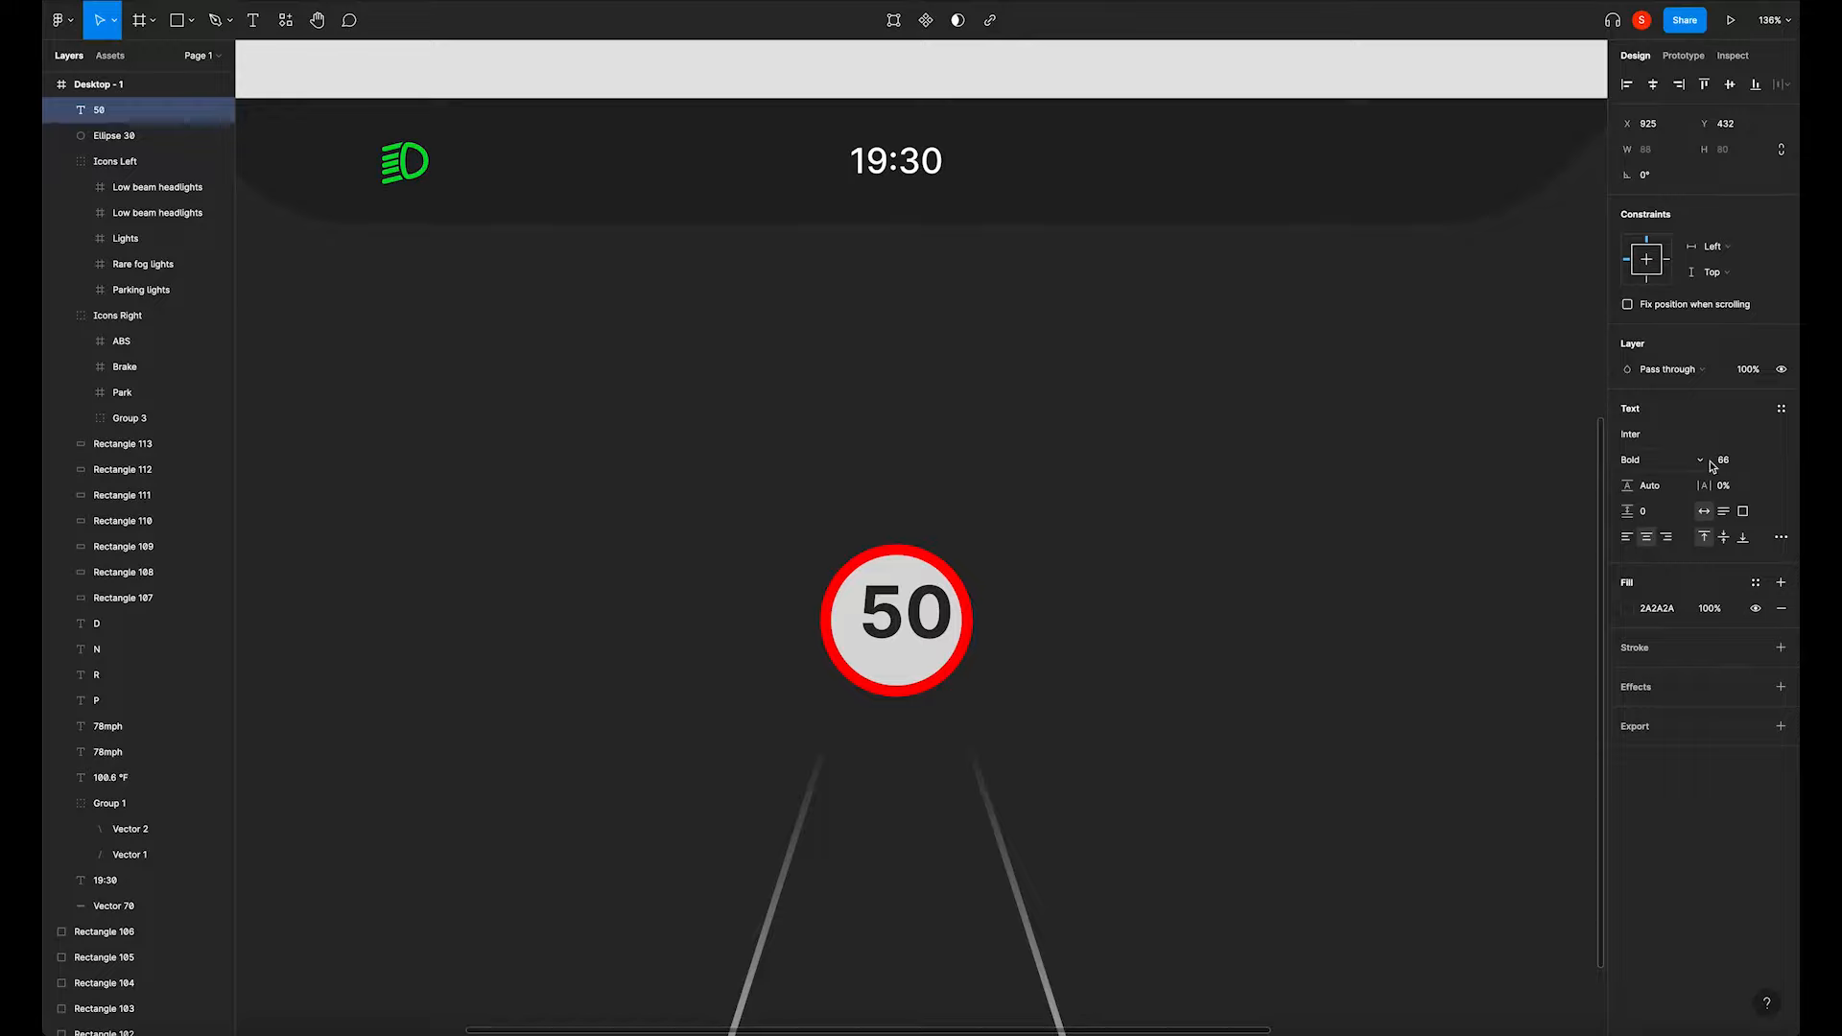
{"action": "left_click_drag", "start_coordinate": [1712, 464], "coordinate": [1699, 461]}
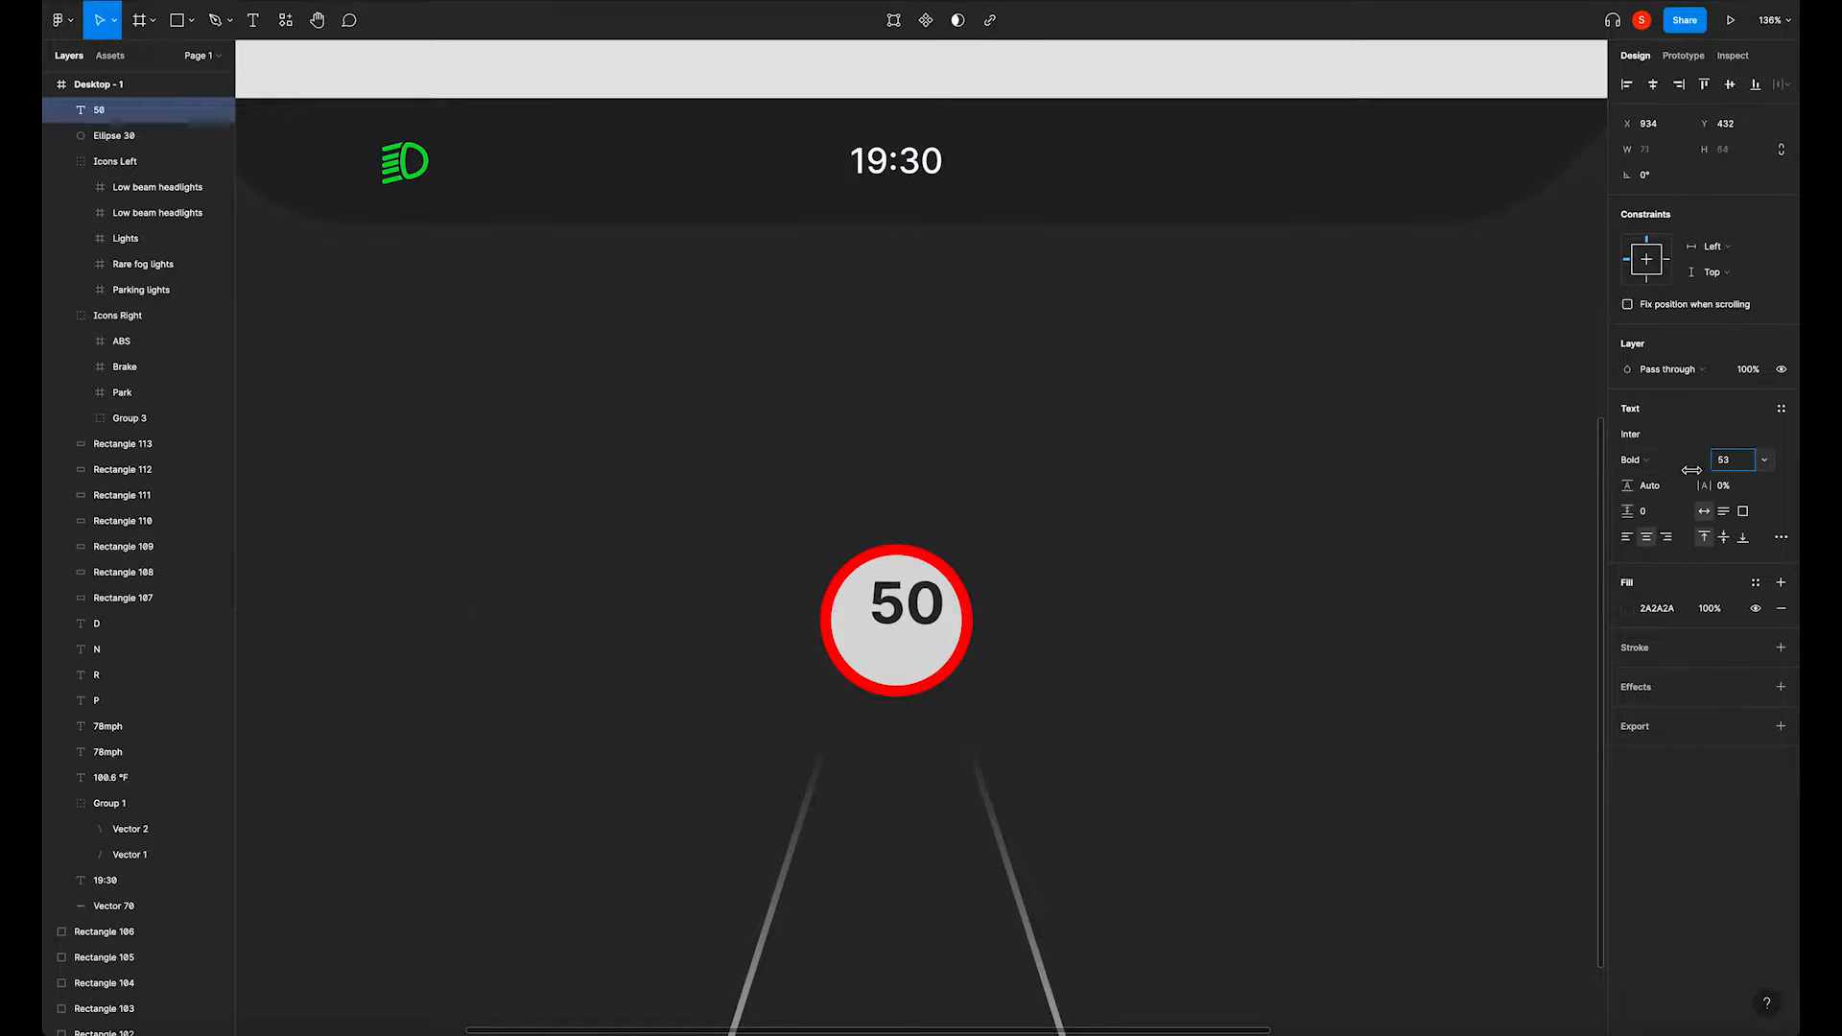
{"action": "left_click_drag", "start_coordinate": [925, 600], "coordinate": [918, 617]}
{"action": "left_click", "coordinate": [748, 502]}
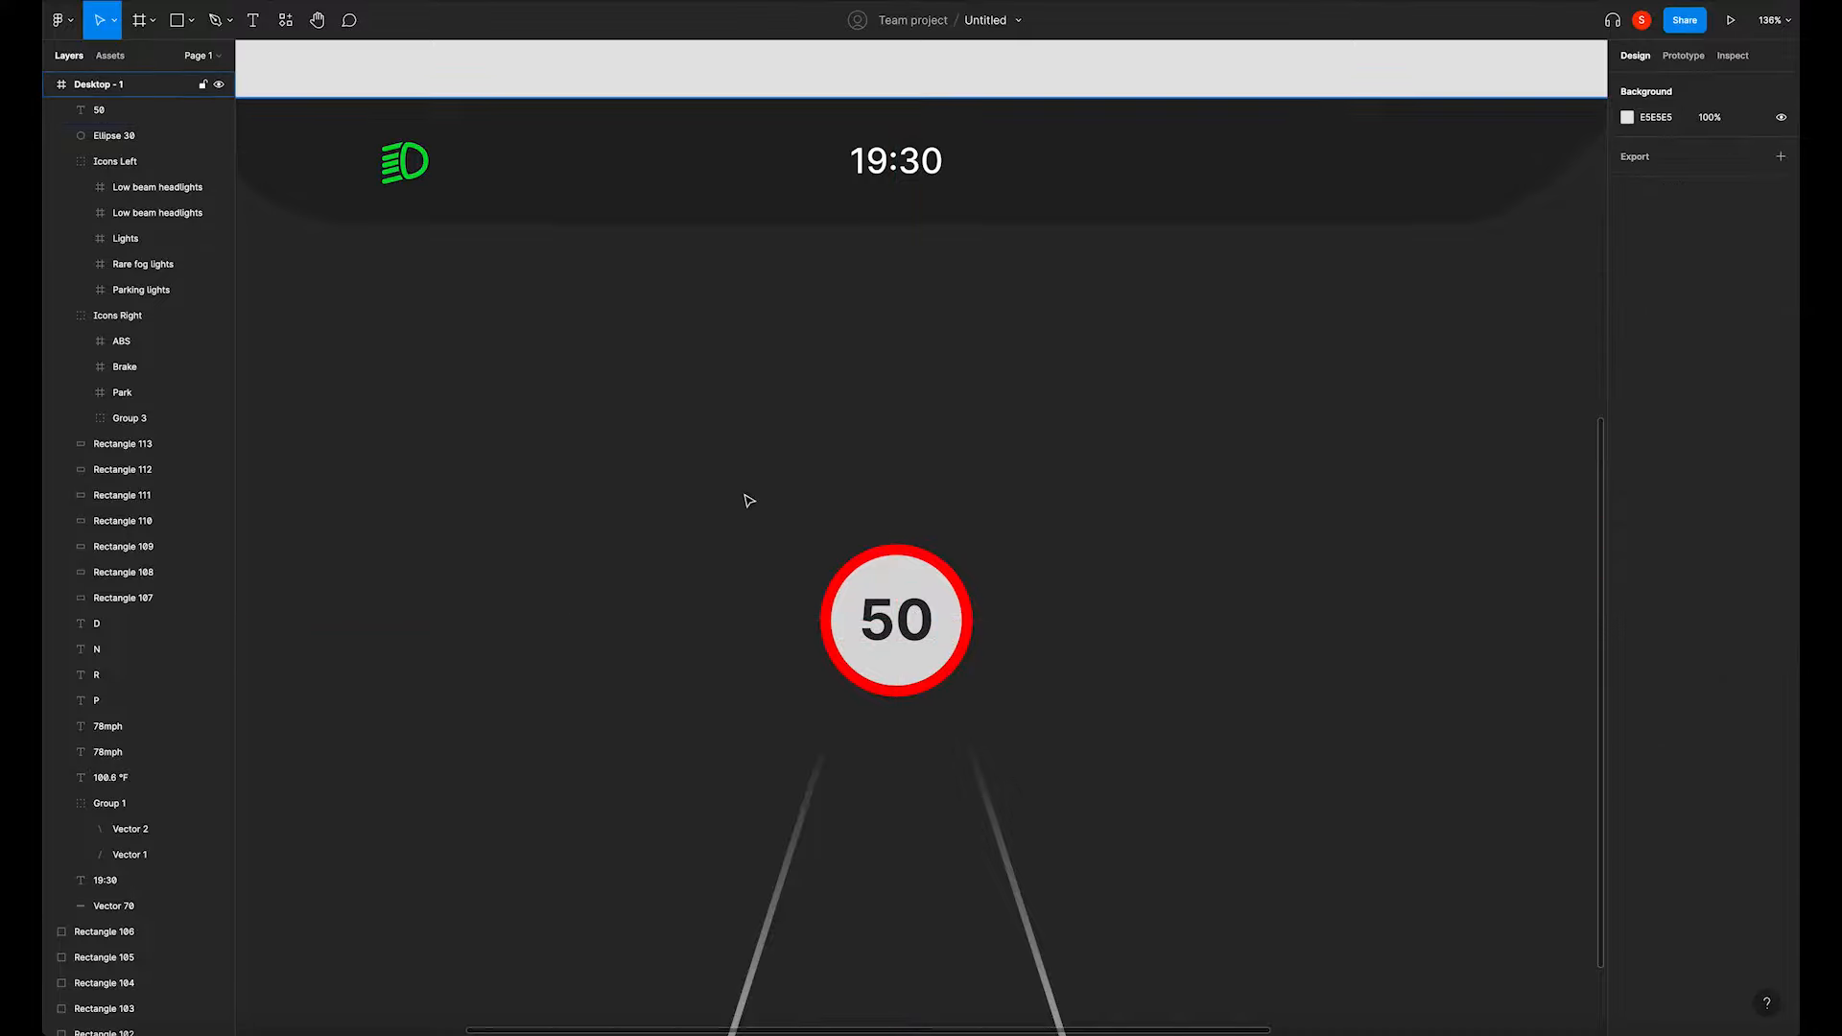
Place the trip stats group in the dashboard at X 1271, Y 292, and align the gear letters with its left edge.
{"action": "scroll", "coordinate": [762, 523], "scroll_direction": "down", "scroll_amount": 5}
{"action": "scroll", "coordinate": [1026, 547], "scroll_direction": "down", "scroll_amount": 4}
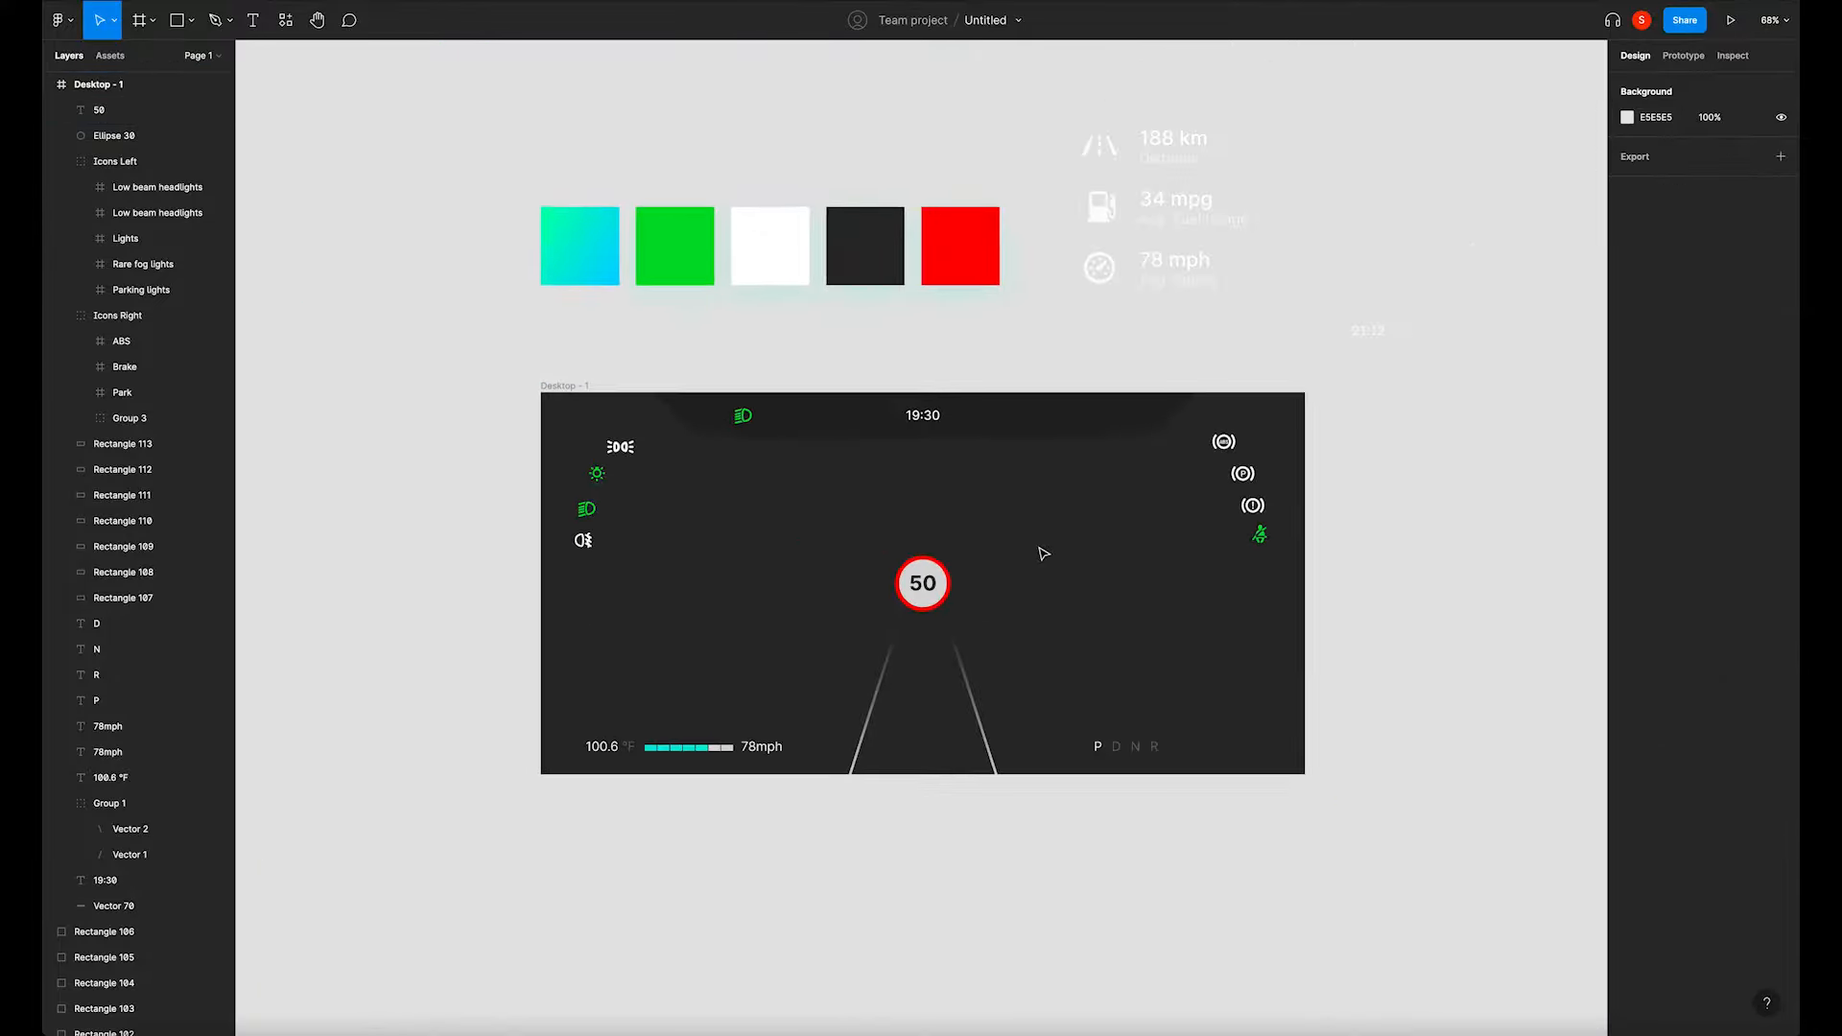
{"action": "scroll", "coordinate": [1013, 549], "scroll_direction": "up", "scroll_amount": 2}
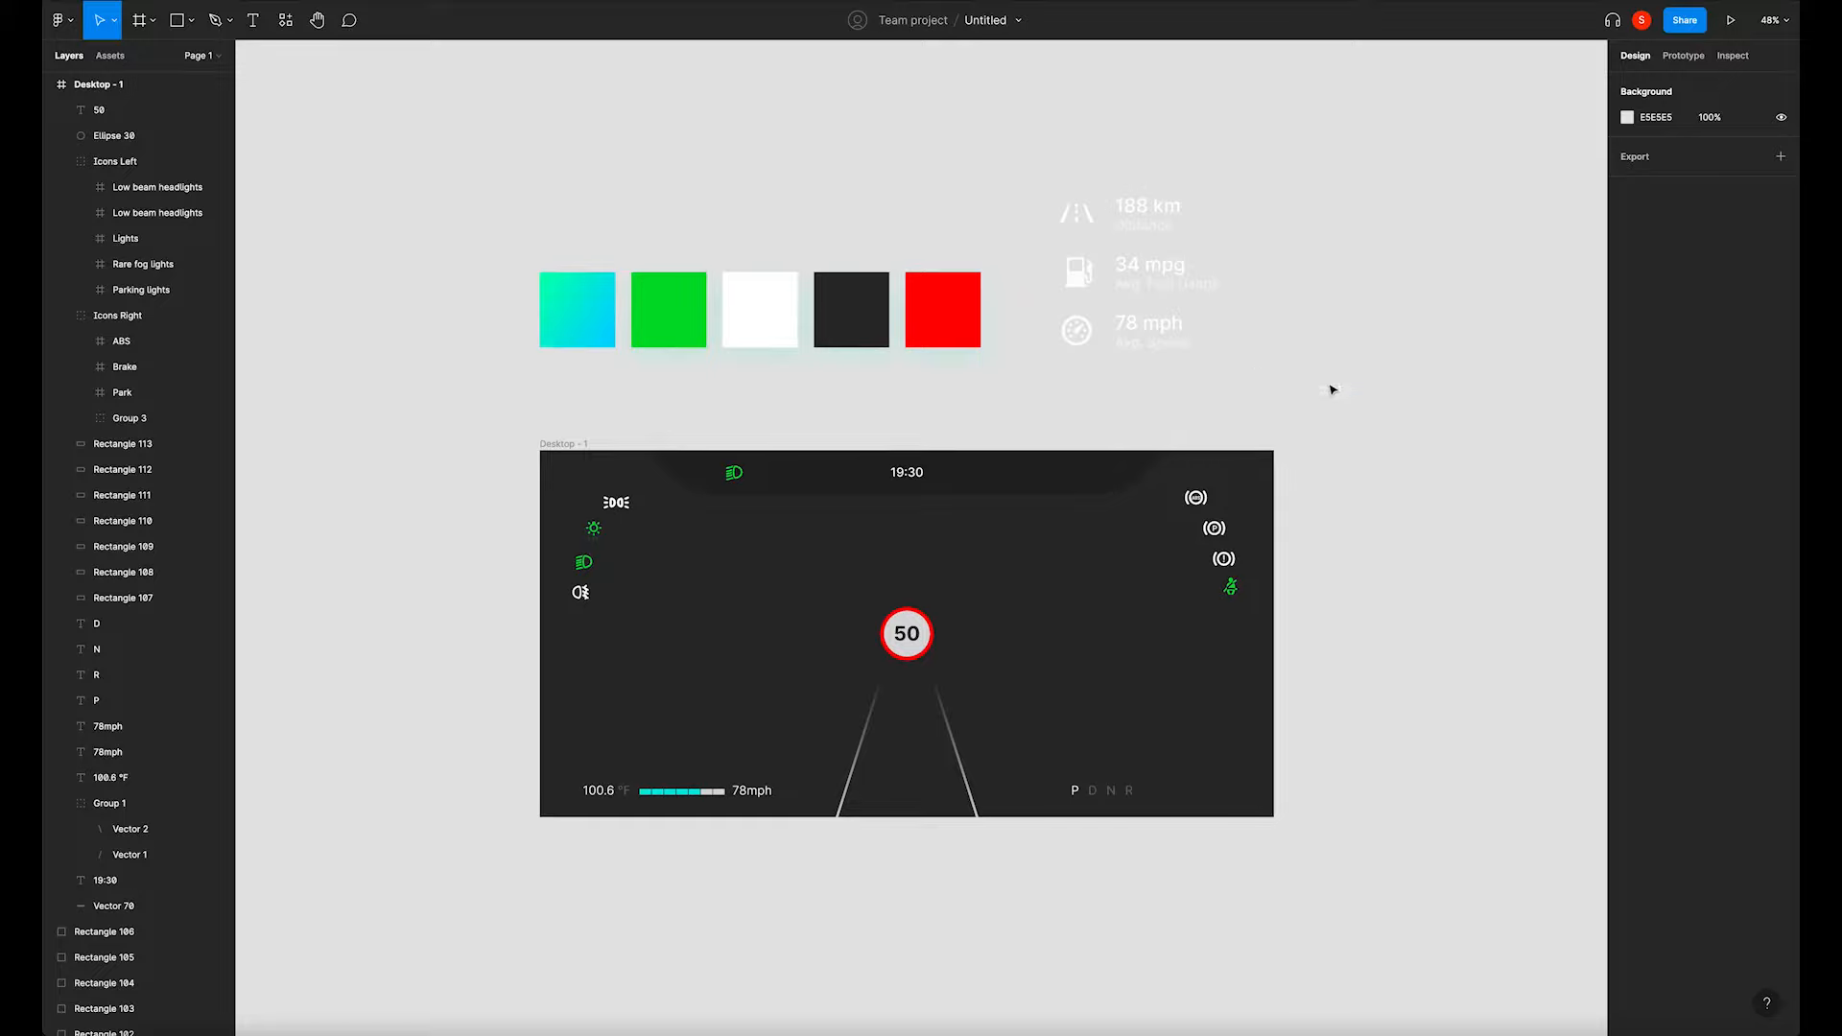
{"action": "left_click_drag", "start_coordinate": [1119, 267], "coordinate": [1087, 640]}
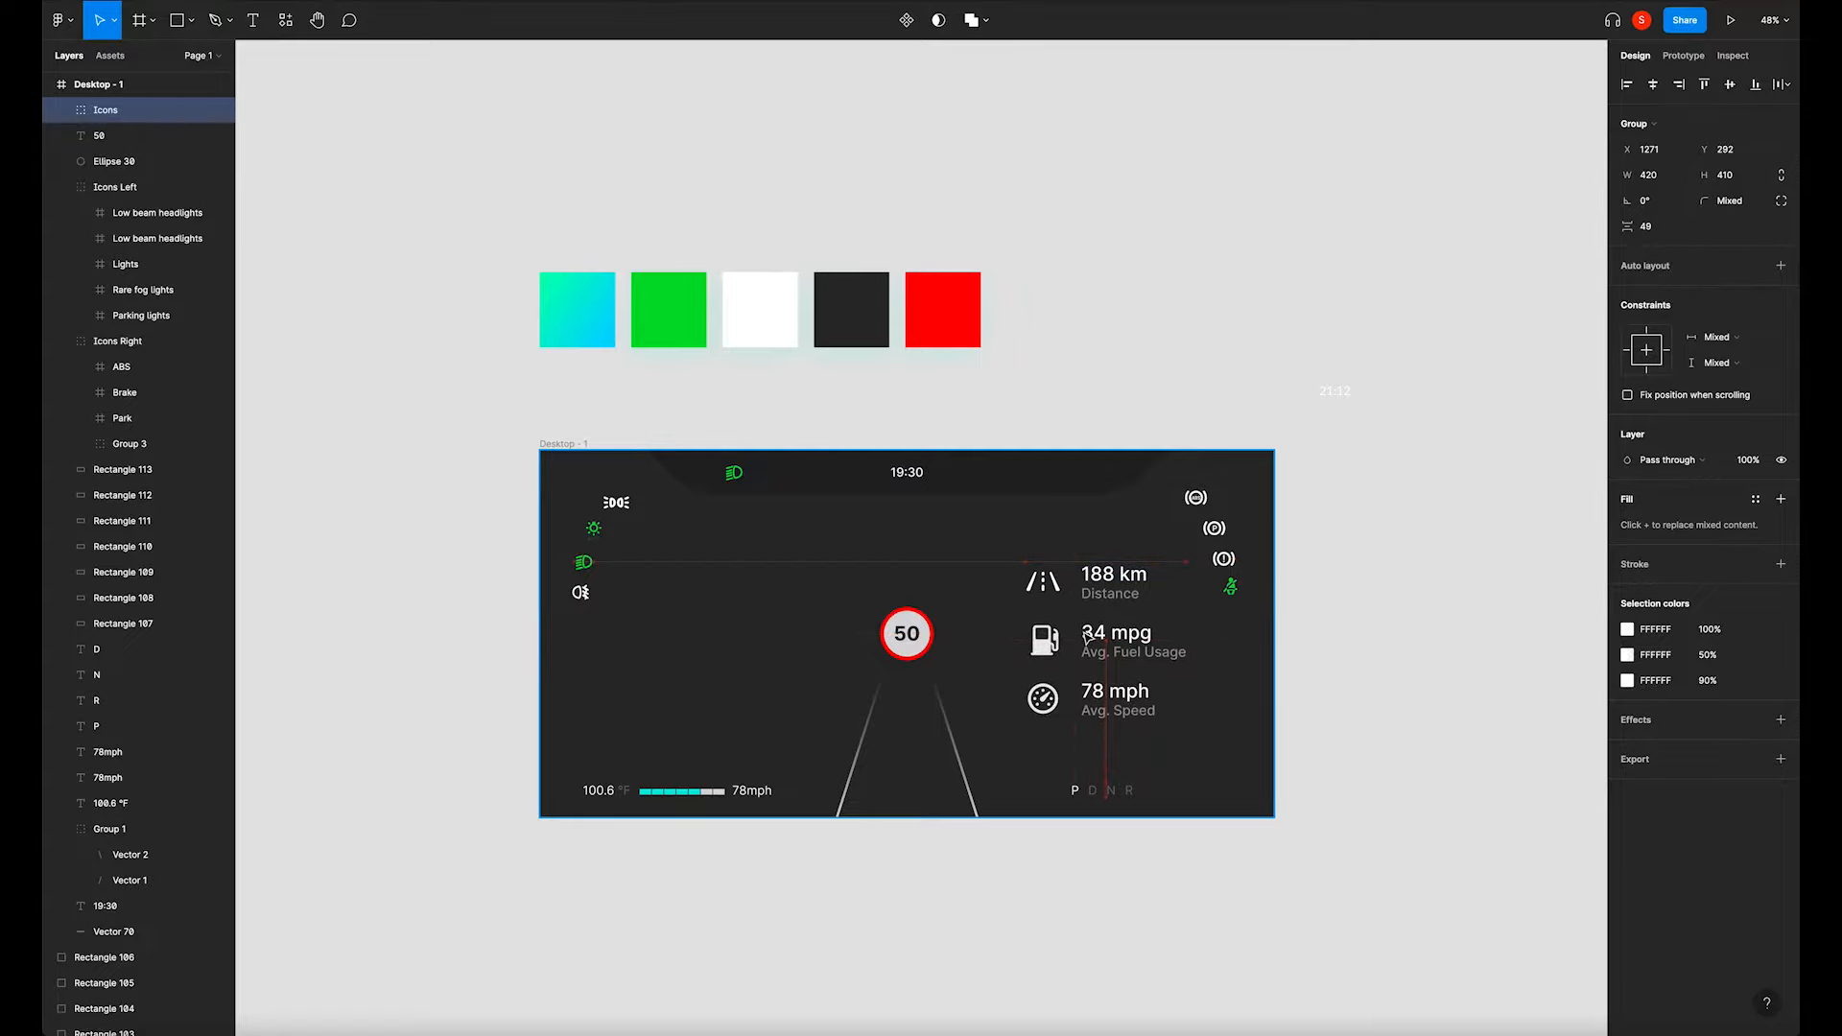
{"action": "left_click", "coordinate": [1391, 614]}
{"action": "left_click_drag", "start_coordinate": [1367, 592], "coordinate": [1310, 540]}
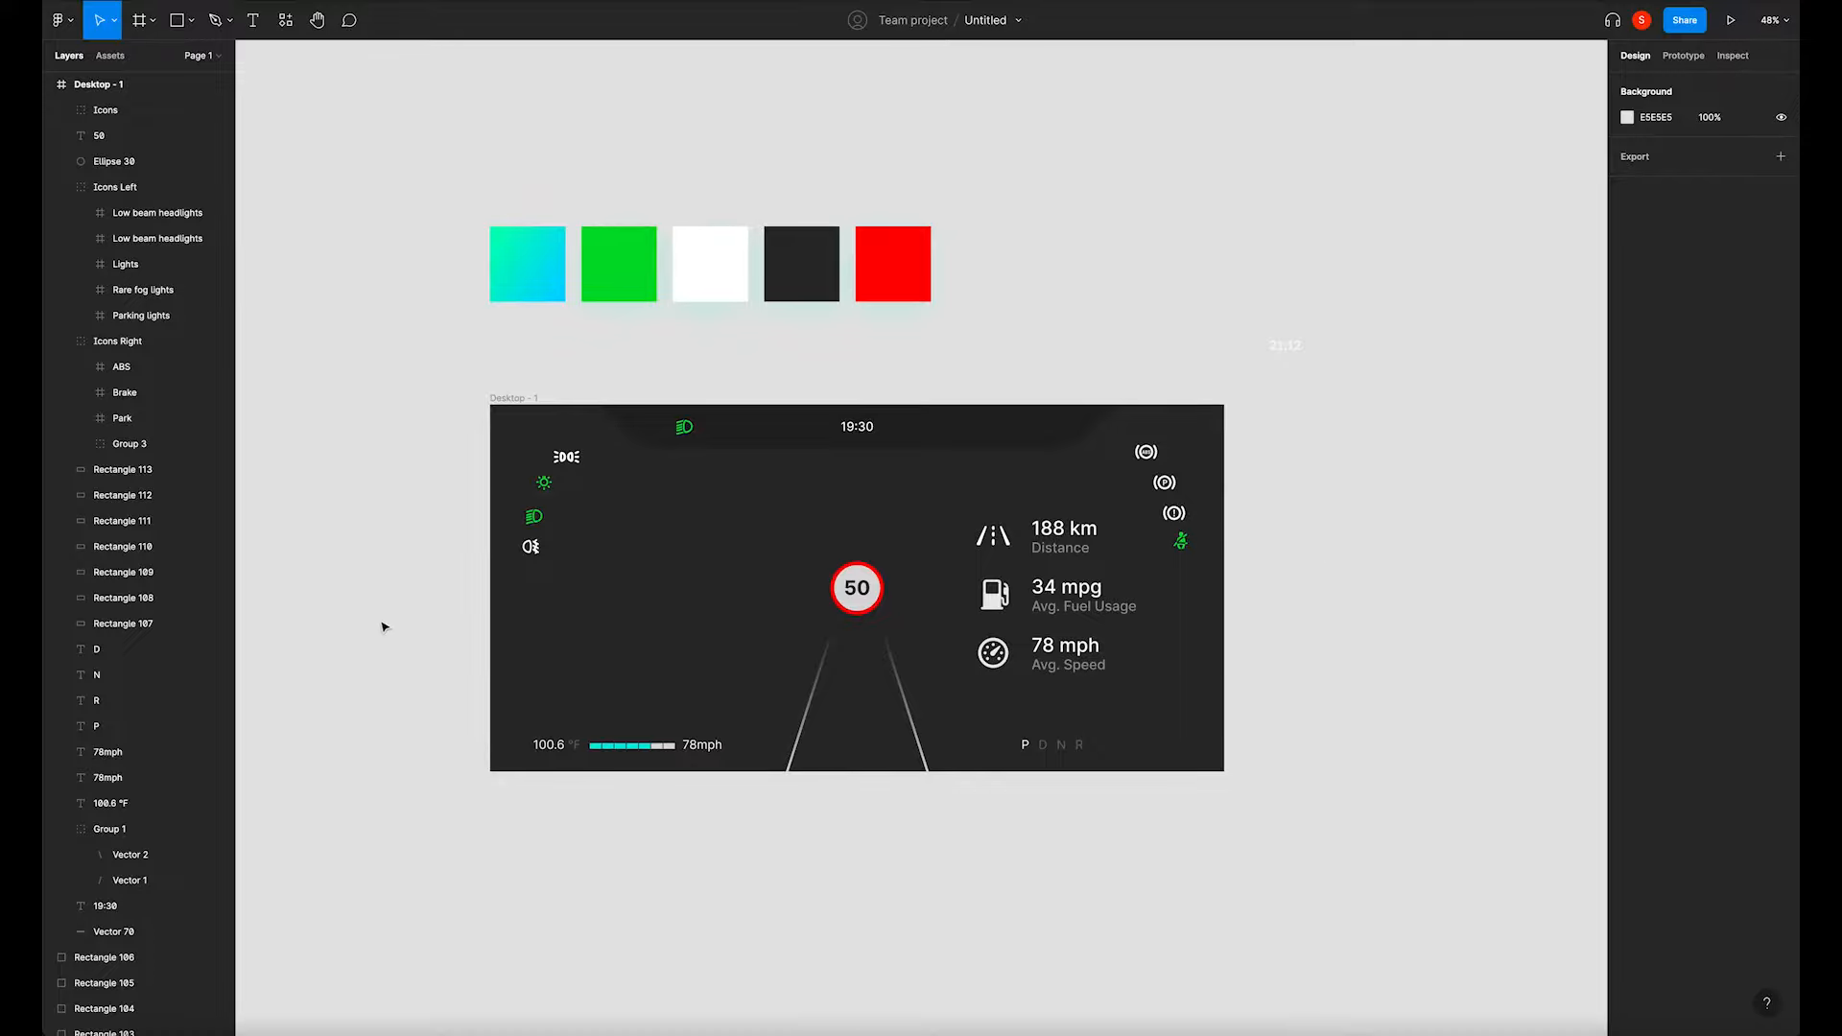
{"action": "mouse_move", "coordinate": [1004, 775]}
{"action": "left_mouse_down"}
{"action": "mouse_move", "coordinate": [1125, 731]}
{"action": "mouse_move", "coordinate": [1031, 755]}
{"action": "left_mouse_up"}
{"action": "left_click", "coordinate": [1055, 747]}
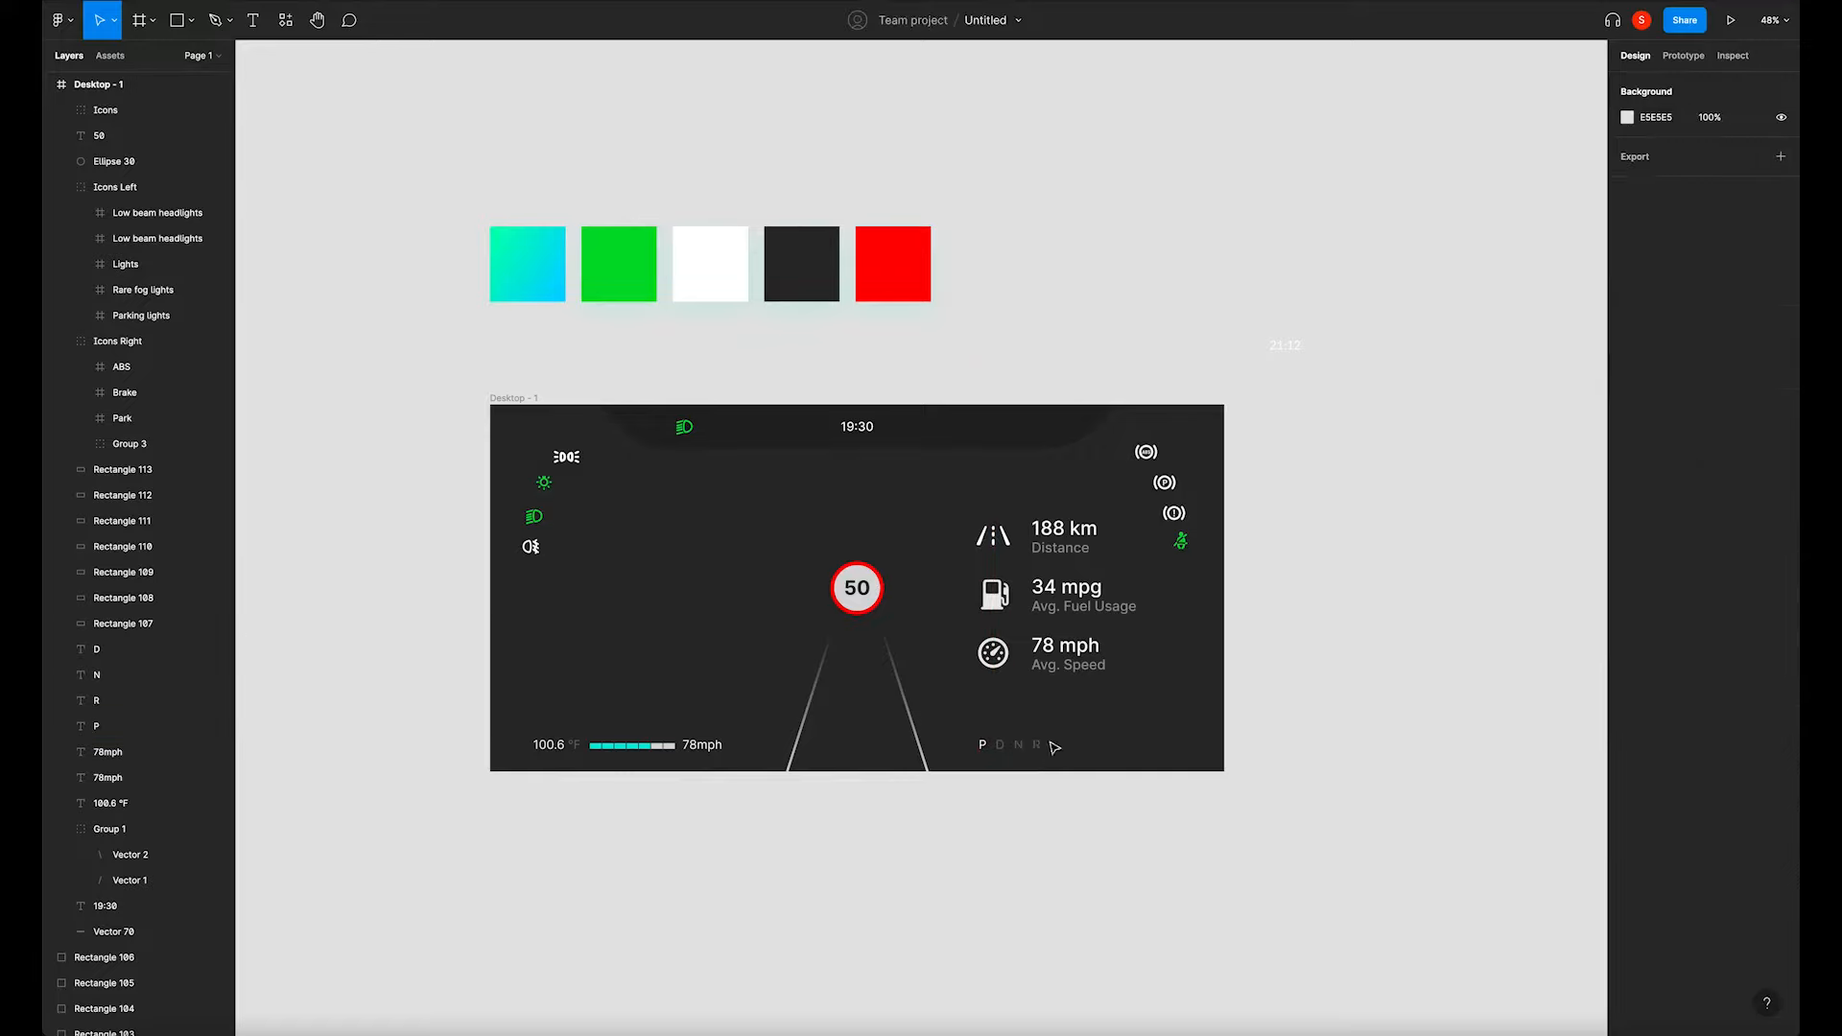
Recolour the fuel pump icon FF0000, sampled from the red swatch.
{"action": "left_click", "coordinate": [1010, 612]}
{"action": "double_click", "coordinate": [1006, 608]}
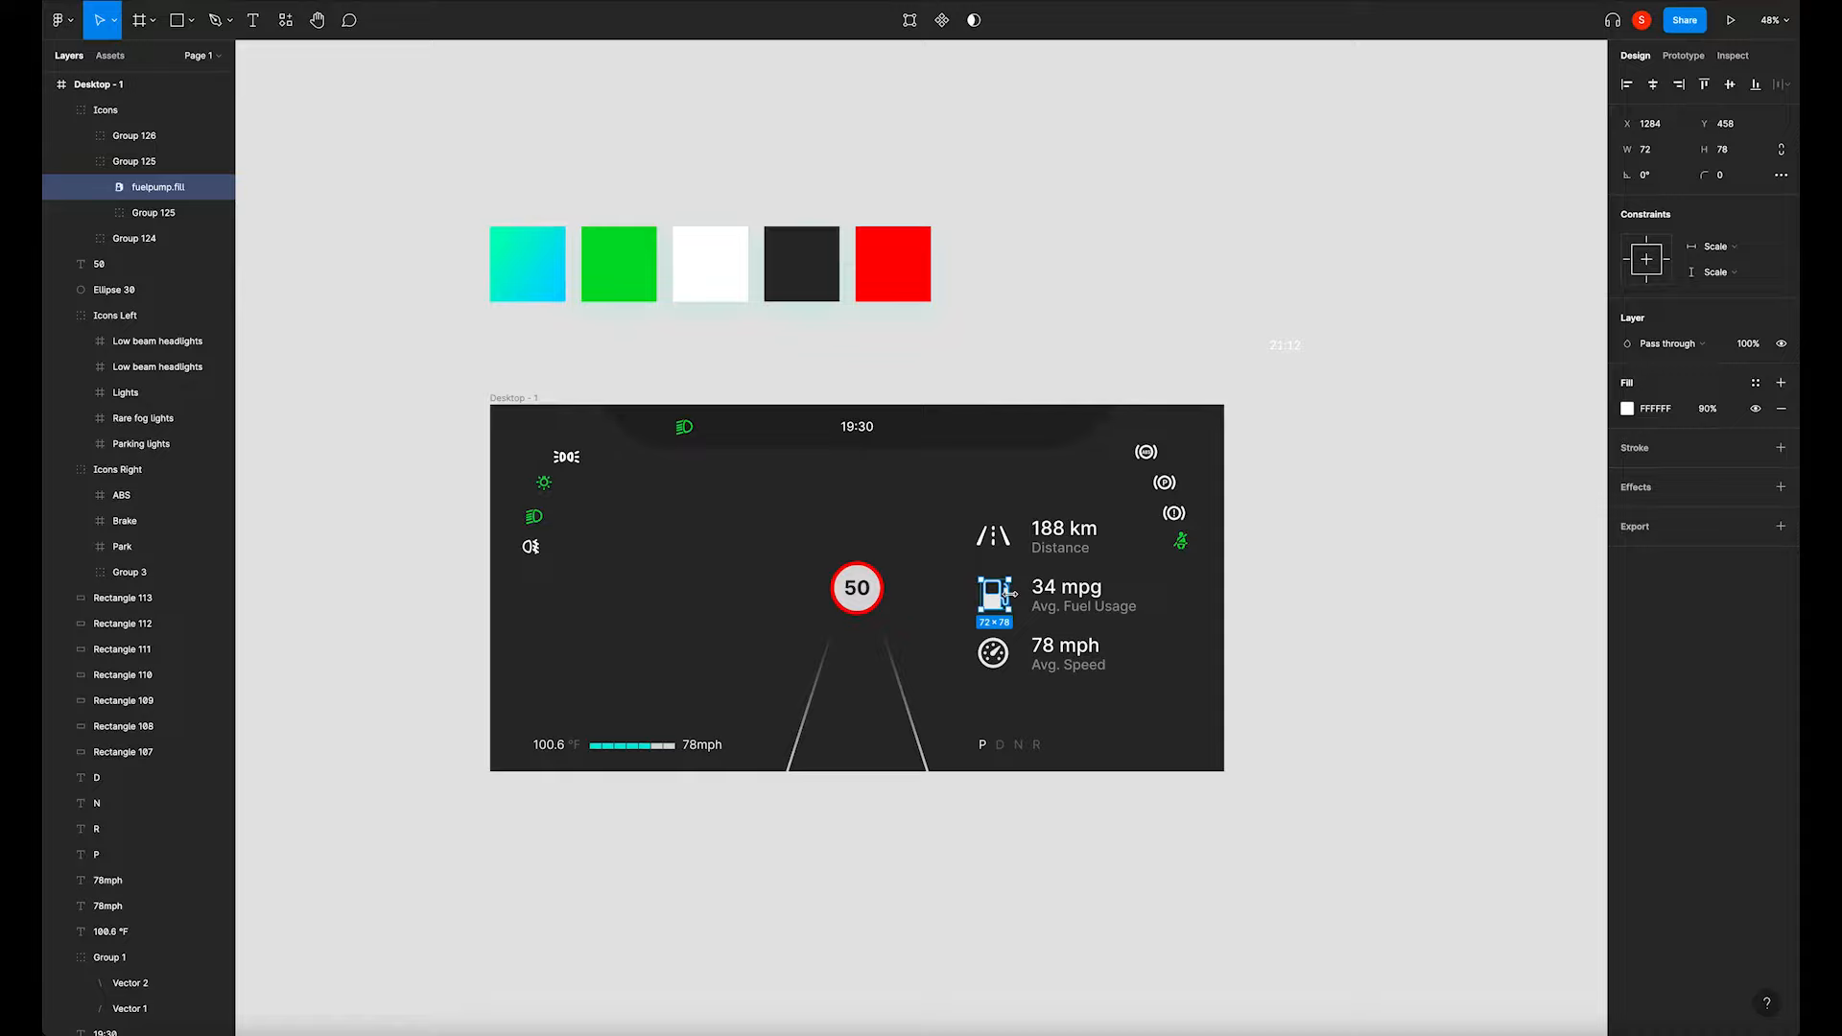
{"action": "key", "text": "i"}
{"action": "left_click", "coordinate": [912, 279]}
{"action": "left_click", "coordinate": [1045, 345]}
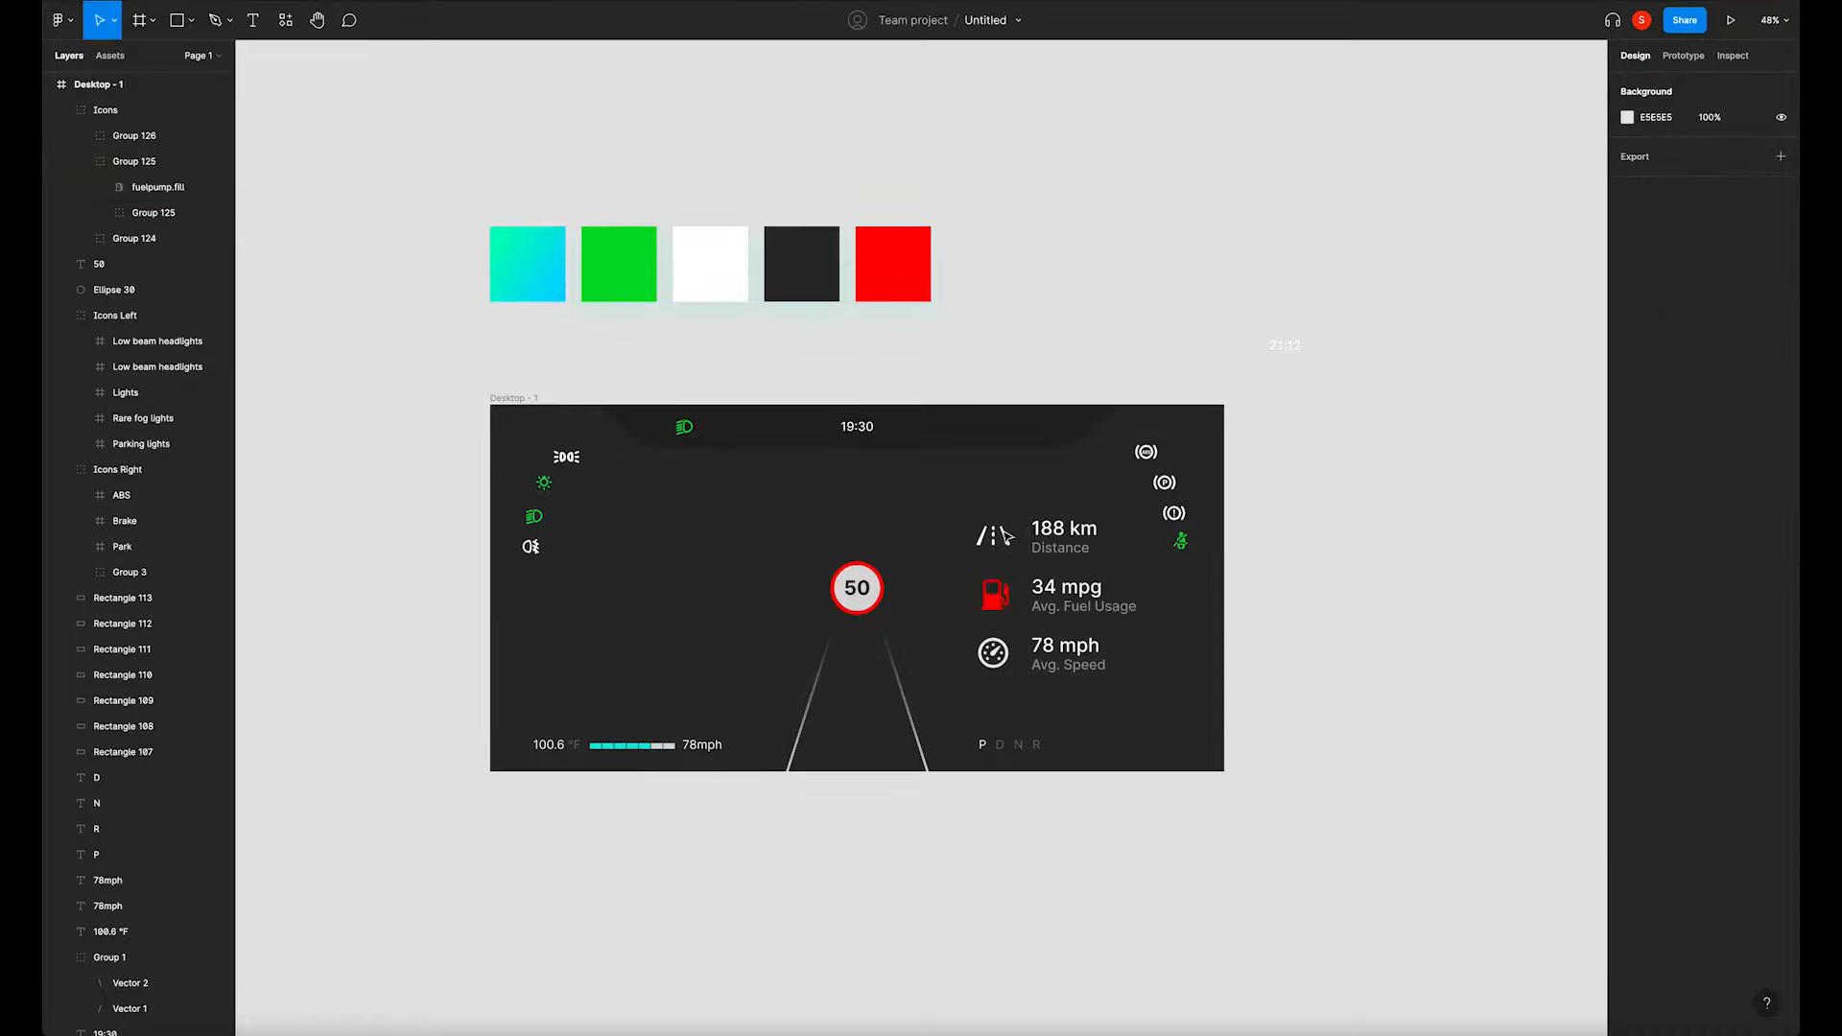
Recolour the road icon beside the distance reading to 01E4E0, sampled from the cyan gradient swatch.
{"action": "left_click", "coordinate": [1002, 535]}
{"action": "double_click", "coordinate": [1002, 537]}
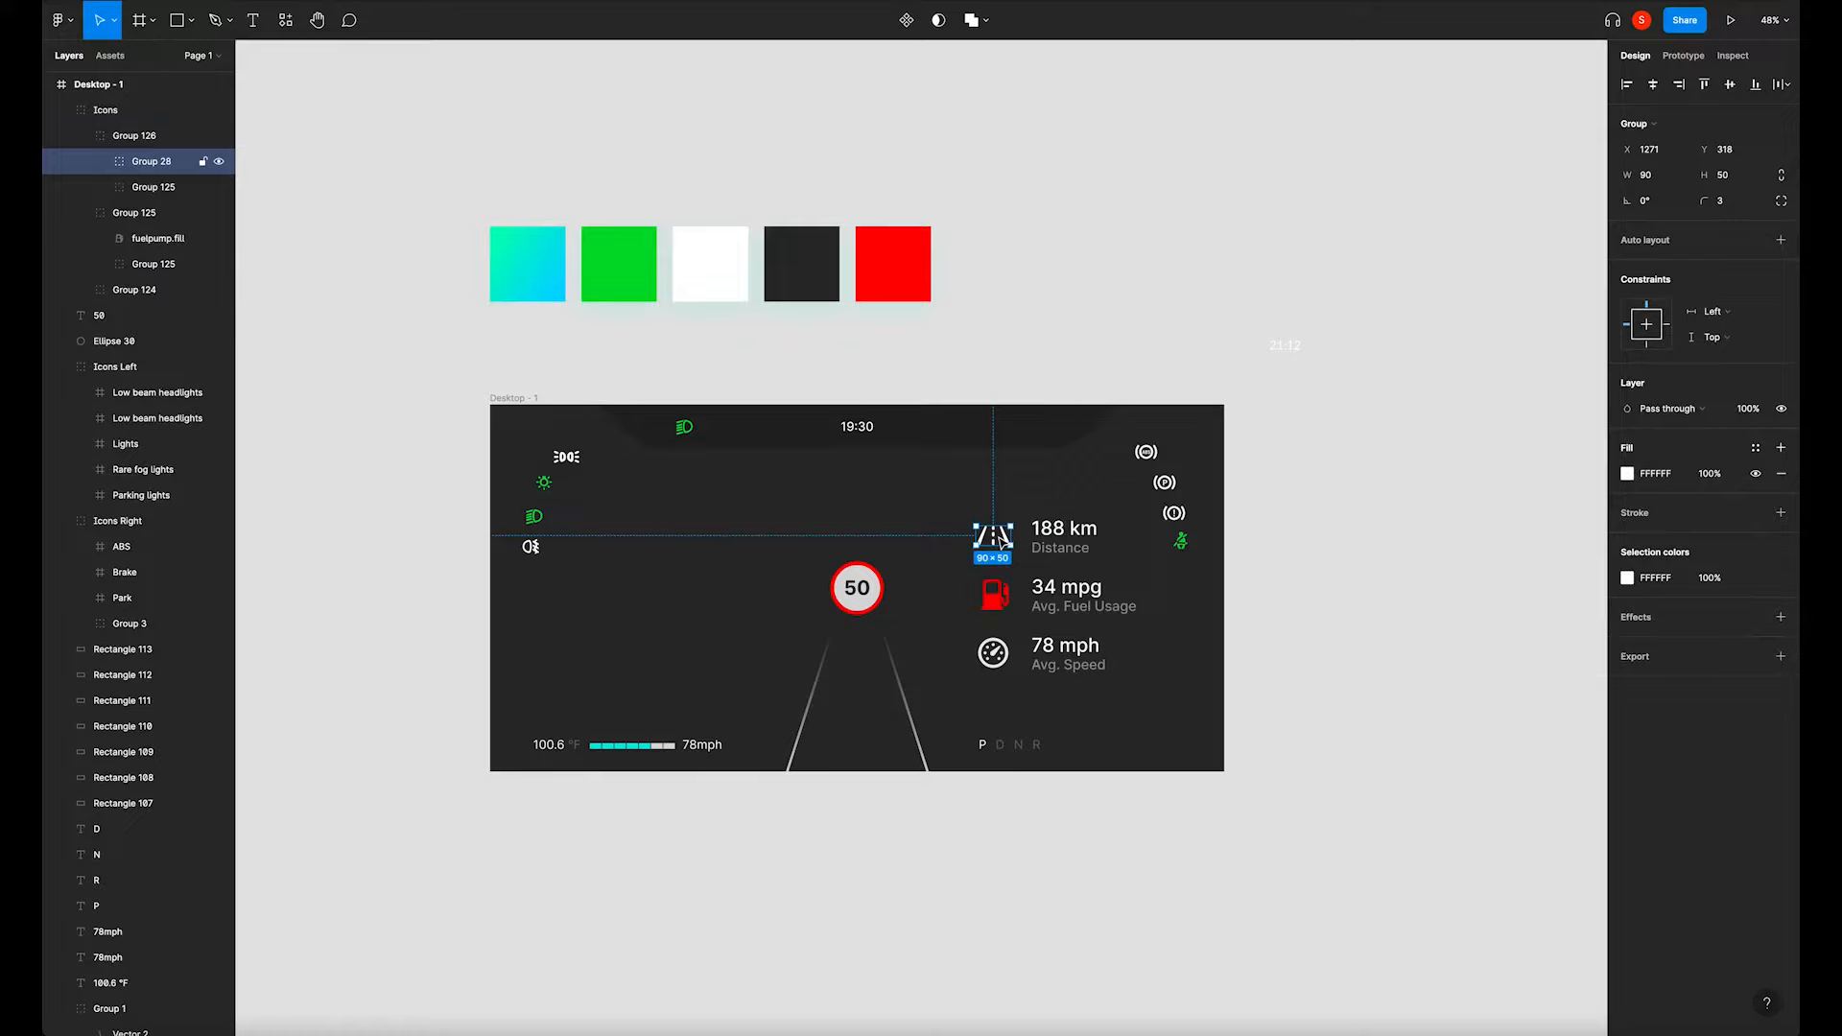
{"action": "key", "text": "i"}
{"action": "left_click", "coordinate": [534, 269]}
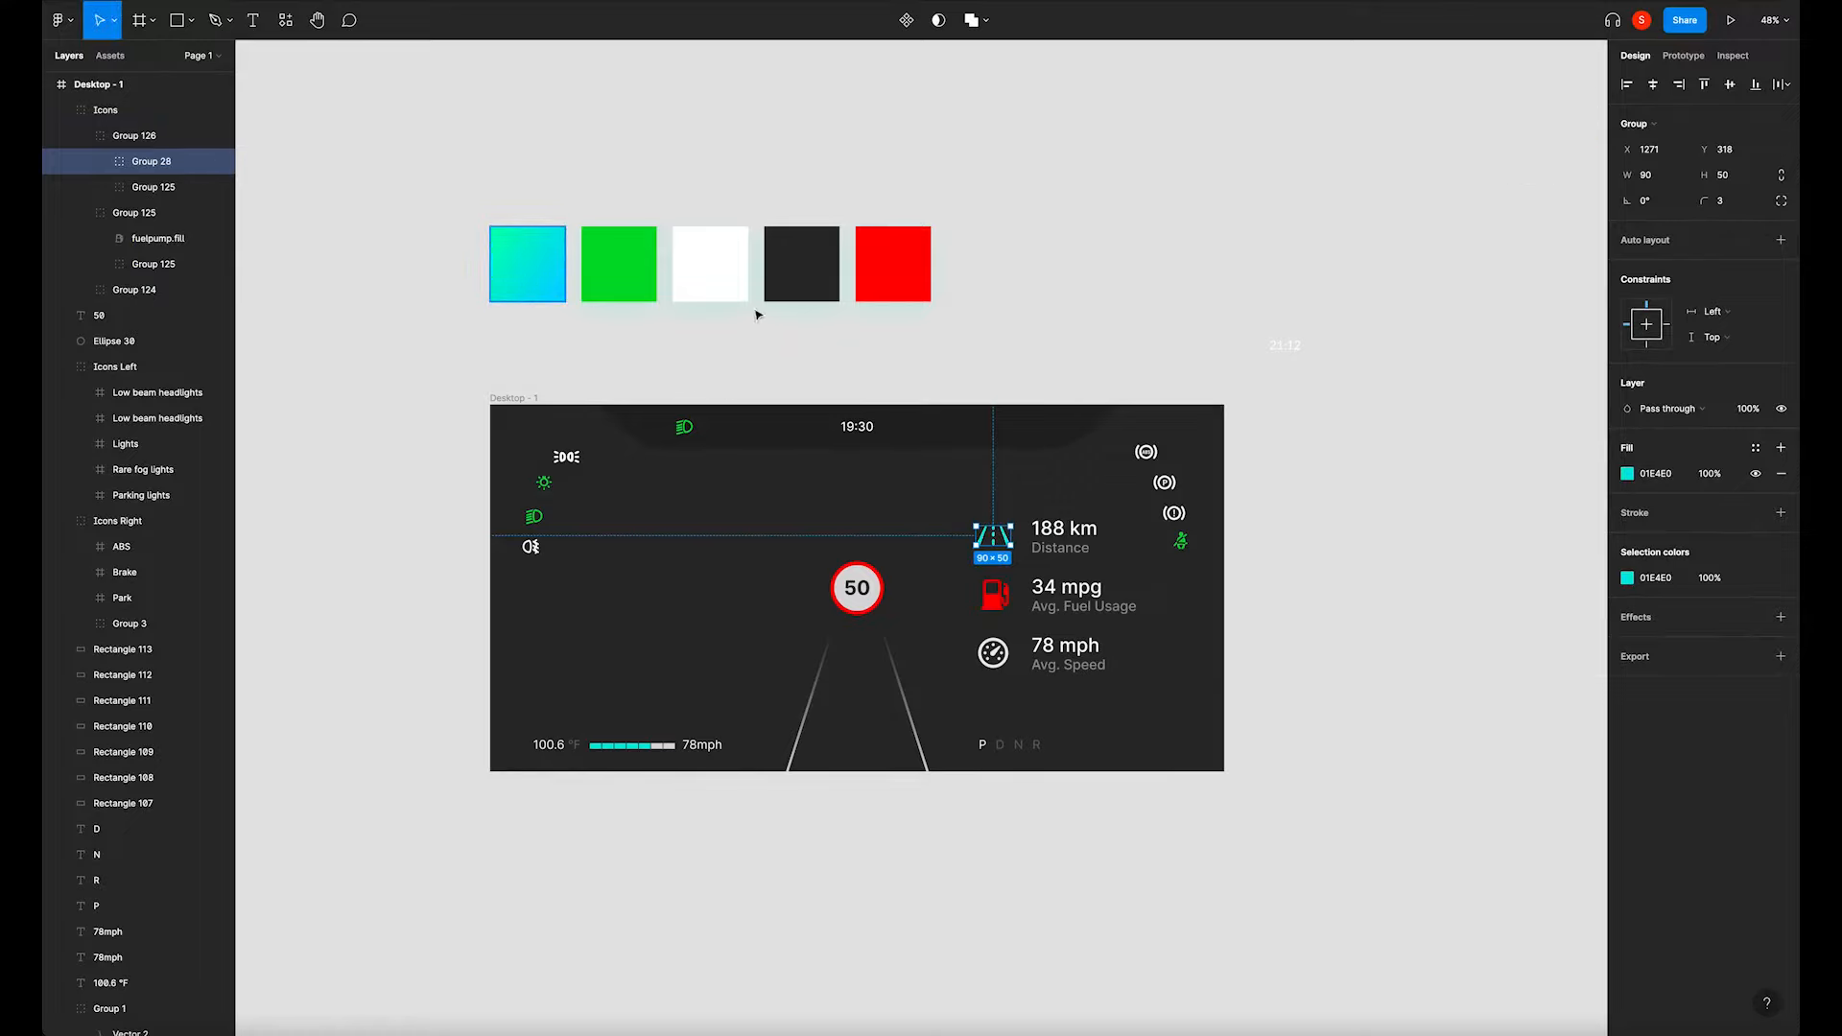
{"action": "left_click", "coordinate": [1073, 298]}
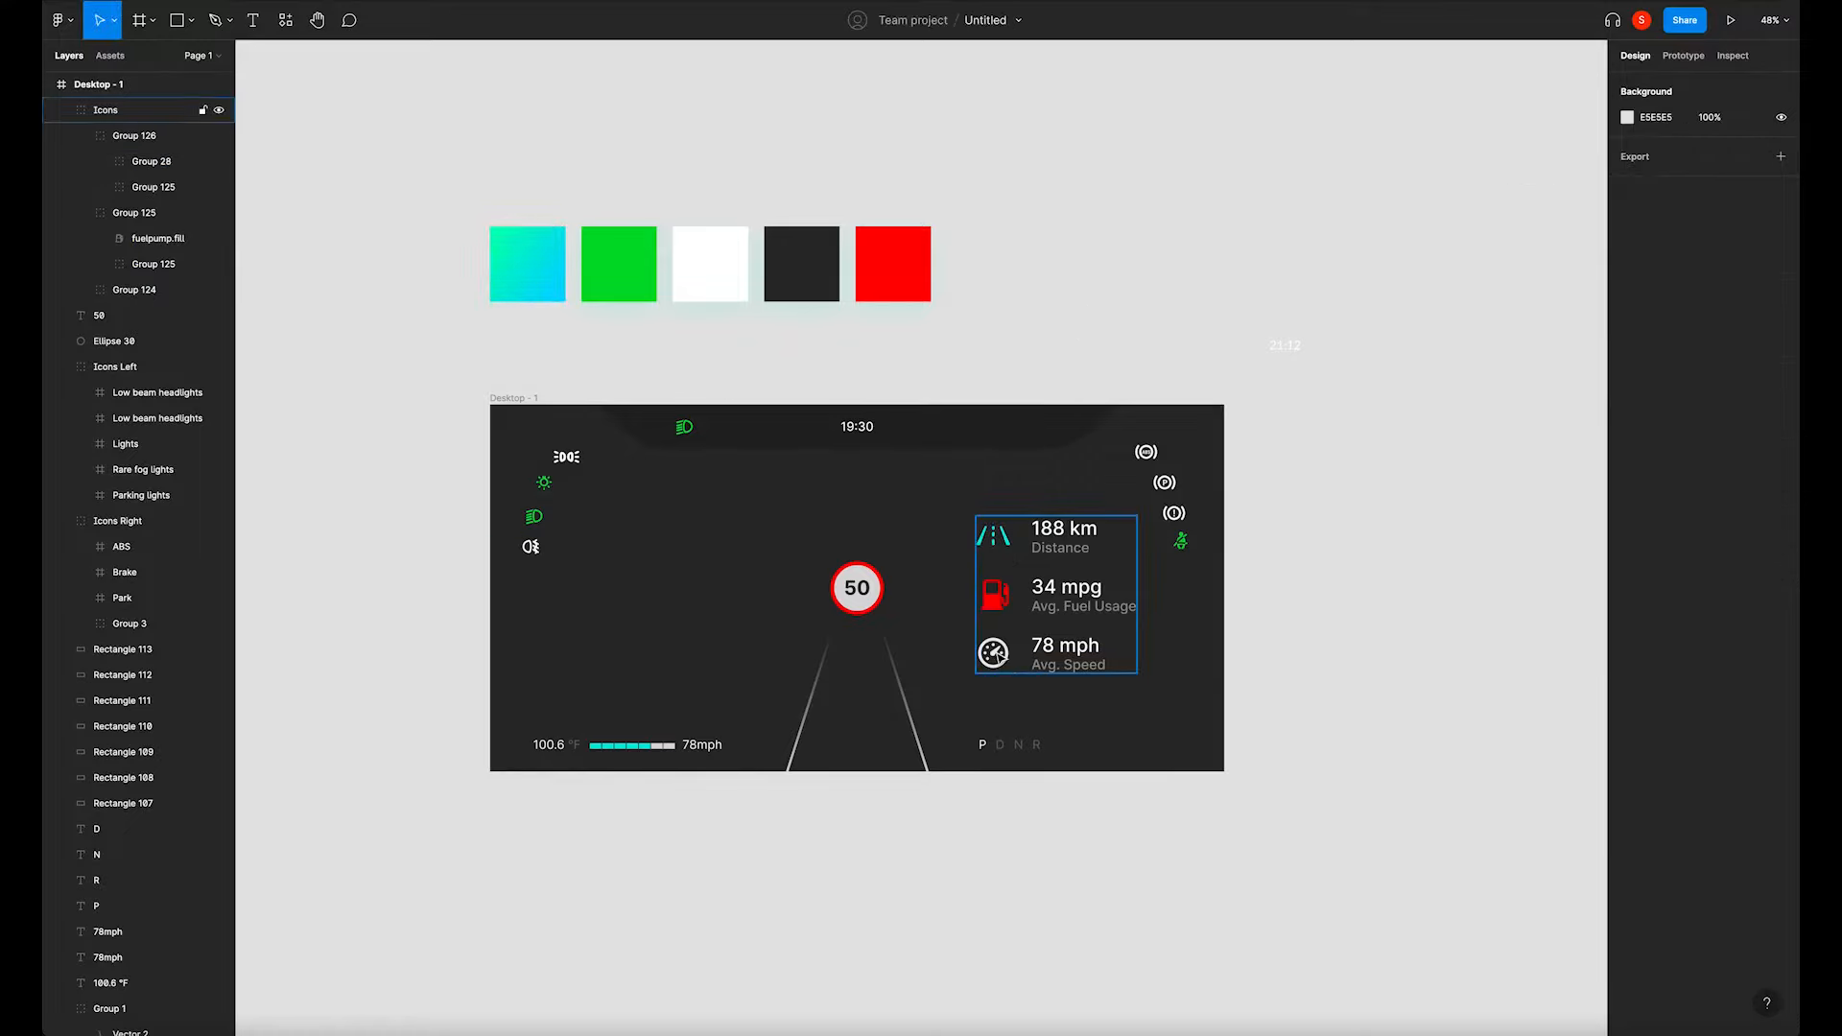
Recolour the speedometer icon beside the average speed with white sampled from the white swatch.
{"action": "double_click", "coordinate": [1067, 652]}
{"action": "left_click", "coordinate": [996, 655]}
{"action": "key", "text": "i"}
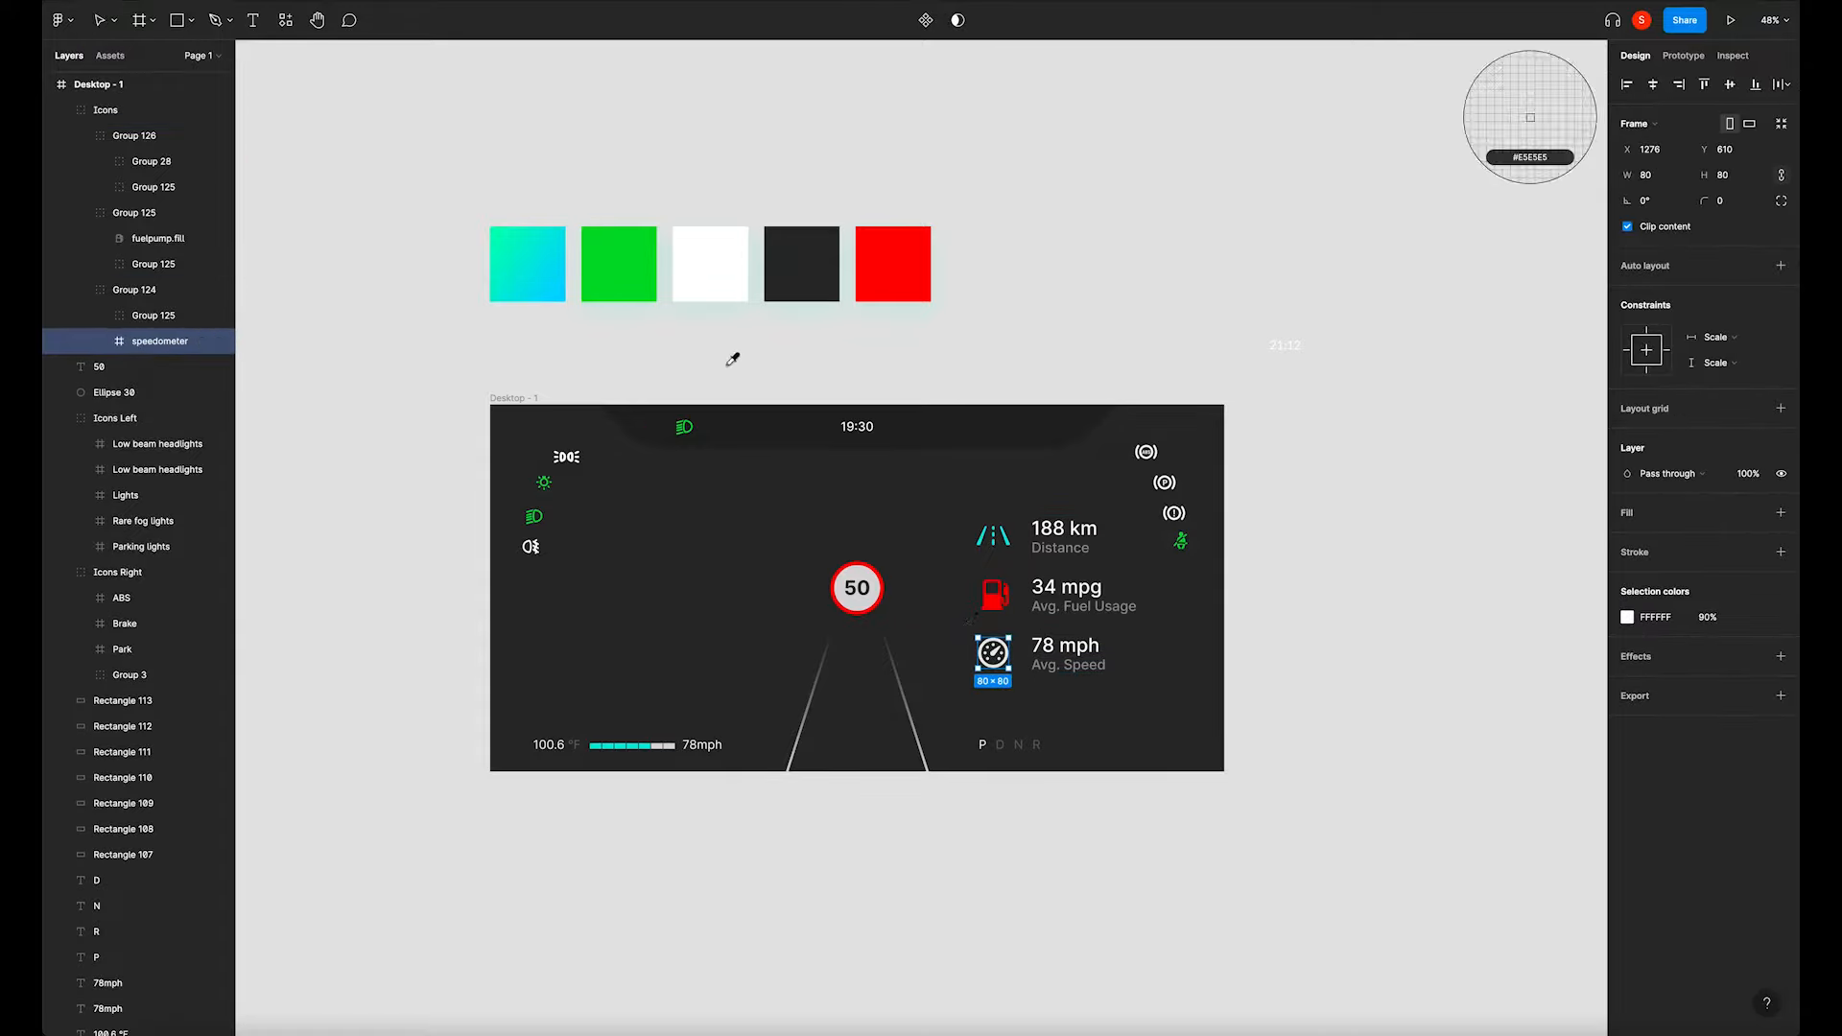
{"action": "left_click", "coordinate": [738, 264]}
{"action": "left_click", "coordinate": [1071, 290]}
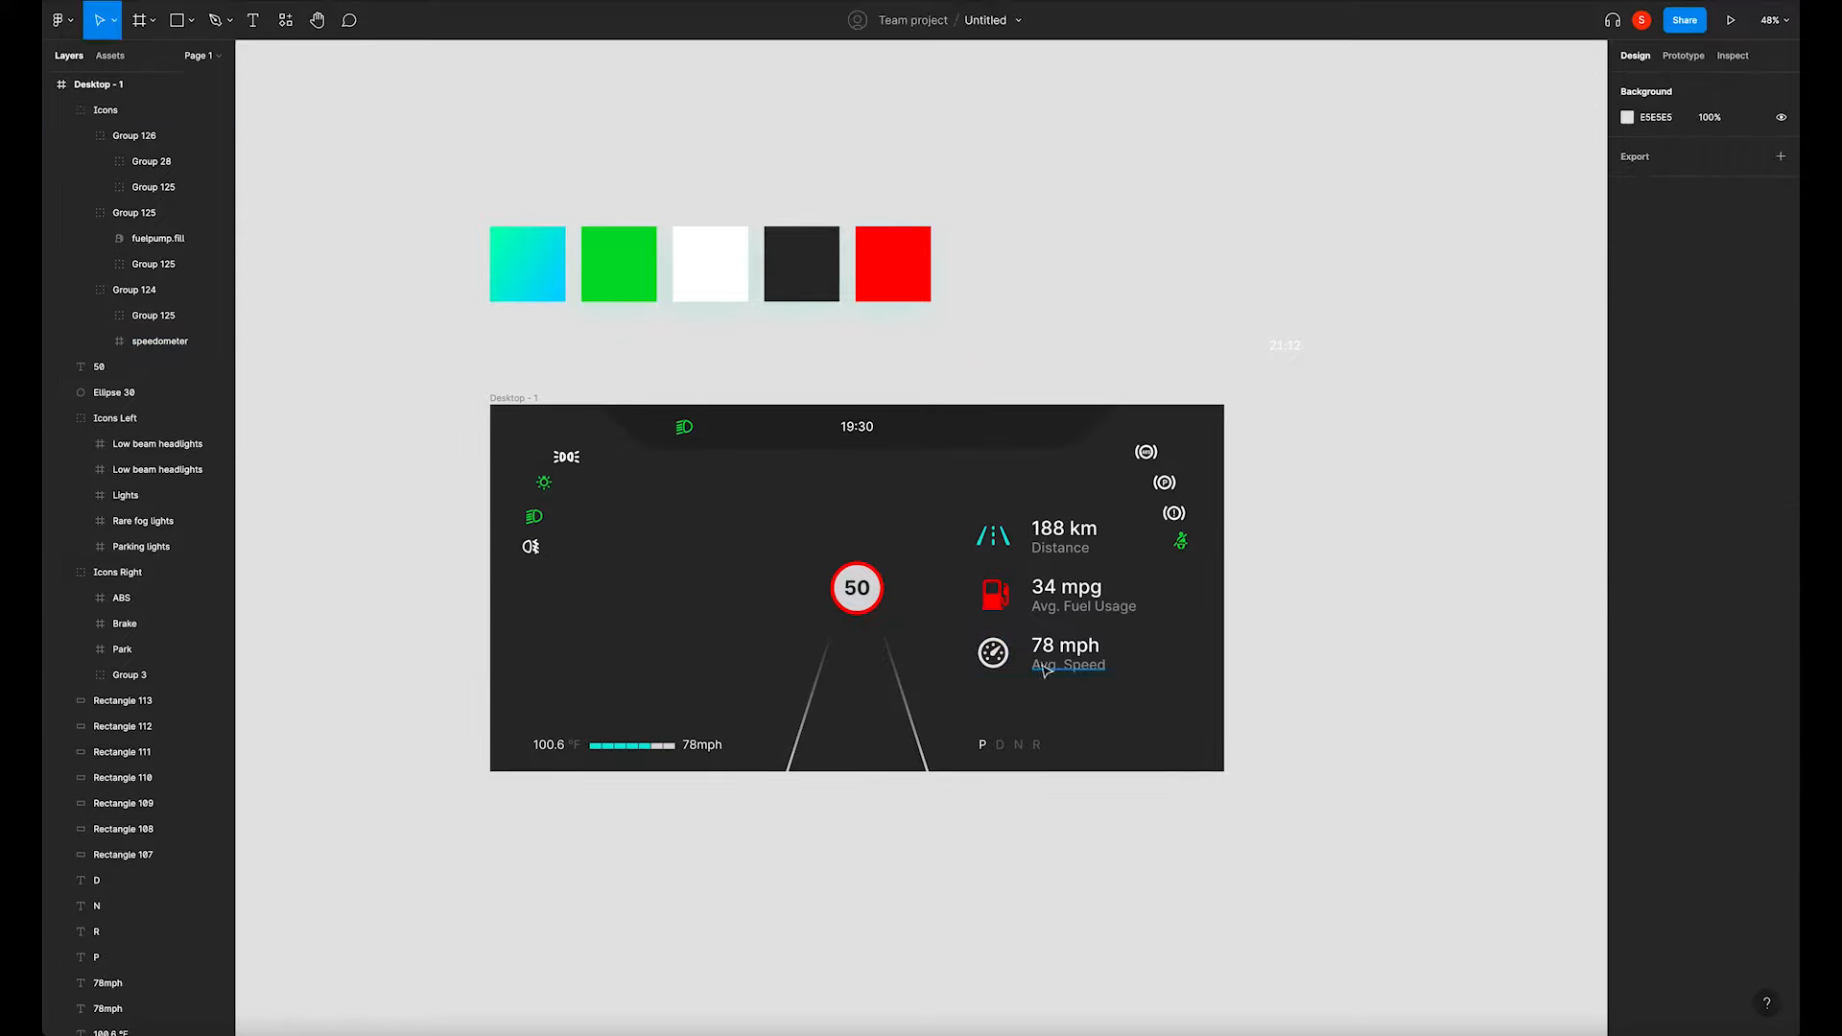
Recolour the three centre dashes of the road icon with green sampled from the green swatch.
{"action": "left_click", "coordinate": [995, 545], "text": "ctrl"}
{"action": "left_click", "coordinate": [994, 530], "text": "ctrl+shift"}
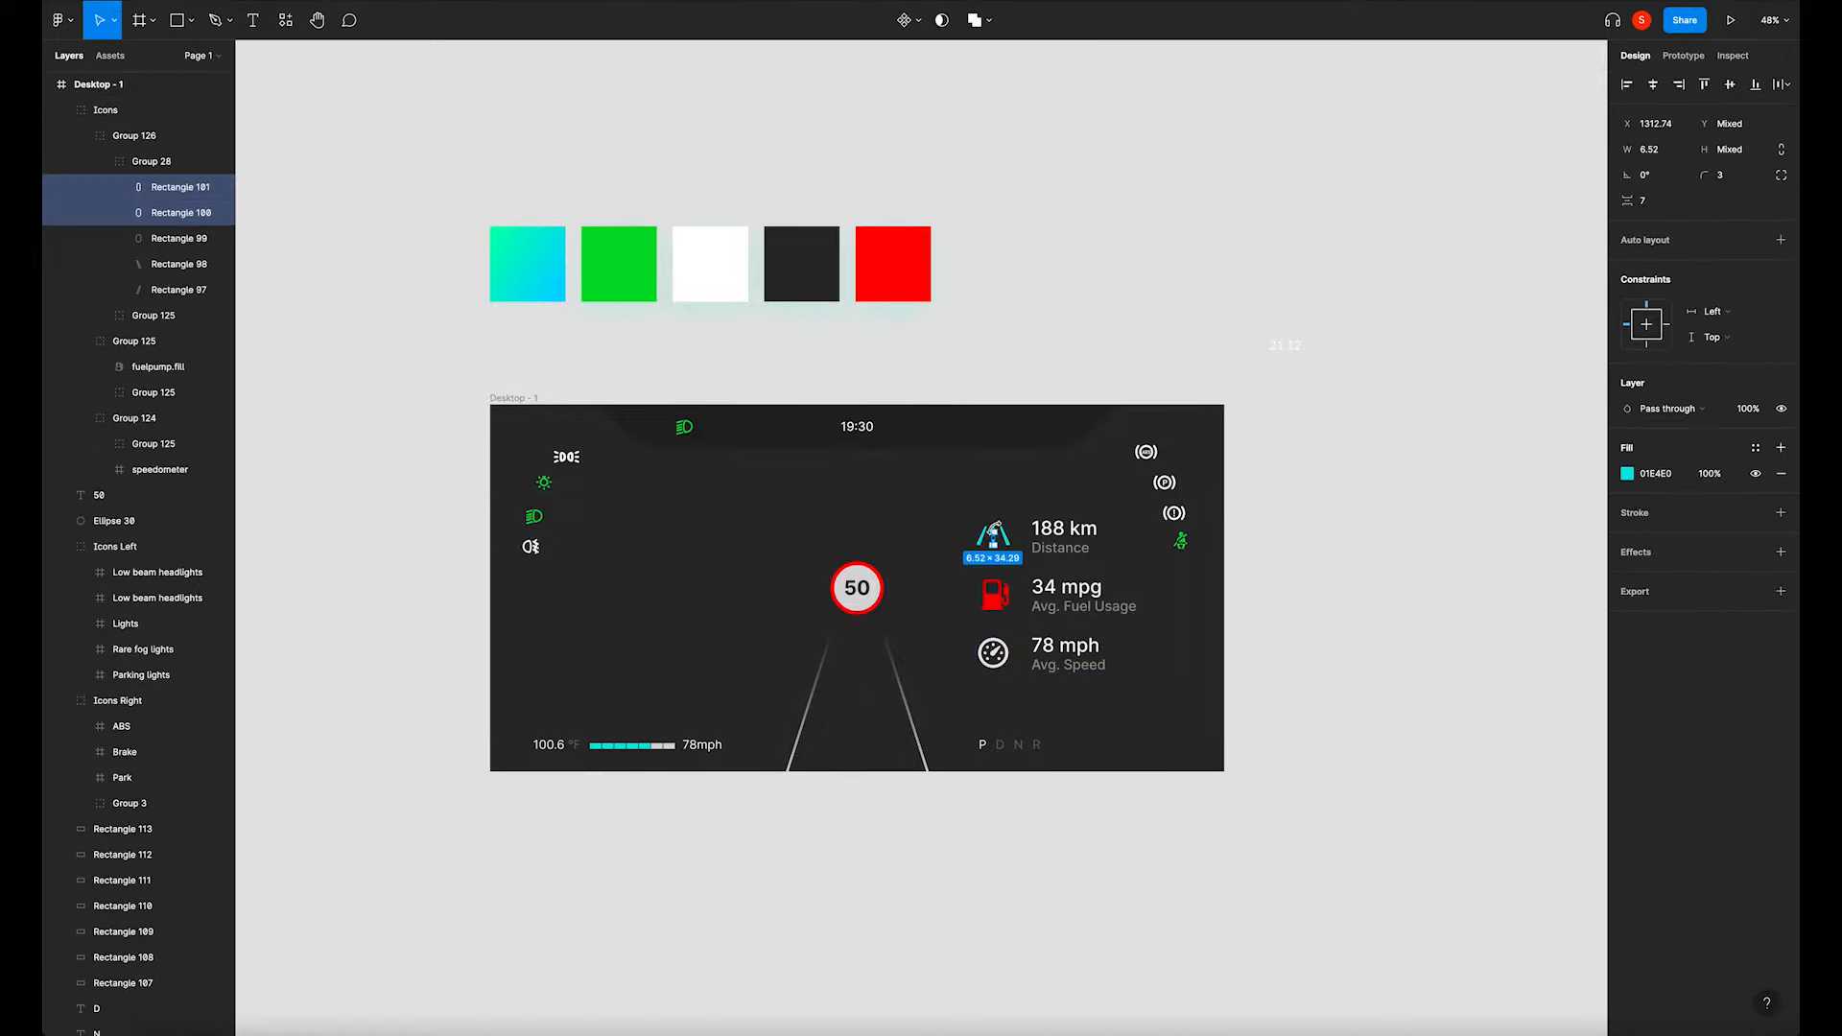
{"action": "scroll", "coordinate": [996, 528], "scroll_direction": "up", "scroll_amount": 5}
{"action": "left_click", "coordinate": [995, 530], "text": "ctrl+shift"}
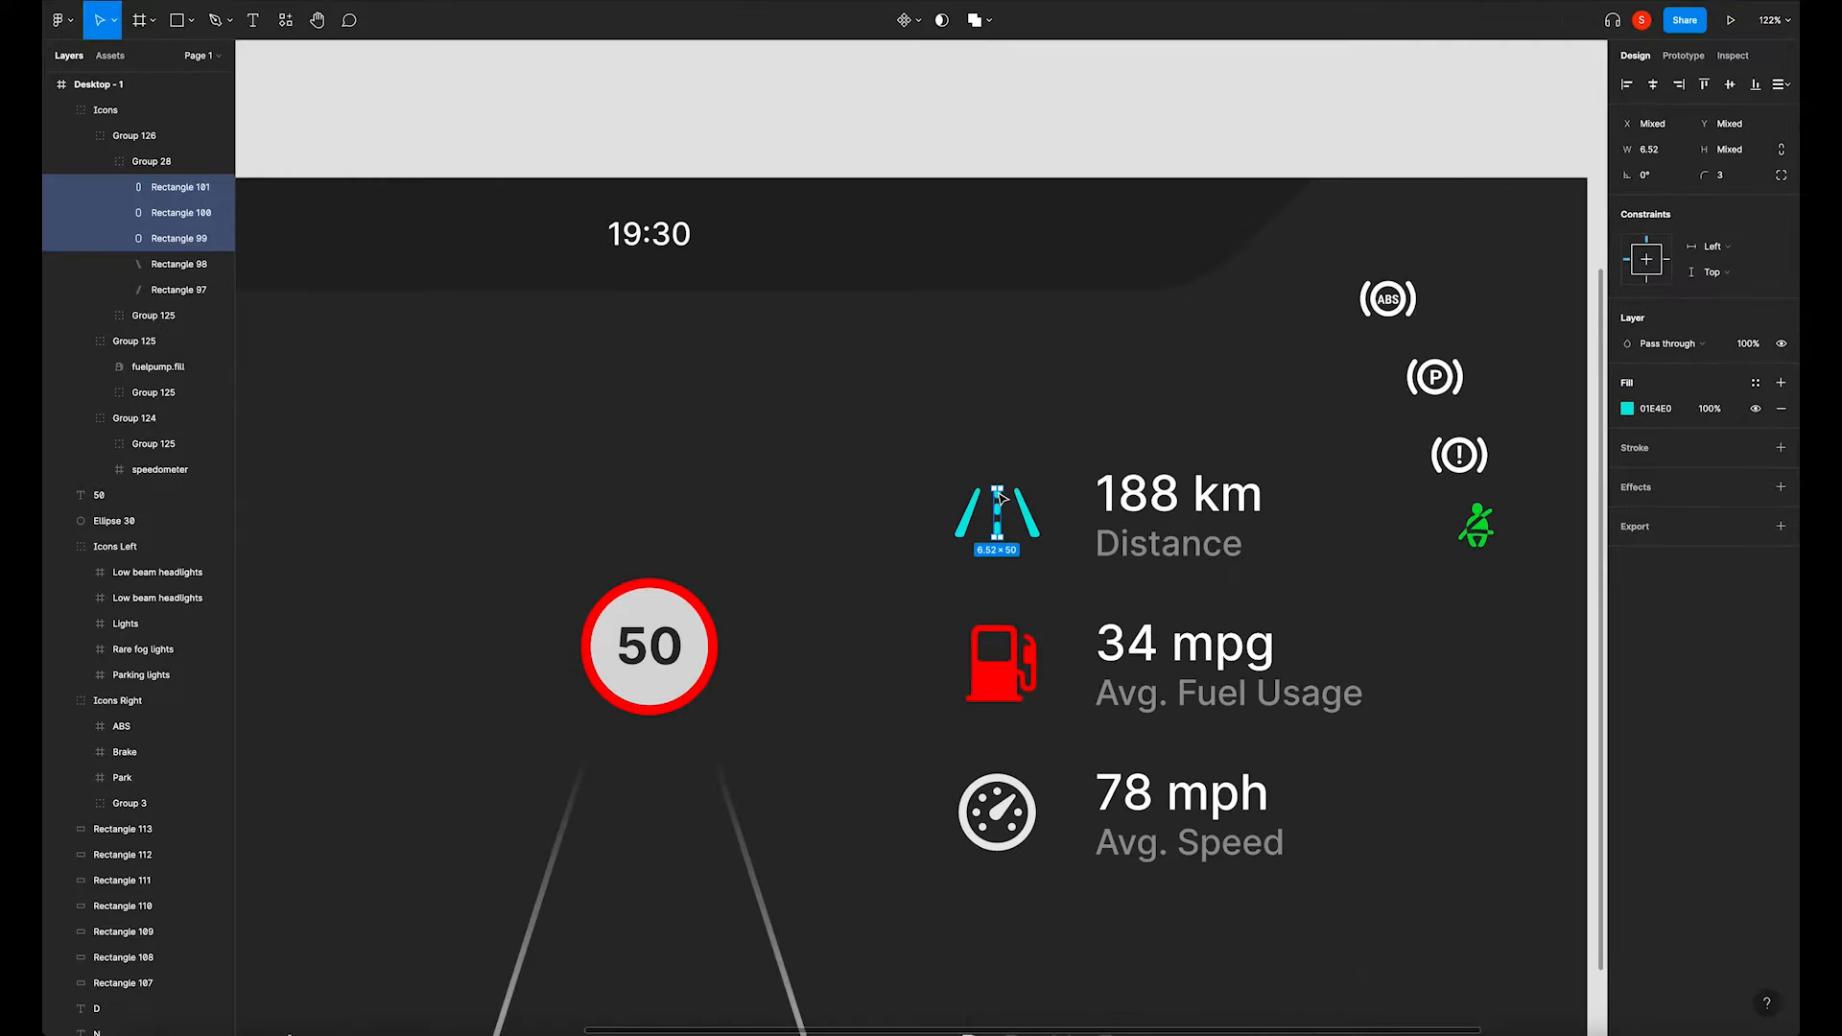
{"action": "key", "text": "minus"}
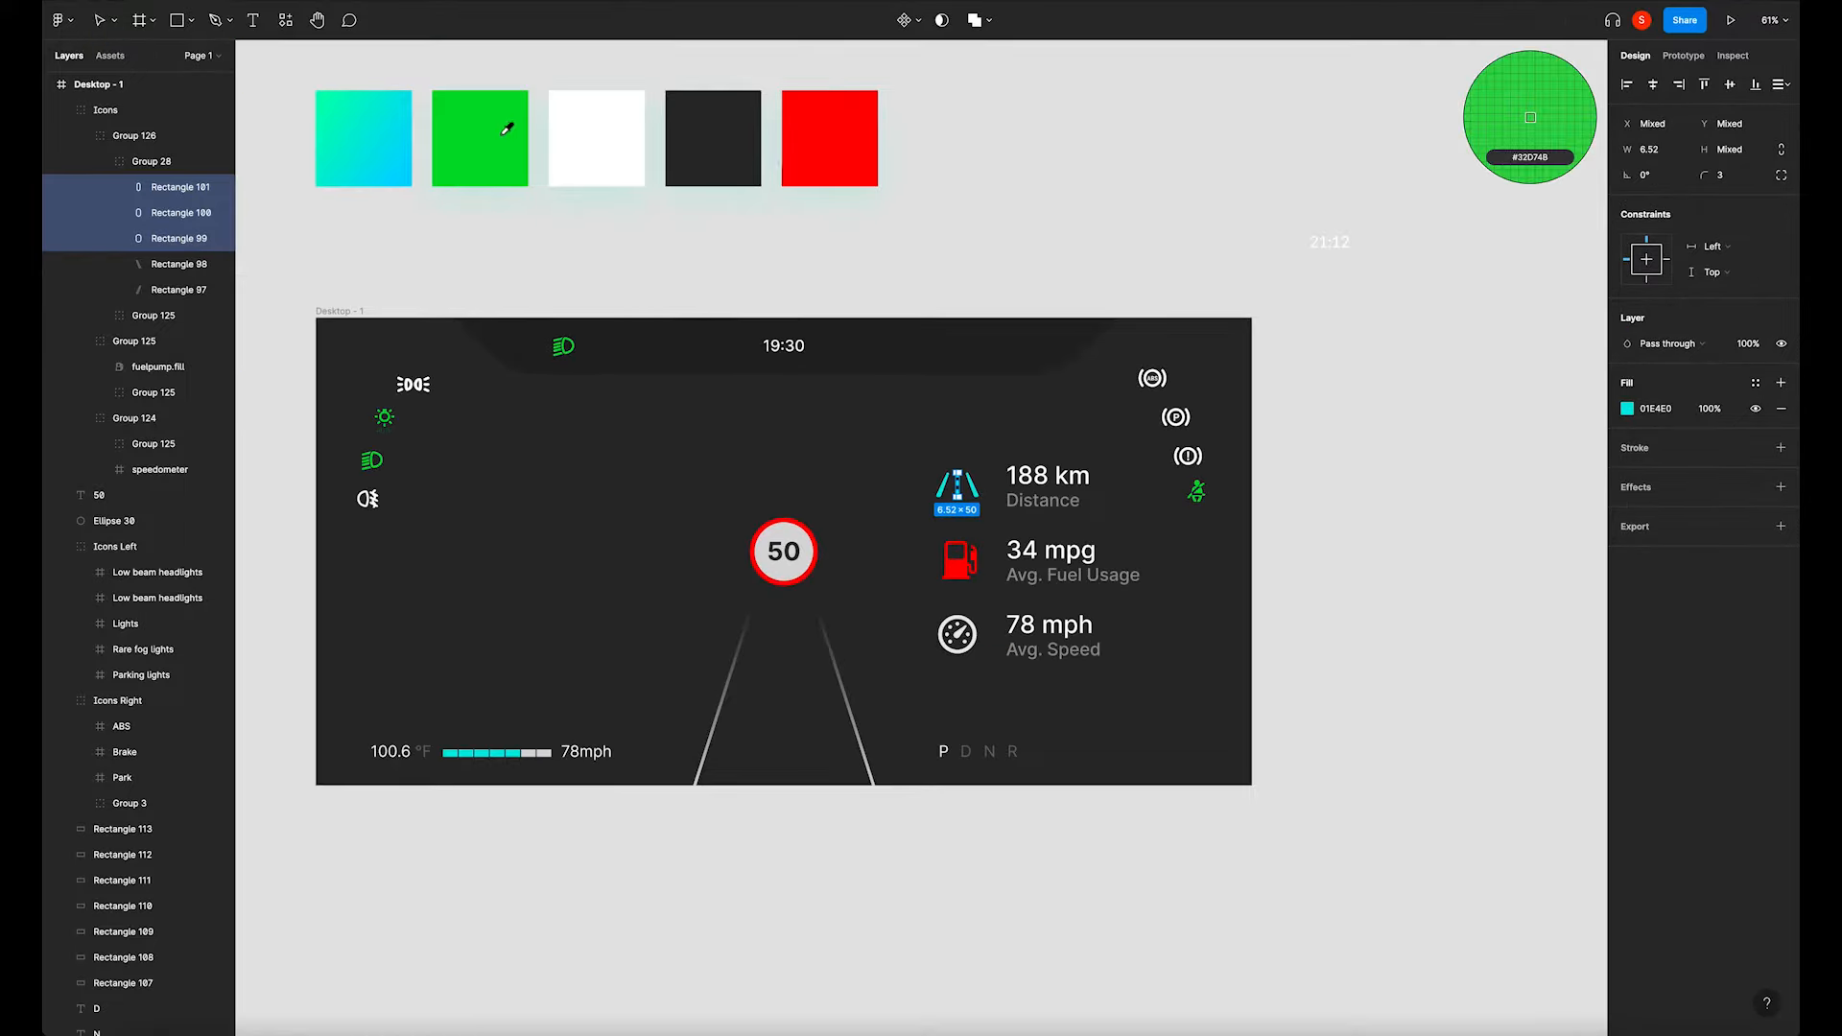
{"action": "left_click", "coordinate": [738, 258]}
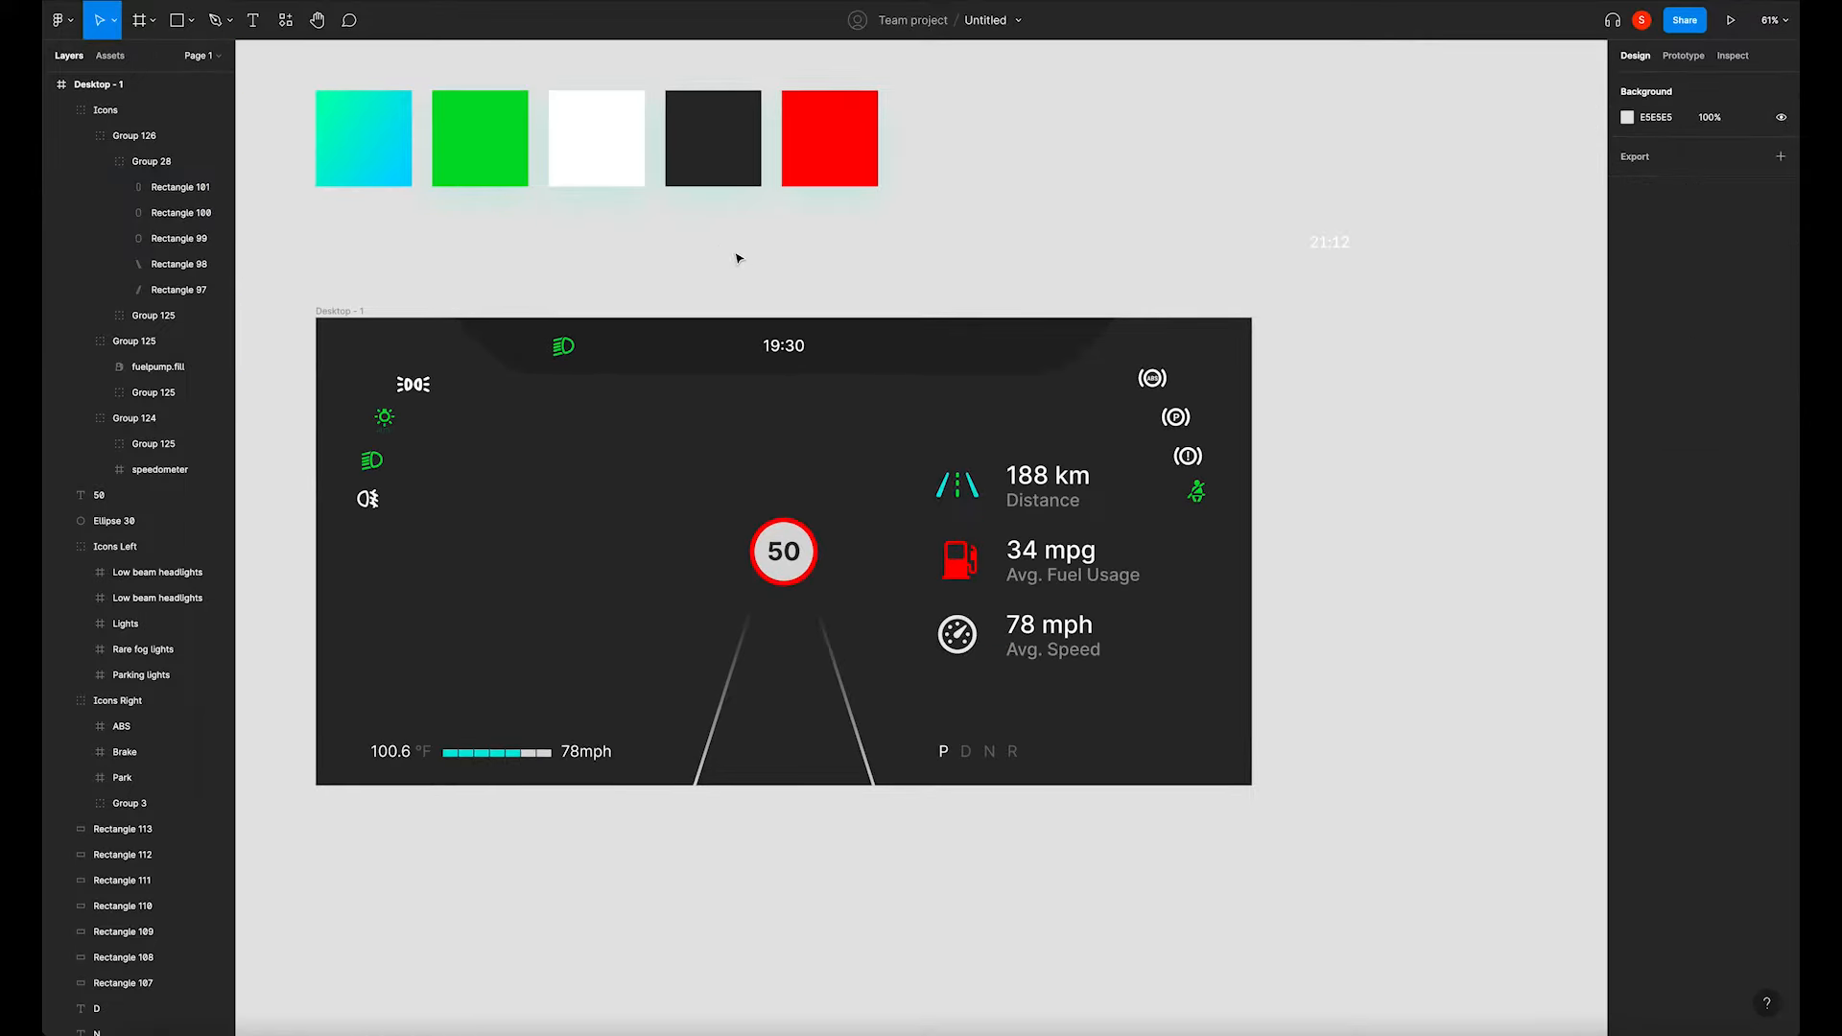
Delete the stray white 21:12 text outside the frame, above the dashboard.
{"action": "scroll", "coordinate": [1046, 298], "scroll_direction": "down", "scroll_amount": 3}
{"action": "left_click_drag", "start_coordinate": [1259, 499], "coordinate": [1223, 564]}
{"action": "scroll", "coordinate": [1201, 434], "scroll_direction": "up", "scroll_amount": 1}
{"action": "left_click_drag", "start_coordinate": [1229, 420], "coordinate": [1271, 437]}
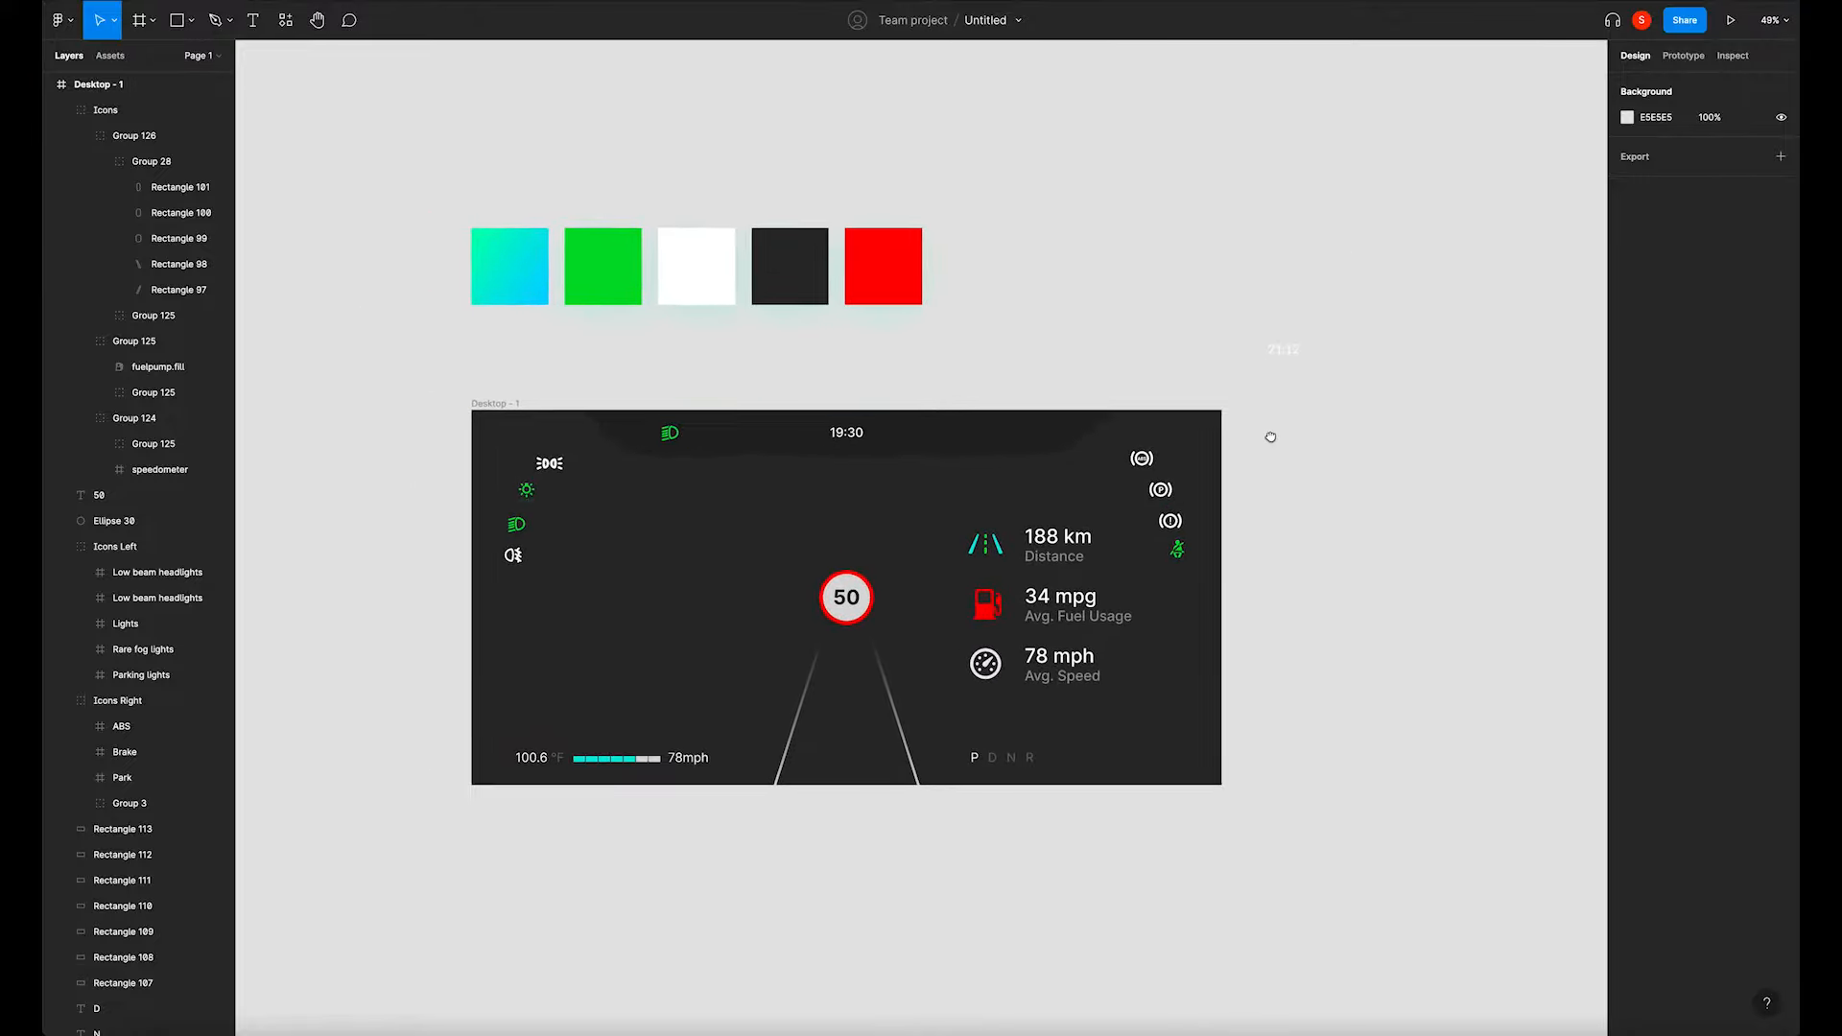
{"action": "left_click_drag", "start_coordinate": [1227, 312], "coordinate": [1324, 382]}
{"action": "left_click", "coordinate": [1293, 410]}
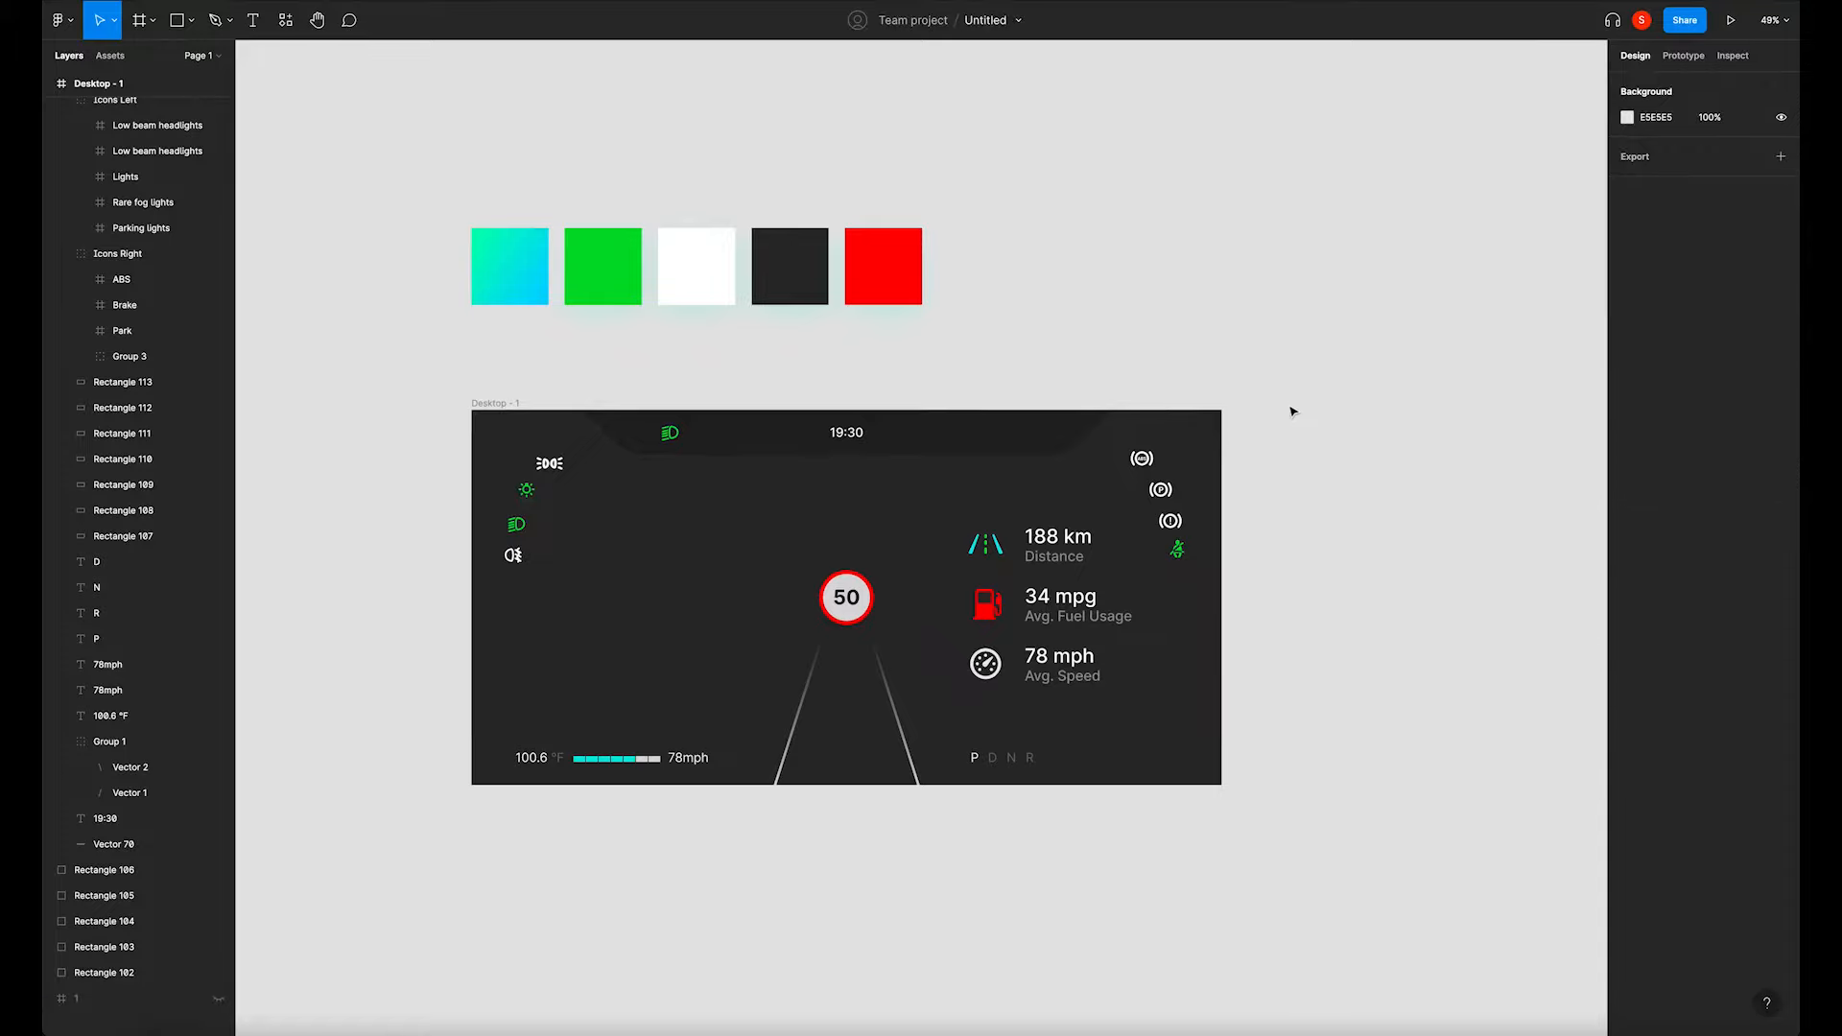
{"action": "scroll", "coordinate": [1218, 847], "scroll_direction": "down", "scroll_amount": 1}
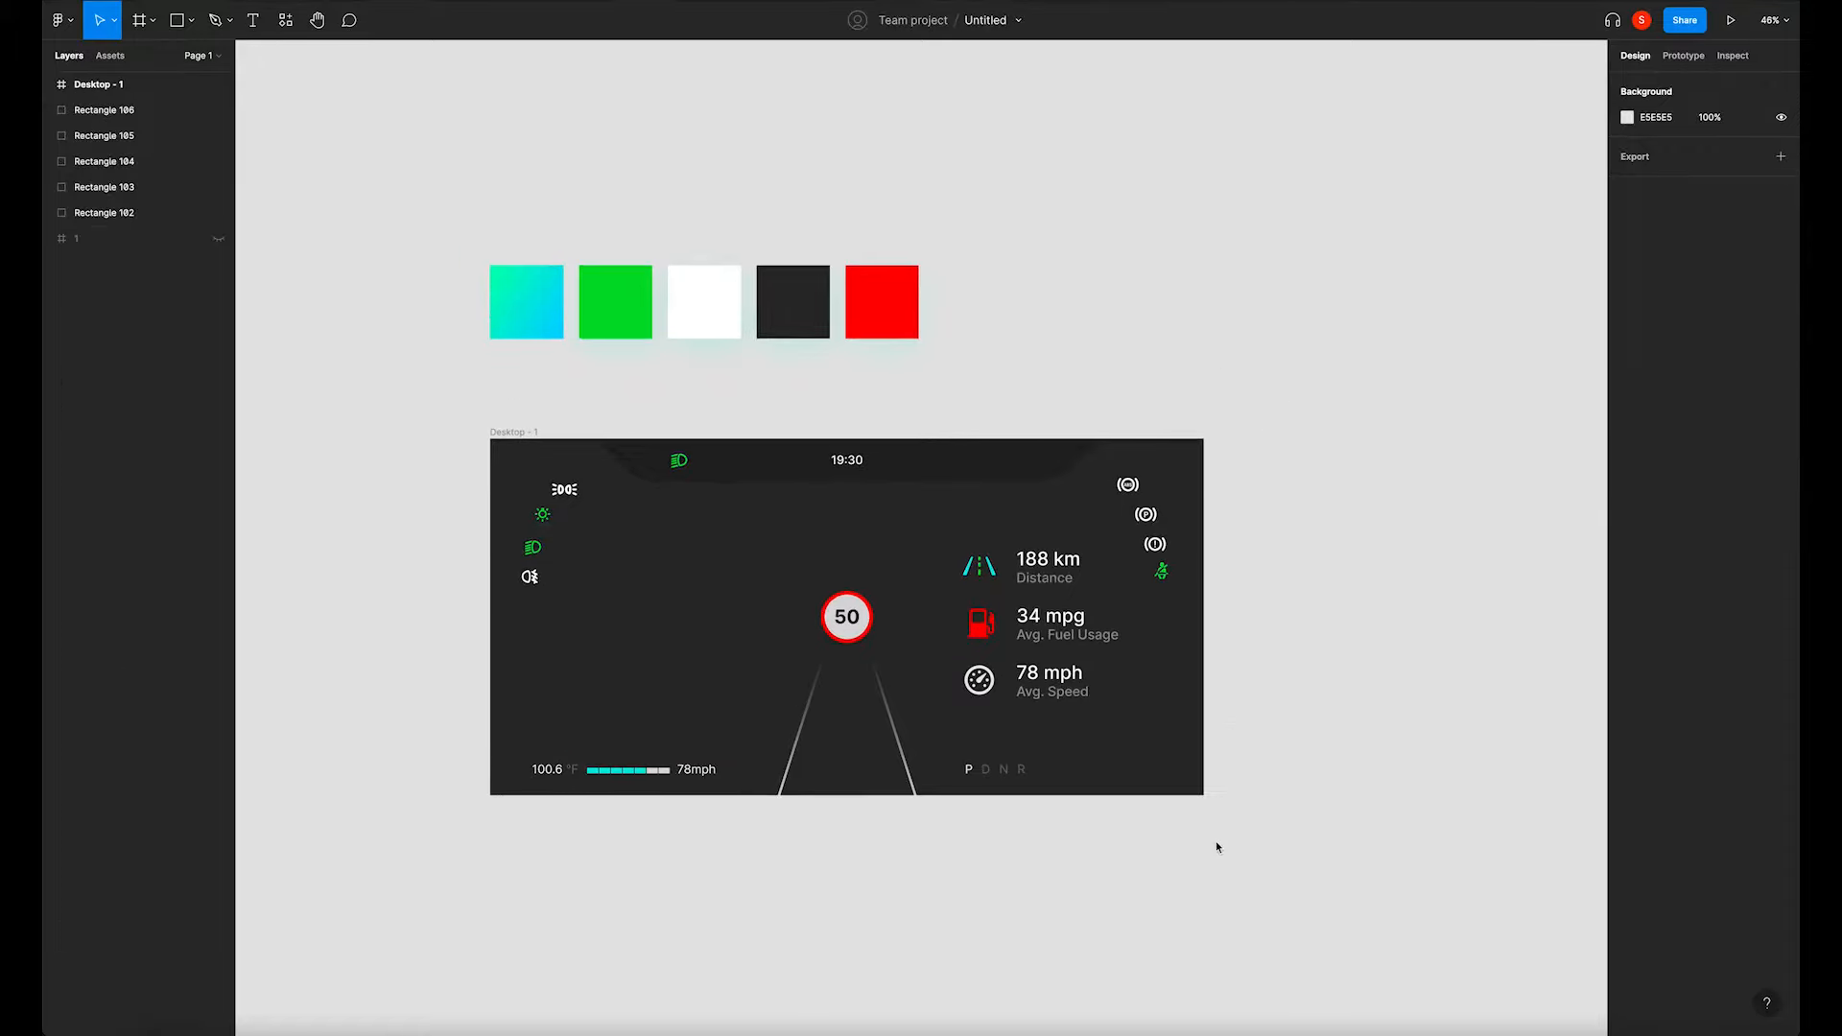
Recolour the fuel pump icon with white sampled from the white swatch.
{"action": "left_click", "coordinate": [985, 626], "text": "ctrl"}
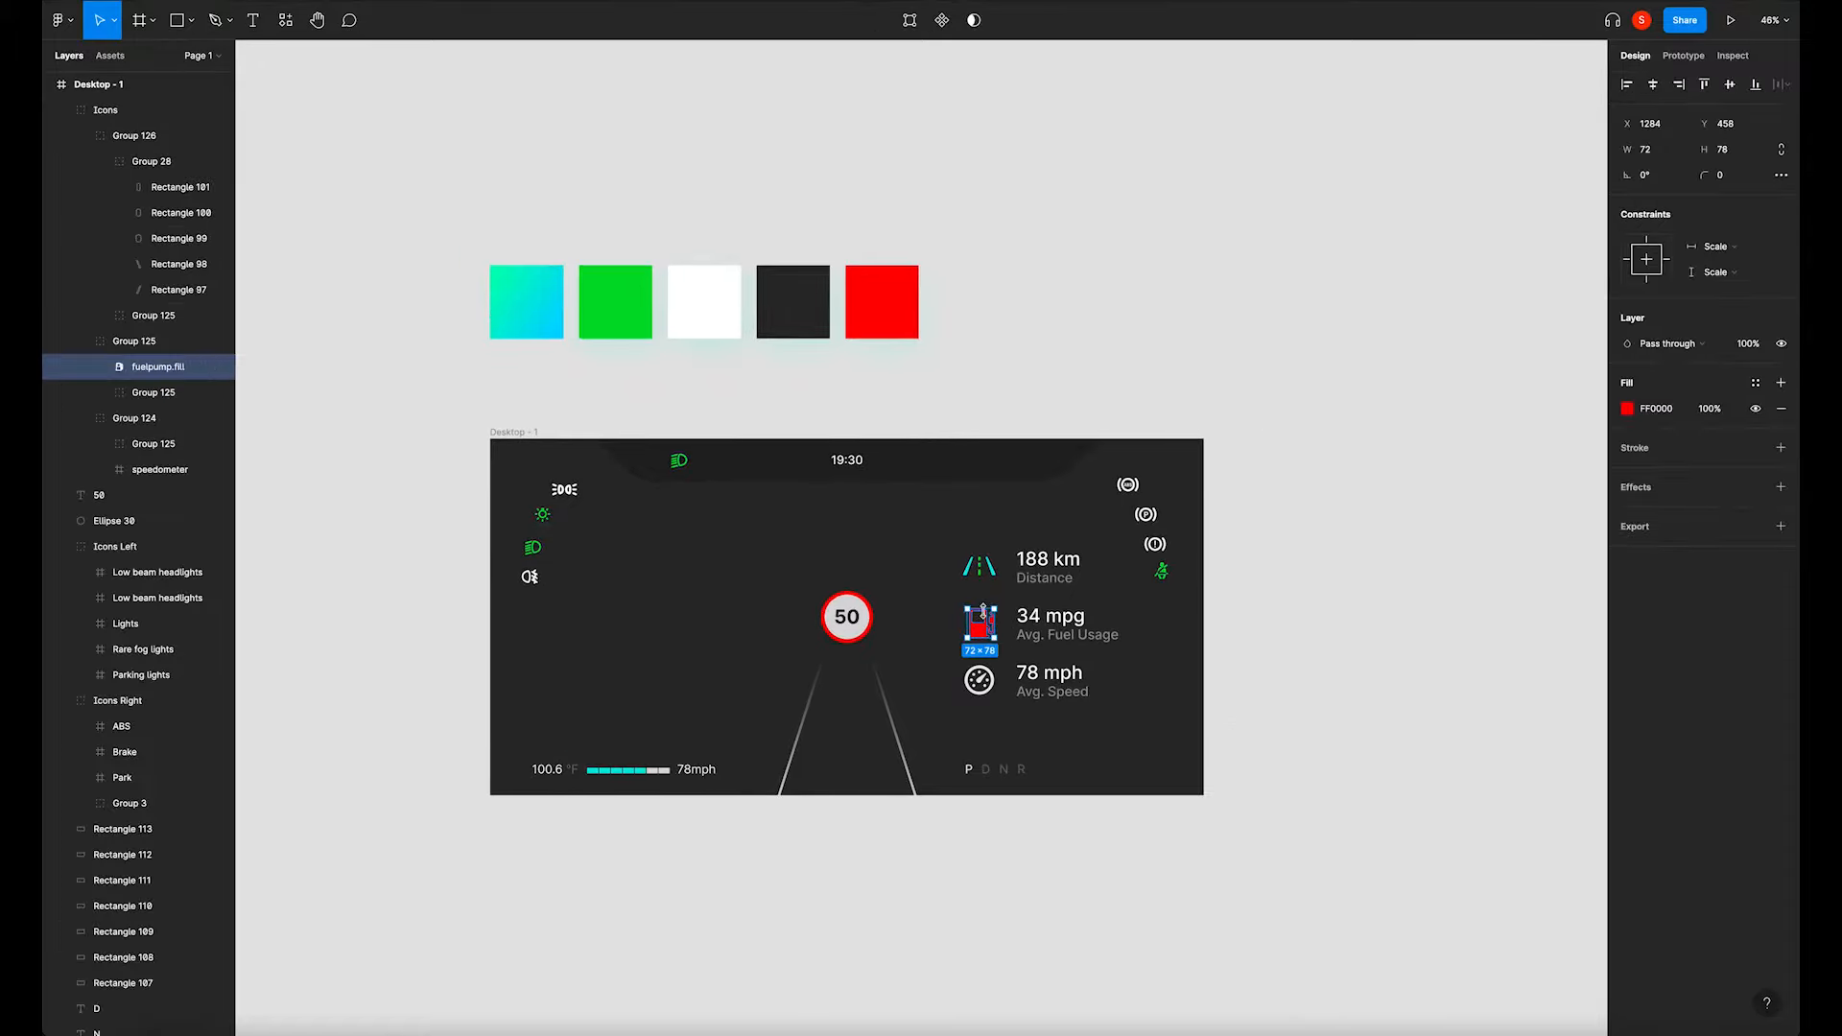
{"action": "key", "text": "i"}
{"action": "left_click", "coordinate": [719, 300]}
{"action": "left_click", "coordinate": [1078, 374]}
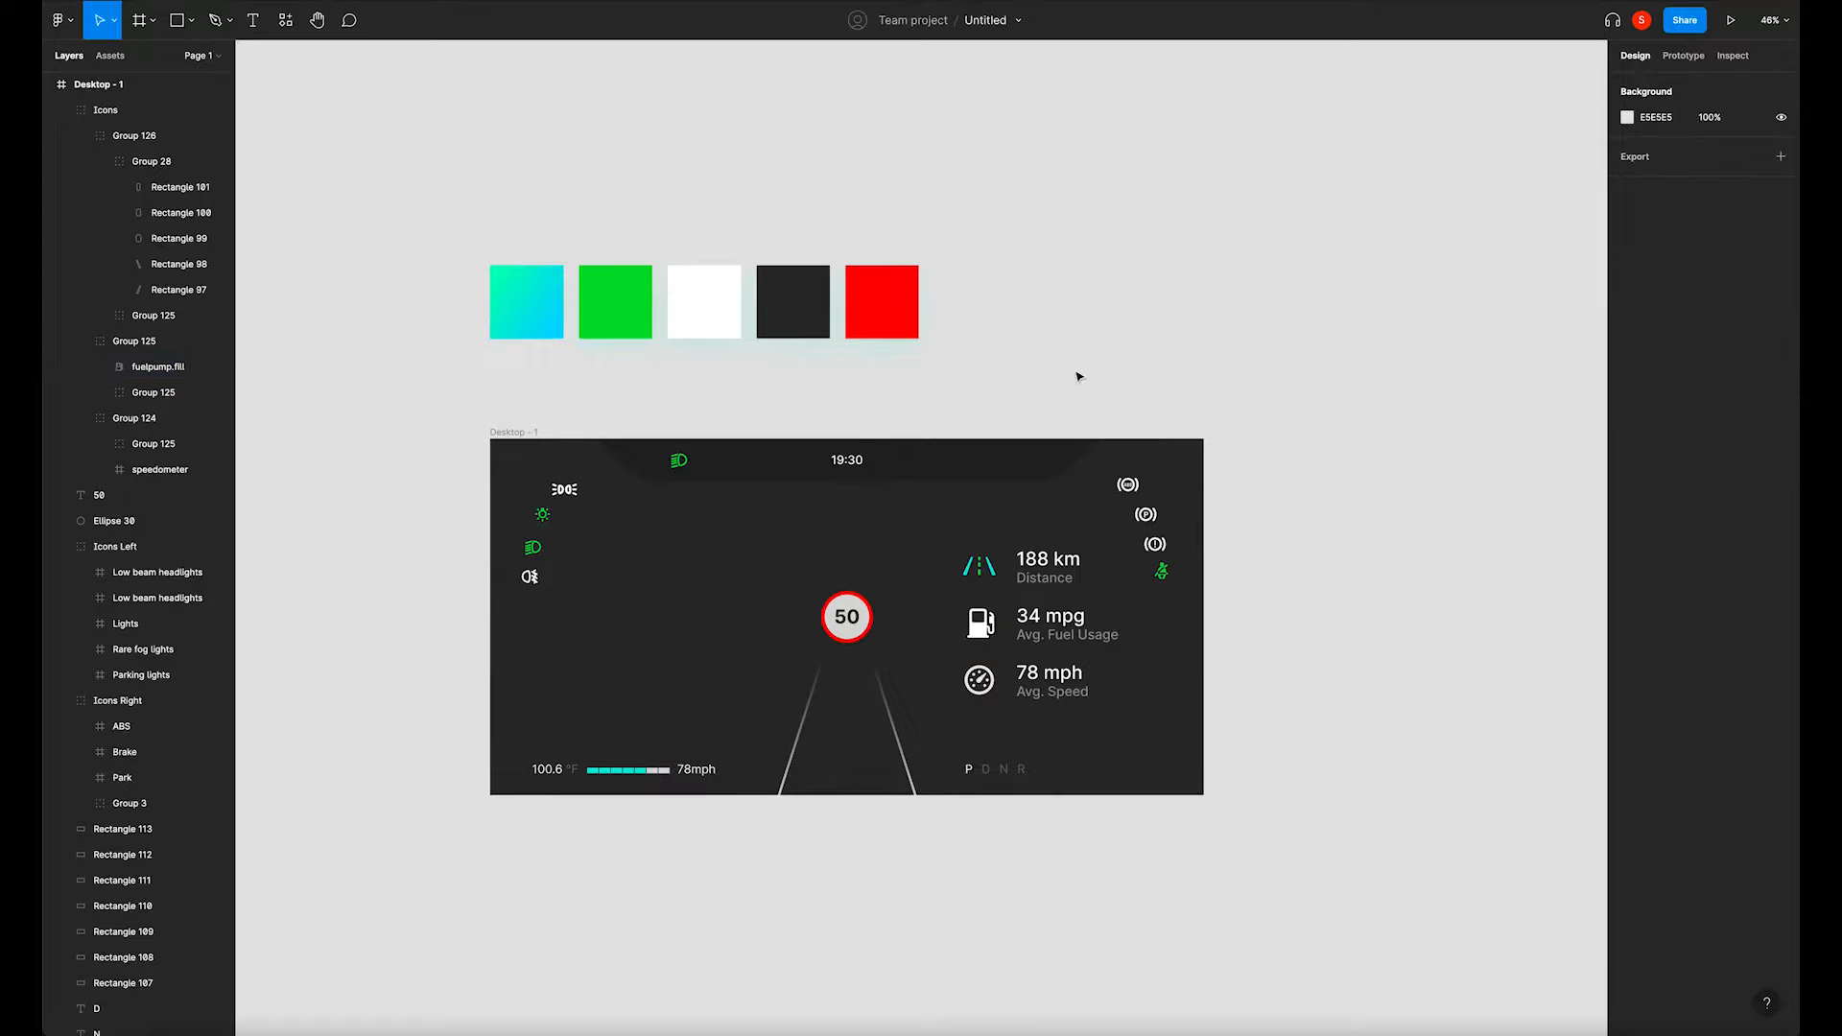
{"action": "left_click", "coordinate": [1054, 617], "text": "ctrl"}
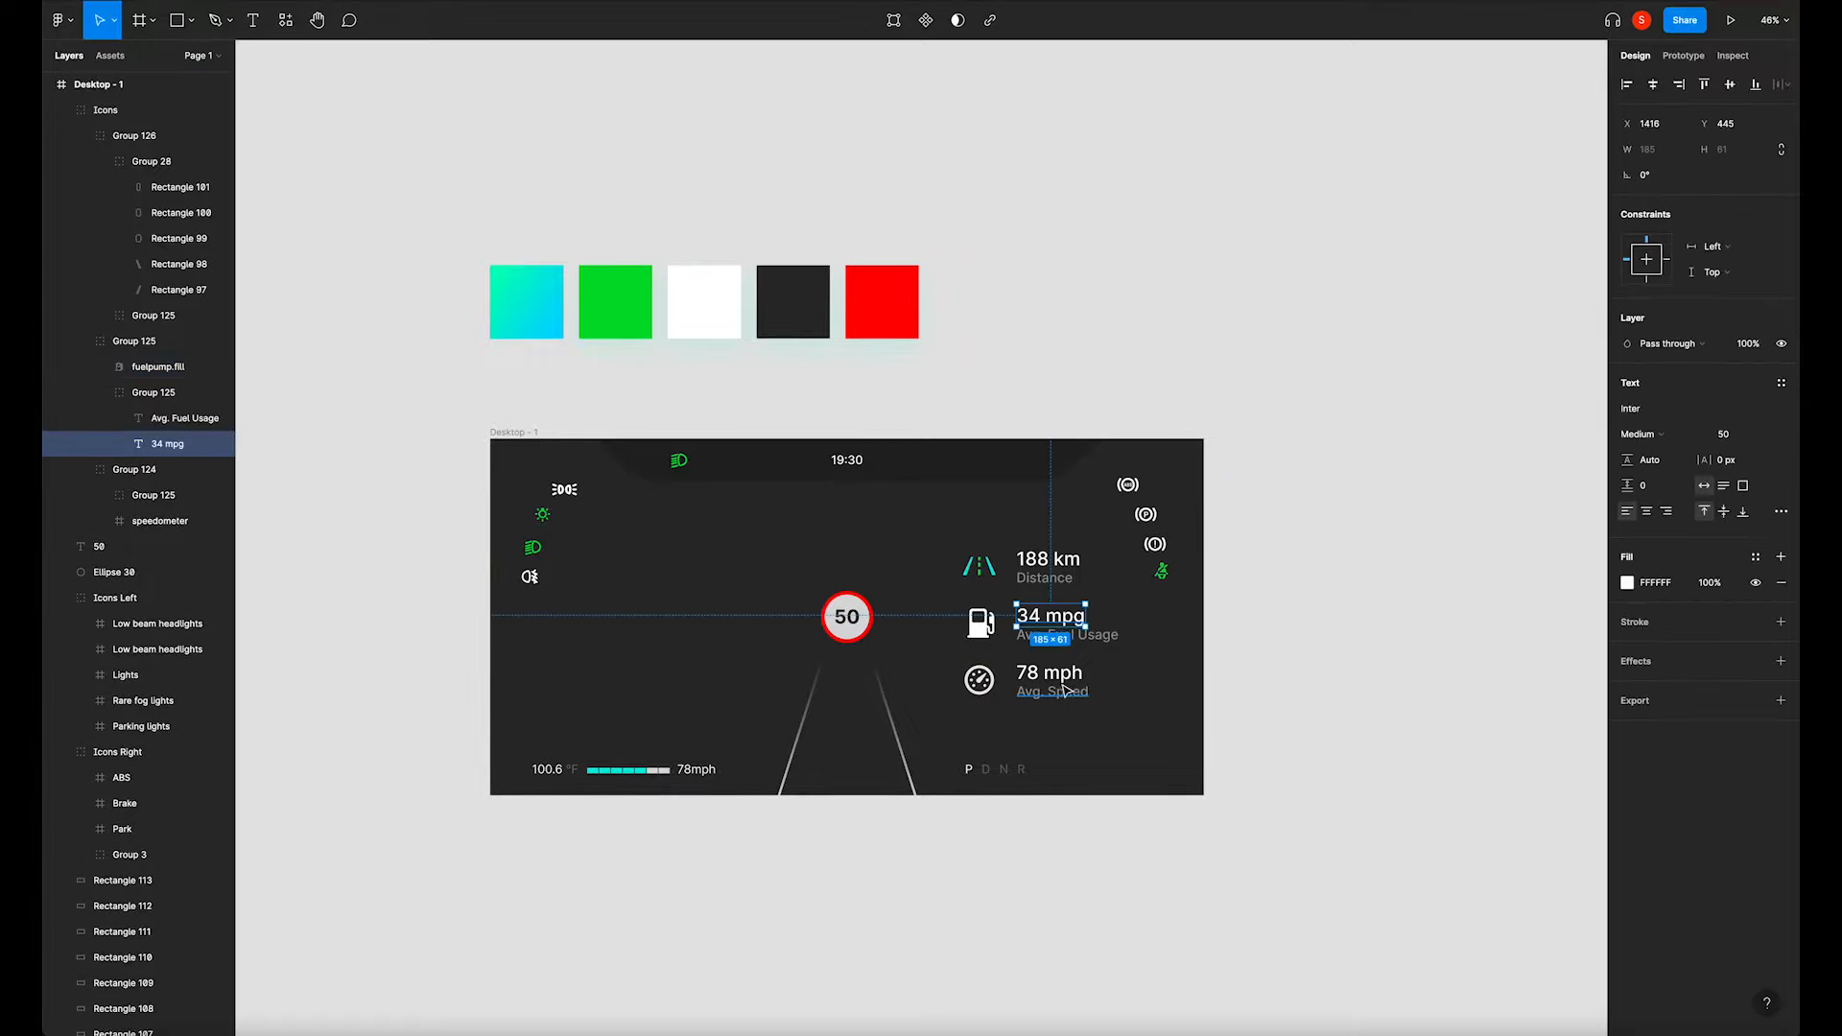
{"action": "left_click", "coordinate": [1366, 667]}
Frame the speed-limit sign's 50 text and red-ringed circle together and name the frame Limit.
{"action": "left_click", "coordinate": [846, 617]}
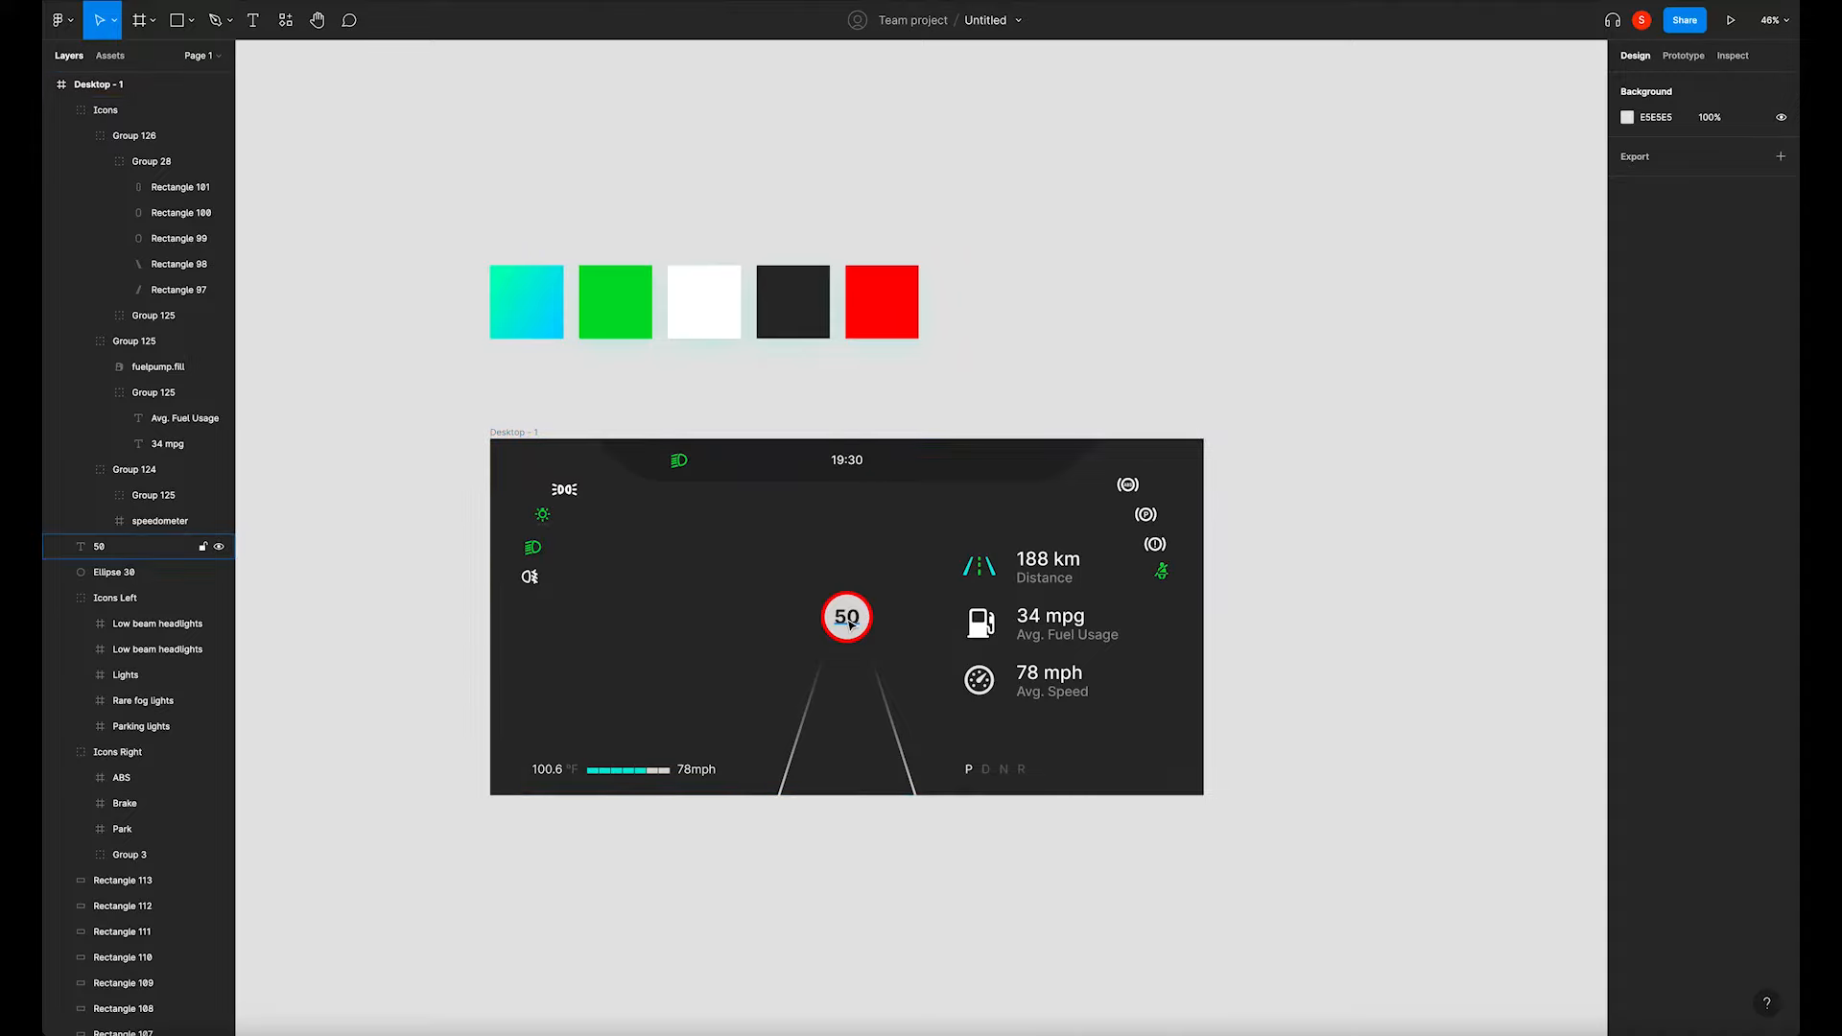
{"action": "left_click", "coordinate": [883, 637]}
{"action": "left_click_drag", "start_coordinate": [817, 588], "coordinate": [863, 624]}
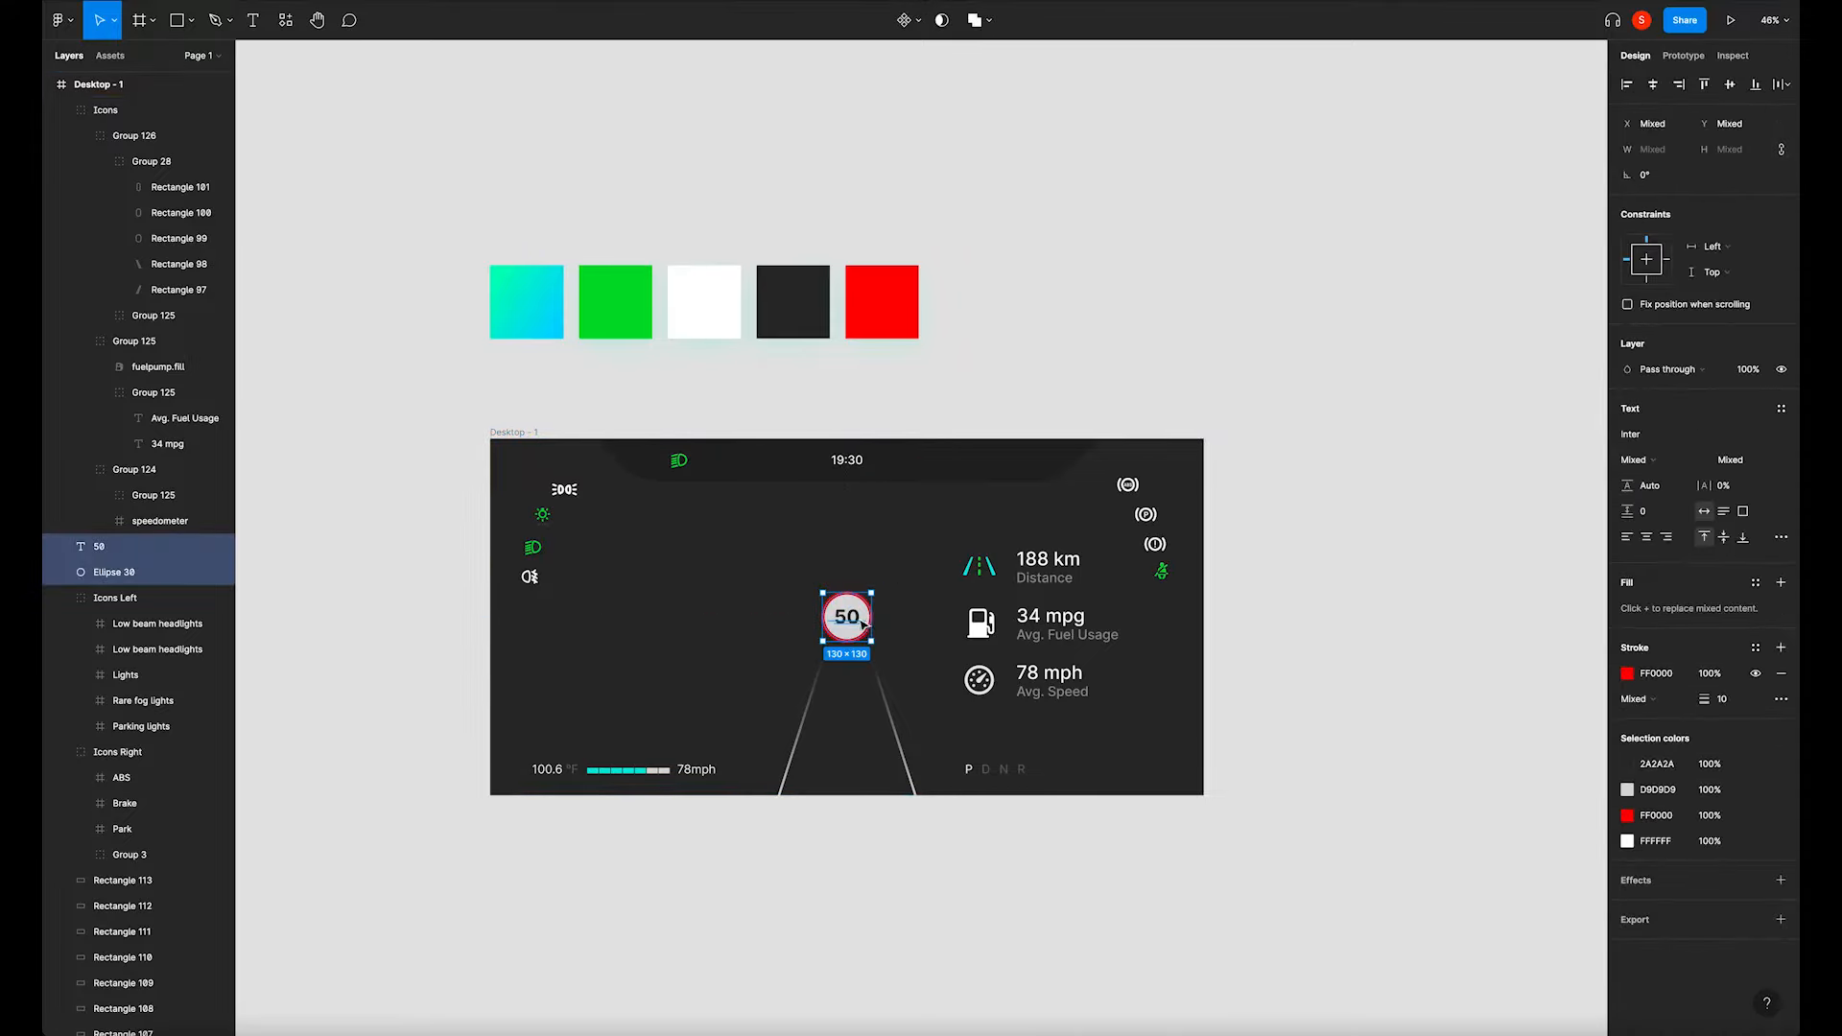
{"action": "key", "text": "ctrl+alt+g"}
{"action": "double_click", "coordinate": [115, 552]}
{"action": "type", "text": "4imit"}
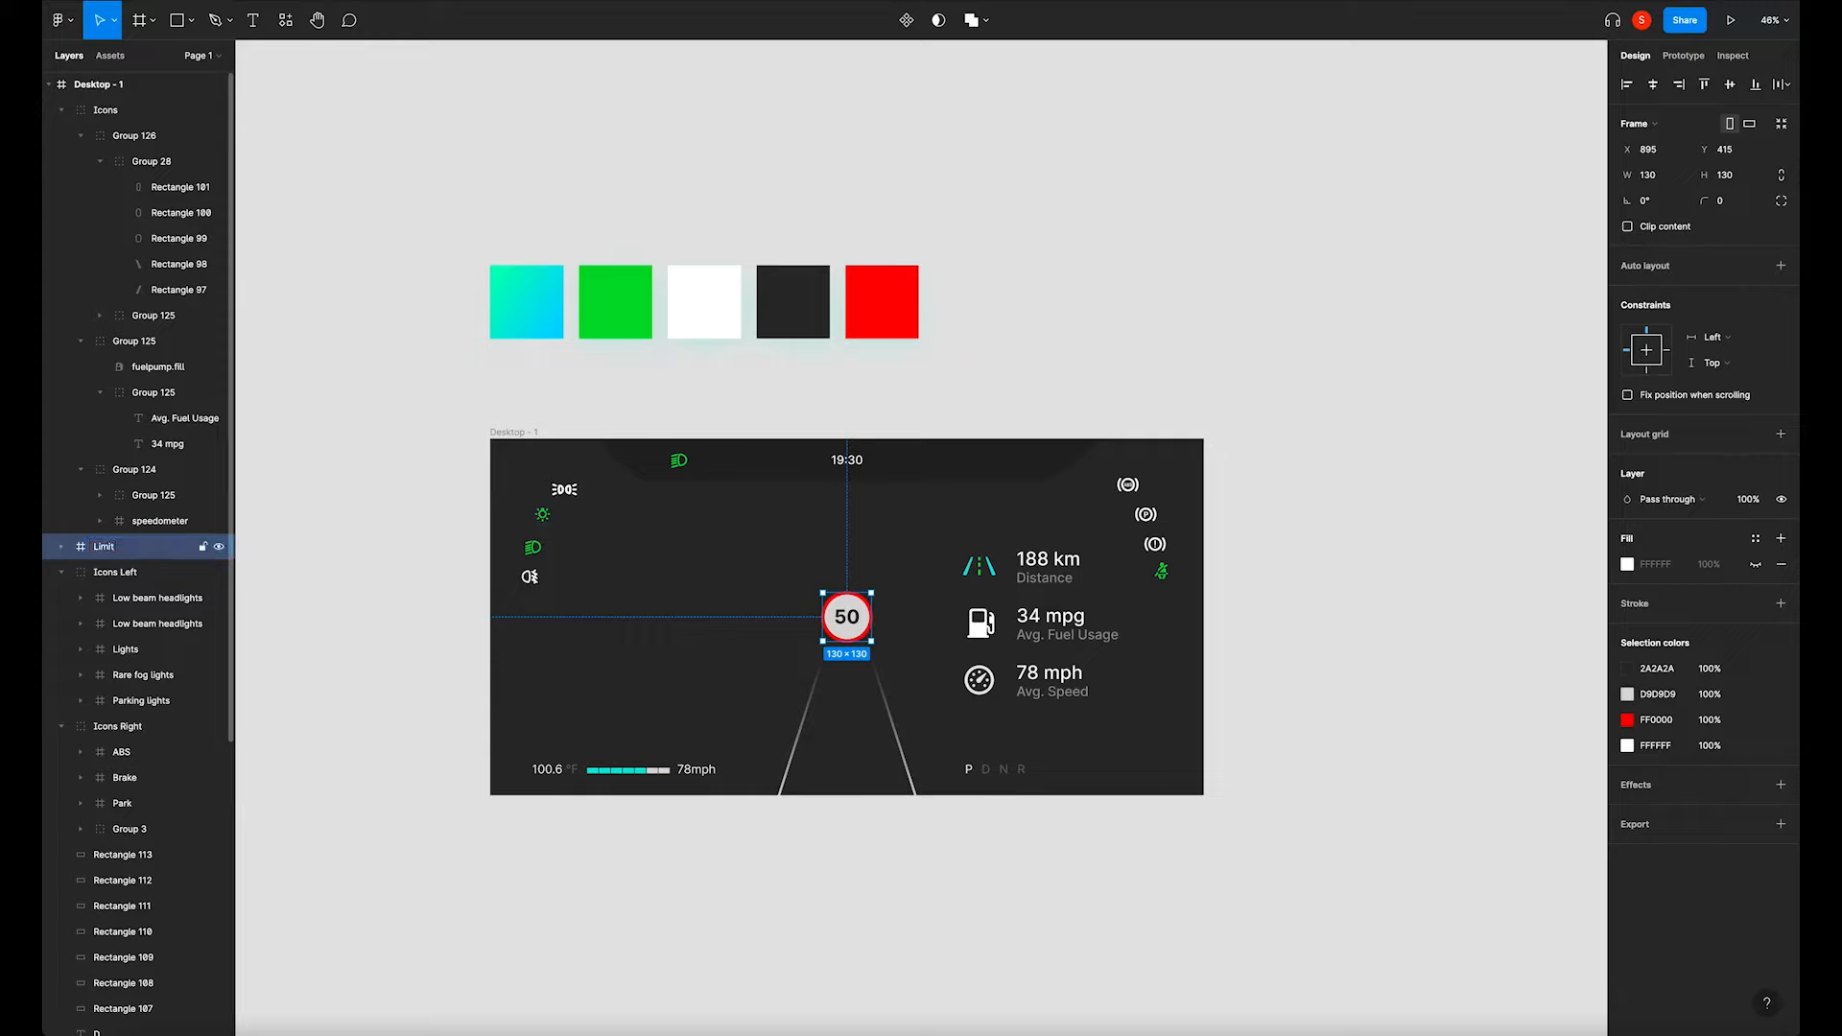
{"action": "left_click", "coordinate": [362, 515]}
Move the speed-limit sign down between the road lines near the dashboard's lower edge and change its number to 70.
{"action": "left_click_drag", "start_coordinate": [845, 643], "coordinate": [844, 775]}
{"action": "double_click", "coordinate": [844, 762]}
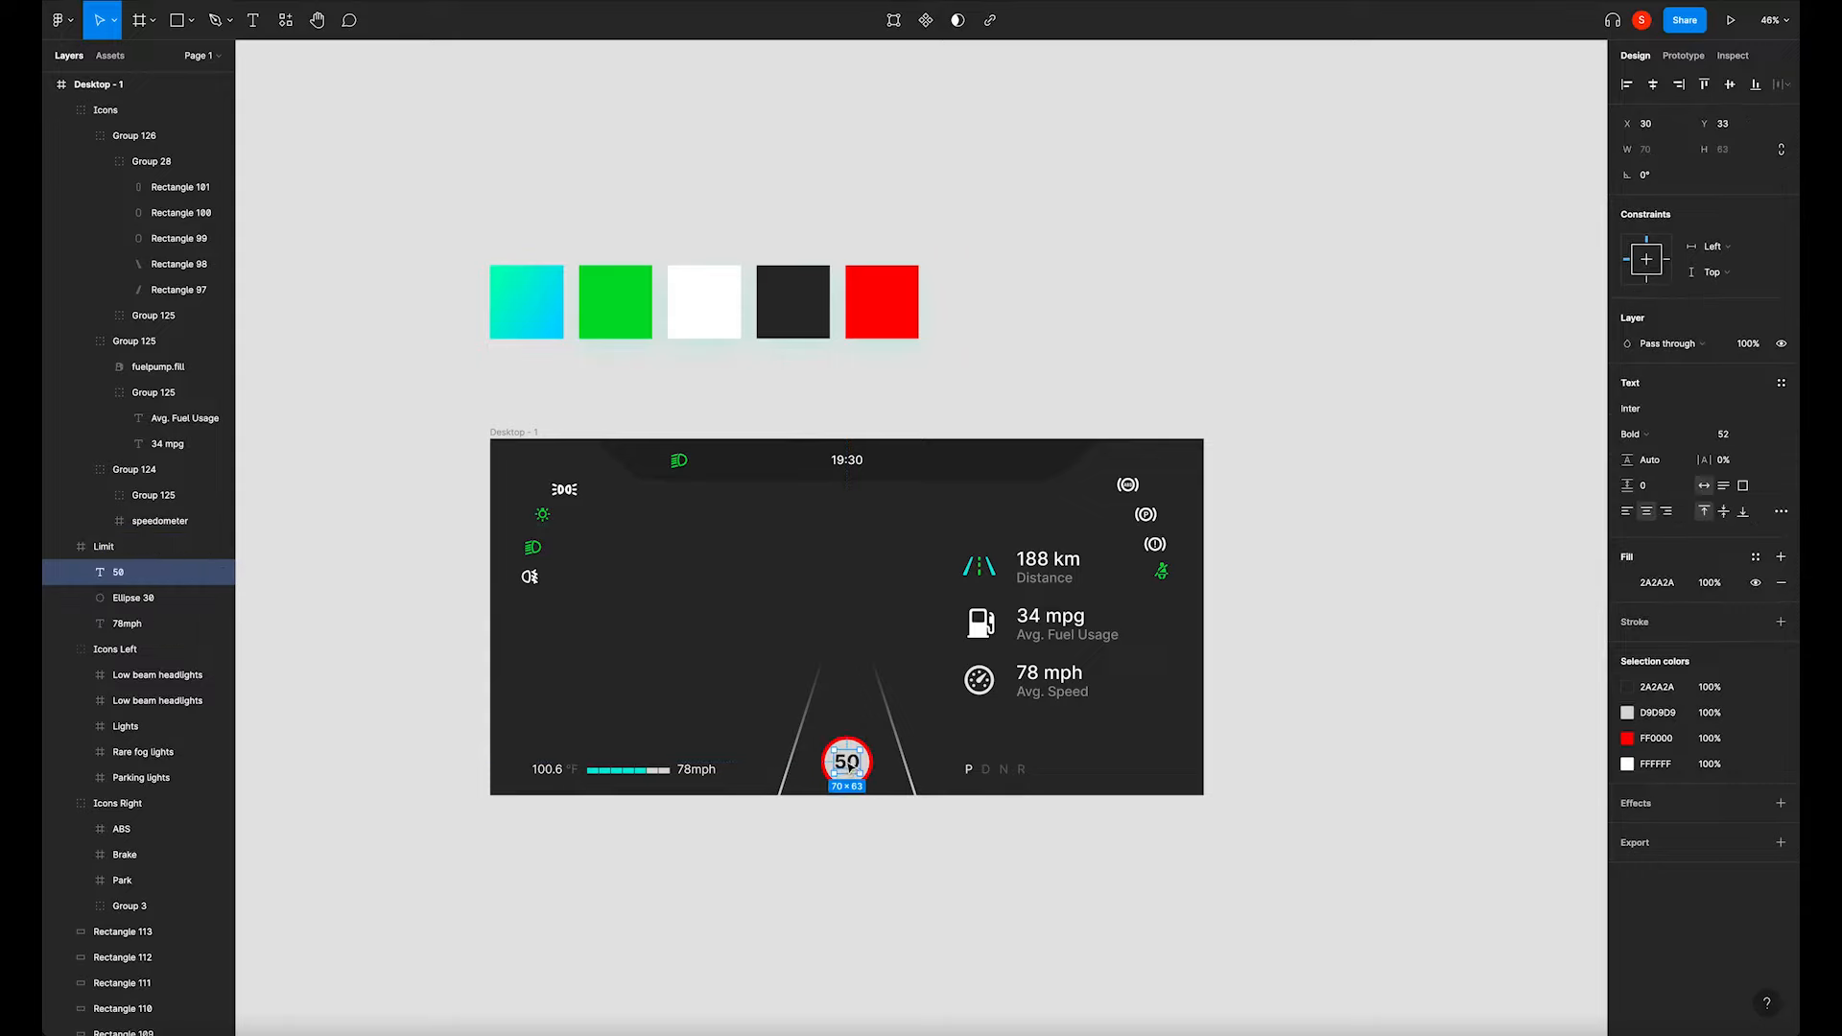
{"action": "double_click", "coordinate": [842, 762]}
{"action": "type", "text": "70"}
{"action": "left_click", "coordinate": [867, 606]}
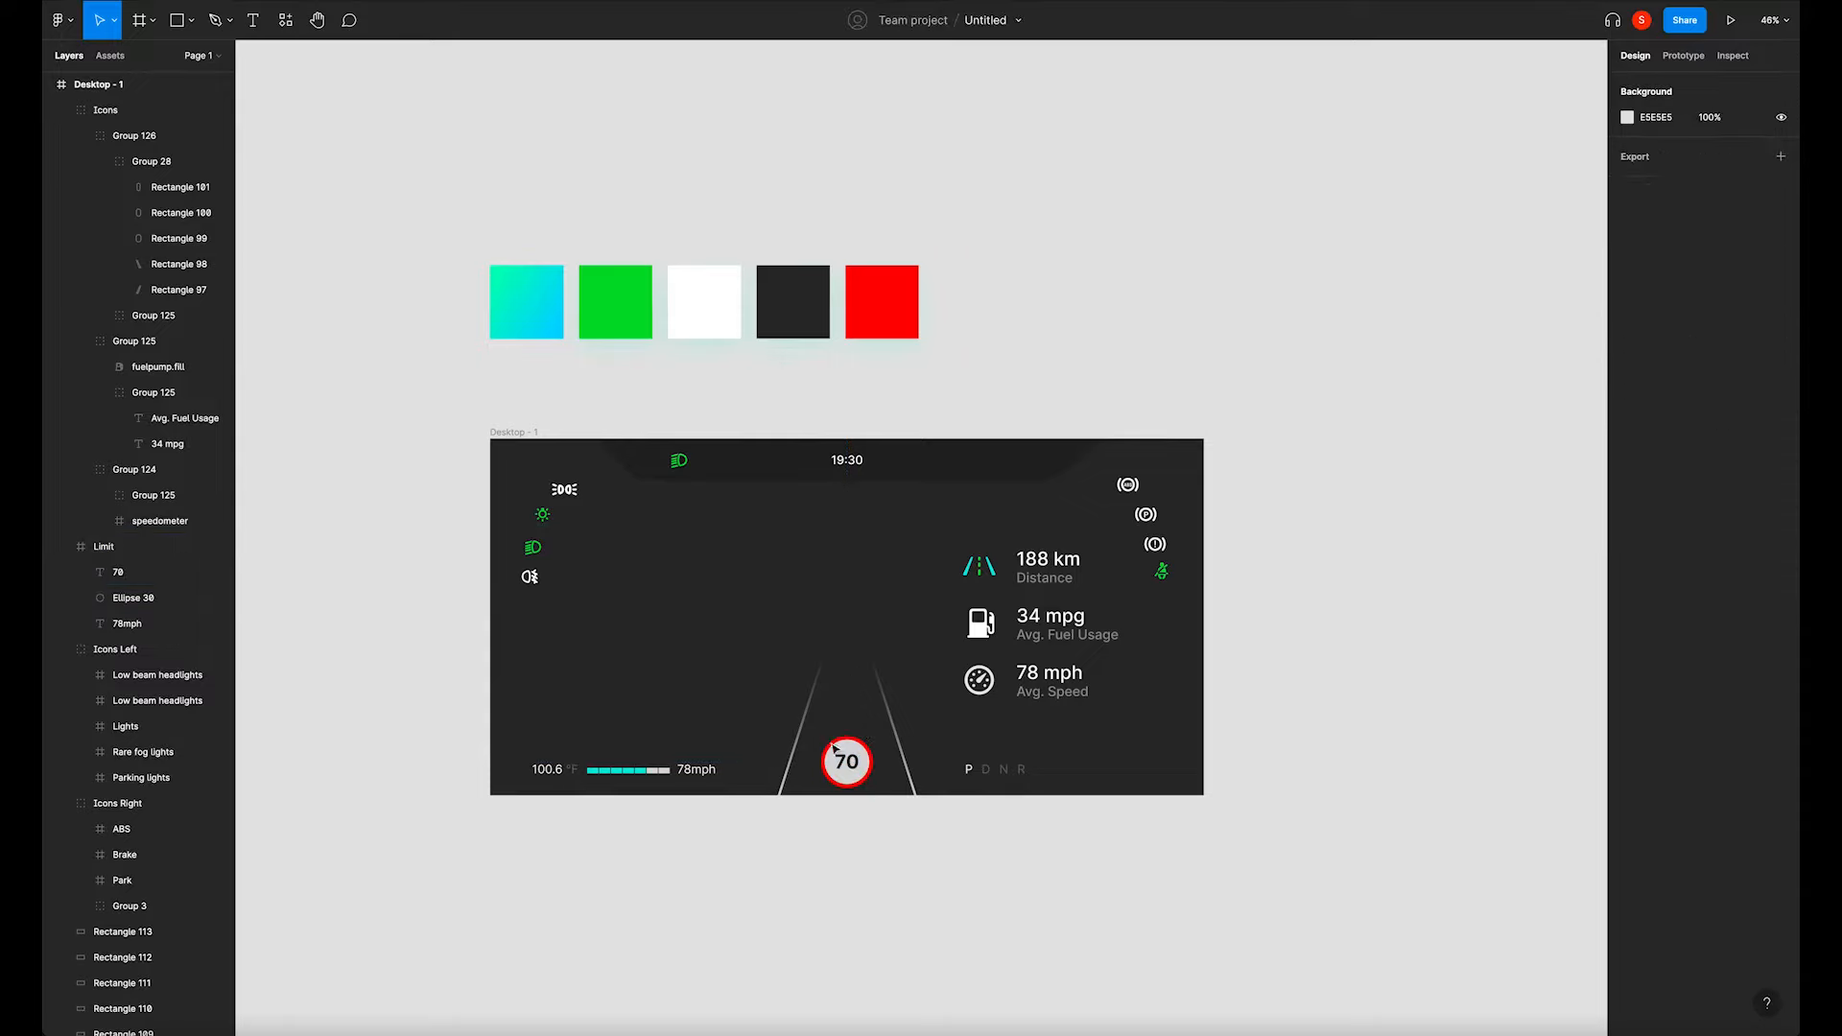
Duplicate the sign's number above the road lines as 68, filled with white sampled from the white swatch.
{"action": "left_click_drag", "start_coordinate": [844, 760], "coordinate": [851, 572]}
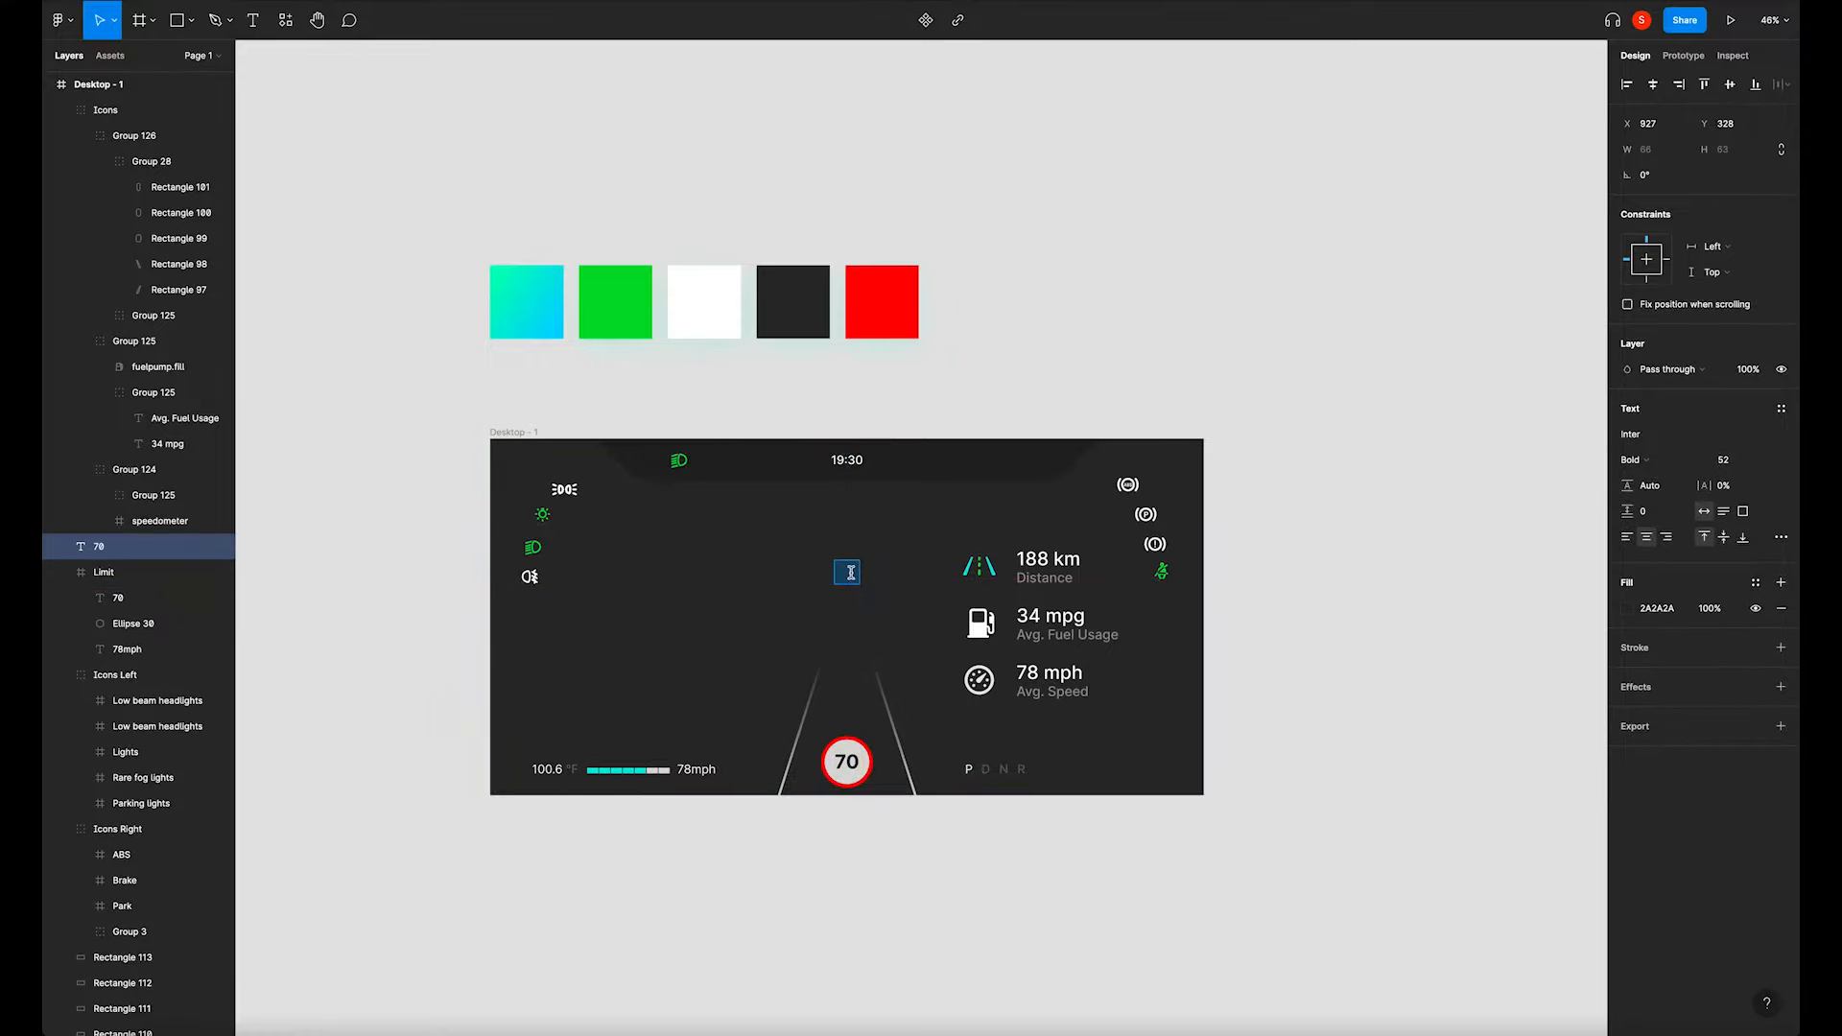
{"action": "type", "text": "68"}
{"action": "left_click", "coordinate": [1628, 610]}
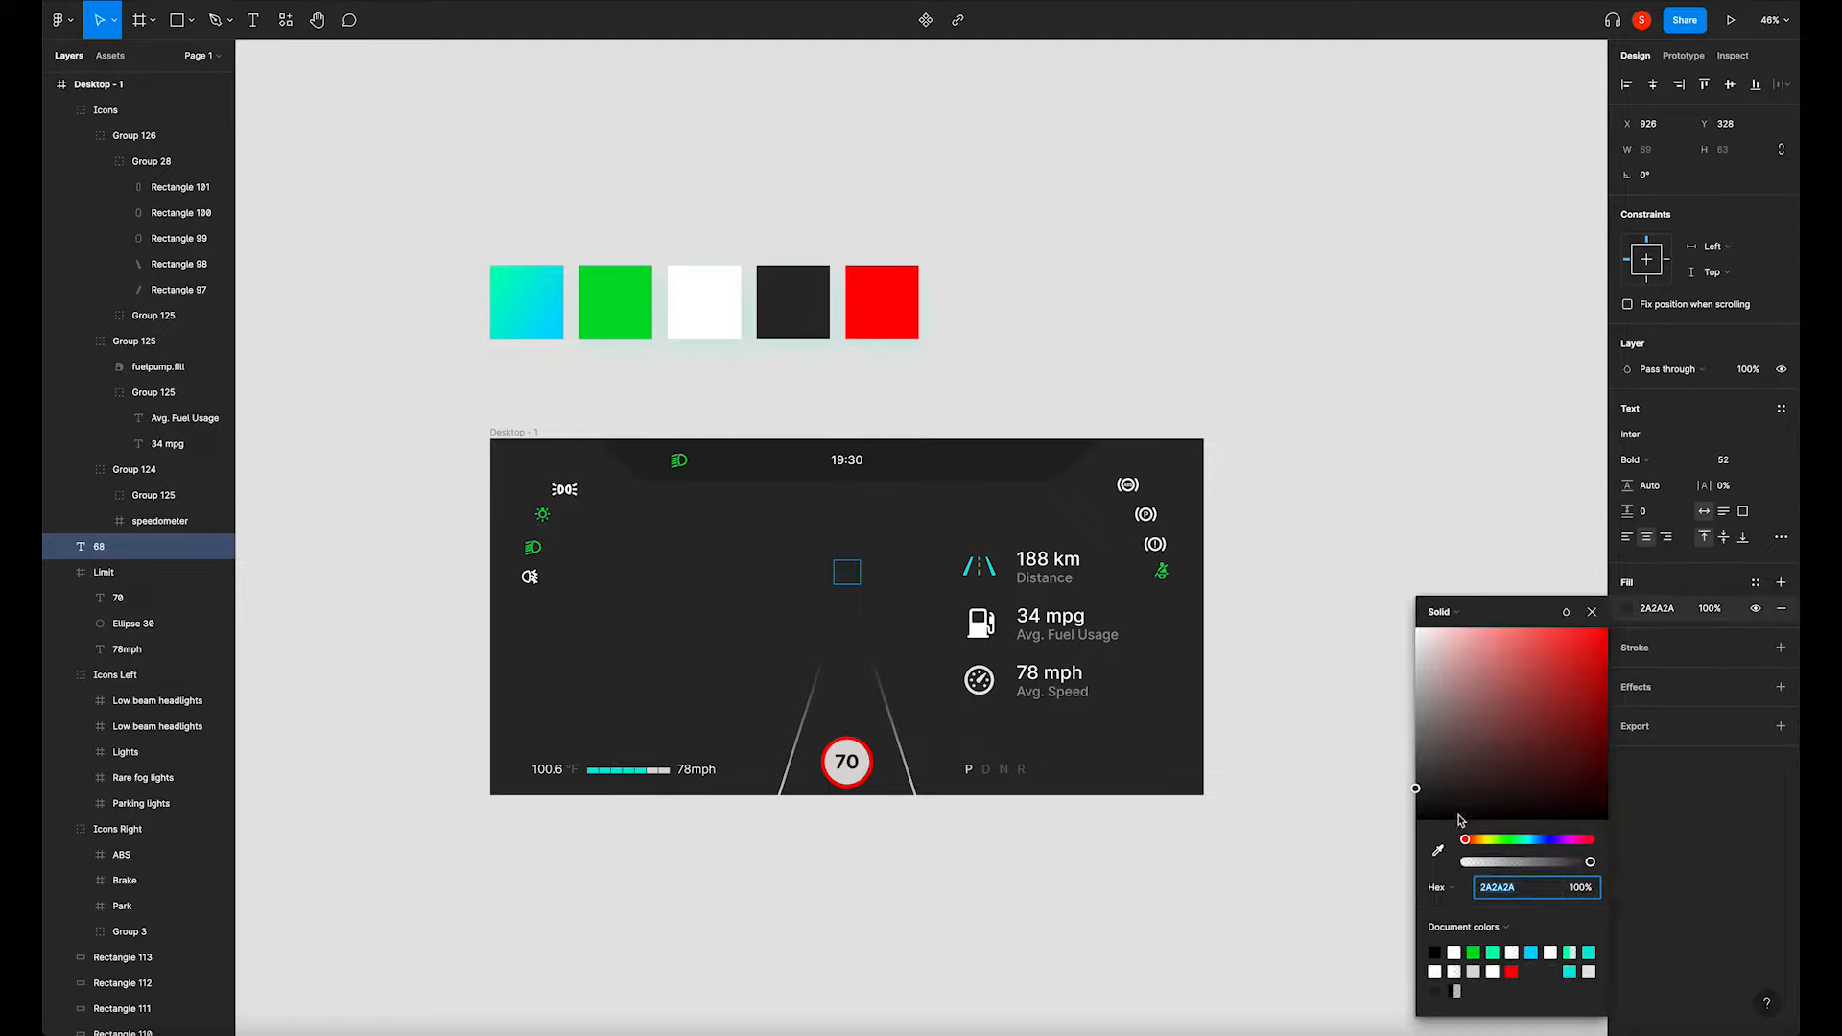
{"action": "left_click", "coordinate": [1438, 852]}
{"action": "left_click", "coordinate": [720, 331]}
{"action": "key", "text": "ctrl+z"}
{"action": "left_click", "coordinate": [846, 571]}
{"action": "key", "text": "i"}
{"action": "left_click", "coordinate": [727, 337]}
{"action": "left_click", "coordinate": [1048, 383]}
Set the 68 text's font size to 104 and centre it horizontally above the road lines.
{"action": "left_click", "coordinate": [858, 581]}
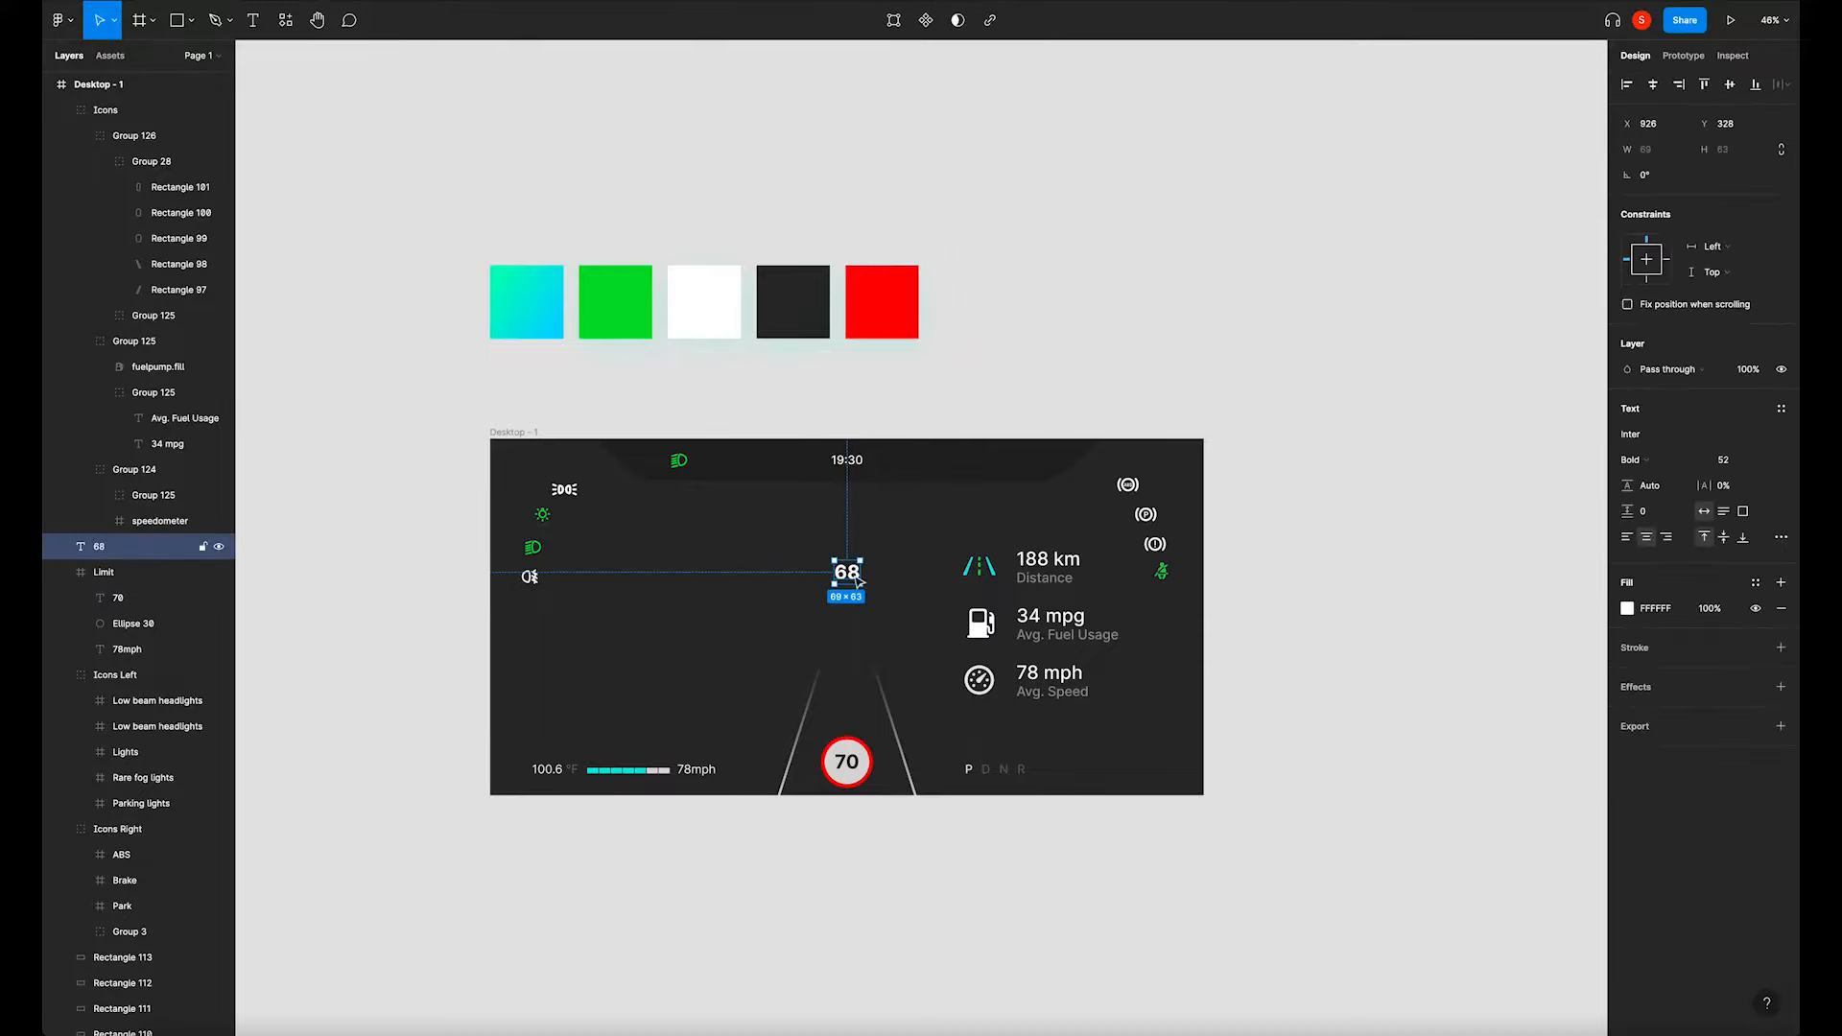
{"action": "left_click", "coordinate": [1717, 459]}
{"action": "type", "text": "104"}
{"action": "key", "text": "Return"}
{"action": "left_click", "coordinate": [1353, 461]}
{"action": "left_click", "coordinate": [868, 599]}
{"action": "left_click_drag", "start_coordinate": [868, 600], "coordinate": [868, 580]}
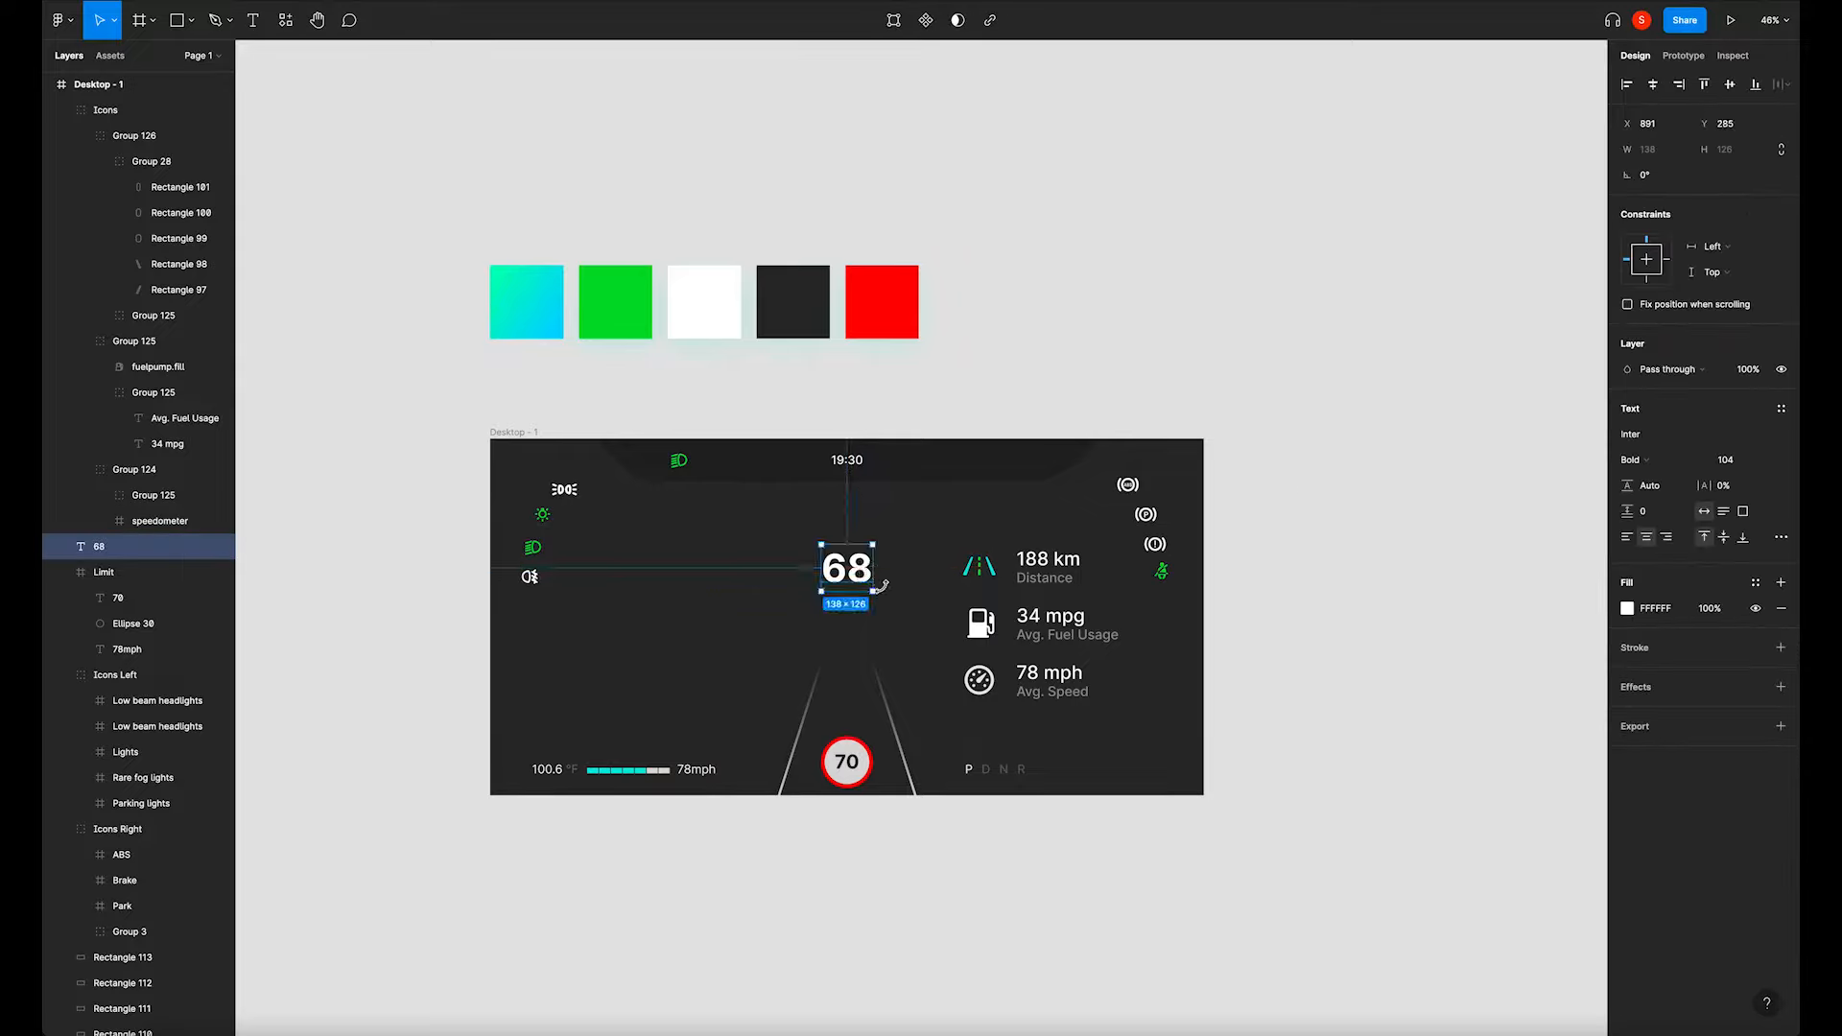
Duplicate the Avg. Fuel Usage label beneath the large 68, change its text to MPH and centre it there.
{"action": "left_click", "coordinate": [1065, 640]}
{"action": "left_click_drag", "start_coordinate": [1077, 646], "coordinate": [876, 616]}
{"action": "double_click", "coordinate": [859, 608]}
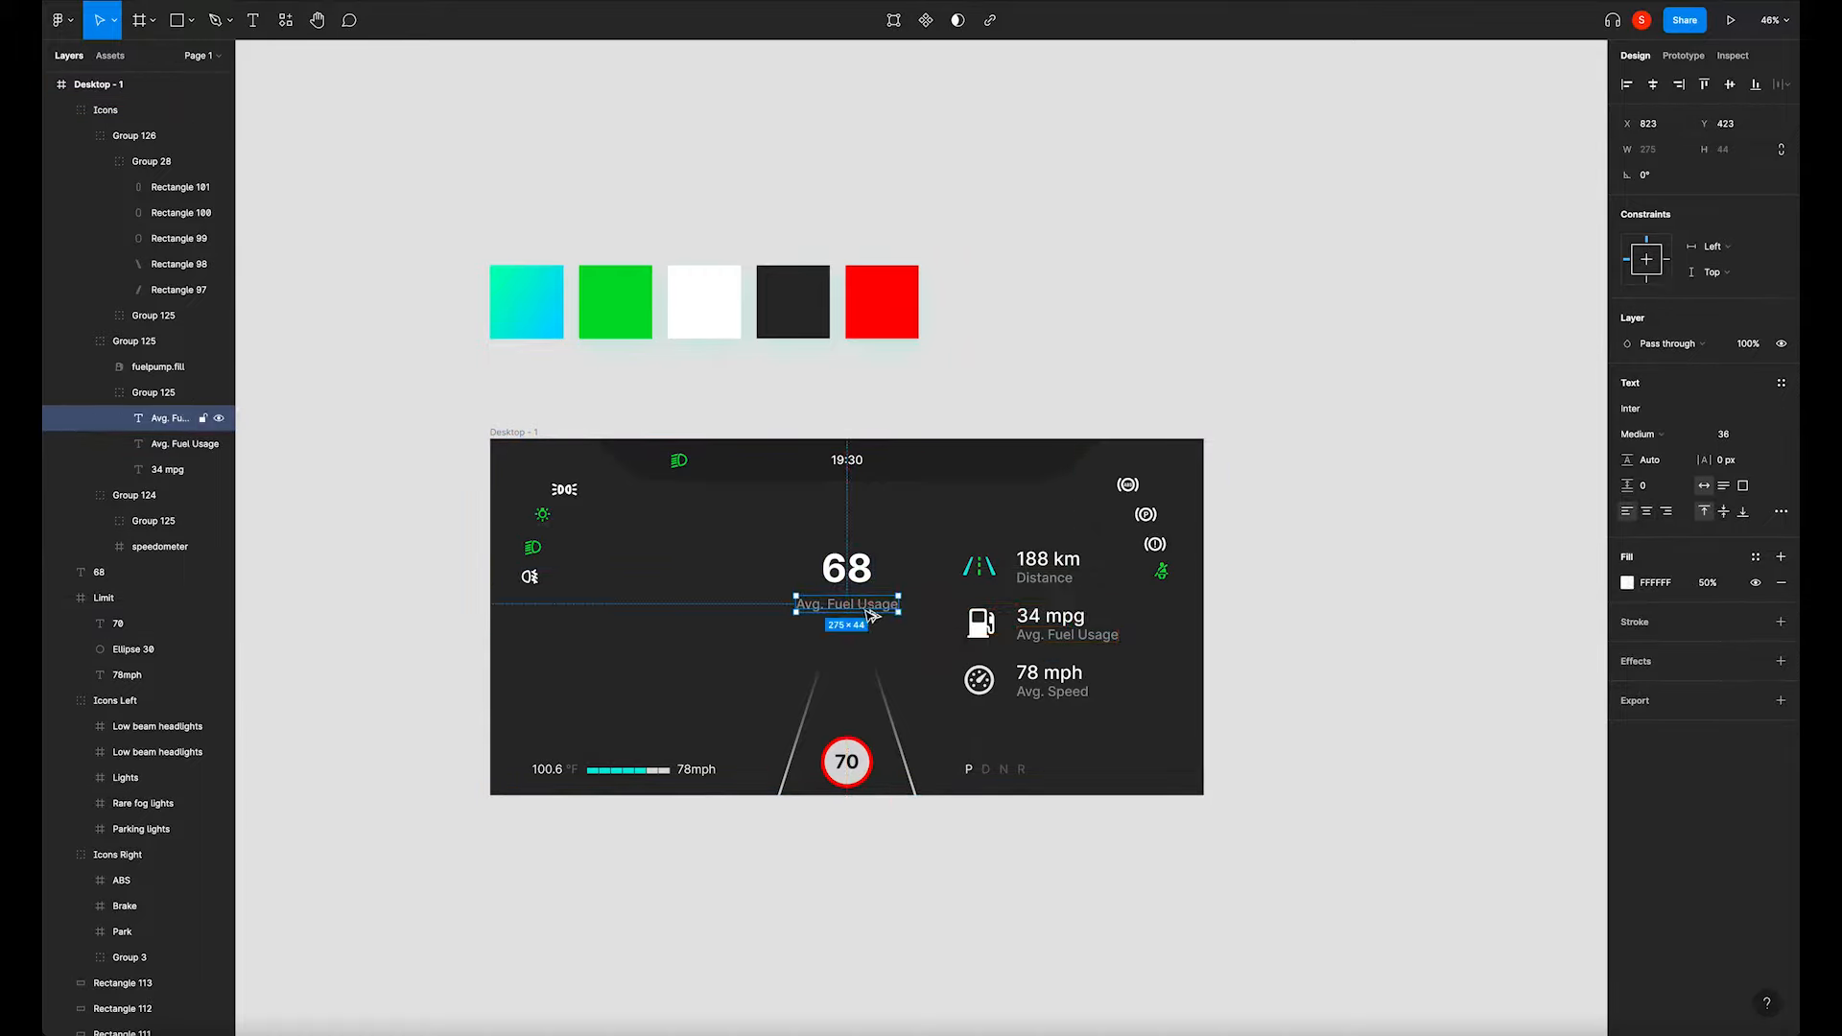
{"action": "type", "text": "MPH"}
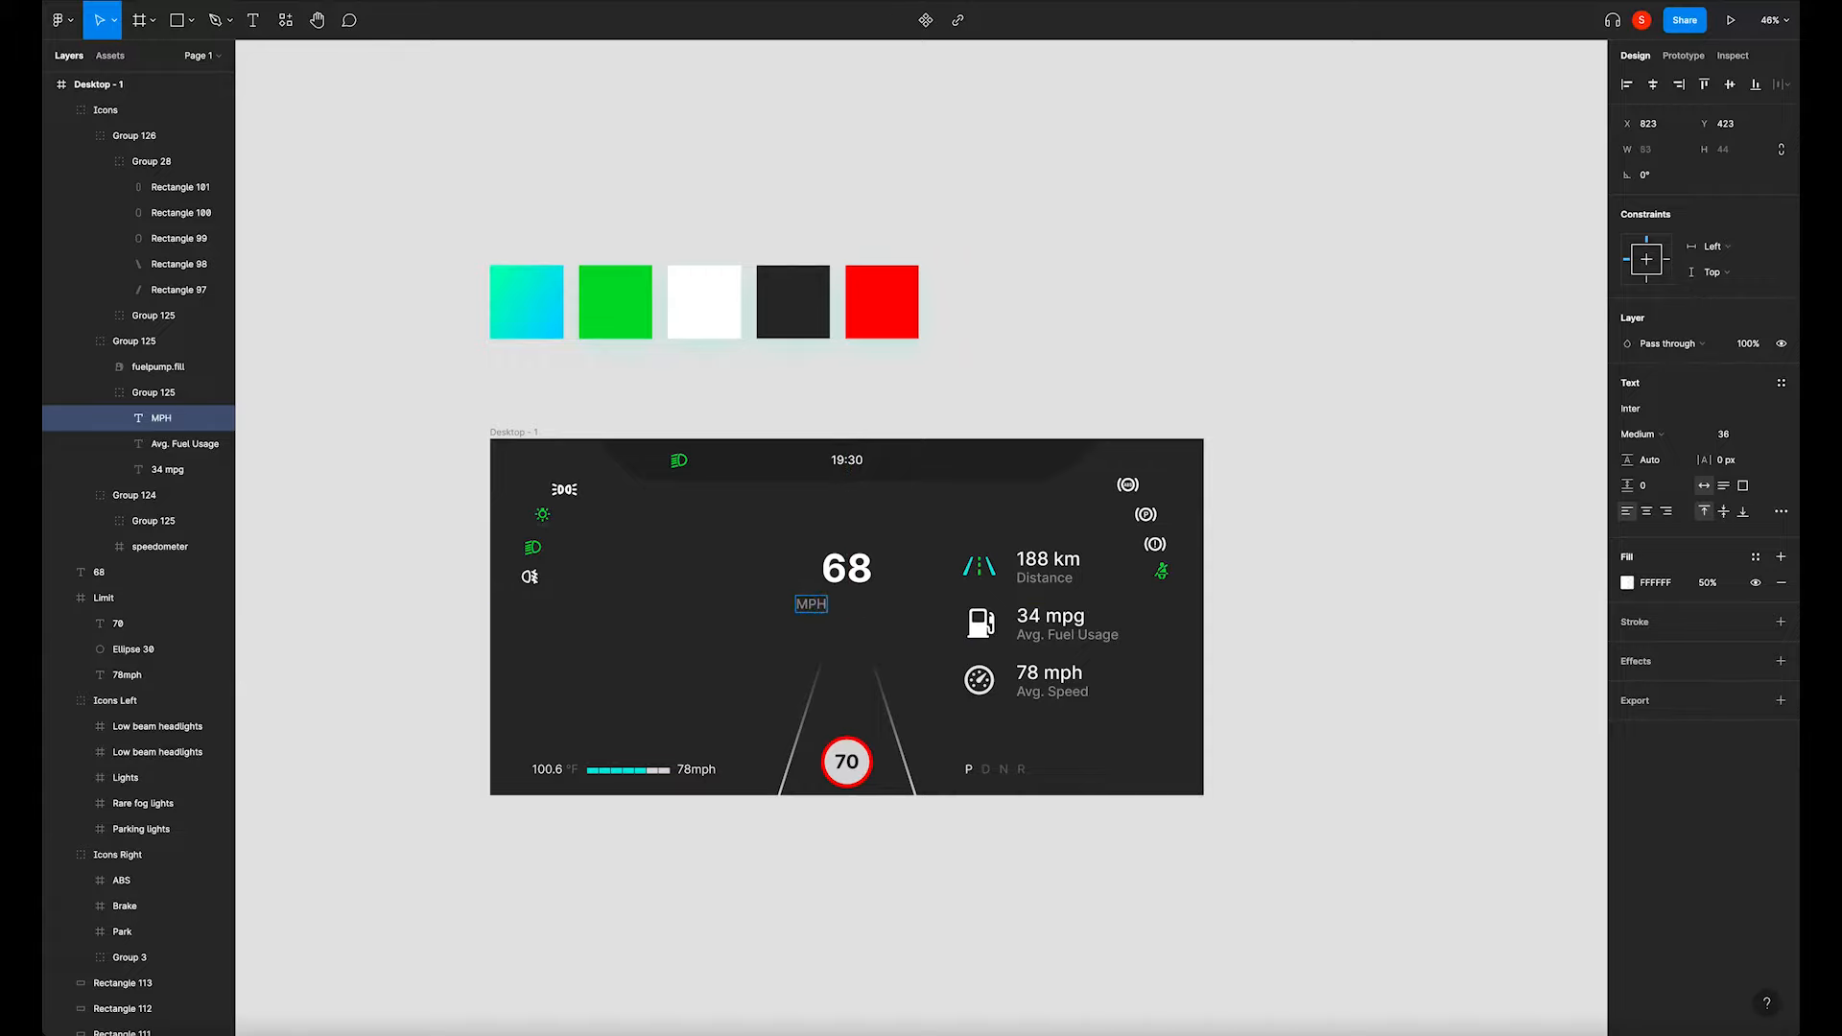
{"action": "left_click", "coordinate": [821, 614]}
{"action": "left_click_drag", "start_coordinate": [816, 614], "coordinate": [858, 610]}
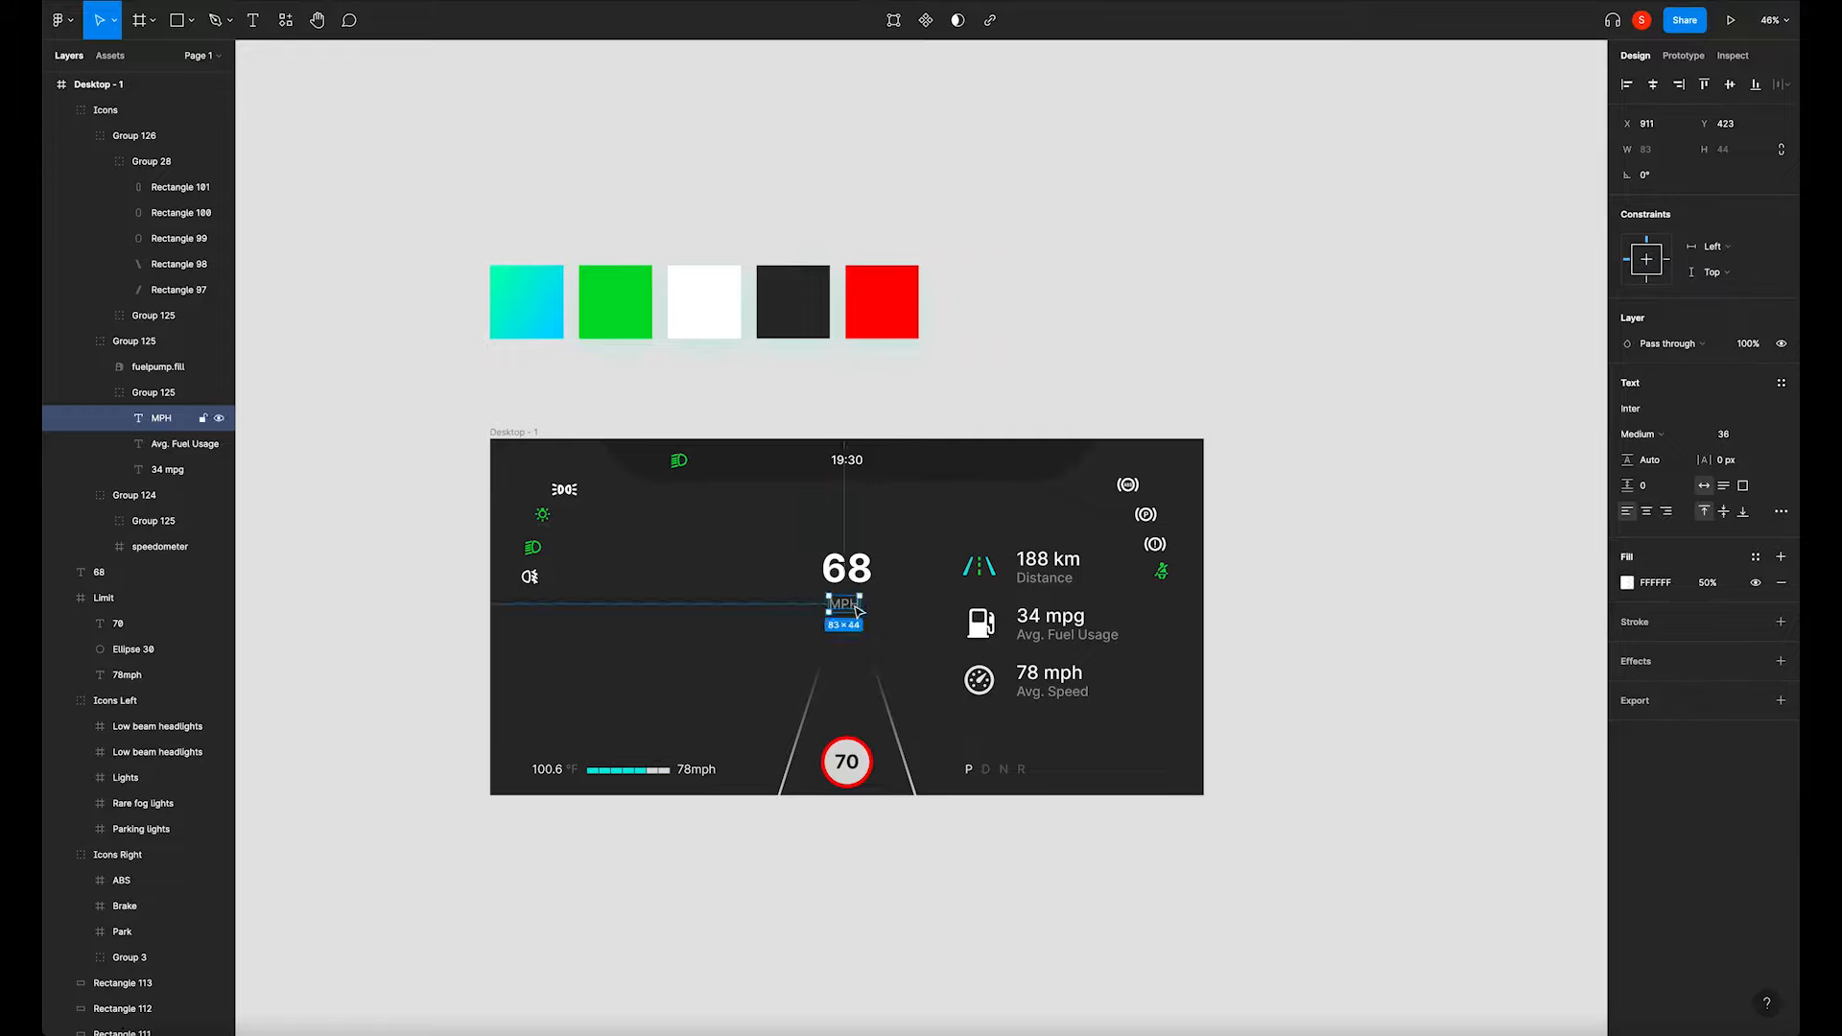
Set the MPH label's layer opacity and white fill opacity to 100%.
{"action": "key", "text": "0"}
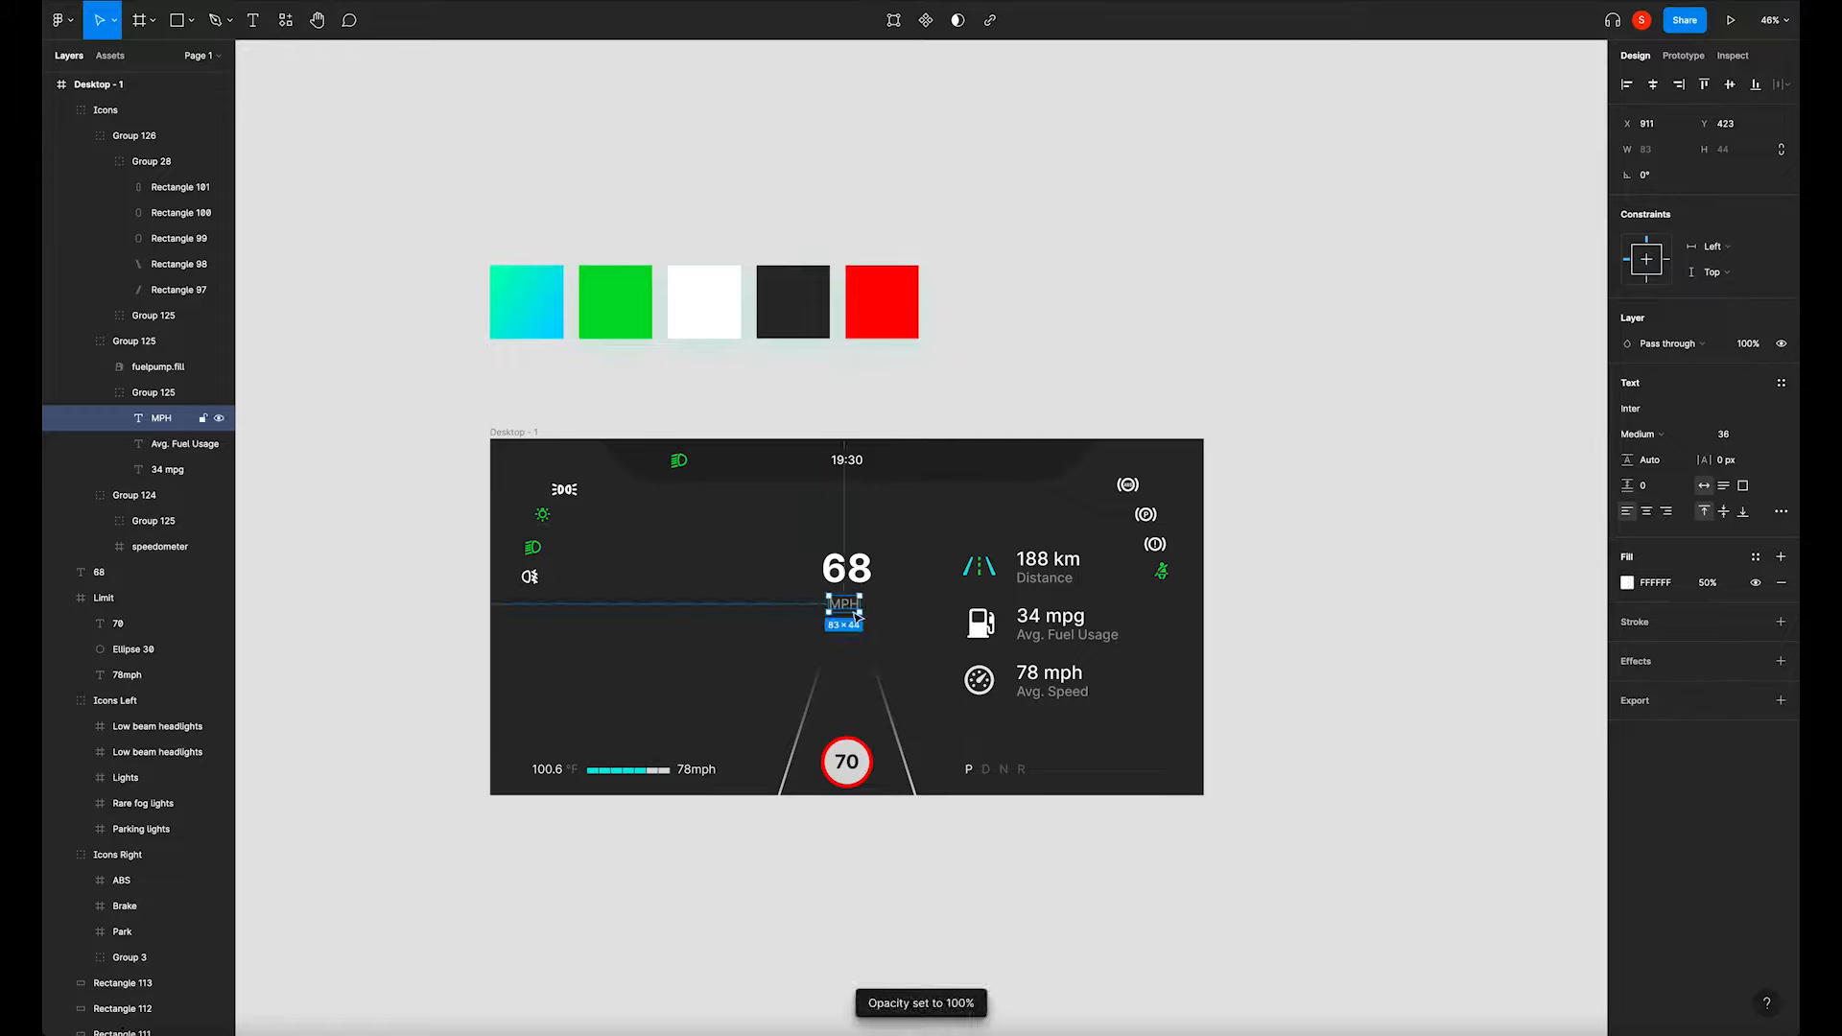
{"action": "left_click", "coordinate": [1722, 582]}
{"action": "type", "text": "100"}
{"action": "key", "text": "Return"}
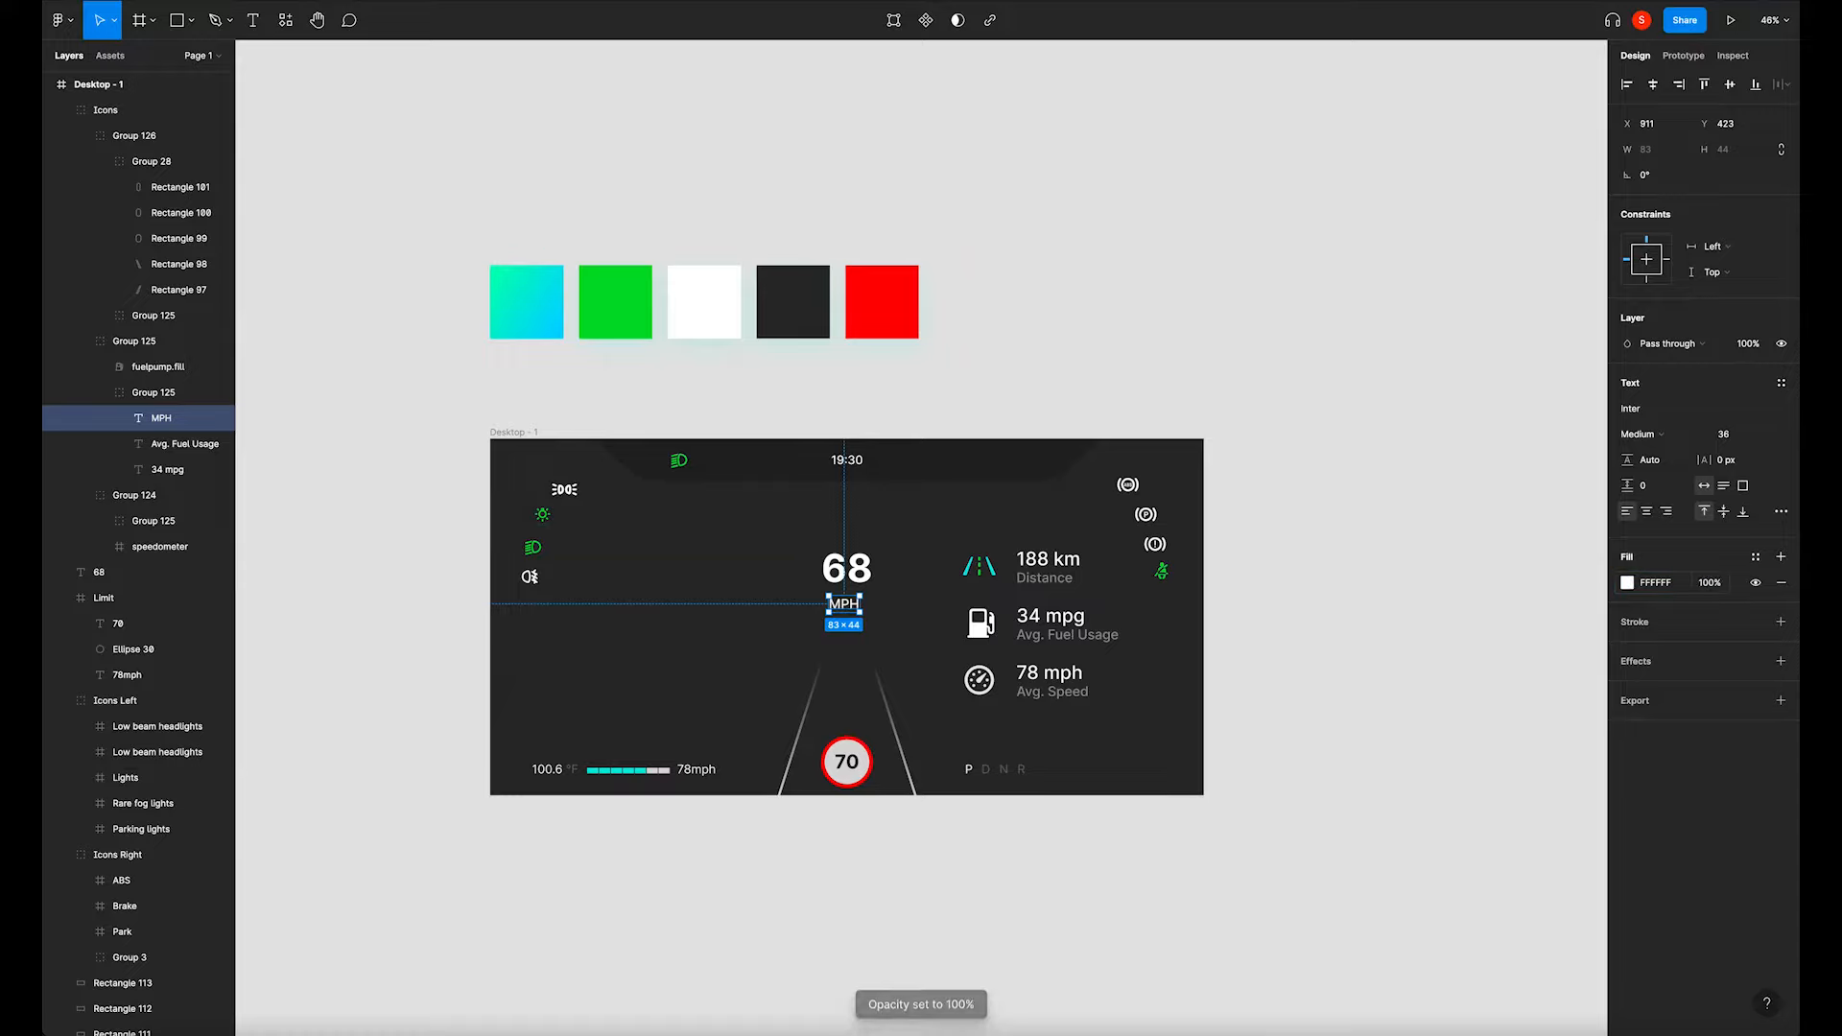
{"action": "left_click", "coordinate": [857, 658]}
Ungroup the Icons group and the nested fuel usage groups to free the MPH label.
{"action": "left_click", "coordinate": [853, 605]}
{"action": "left_click", "coordinate": [868, 612]}
{"action": "right_click", "coordinate": [872, 616]}
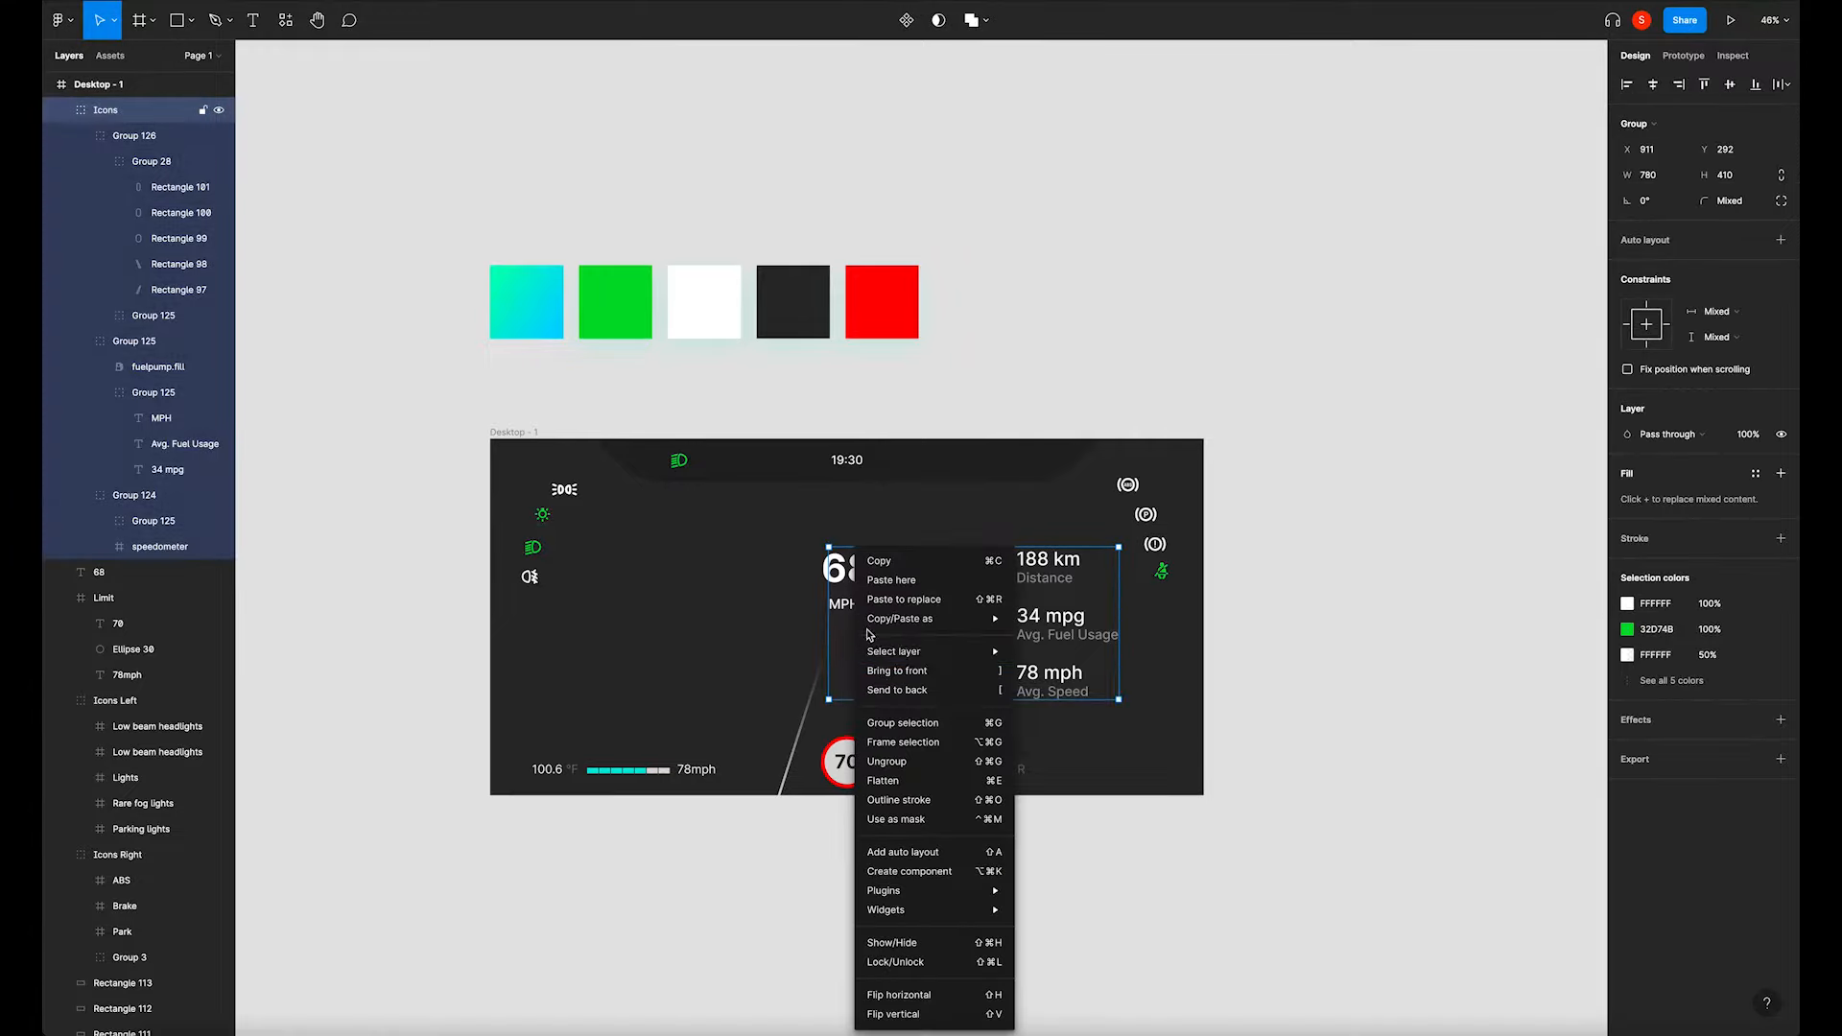
{"action": "left_click", "coordinate": [908, 763]}
{"action": "left_click", "coordinate": [844, 616]}
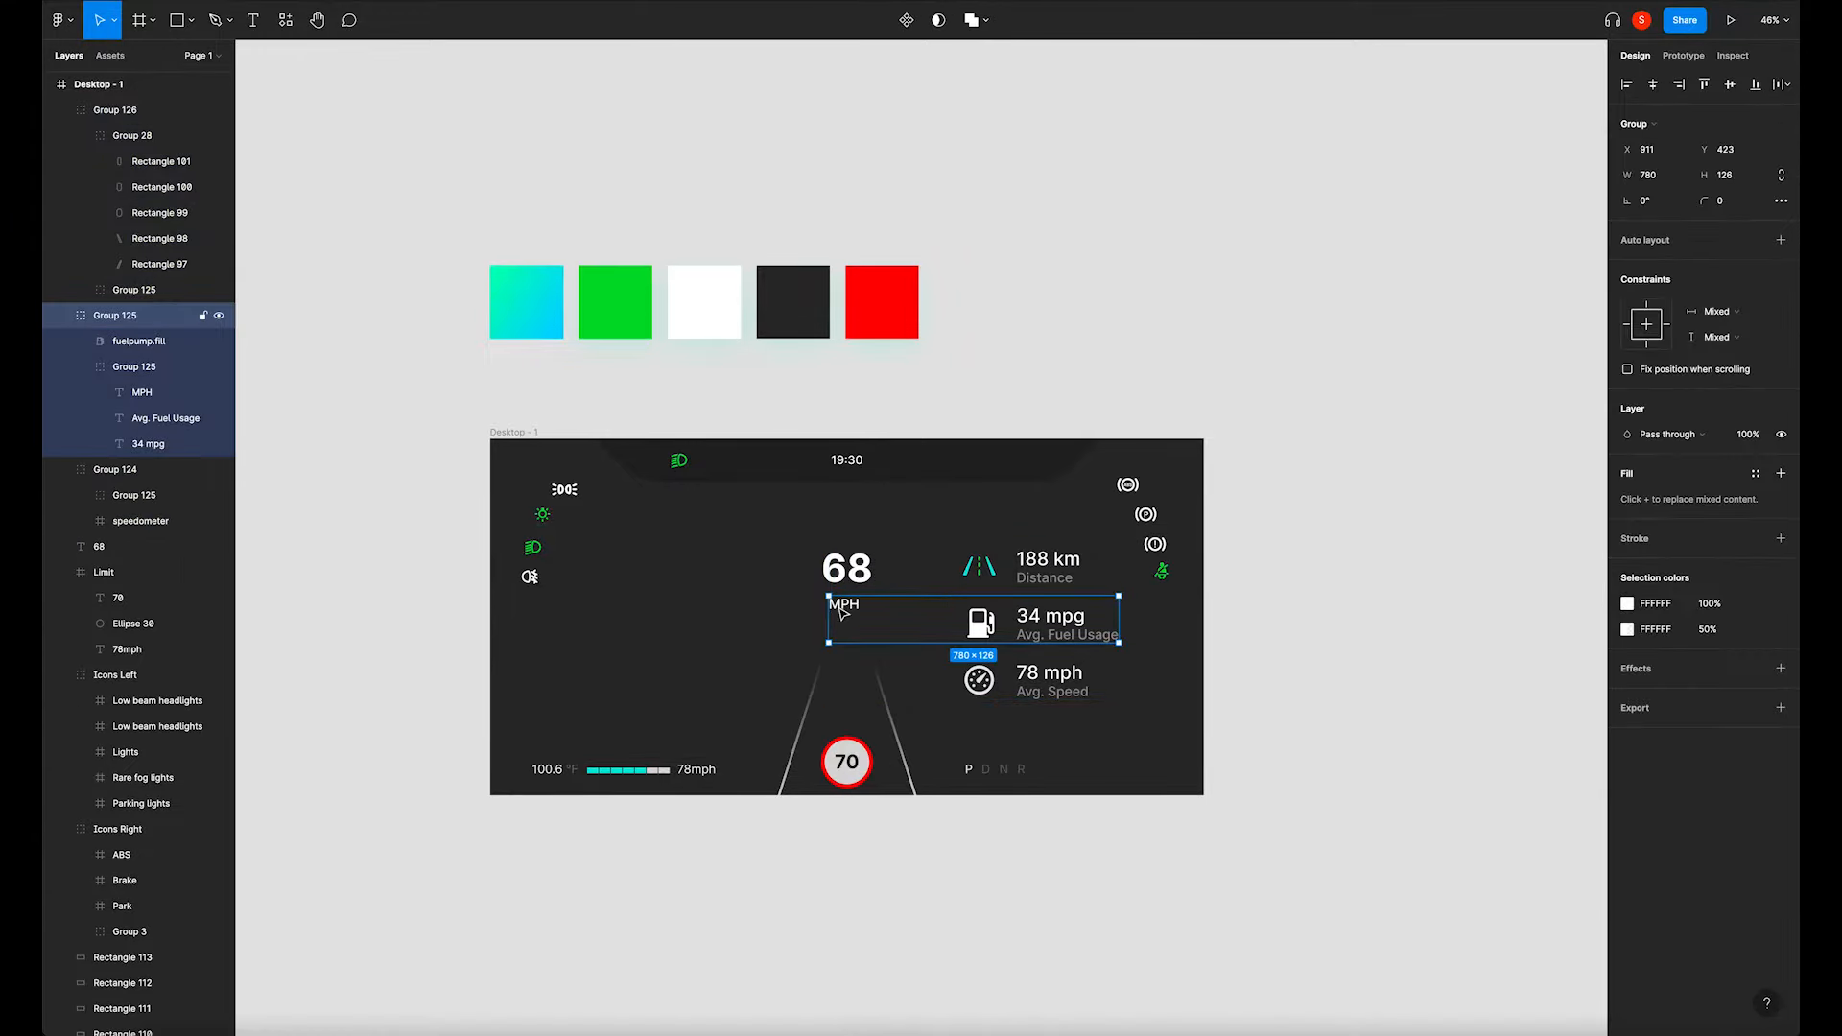
{"action": "right_click", "coordinate": [843, 616]}
{"action": "left_click", "coordinate": [885, 764]}
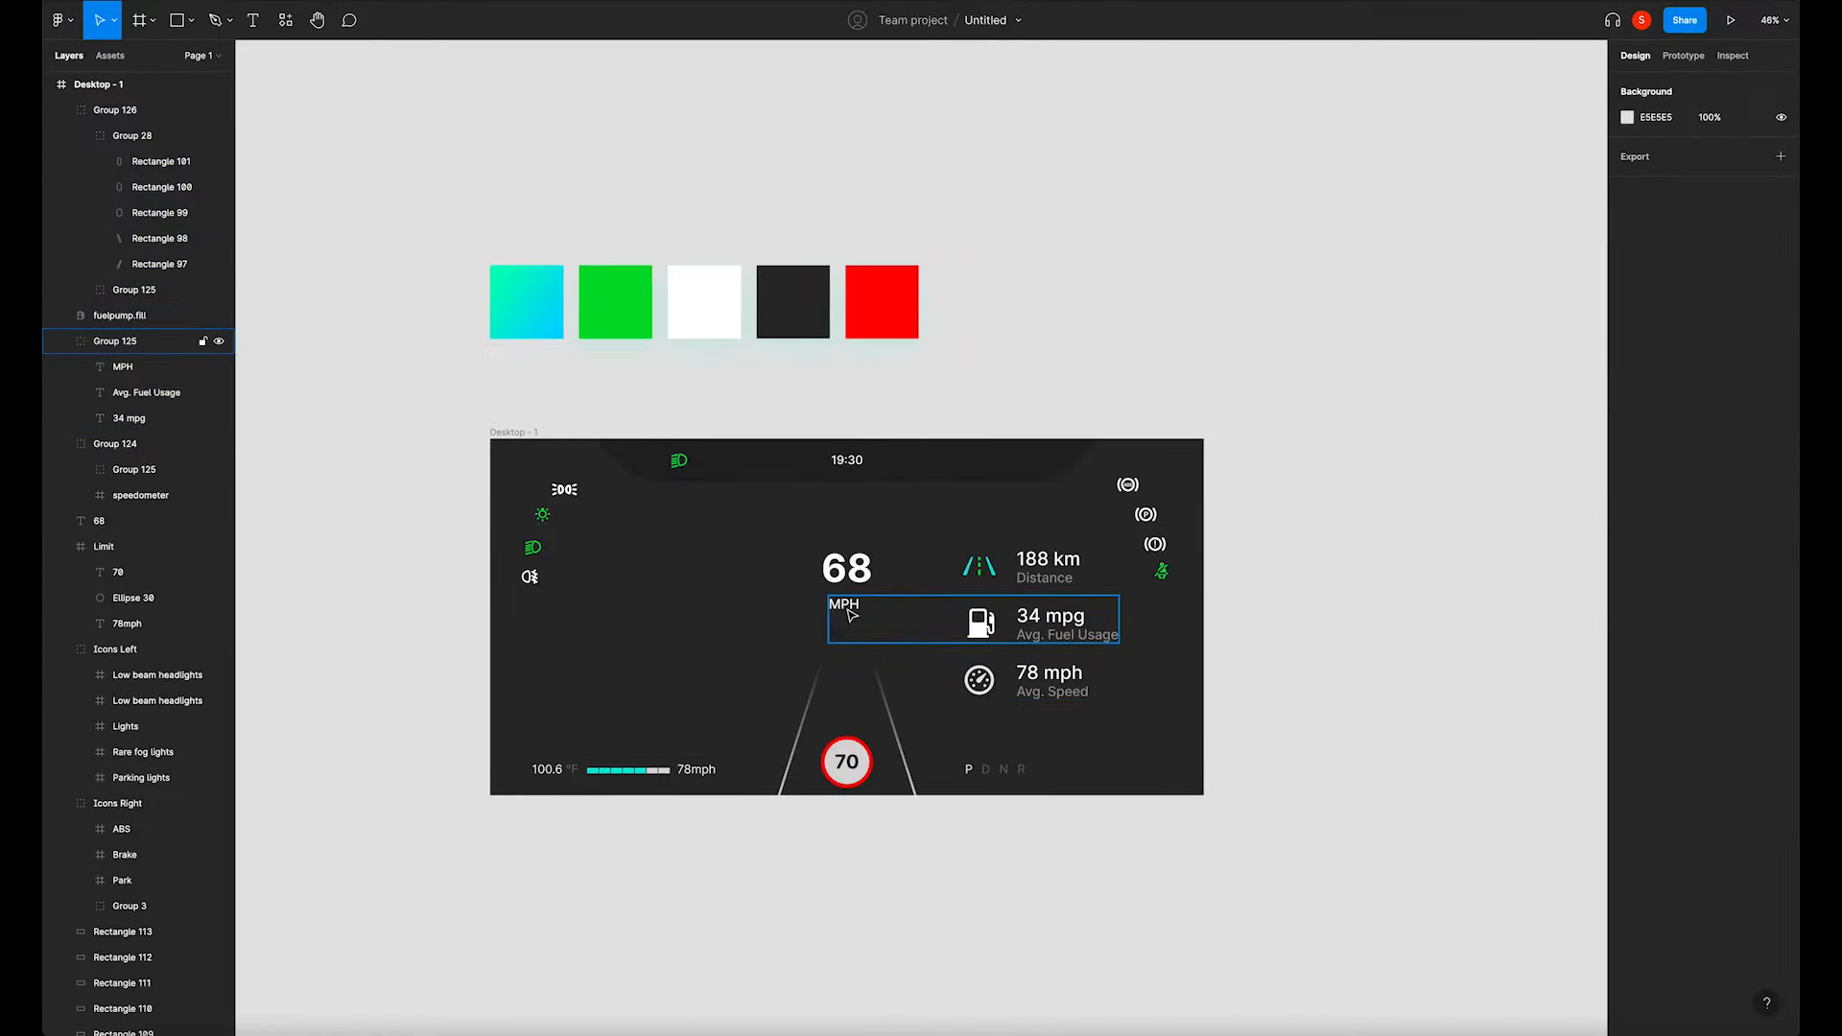
{"action": "right_click", "coordinate": [851, 616]}
{"action": "left_click", "coordinate": [890, 761]}
Centre the MPH label closer beneath the 68 and nudge the complete speed readout slightly down.
{"action": "left_click", "coordinate": [853, 606]}
{"action": "left_click_drag", "start_coordinate": [853, 608], "coordinate": [869, 620]}
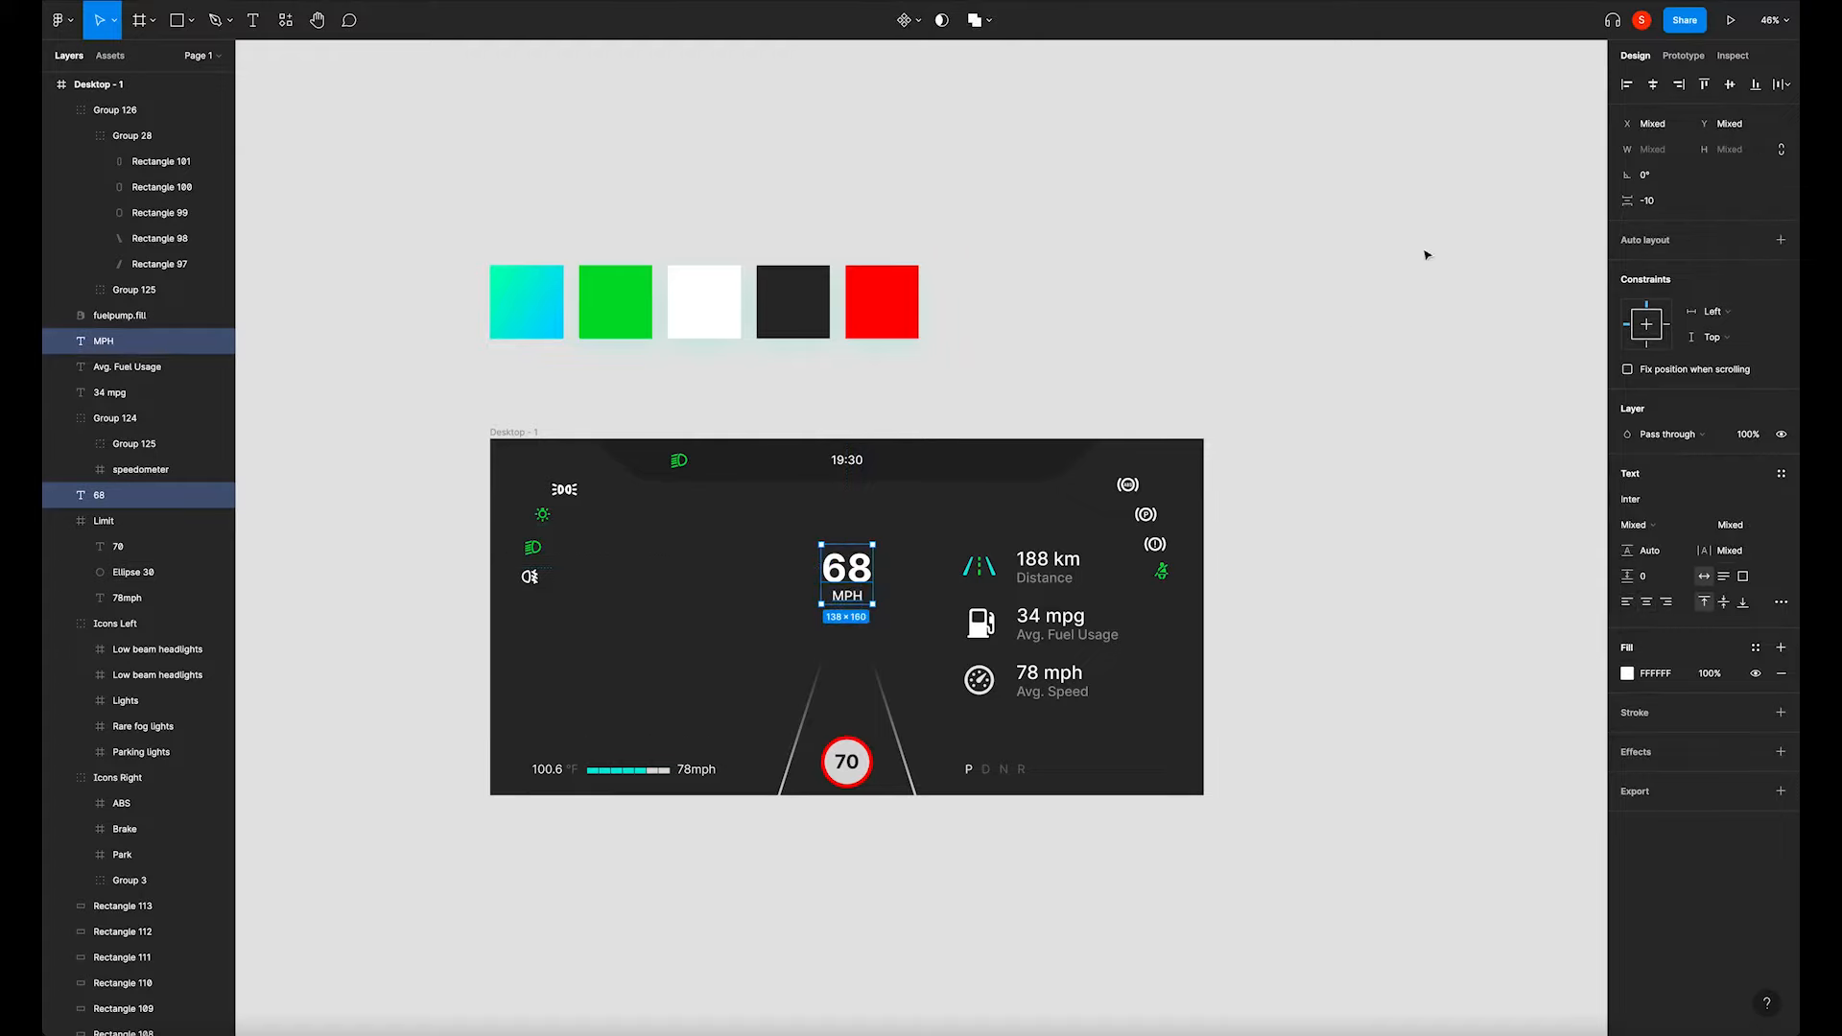
{"action": "mouse_move", "coordinate": [860, 574]}
{"action": "left_mouse_down"}
{"action": "mouse_move", "coordinate": [860, 596]}
{"action": "mouse_move", "coordinate": [860, 575]}
{"action": "left_mouse_up"}
{"action": "left_click", "coordinate": [913, 579]}
Duplicate the 19:30 clock to the other end of the top bar, change it to 02/08/2022 and place it at X 1277.
{"action": "left_click", "coordinate": [849, 465]}
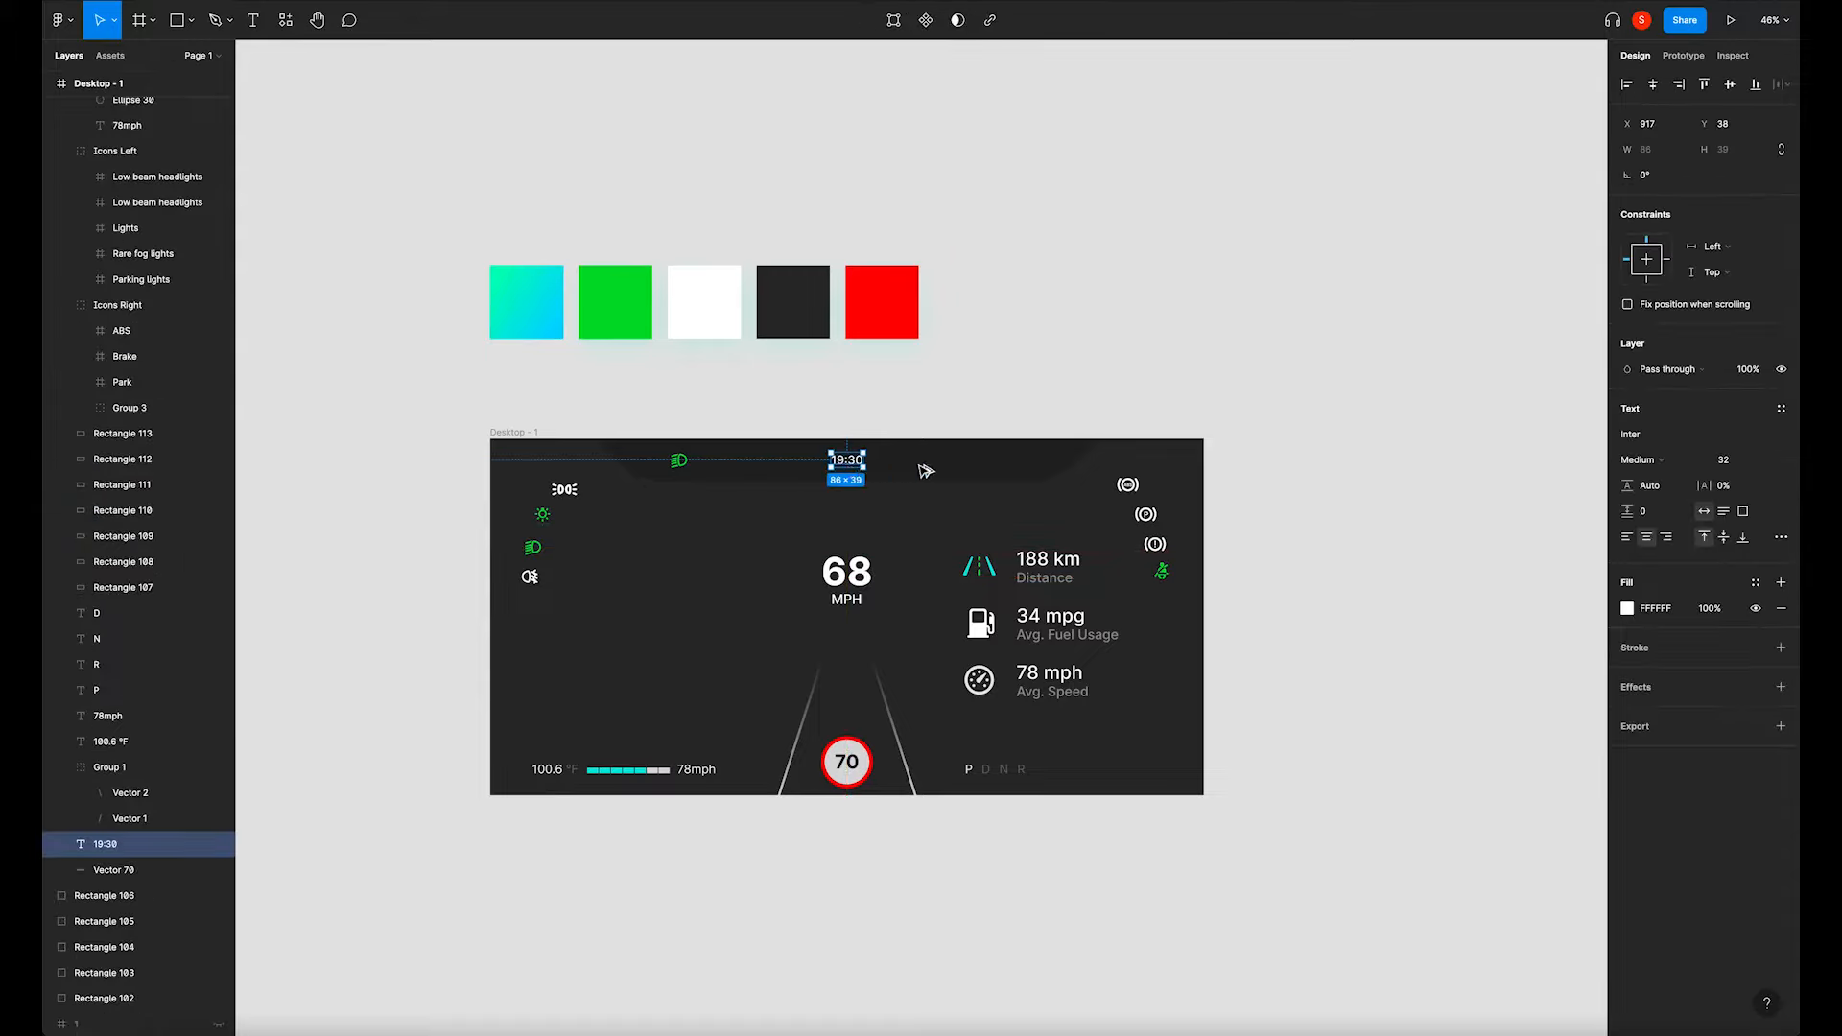
{"action": "left_click_drag", "start_coordinate": [849, 462], "coordinate": [989, 464]}
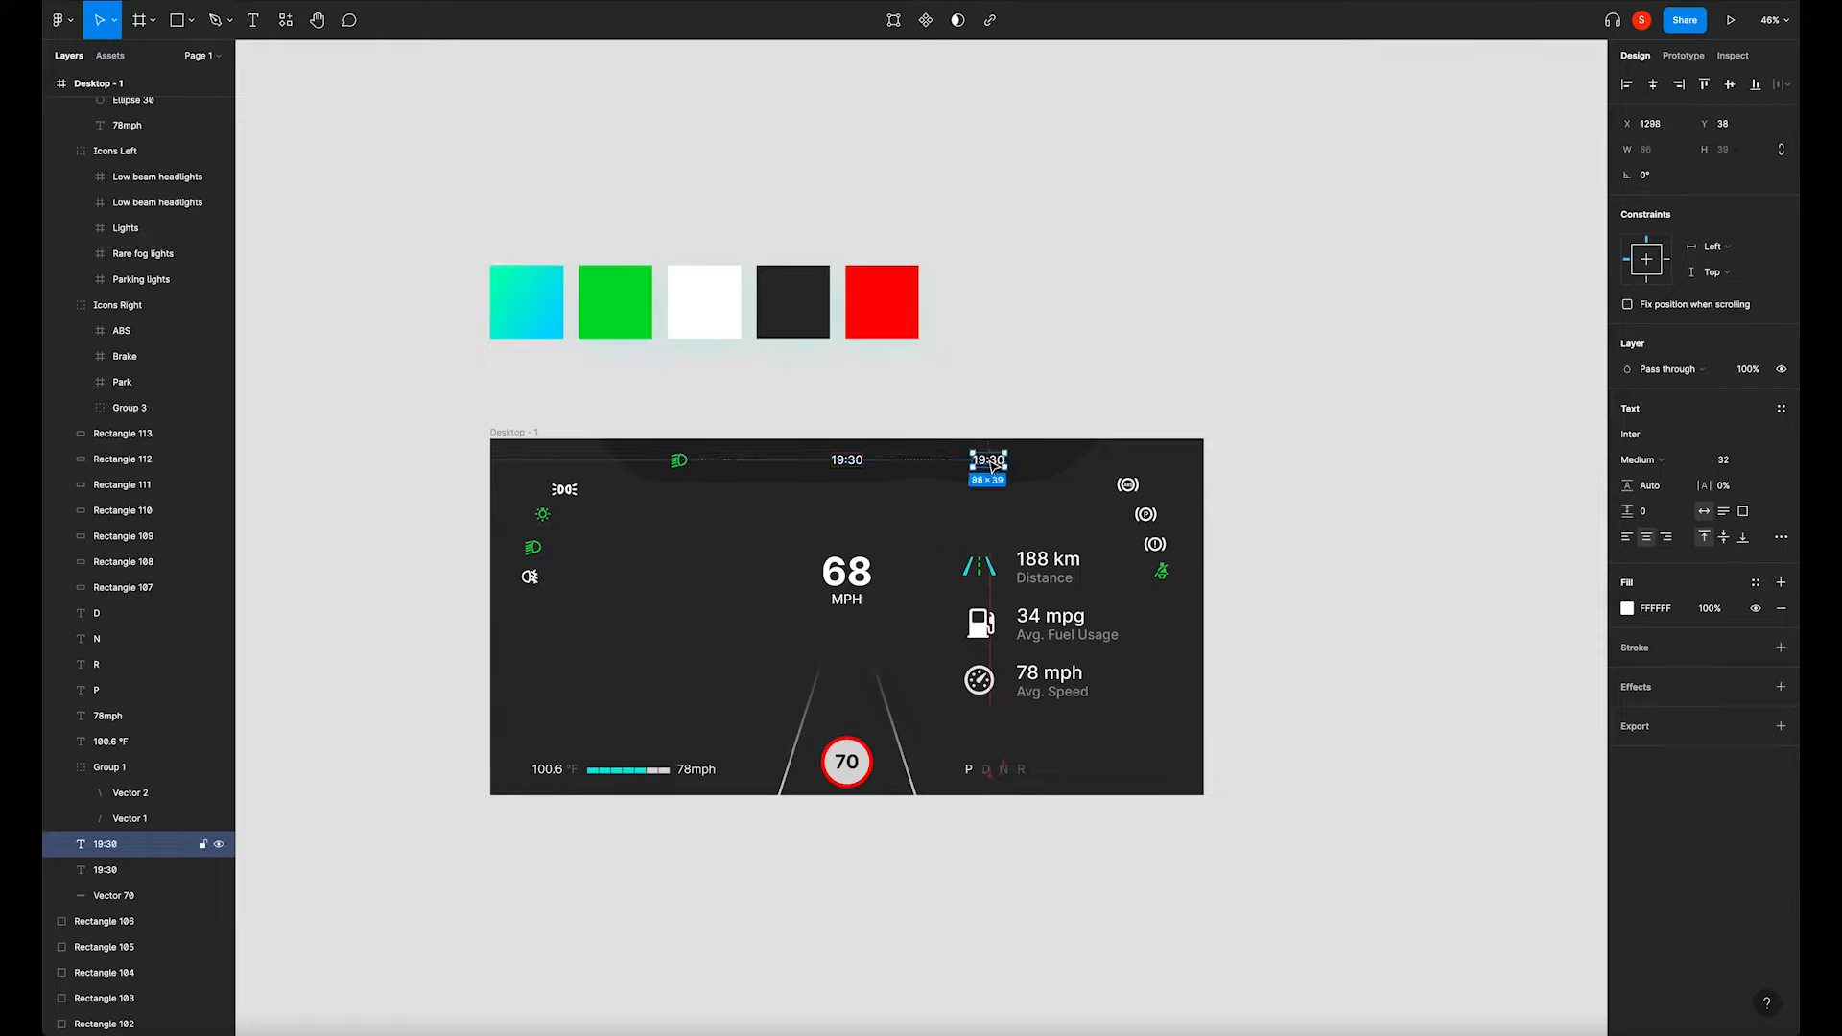
{"action": "double_click", "coordinate": [991, 464]}
{"action": "type", "text": "0"}
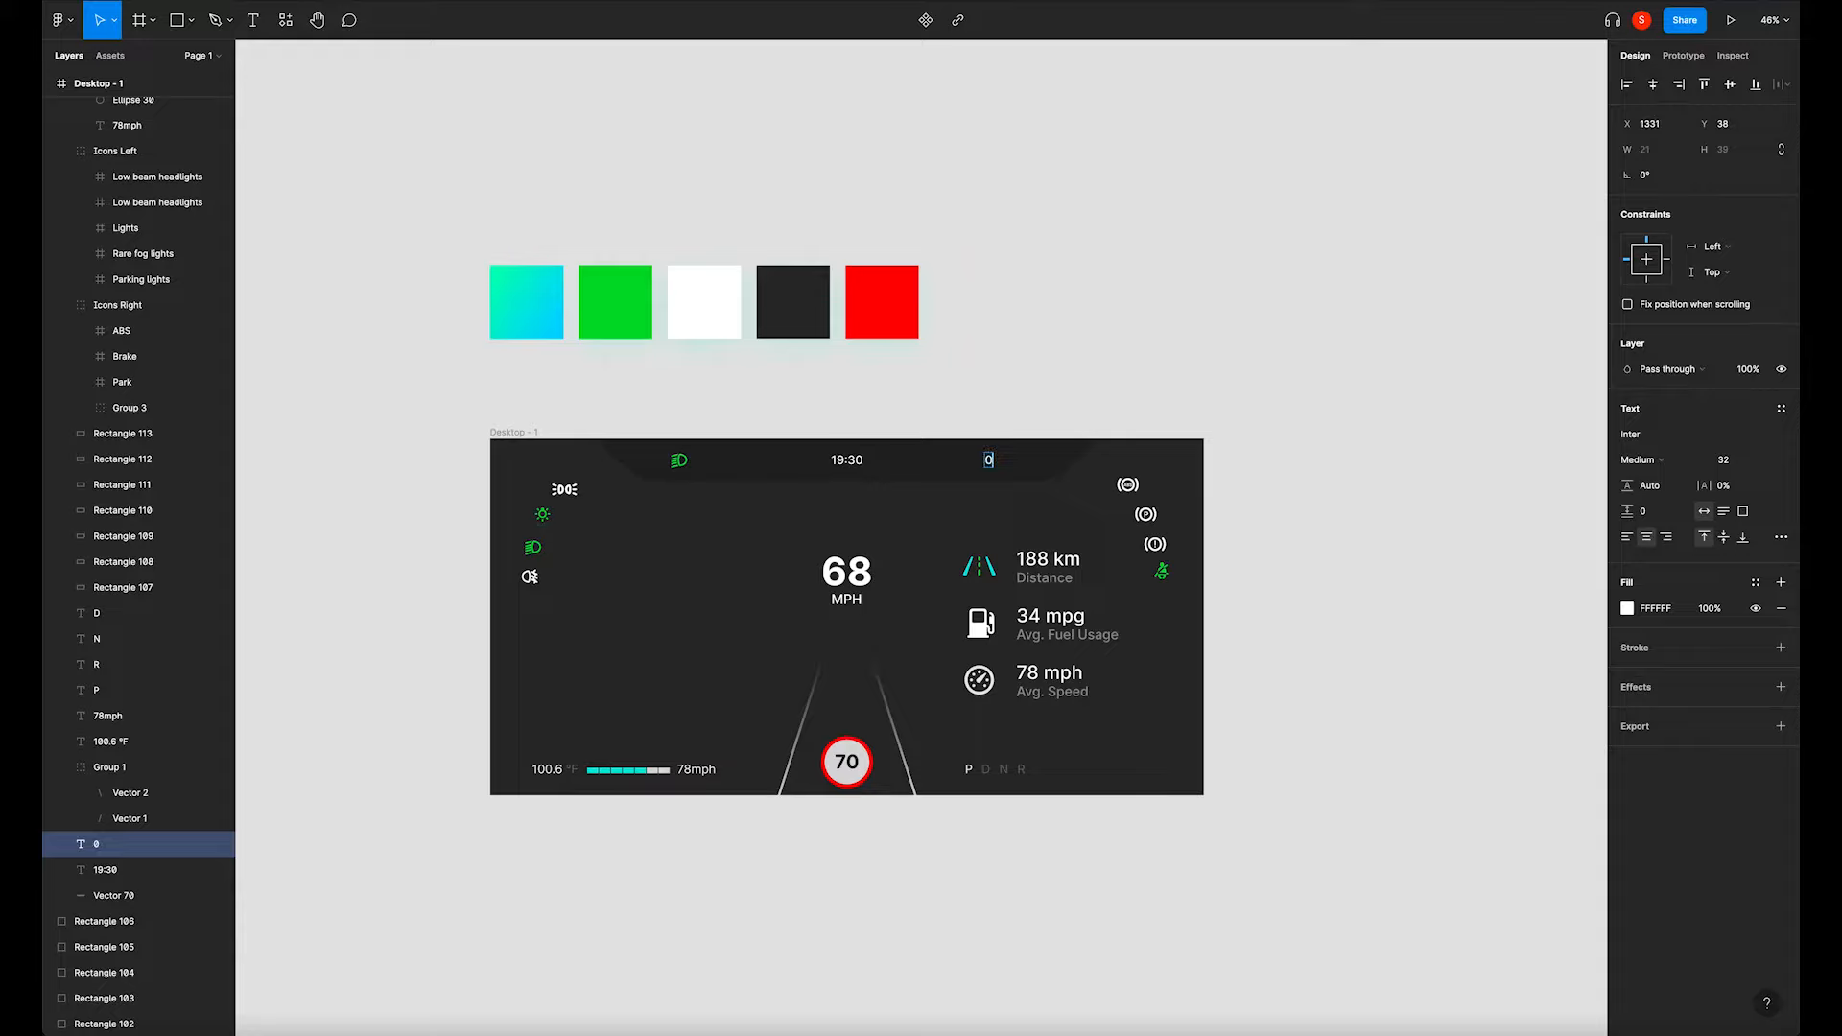
{"action": "type", "text": "2/08/2022"}
{"action": "left_click", "coordinate": [1351, 522]}
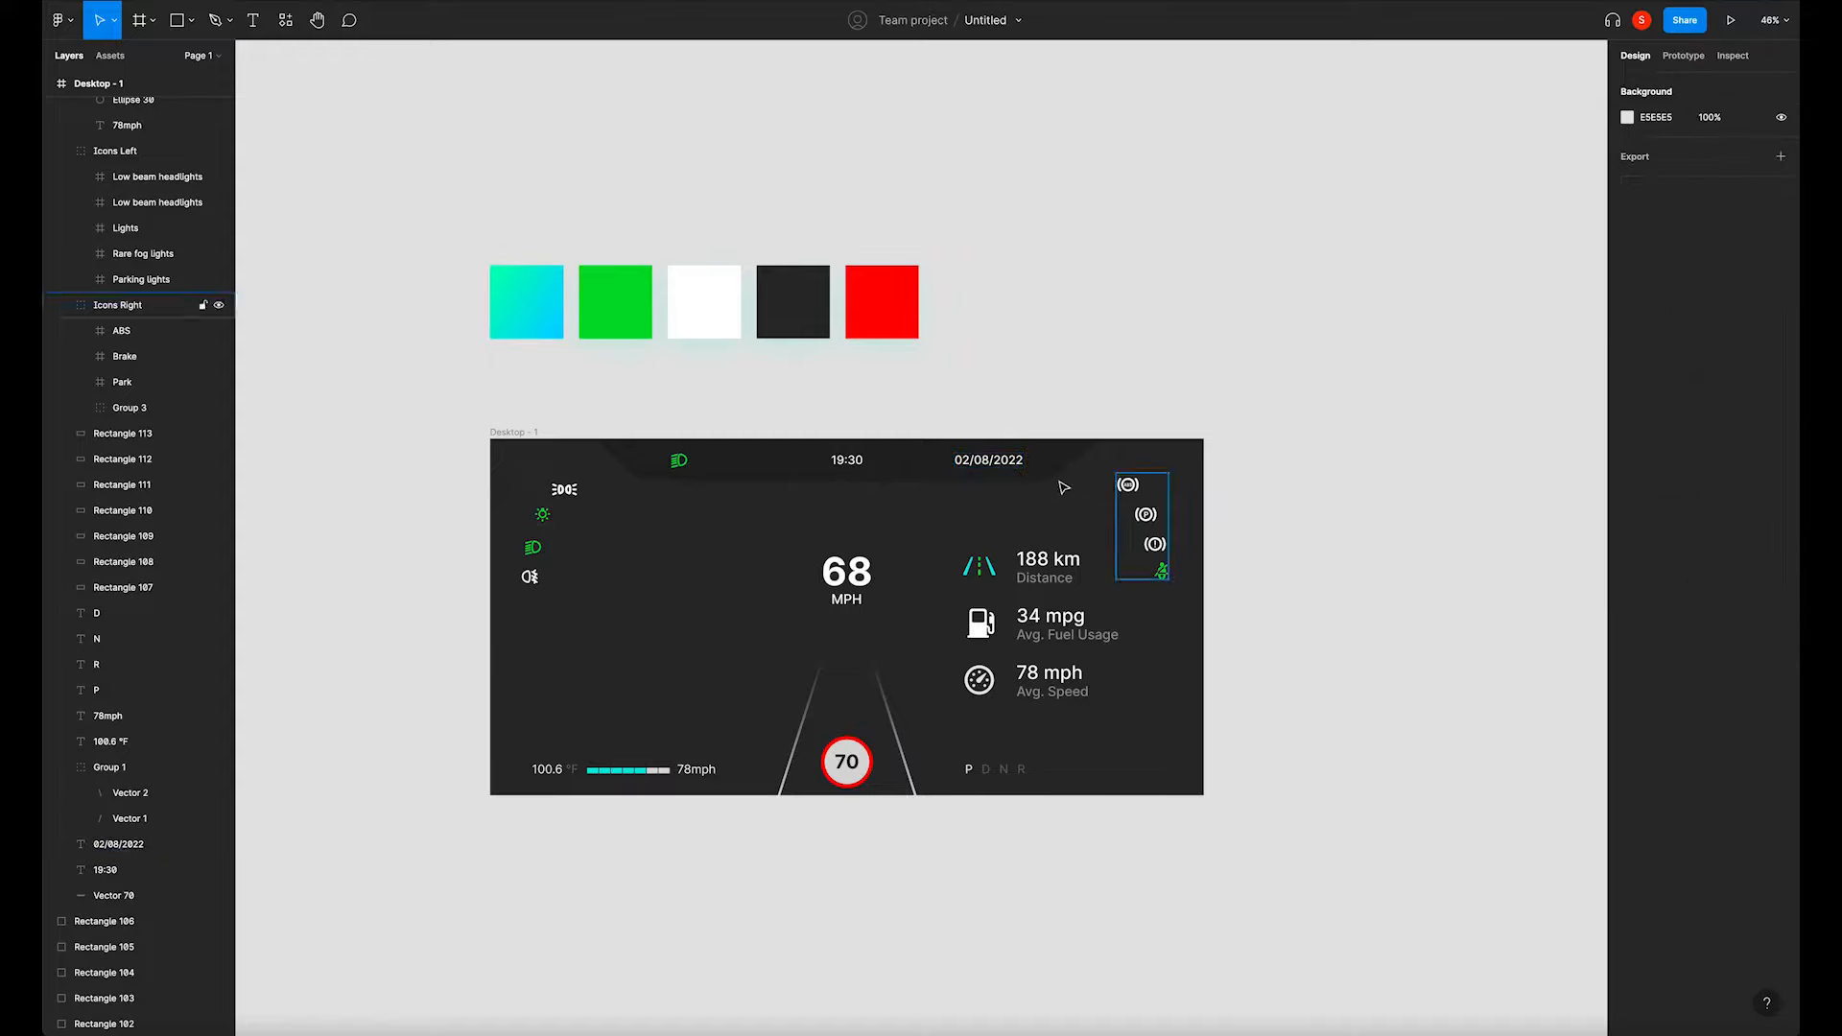
{"action": "left_click_drag", "start_coordinate": [1023, 461], "coordinate": [1032, 466]}
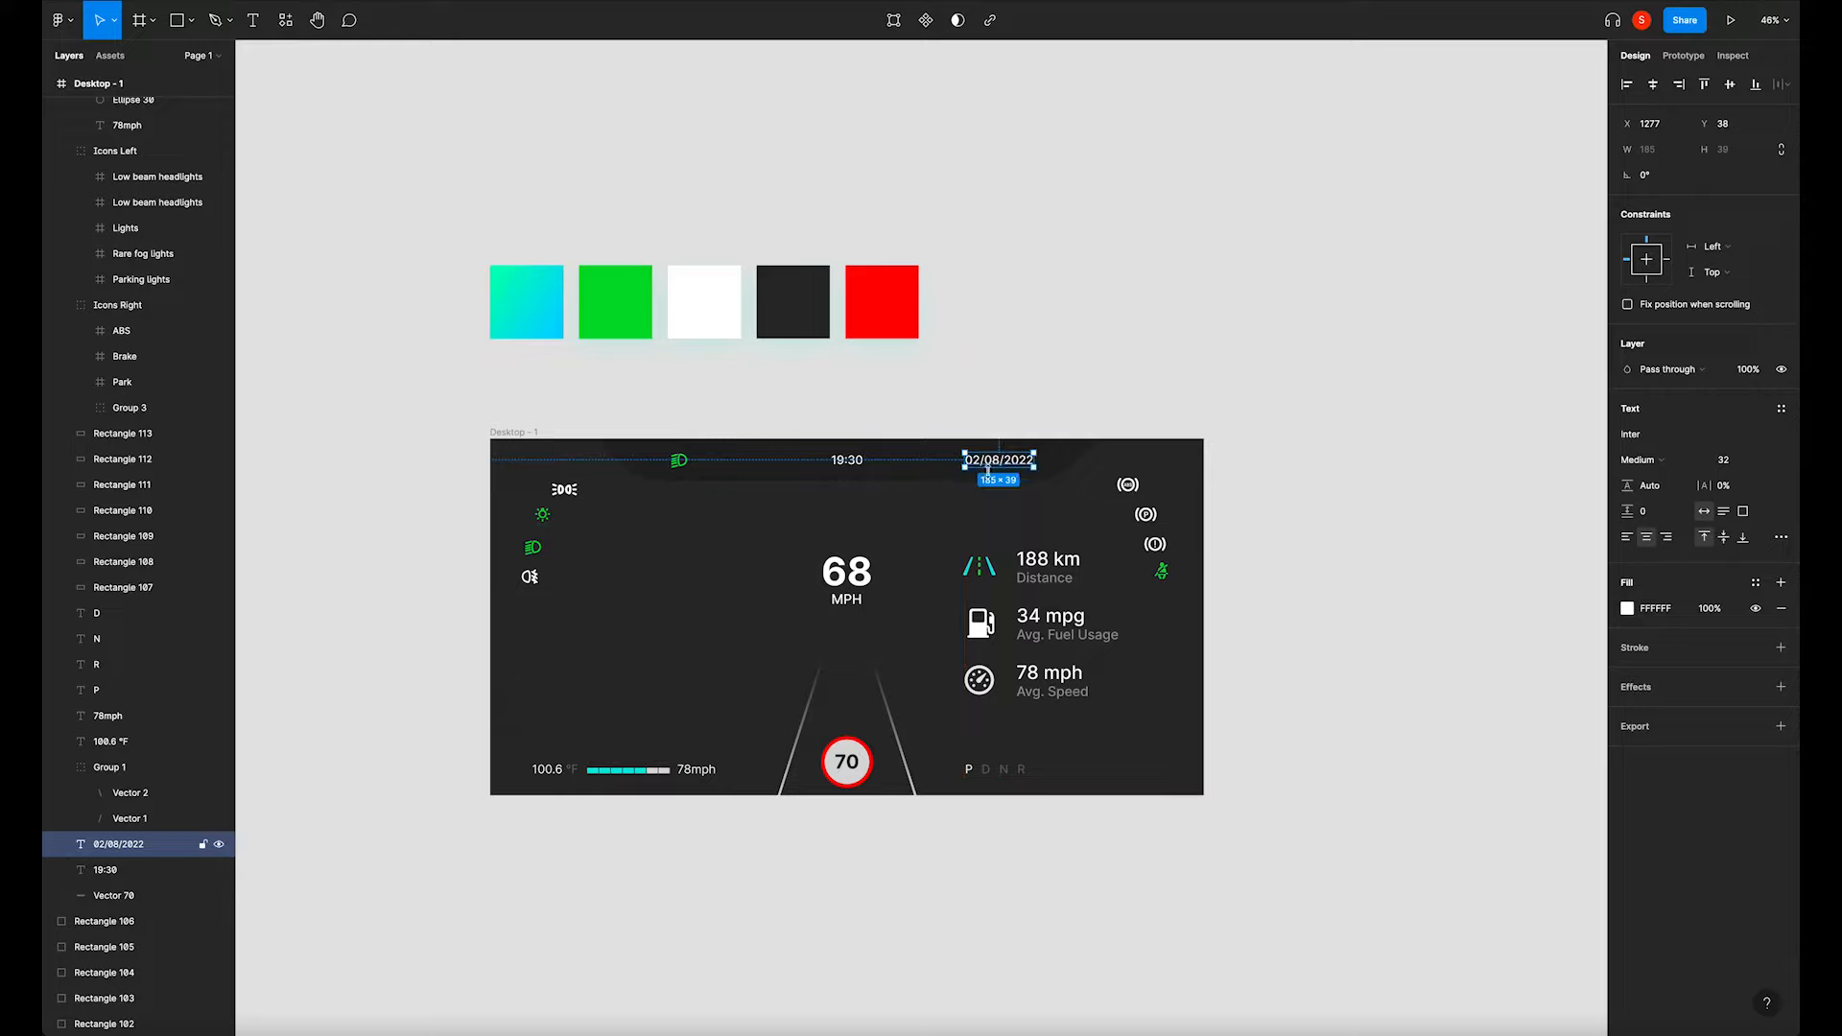
Ungroup the Icons Left group and shift the top bar's low beam headlight icon outward to X 468.
{"action": "left_click", "coordinate": [681, 459]}
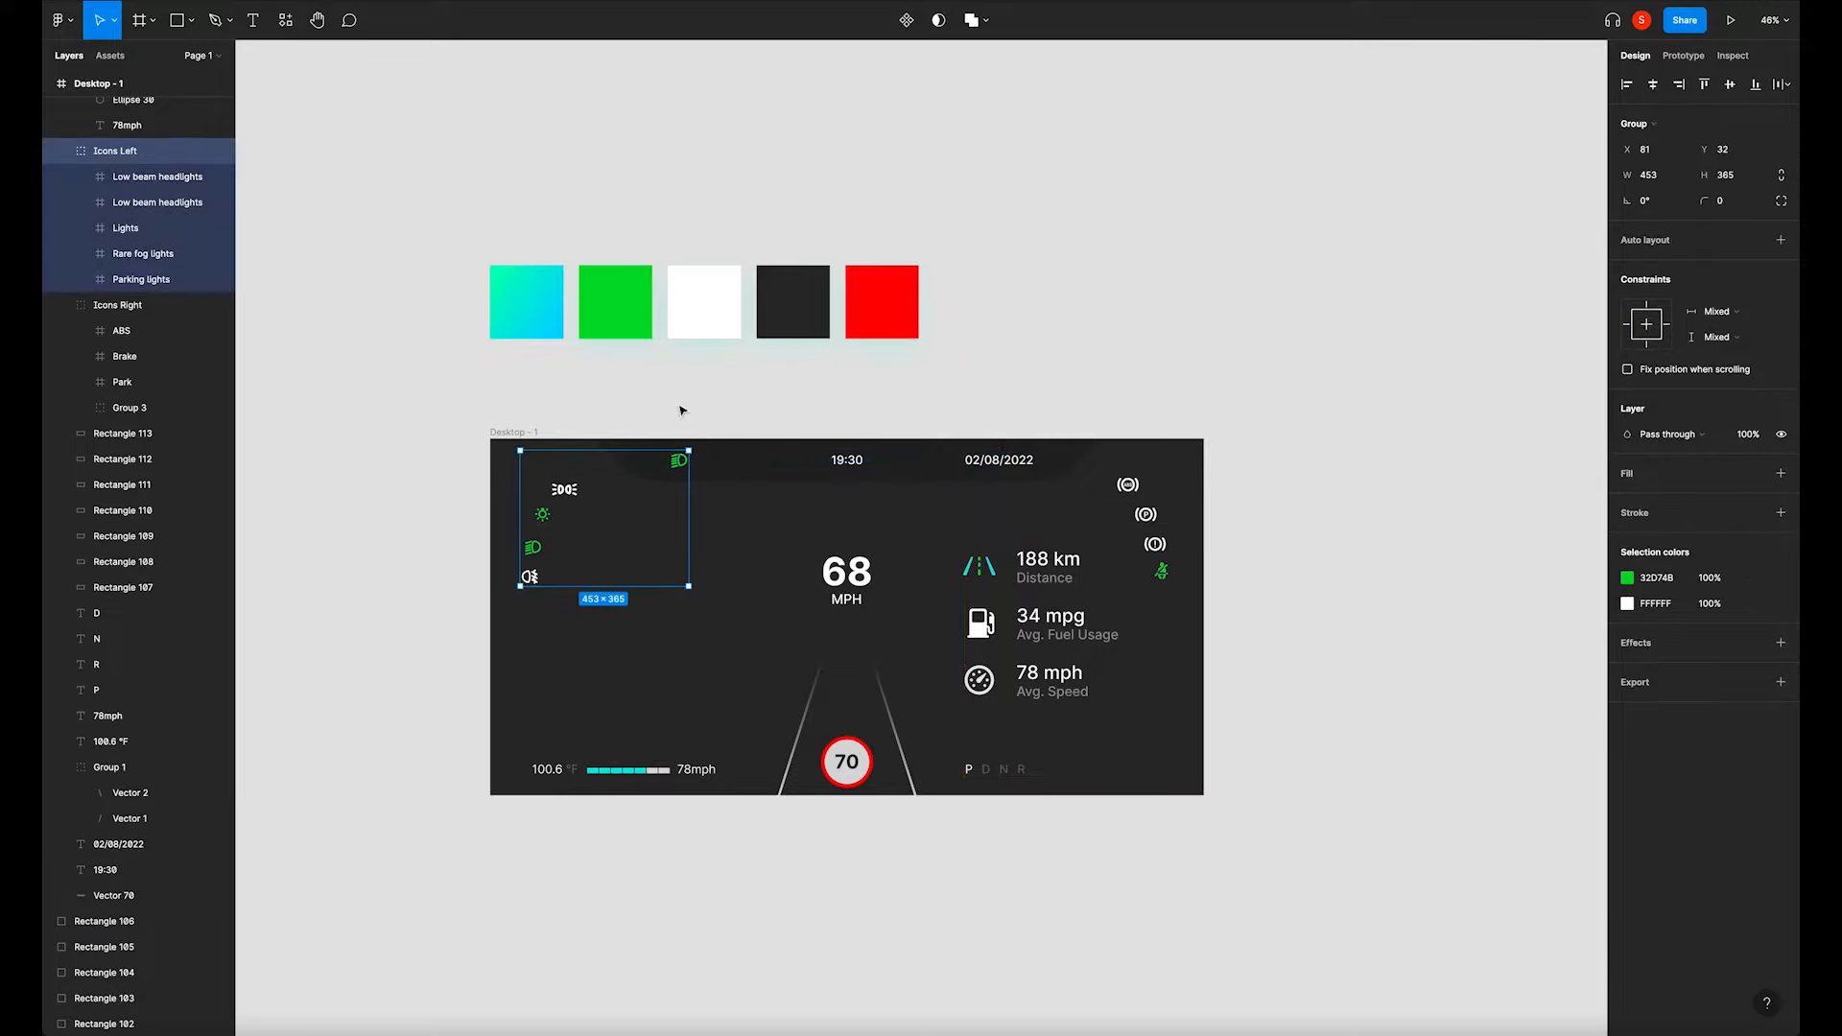
{"action": "right_click", "coordinate": [662, 466]}
{"action": "left_click", "coordinate": [699, 688]}
{"action": "left_click", "coordinate": [649, 637]}
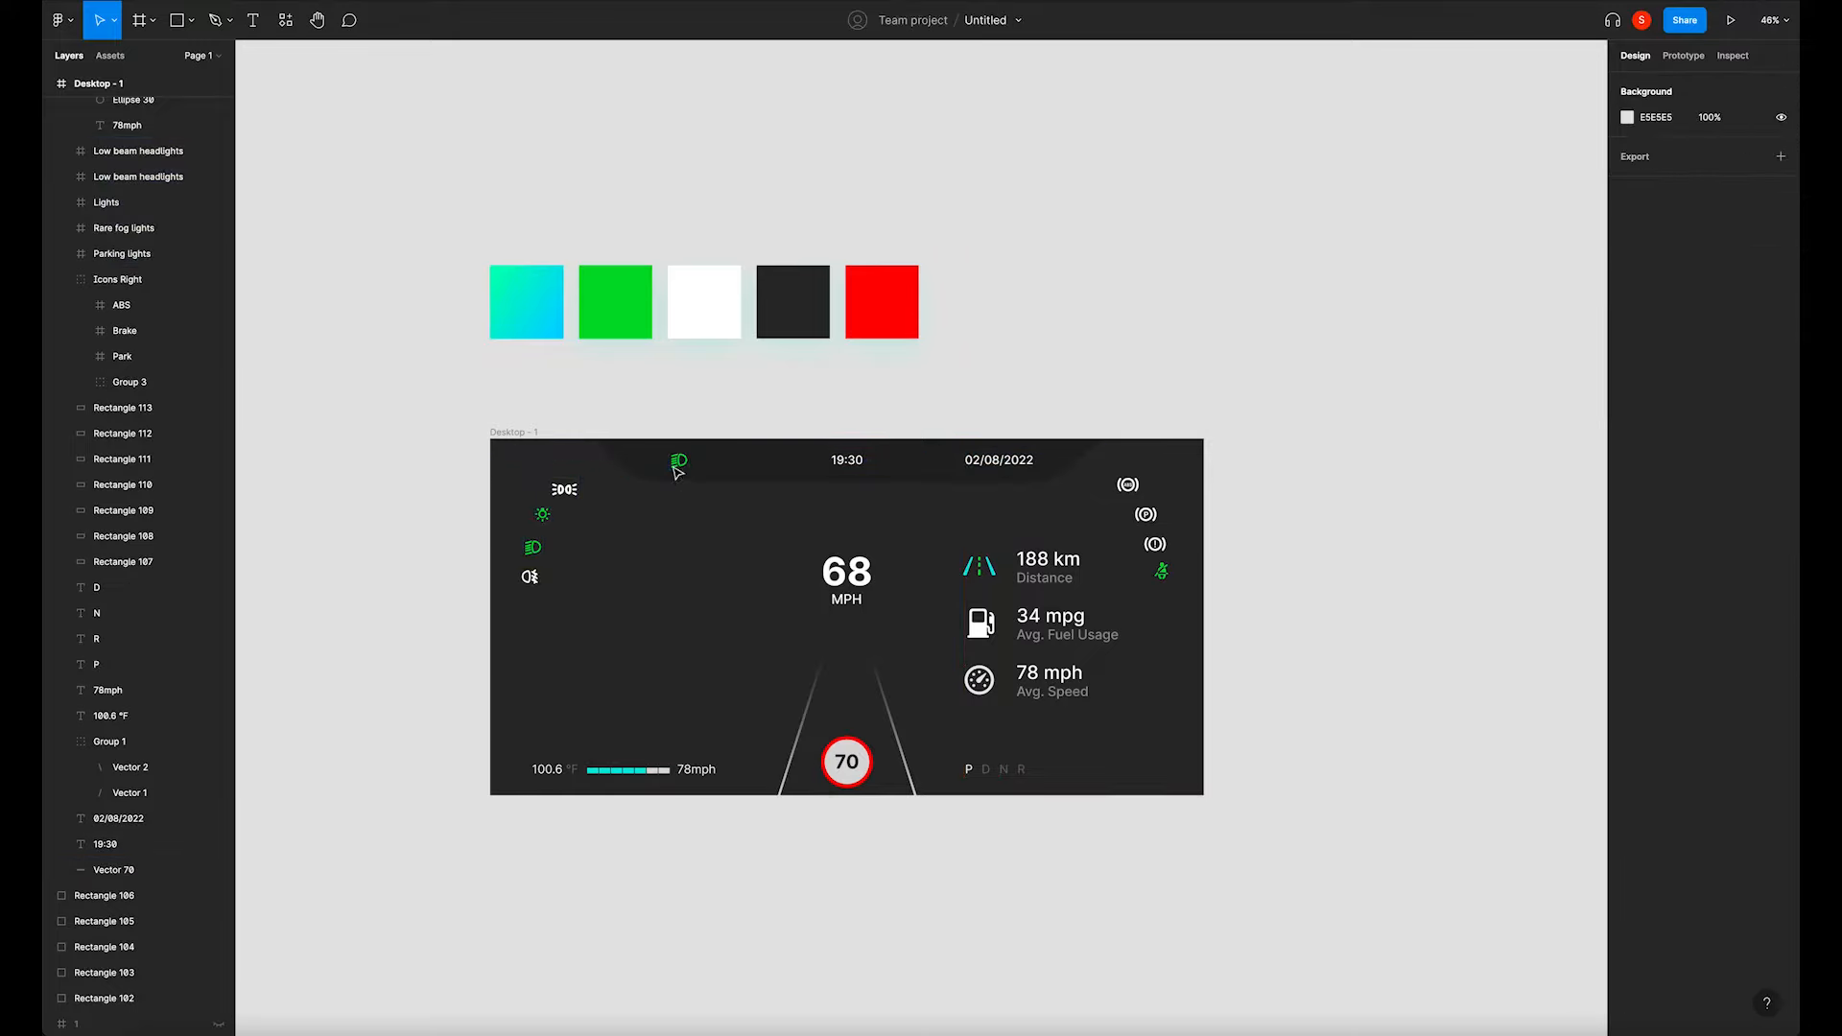
{"action": "left_click_drag", "start_coordinate": [676, 464], "coordinate": [673, 464]}
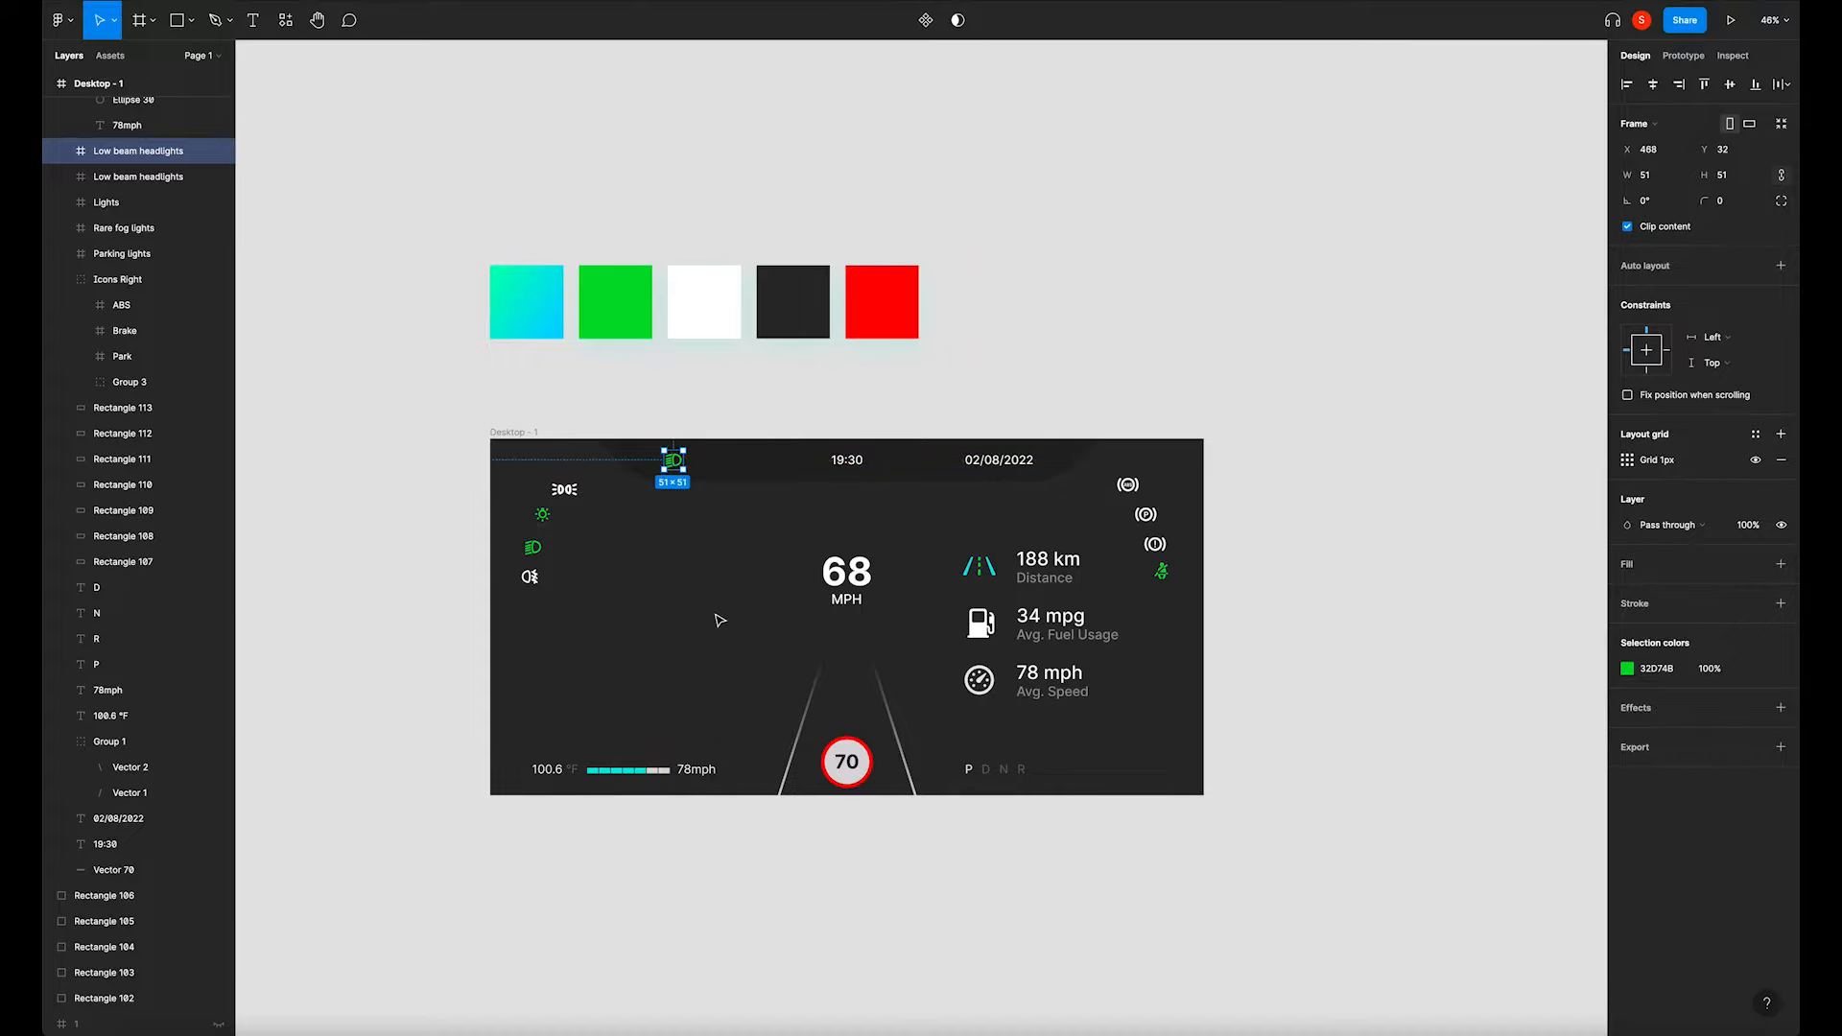
{"action": "left_click", "coordinate": [721, 626]}
Recolour the gauge's two grey end bars with turquoise sampled from the neighbouring bar and set their opacity to 30%.
{"action": "left_click", "coordinate": [656, 772]}
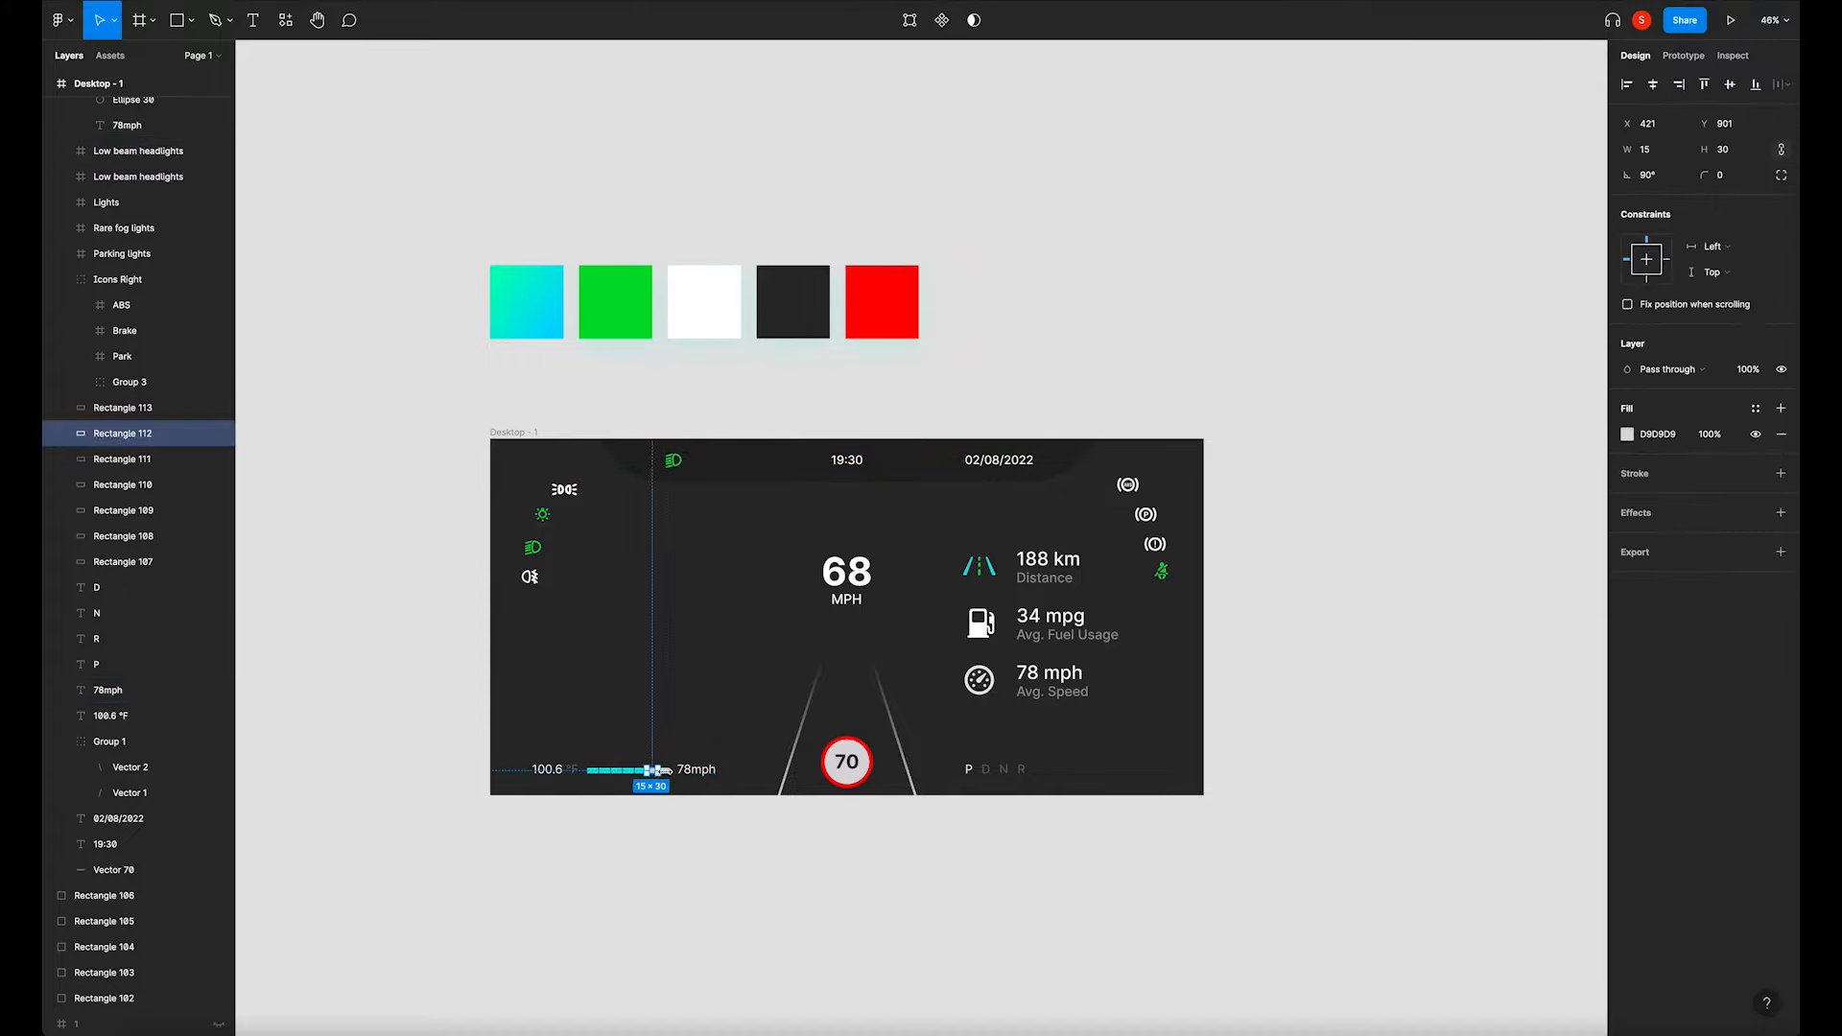
{"action": "scroll", "coordinate": [677, 784], "scroll_direction": "up", "scroll_amount": 10}
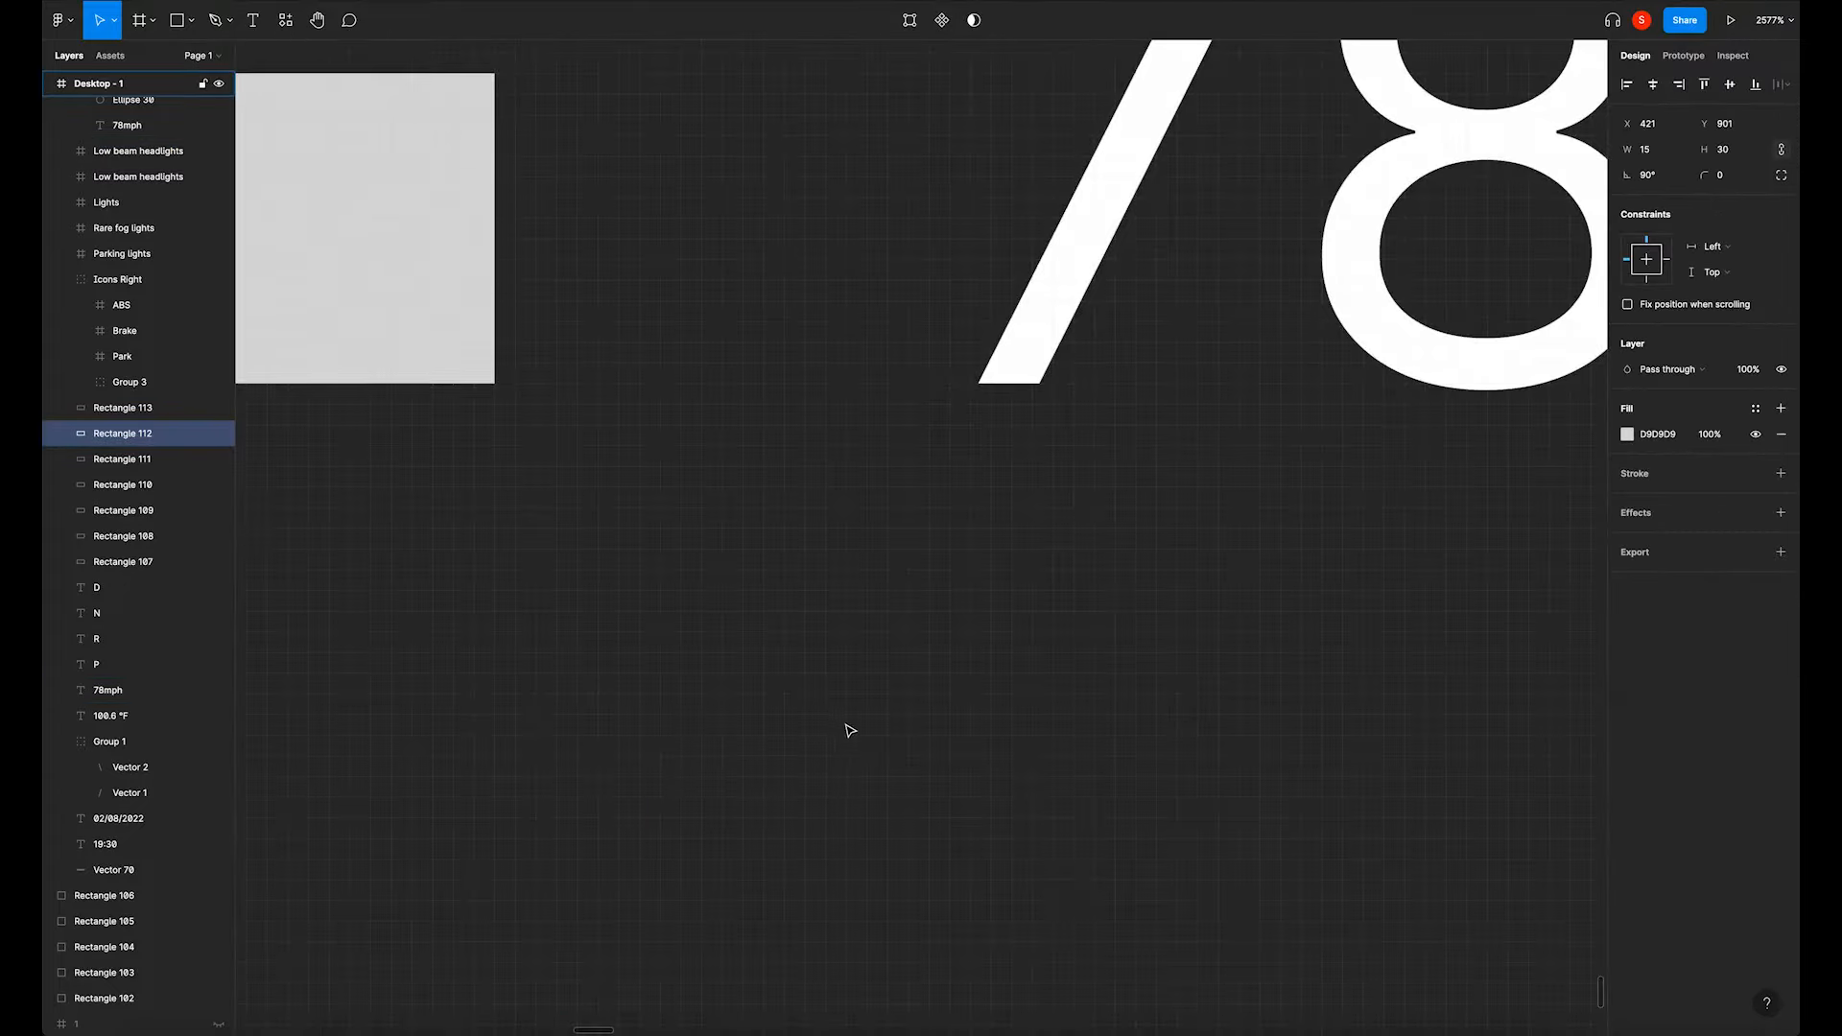
{"action": "scroll", "coordinate": [852, 732], "scroll_direction": "down", "scroll_amount": 5}
{"action": "scroll", "coordinate": [852, 733], "scroll_direction": "down", "scroll_amount": 4}
{"action": "left_click", "coordinate": [807, 695], "text": "shift"}
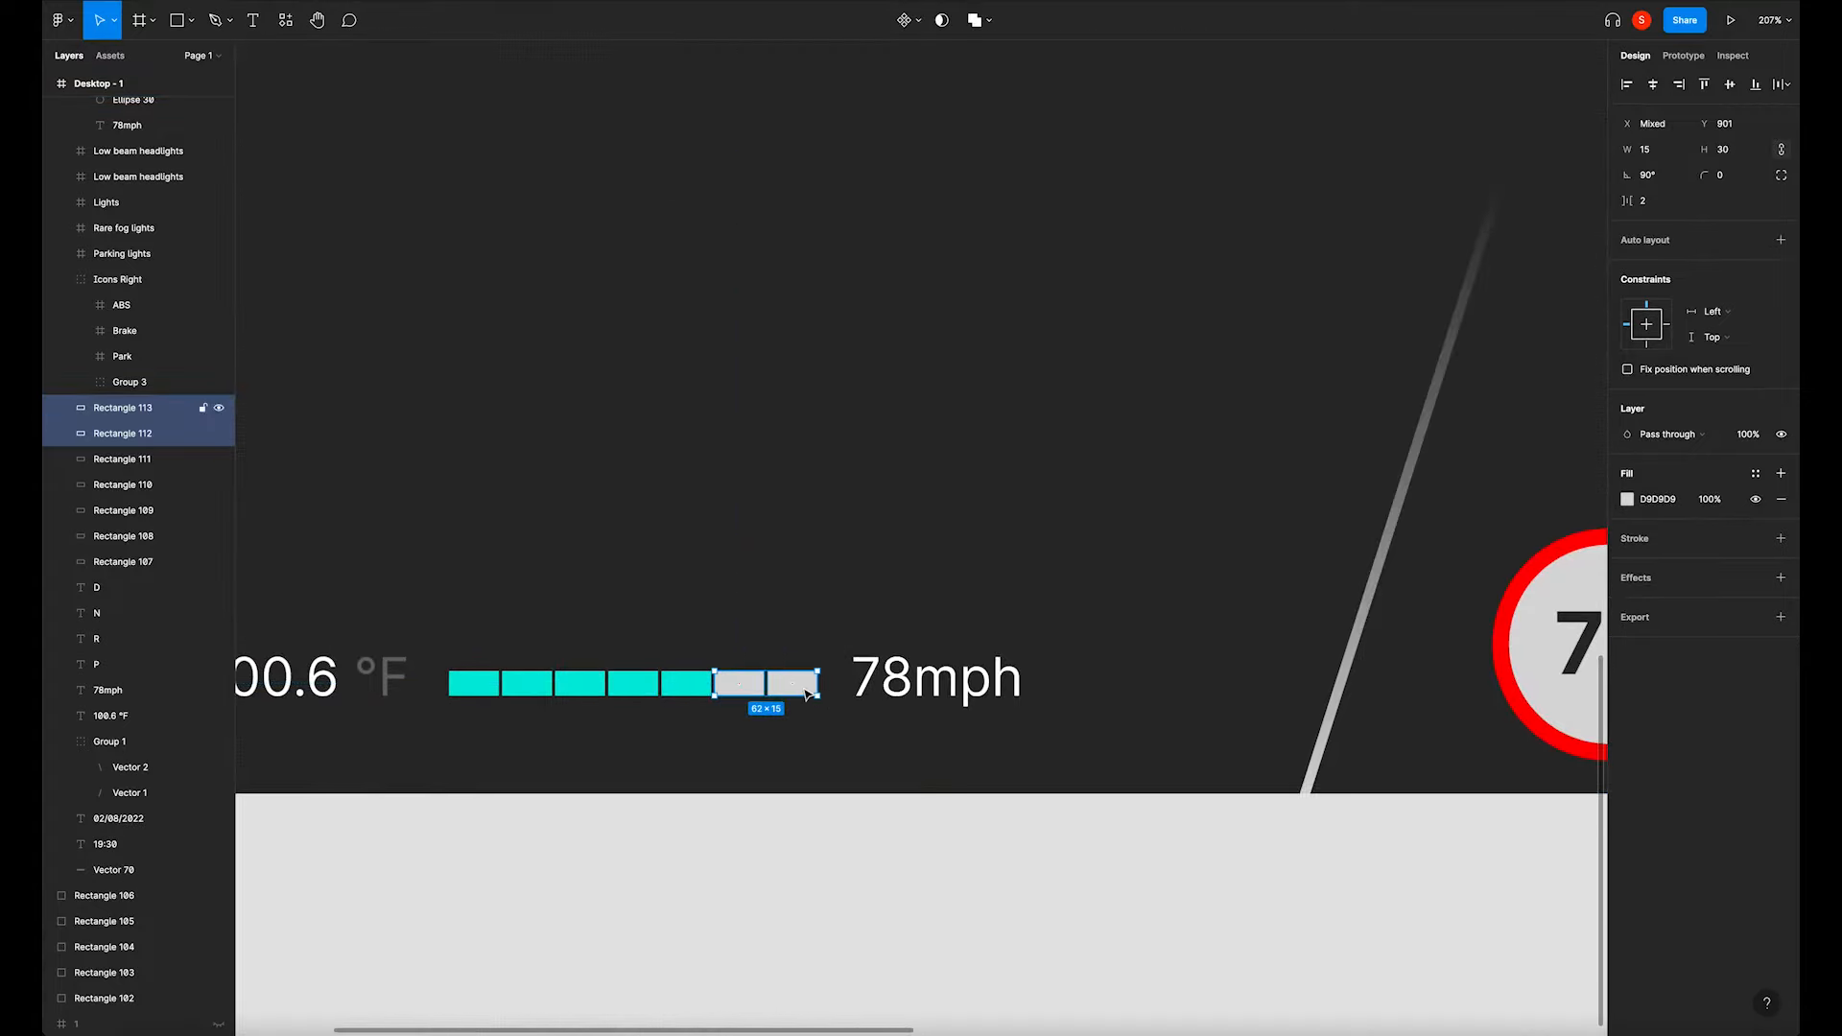
{"action": "key", "text": "i"}
{"action": "left_click", "coordinate": [683, 682]}
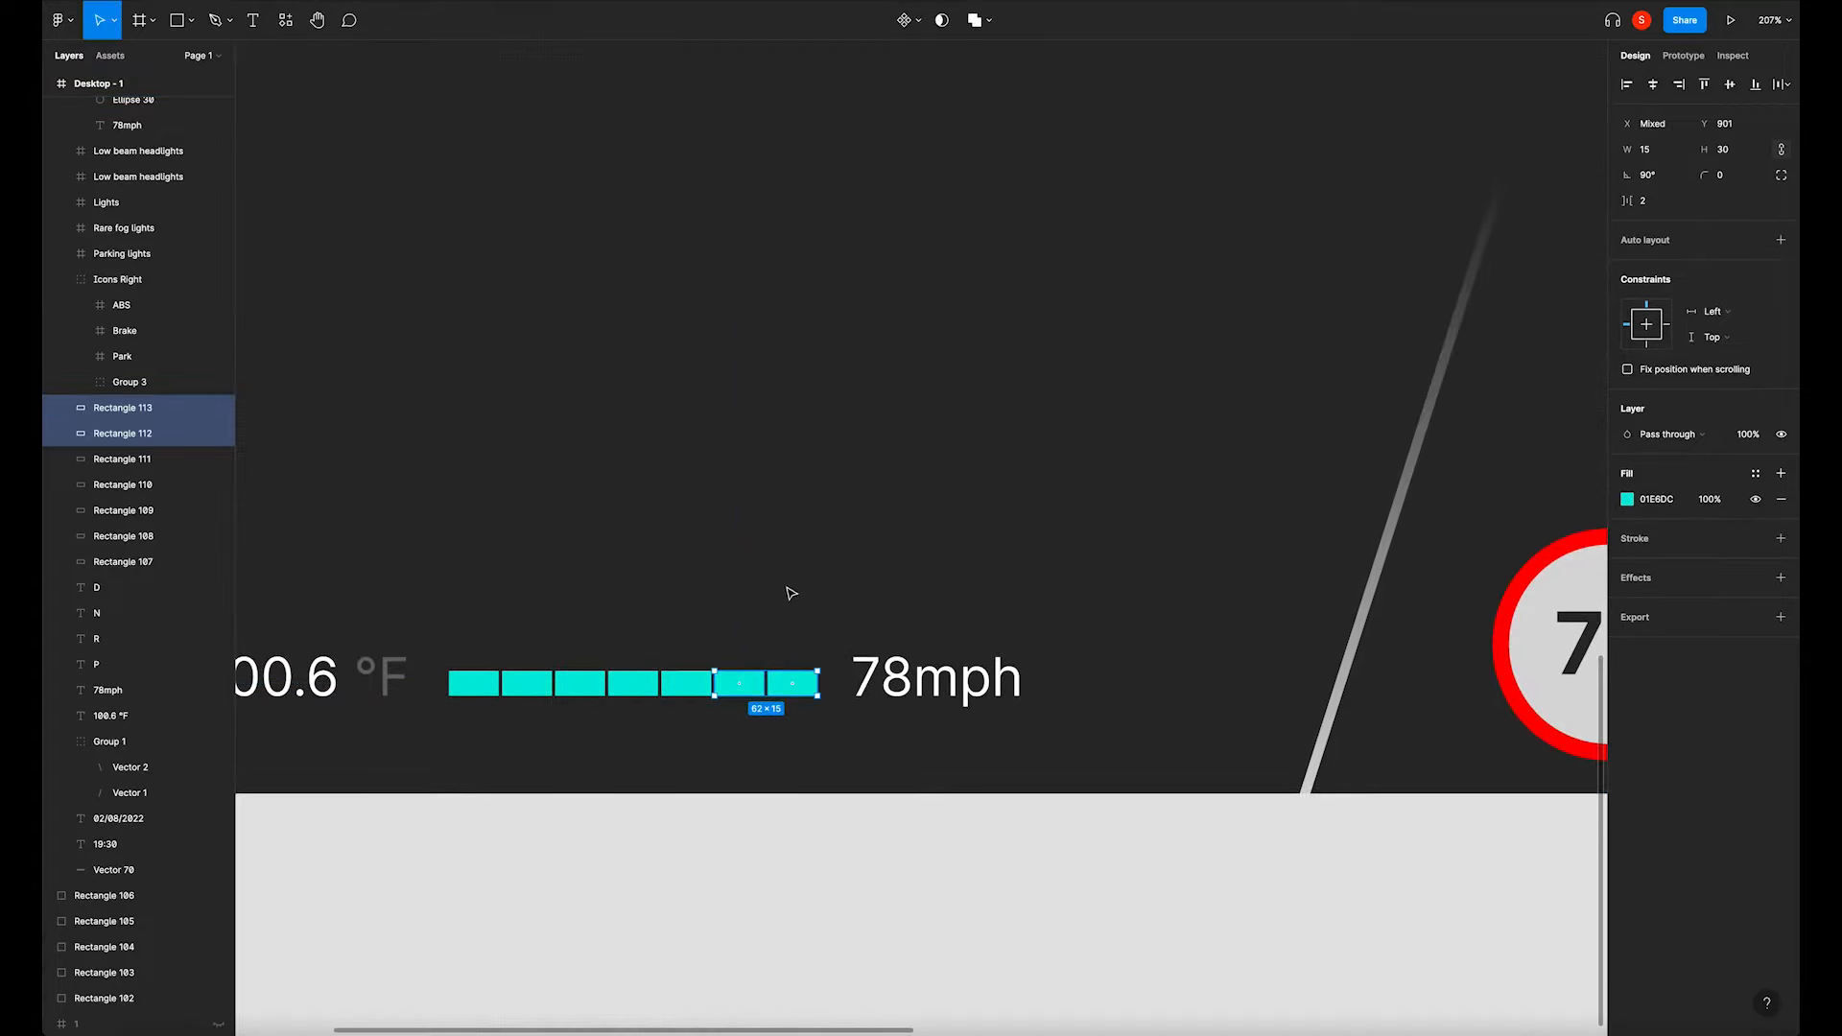
{"action": "key", "text": "3"}
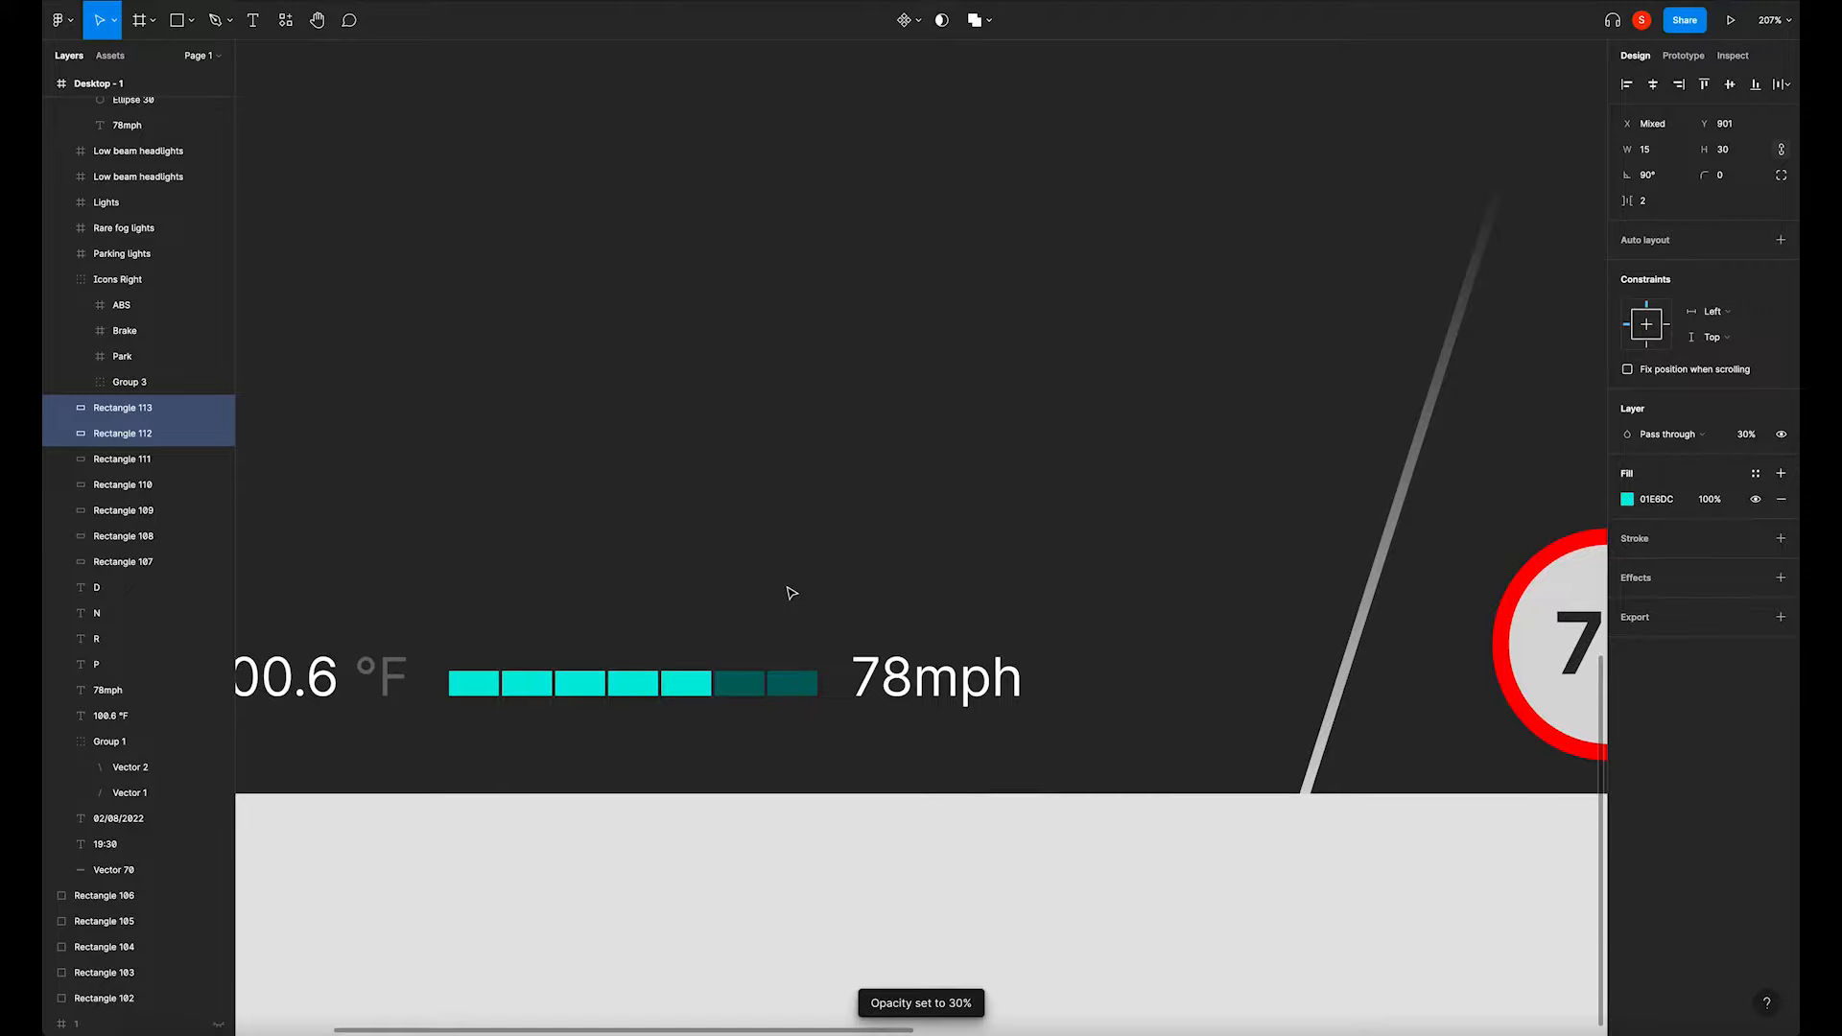
{"action": "key", "text": "Escape"}
Set the opacity of the gauge's fifth and fourth turquoise bars to 30%.
{"action": "left_click", "coordinate": [687, 683]}
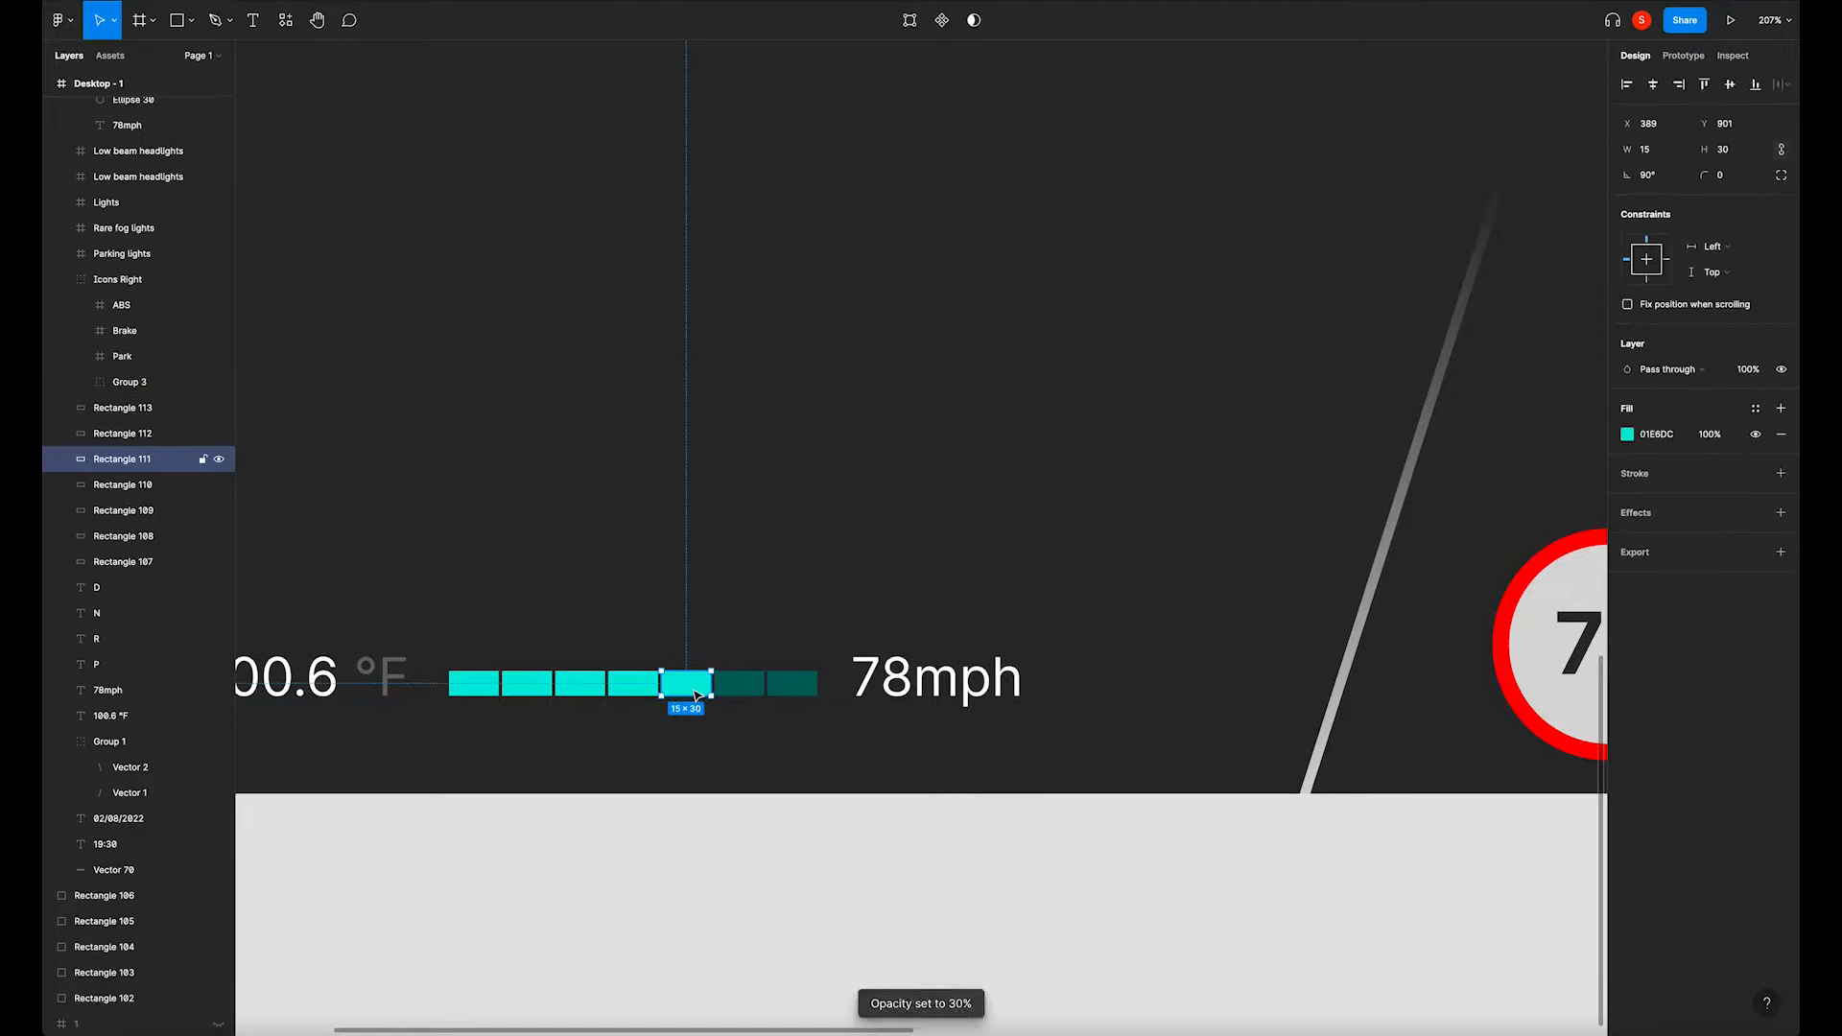
{"action": "key", "text": "Escape"}
{"action": "scroll", "coordinate": [729, 579], "scroll_direction": "down", "scroll_amount": 1}
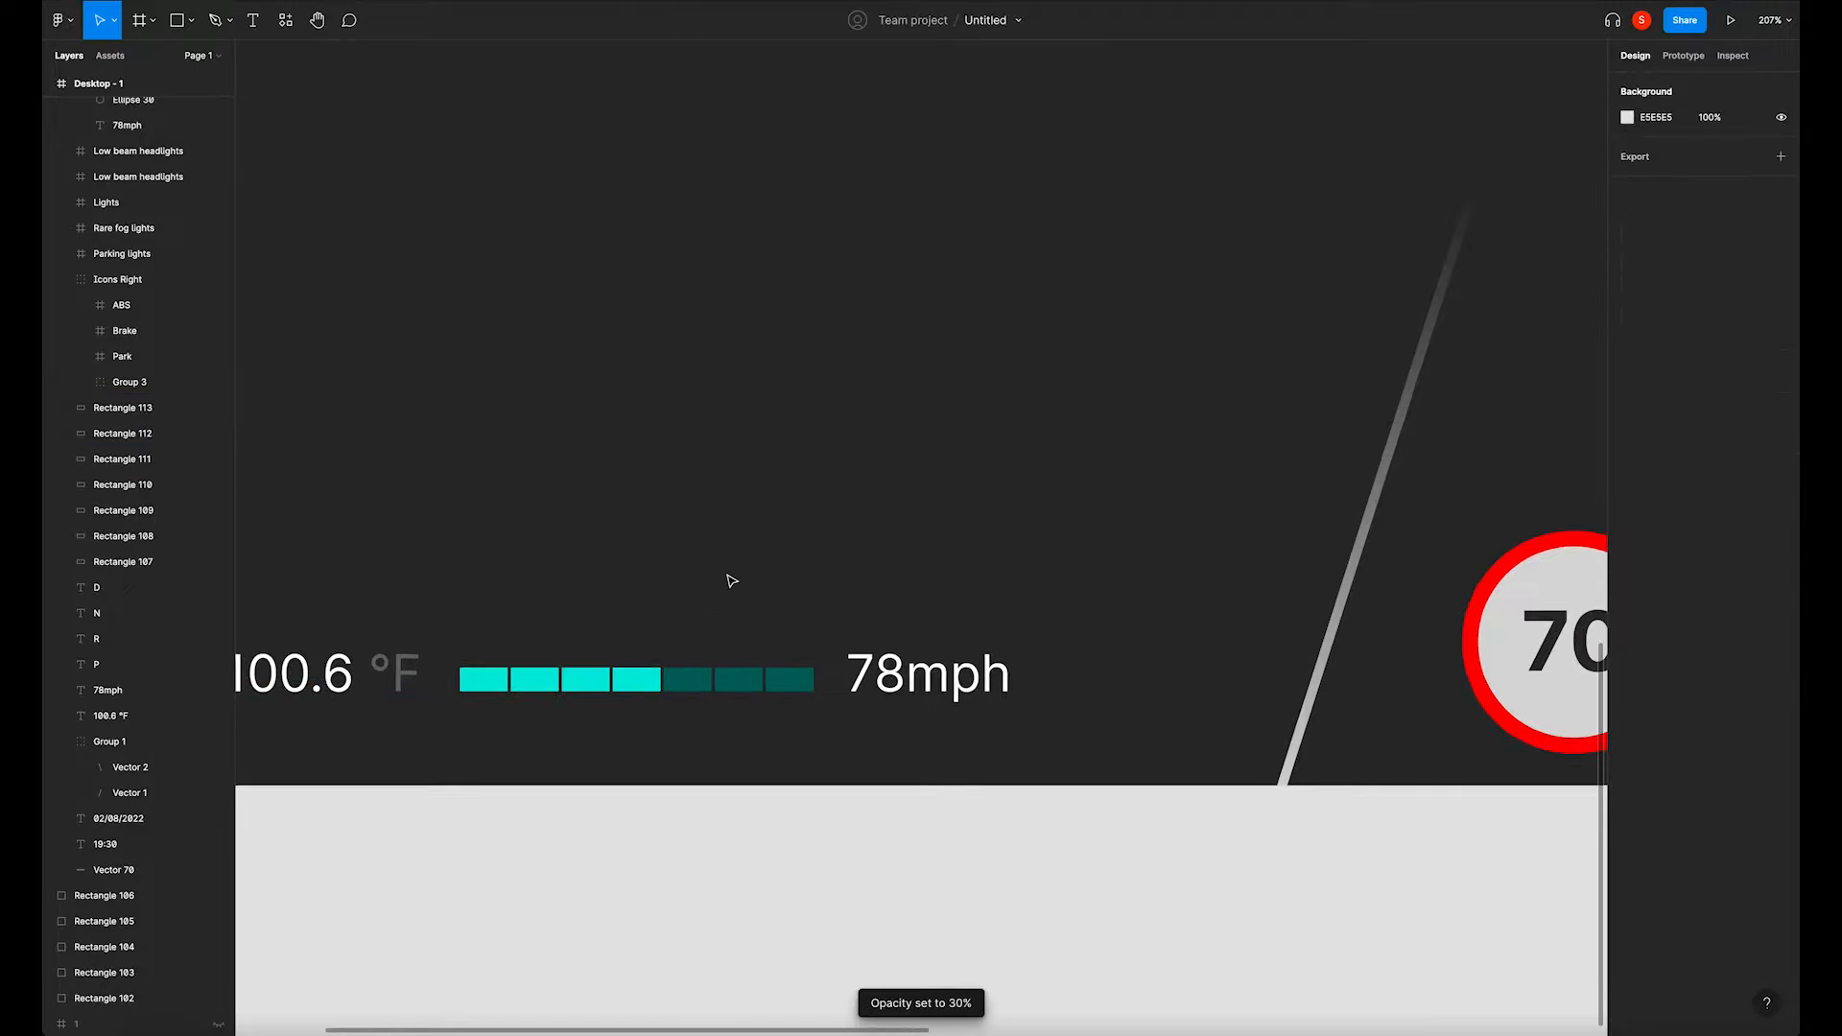
{"action": "left_click", "coordinate": [641, 683]}
{"action": "key", "text": "3"}
{"action": "key", "text": "Escape"}
Duplicate the 68 and MPH texts together into the empty area beside the headlight icons.
{"action": "scroll", "coordinate": [699, 572], "scroll_direction": "down", "scroll_amount": 5}
{"action": "scroll", "coordinate": [748, 562], "scroll_direction": "down", "scroll_amount": 3}
{"action": "left_click_drag", "start_coordinate": [832, 465], "coordinate": [740, 606]}
{"action": "scroll", "coordinate": [738, 538], "scroll_direction": "down", "scroll_amount": 1}
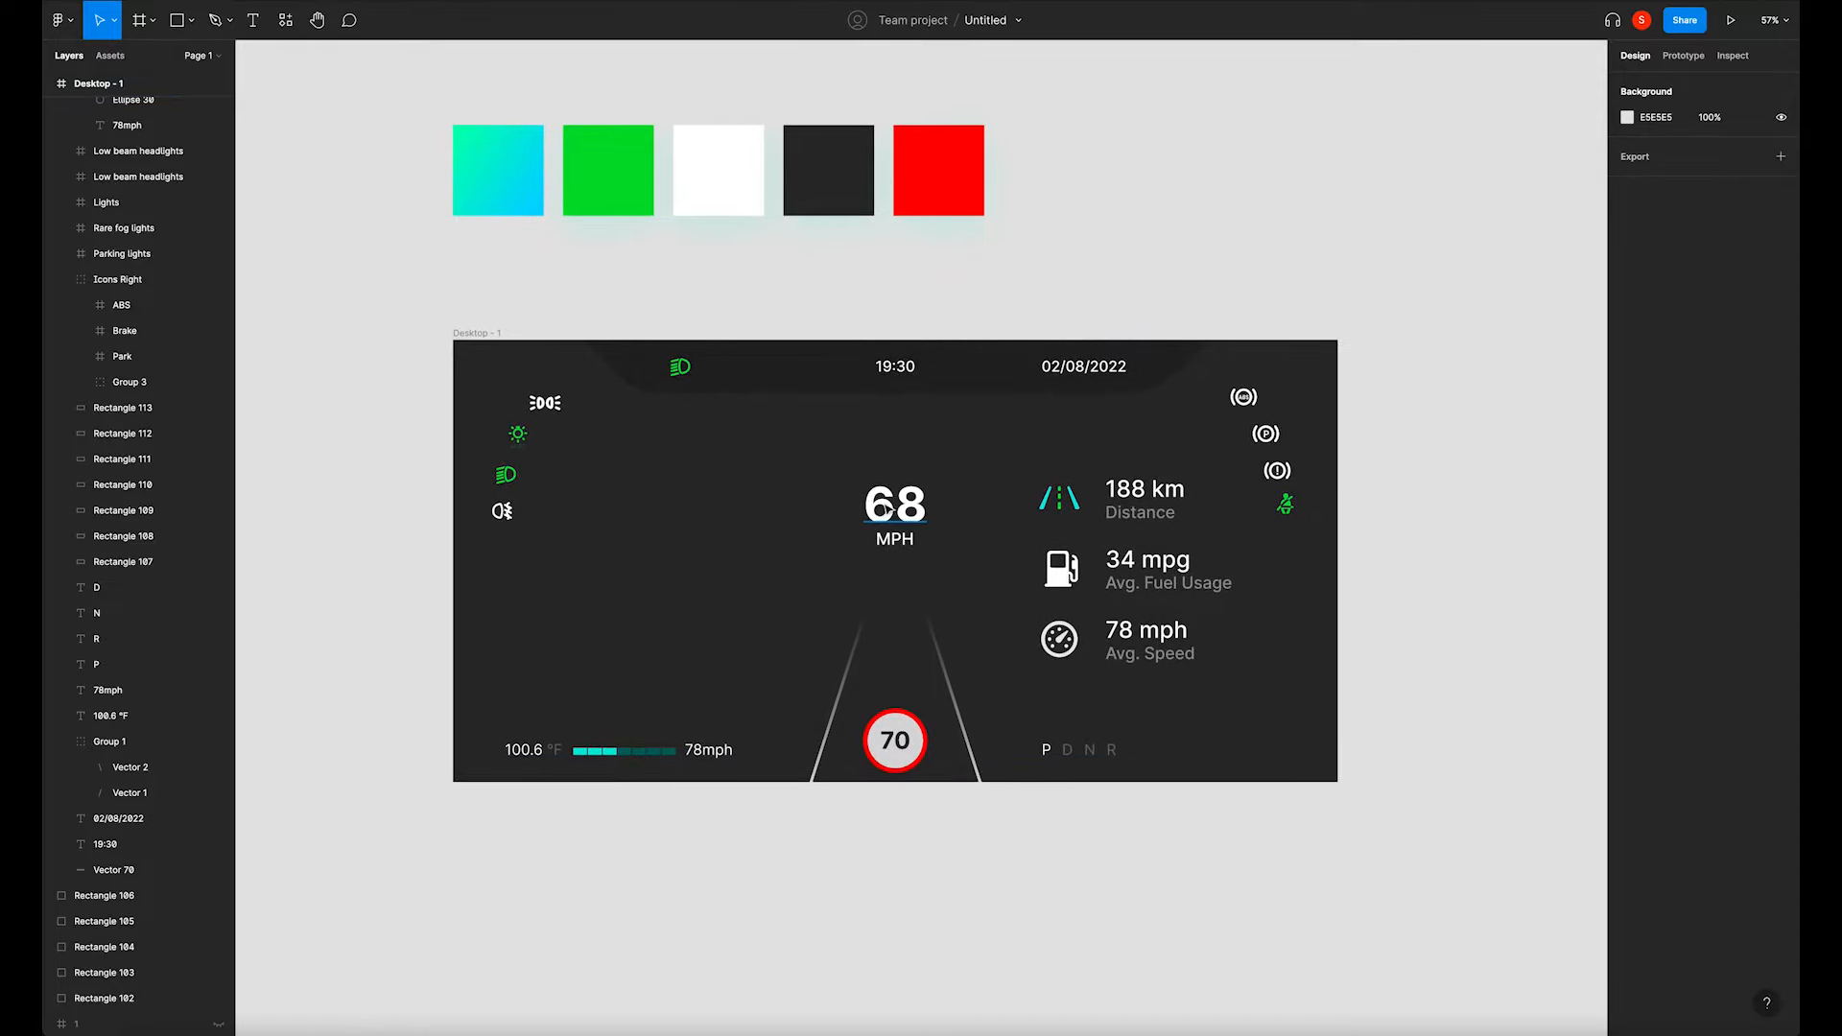
{"action": "left_click", "coordinate": [902, 539]}
{"action": "left_click", "coordinate": [907, 505], "text": "shift"}
{"action": "left_click_drag", "start_coordinate": [892, 526], "coordinate": [658, 555]}
{"action": "left_click", "coordinate": [658, 547]}
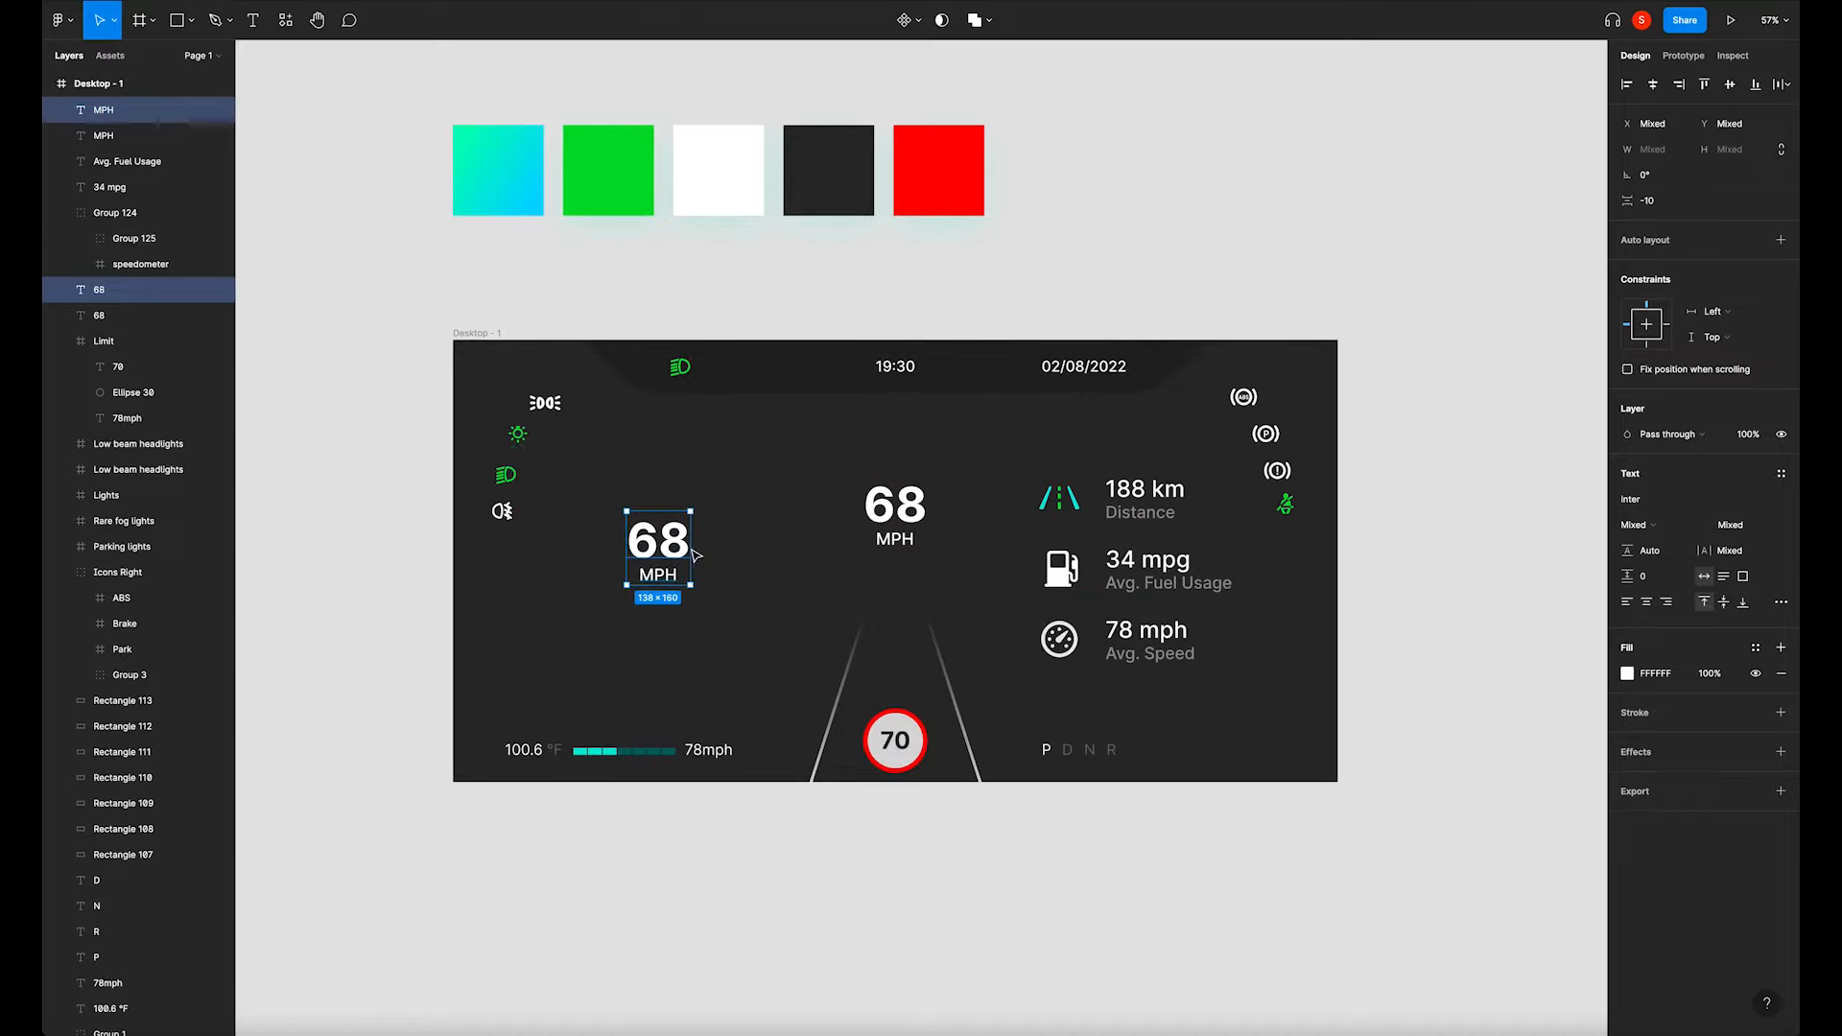
Change the duplicated 68 text to 87% and set its font weight to Light.
{"action": "double_click", "coordinate": [677, 545]}
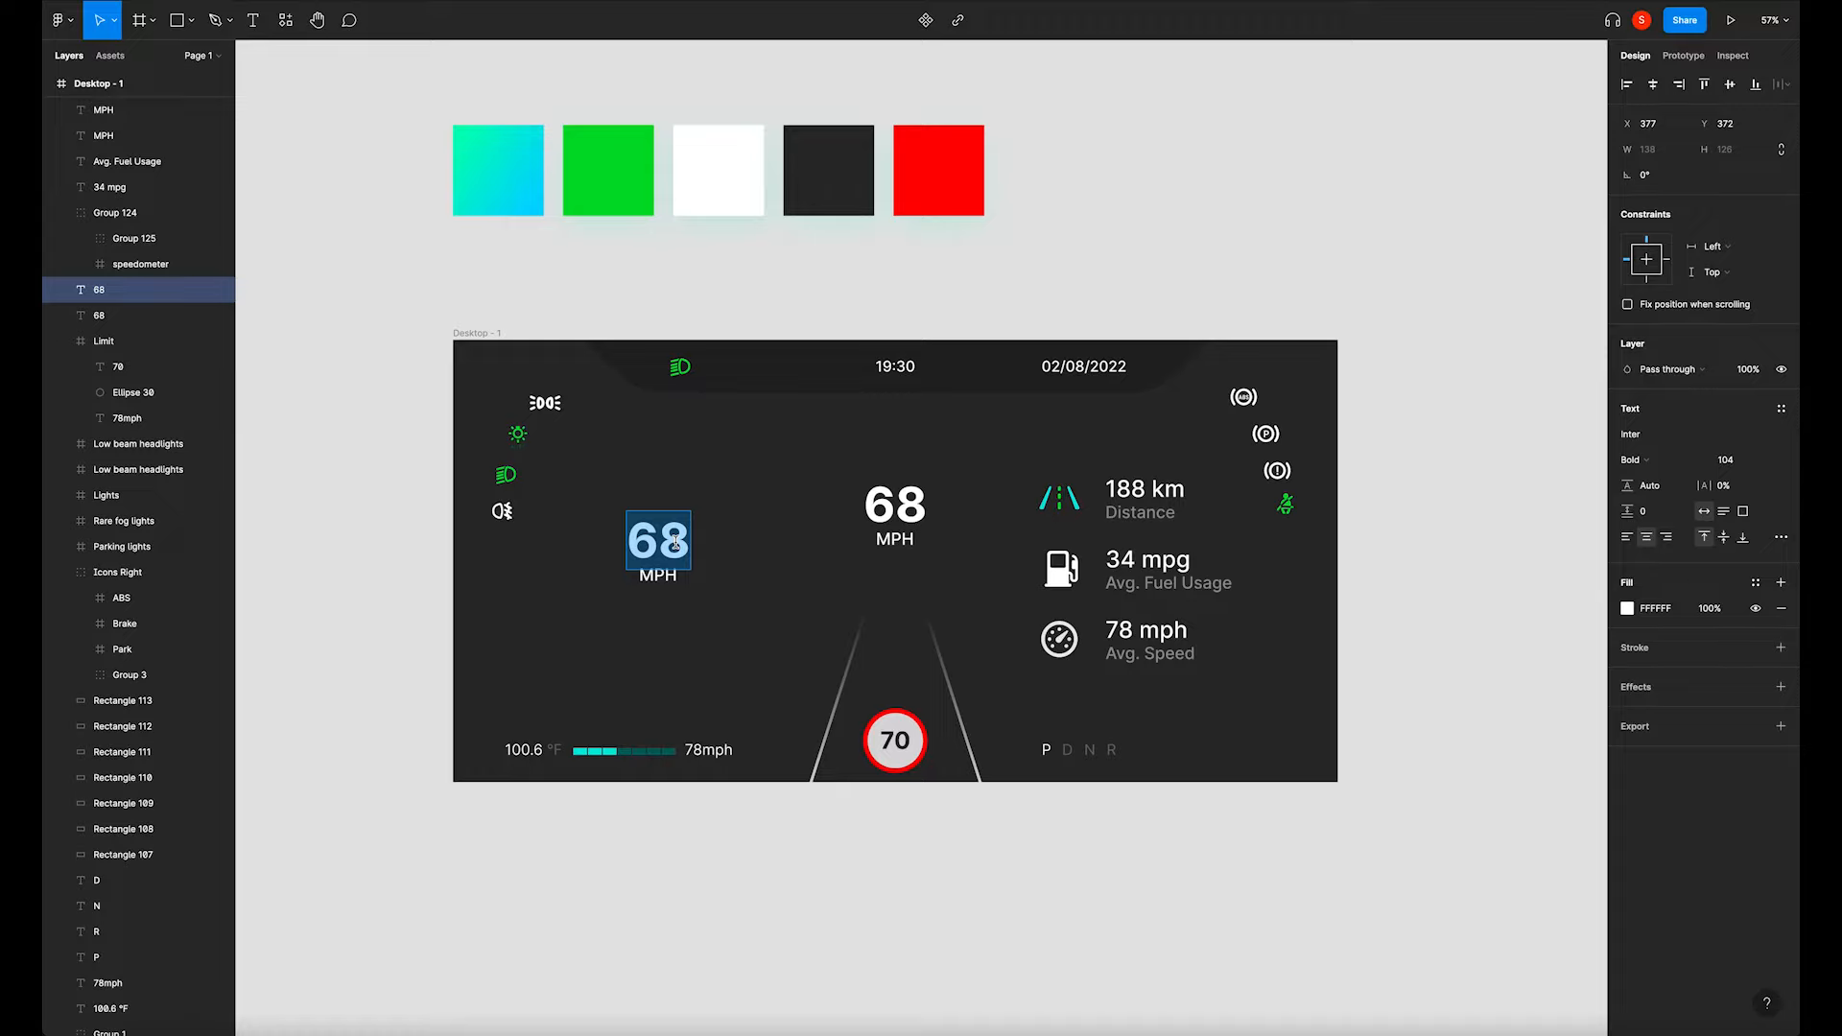
{"action": "type", "text": "87"}
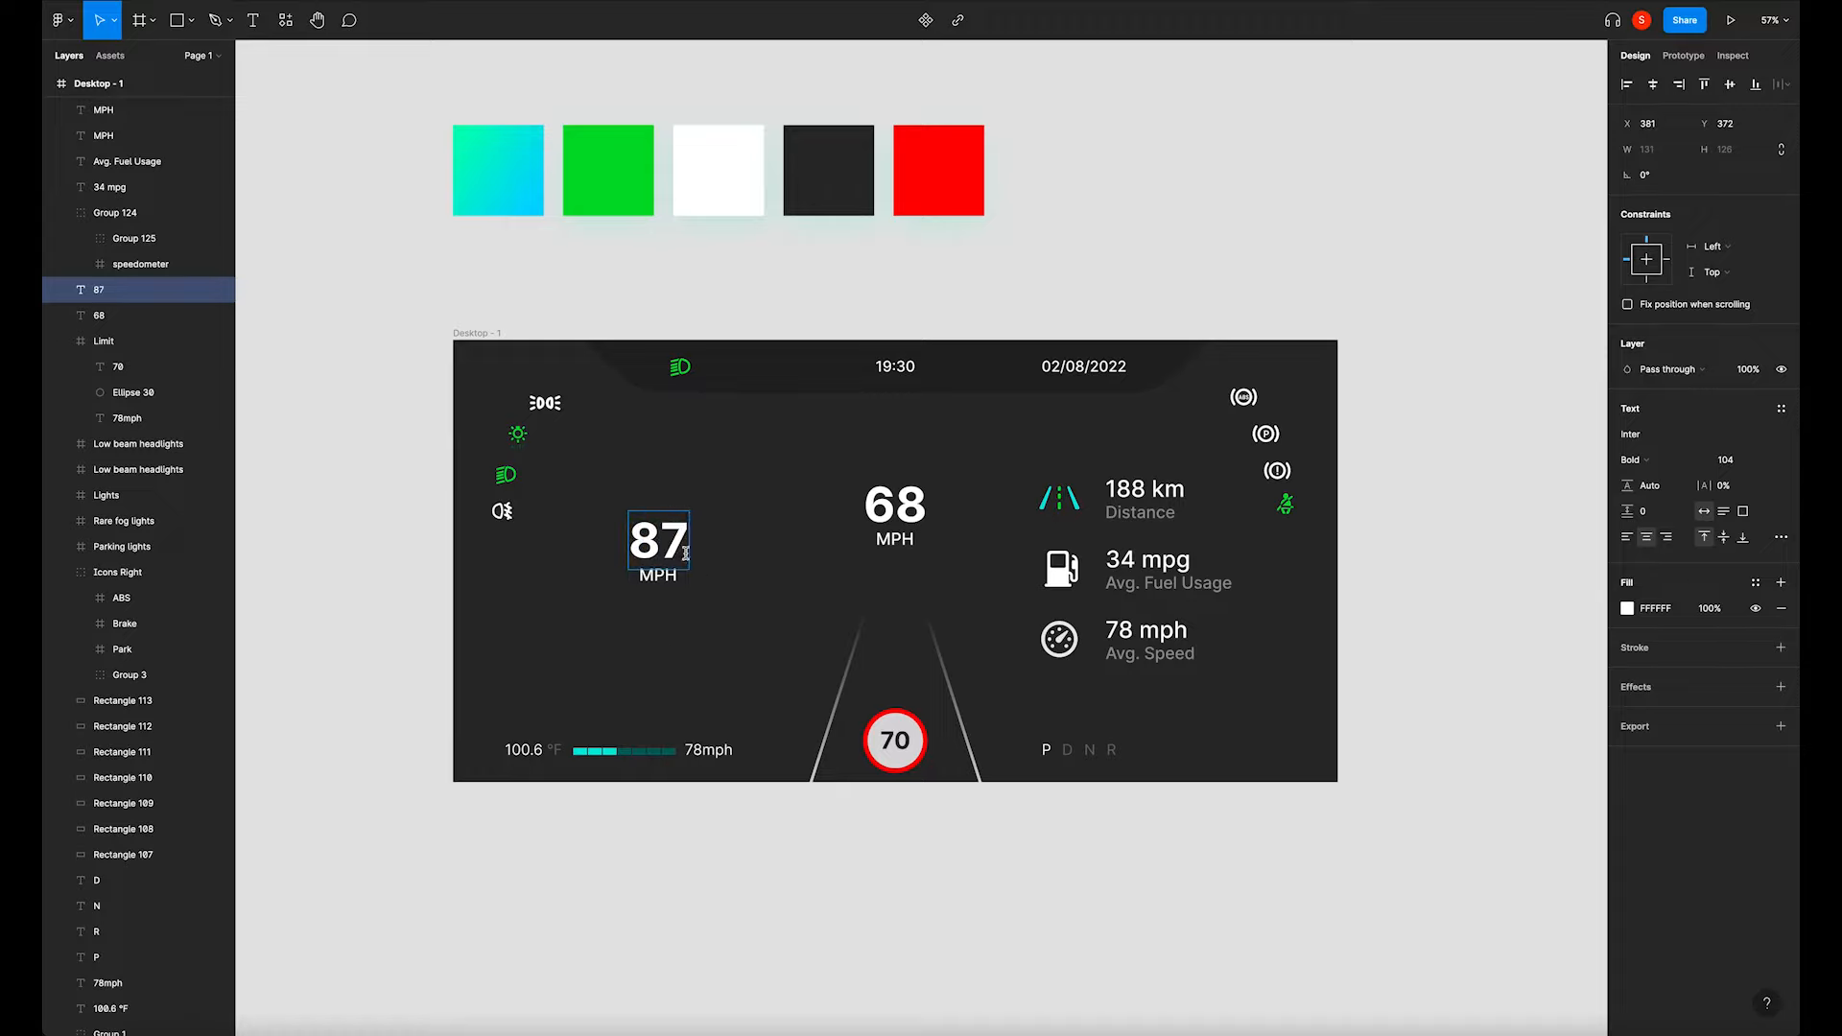
{"action": "type", "text": "%"}
{"action": "left_click", "coordinate": [763, 587]}
{"action": "left_click", "coordinate": [678, 556]}
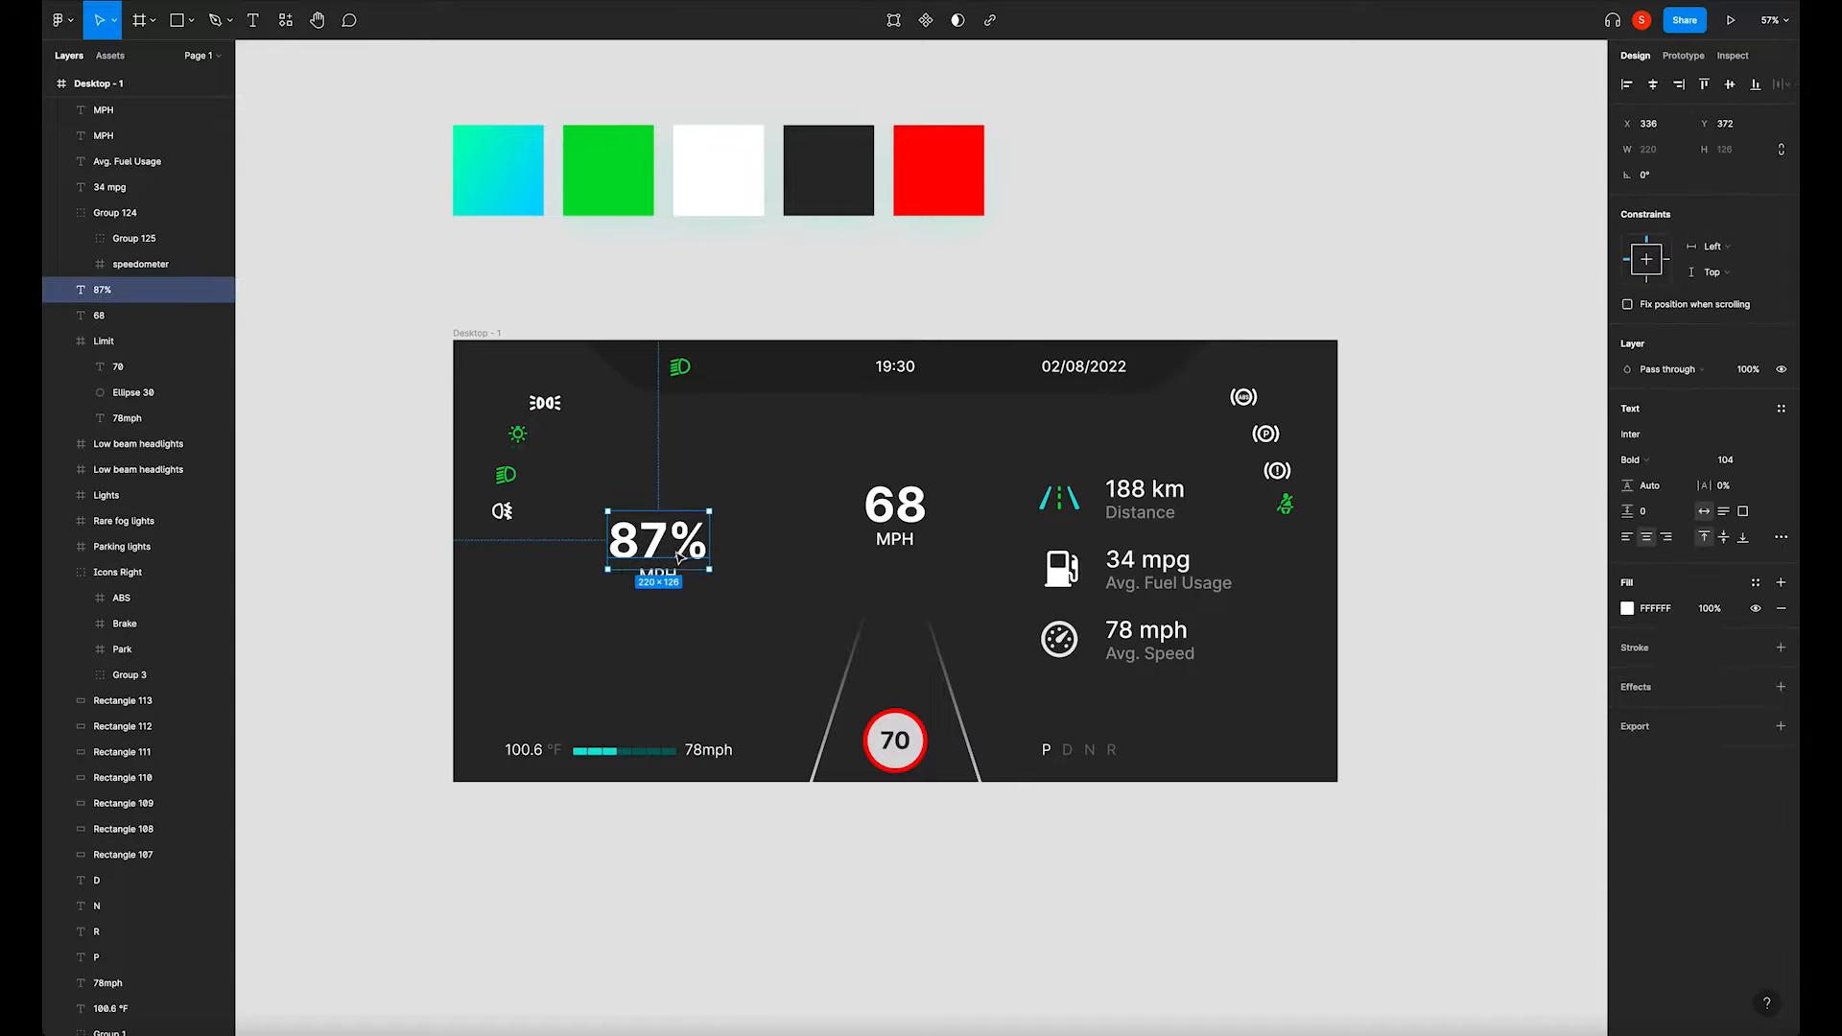
{"action": "left_click", "coordinate": [1668, 471]}
{"action": "left_click", "coordinate": [1650, 380]}
{"action": "left_click", "coordinate": [750, 582]}
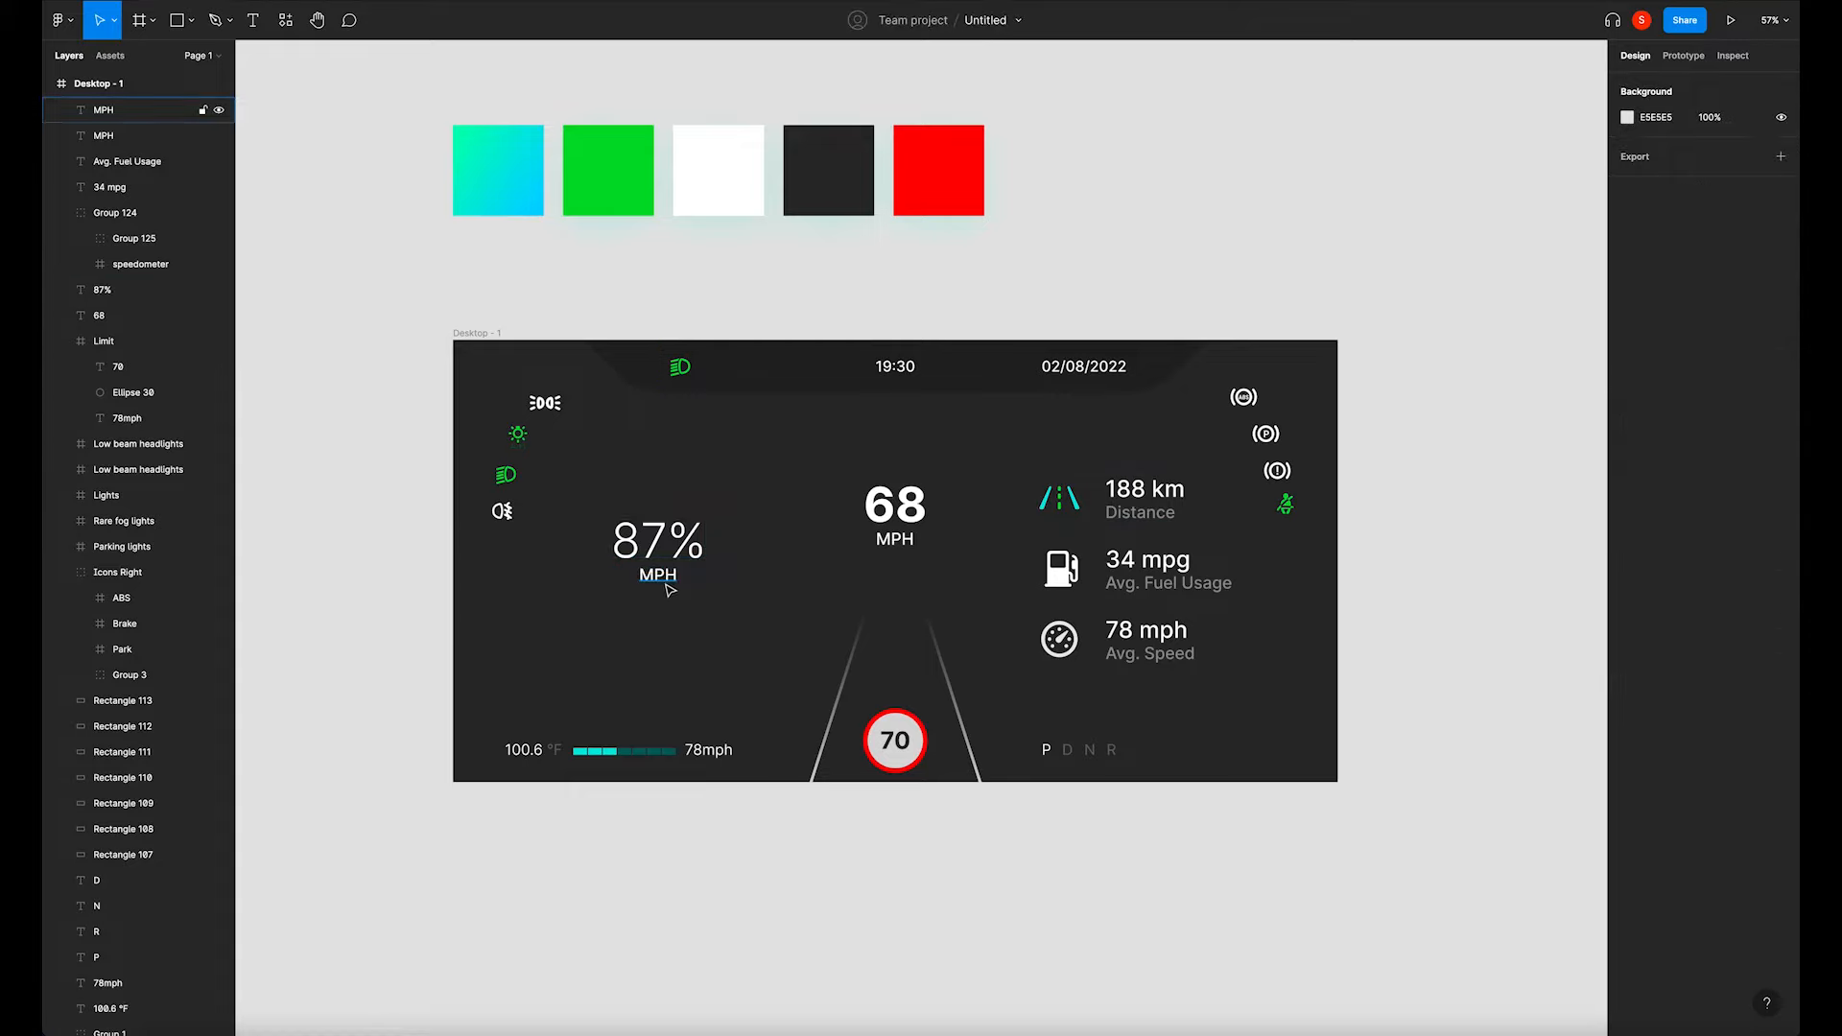
Replace the duplicated MPH text with Battery charge and centre it beneath 87%.
{"action": "double_click", "coordinate": [666, 584]}
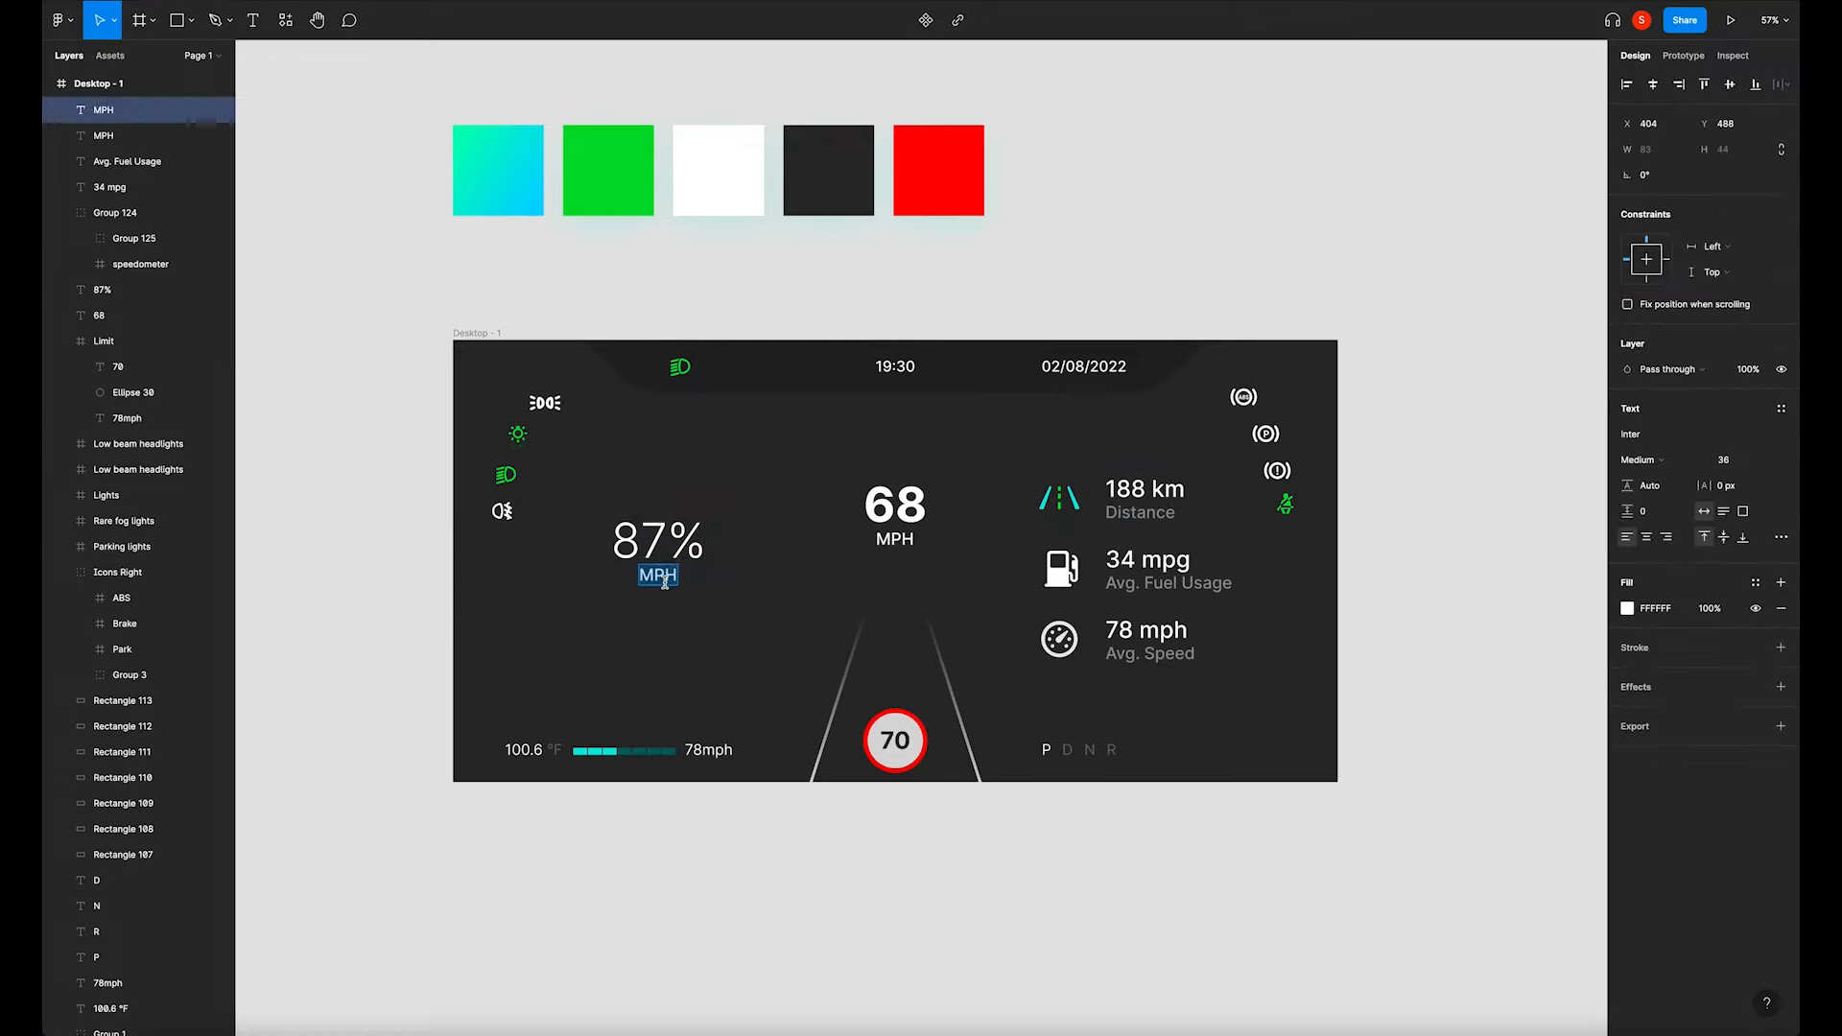
{"action": "type", "text": "Battery charge"}
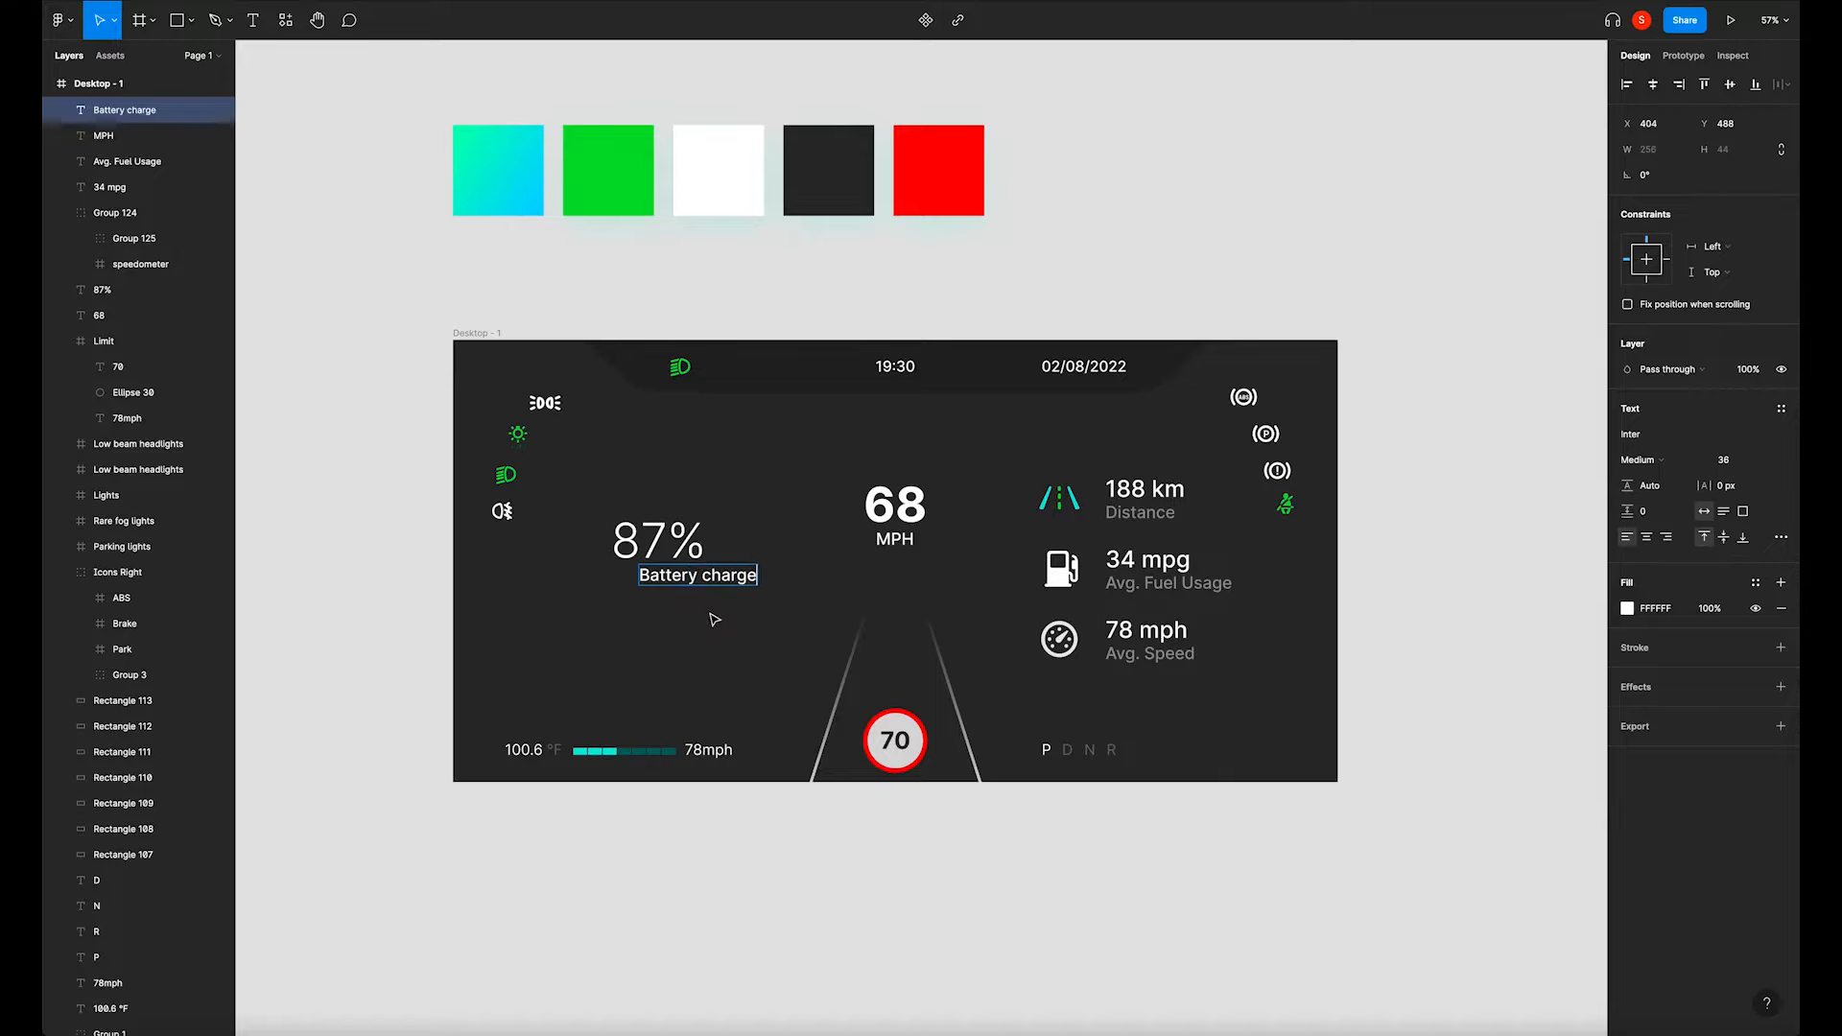
{"action": "key", "text": "Escape"}
{"action": "left_click_drag", "start_coordinate": [718, 587], "coordinate": [679, 588]}
{"action": "left_click", "coordinate": [697, 554], "text": "shift"}
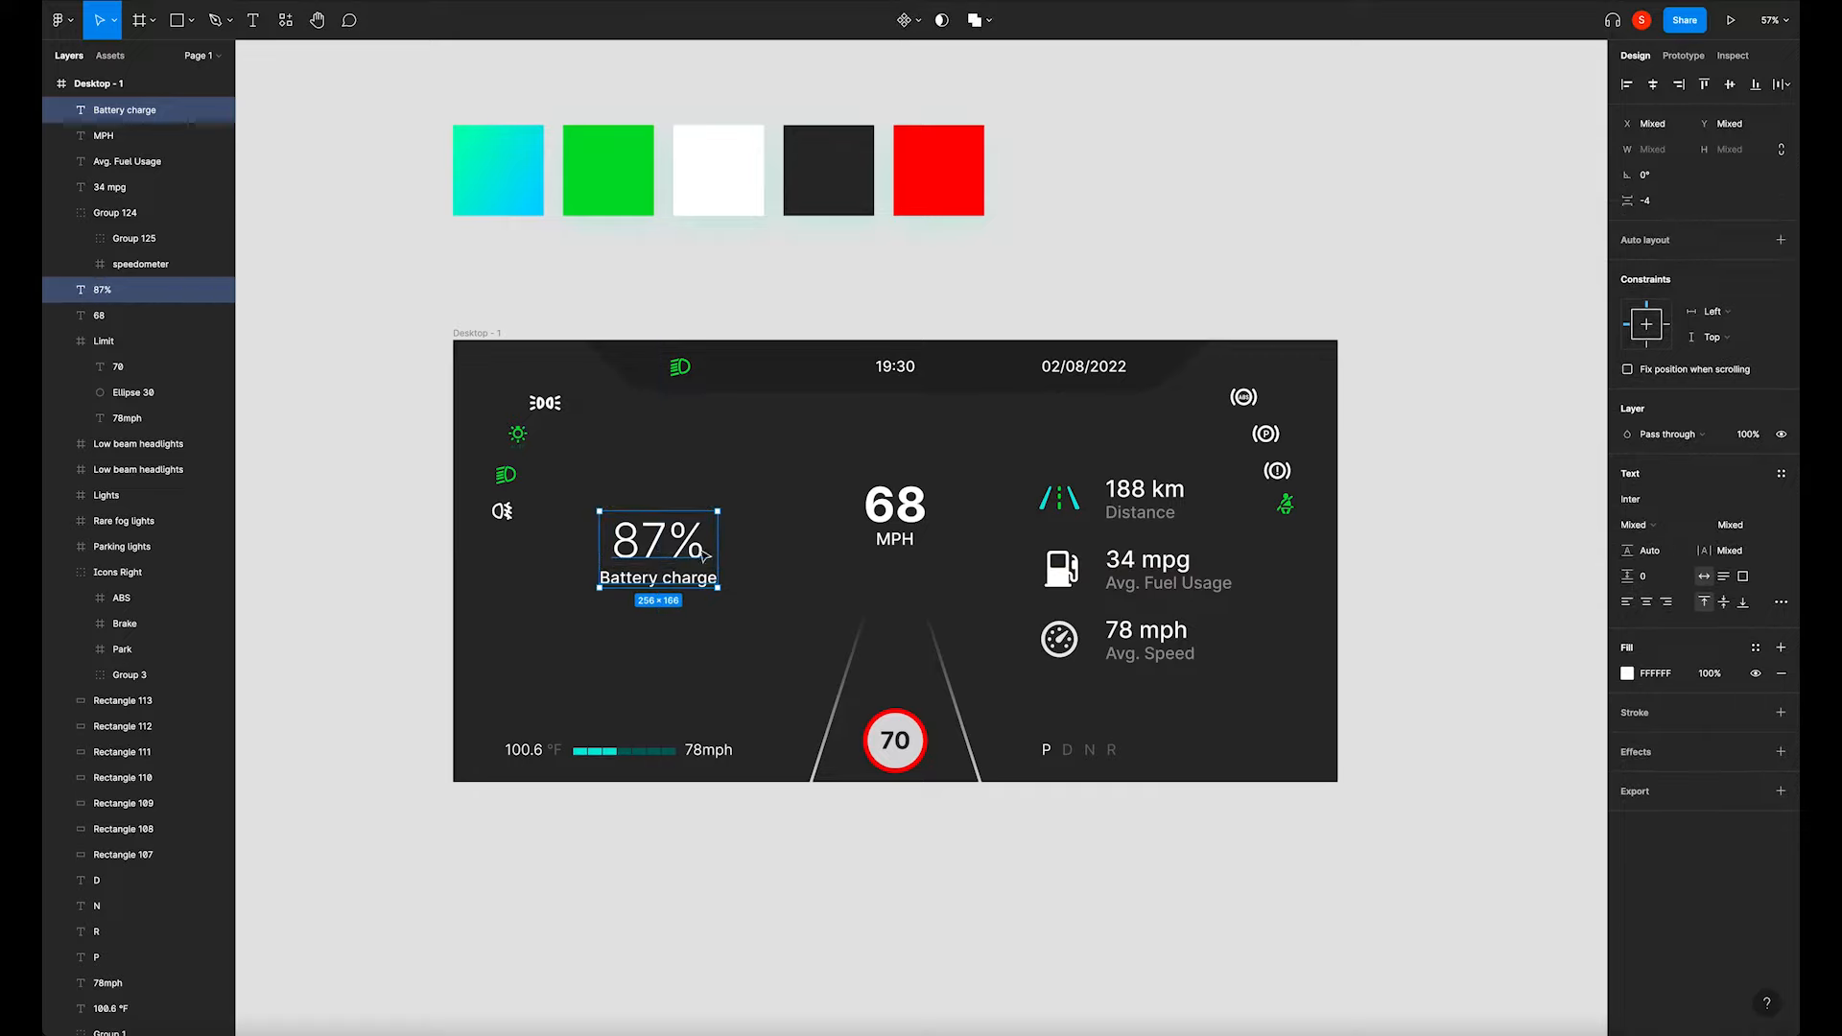
{"action": "left_click_drag", "start_coordinate": [656, 632], "coordinate": [670, 535]}
{"action": "left_click", "coordinate": [690, 636]}
Set the Battery charge label's font weight to Light and adjust its spacing beneath 87%.
{"action": "left_click", "coordinate": [706, 578]}
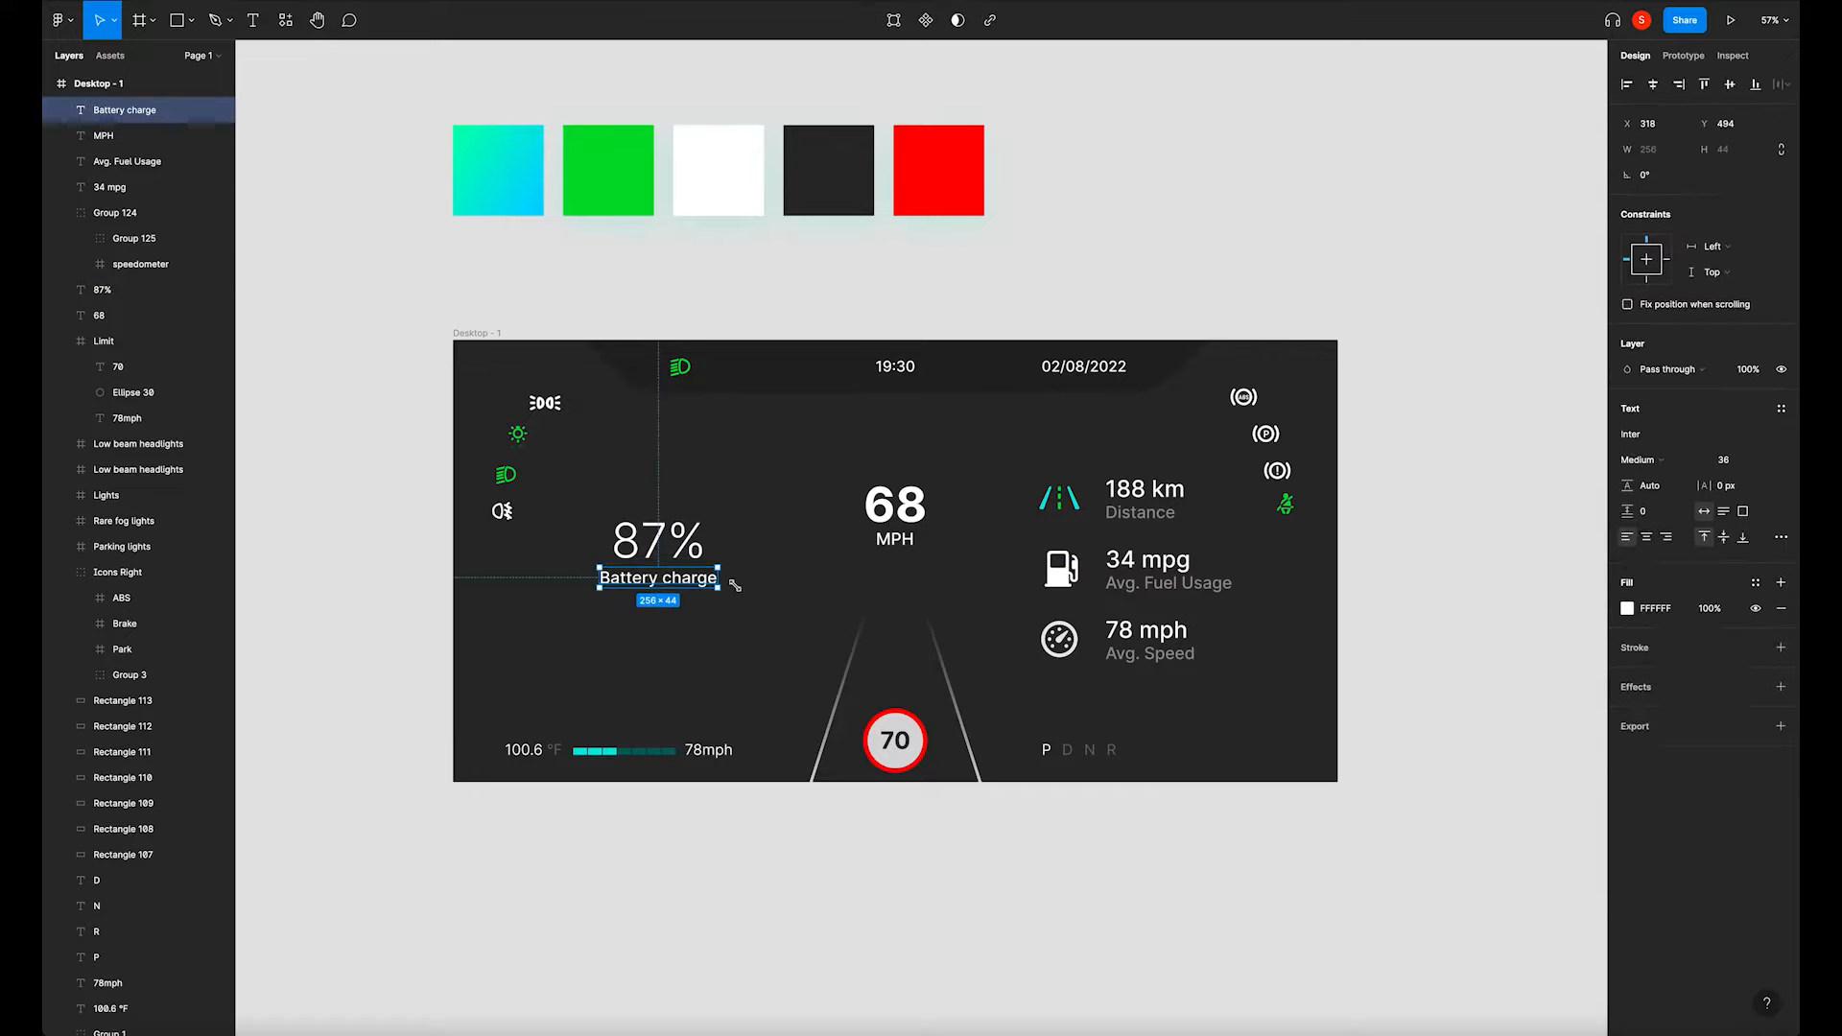
{"action": "left_click", "coordinate": [1644, 454]}
{"action": "left_click", "coordinate": [1669, 415]}
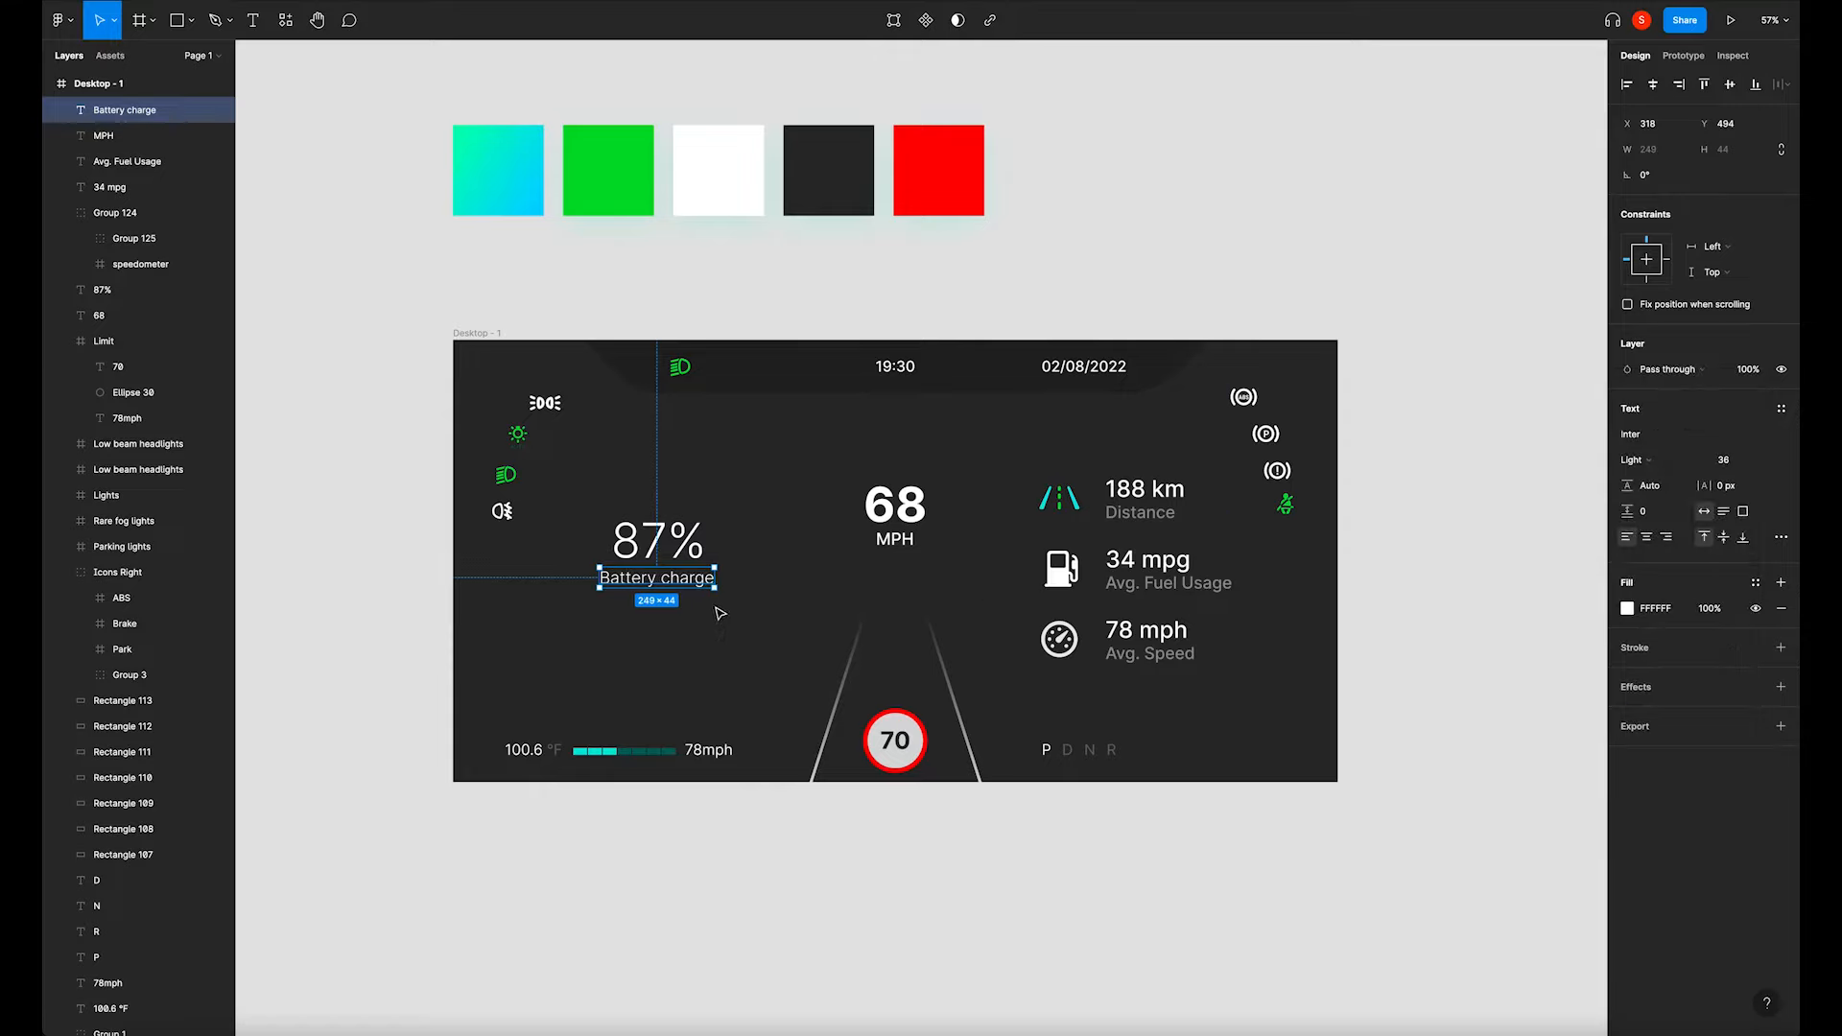
{"action": "left_click", "coordinate": [683, 553]}
{"action": "left_click_drag", "start_coordinate": [689, 589], "coordinate": [726, 539]}
{"action": "left_click", "coordinate": [696, 653]}
{"action": "left_click", "coordinate": [714, 652]}
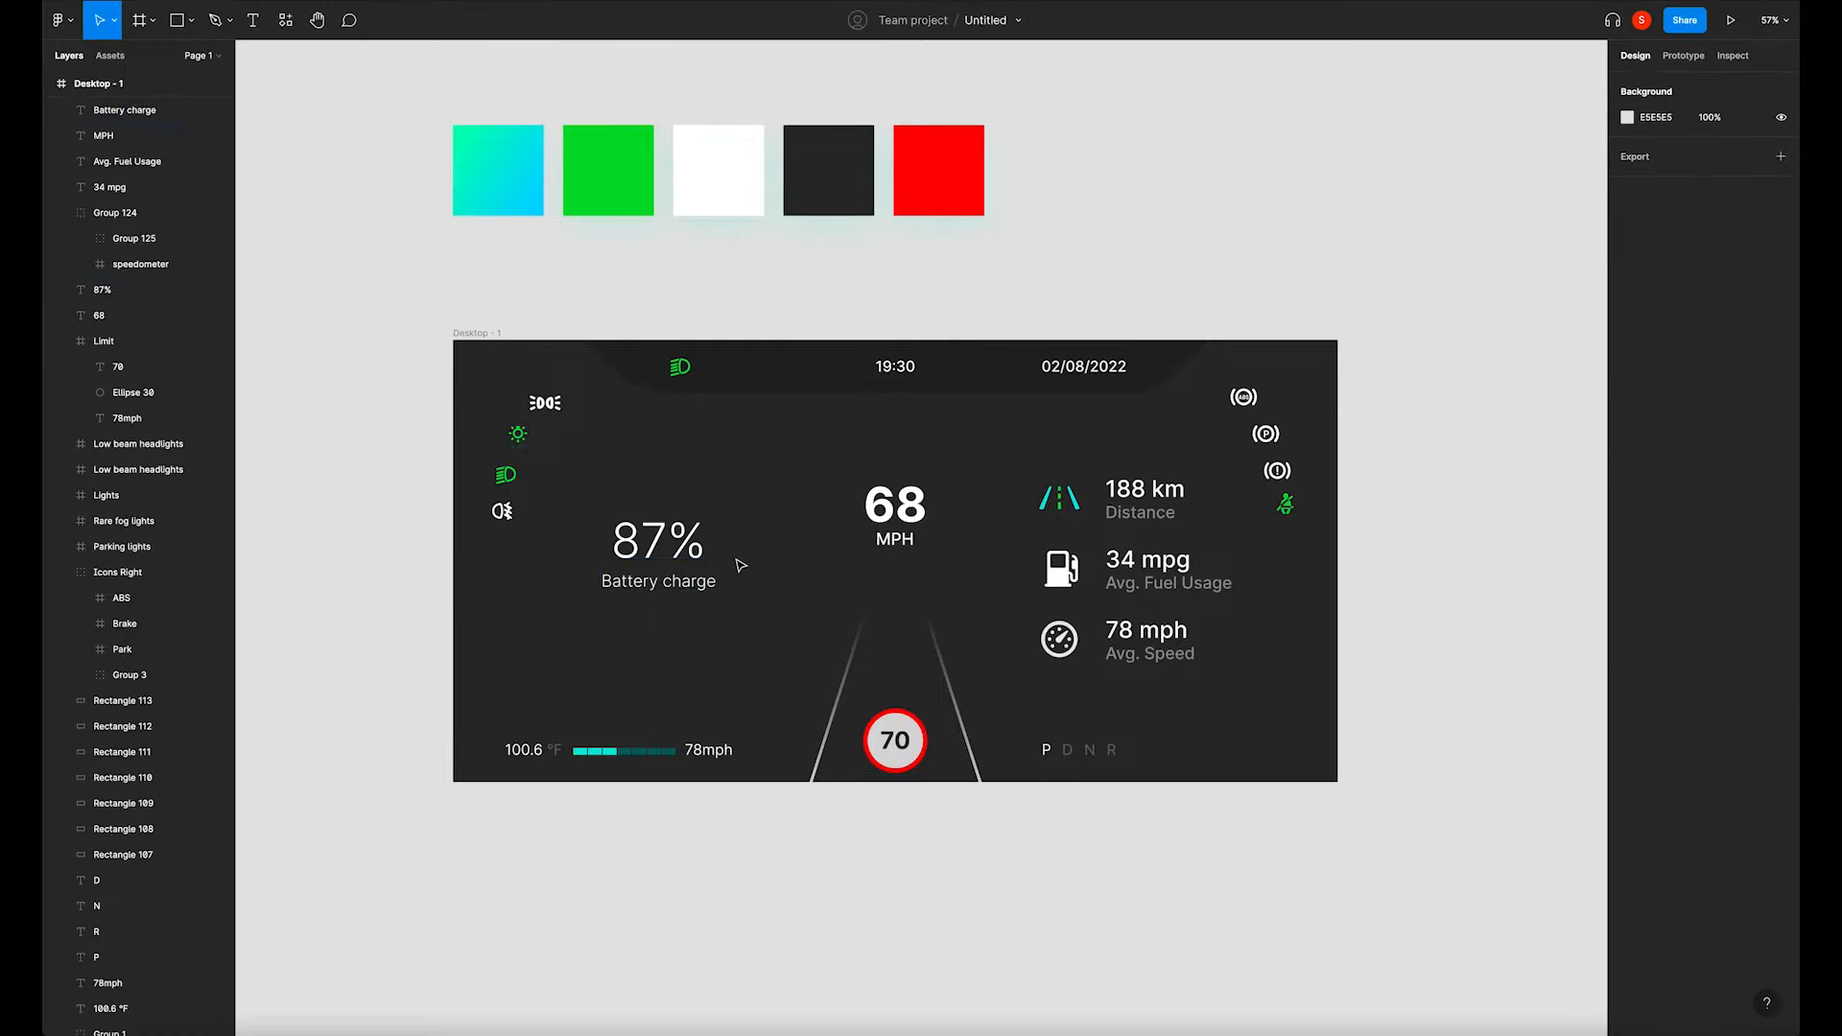
Duplicate the speed-limit sign's circle into the empty space below the Battery charge label.
{"action": "scroll", "coordinate": [758, 624], "scroll_direction": "down", "scroll_amount": 1}
{"action": "left_click", "coordinate": [917, 726]}
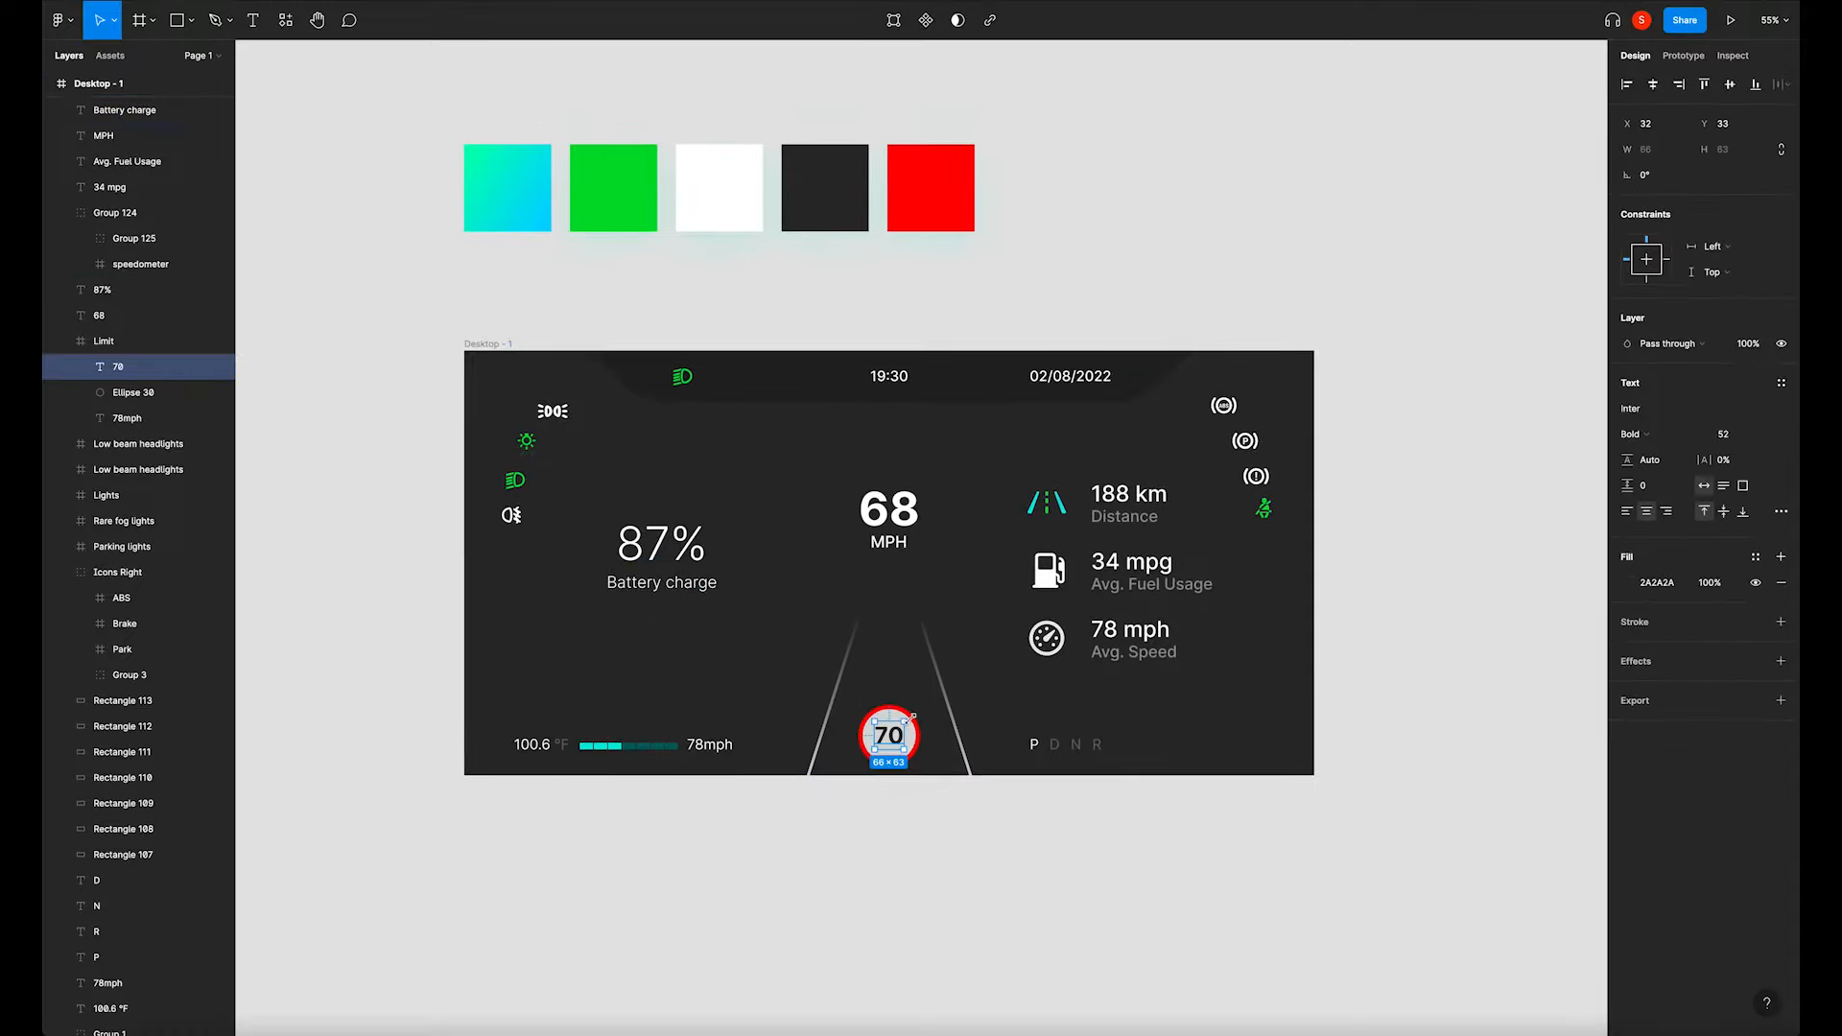
{"action": "left_click_drag", "start_coordinate": [849, 664], "coordinate": [679, 654], "text": "alt"}
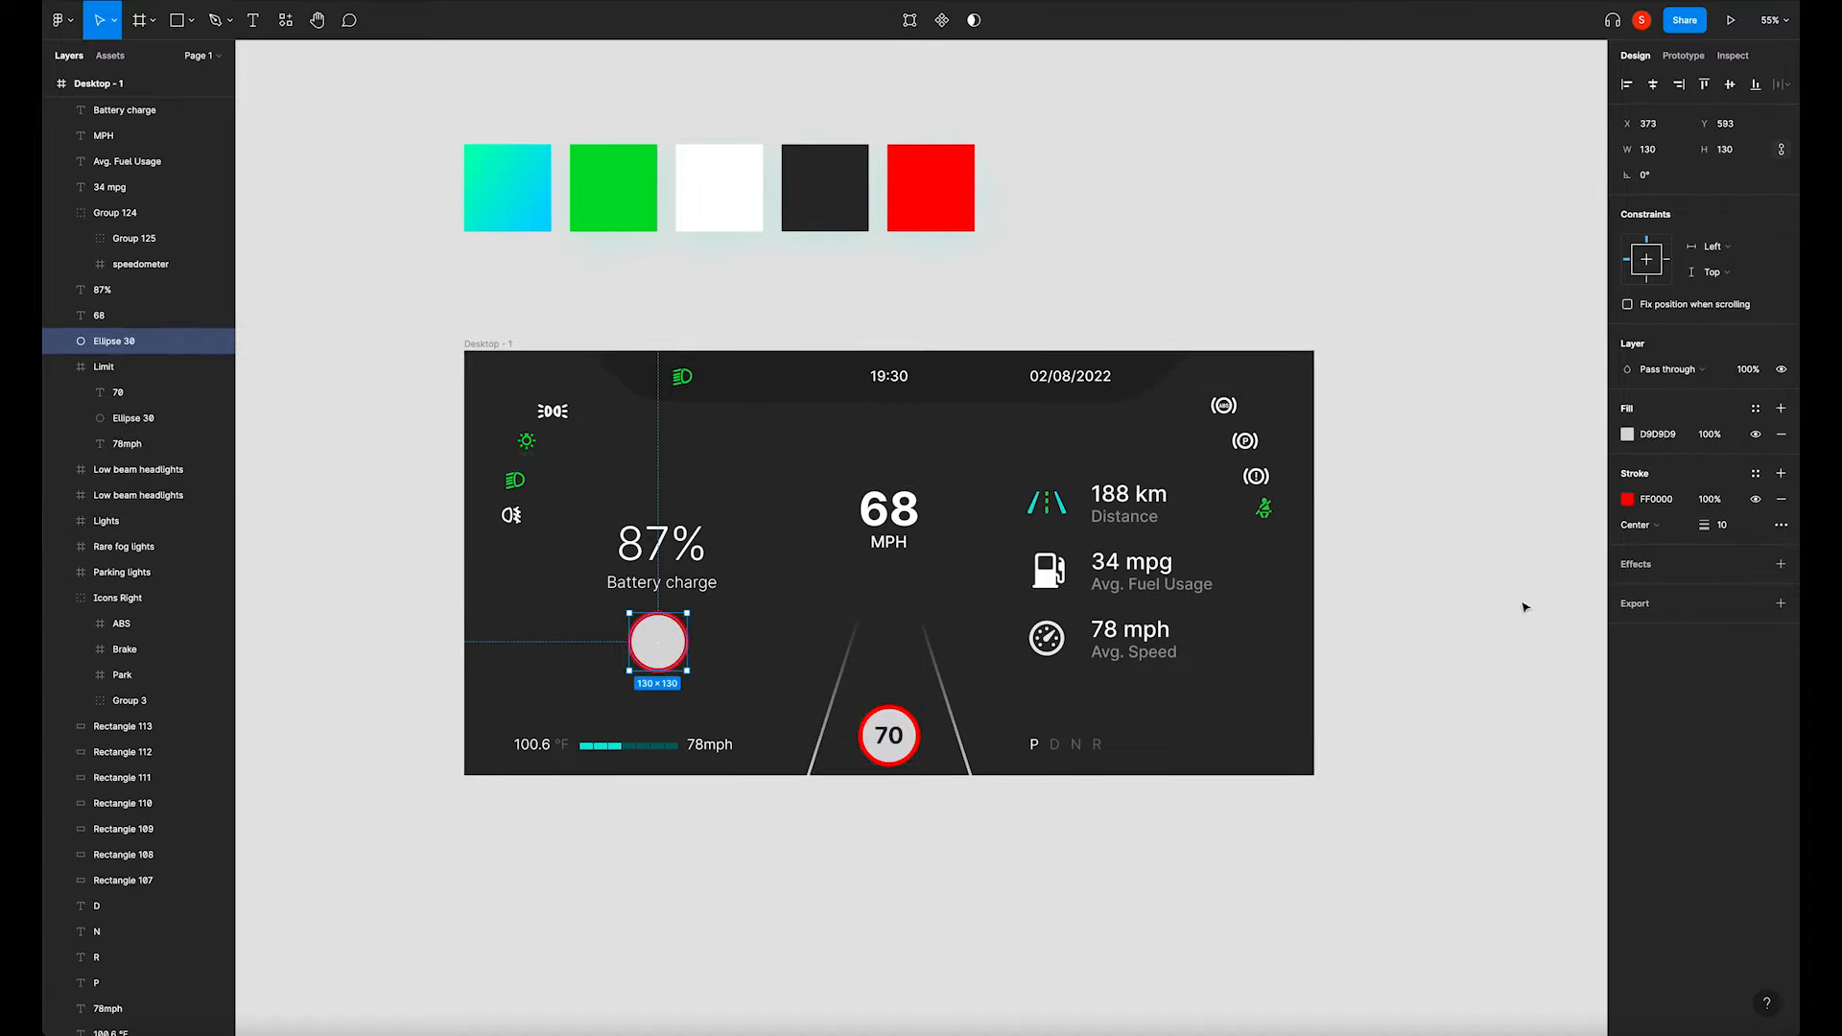
Recolour the copied circle's stroke turquoise 01E4E0, sampled from the gradient swatch.
{"action": "left_click", "coordinate": [1625, 499]}
{"action": "left_click", "coordinate": [1437, 741]}
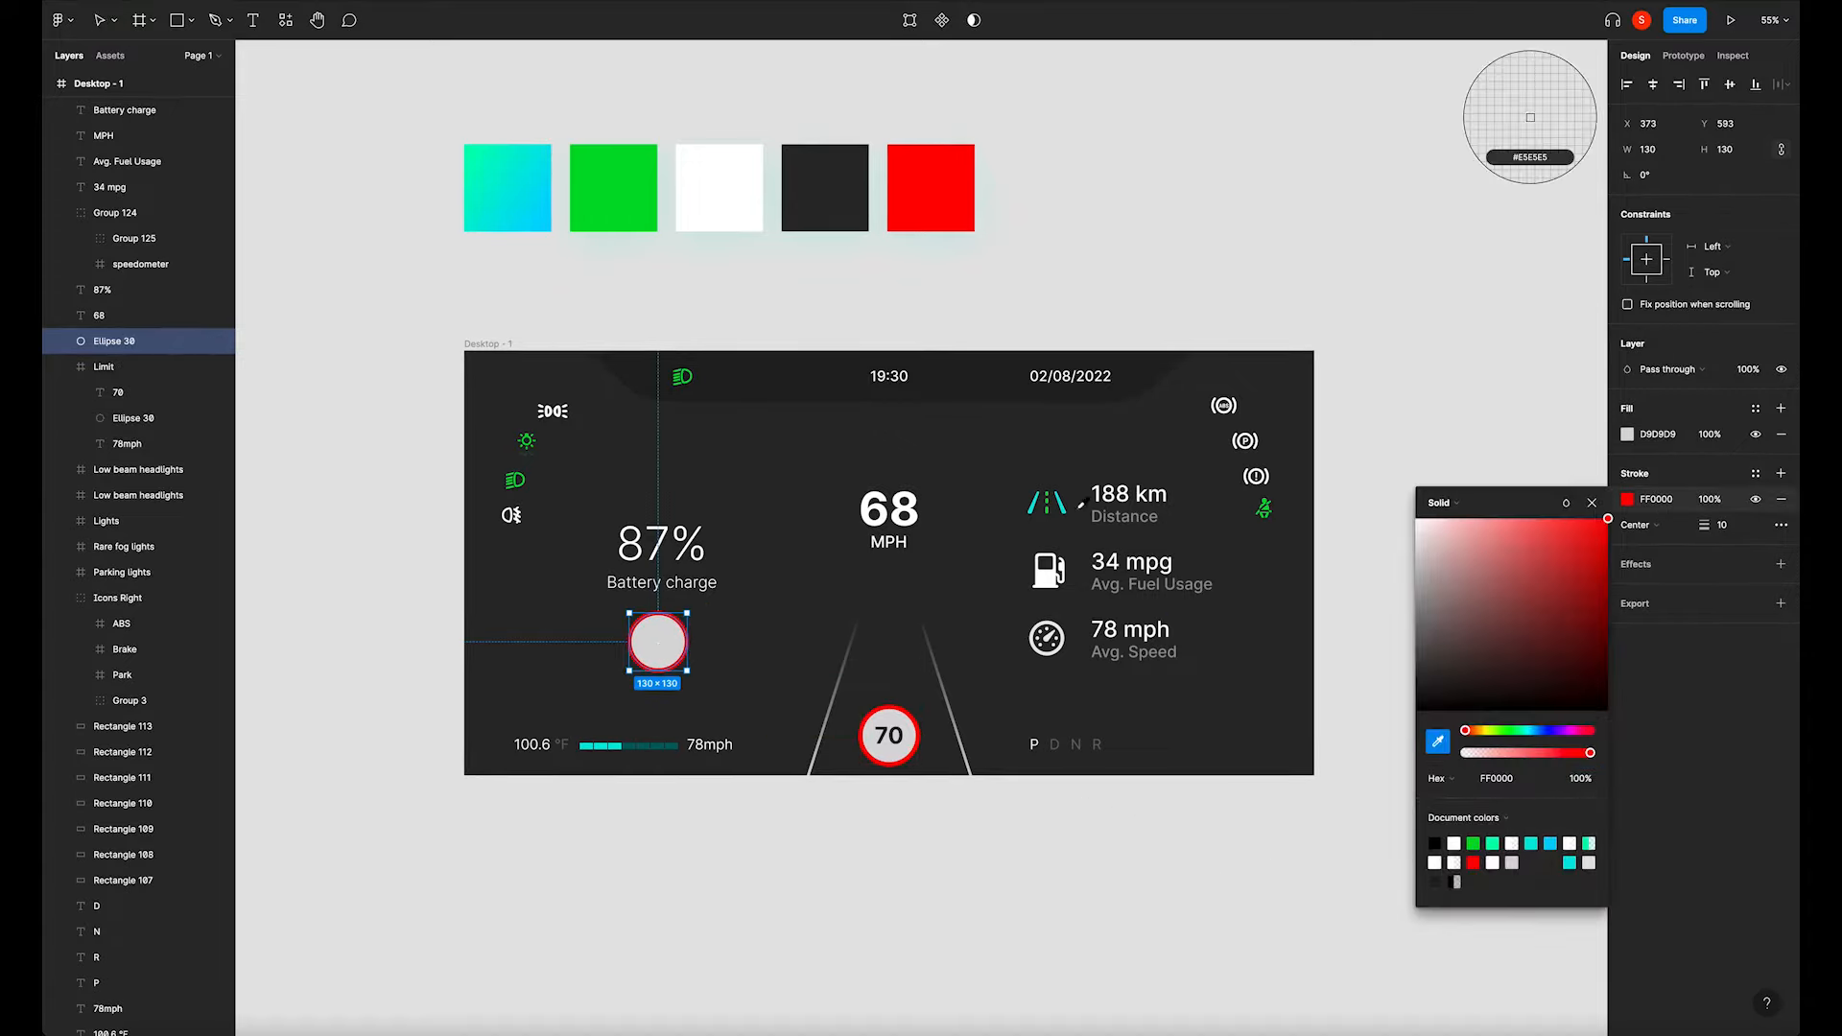
{"action": "left_click", "coordinate": [636, 194]}
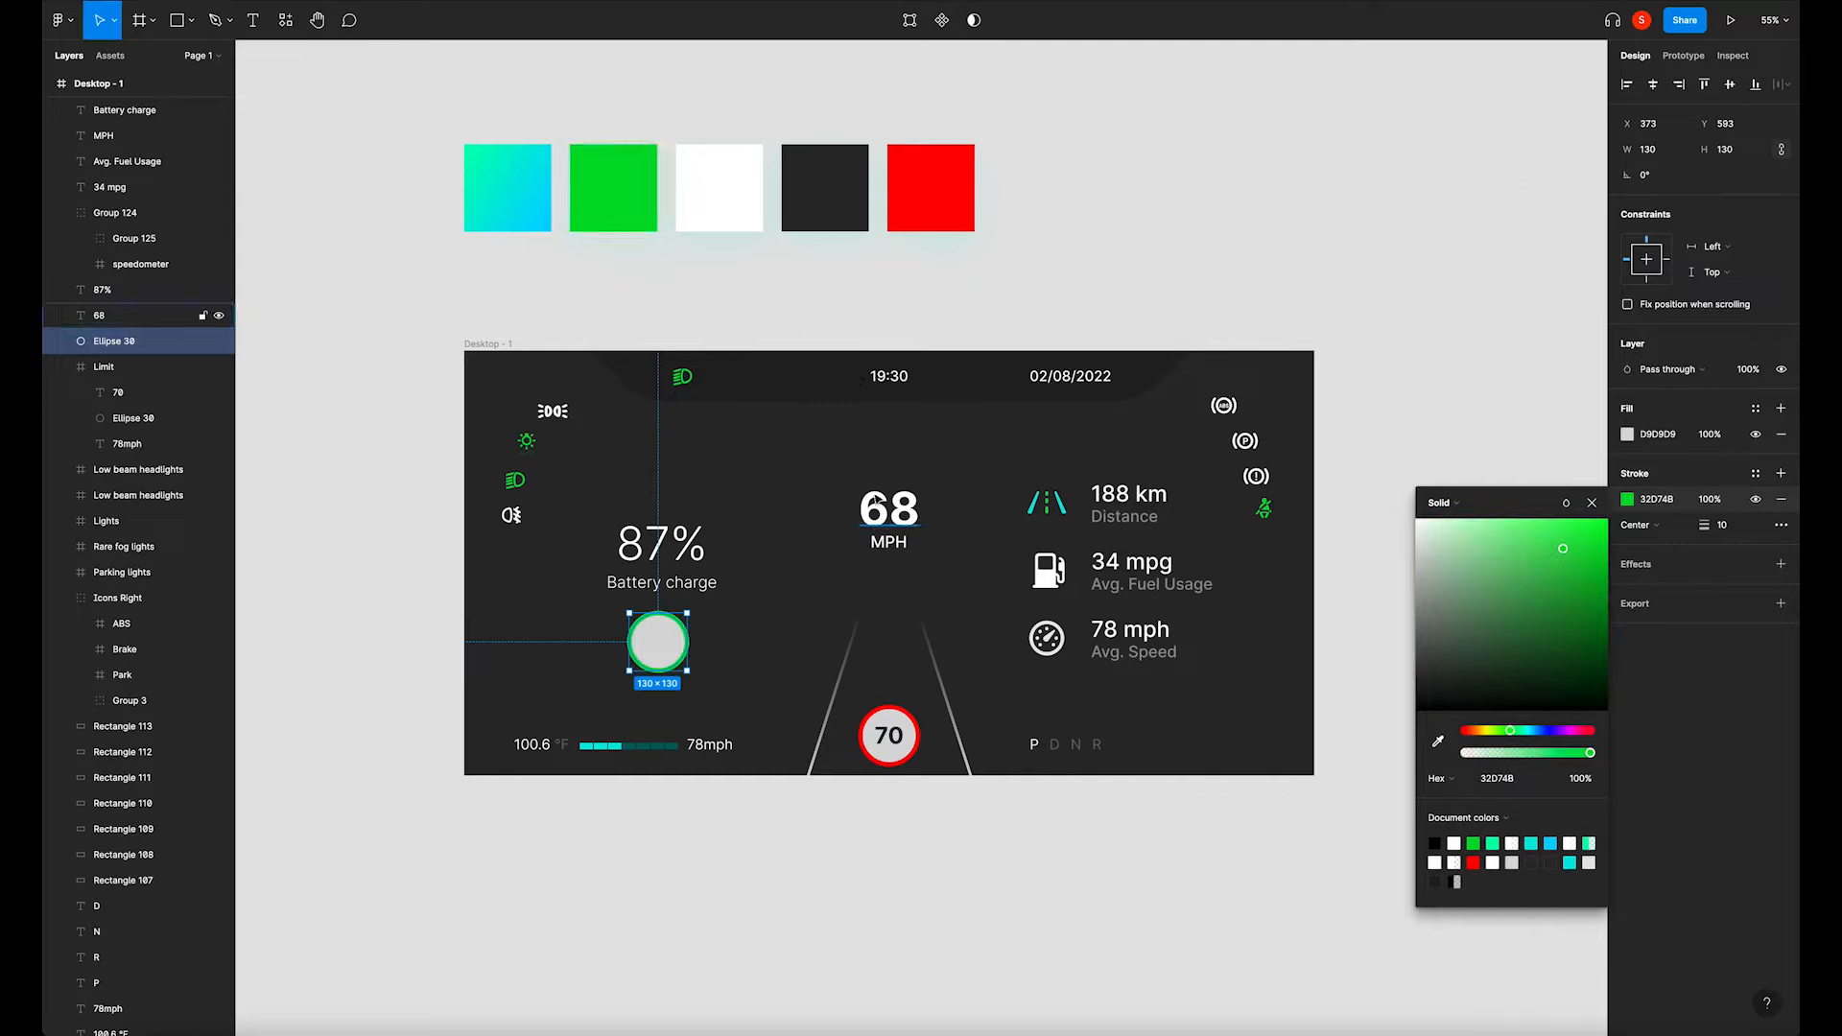
{"action": "key", "text": "i"}
{"action": "left_click", "coordinate": [522, 216]}
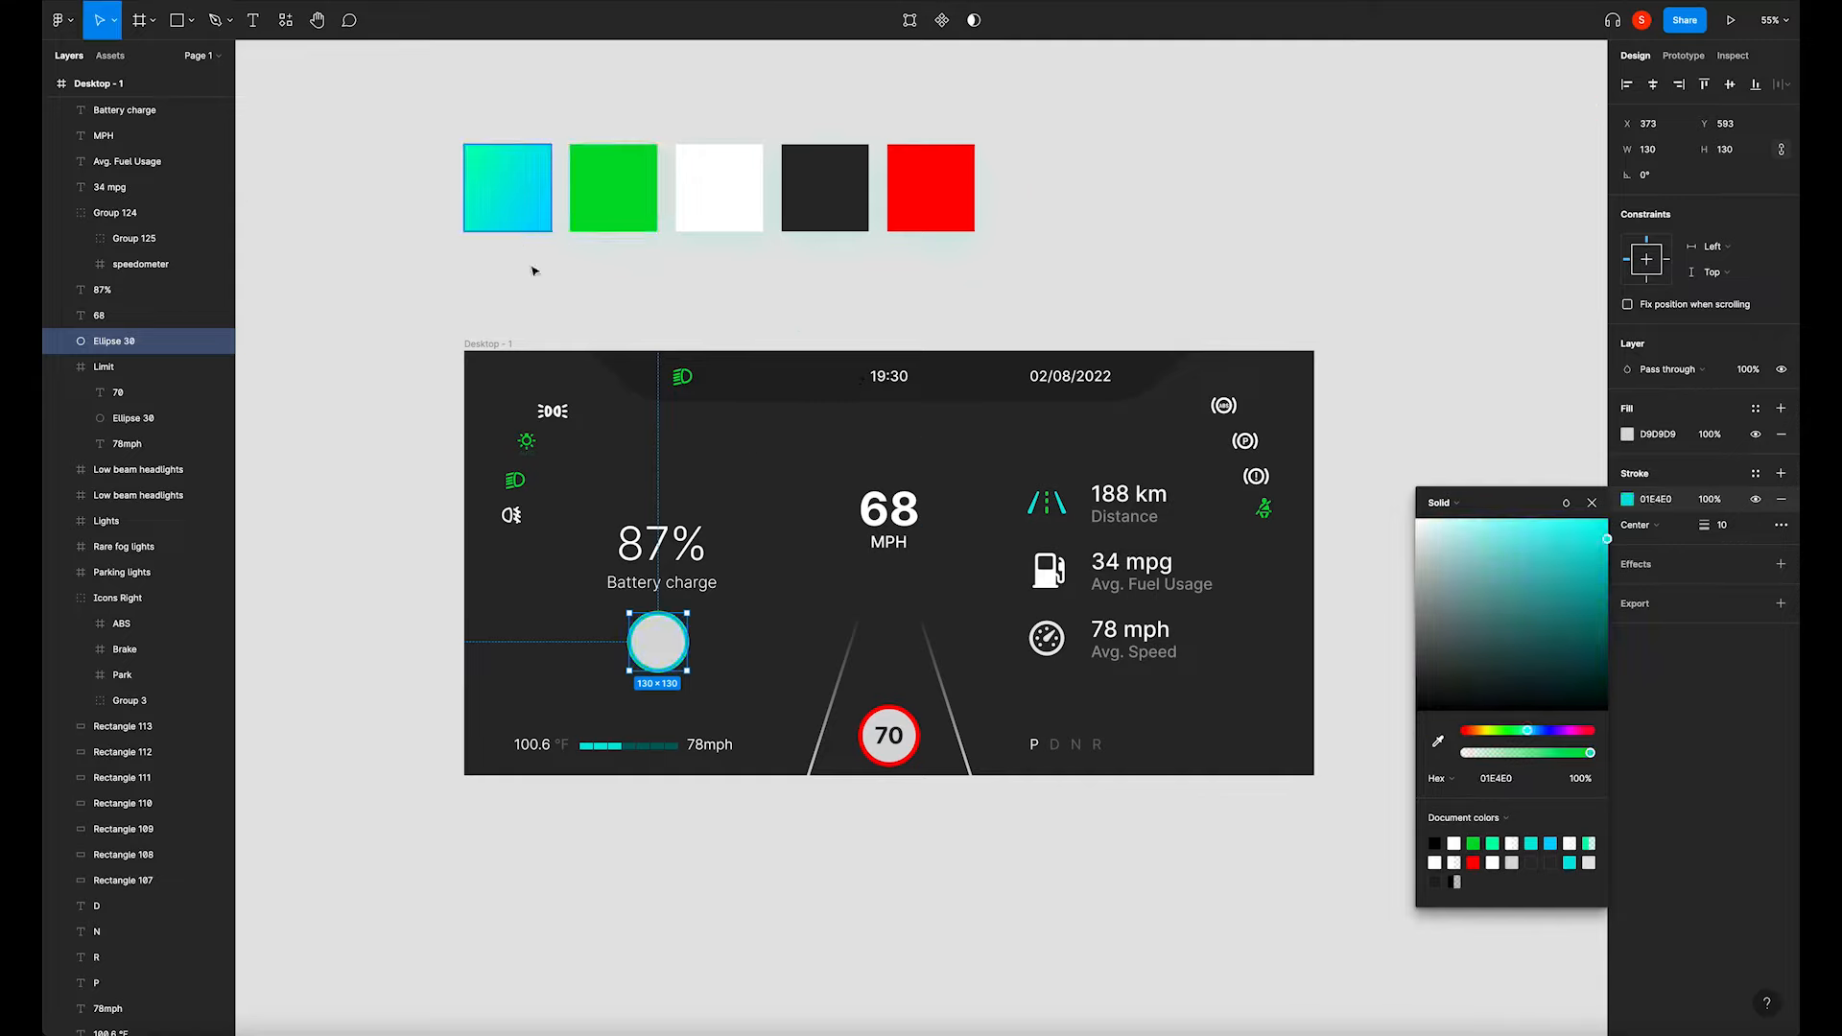
{"action": "left_click", "coordinate": [349, 588]}
Hide the copied circle's fill and scale it together with its stroke to about 338 × 338.
{"action": "left_click", "coordinate": [678, 645]}
{"action": "left_click", "coordinate": [1755, 434]}
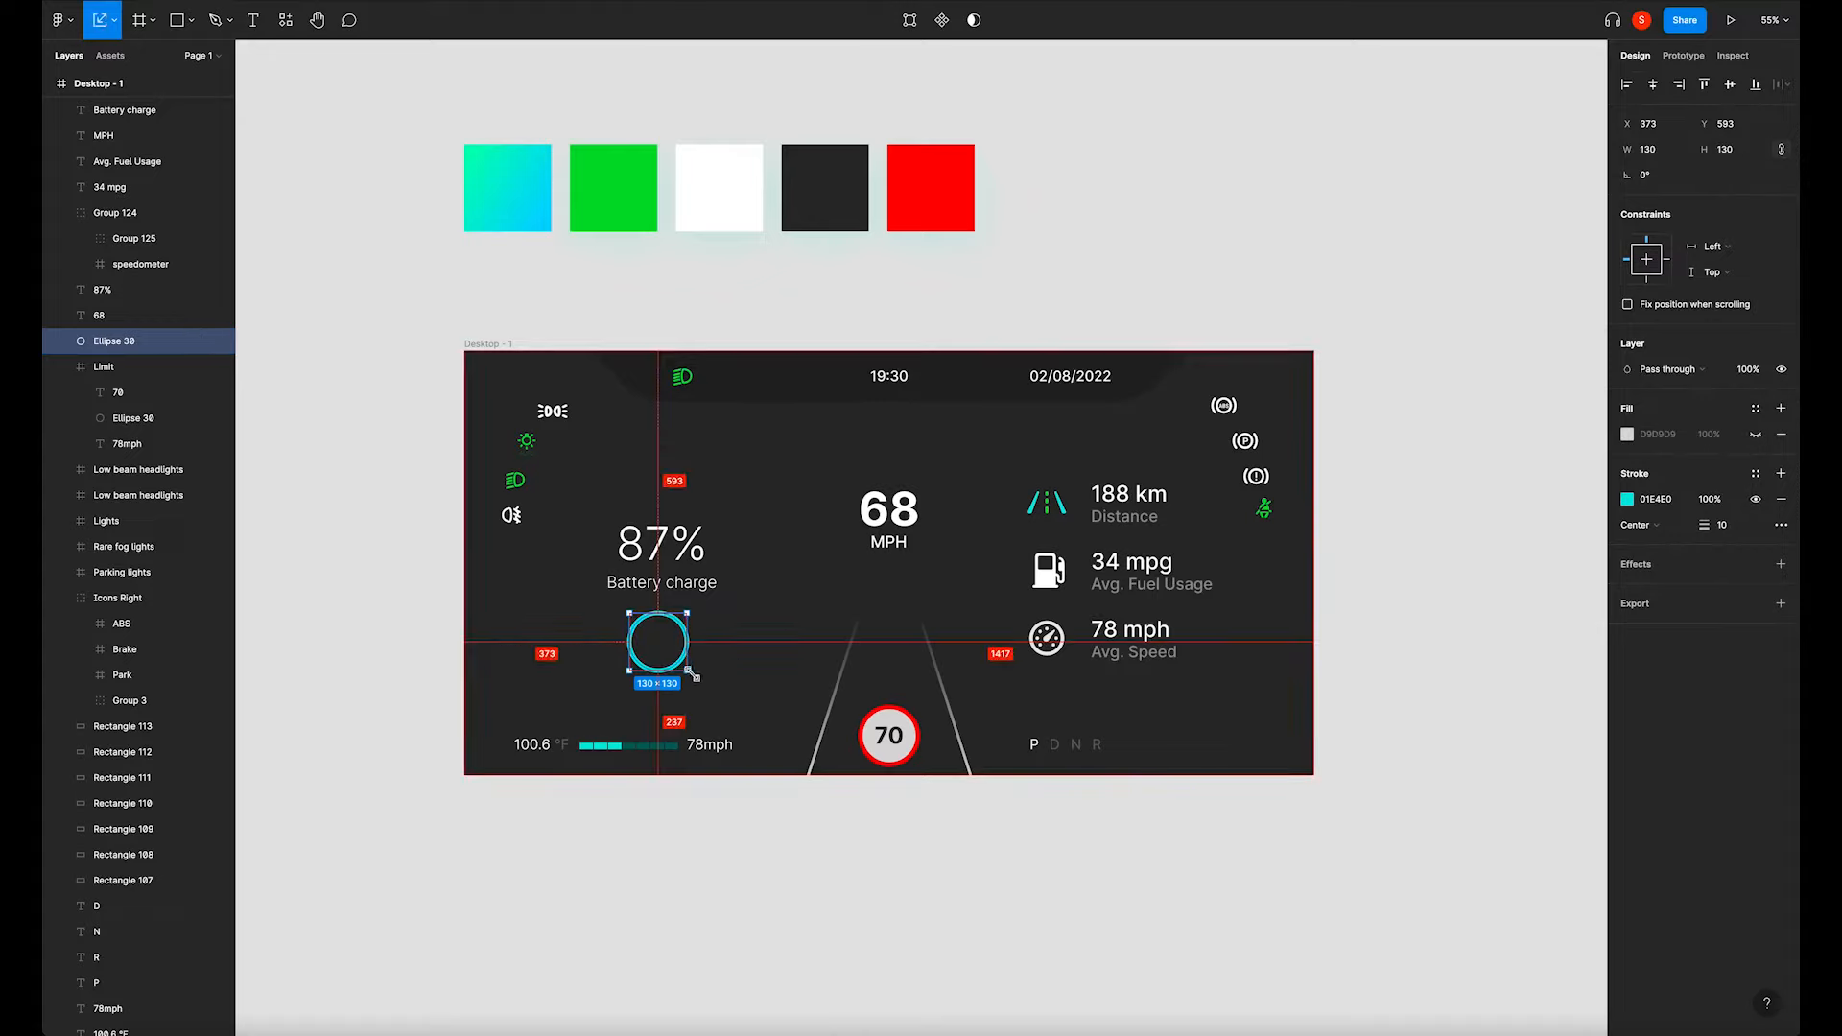
{"action": "left_click_drag", "start_coordinate": [688, 671], "coordinate": [735, 720]}
{"action": "scroll", "coordinate": [674, 649], "scroll_direction": "up", "scroll_amount": 2}
{"action": "scroll", "coordinate": [677, 653], "scroll_direction": "up", "scroll_amount": 1}
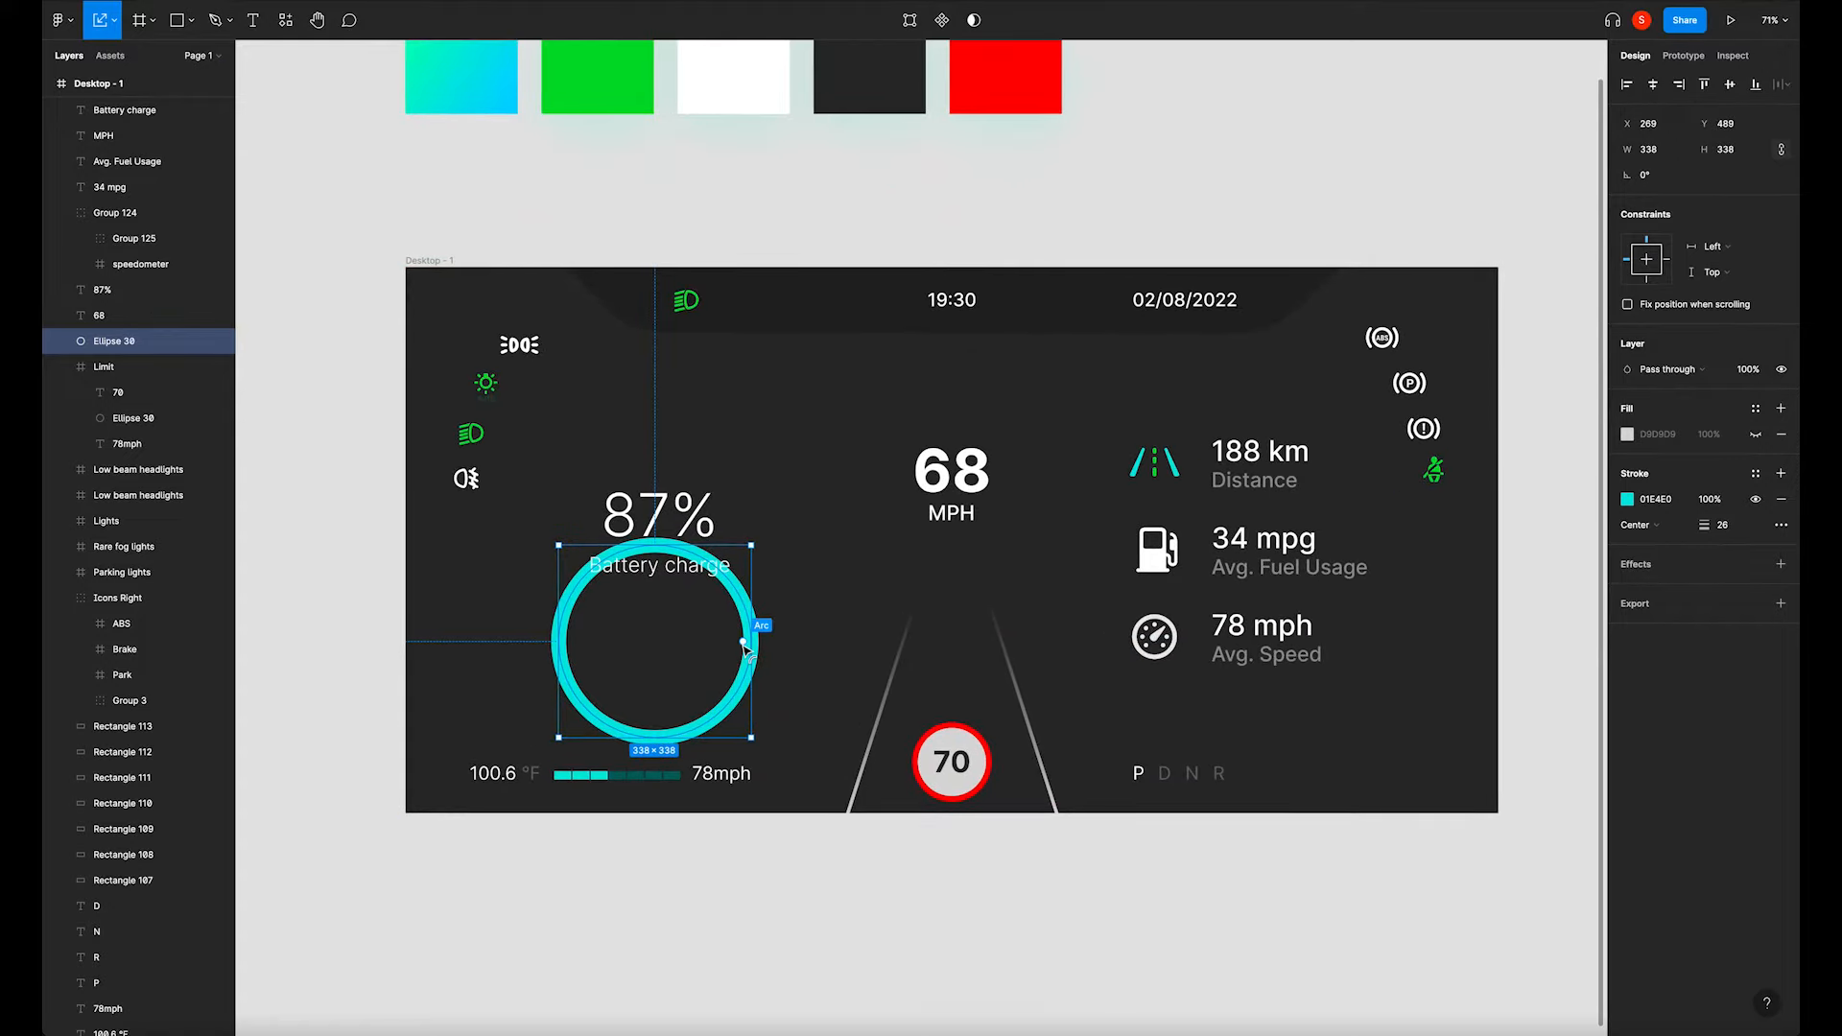
Cut the turquoise circle to an arc with an 87.5% sweep.
{"action": "left_click_drag", "start_coordinate": [743, 641], "coordinate": [726, 573]}
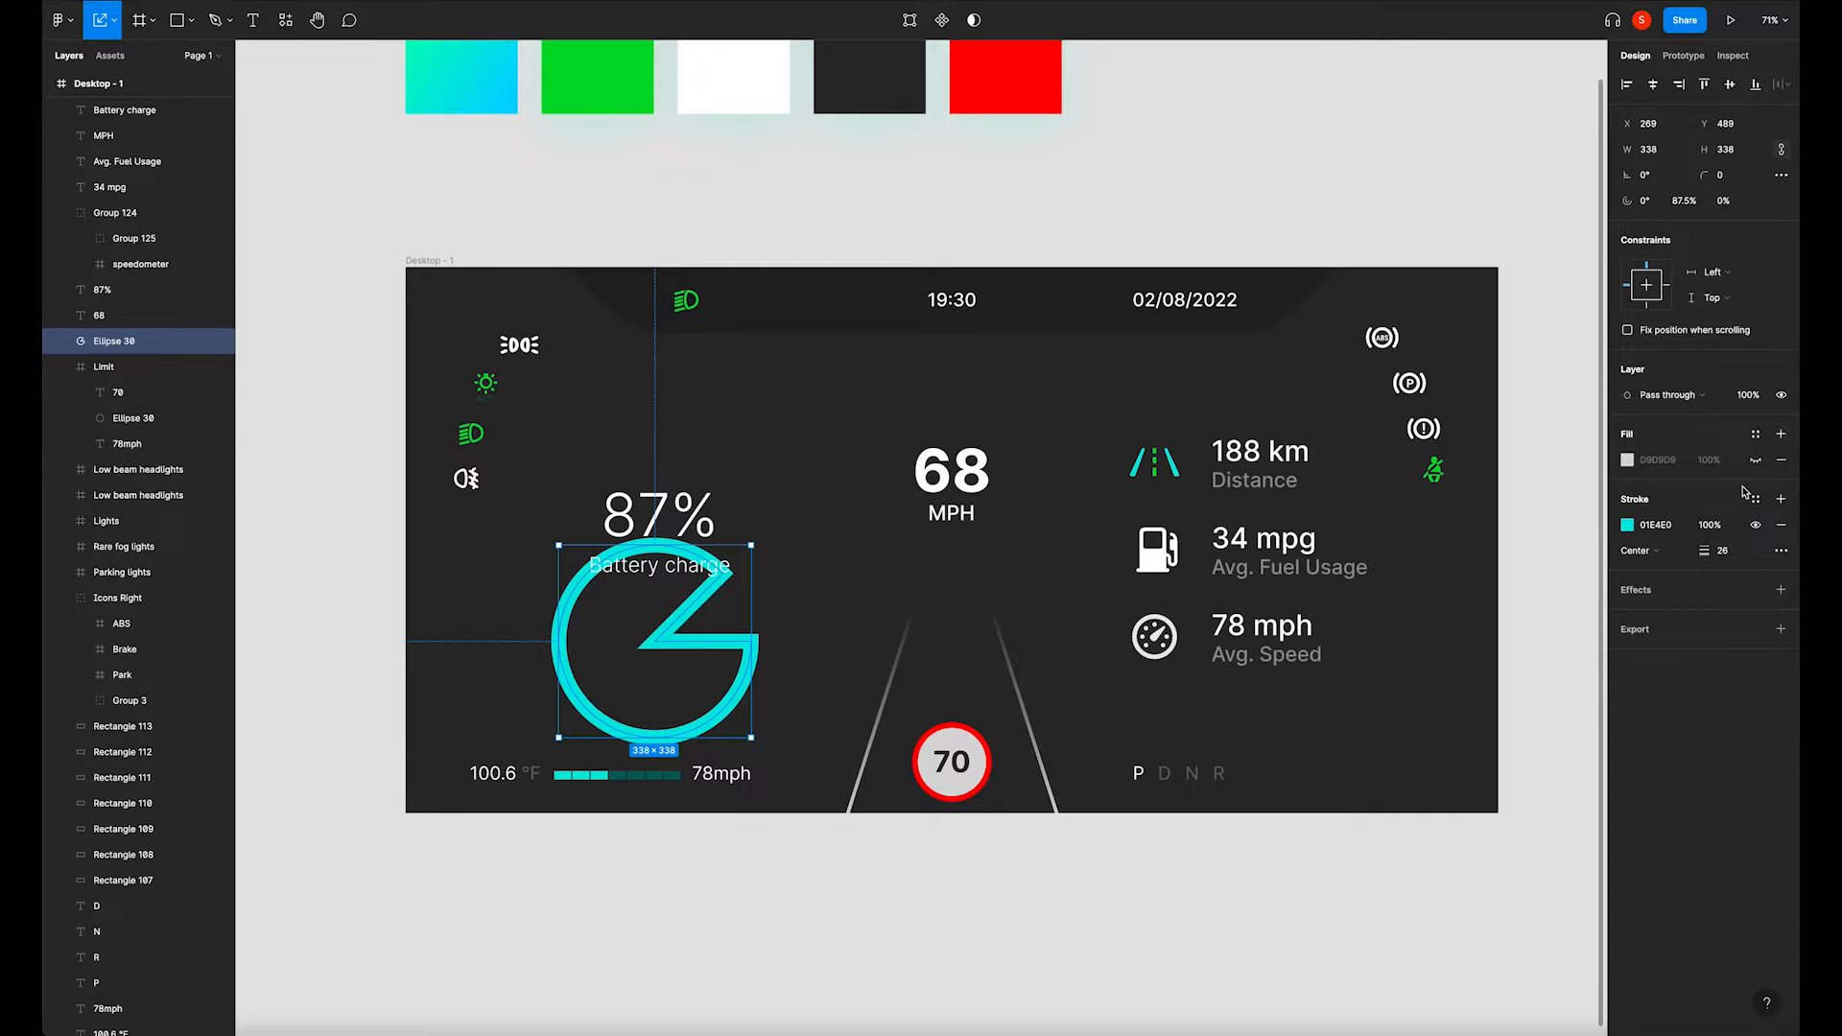
{"action": "left_click", "coordinate": [844, 623]}
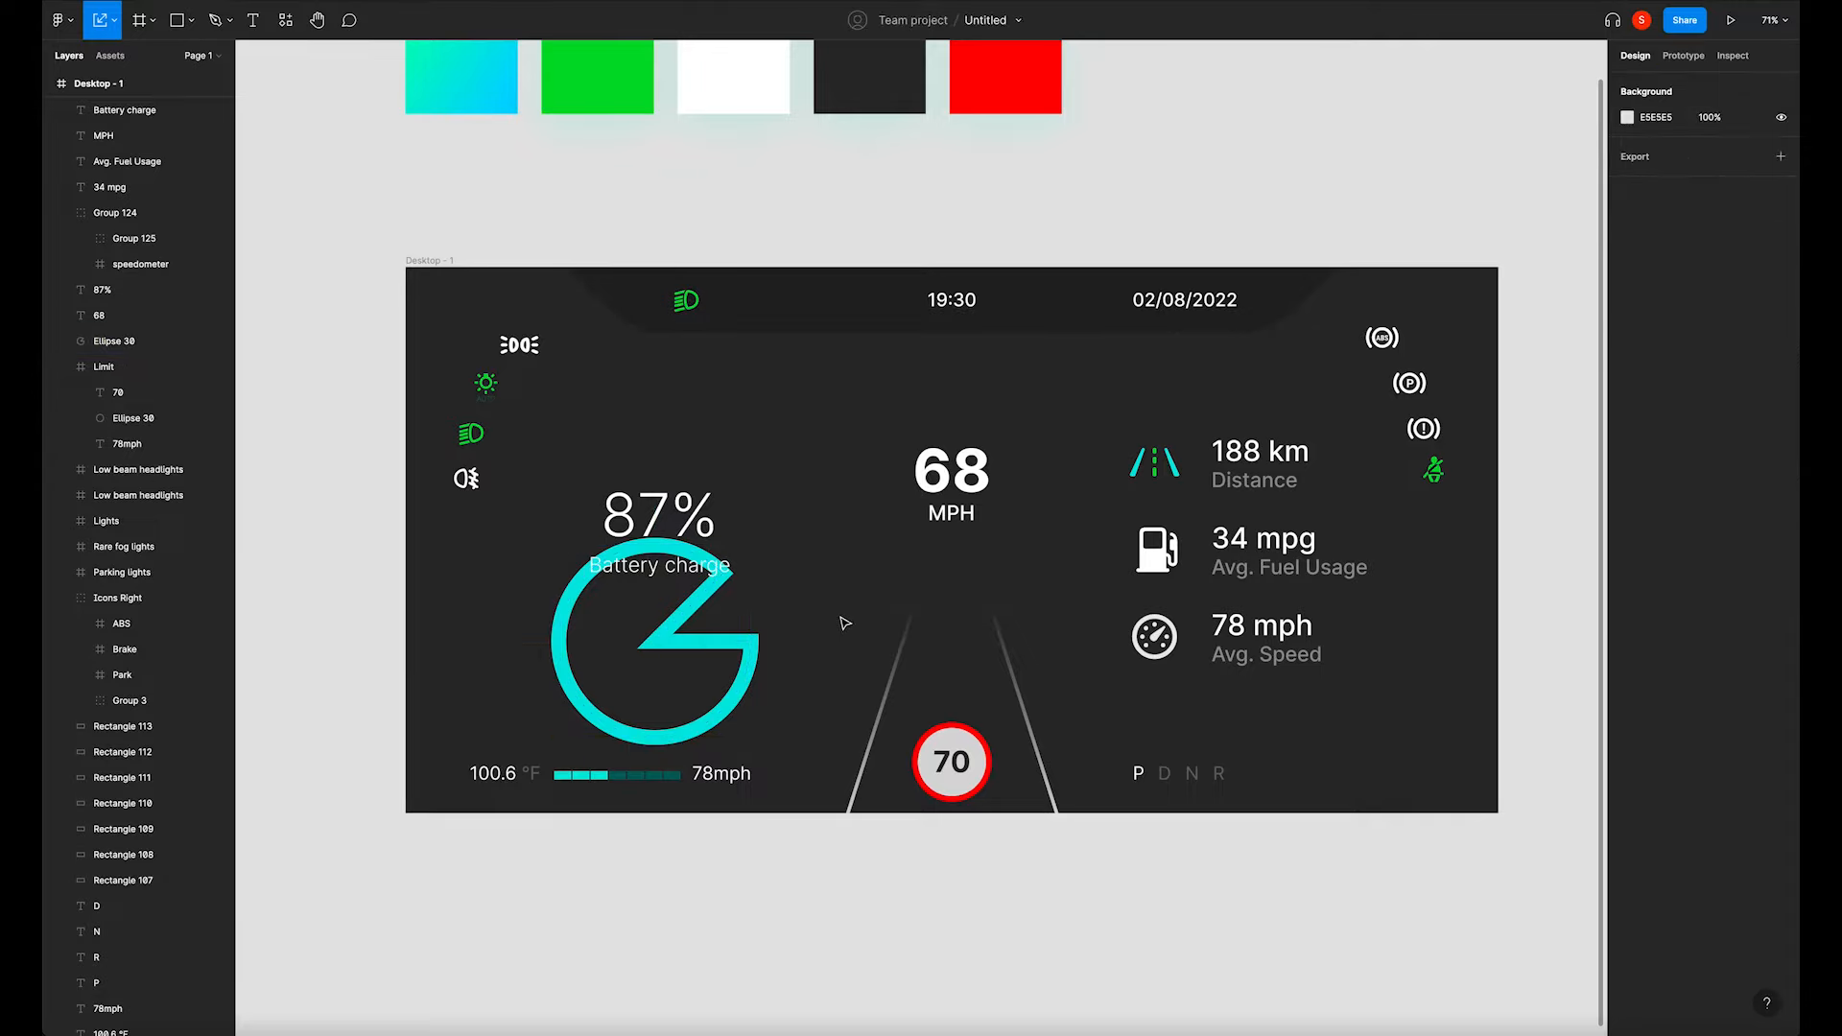
{"action": "scroll", "coordinate": [827, 631], "scroll_direction": "down", "scroll_amount": 1}
{"action": "left_click", "coordinate": [801, 614]}
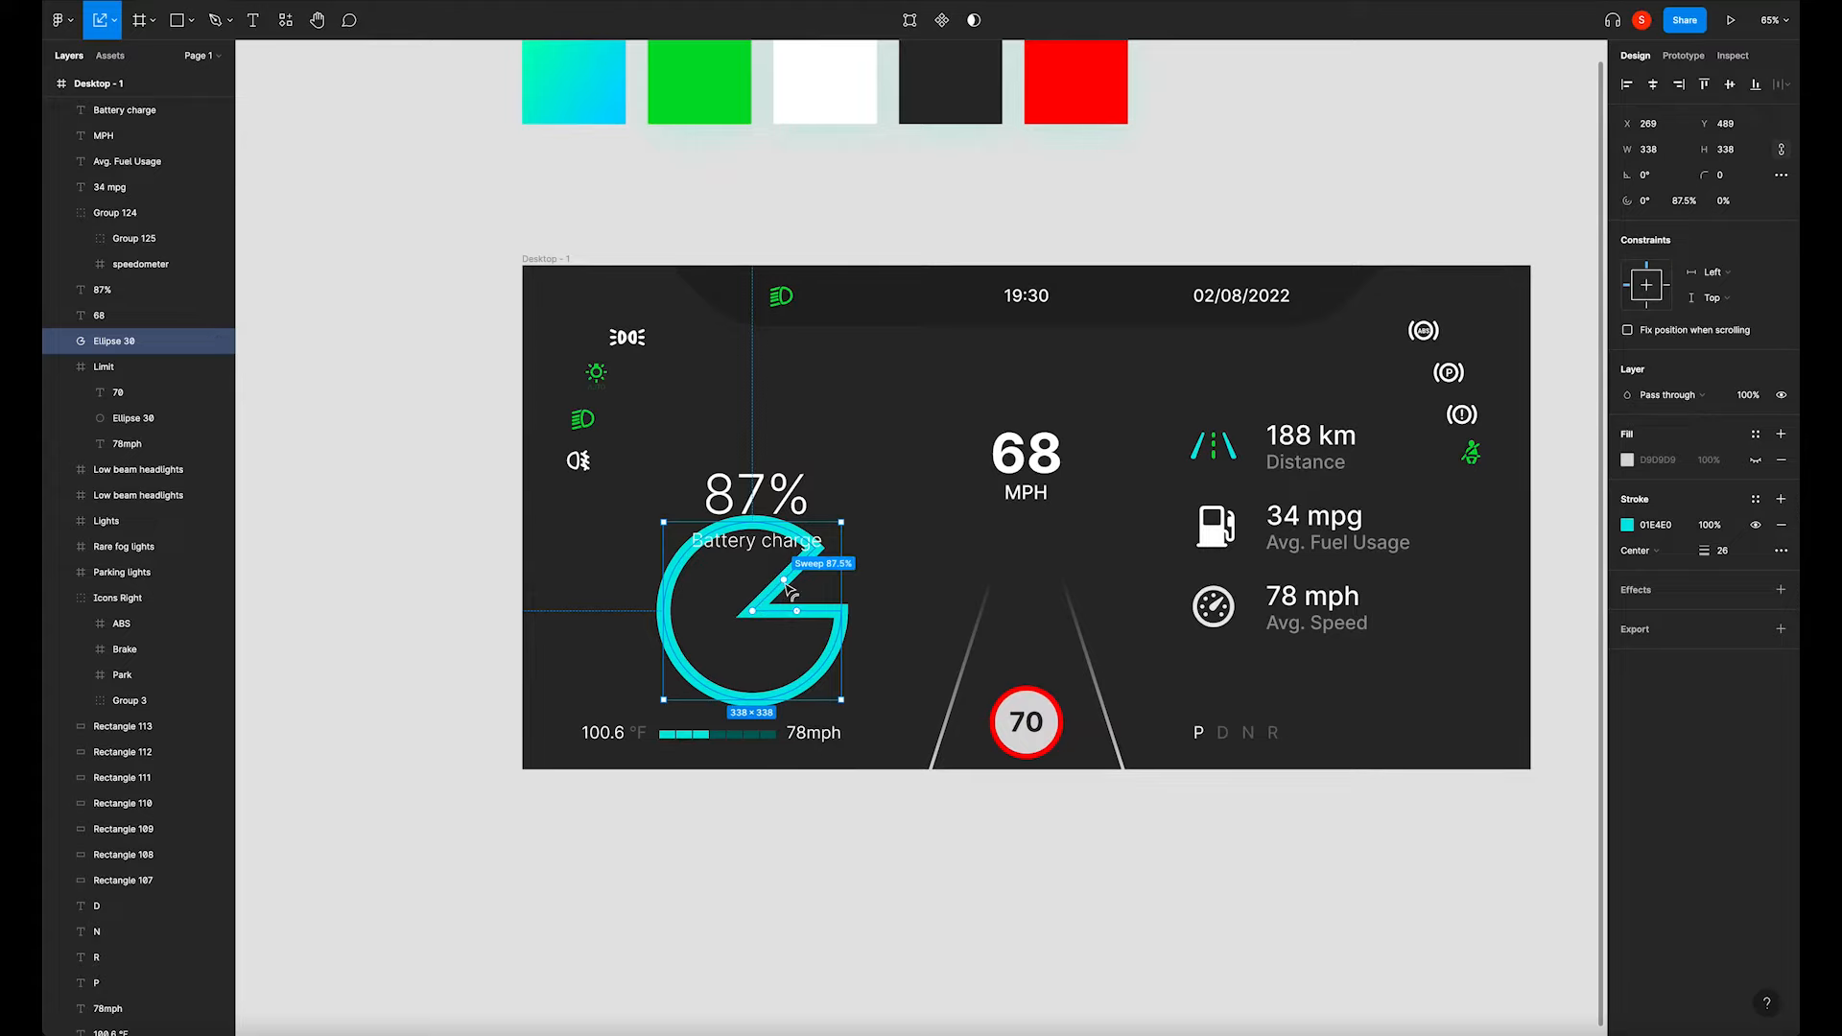
Delete the arc's two radial segments so only the open outer ring remains.
{"action": "double_click", "coordinate": [786, 587]}
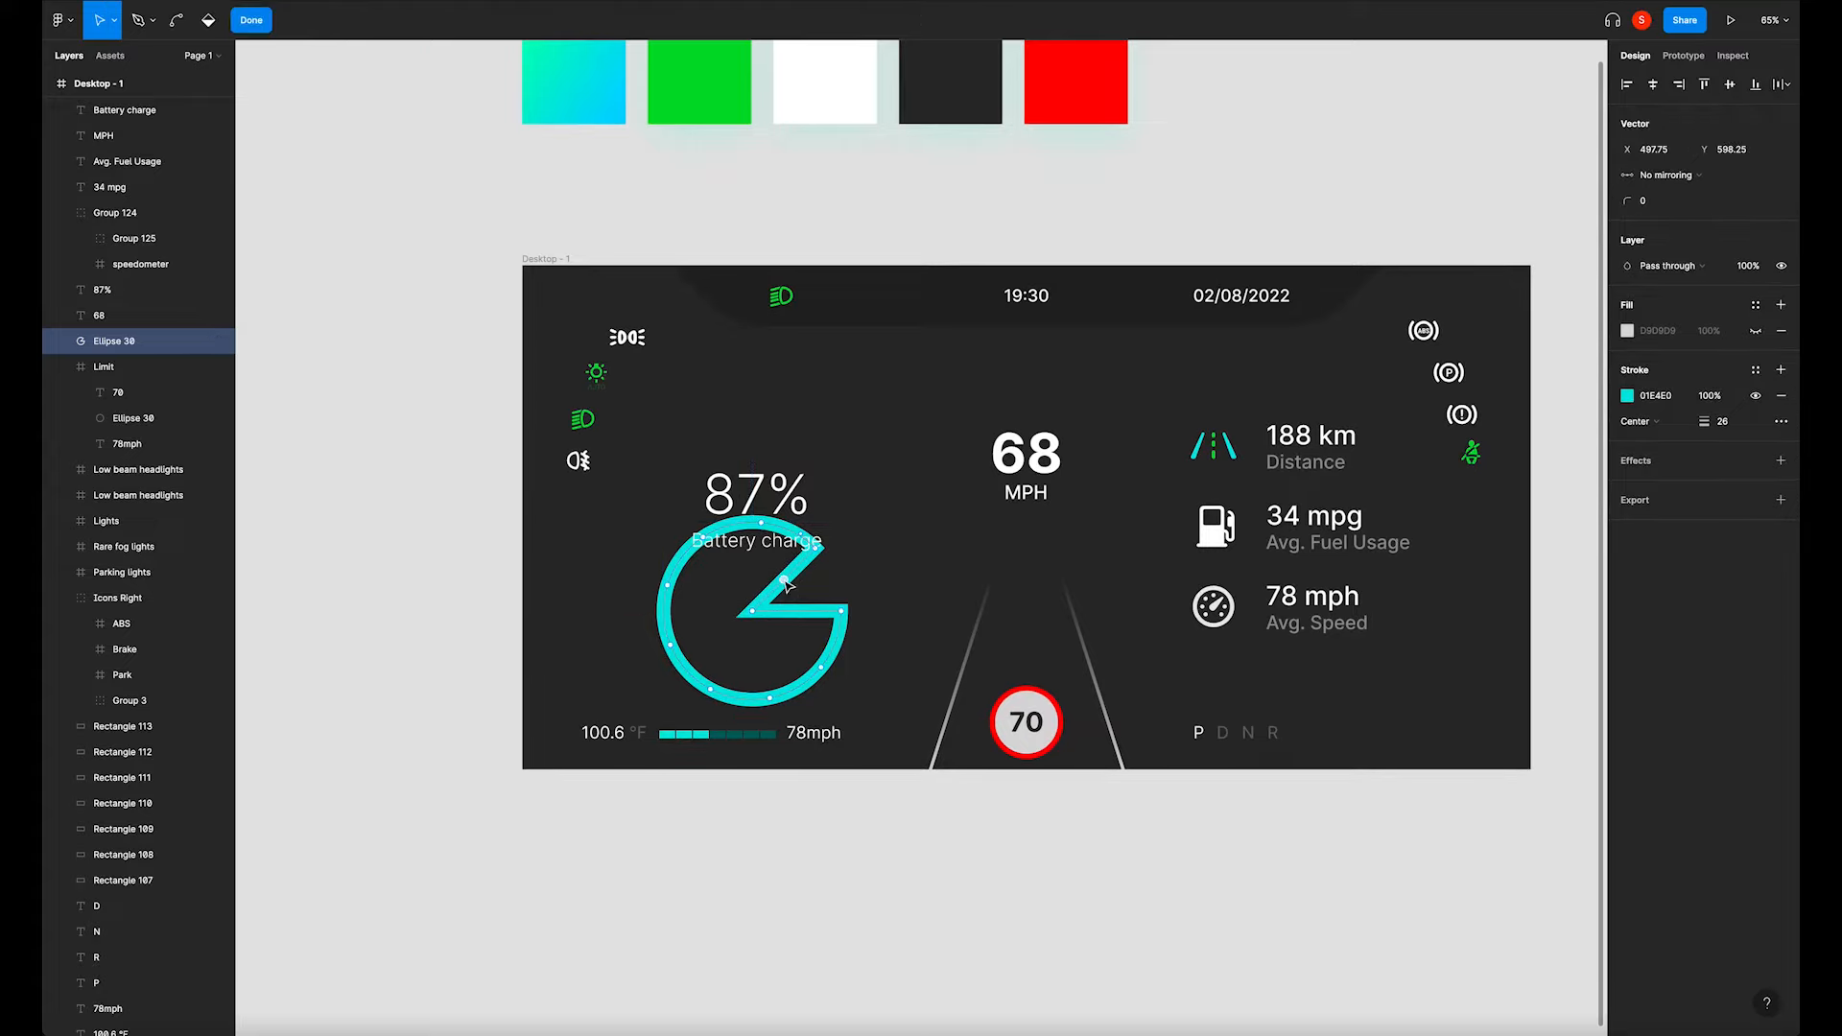
{"action": "left_click", "coordinate": [789, 588]}
{"action": "key", "text": "Delete"}
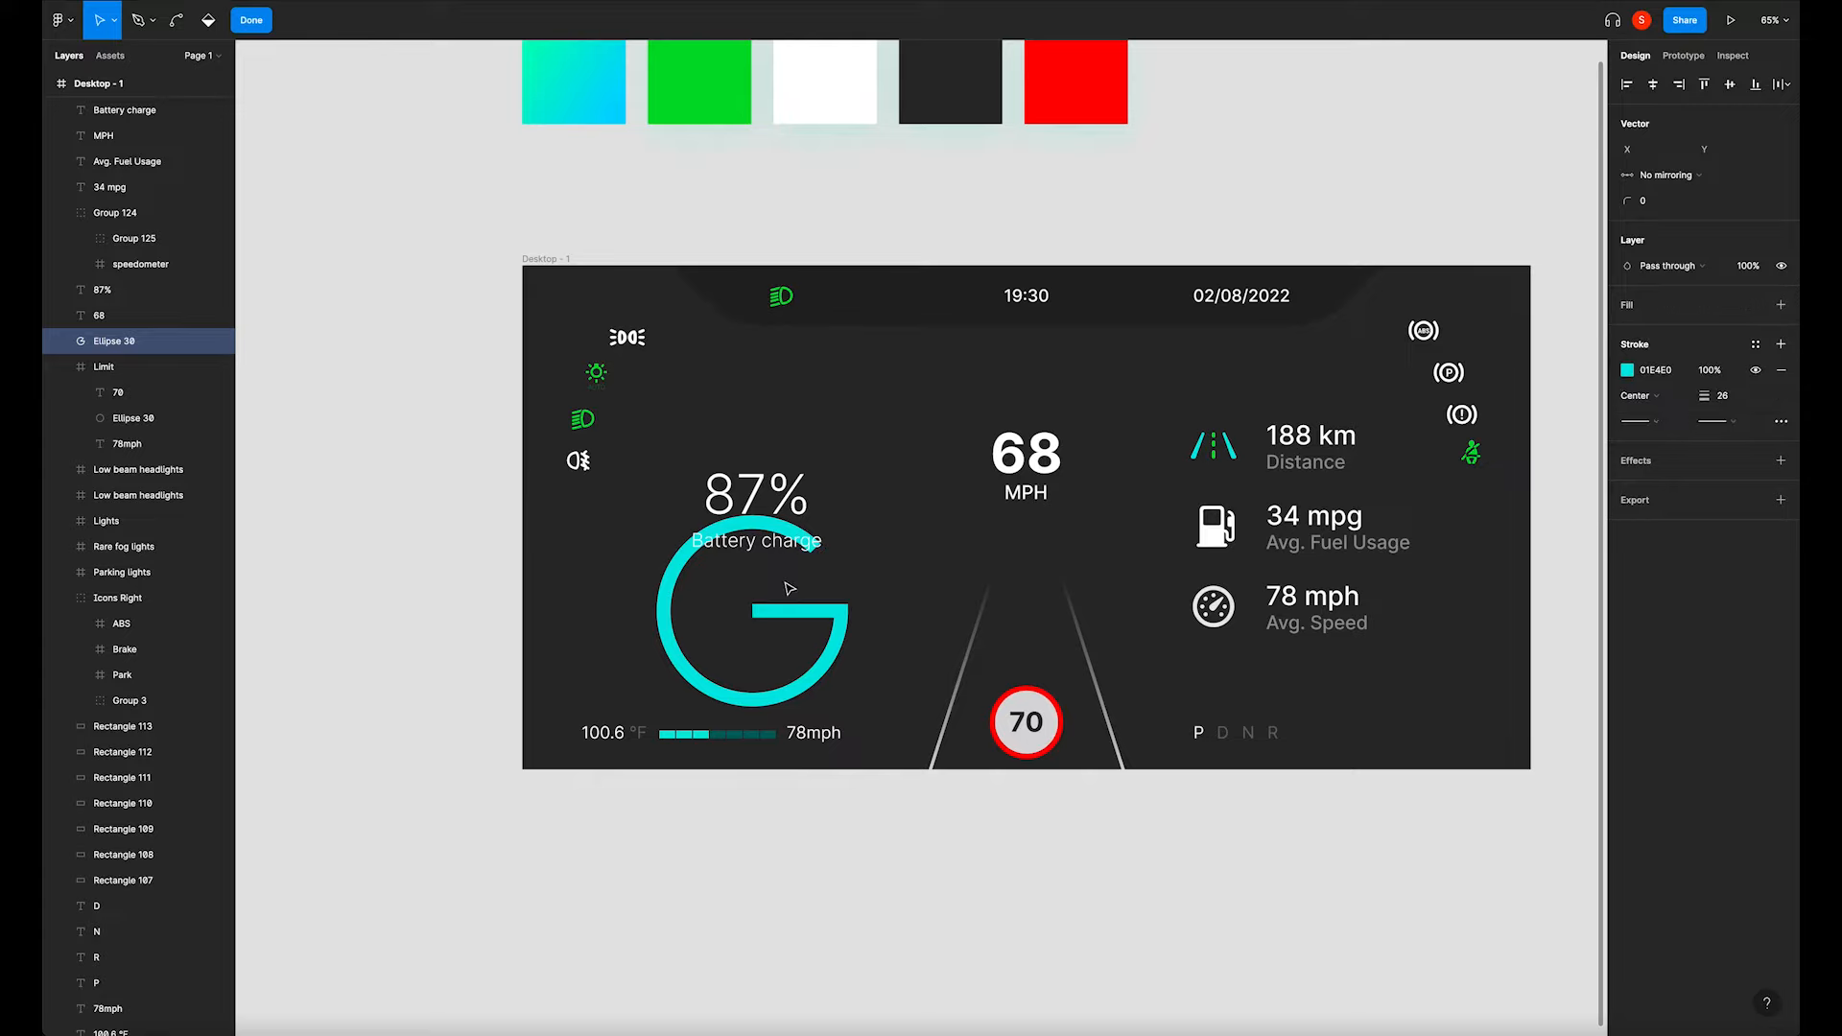
{"action": "left_click", "coordinate": [814, 614]}
{"action": "key", "text": "Delete"}
{"action": "key", "text": "Escape"}
Give the open turquoise ring round end caps.
{"action": "left_click", "coordinate": [1722, 525]}
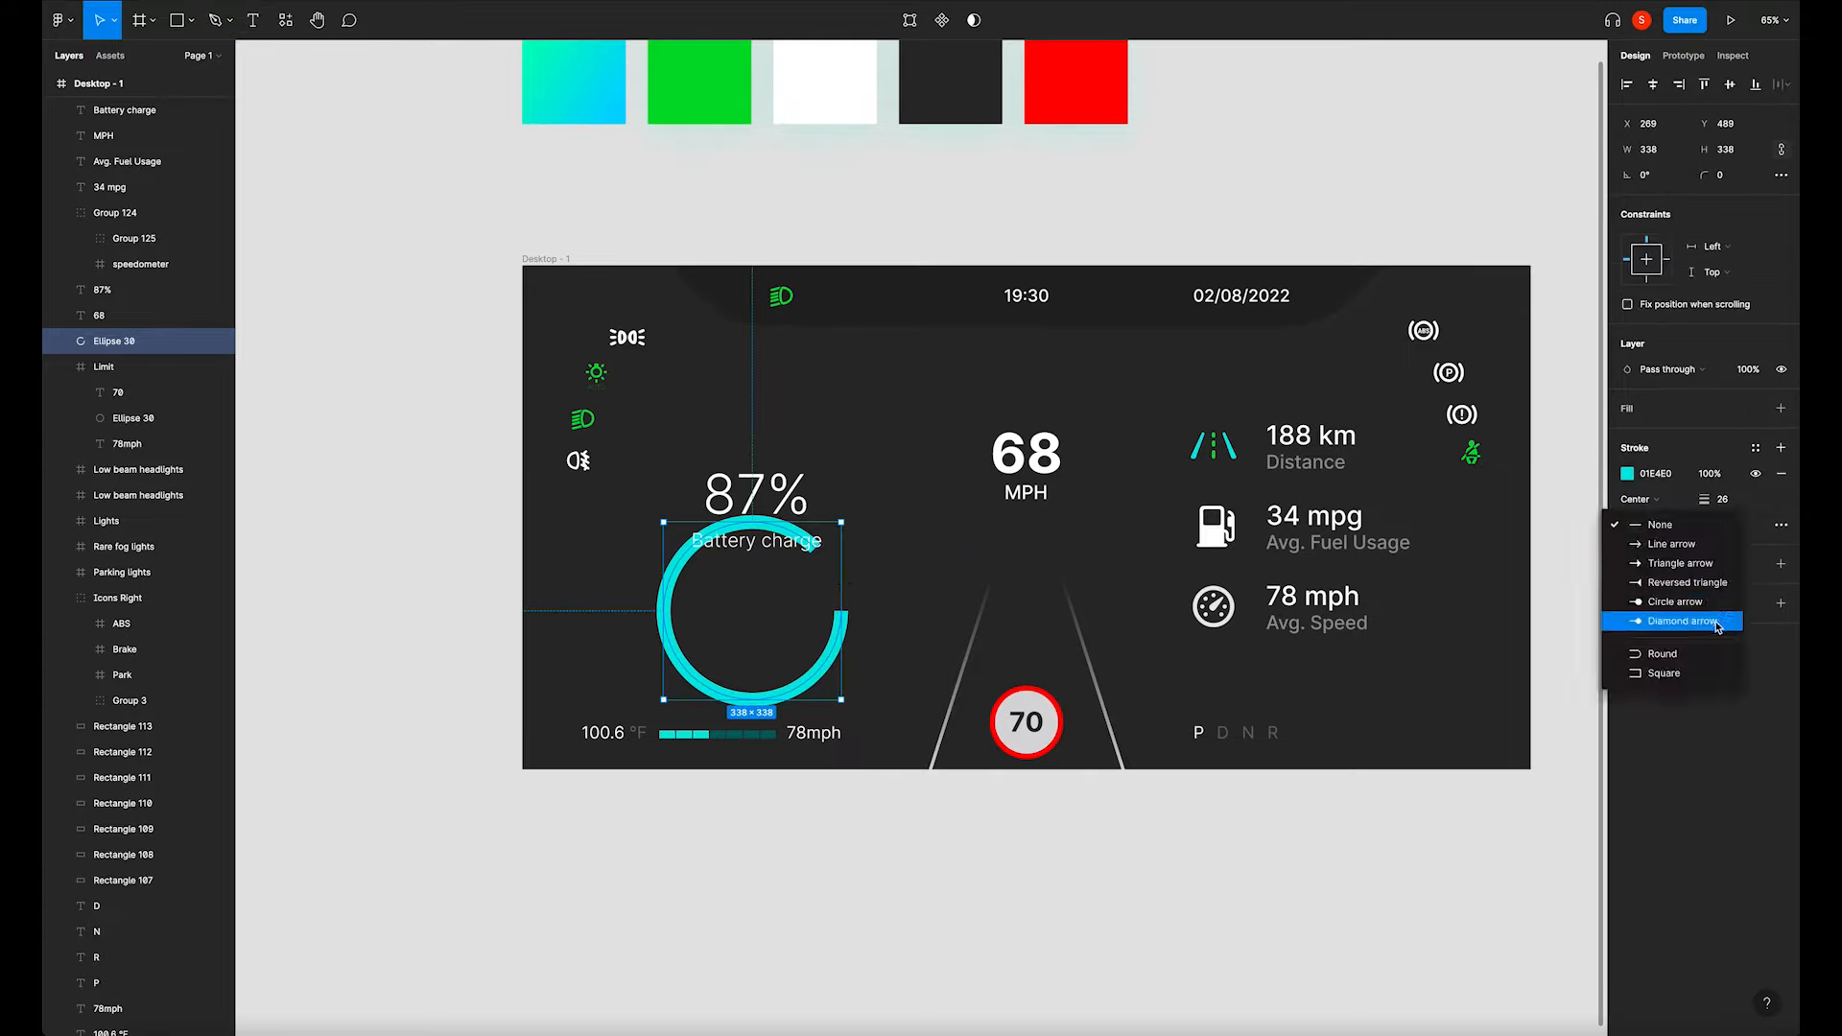
{"action": "left_click", "coordinate": [1664, 653]}
{"action": "left_click", "coordinate": [926, 606]}
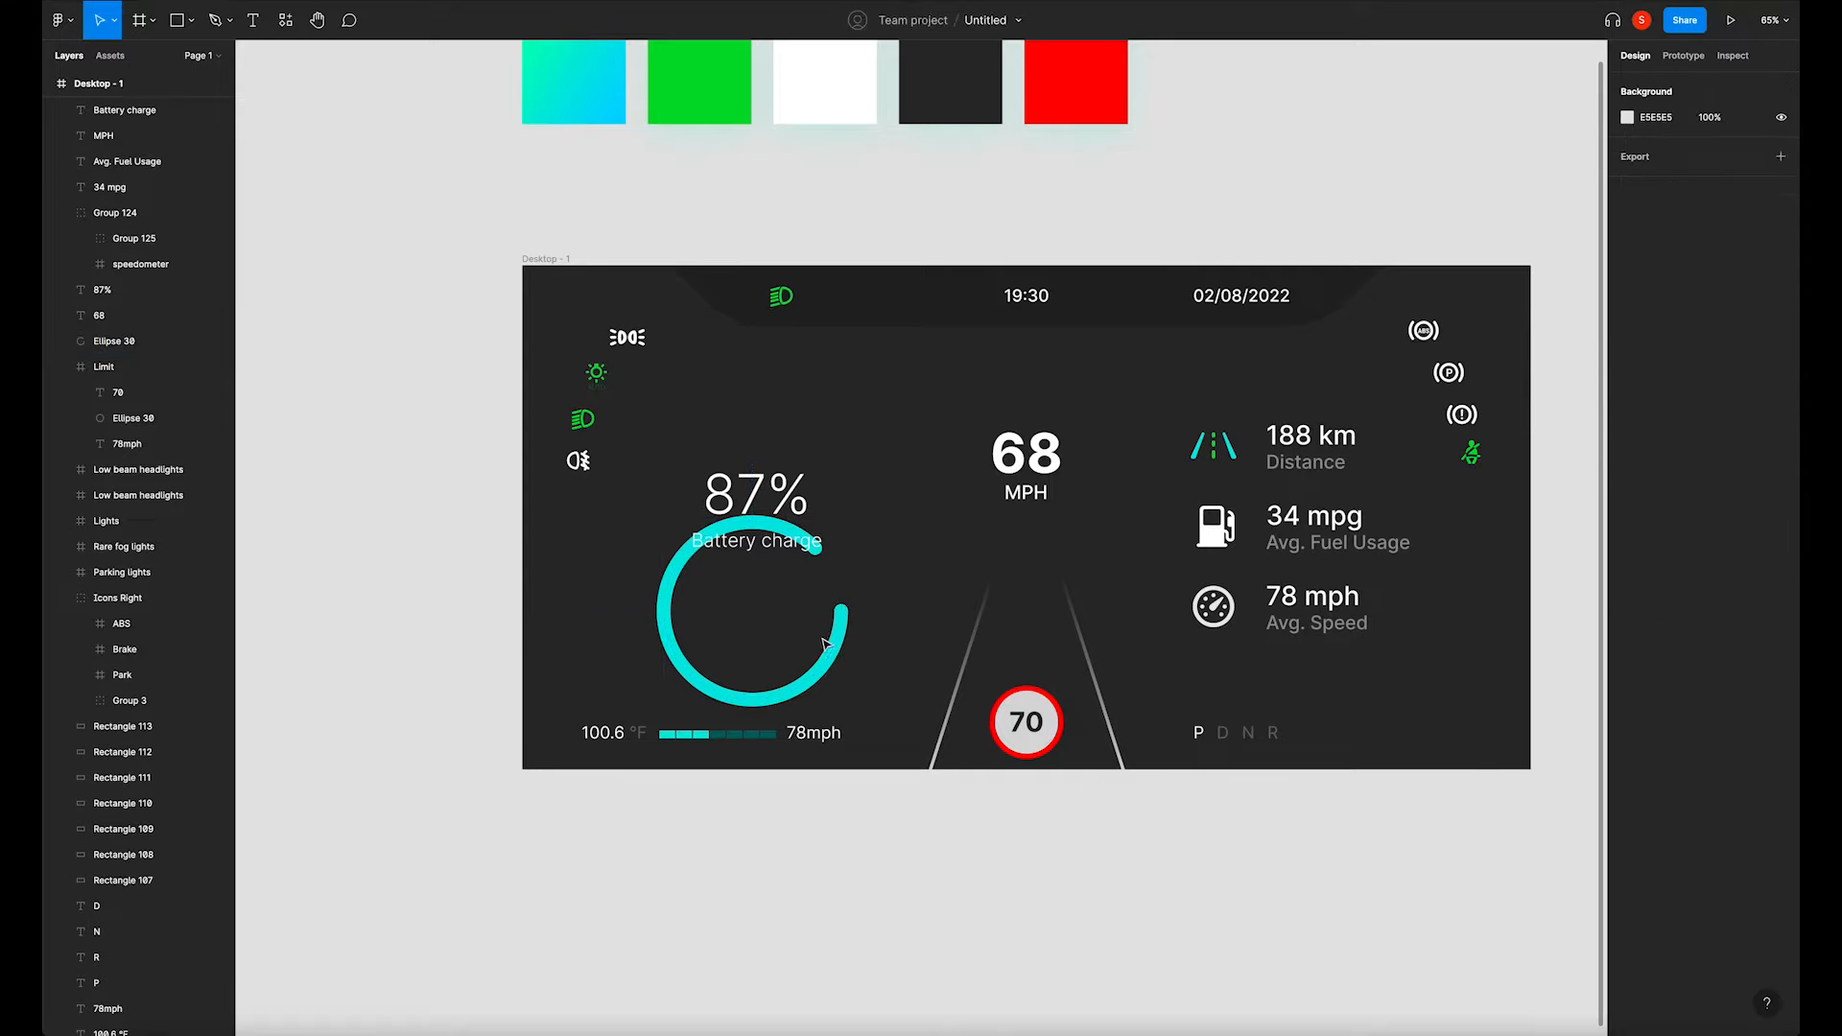
Move the ring up around the battery texts and reduce its stroke thickness to about 17.
{"action": "left_click_drag", "start_coordinate": [826, 643], "coordinate": [837, 570]}
{"action": "mouse_move", "coordinate": [1704, 499]}
{"action": "left_mouse_down"}
{"action": "mouse_move", "coordinate": [1668, 500]}
{"action": "mouse_move", "coordinate": [1696, 501]}
{"action": "left_mouse_up"}
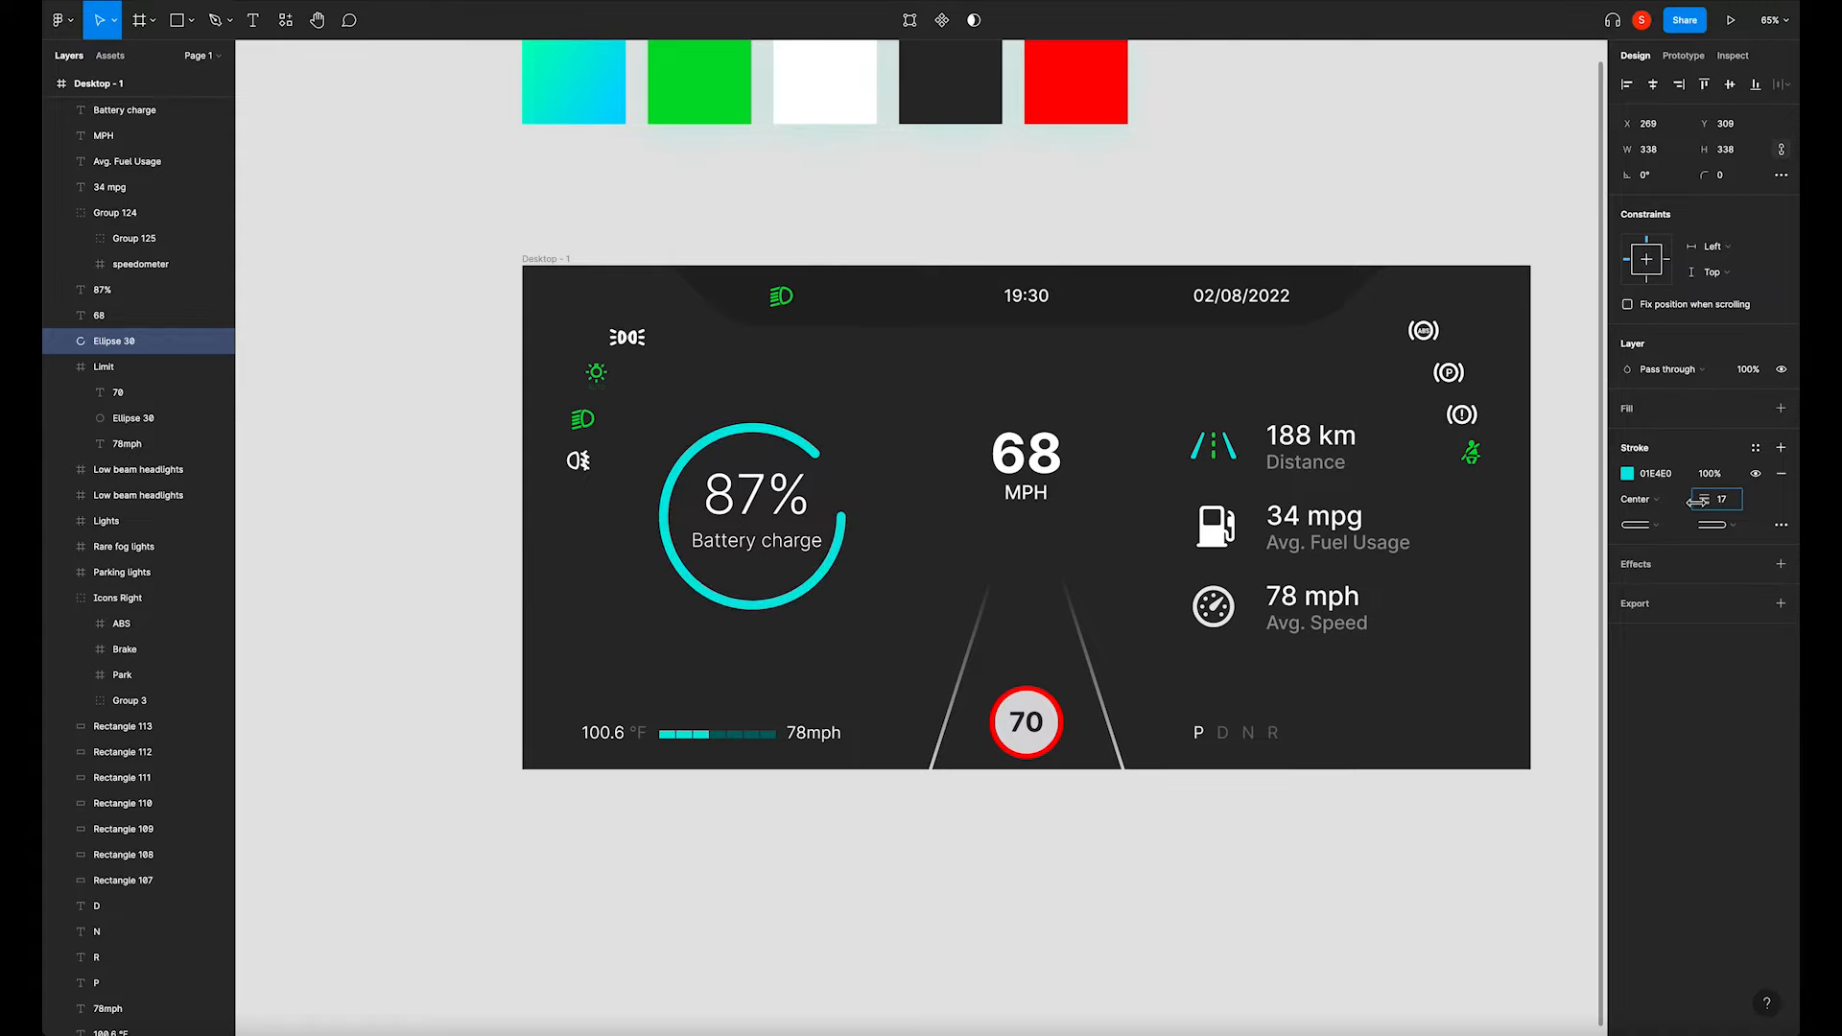
Set the font size of 87% to 88 and of Battery charge to 28.
{"action": "left_click", "coordinate": [756, 497]}
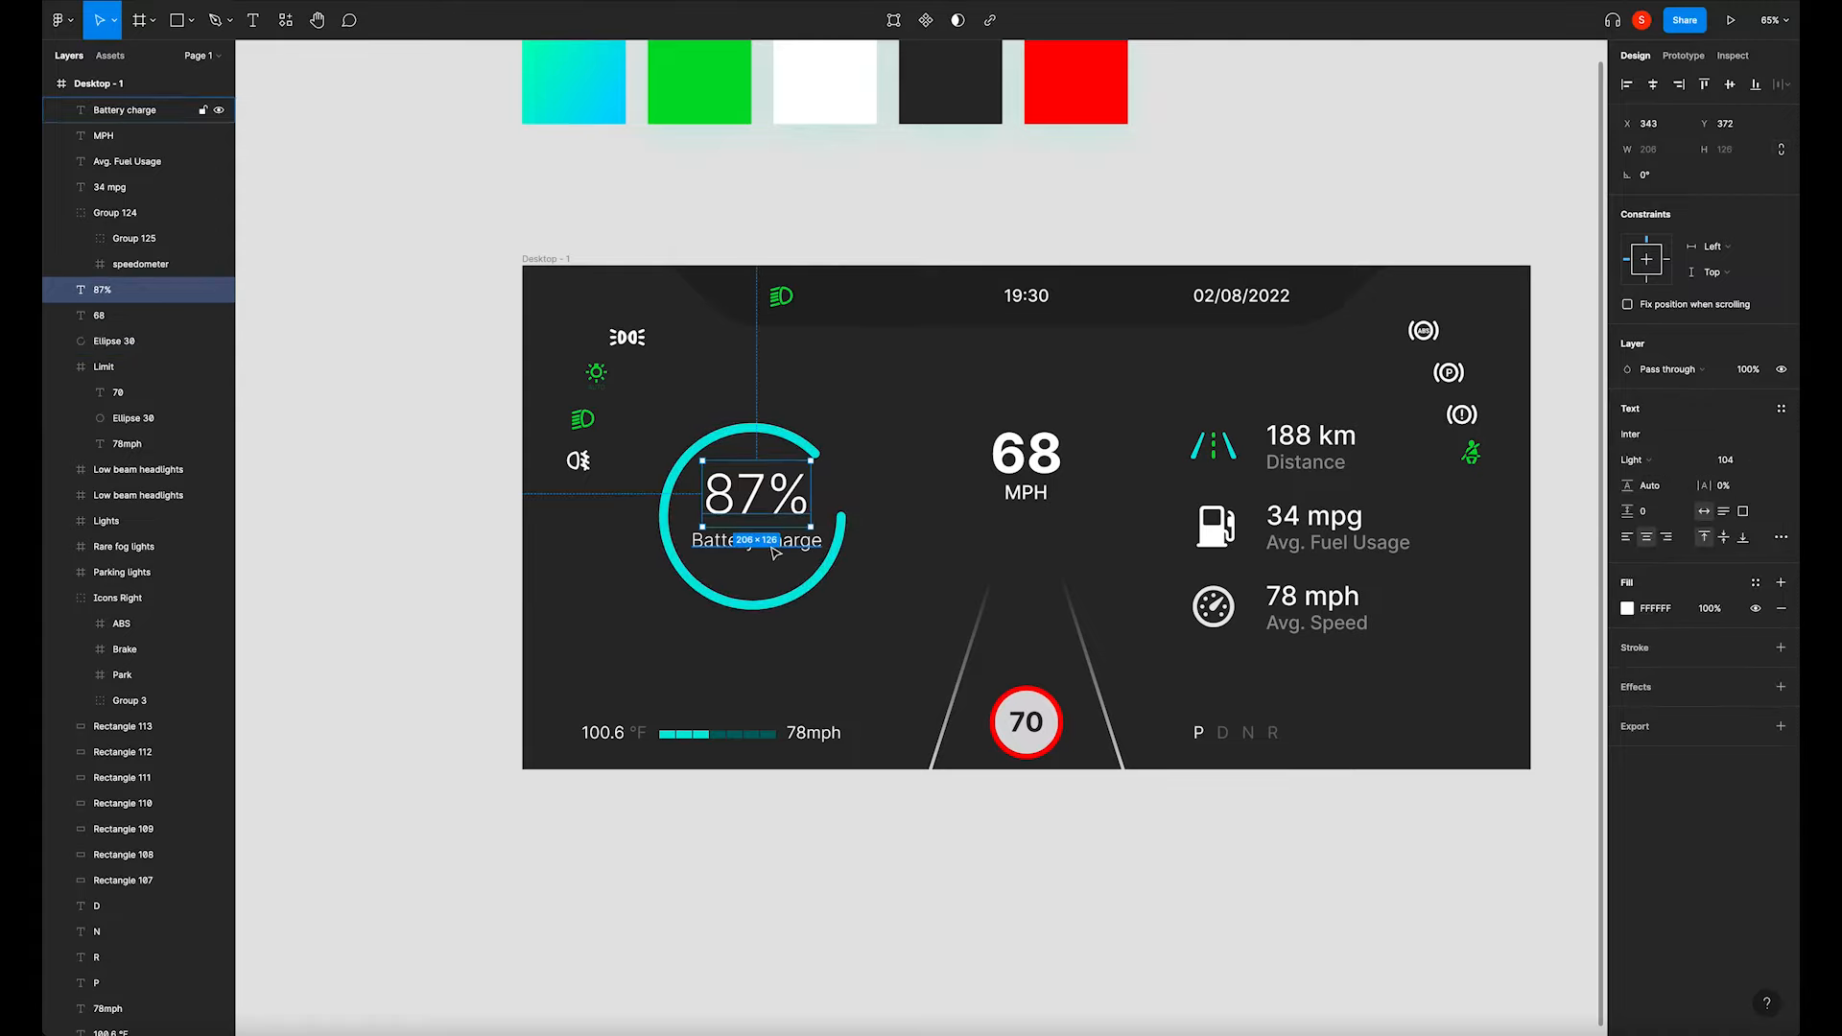
{"action": "left_click", "coordinate": [1748, 461]}
{"action": "type", "text": "8"}
{"action": "key", "text": "Return"}
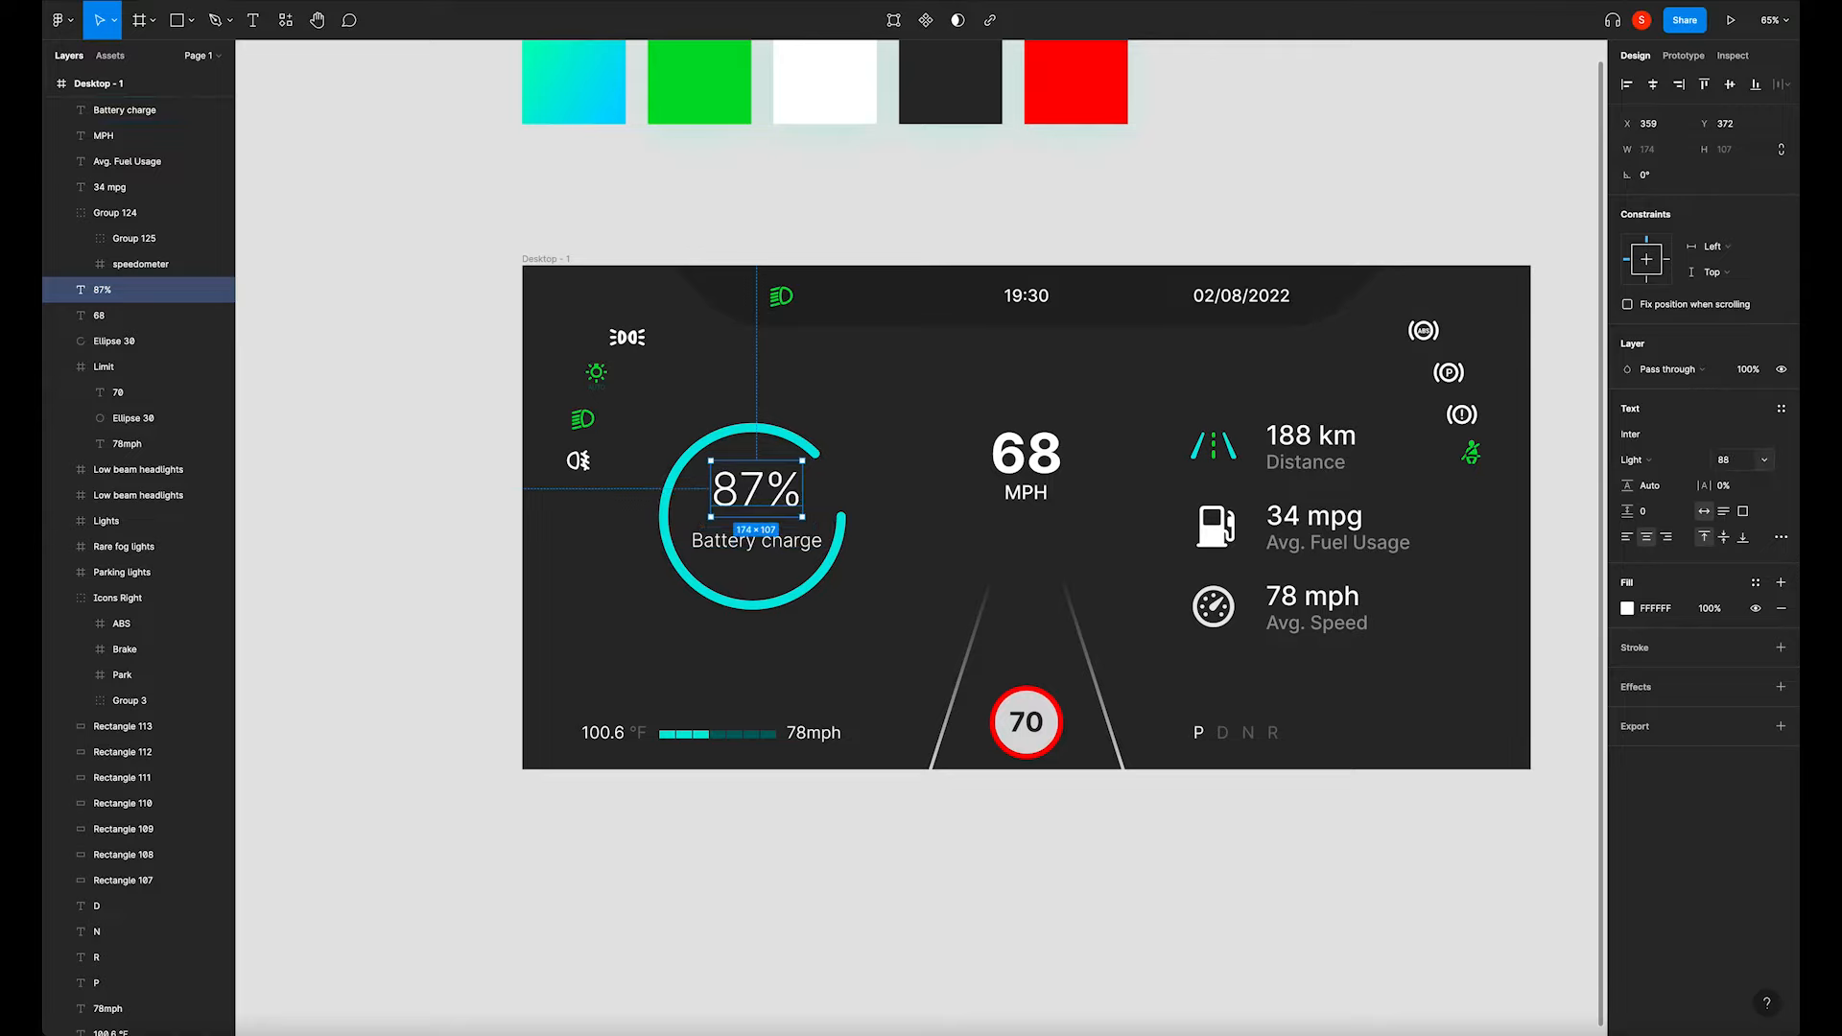
{"action": "left_click", "coordinate": [789, 547]}
{"action": "left_click", "coordinate": [1732, 463]}
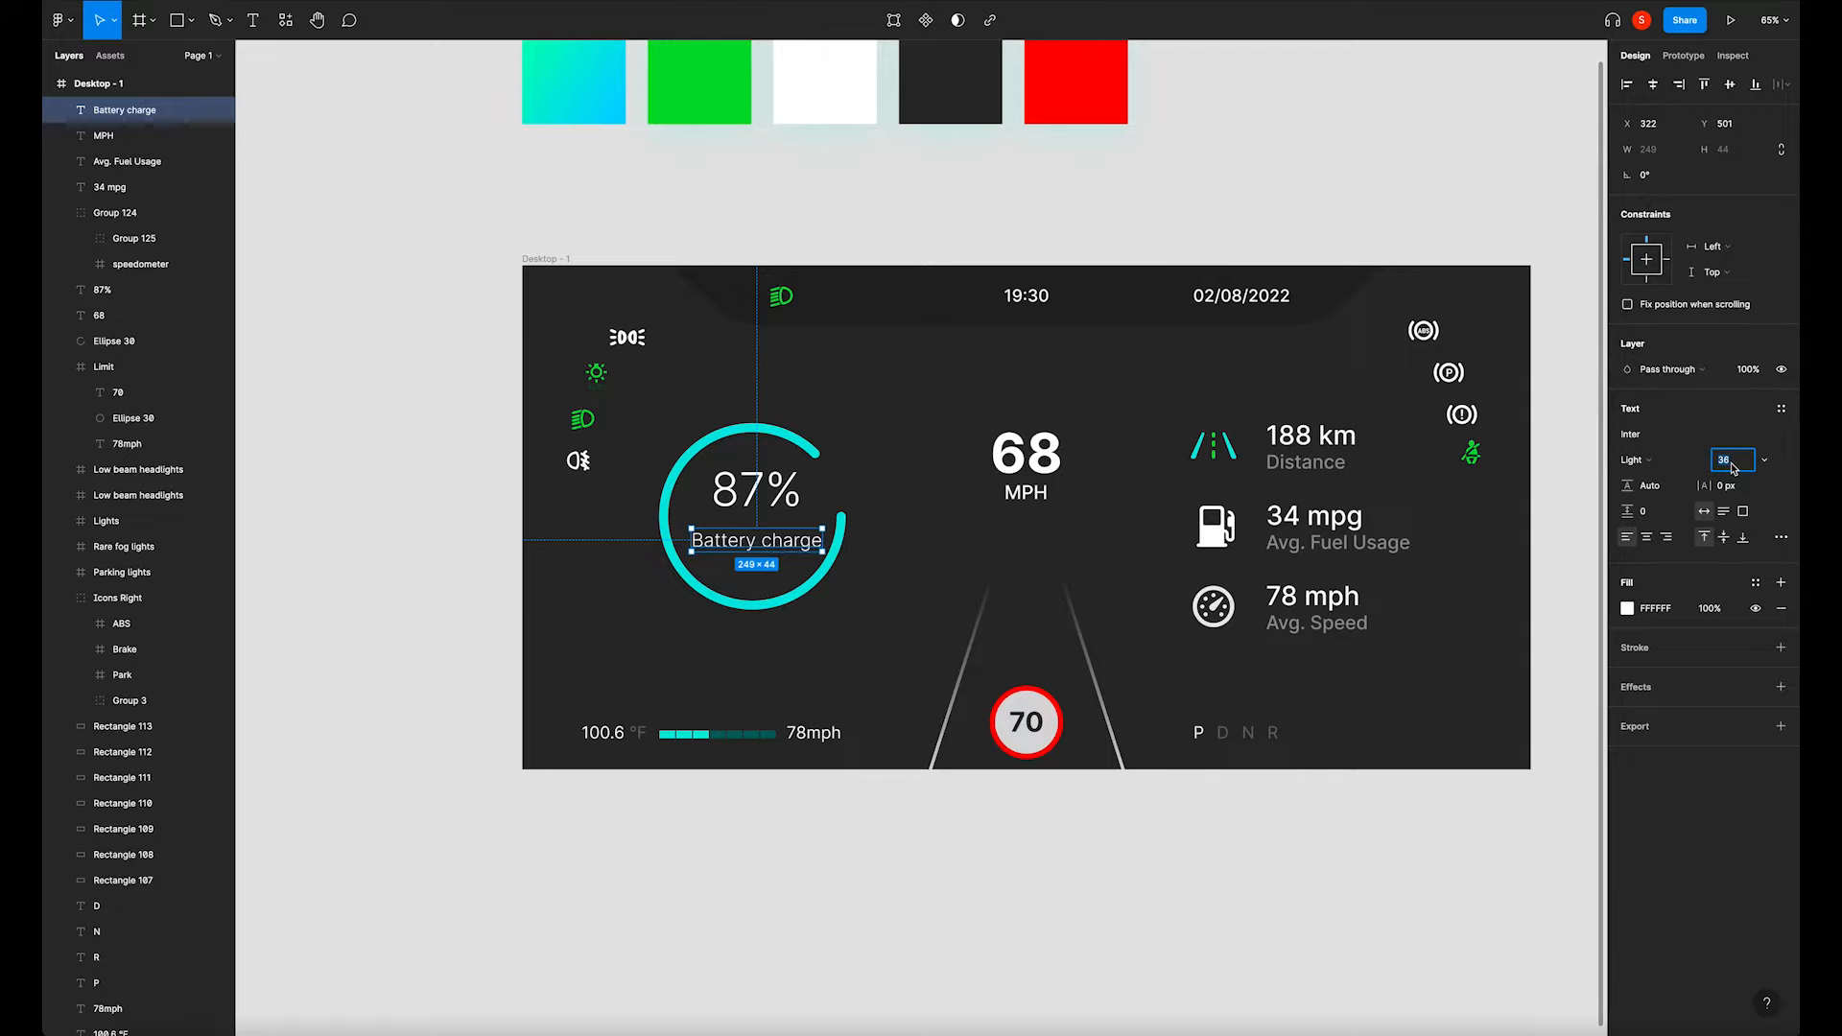
{"action": "key", "text": "Return"}
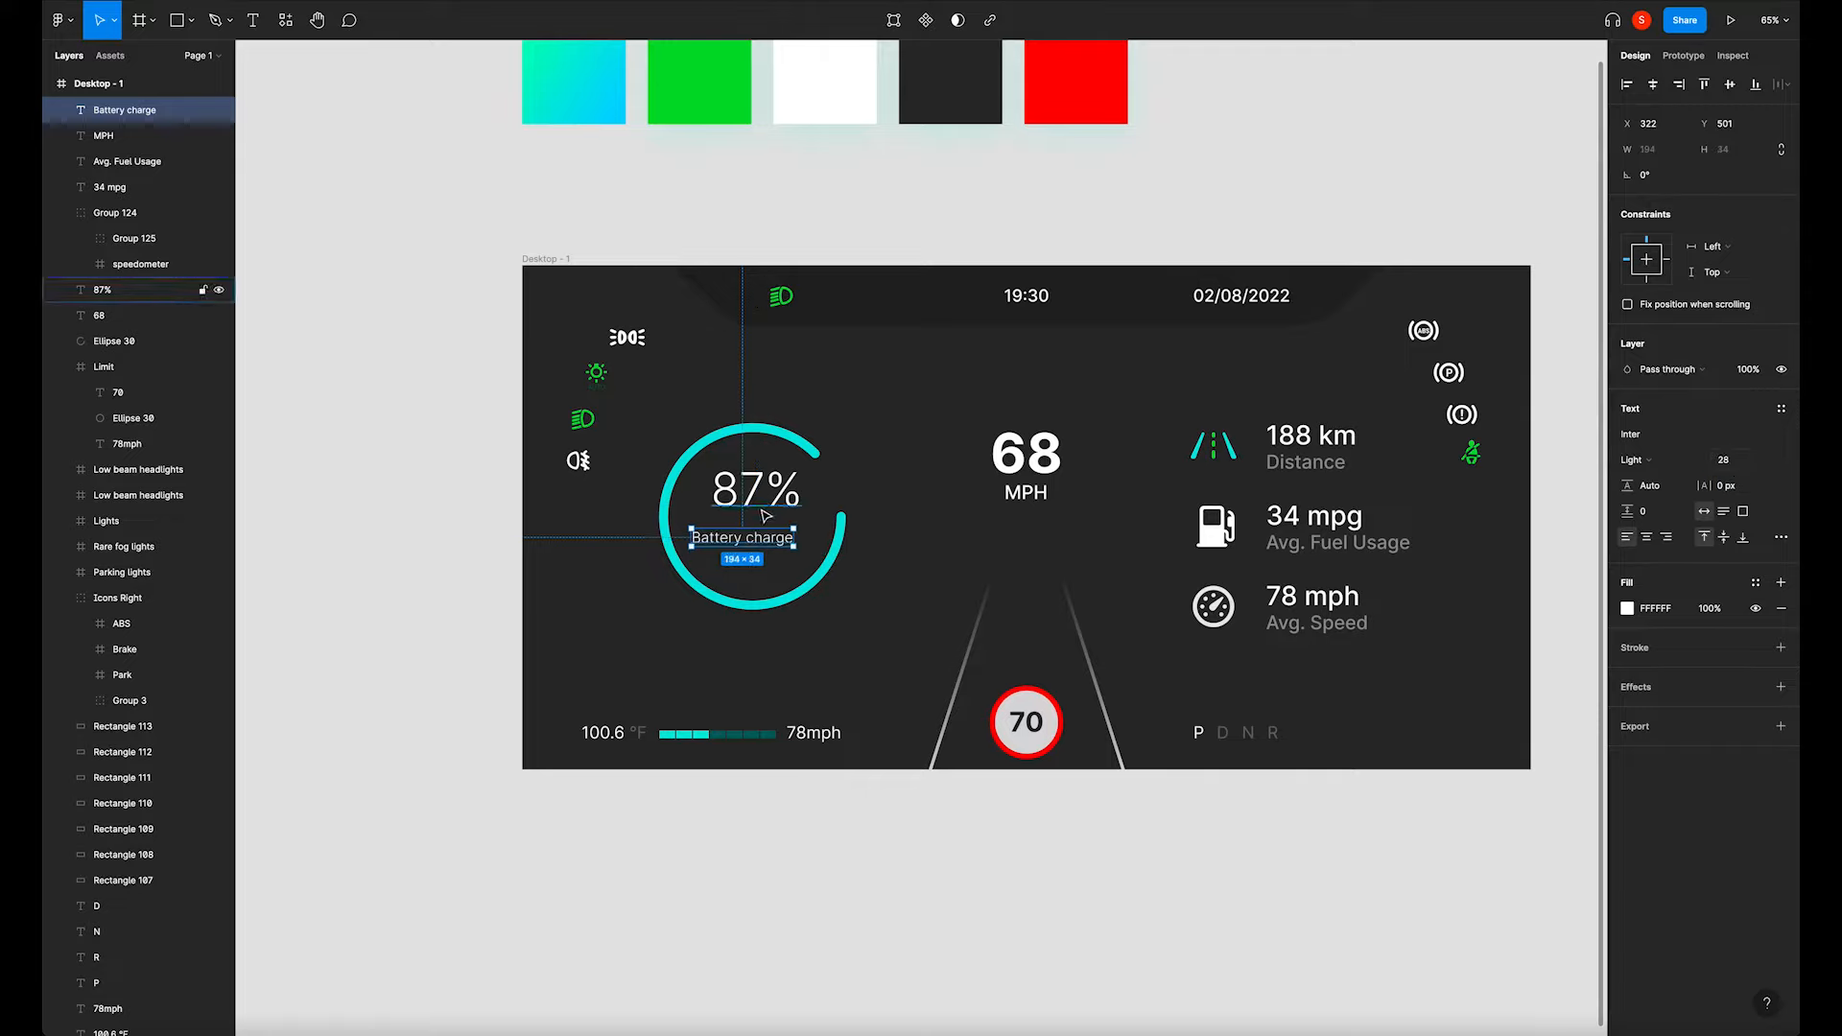
Move 87% closer to Battery charge, align both texts' horizontal centres and place them inside the ring.
{"action": "left_click", "coordinate": [757, 579]}
{"action": "left_click", "coordinate": [758, 514]}
{"action": "mouse_move", "coordinate": [758, 513]}
{"action": "left_mouse_down"}
{"action": "mouse_move", "coordinate": [748, 525]}
{"action": "mouse_move", "coordinate": [770, 523]}
{"action": "left_mouse_up"}
{"action": "left_click", "coordinate": [760, 546], "text": "shift"}
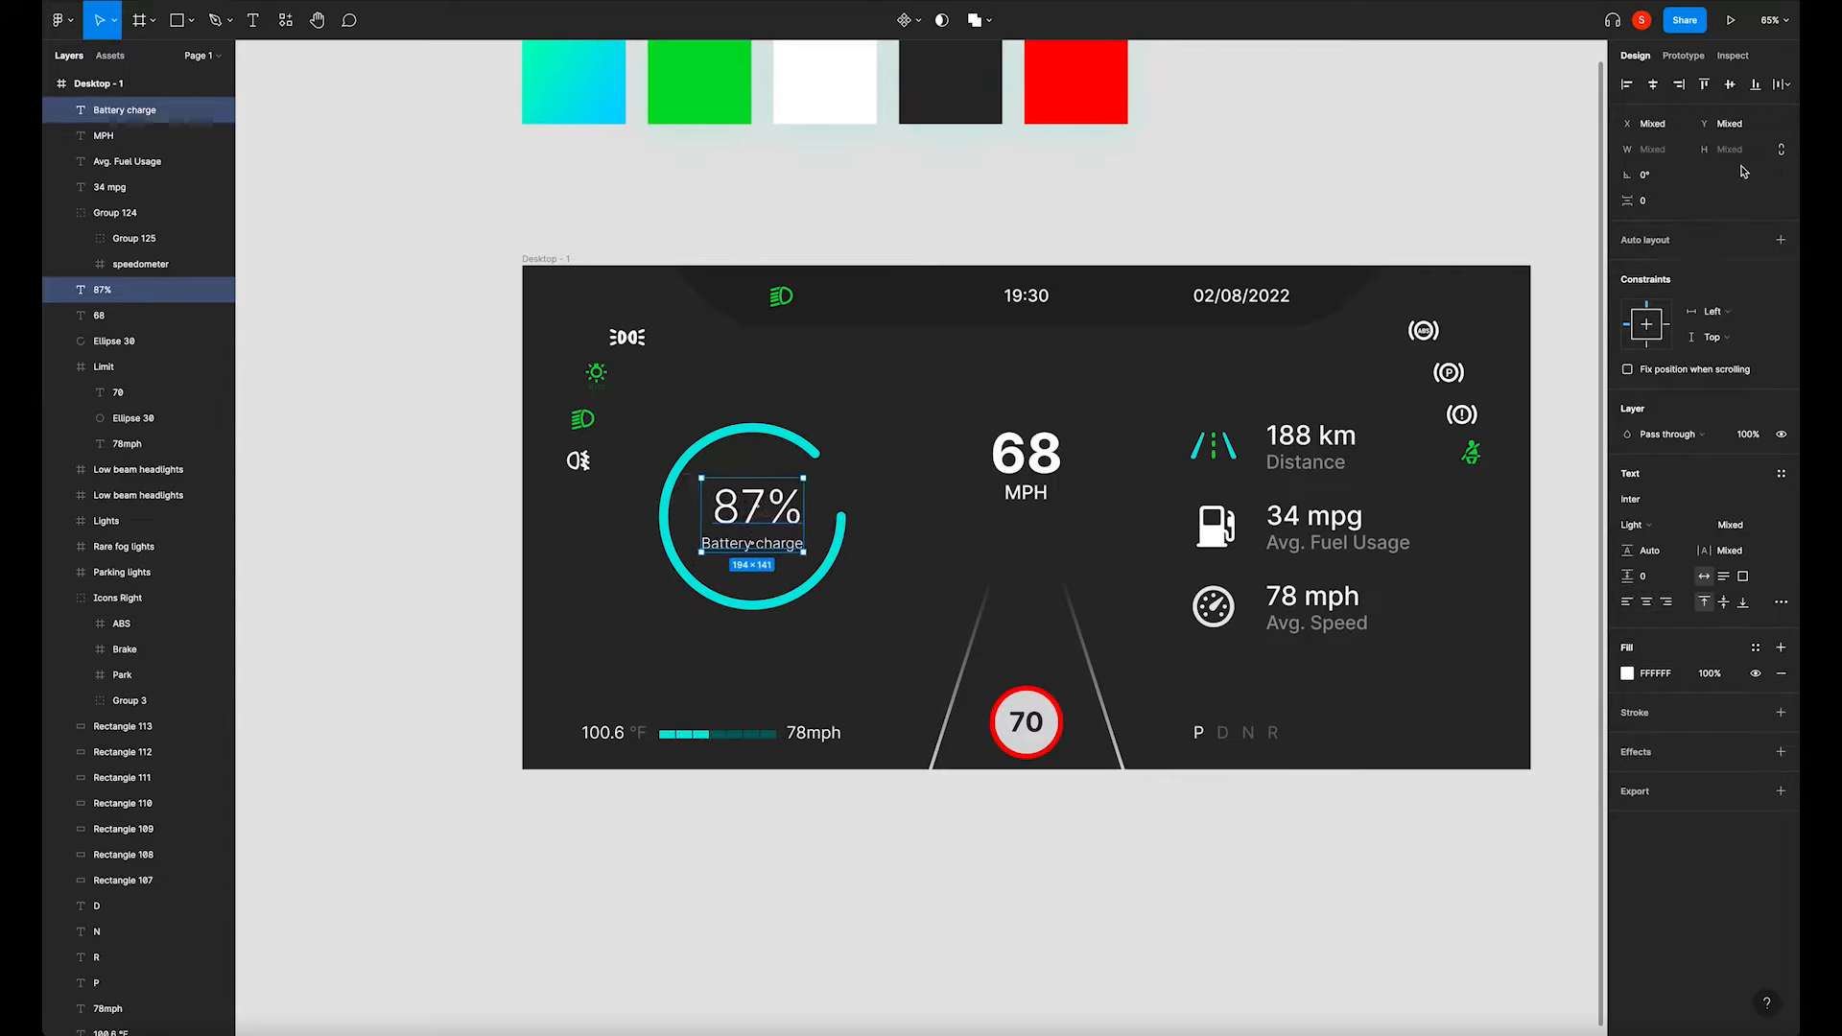
{"action": "left_click", "coordinate": [1653, 85]}
{"action": "left_click_drag", "start_coordinate": [759, 516], "coordinate": [763, 518]}
{"action": "left_click", "coordinate": [749, 641]}
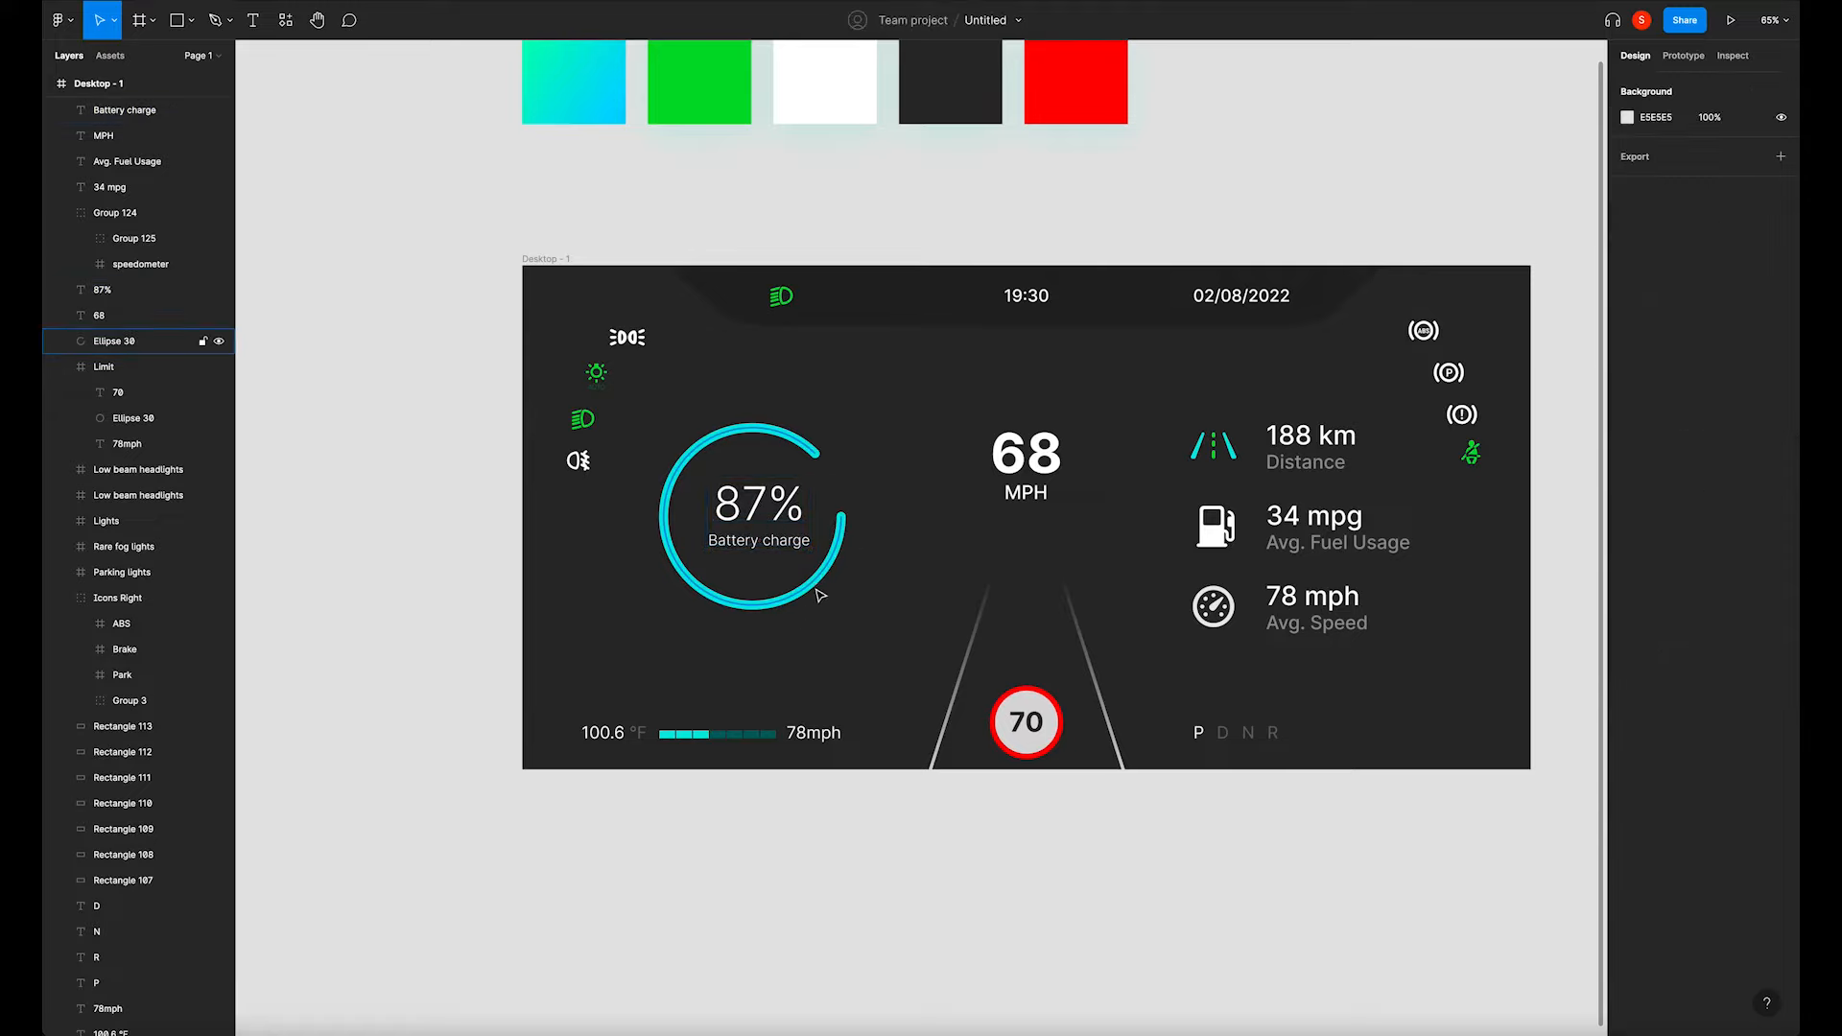
Adjust the positions of the two battery texts and the ring so they are centred on each other.
{"action": "left_click", "coordinate": [758, 506]}
{"action": "left_click", "coordinate": [760, 543], "text": "shift"}
{"action": "left_click_drag", "start_coordinate": [788, 513], "coordinate": [788, 518]}
{"action": "left_click_drag", "start_coordinate": [702, 636], "coordinate": [856, 443]}
{"action": "left_click_drag", "start_coordinate": [776, 512], "coordinate": [784, 519]}
{"action": "left_click", "coordinate": [411, 599]}
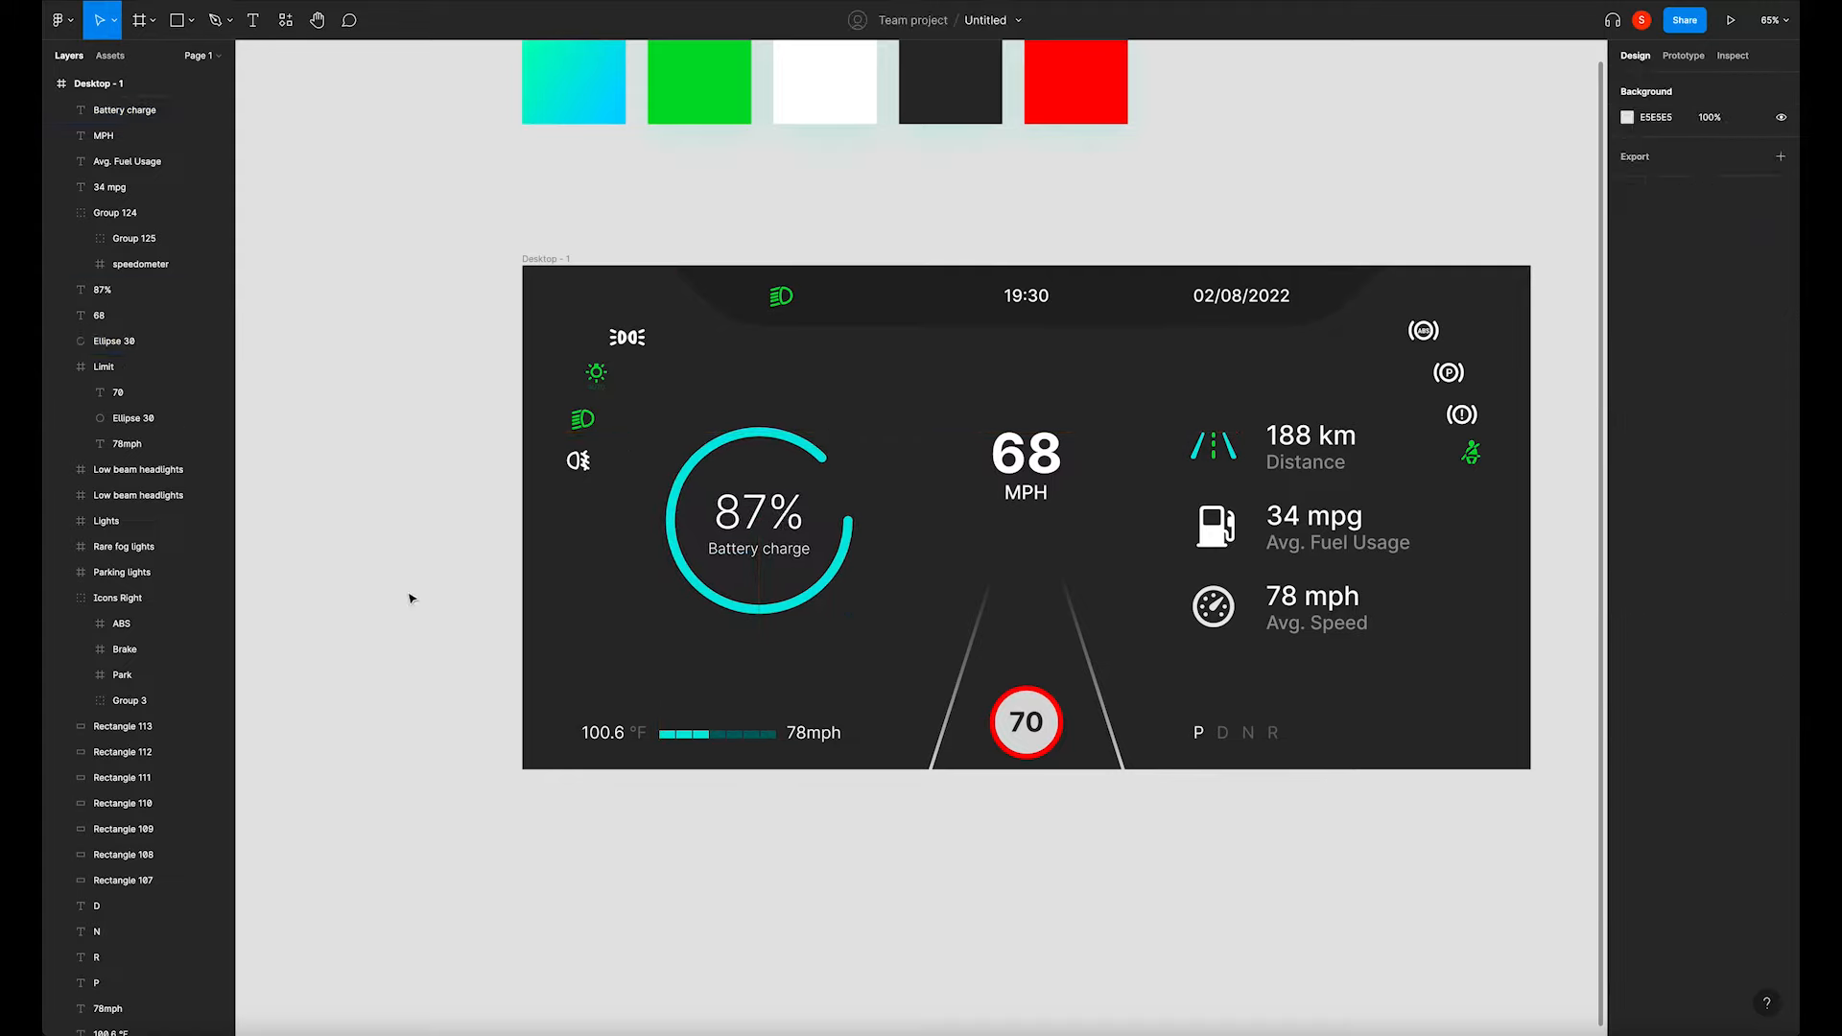
Set the AUTO label beneath the green lights icon to the Extra Light font weight.
{"action": "scroll", "coordinate": [903, 615], "scroll_direction": "down", "scroll_amount": 1}
{"action": "left_click_drag", "start_coordinate": [903, 615], "coordinate": [761, 615]}
{"action": "scroll", "coordinate": [761, 615], "scroll_direction": "down", "scroll_amount": 1}
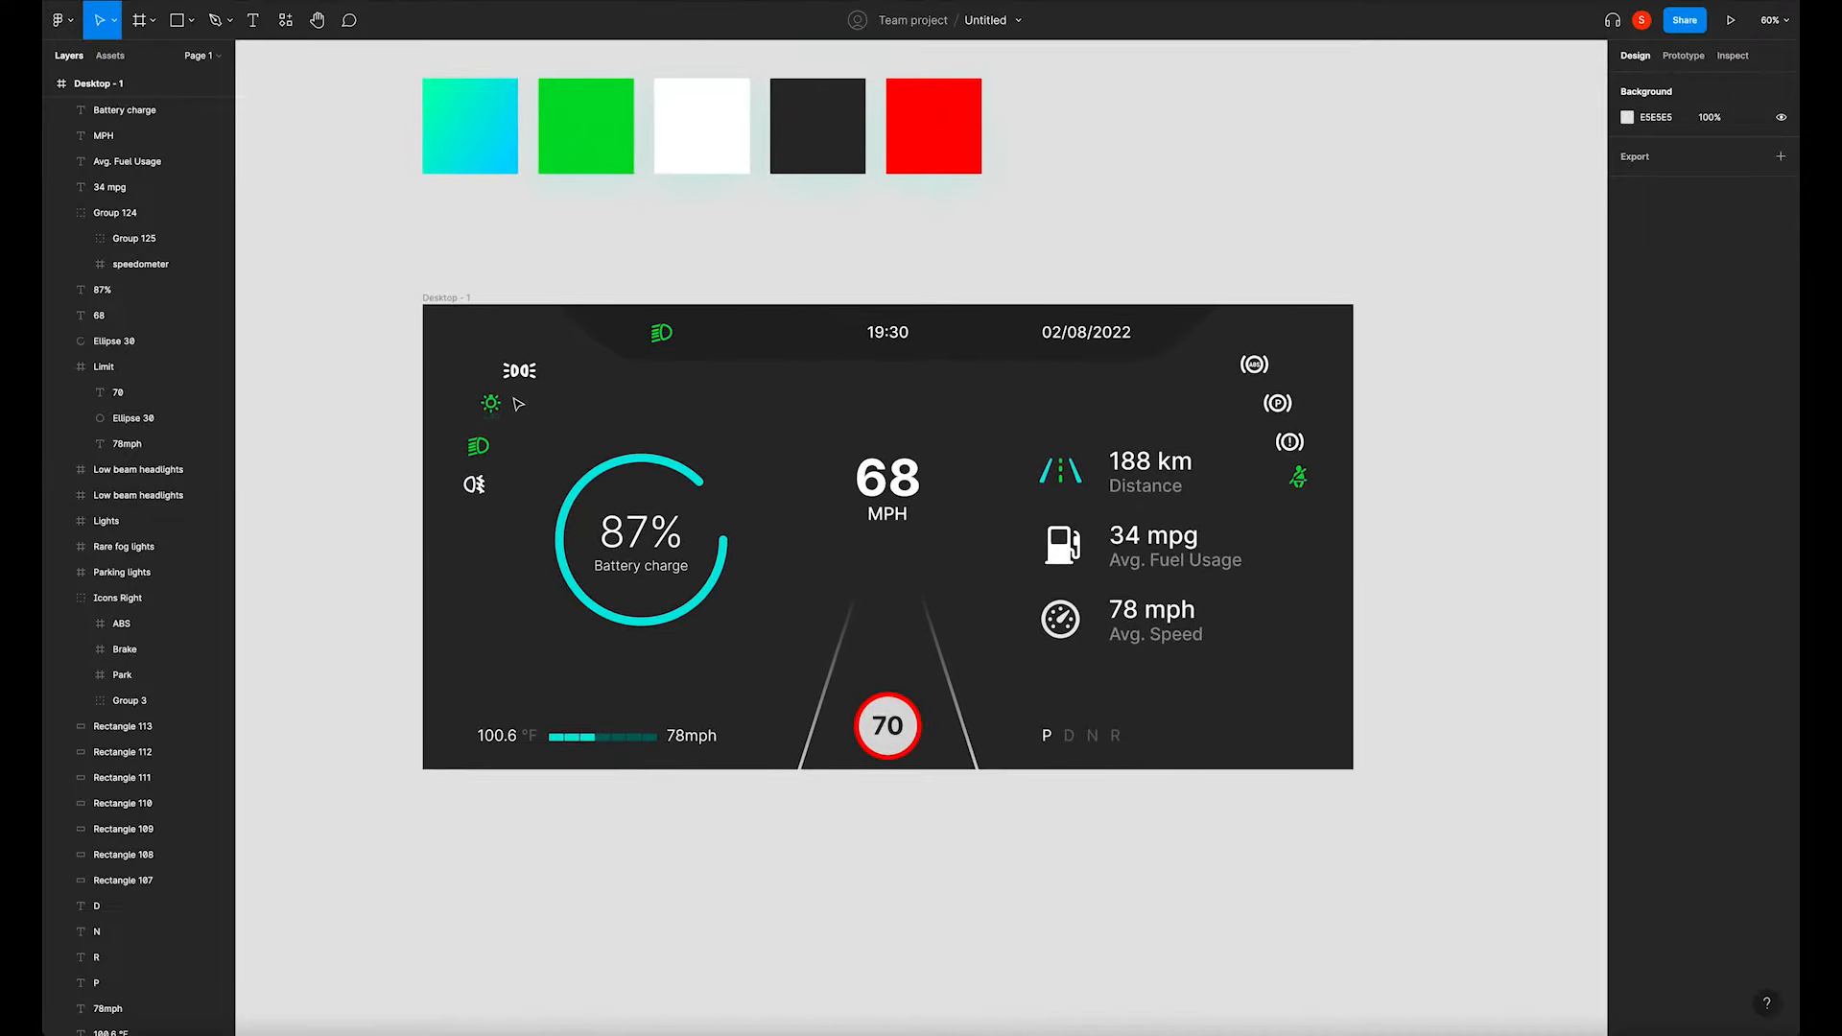
{"action": "scroll", "coordinate": [492, 423], "scroll_direction": "up", "scroll_amount": 2}
{"action": "double_click", "coordinate": [492, 423]}
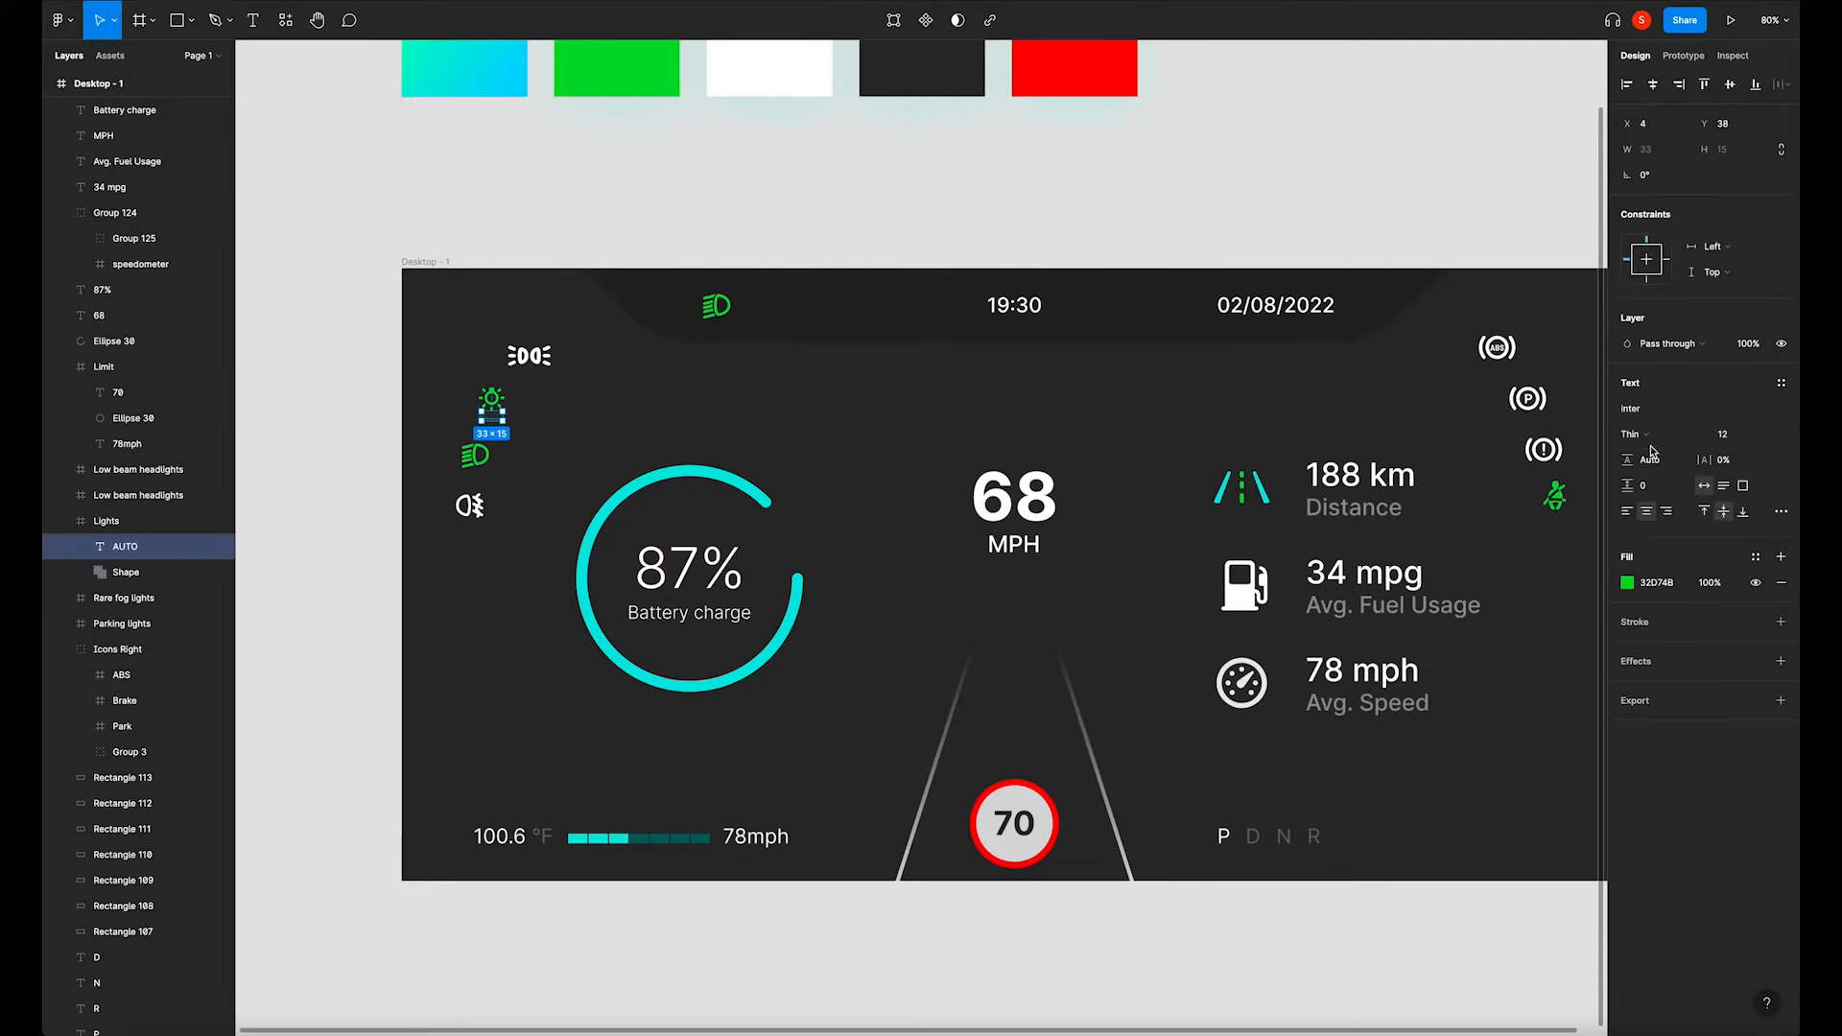
{"action": "left_click", "coordinate": [1652, 435]}
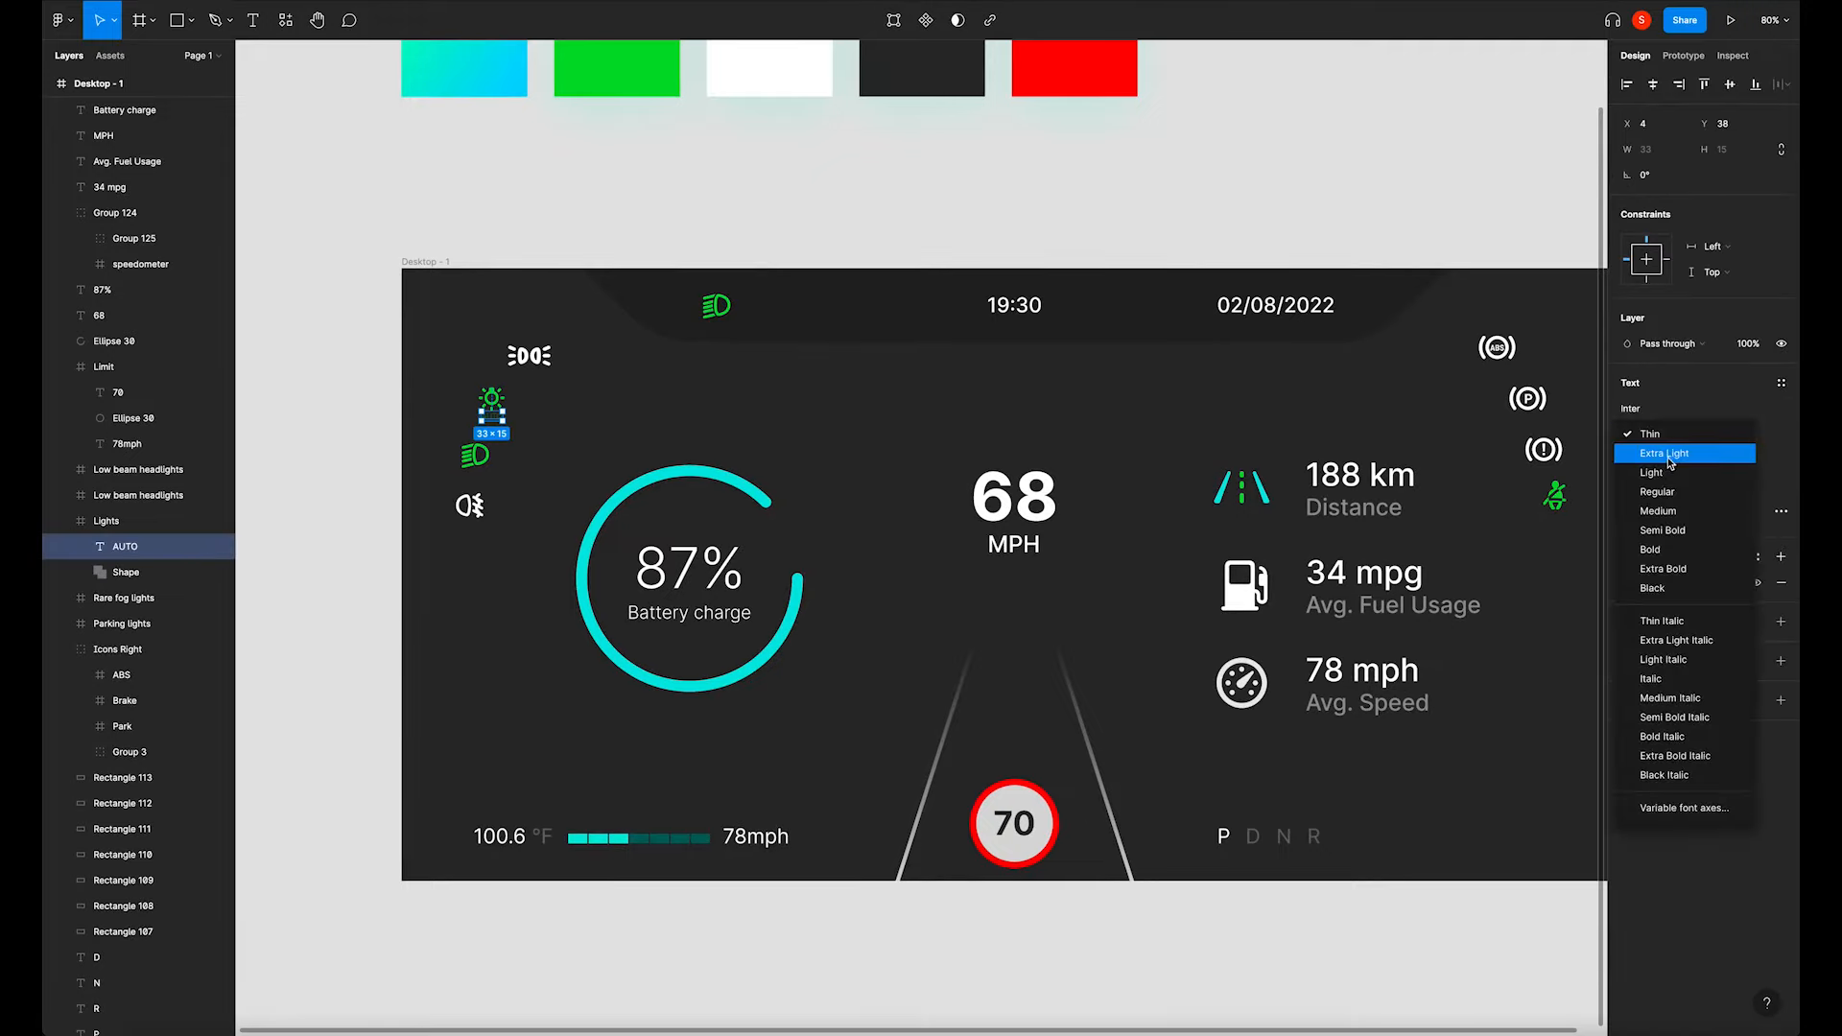
{"action": "left_click", "coordinate": [1670, 453]}
{"action": "left_click", "coordinate": [597, 422]}
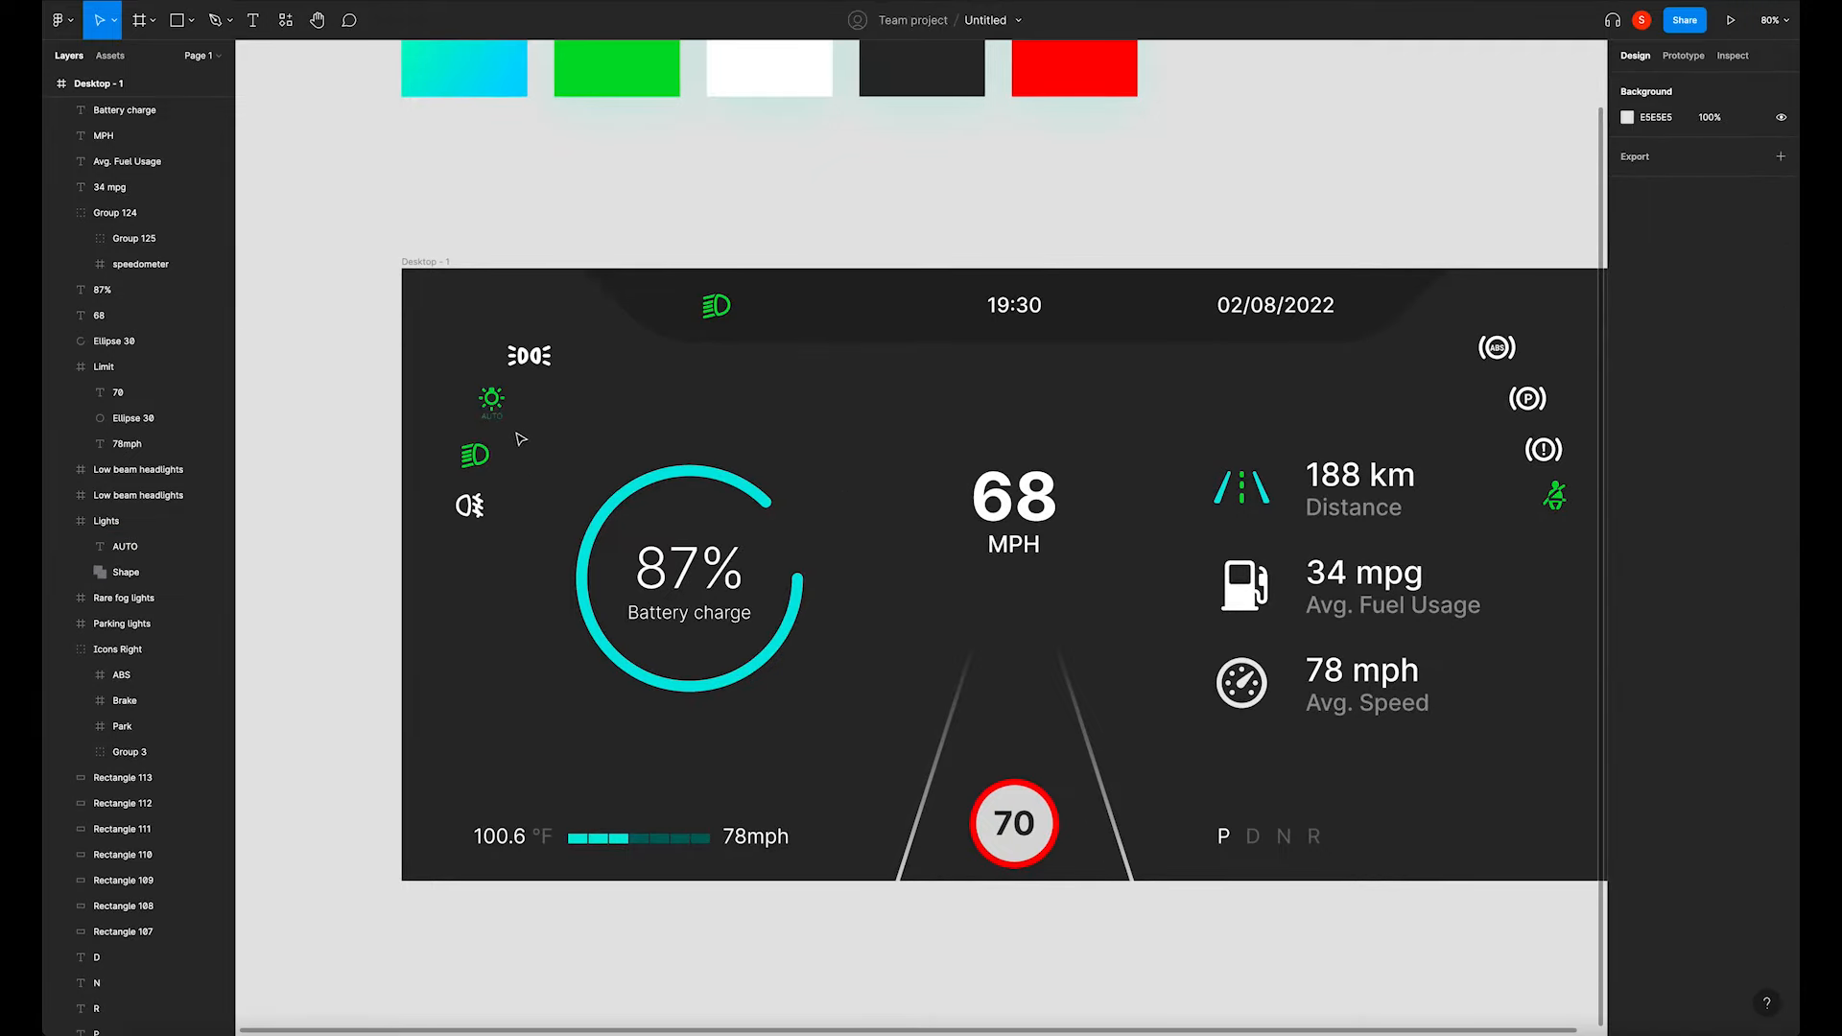
Recolour the rear fog lights icon from white to a pale yellow.
{"action": "scroll", "coordinate": [451, 513], "scroll_direction": "down", "scroll_amount": 3}
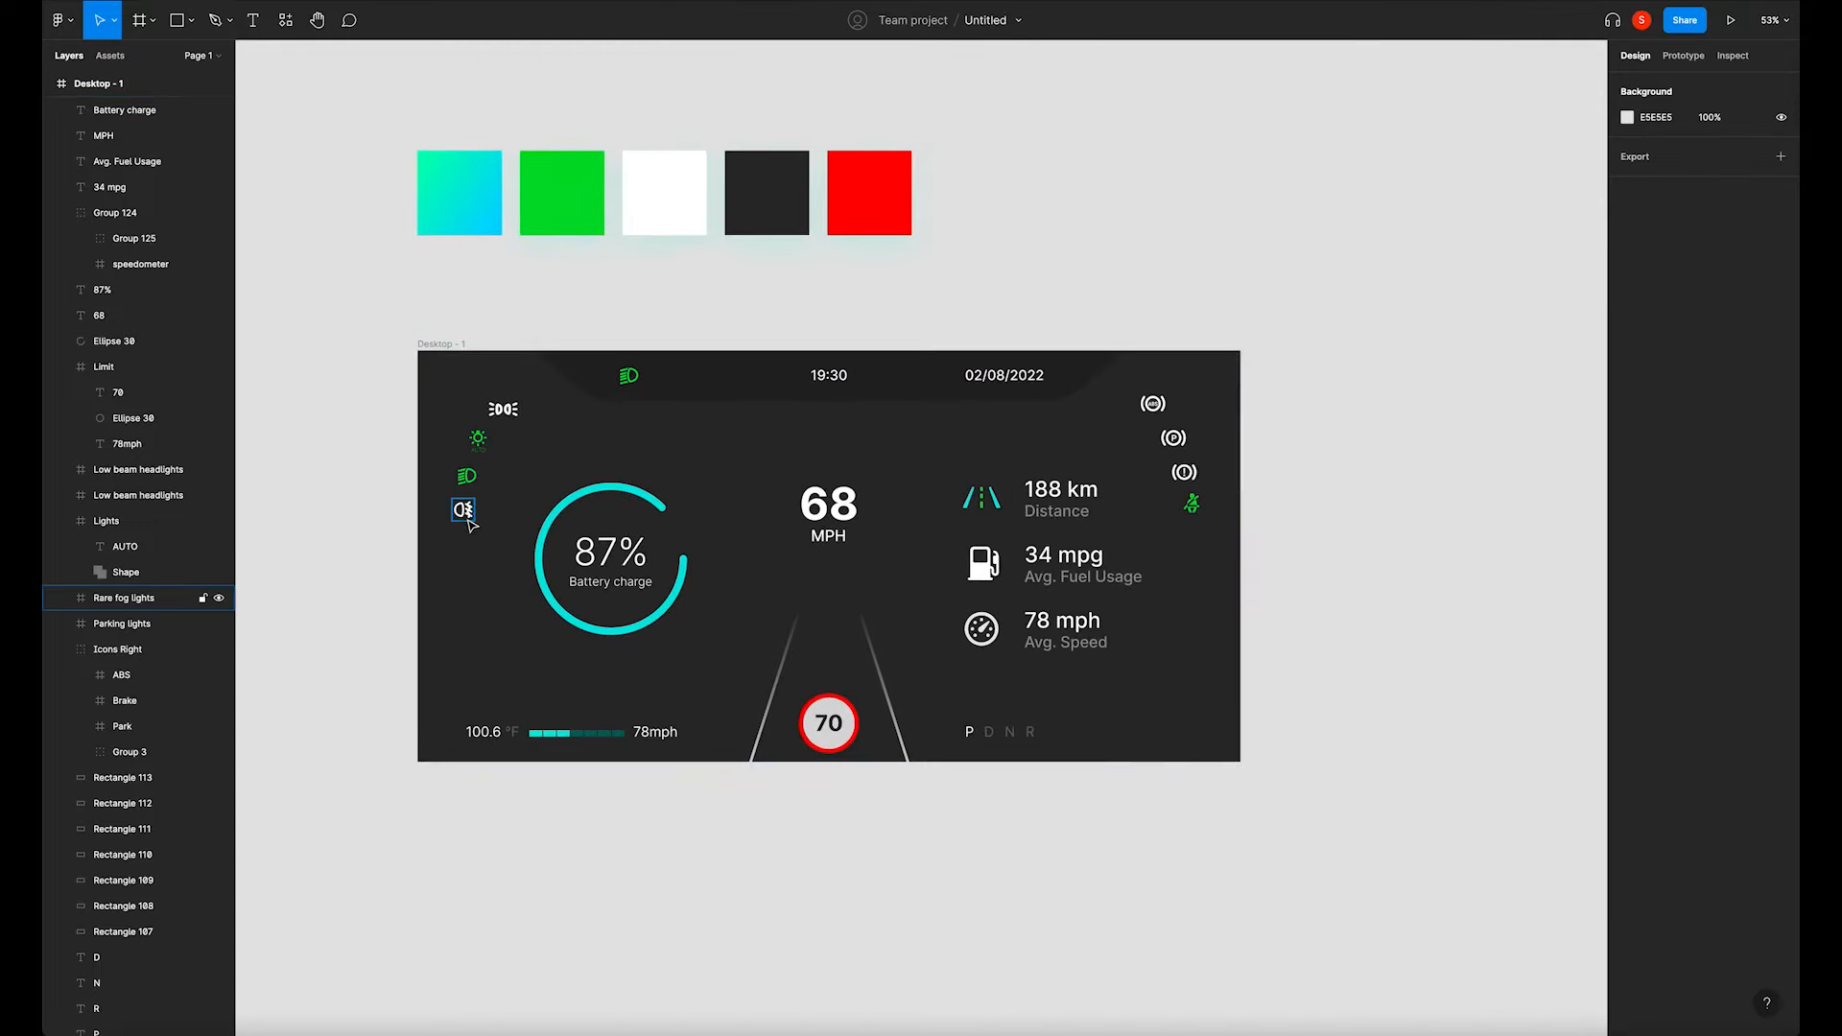
{"action": "left_click", "coordinate": [467, 515]}
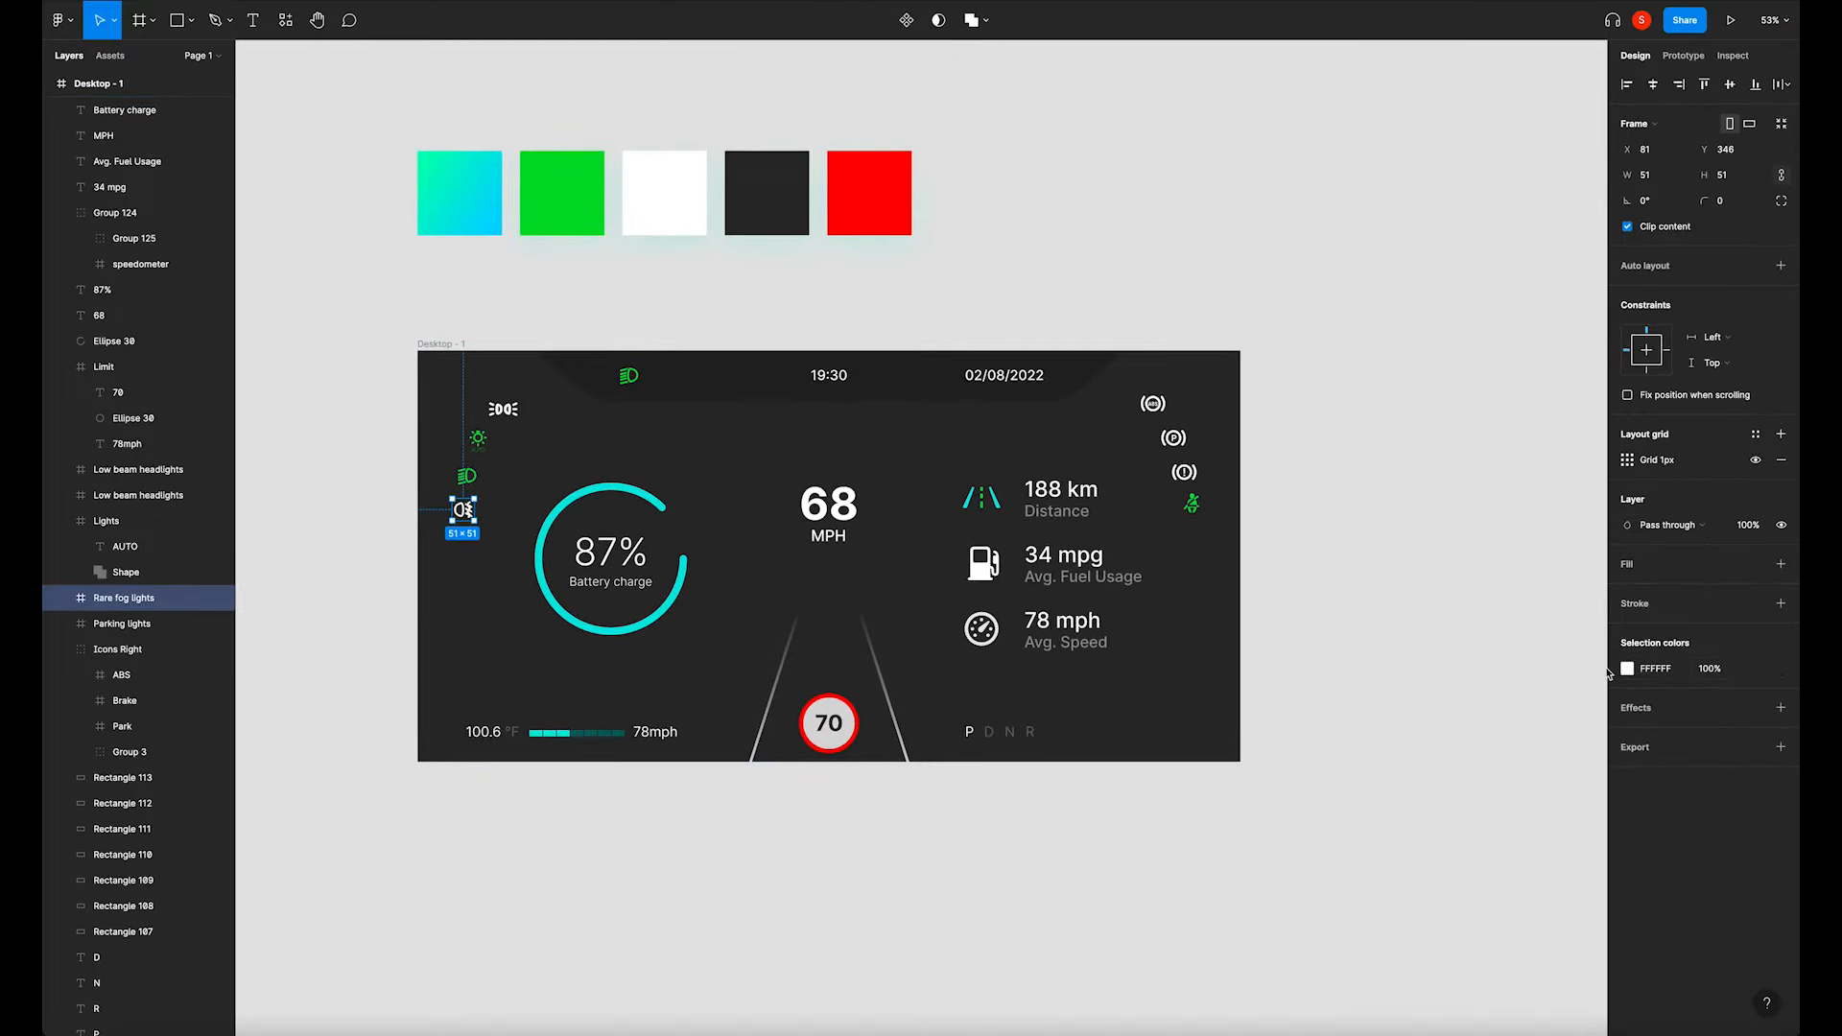
{"action": "left_click", "coordinate": [1627, 669]}
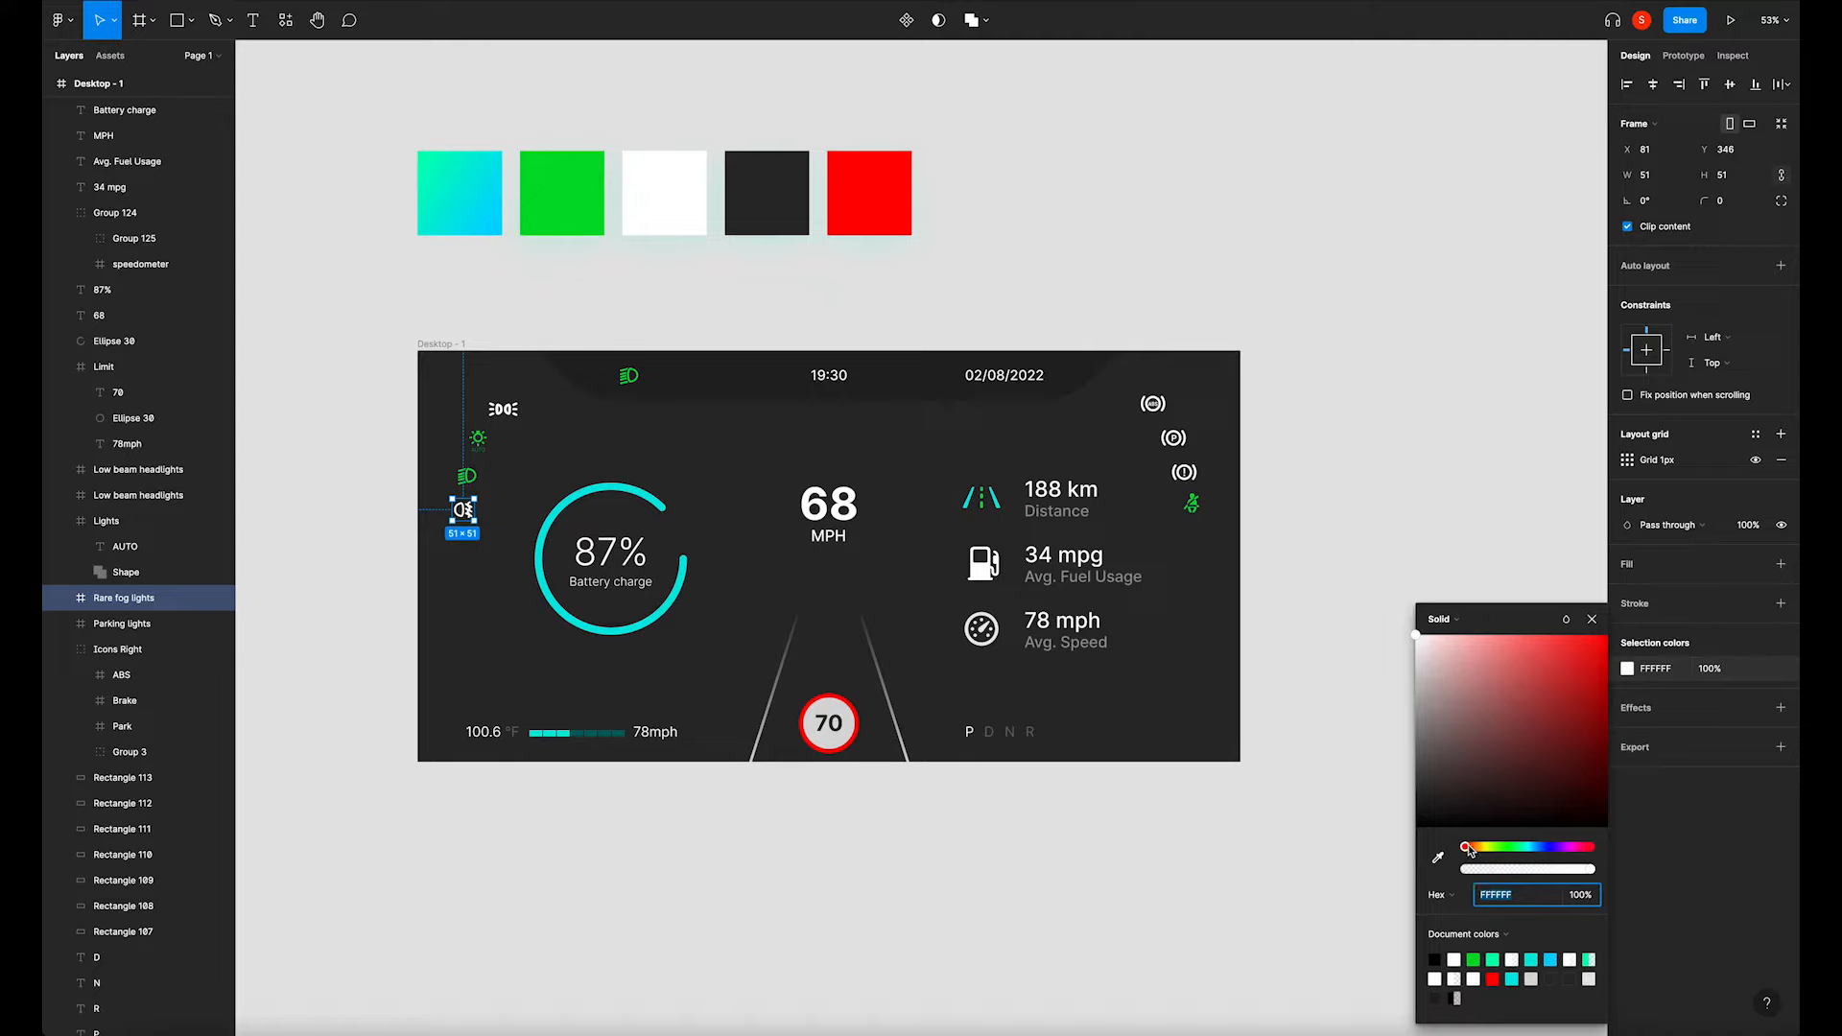
{"action": "mouse_move", "coordinate": [1468, 850]}
{"action": "left_mouse_down"}
{"action": "mouse_move", "coordinate": [1501, 850]}
{"action": "mouse_move", "coordinate": [1484, 851]}
{"action": "left_mouse_up"}
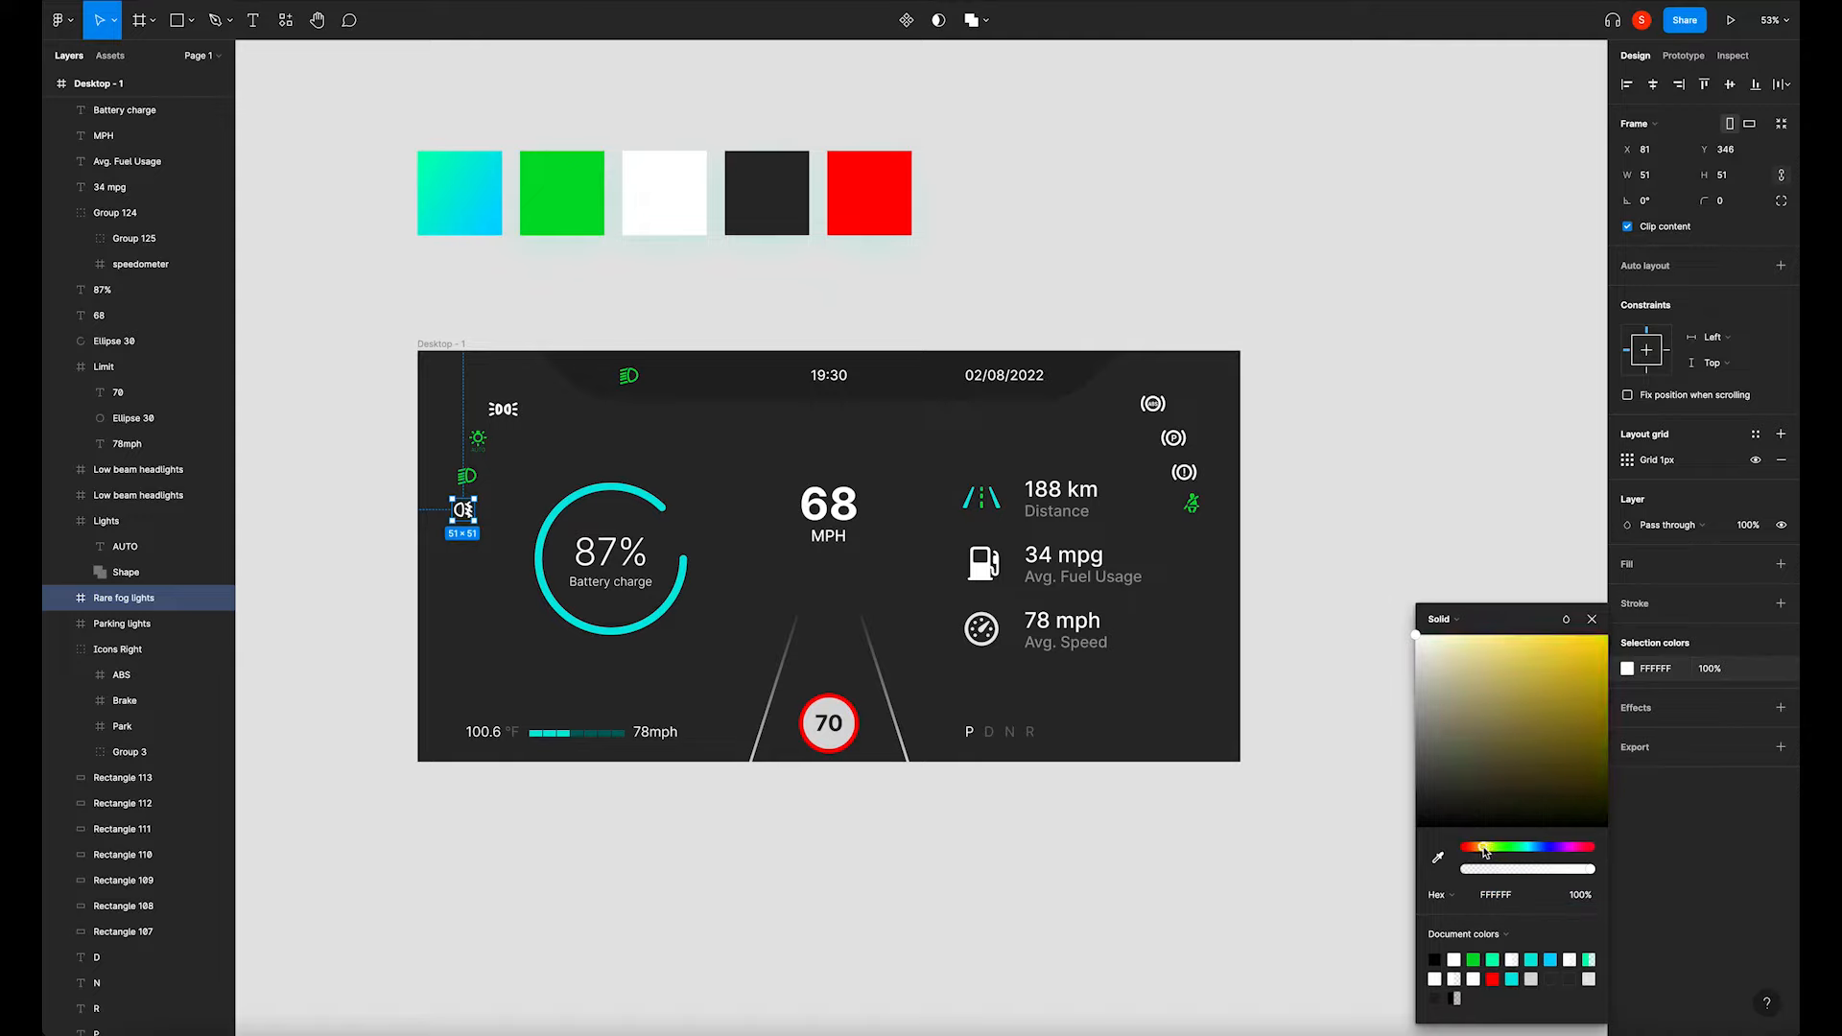
{"action": "left_click_drag", "start_coordinate": [1453, 637], "coordinate": [1458, 626]}
{"action": "left_click", "coordinate": [1185, 476]}
{"action": "left_click", "coordinate": [1186, 476]}
{"action": "left_click", "coordinate": [1345, 523]}
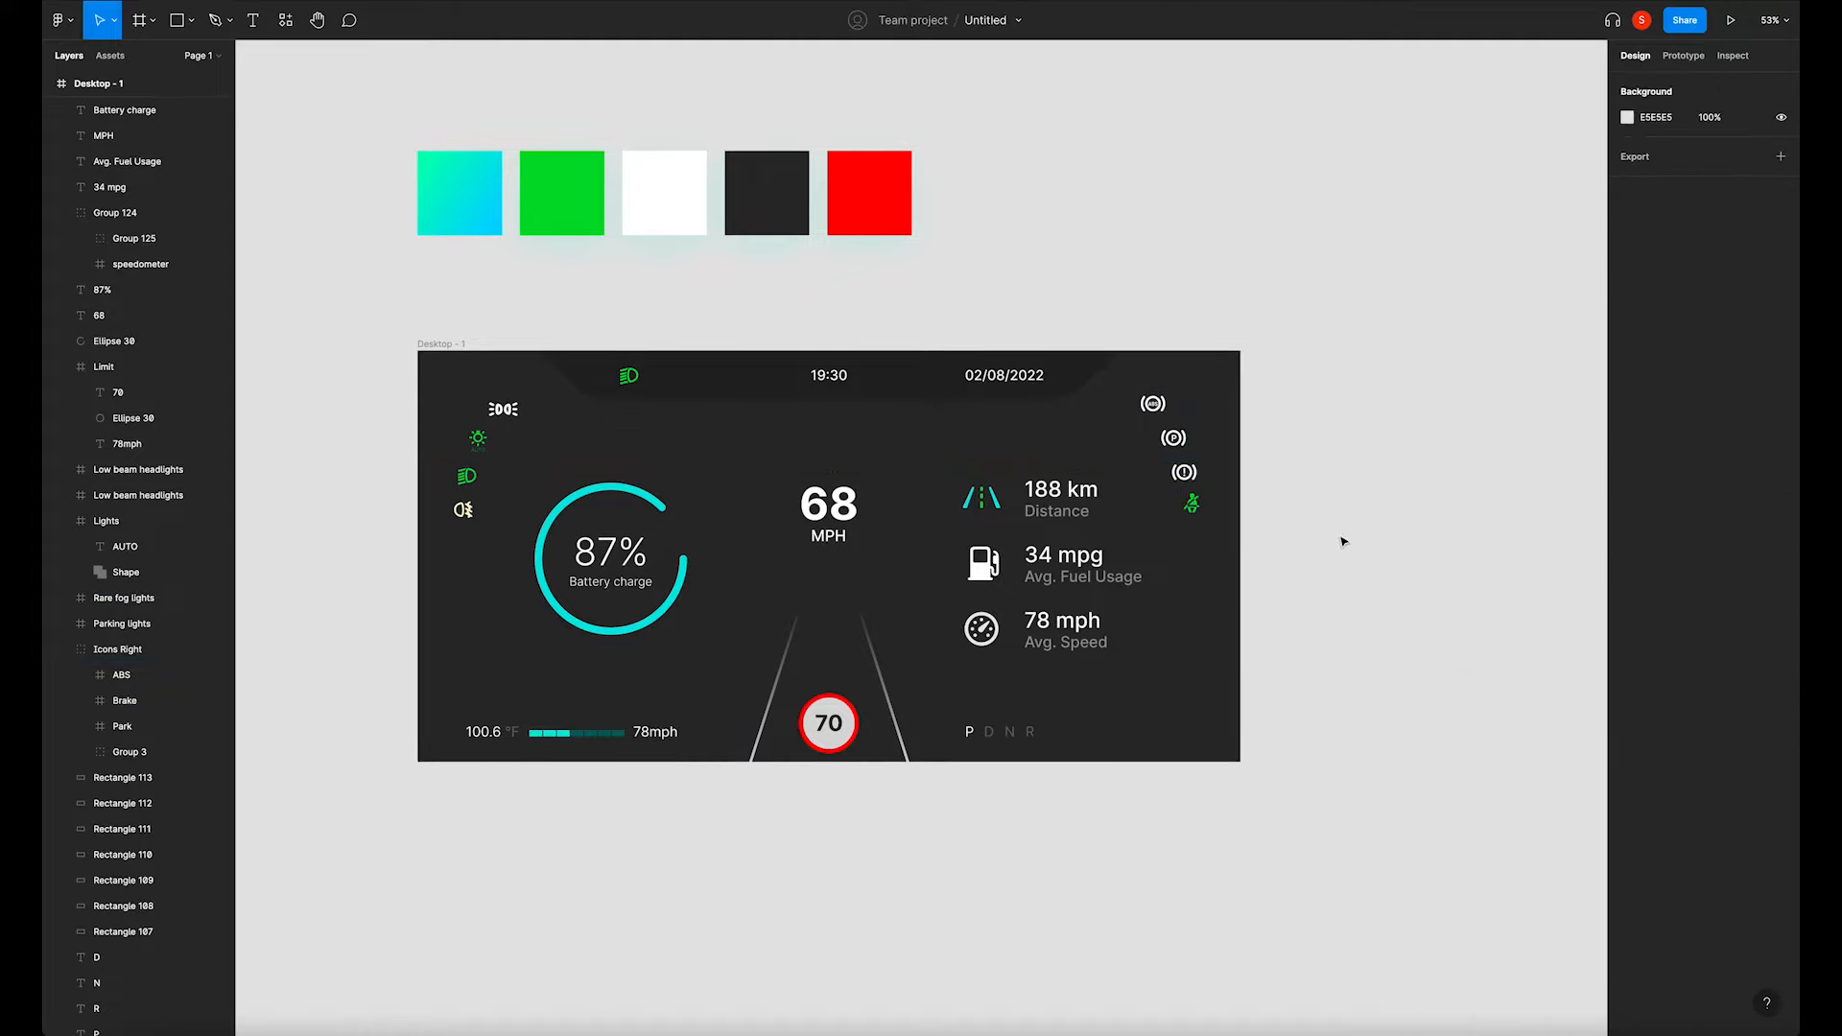
Scale the 68 and MPH texts up together to about 178 × 206.
{"action": "left_click", "coordinate": [834, 722]}
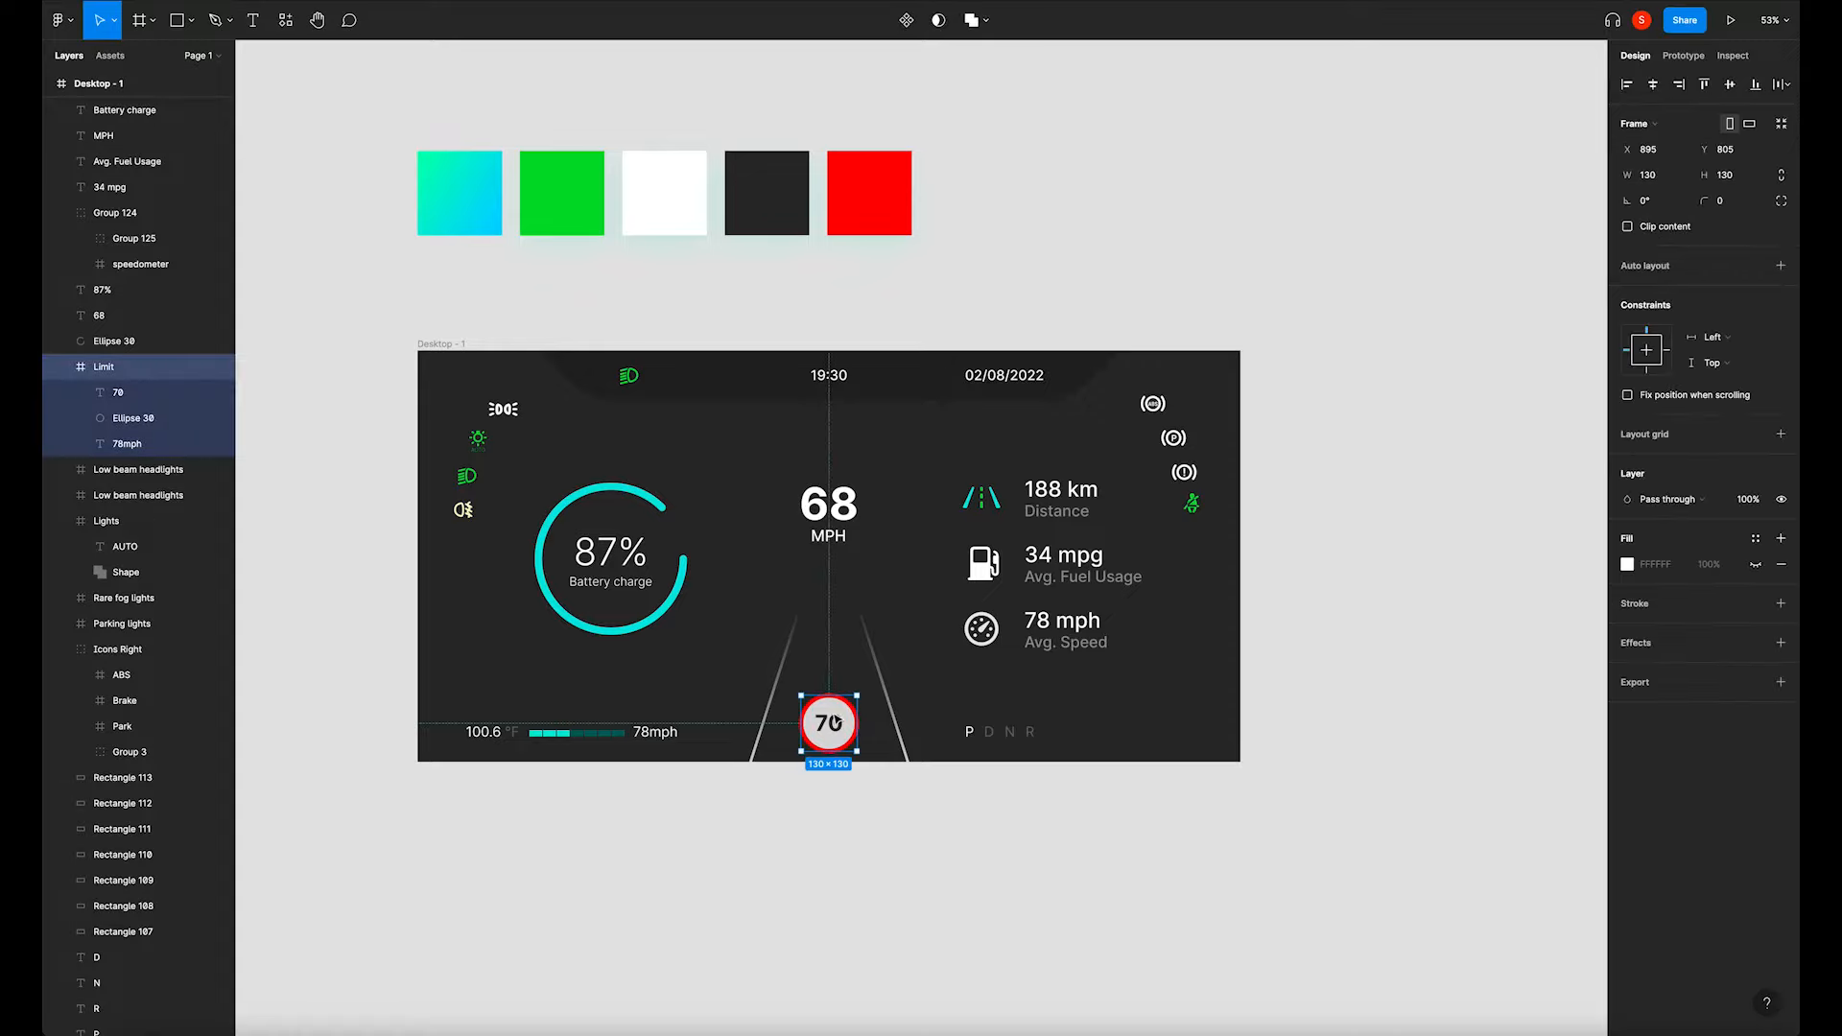
{"action": "left_click", "coordinate": [892, 848]}
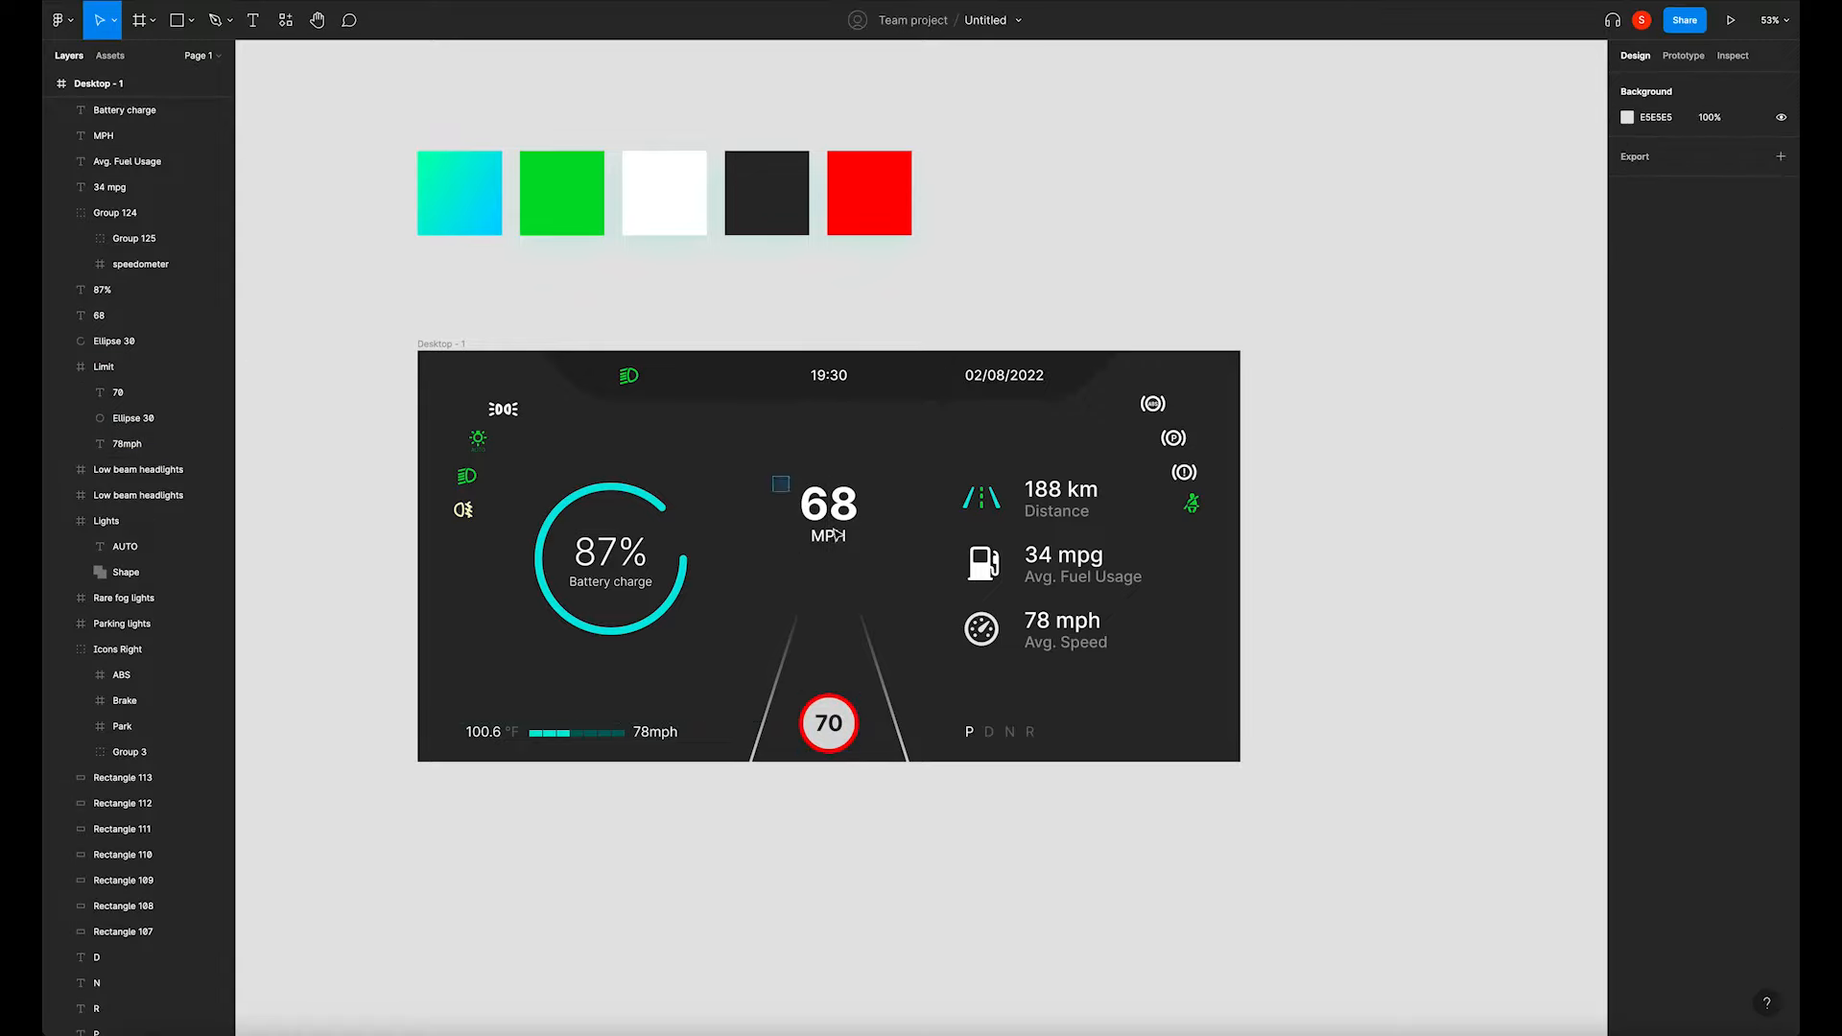
{"action": "left_click_drag", "start_coordinate": [773, 477], "coordinate": [878, 561]}
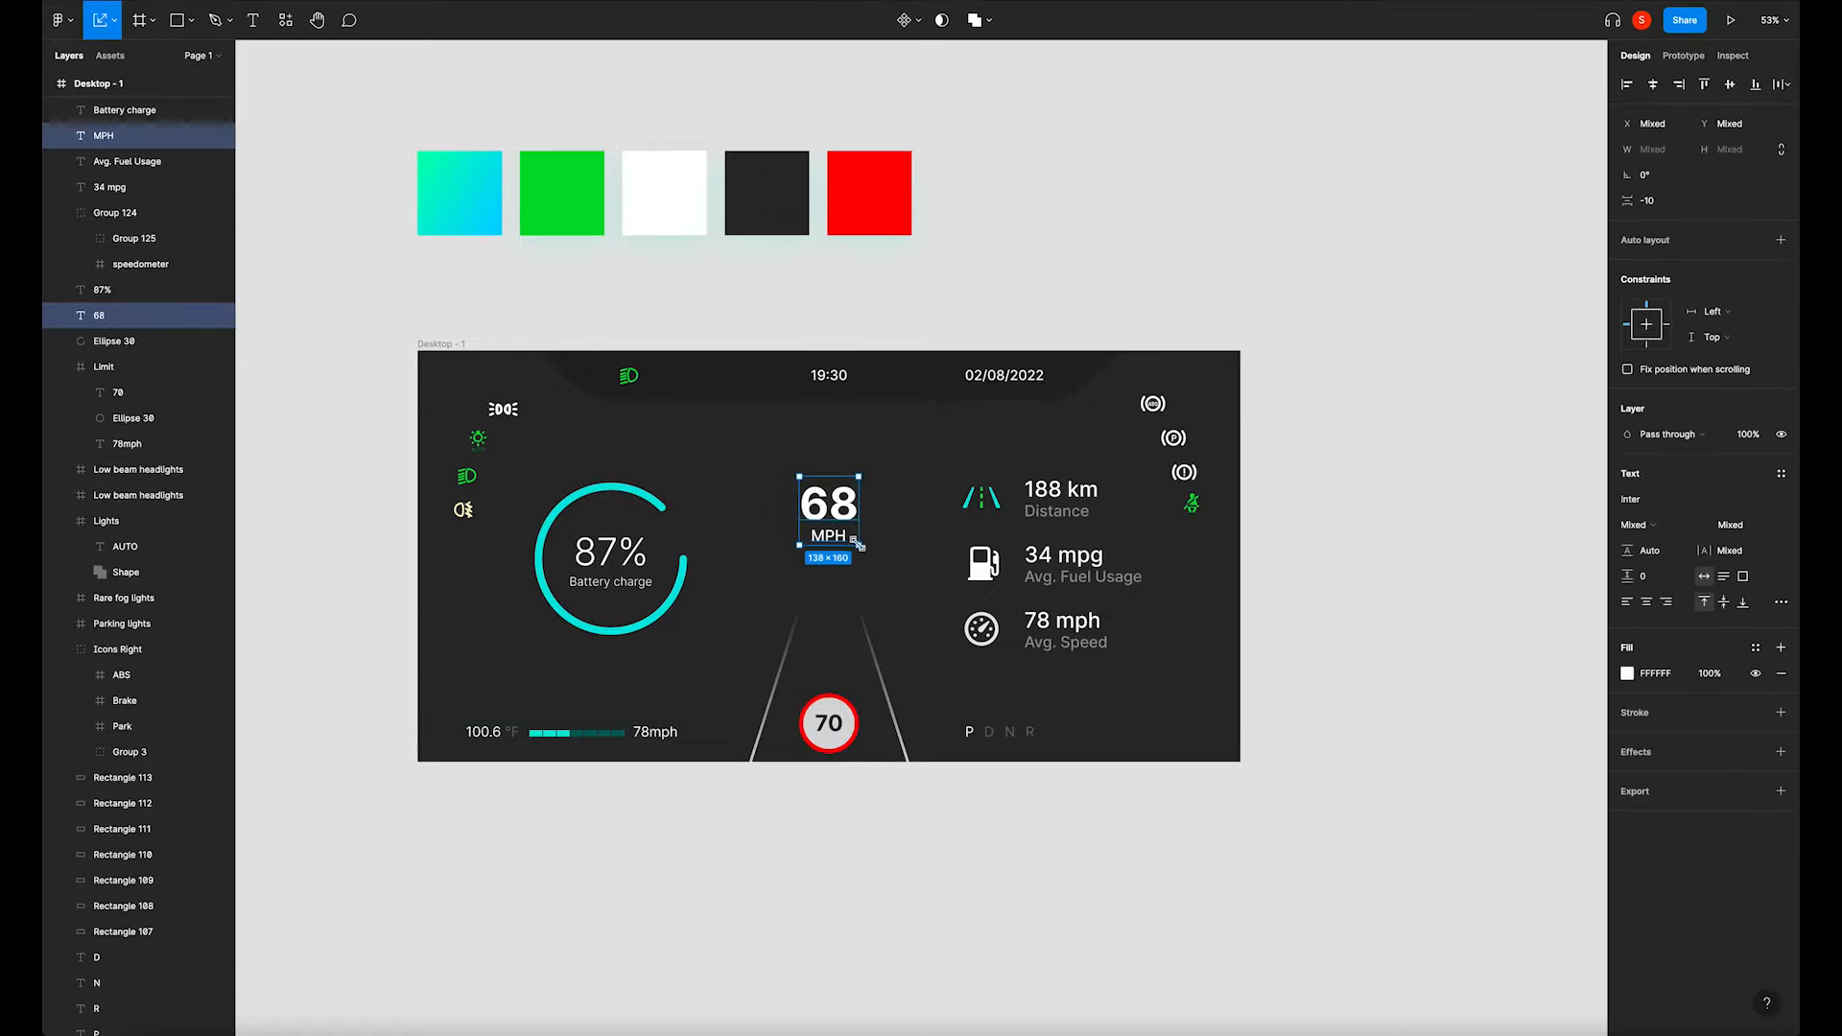
{"action": "right_click", "coordinate": [858, 545]}
{"action": "key", "text": "Escape"}
{"action": "left_click_drag", "start_coordinate": [859, 545], "coordinate": [869, 555]}
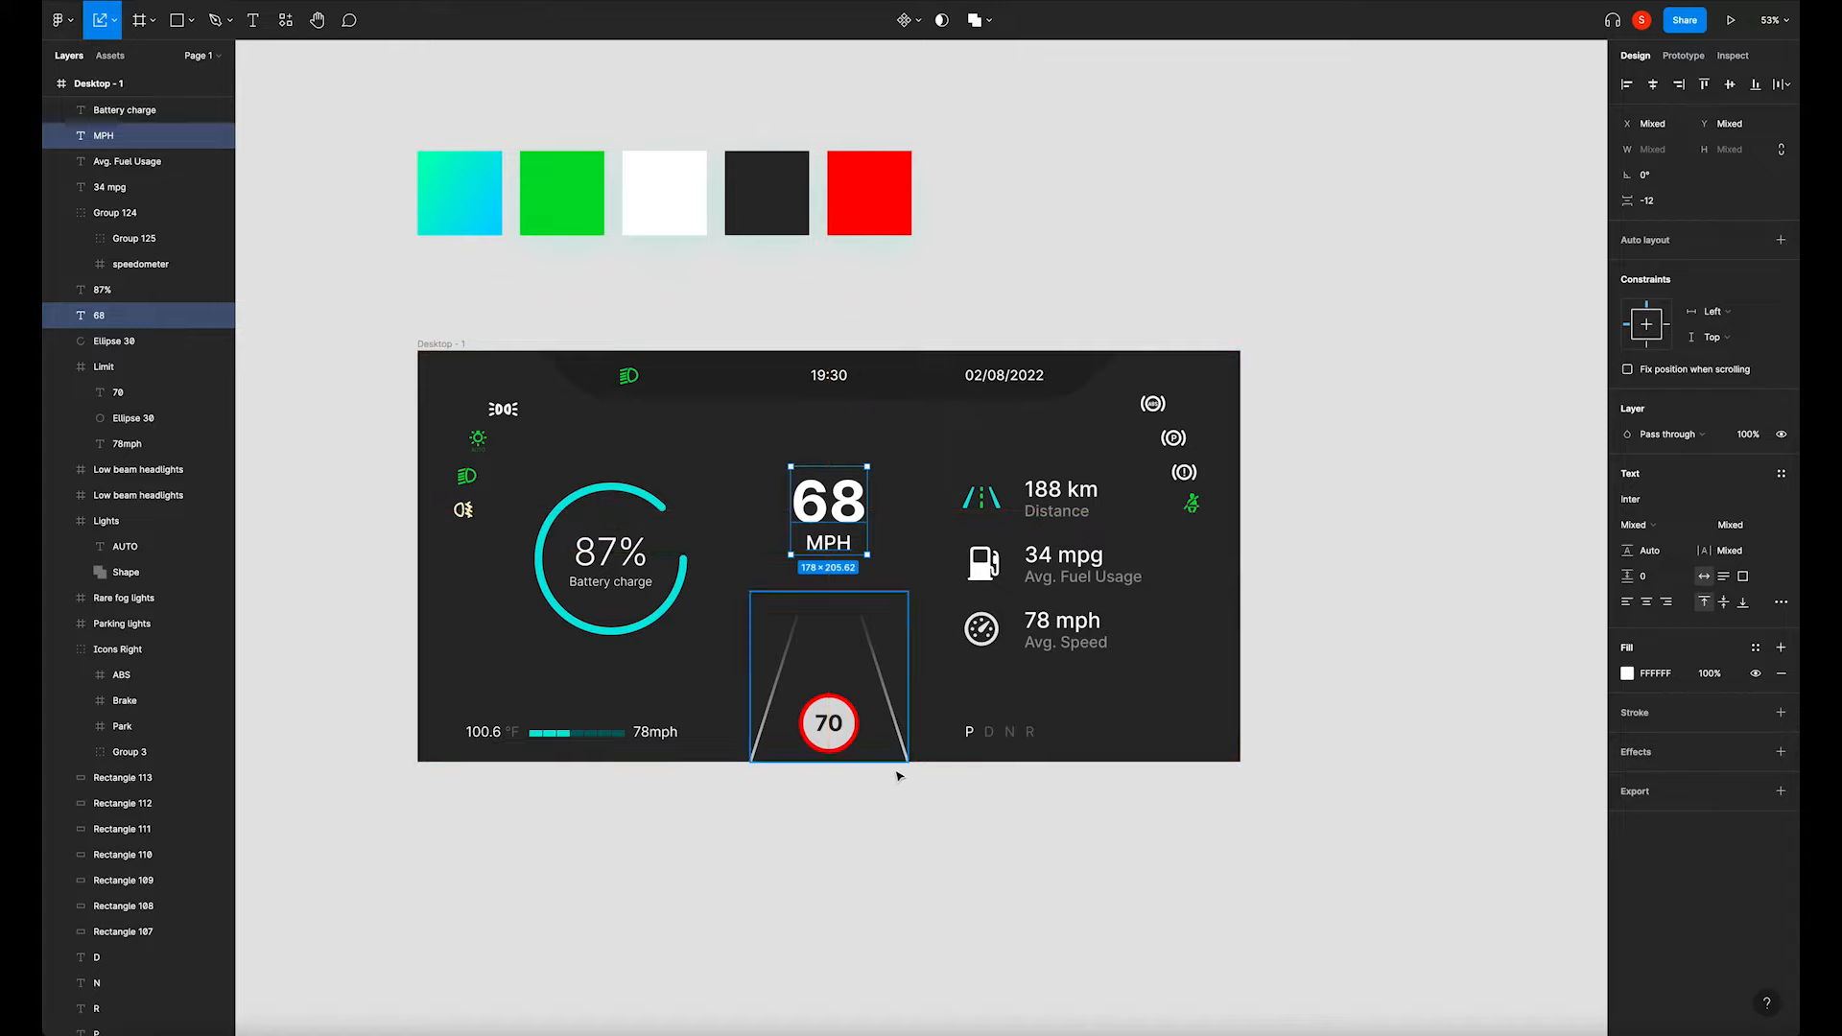
{"action": "left_click", "coordinate": [888, 857]}
Colour the 68 and MPH texts turquoise (01E6DE) by sampling the gradient colour swatch.
{"action": "left_click", "coordinate": [829, 501]}
{"action": "left_click", "coordinate": [850, 554], "text": "shift"}
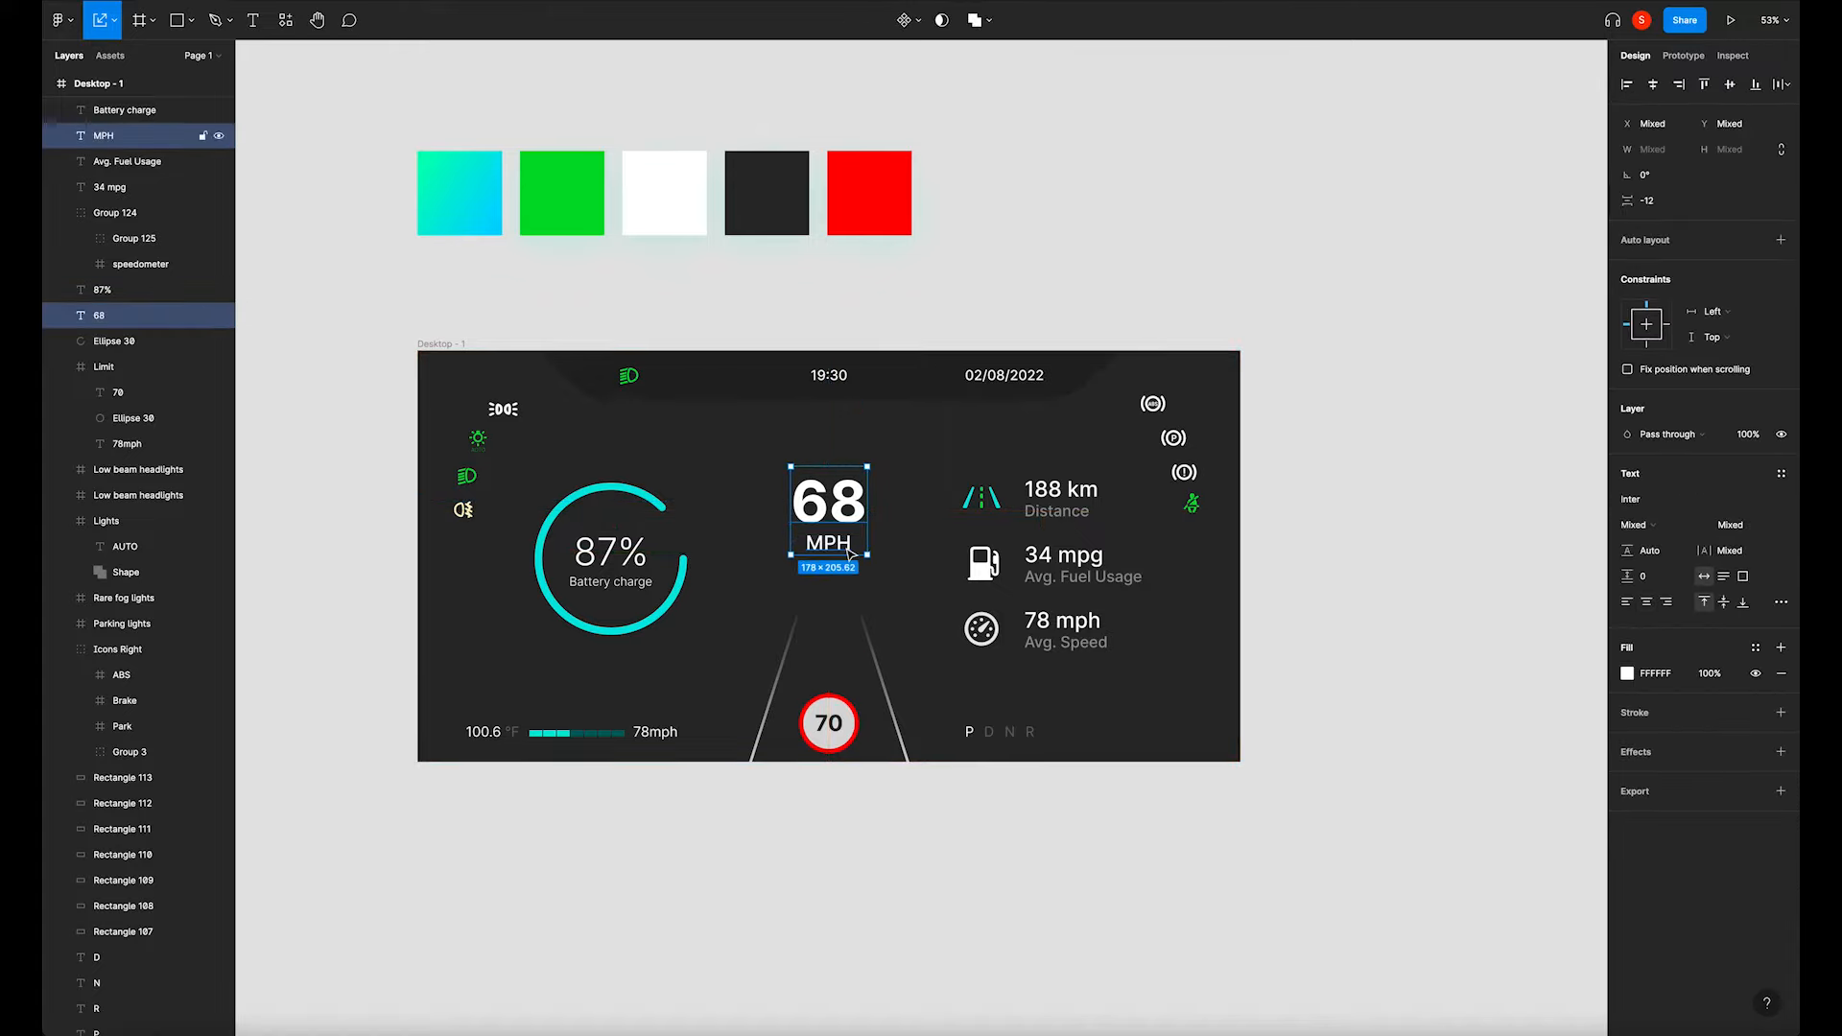
{"action": "key", "text": "i"}
{"action": "left_click", "coordinate": [469, 185]}
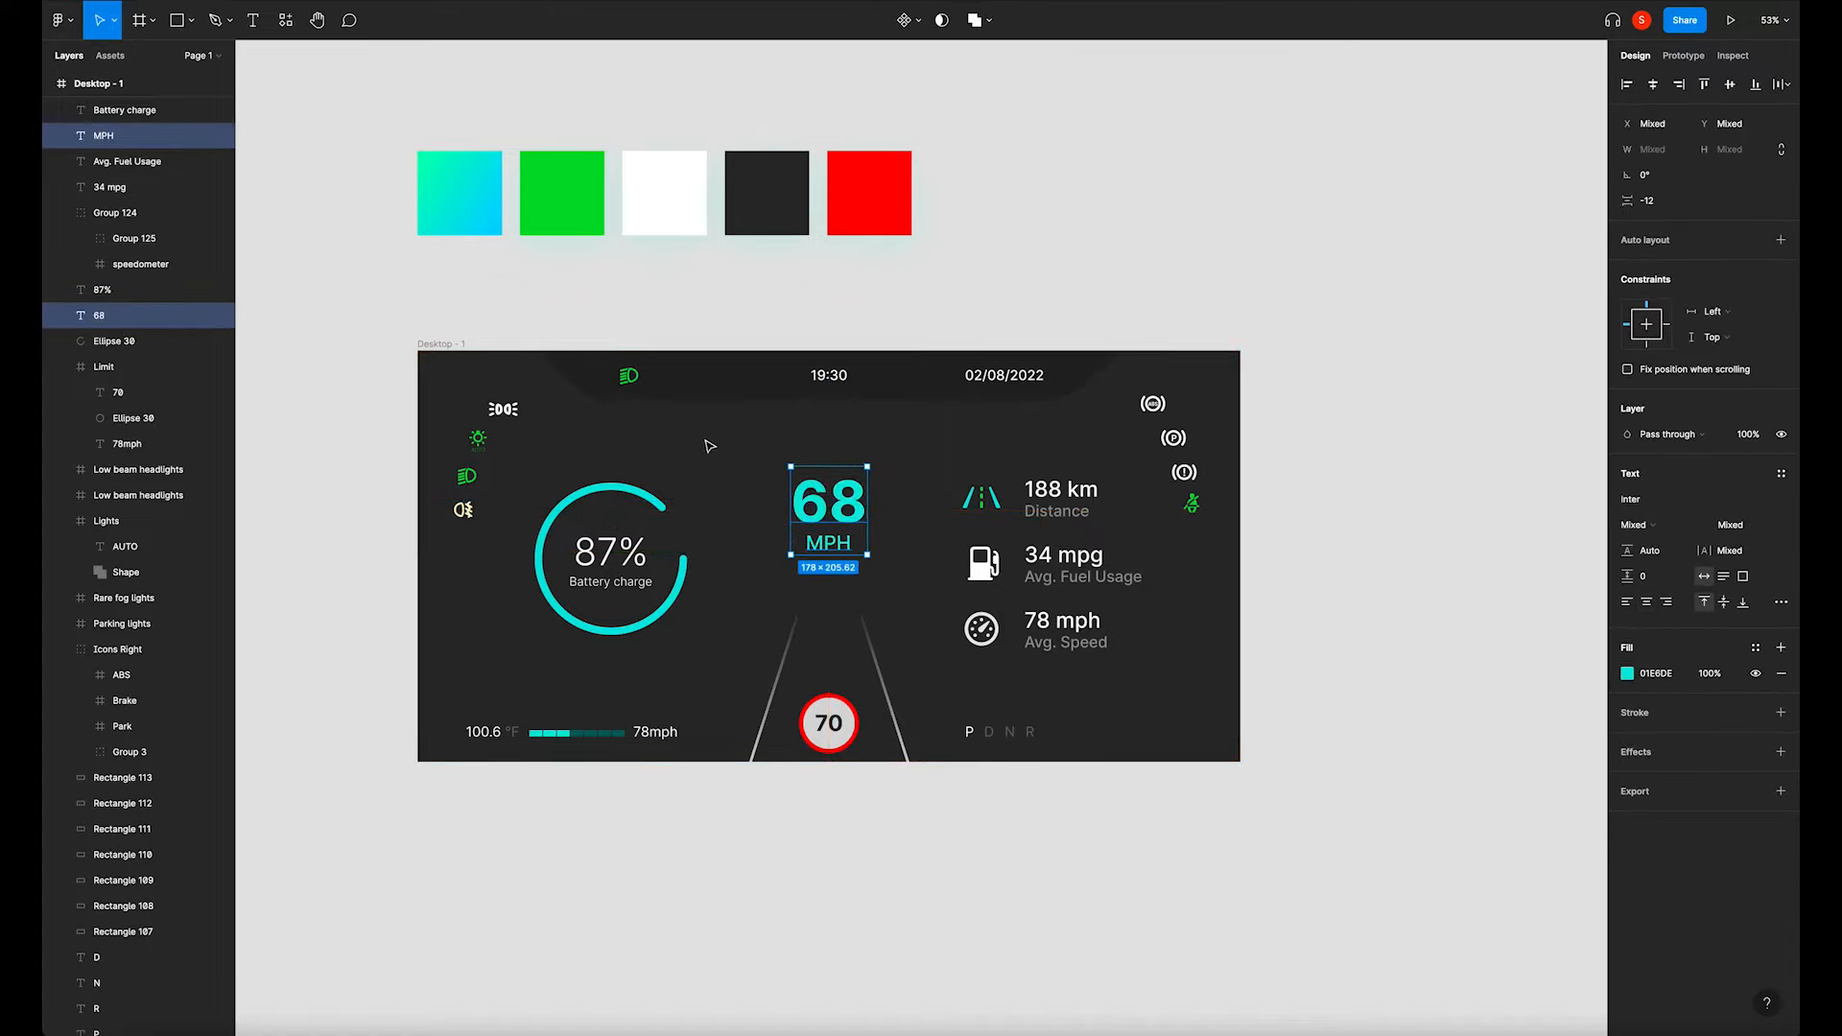
{"action": "left_click", "coordinate": [735, 499]}
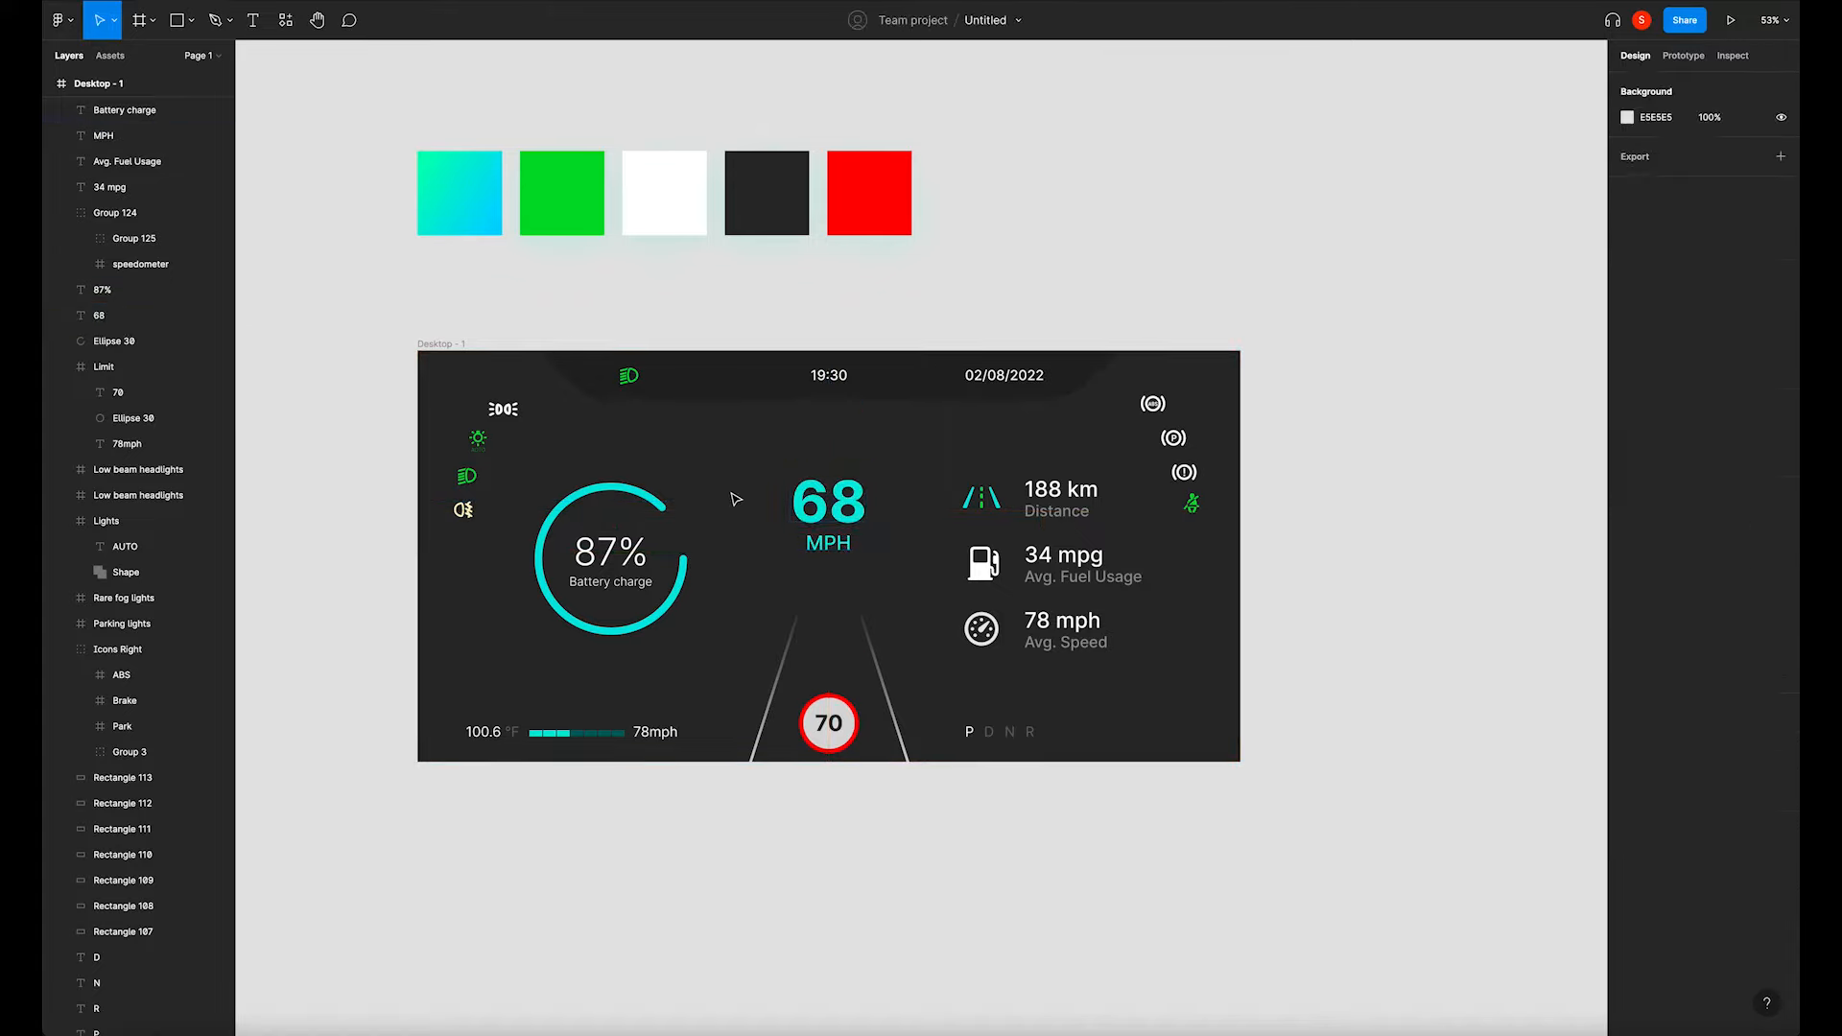
Try reduced opacities on the MPH text and restore it to 100%.
{"action": "left_click", "coordinate": [832, 553]}
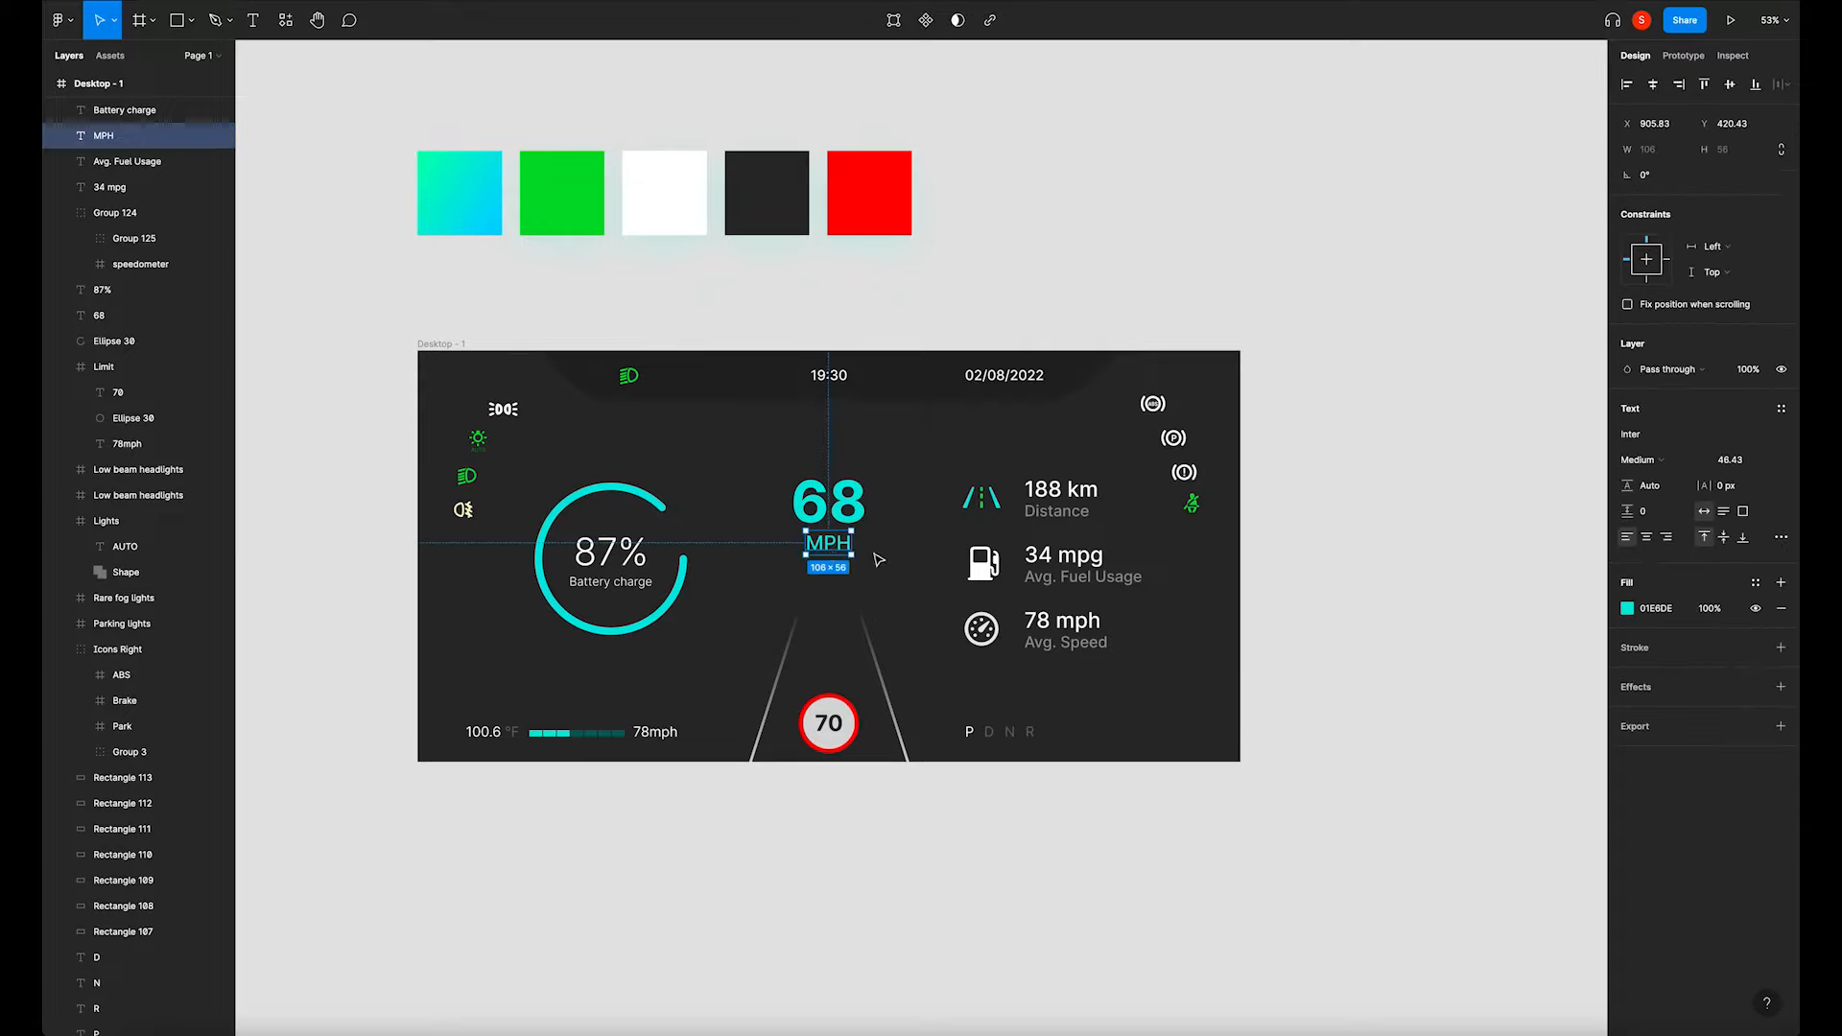
{"action": "key", "text": "3"}
{"action": "key", "text": "5"}
{"action": "key", "text": "0"}
{"action": "left_click", "coordinate": [901, 567]}
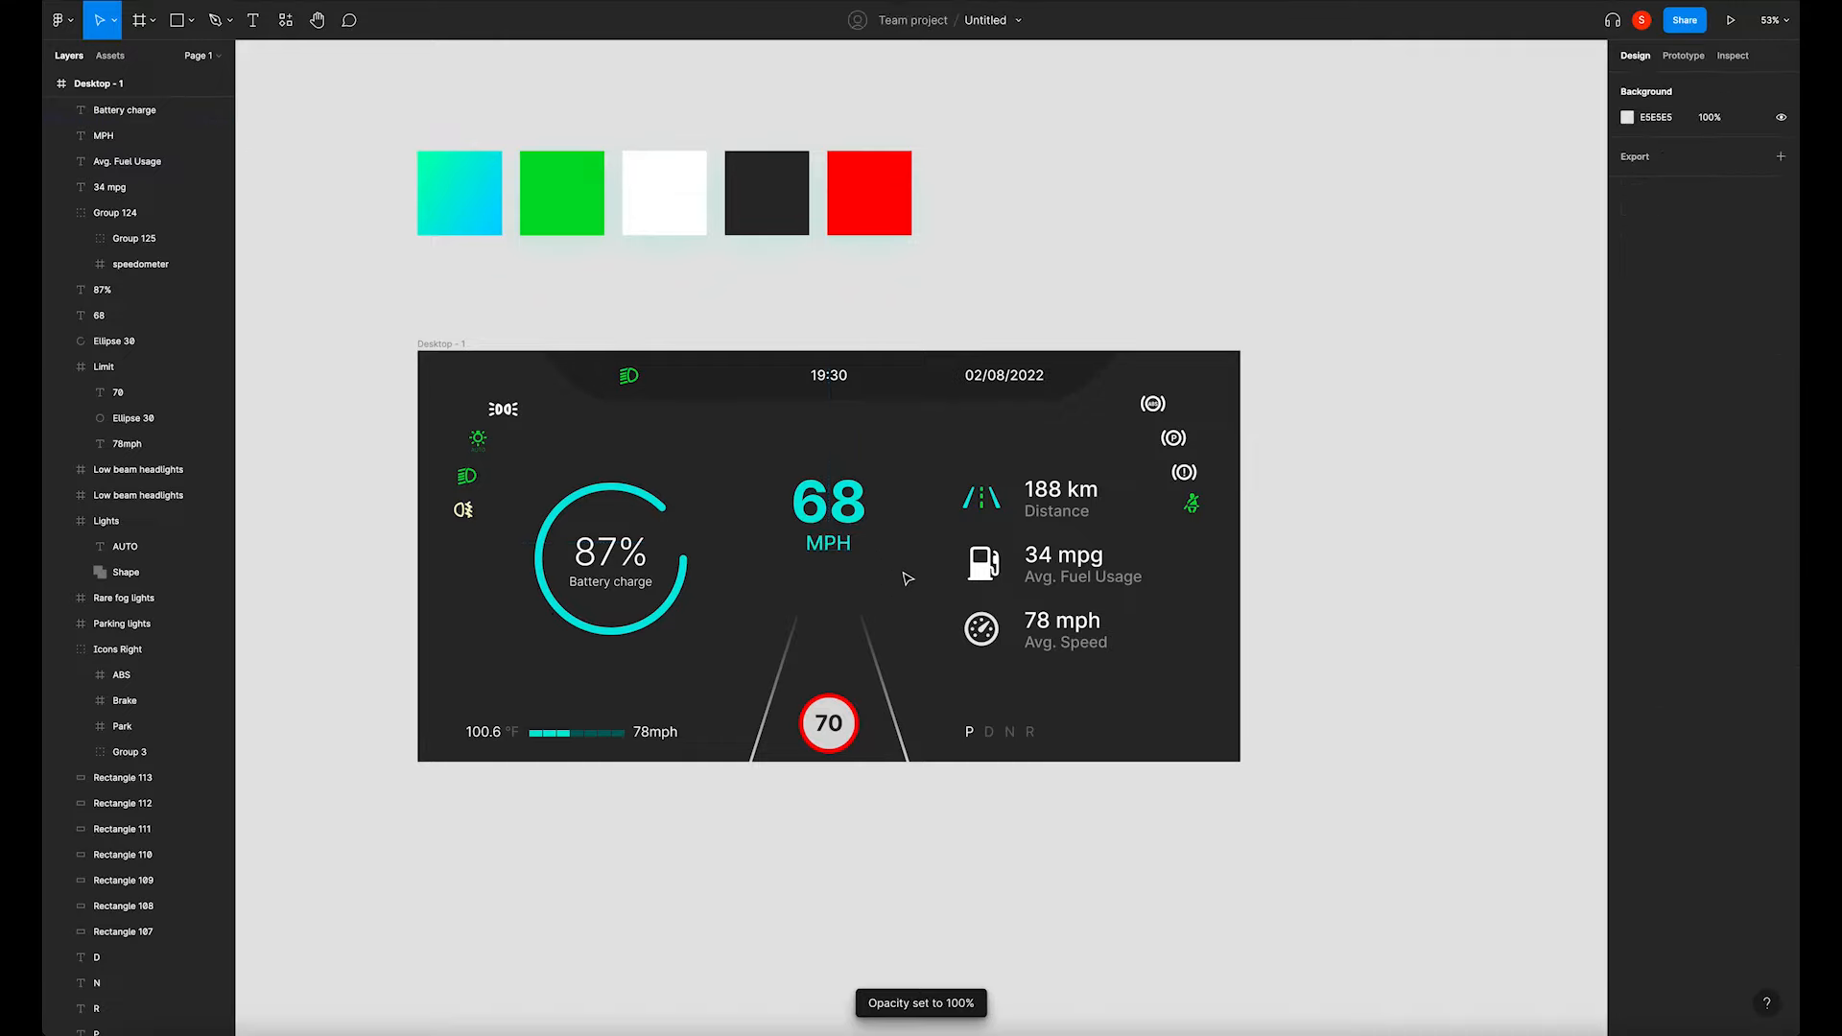
{"action": "left_click_drag", "start_coordinate": [746, 473], "coordinate": [921, 593]}
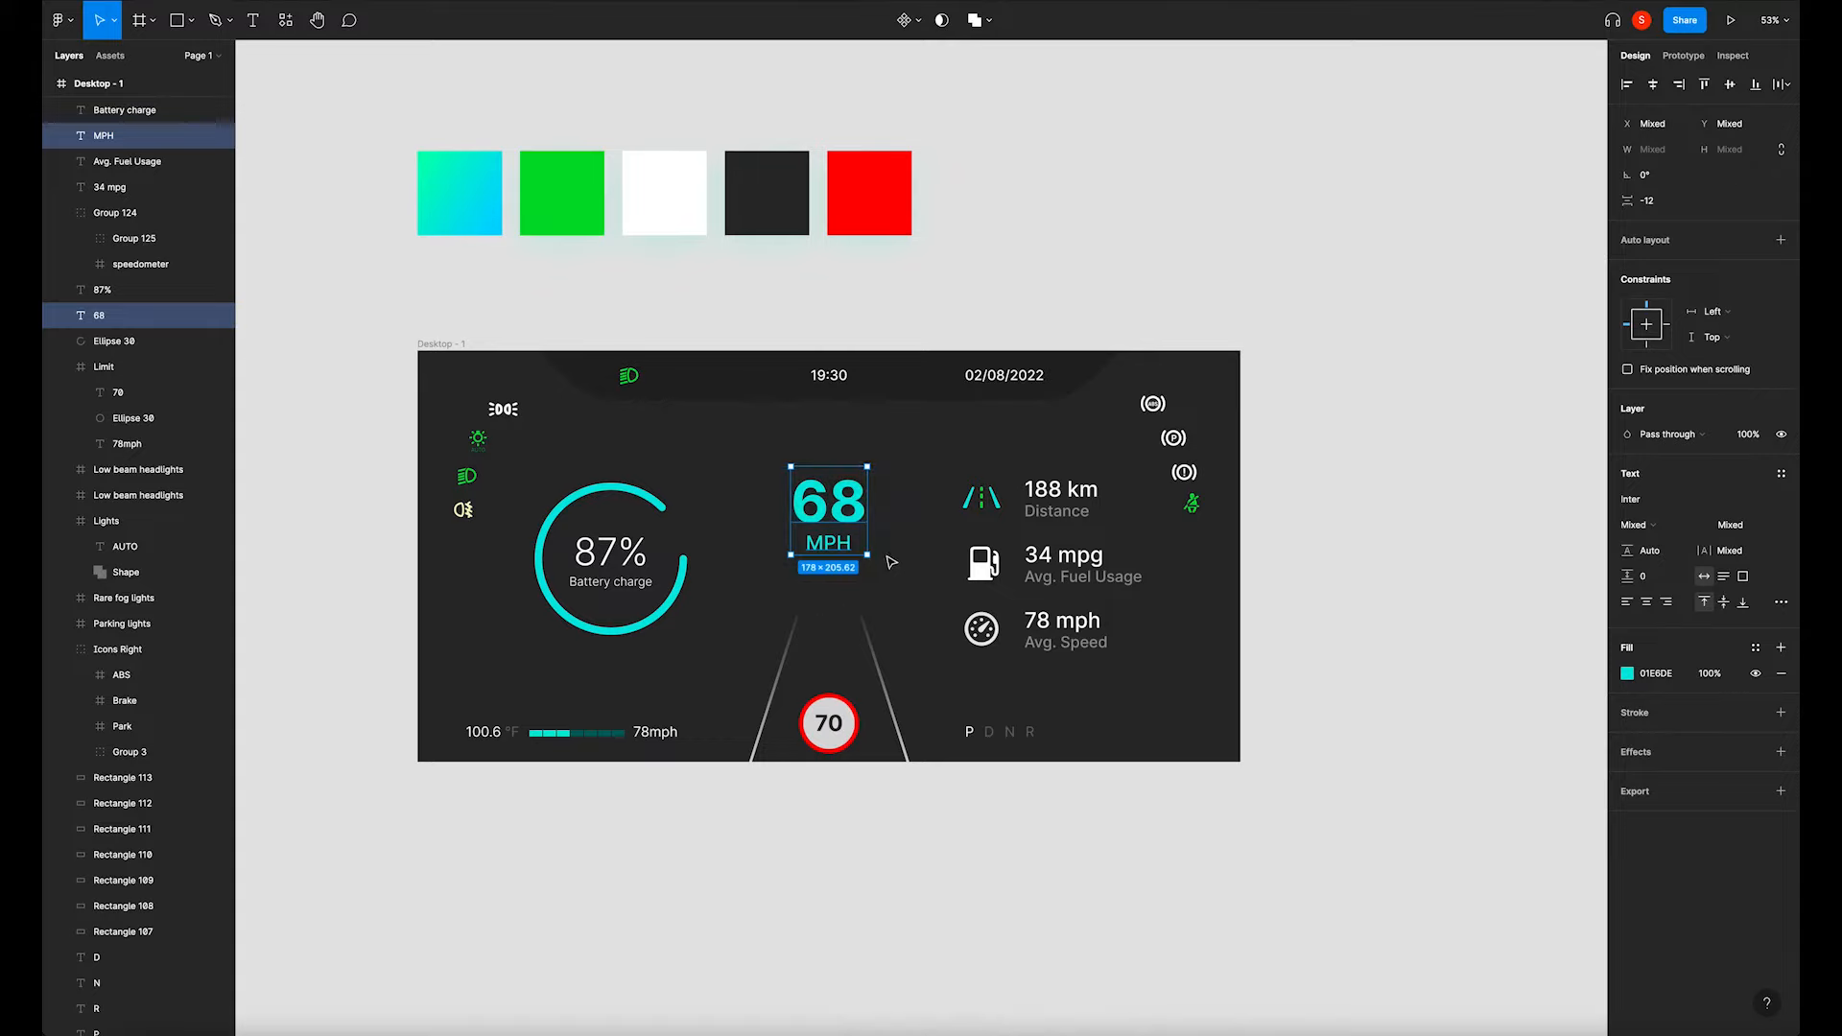
{"action": "left_click", "coordinate": [890, 562]}
{"action": "left_click", "coordinate": [682, 576]}
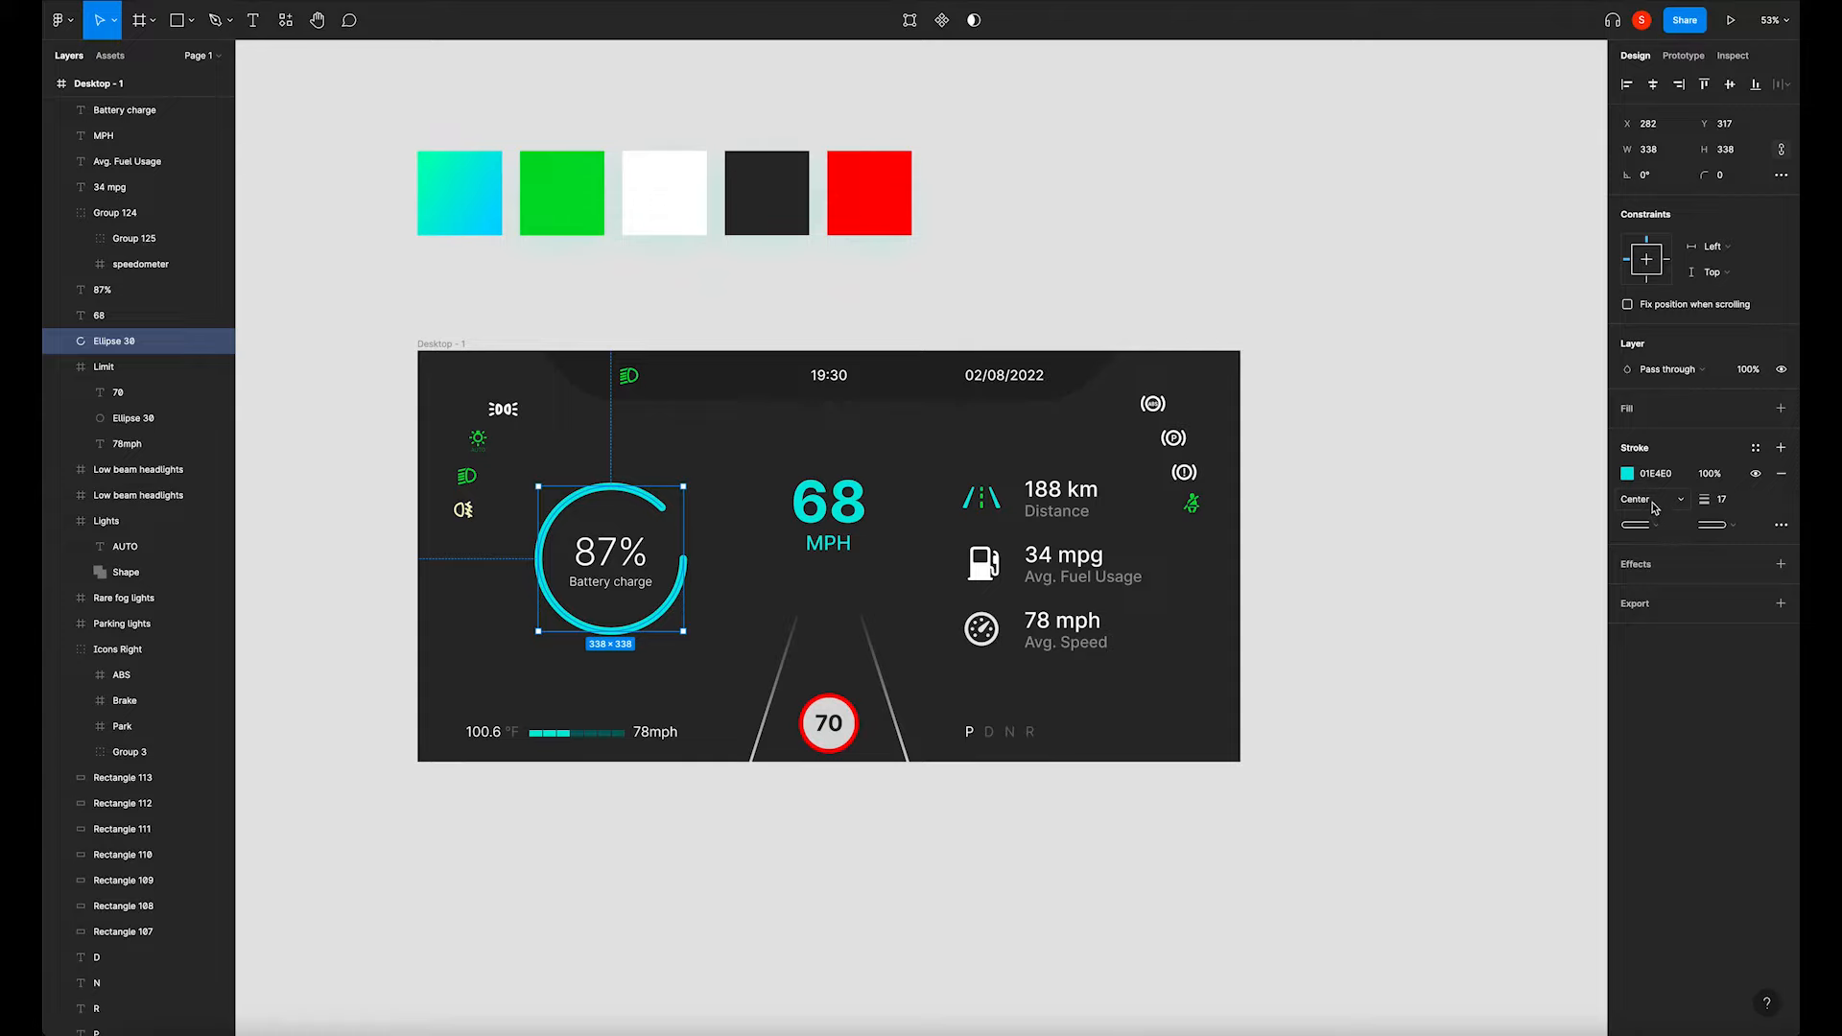
{"action": "double_click", "coordinate": [685, 561]}
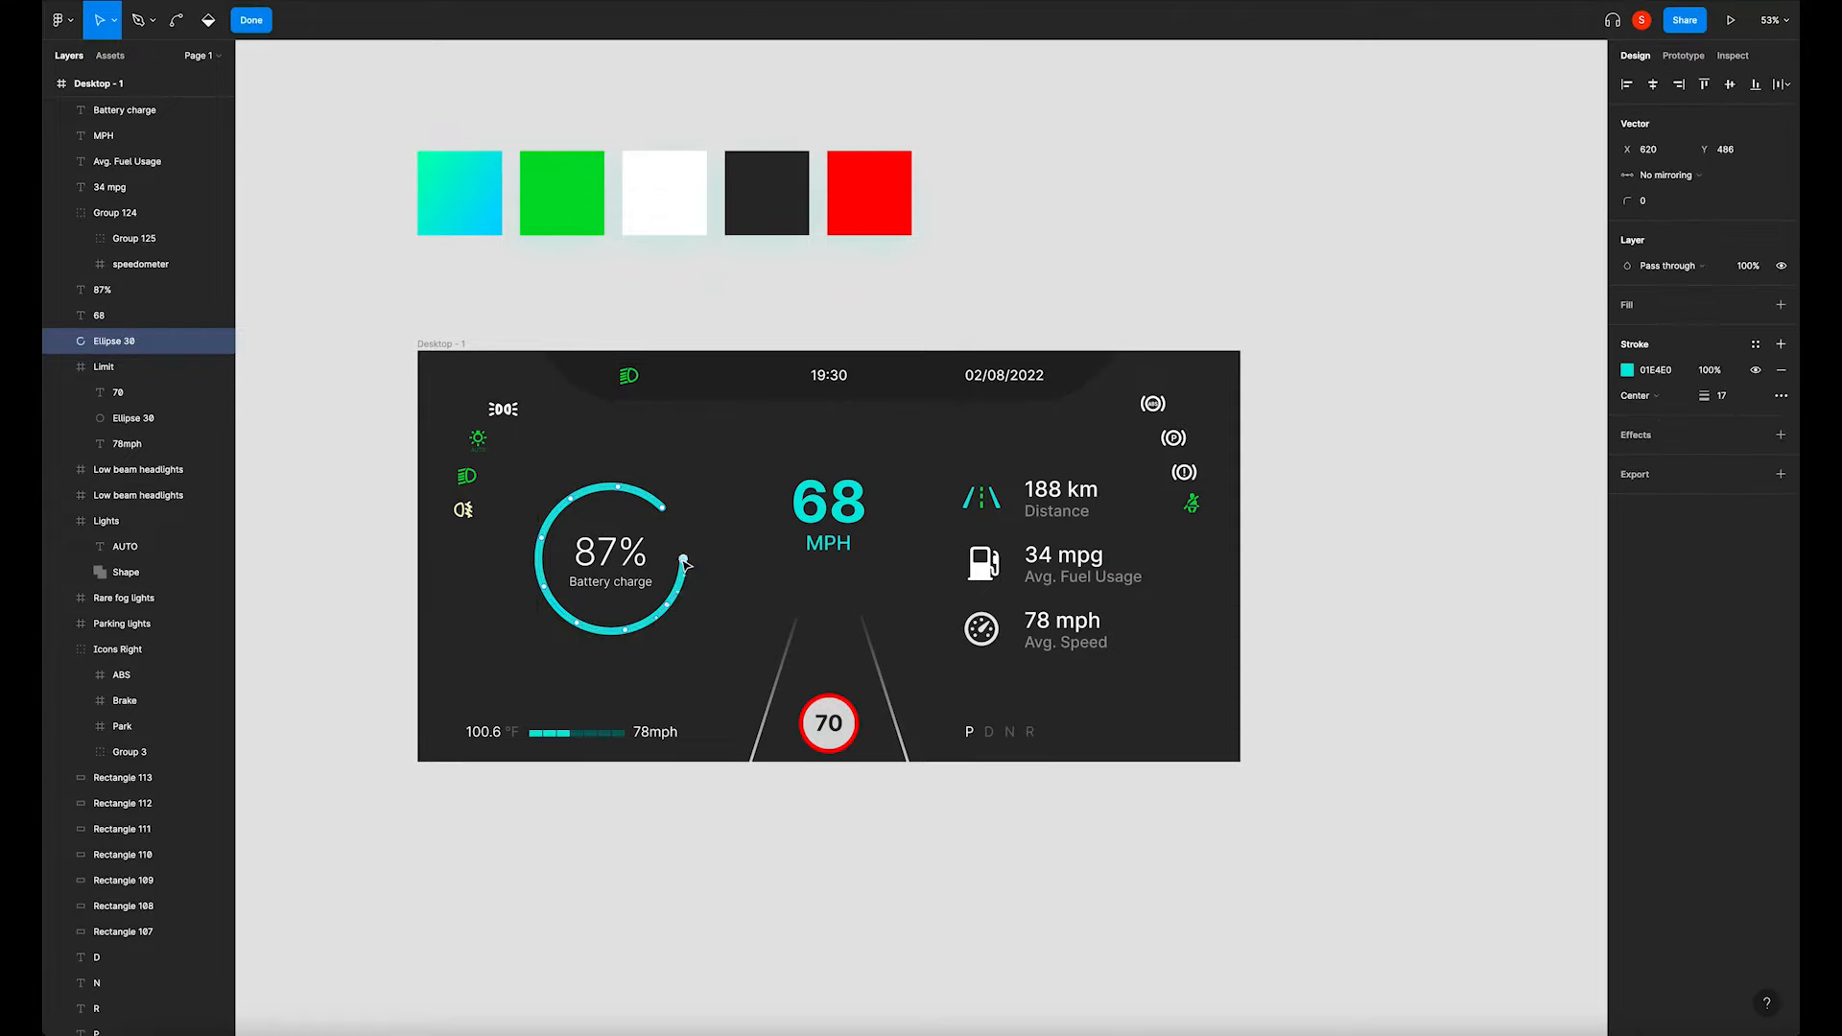
{"action": "key", "text": "Escape"}
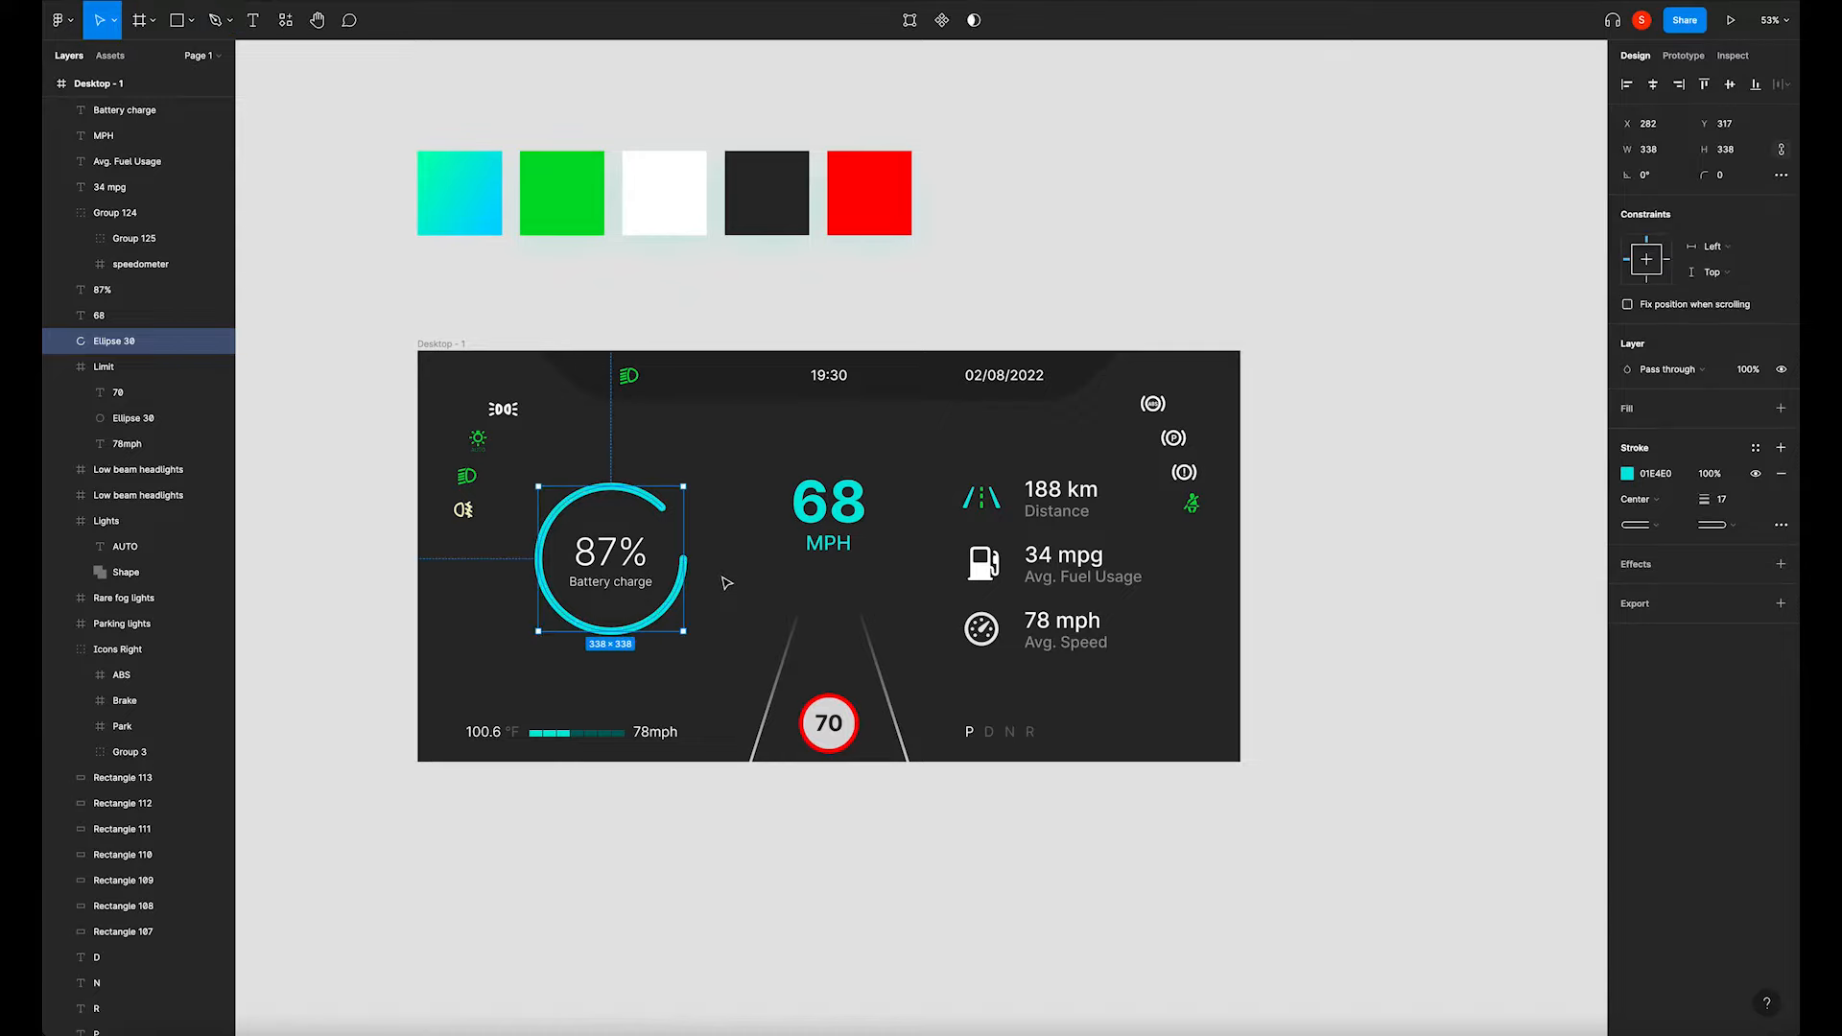
{"action": "key", "text": "Escape"}
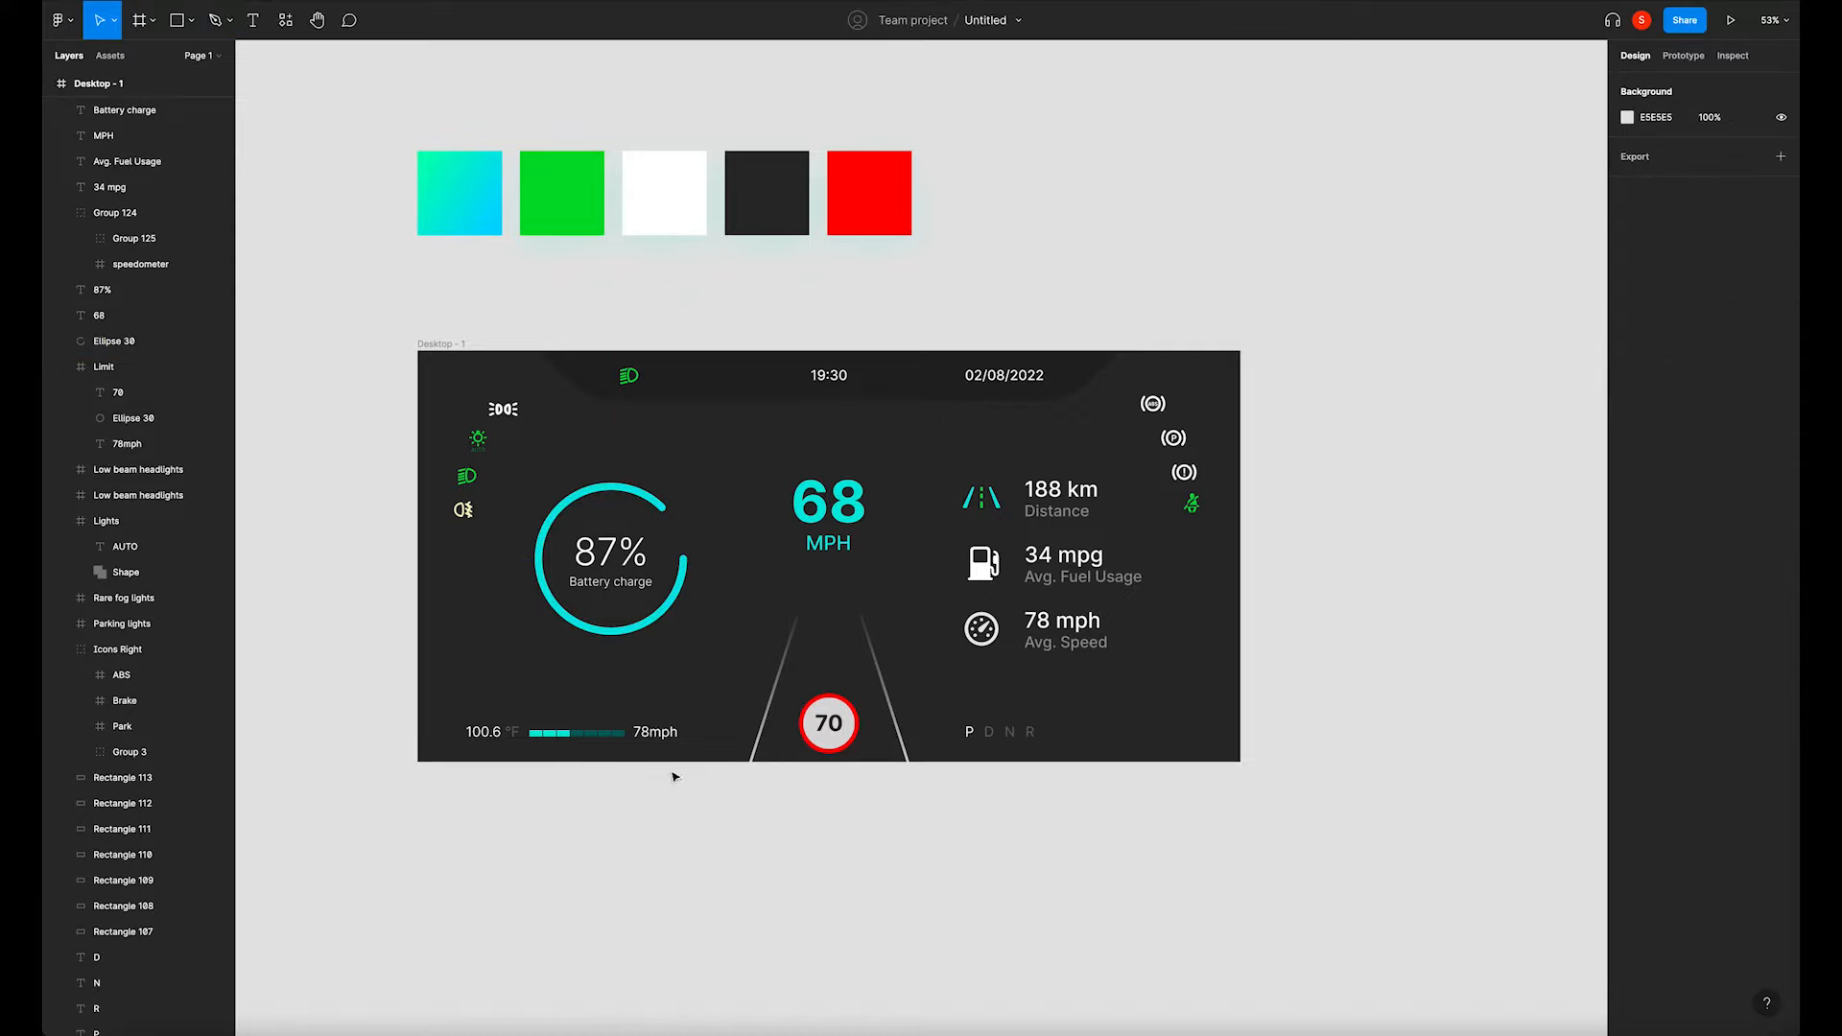
{"action": "left_click", "coordinate": [663, 739]}
{"action": "left_click", "coordinate": [494, 733], "text": "shift"}
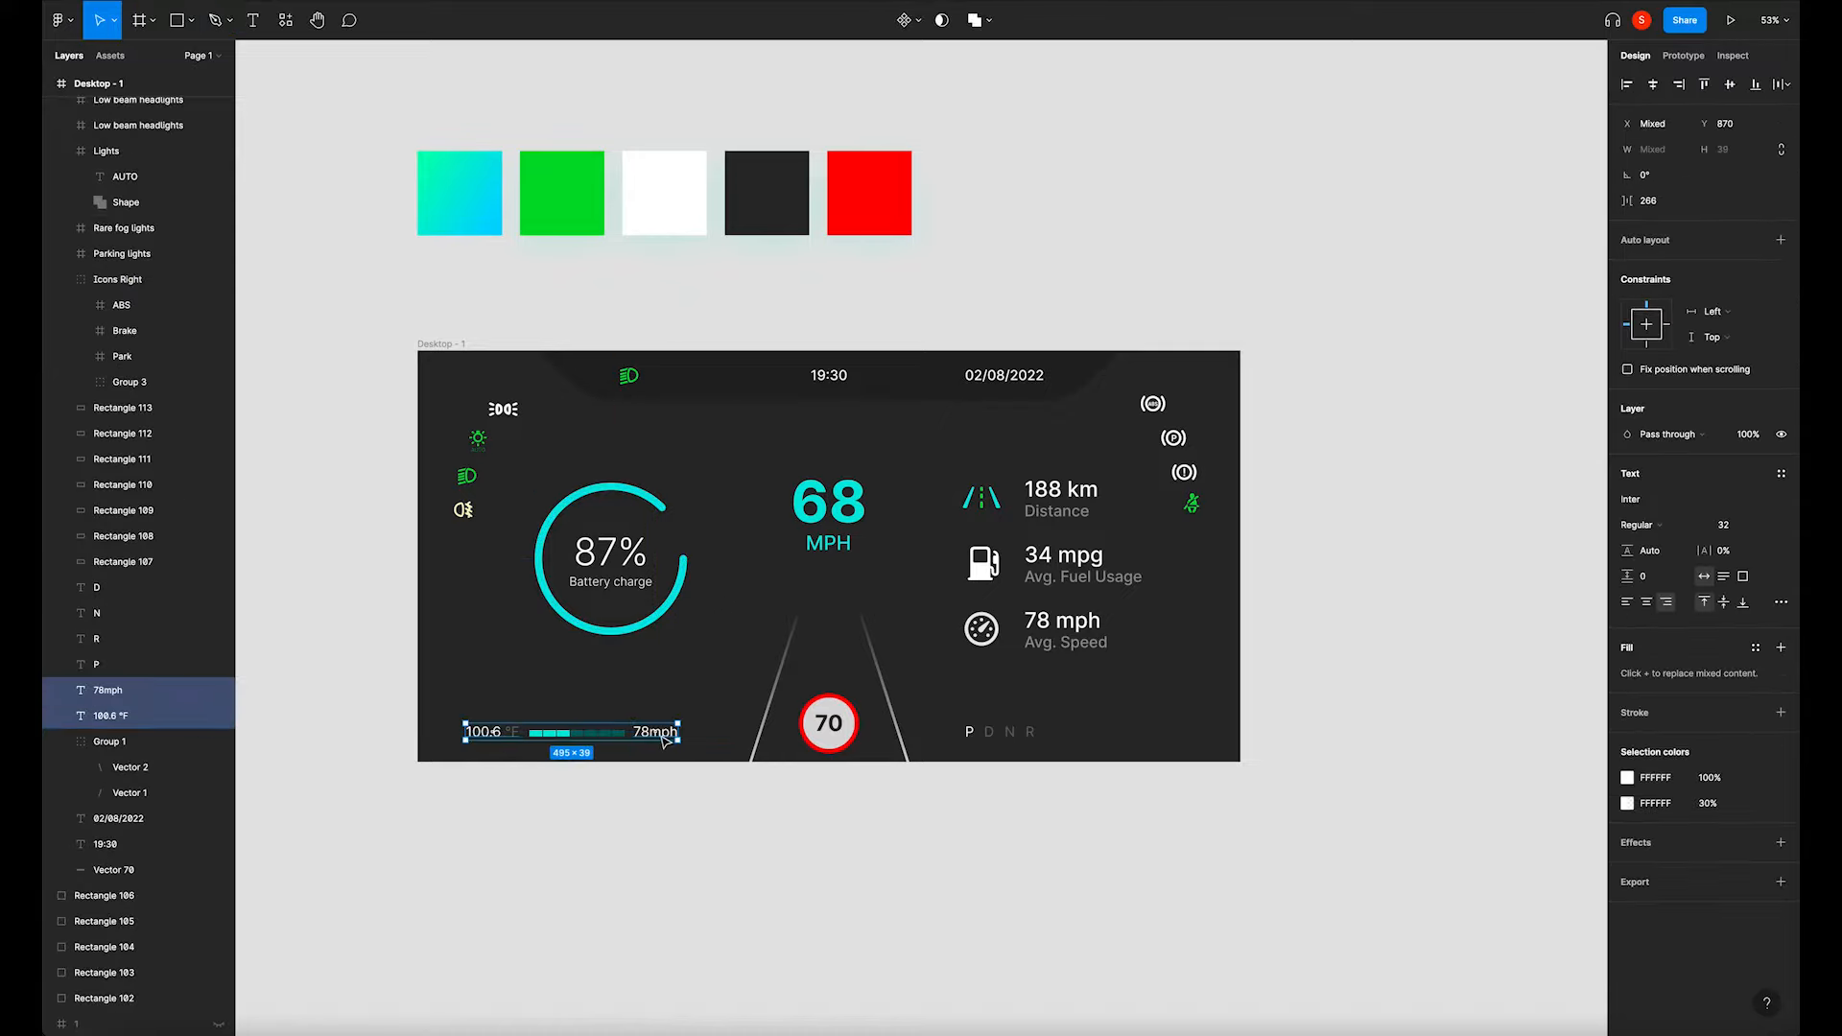
{"action": "left_click", "coordinate": [714, 721]}
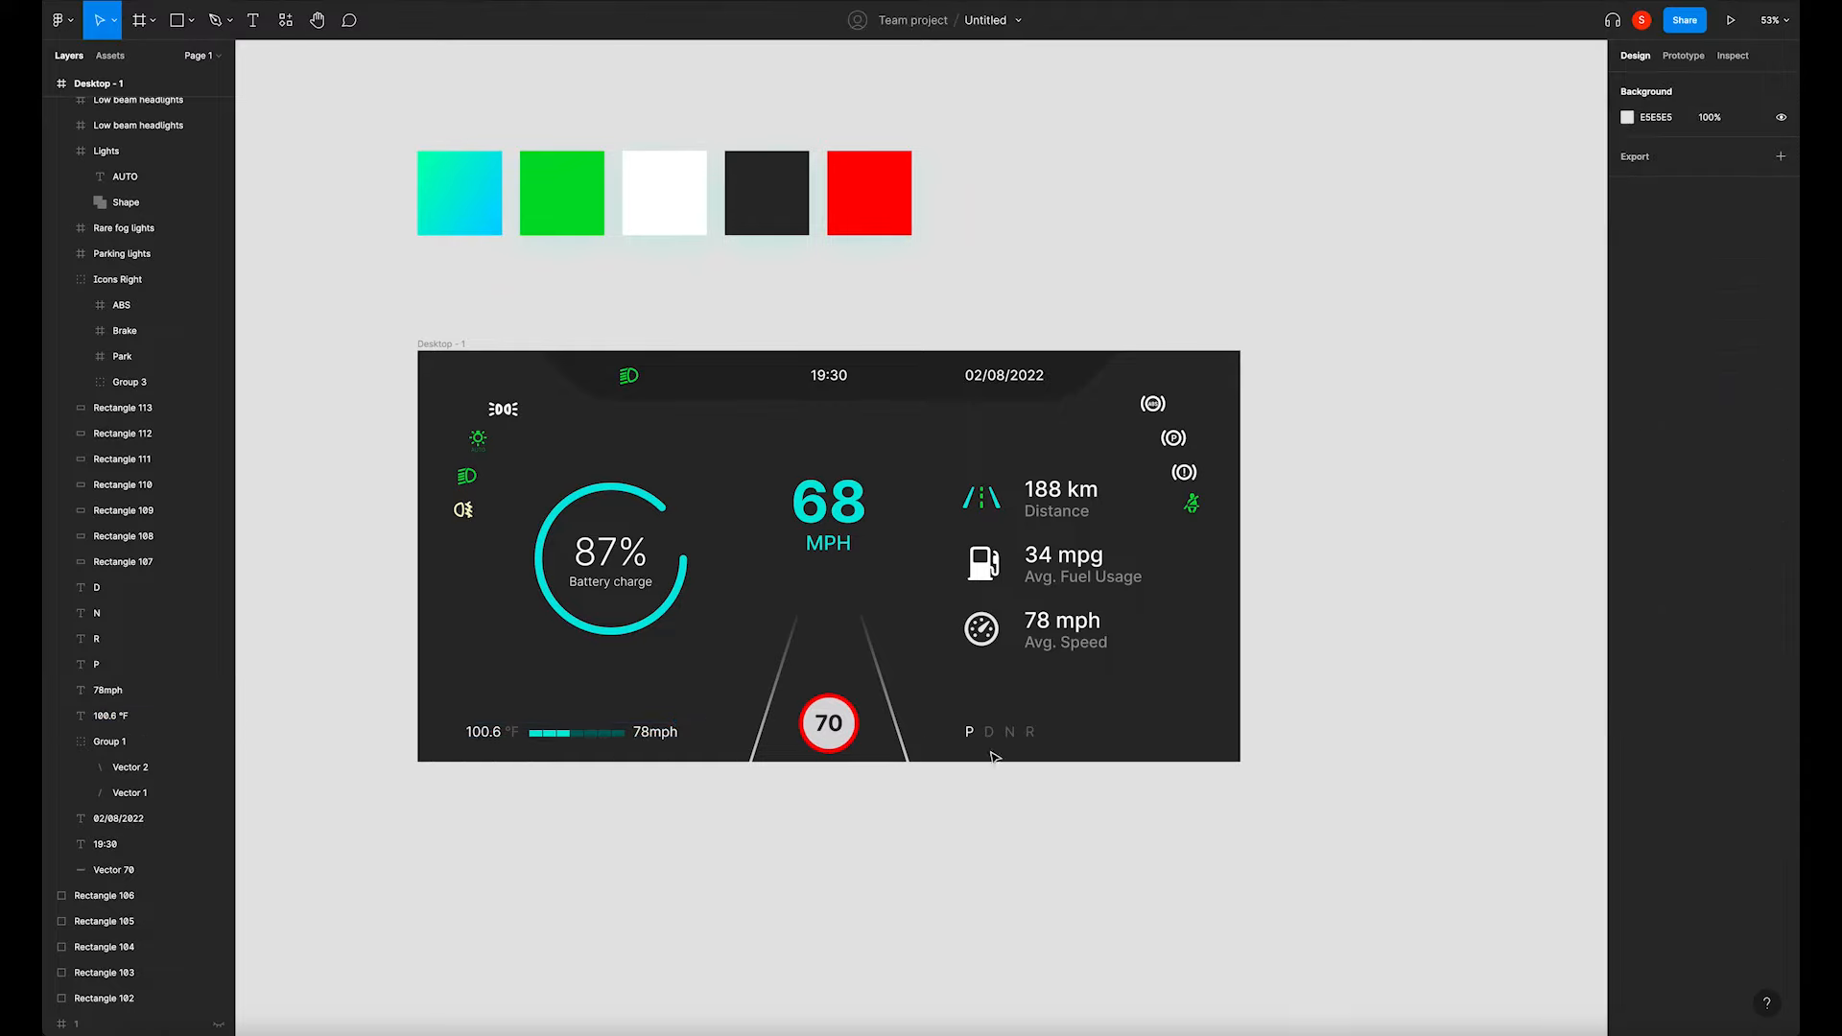
Swap the gear letters D and R so the row reads P R N D.
{"action": "left_click_drag", "start_coordinate": [952, 715], "coordinate": [1067, 746]}
{"action": "left_click", "coordinate": [1075, 750]}
{"action": "left_click", "coordinate": [1093, 734]}
{"action": "left_click", "coordinate": [1049, 733], "text": "shift"}
{"action": "scroll", "coordinate": [1091, 735], "scroll_direction": "up", "scroll_amount": 5}
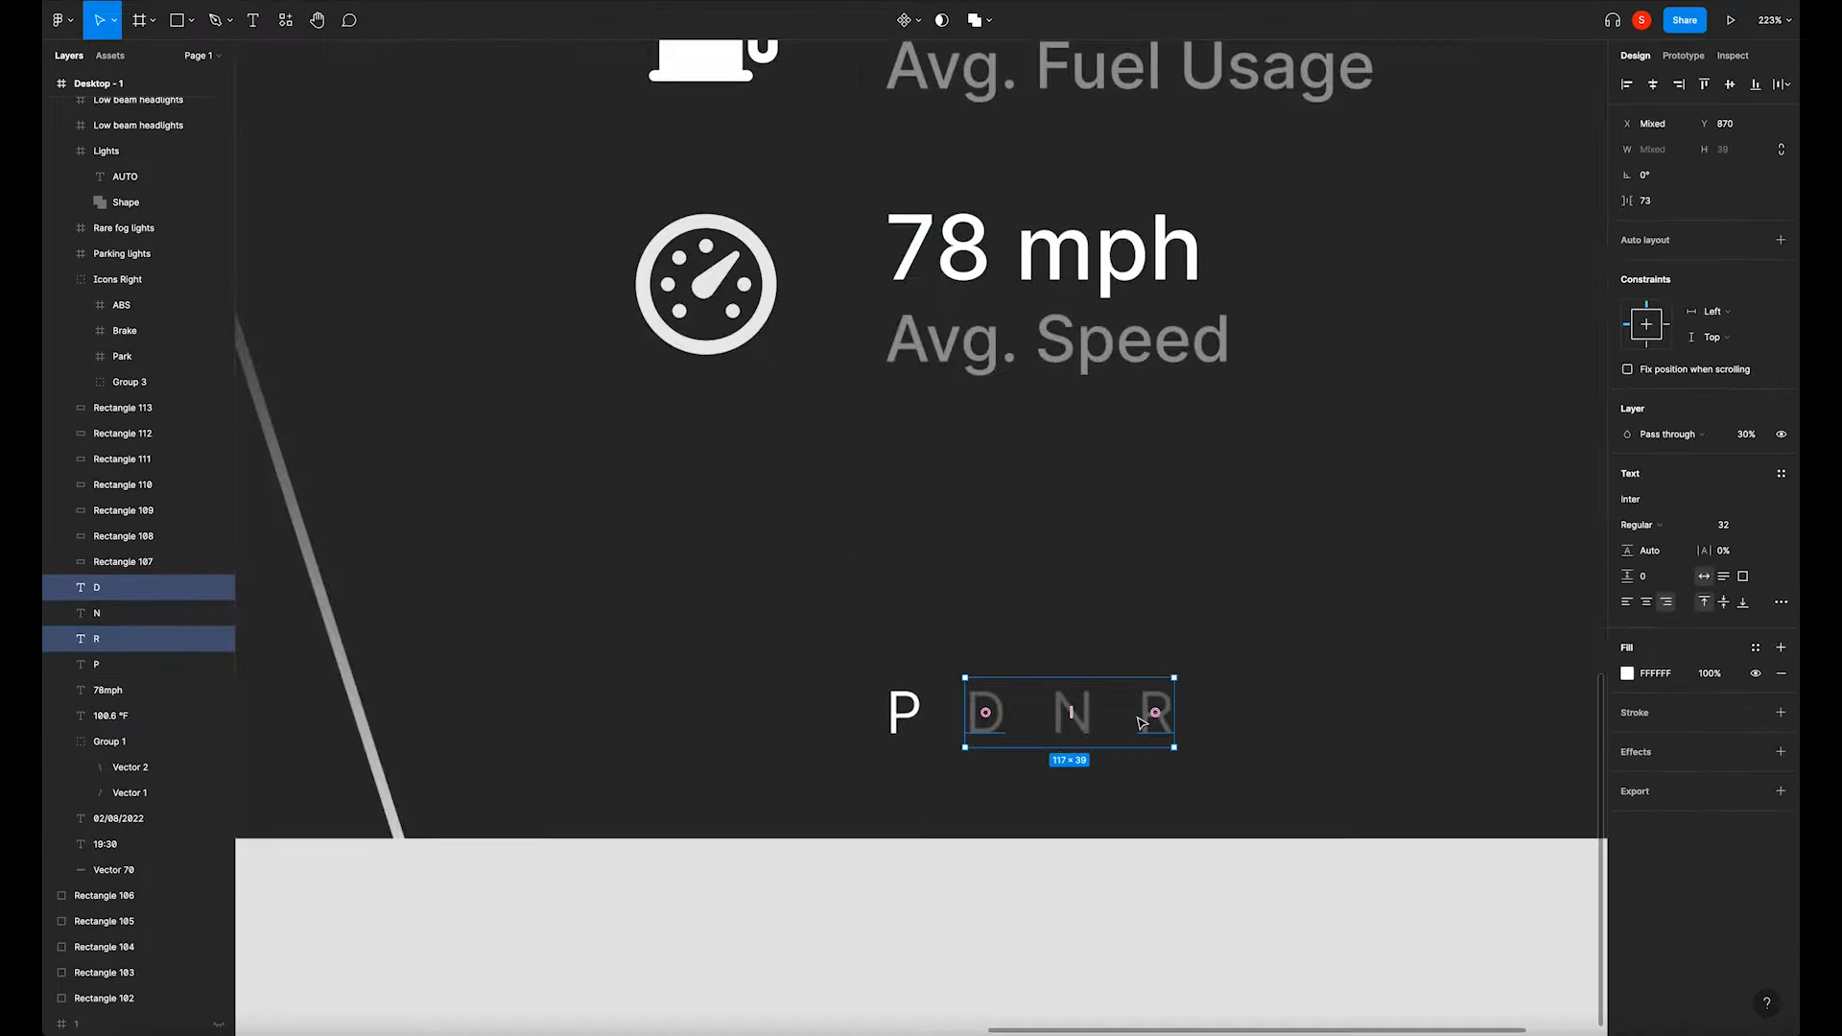
{"action": "left_click_drag", "start_coordinate": [1156, 712], "coordinate": [985, 712]}
{"action": "left_click", "coordinate": [947, 672]}
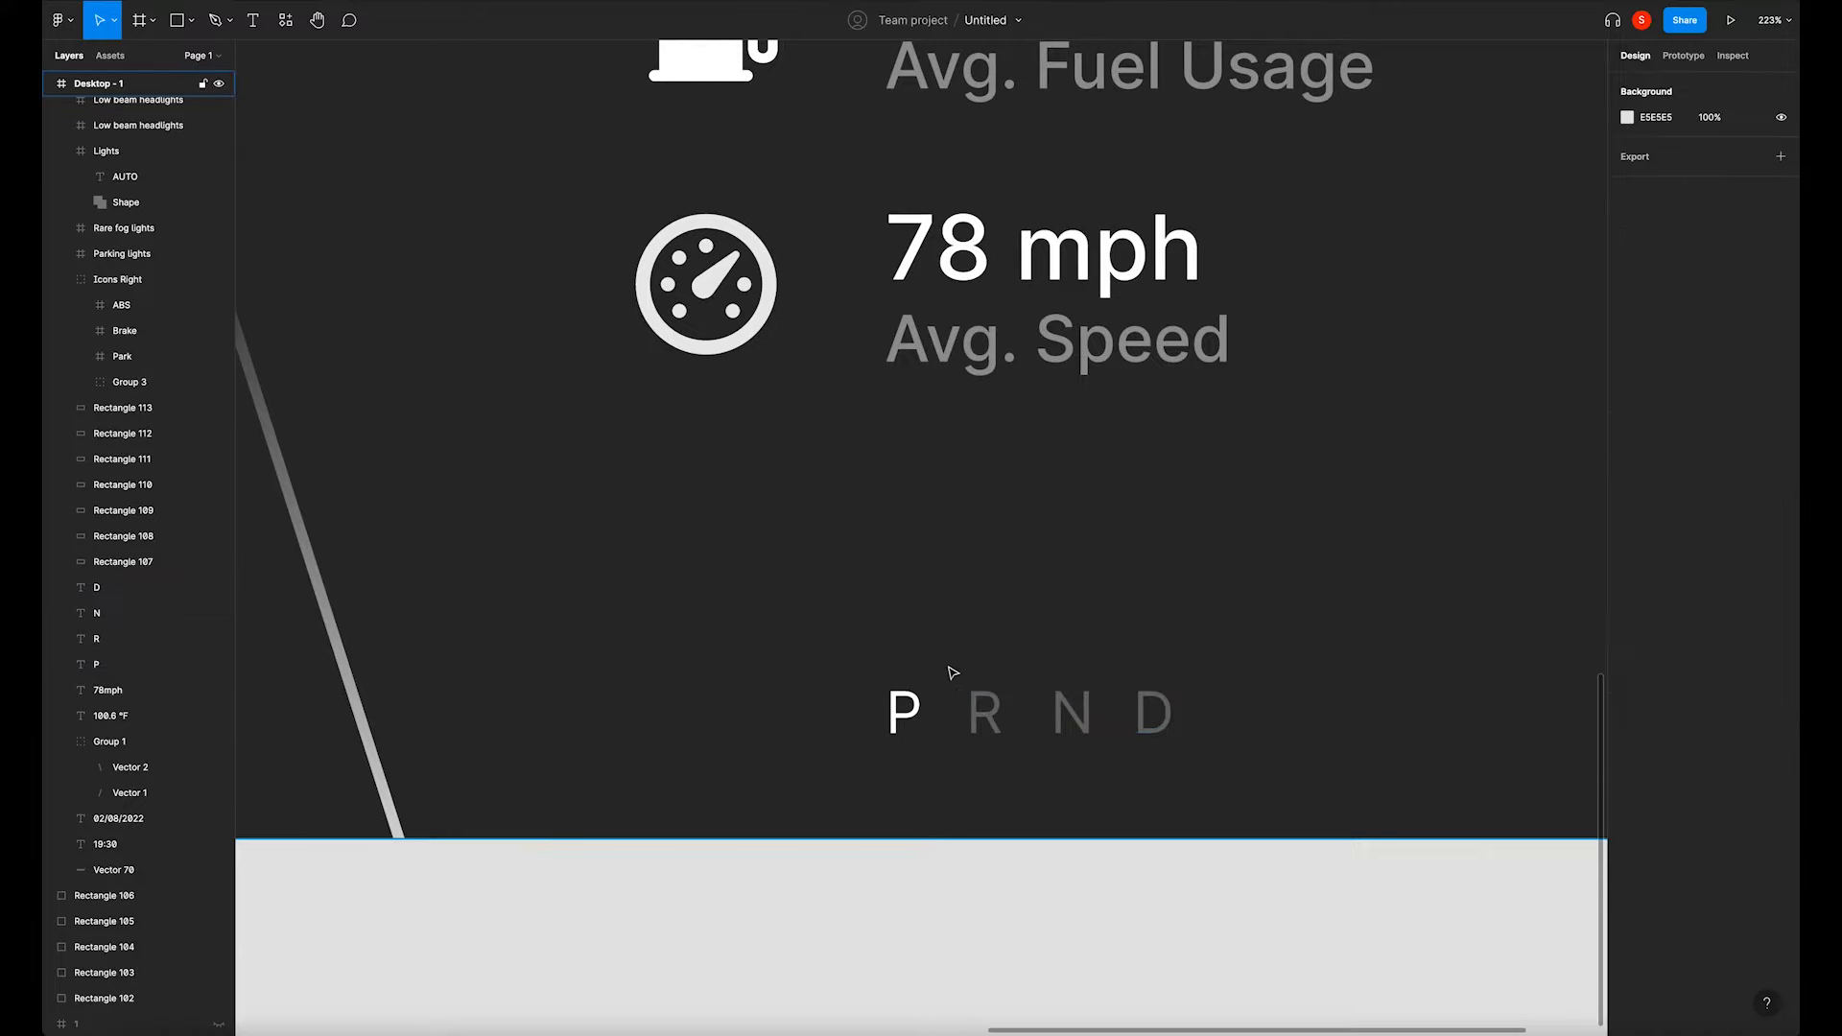
Duplicate the gear letter P to its left and change the copy's text to Ready.
{"action": "scroll", "coordinate": [969, 674], "scroll_direction": "down", "scroll_amount": 3}
{"action": "left_click_drag", "start_coordinate": [933, 689], "coordinate": [827, 698]}
{"action": "double_click", "coordinate": [829, 692]}
{"action": "type", "text": "R"}
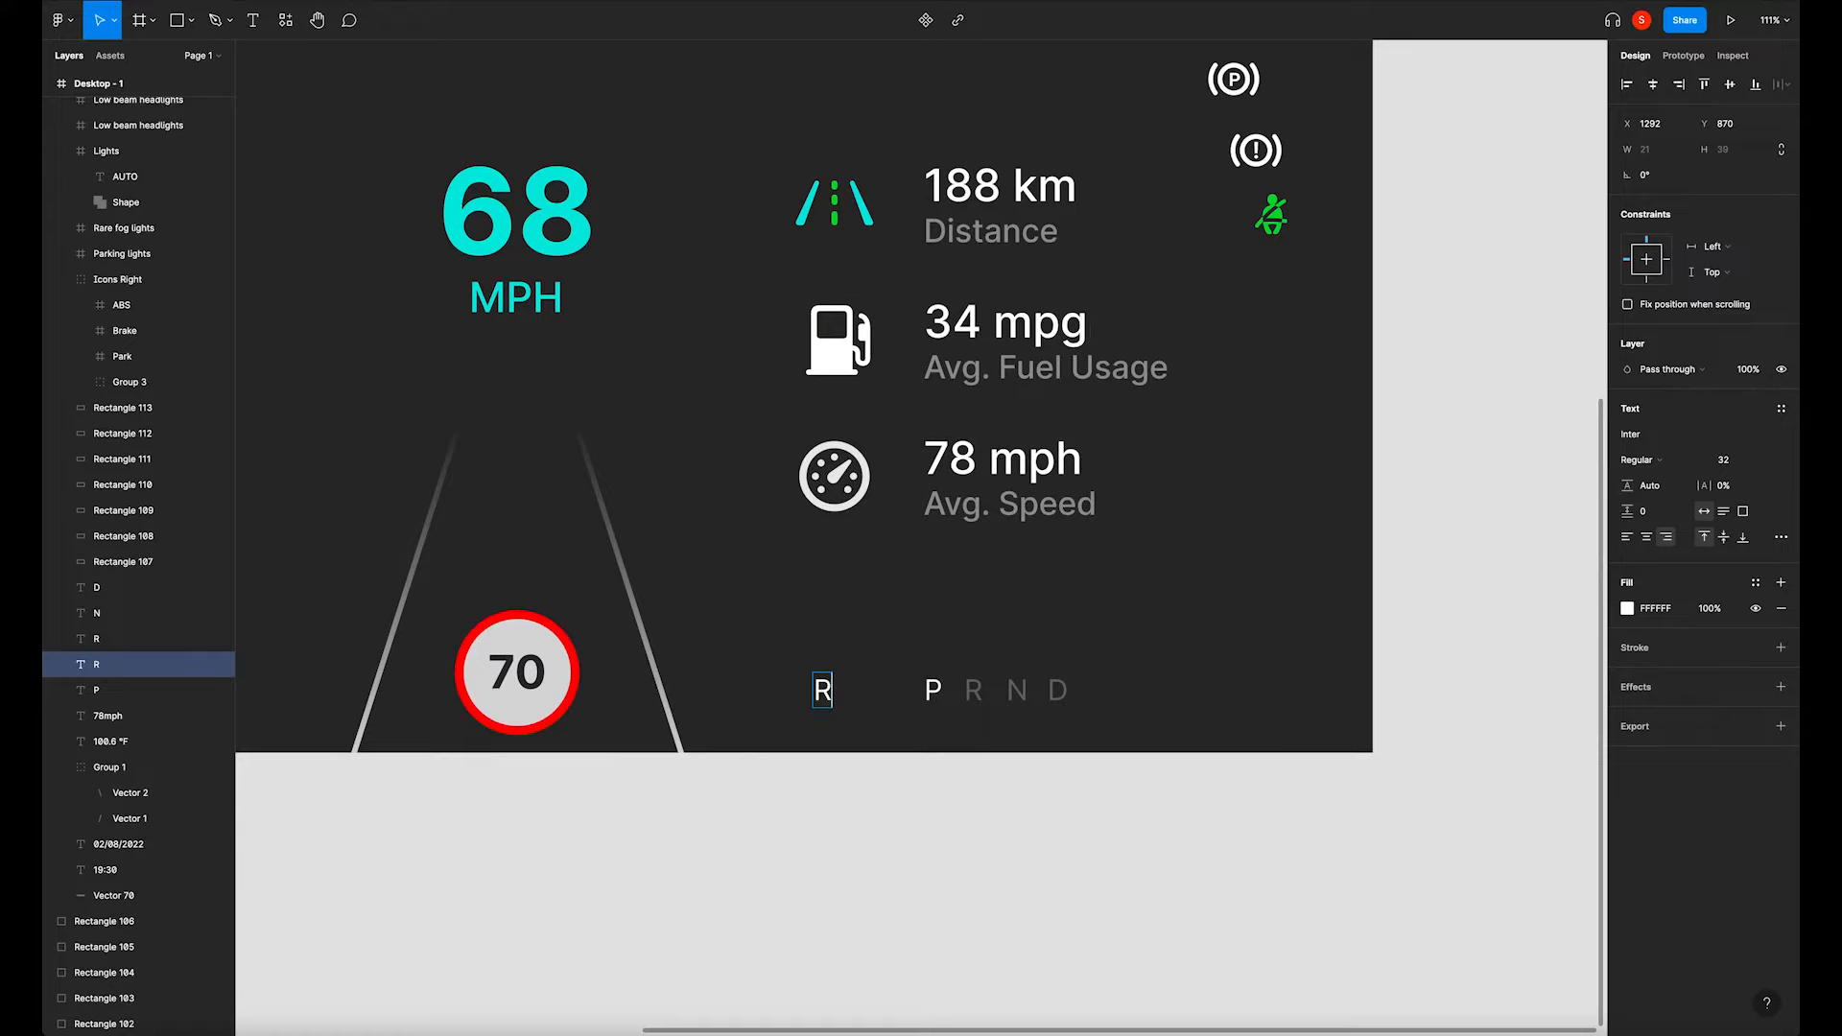
{"action": "type", "text": "eady"}
{"action": "key", "text": "Escape"}
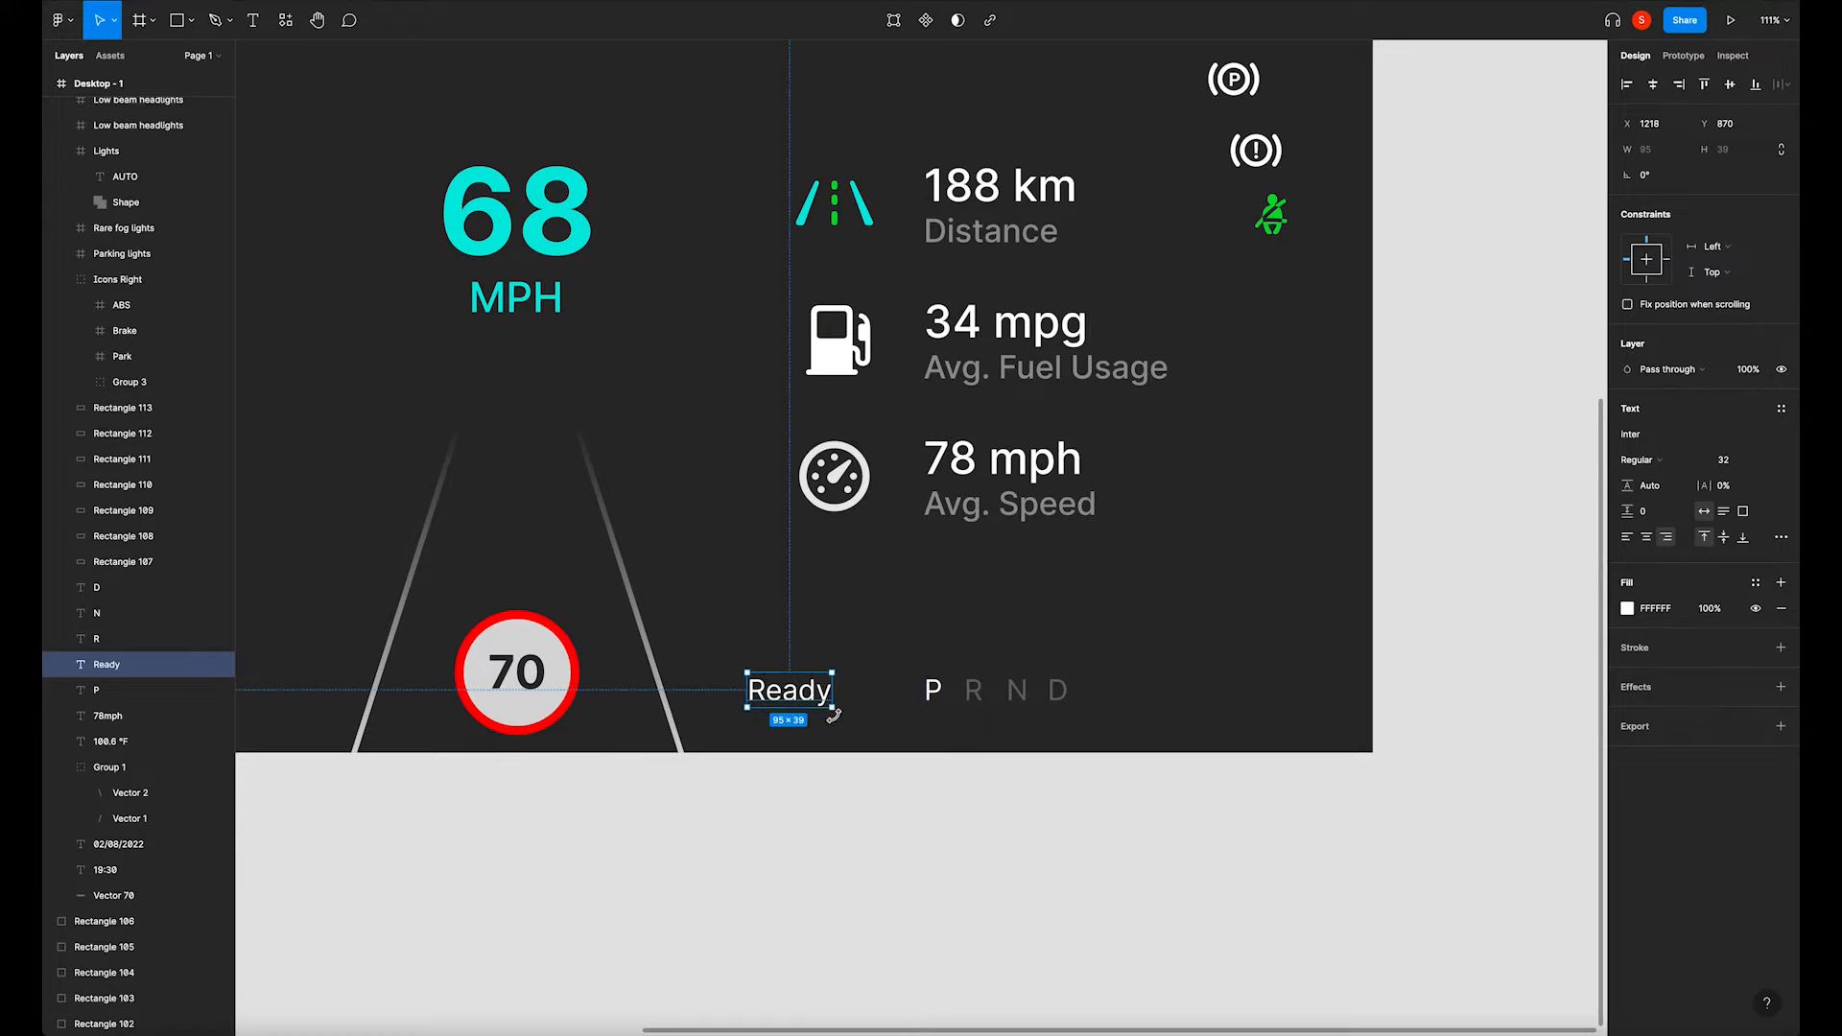
Make the Ready label upper case and place it just left of the gear letters, below the trip stat icons.
{"action": "left_click", "coordinate": [1778, 539]}
{"action": "left_click", "coordinate": [1535, 872]}
{"action": "left_click", "coordinate": [1004, 723]}
{"action": "left_click_drag", "start_coordinate": [811, 702], "coordinate": [873, 704]}
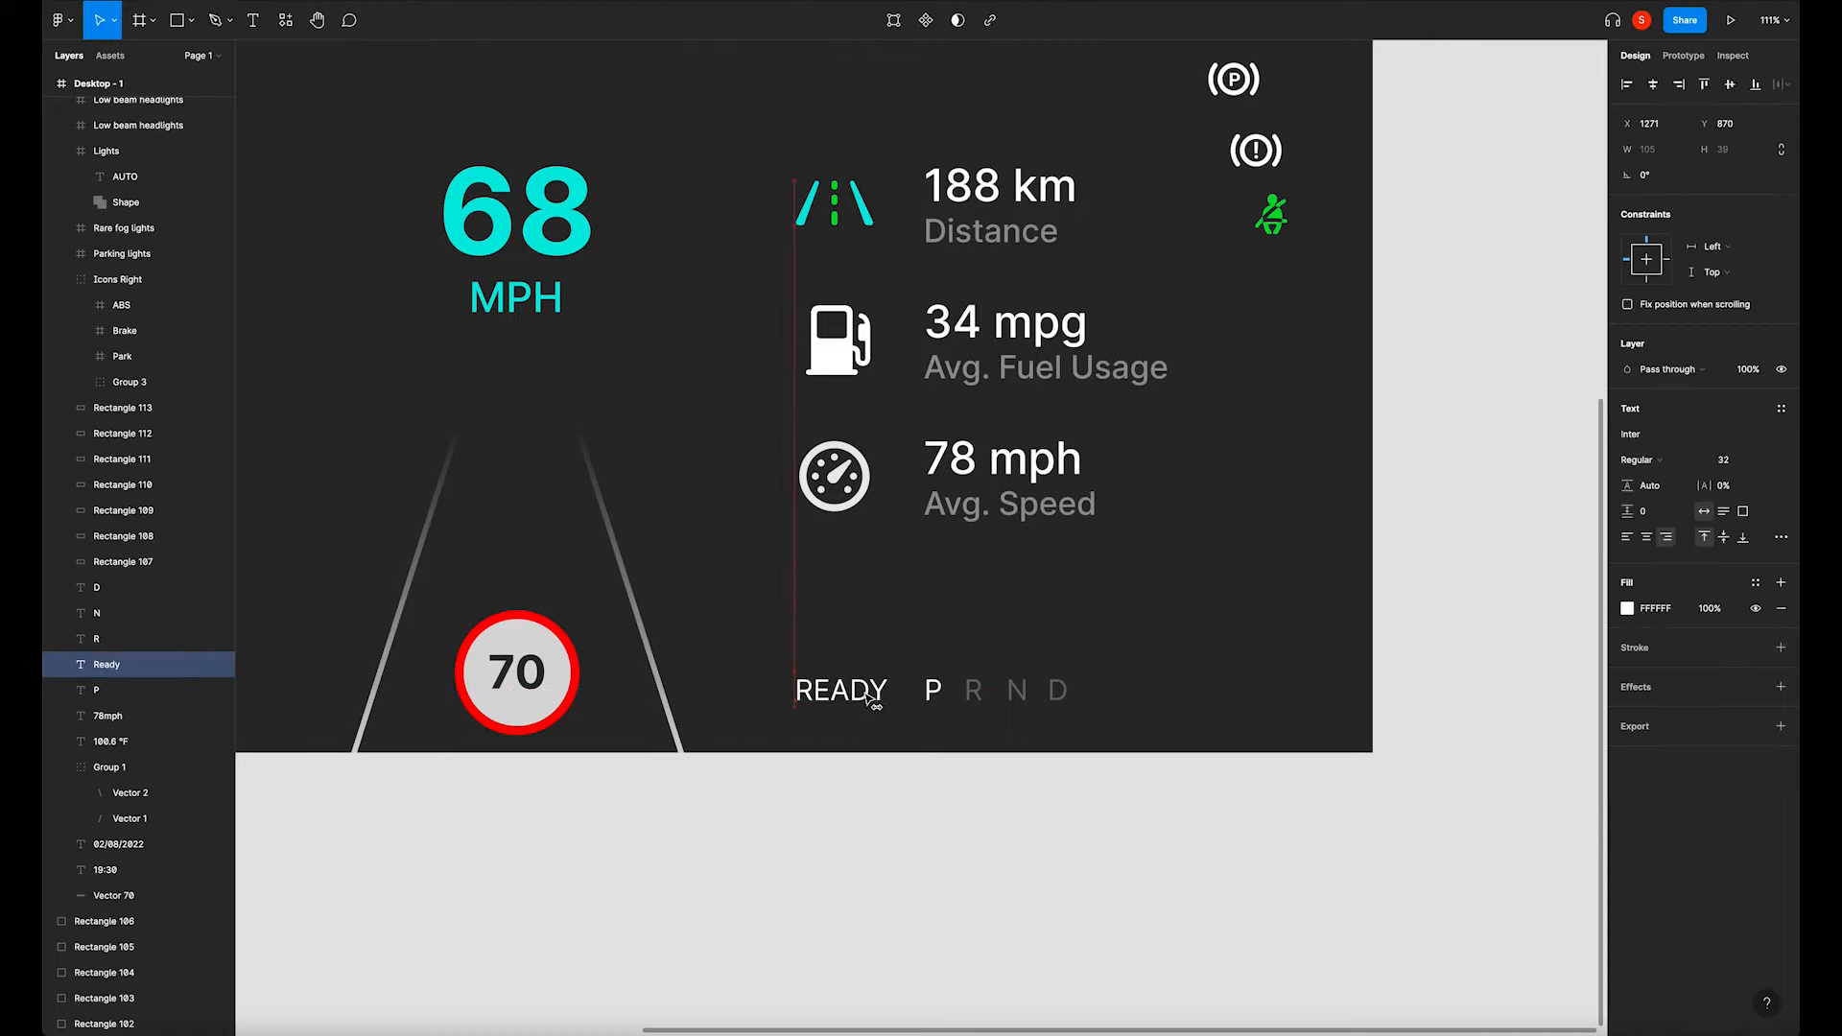
{"action": "left_click_drag", "start_coordinate": [785, 660], "coordinate": [1077, 729]}
{"action": "left_click_drag", "start_coordinate": [890, 700], "coordinate": [893, 699]}
{"action": "left_click", "coordinate": [1024, 781]}
Colour the READY label green.
{"action": "scroll", "coordinate": [1023, 781], "scroll_direction": "down", "scroll_amount": 4}
{"action": "left_click_drag", "start_coordinate": [923, 777], "coordinate": [1067, 790]}
{"action": "scroll", "coordinate": [1087, 791], "scroll_direction": "down", "scroll_amount": 3}
{"action": "left_click_drag", "start_coordinate": [1190, 766], "coordinate": [1068, 738]}
{"action": "left_click", "coordinate": [1103, 806]}
{"action": "left_click", "coordinate": [1053, 735]}
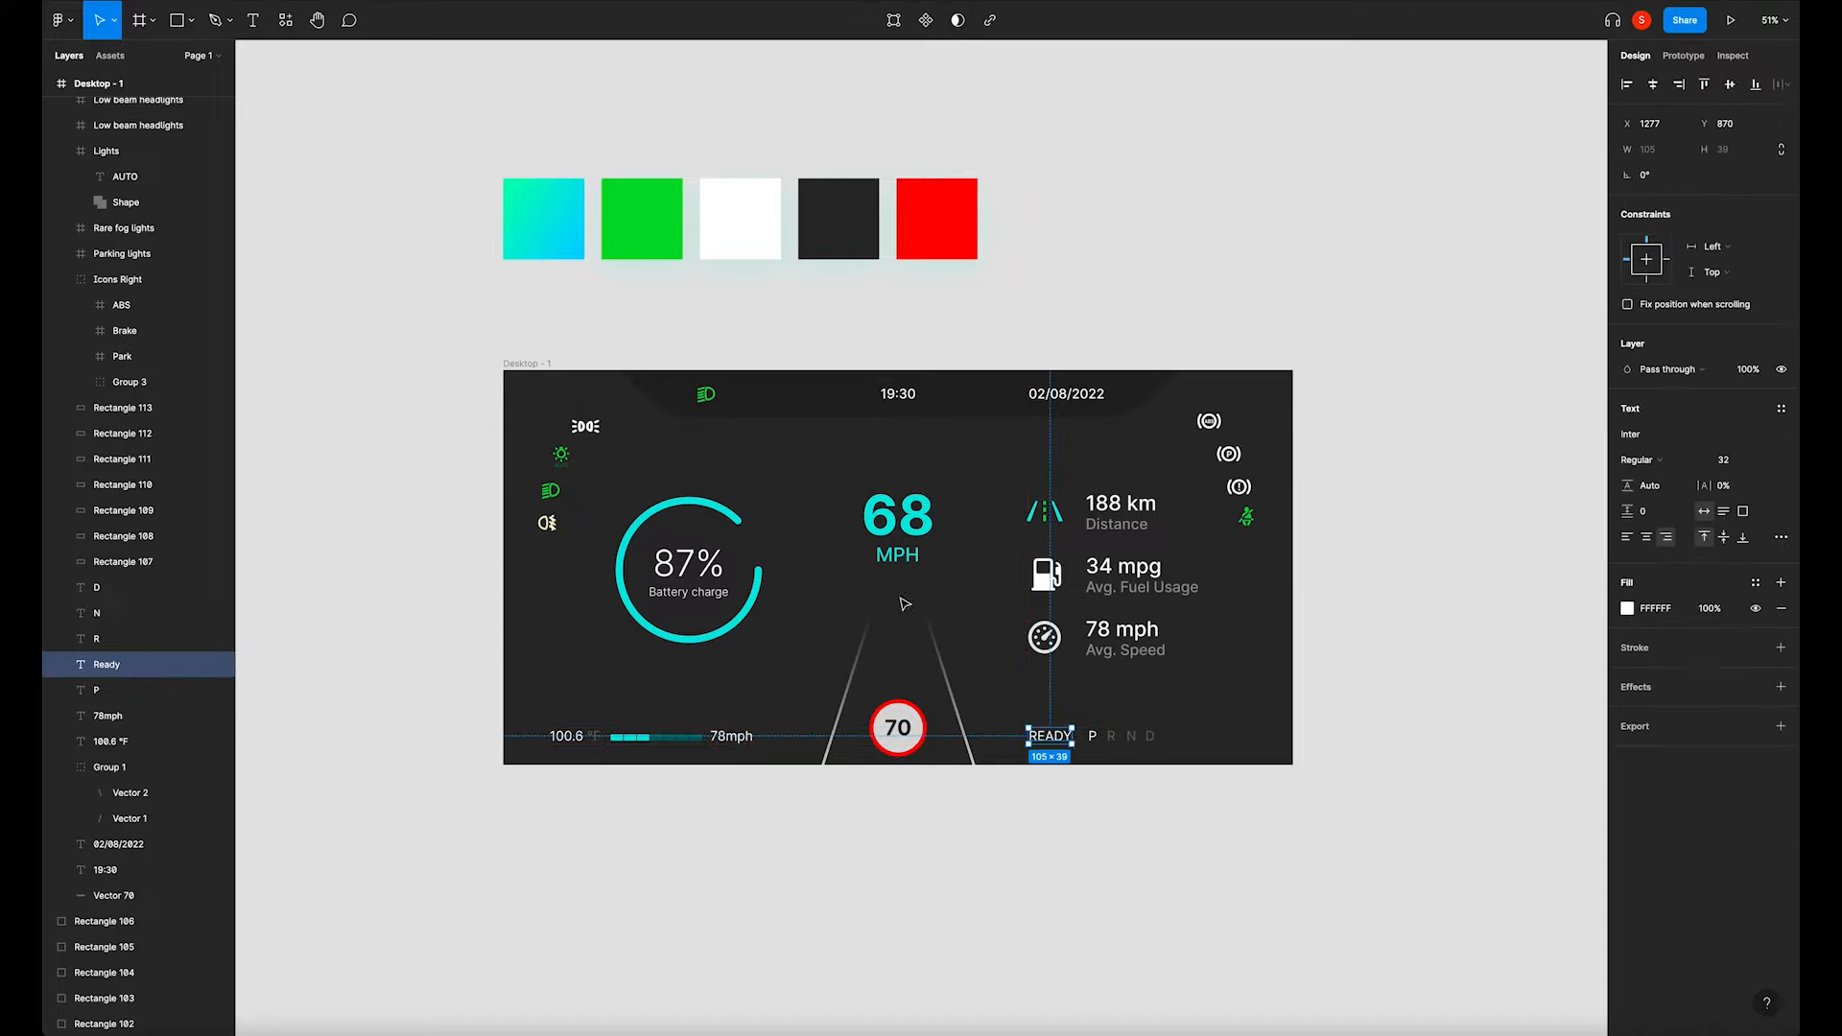
{"action": "left_click", "coordinate": [1162, 871]}
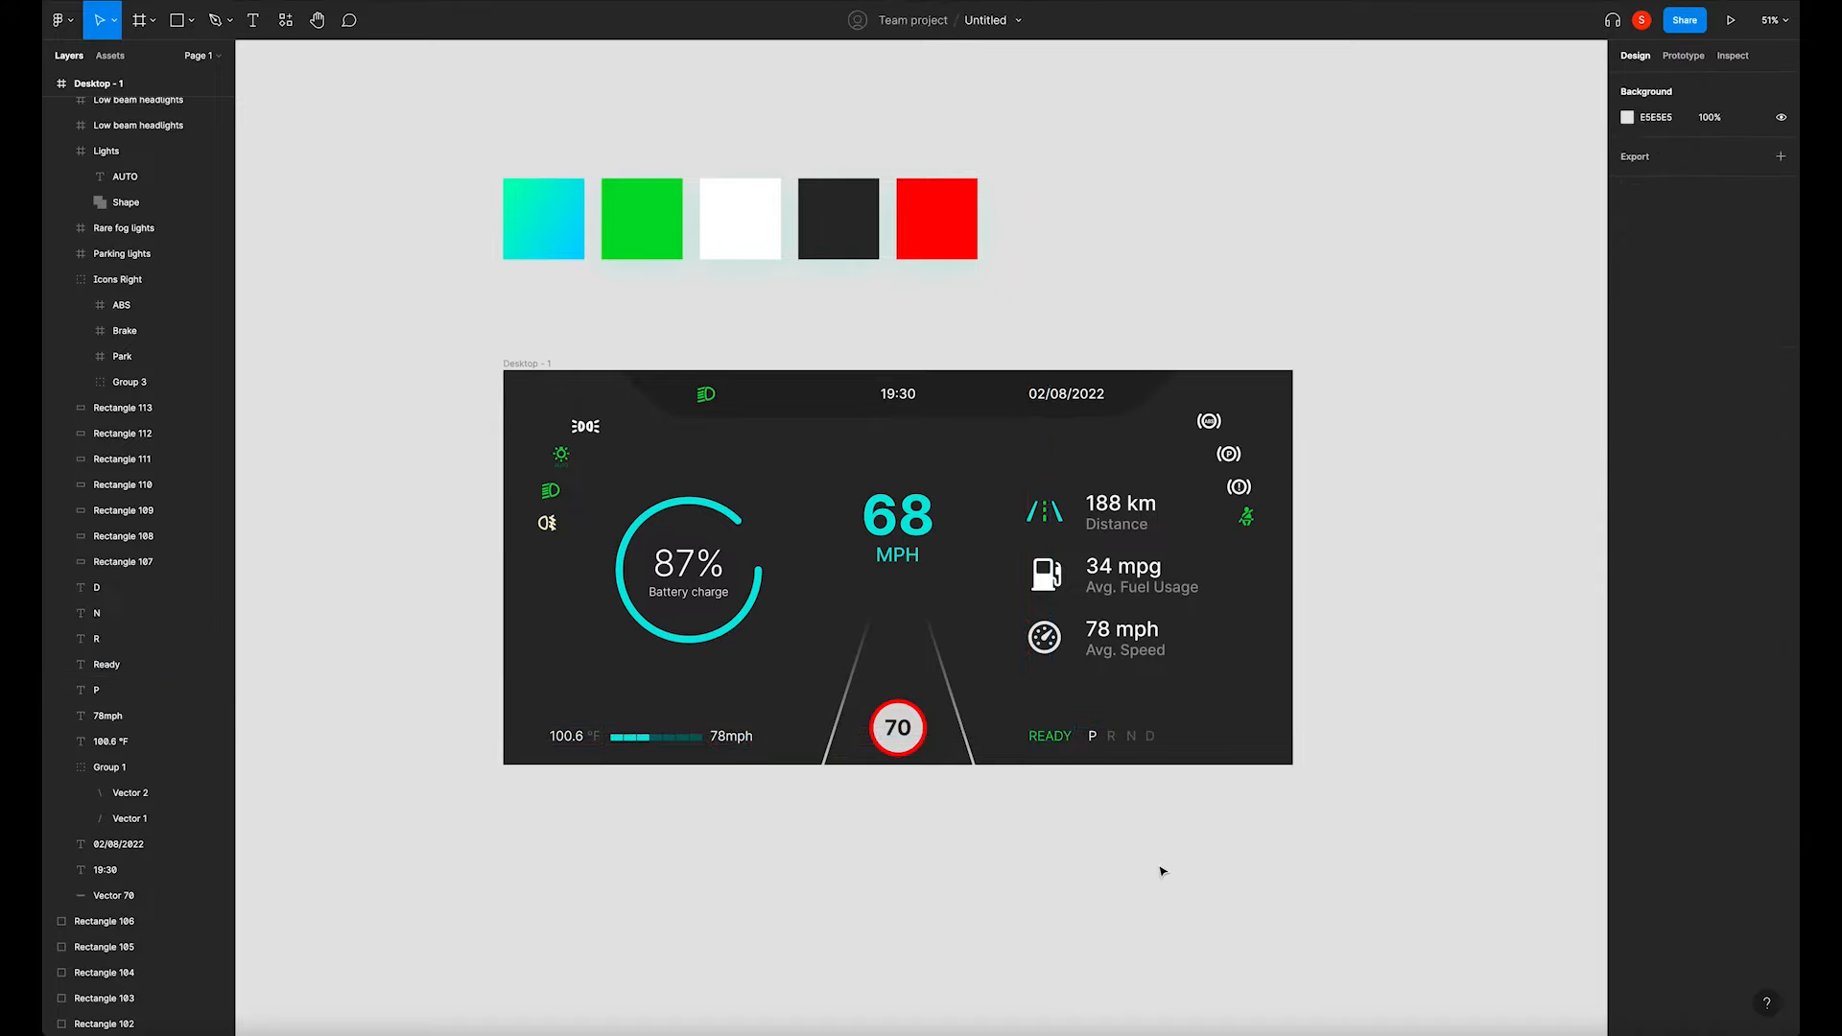
Select the three trip stat rows with their icons and shift them slightly down and right.
{"action": "left_click", "coordinate": [1095, 748]}
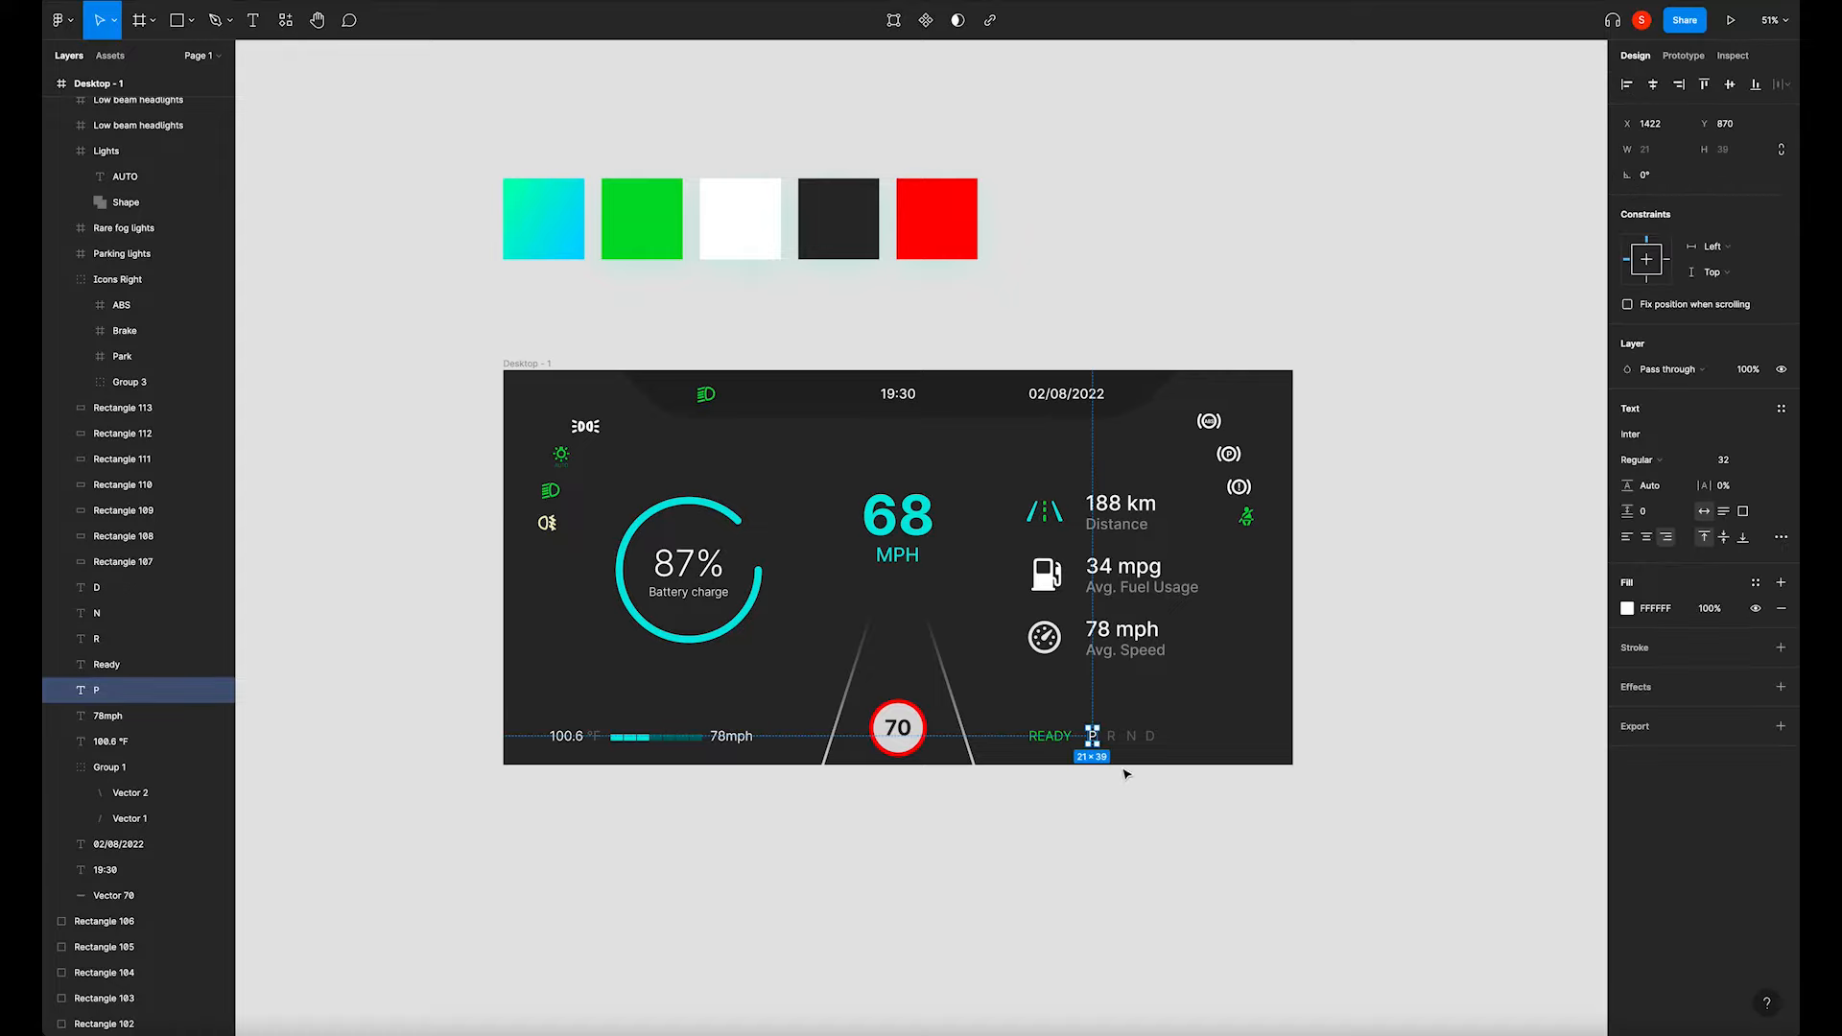
{"action": "left_click", "coordinate": [1173, 752]}
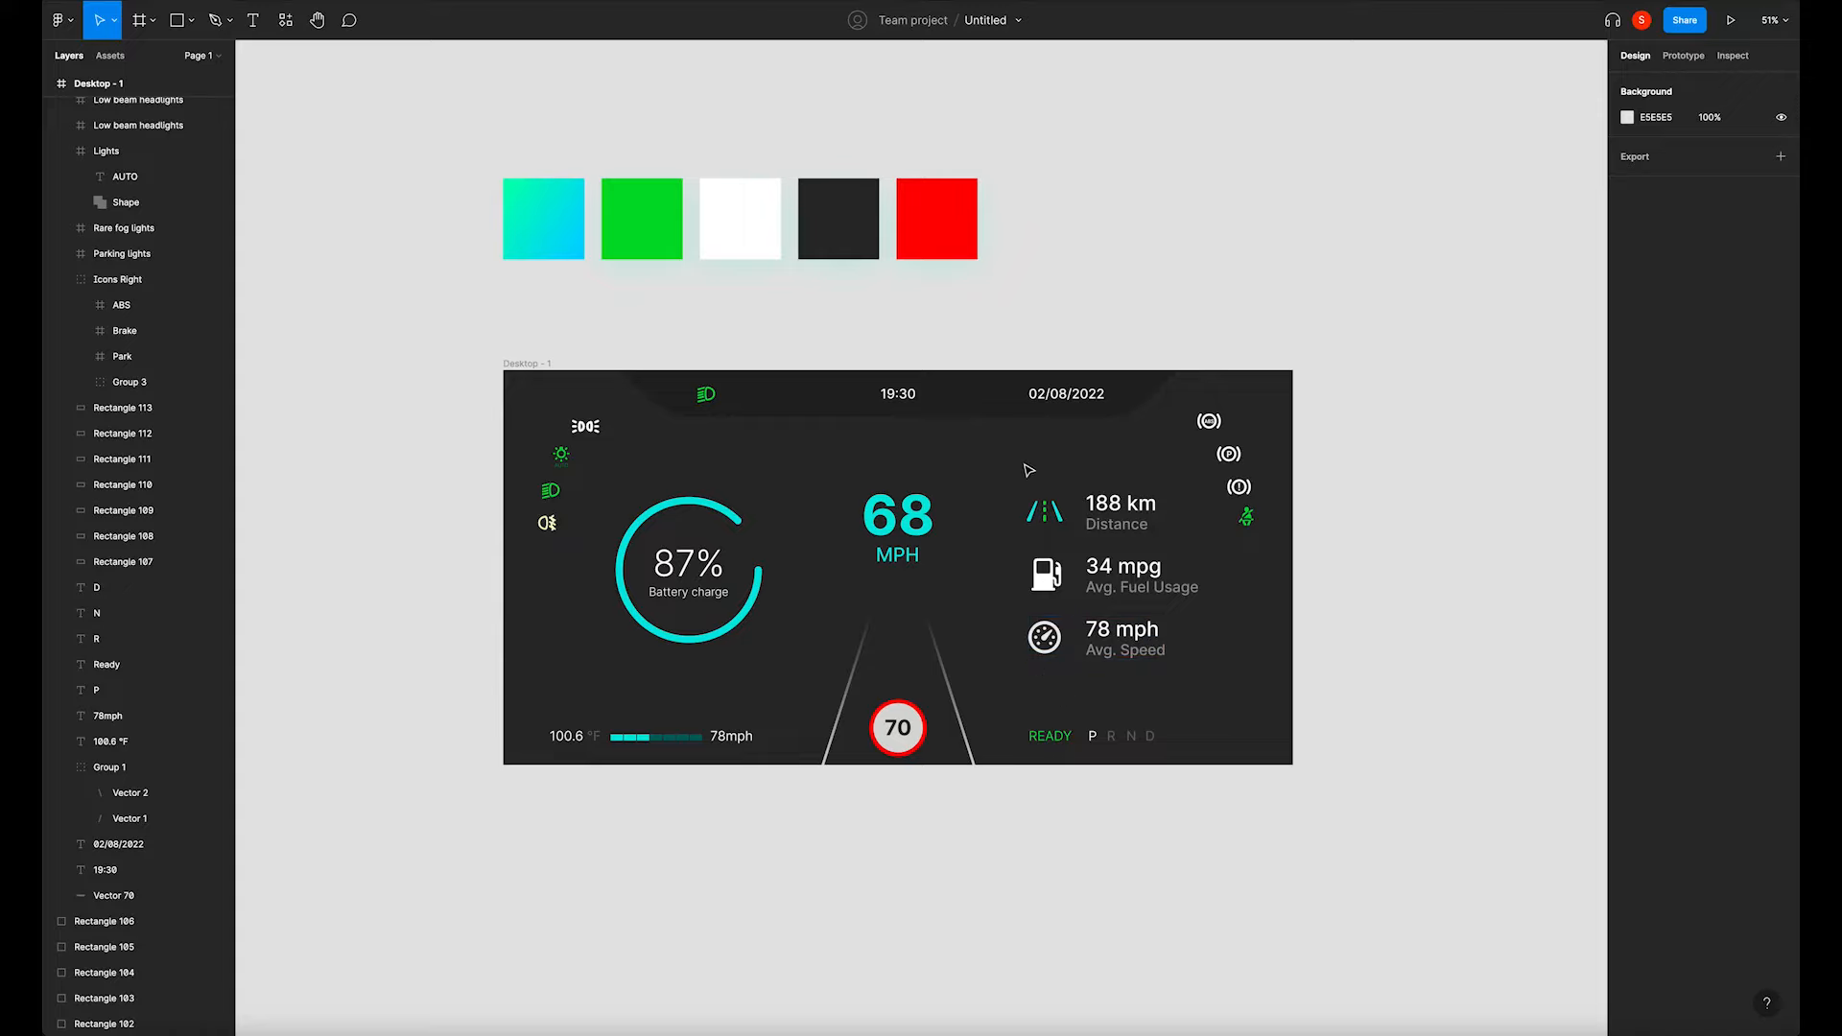
{"action": "left_click_drag", "start_coordinate": [1029, 470], "coordinate": [1194, 671]}
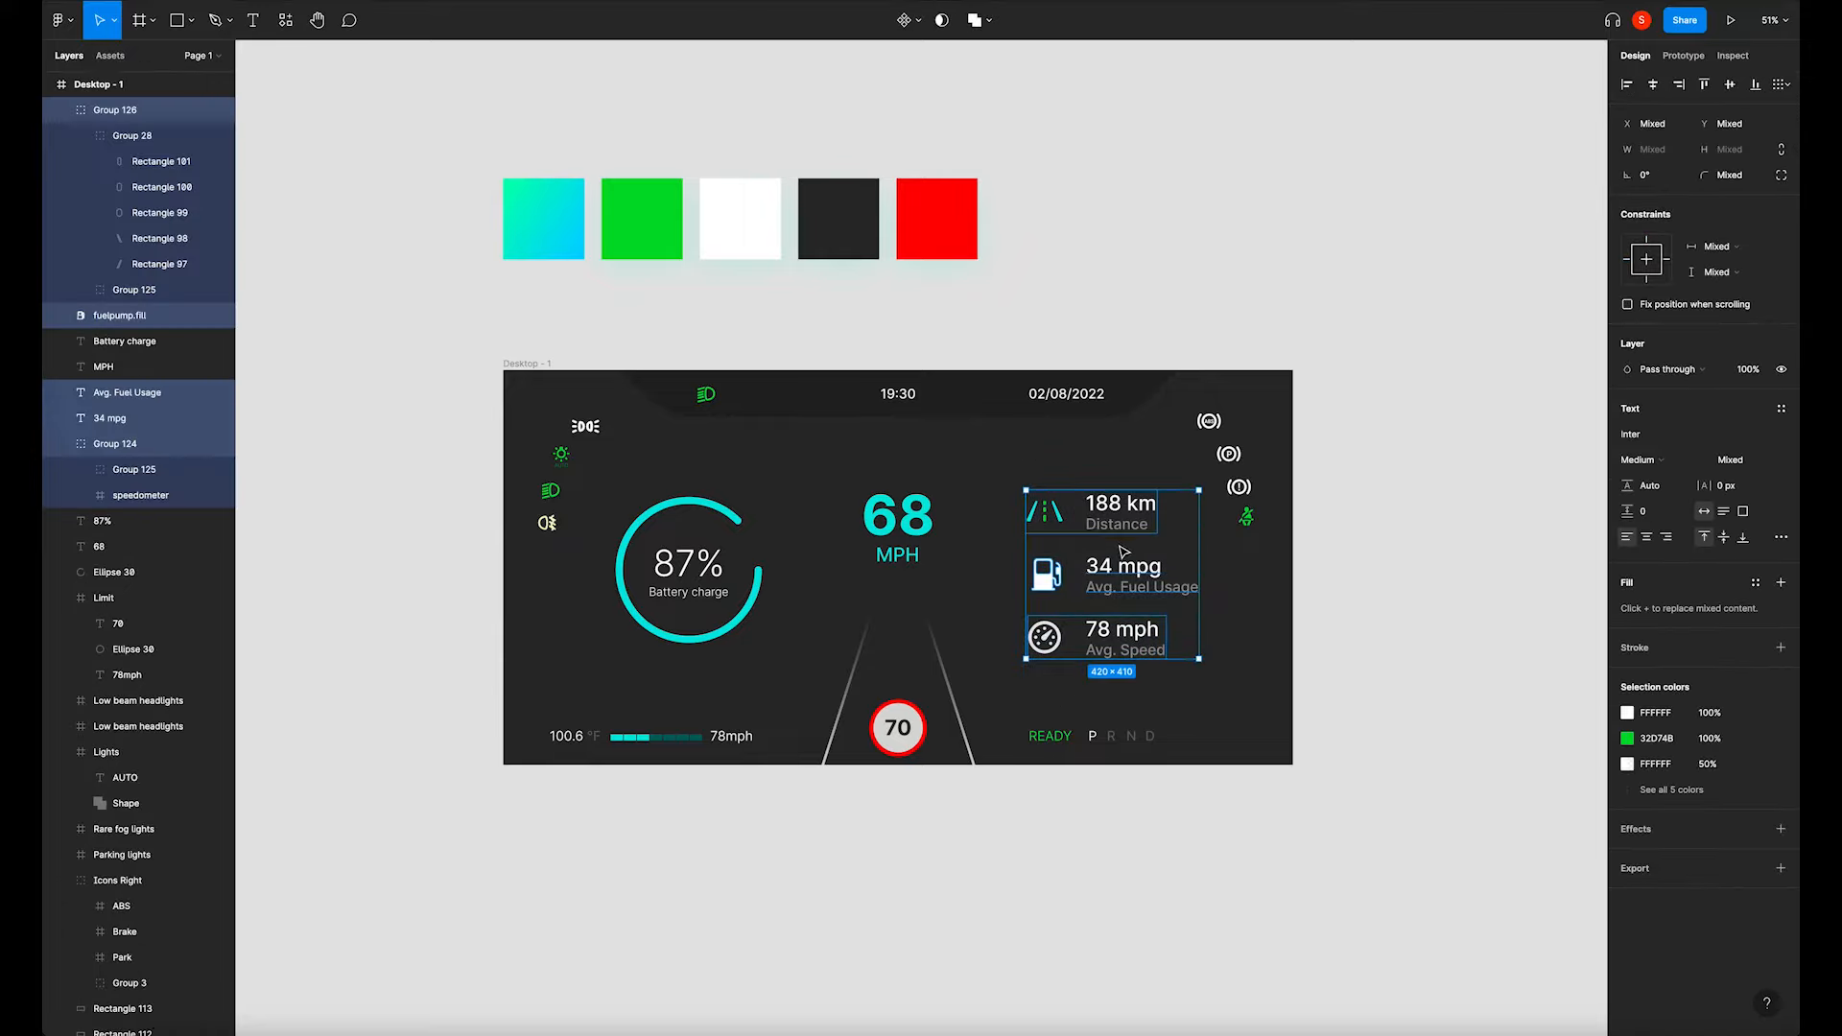
{"action": "key", "text": "shift+a"}
{"action": "left_click_drag", "start_coordinate": [1123, 552], "coordinate": [1125, 557]}
{"action": "left_click", "coordinate": [1384, 583]}
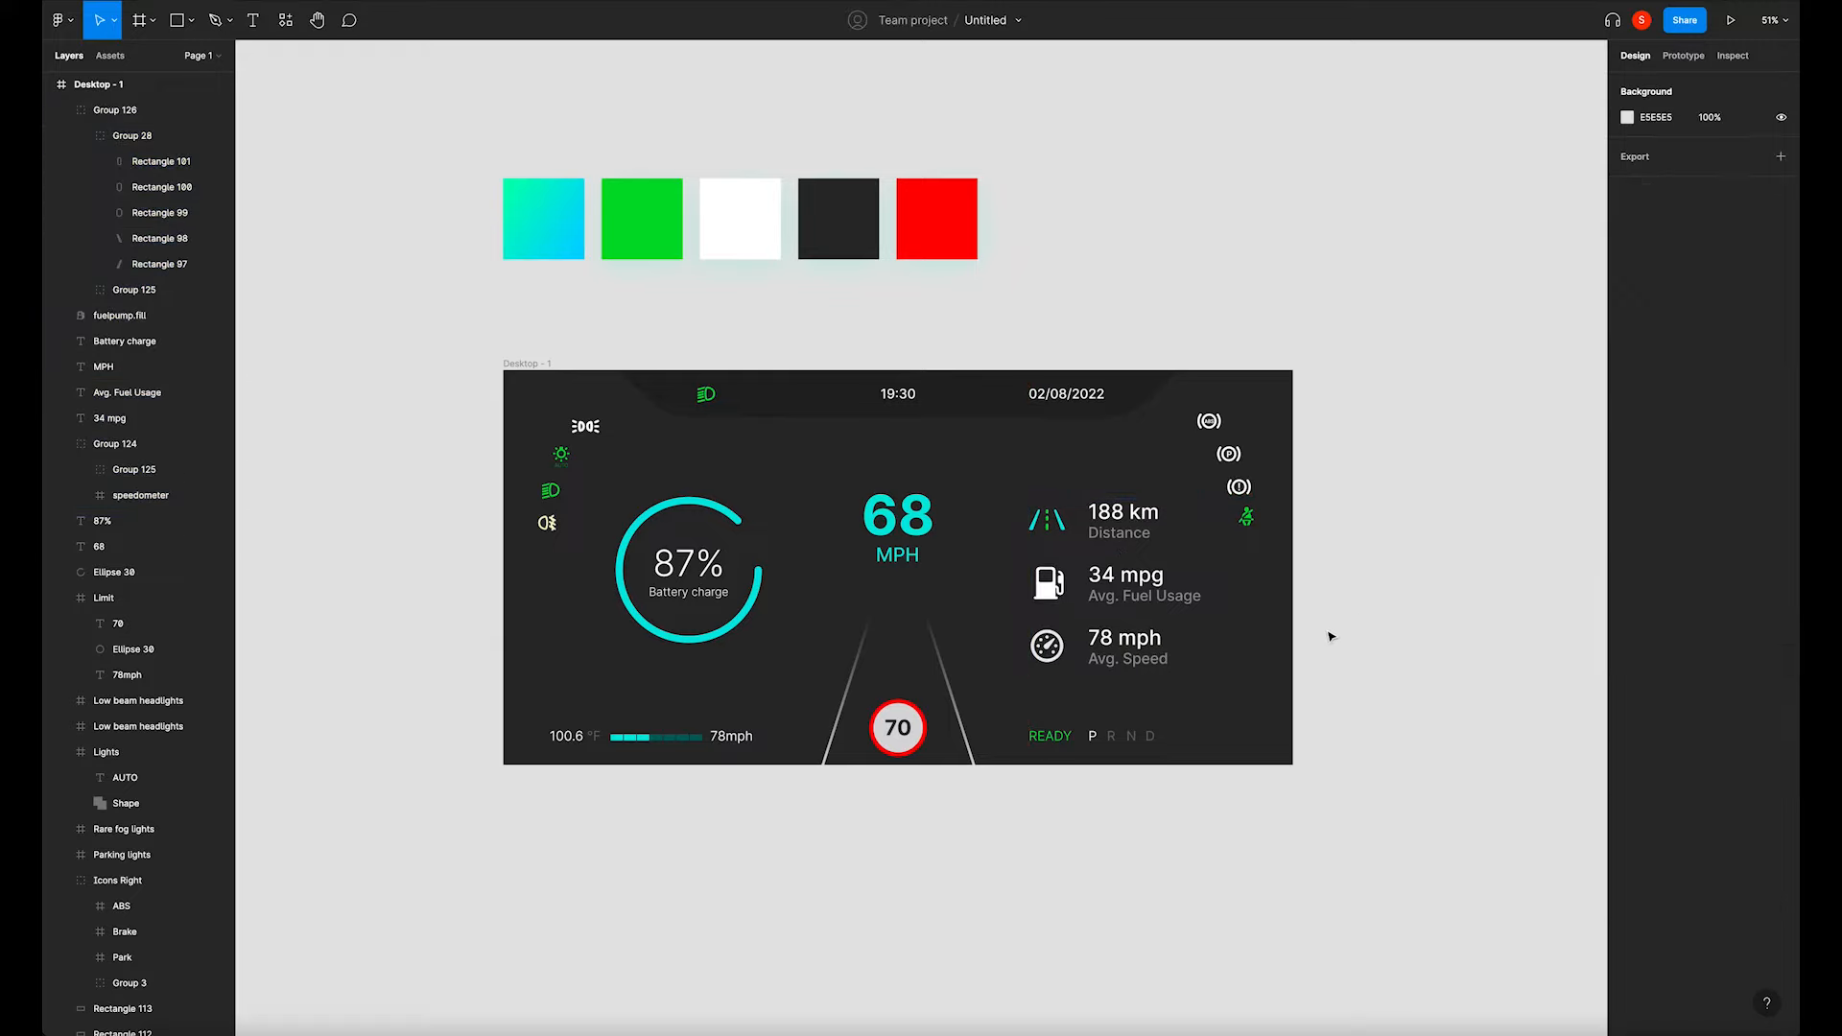
Move the temperature gauge row slightly left and the READY gear row right, beneath the seat-belt icon.
{"action": "left_click_drag", "start_coordinate": [524, 716], "coordinate": [793, 768]}
{"action": "left_click_drag", "start_coordinate": [684, 747], "coordinate": [675, 748]}
{"action": "left_click", "coordinate": [1036, 811]}
{"action": "left_click_drag", "start_coordinate": [1008, 696], "coordinate": [1220, 774]}
{"action": "left_click_drag", "start_coordinate": [1092, 745], "coordinate": [1184, 732]}
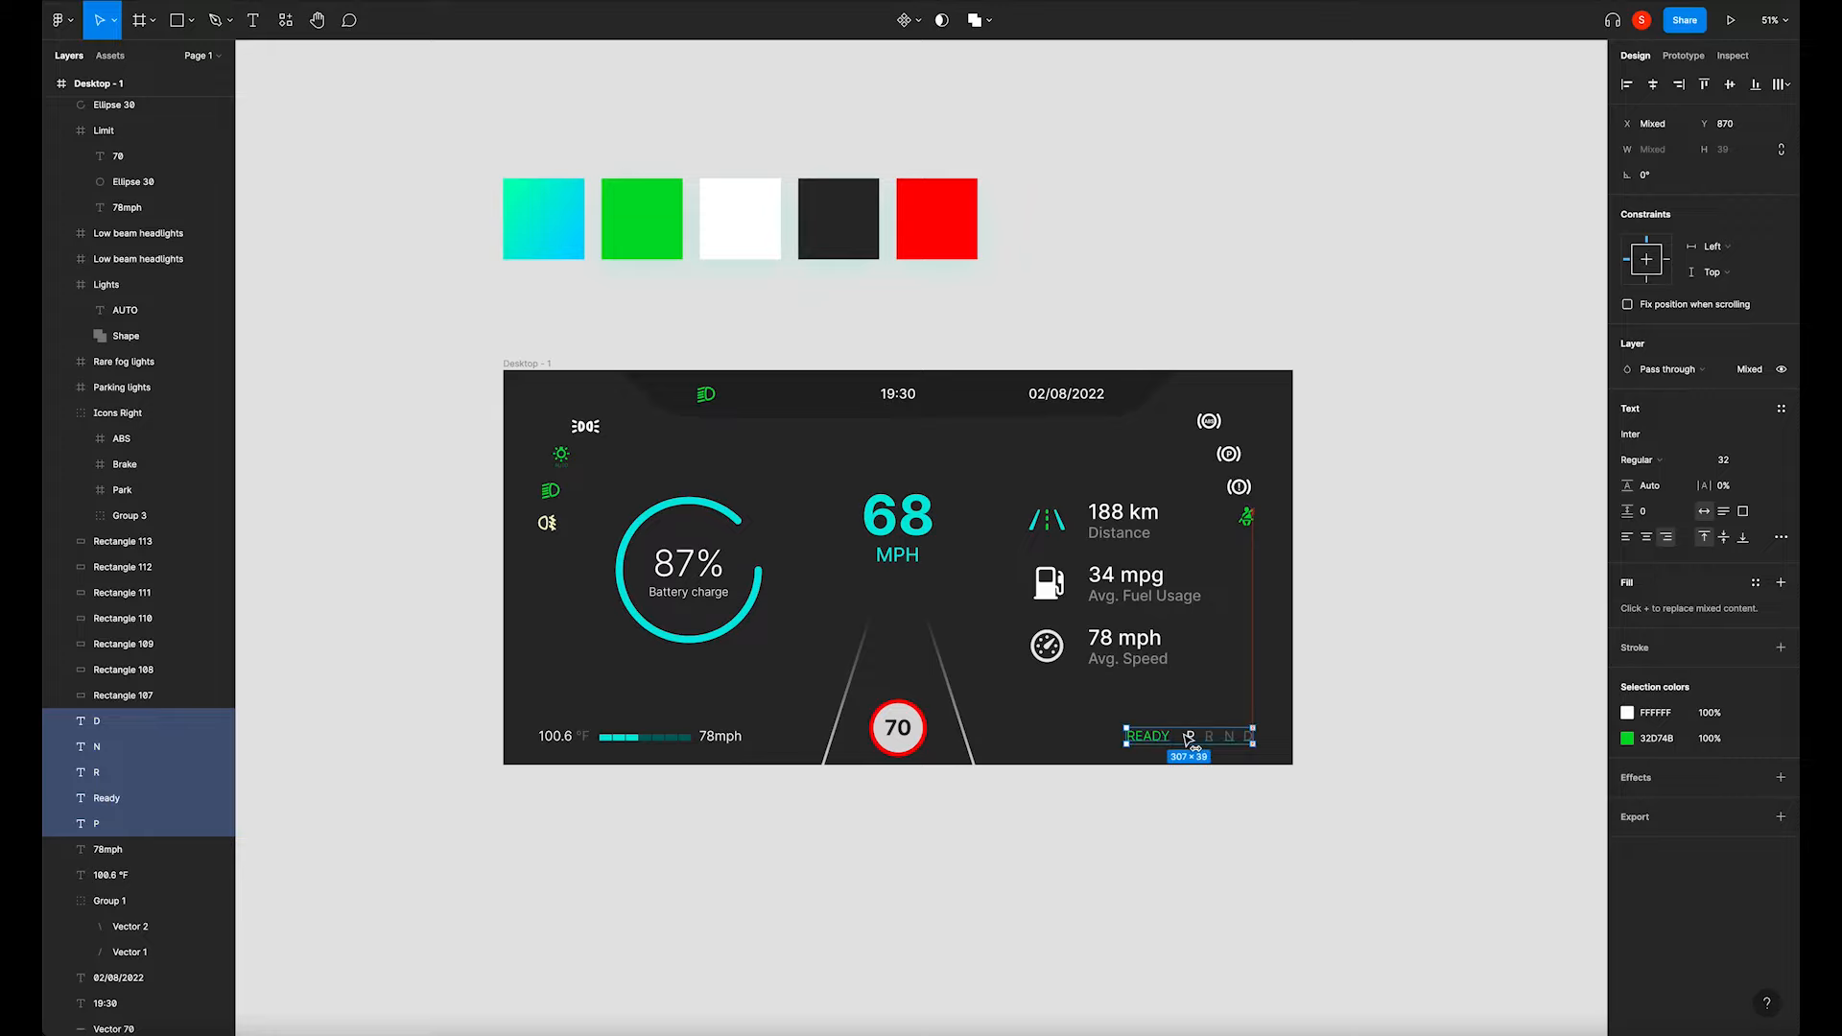
{"action": "left_click", "coordinate": [1203, 848]}
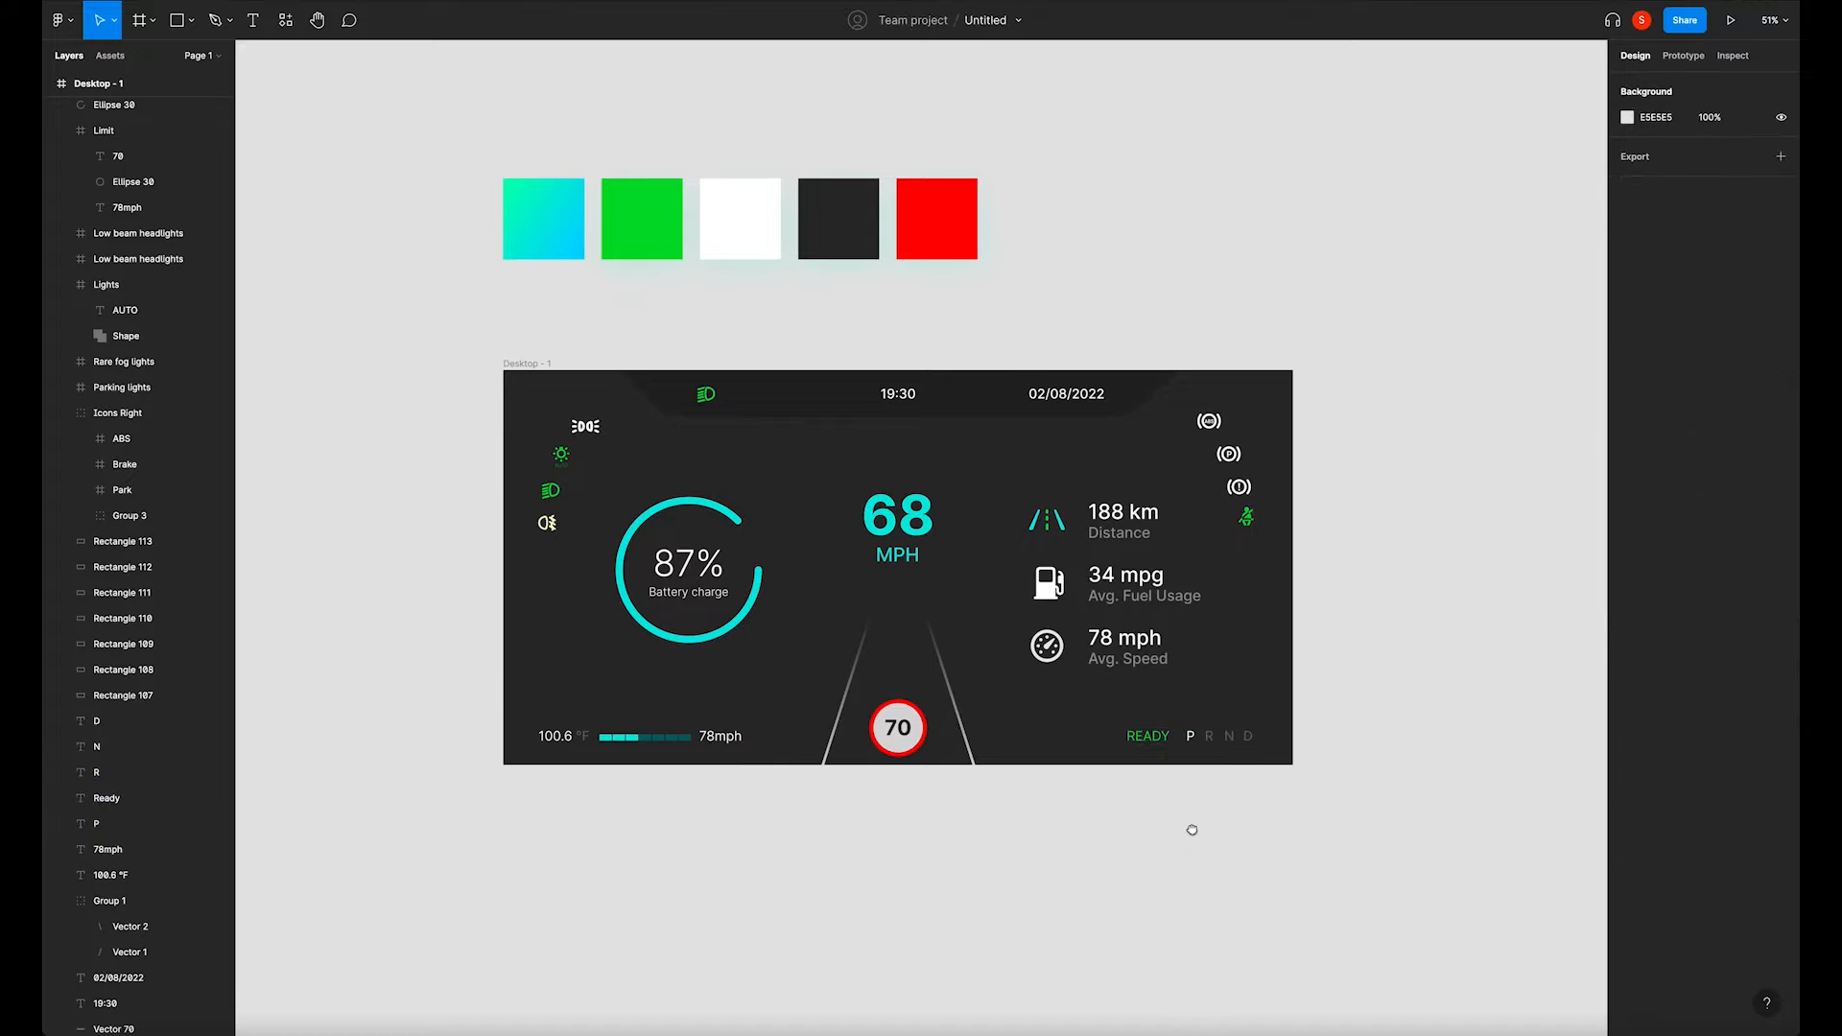
{"action": "left_click_drag", "start_coordinate": [1193, 823], "coordinate": [1179, 827]}
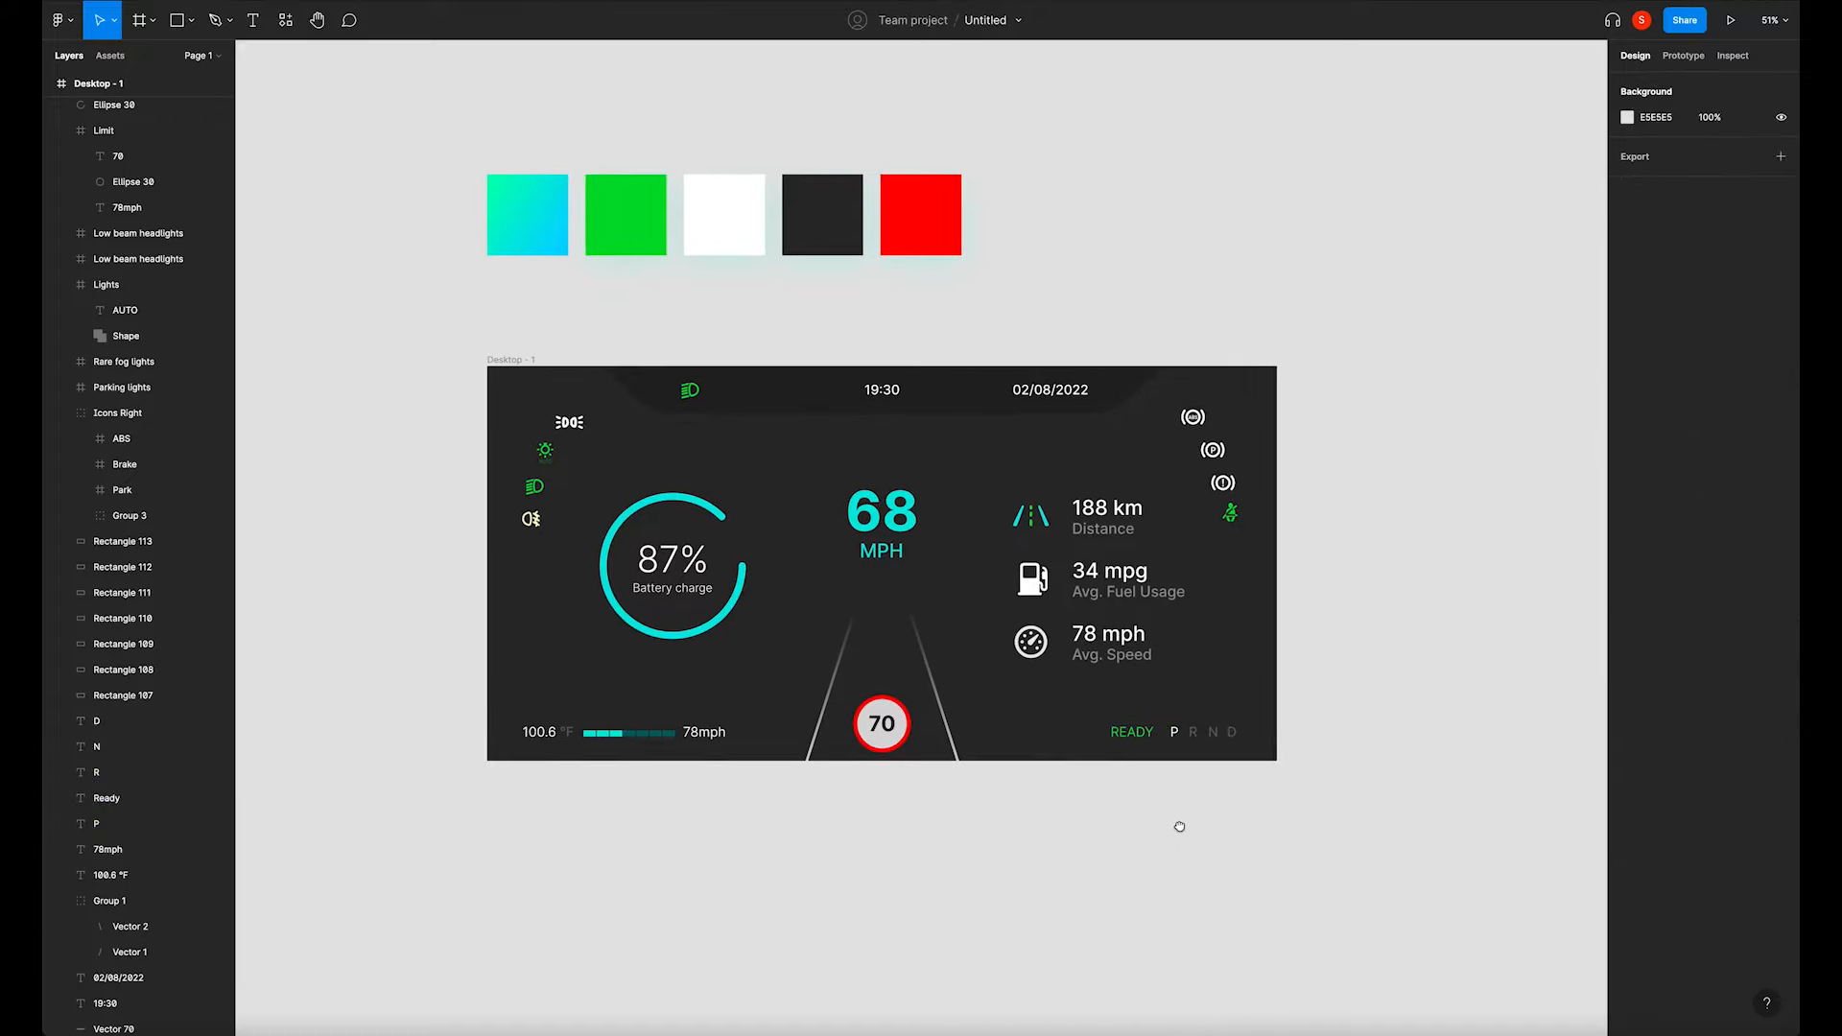
Change the red ring colour of the 70 speed-limit sign from solid to a linear gradient.
{"action": "left_click", "coordinate": [908, 731]}
{"action": "left_click", "coordinate": [925, 850]}
{"action": "left_click", "coordinate": [882, 723]}
{"action": "left_click", "coordinate": [1627, 720]}
{"action": "left_click", "coordinate": [1471, 621]}
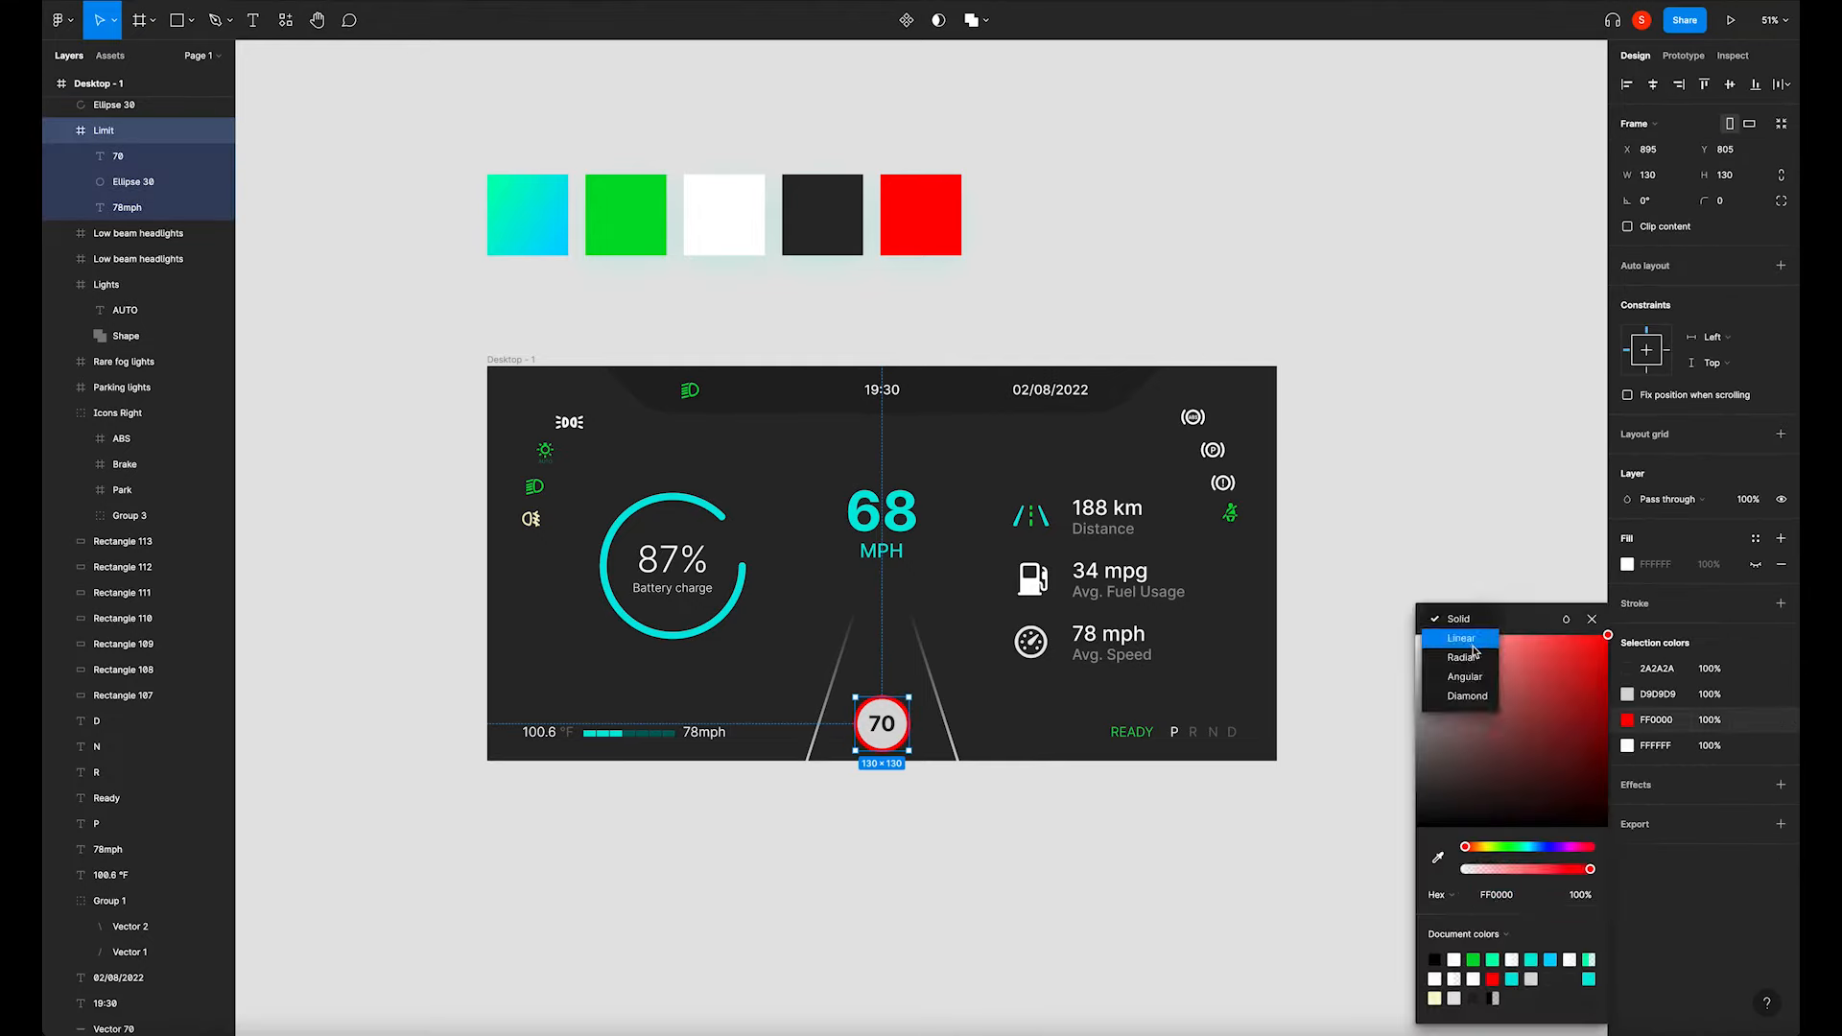
{"action": "left_click", "coordinate": [1475, 652]}
Make the ring gradient's transparent end stop a fully opaque, slightly lighter red and darken the start stop to about CD0303.
{"action": "left_click", "coordinate": [1588, 598]}
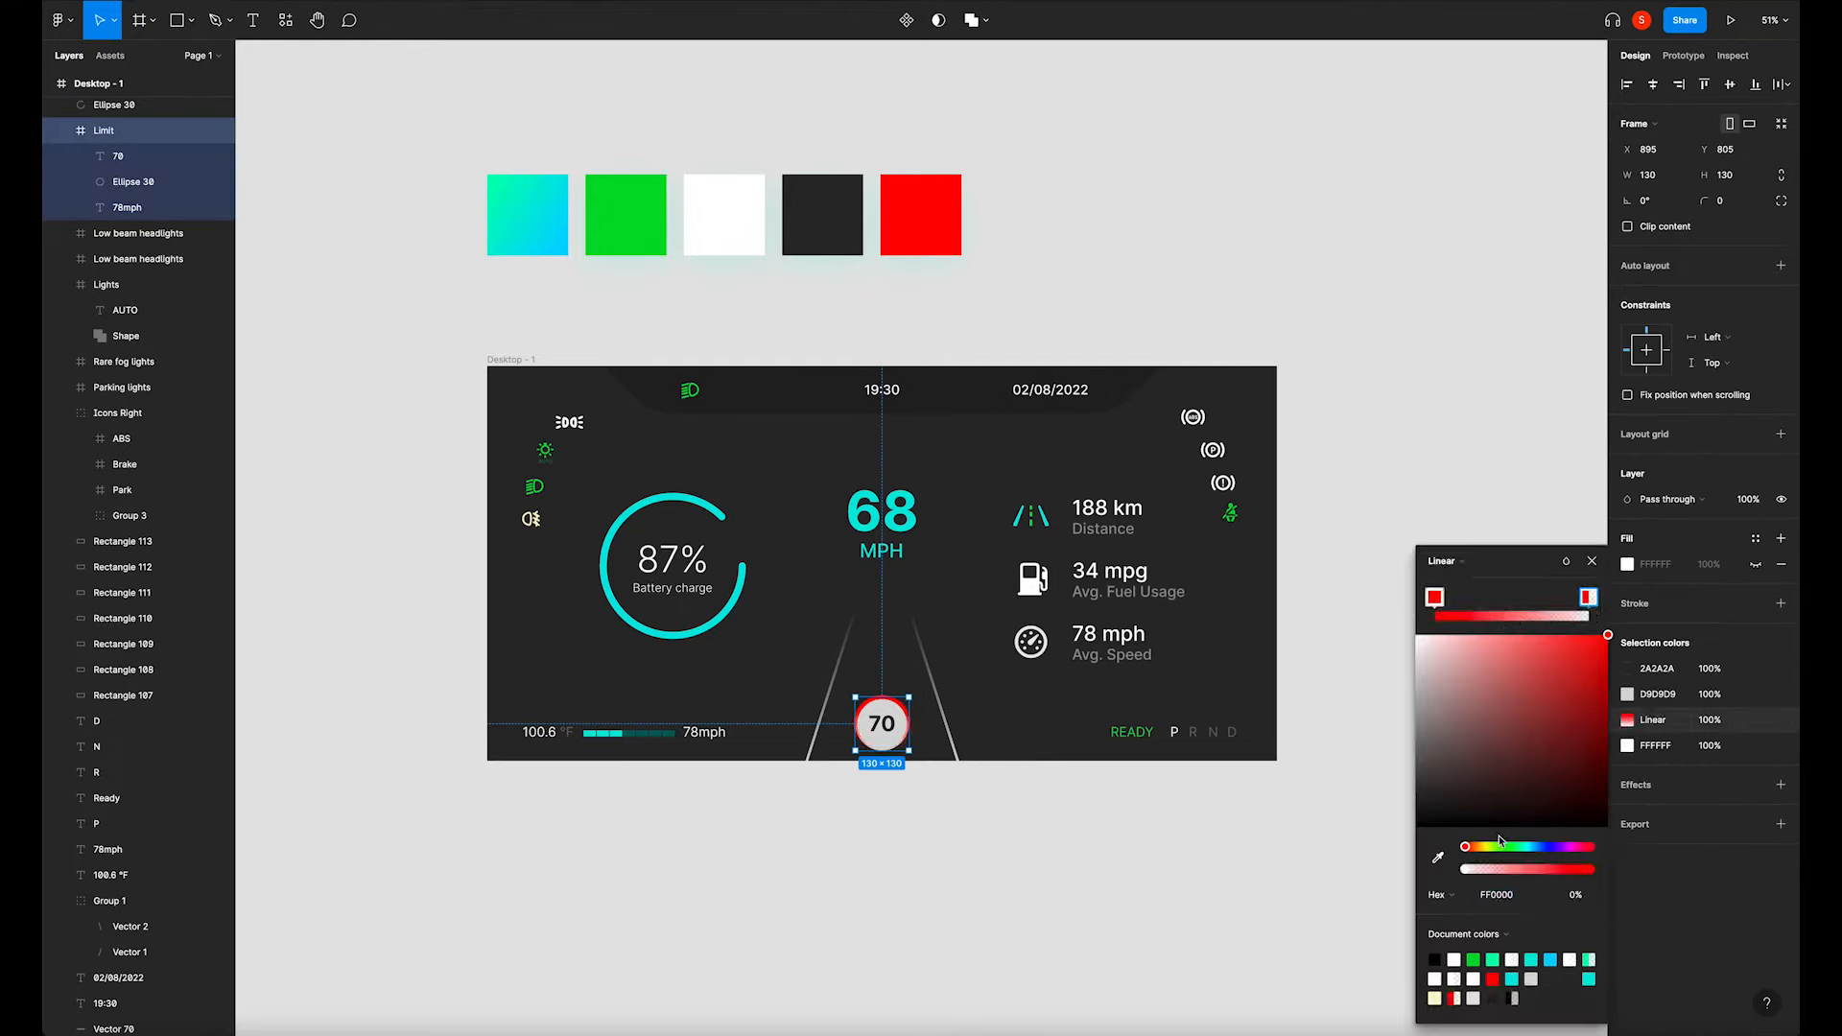
{"action": "left_click_drag", "start_coordinate": [1468, 871], "coordinate": [1595, 869]}
{"action": "left_click_drag", "start_coordinate": [1608, 636], "coordinate": [1580, 636]}
{"action": "left_click", "coordinate": [1434, 597]}
{"action": "left_click_drag", "start_coordinate": [1607, 637], "coordinate": [1606, 676]}
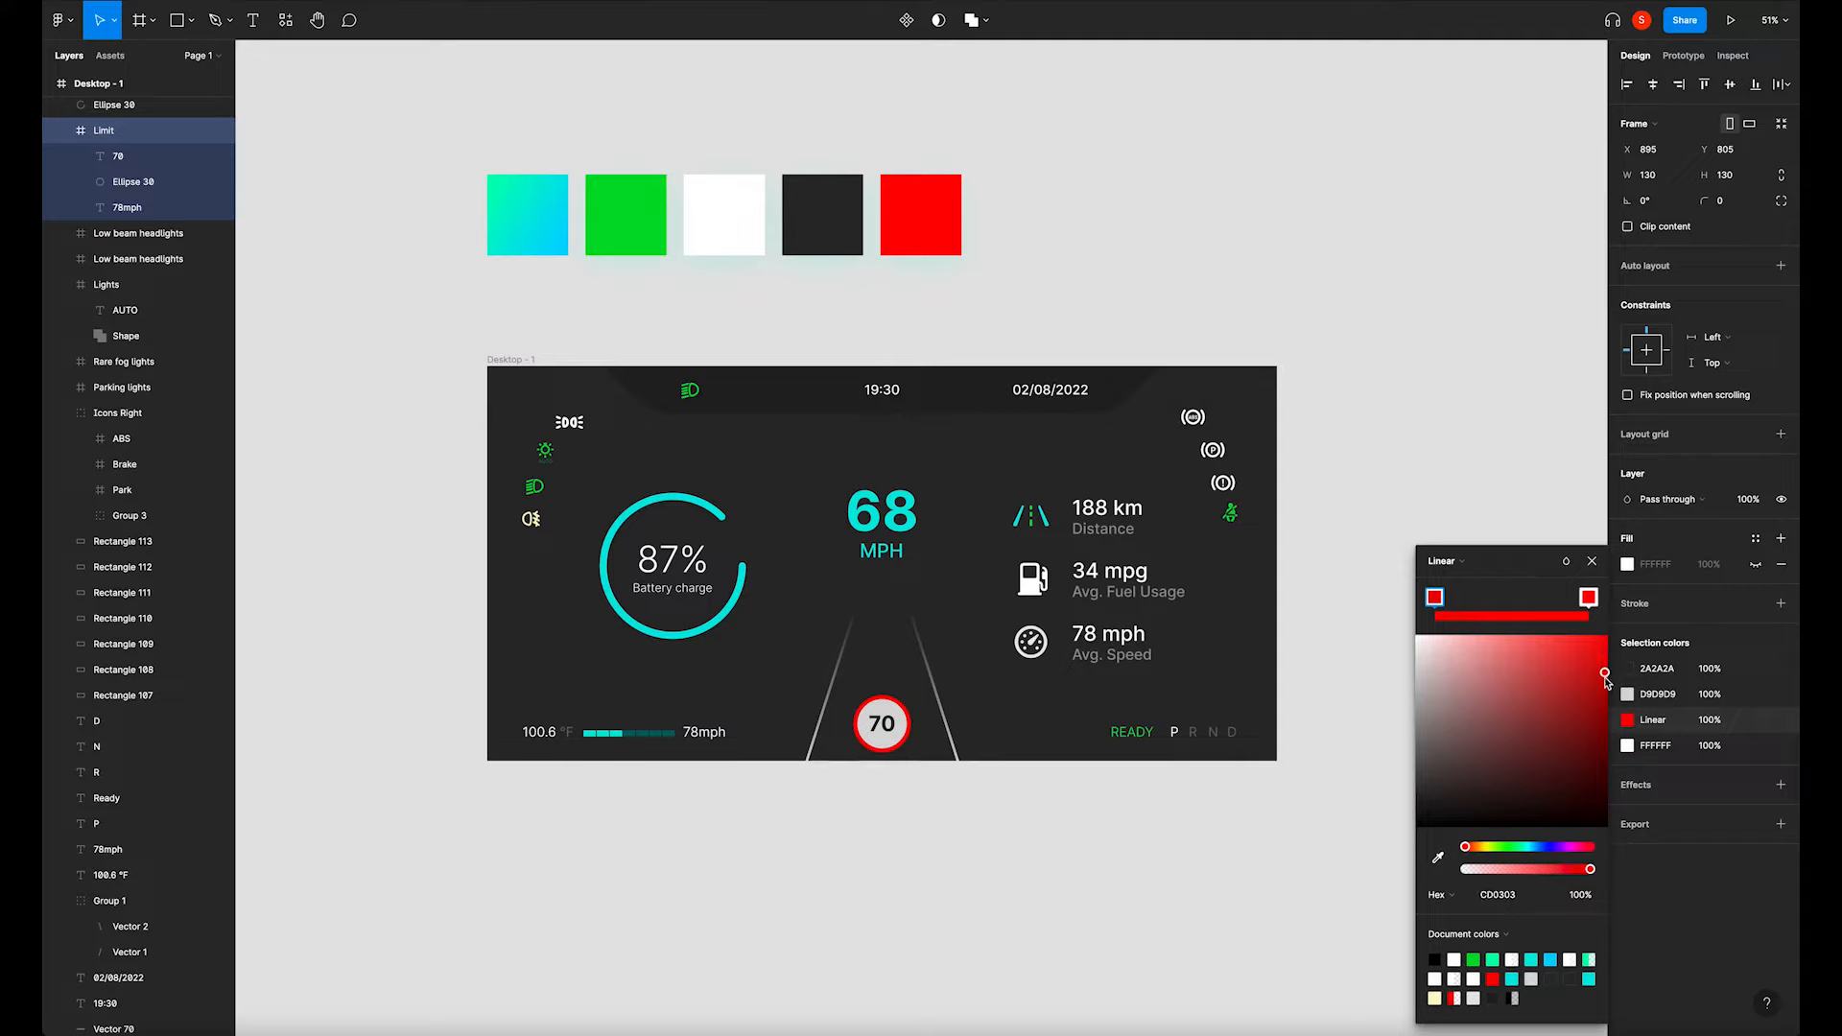
{"action": "left_click", "coordinate": [1591, 563]}
{"action": "left_click", "coordinate": [1508, 506]}
Darken the speed-limit sign's number 70 to colour 171717.
{"action": "left_click", "coordinate": [888, 734], "text": "super"}
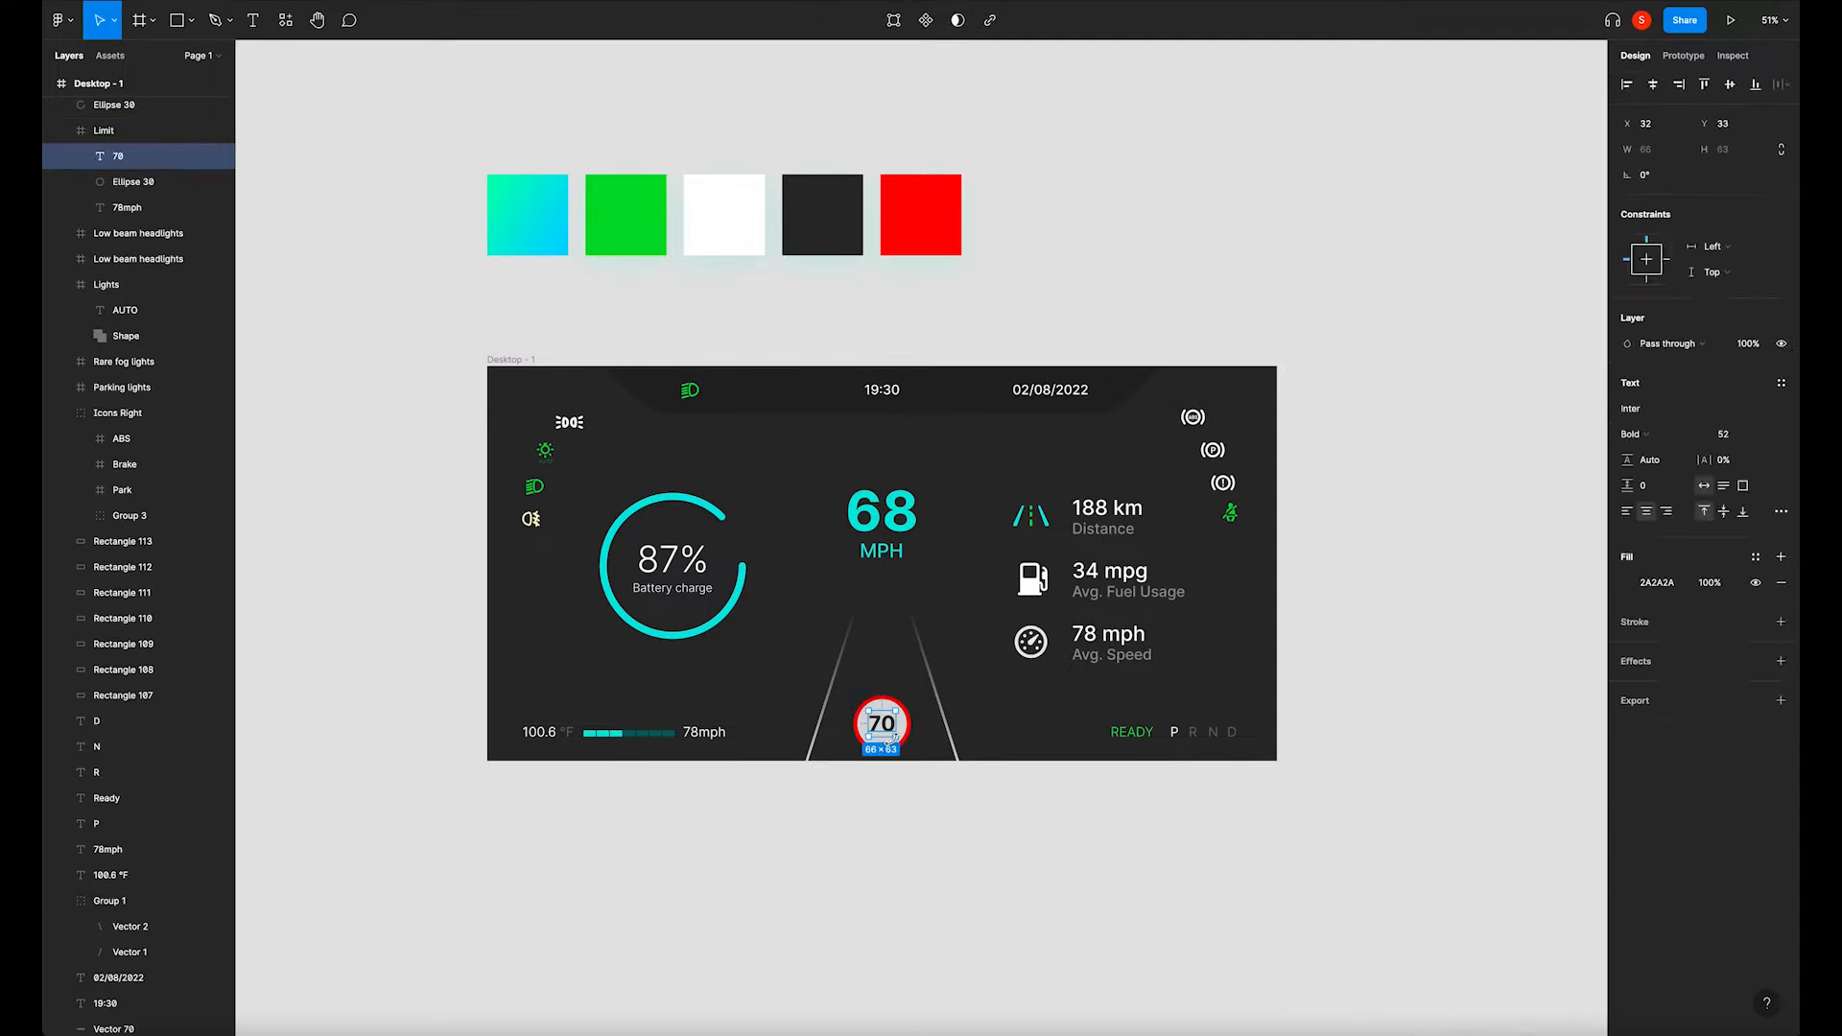
{"action": "left_click", "coordinate": [929, 773]}
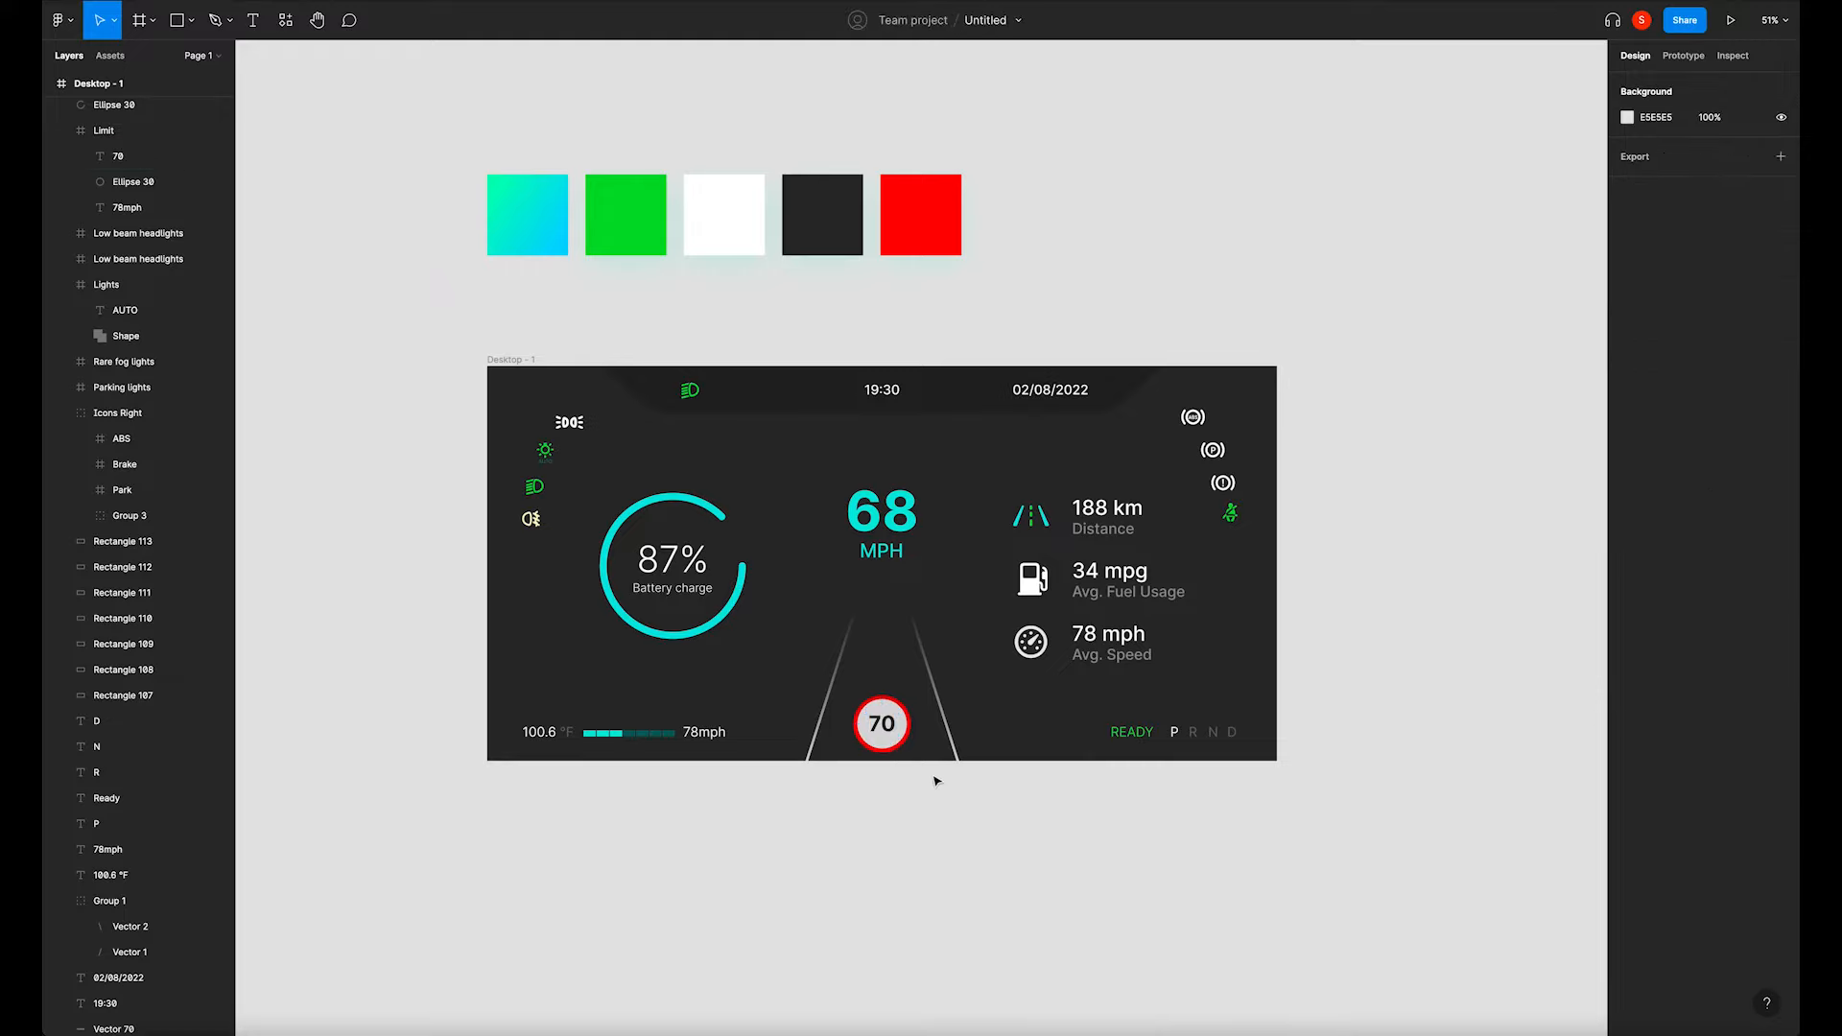
{"action": "left_click", "coordinate": [884, 726], "text": "super"}
{"action": "left_click", "coordinate": [964, 874]}
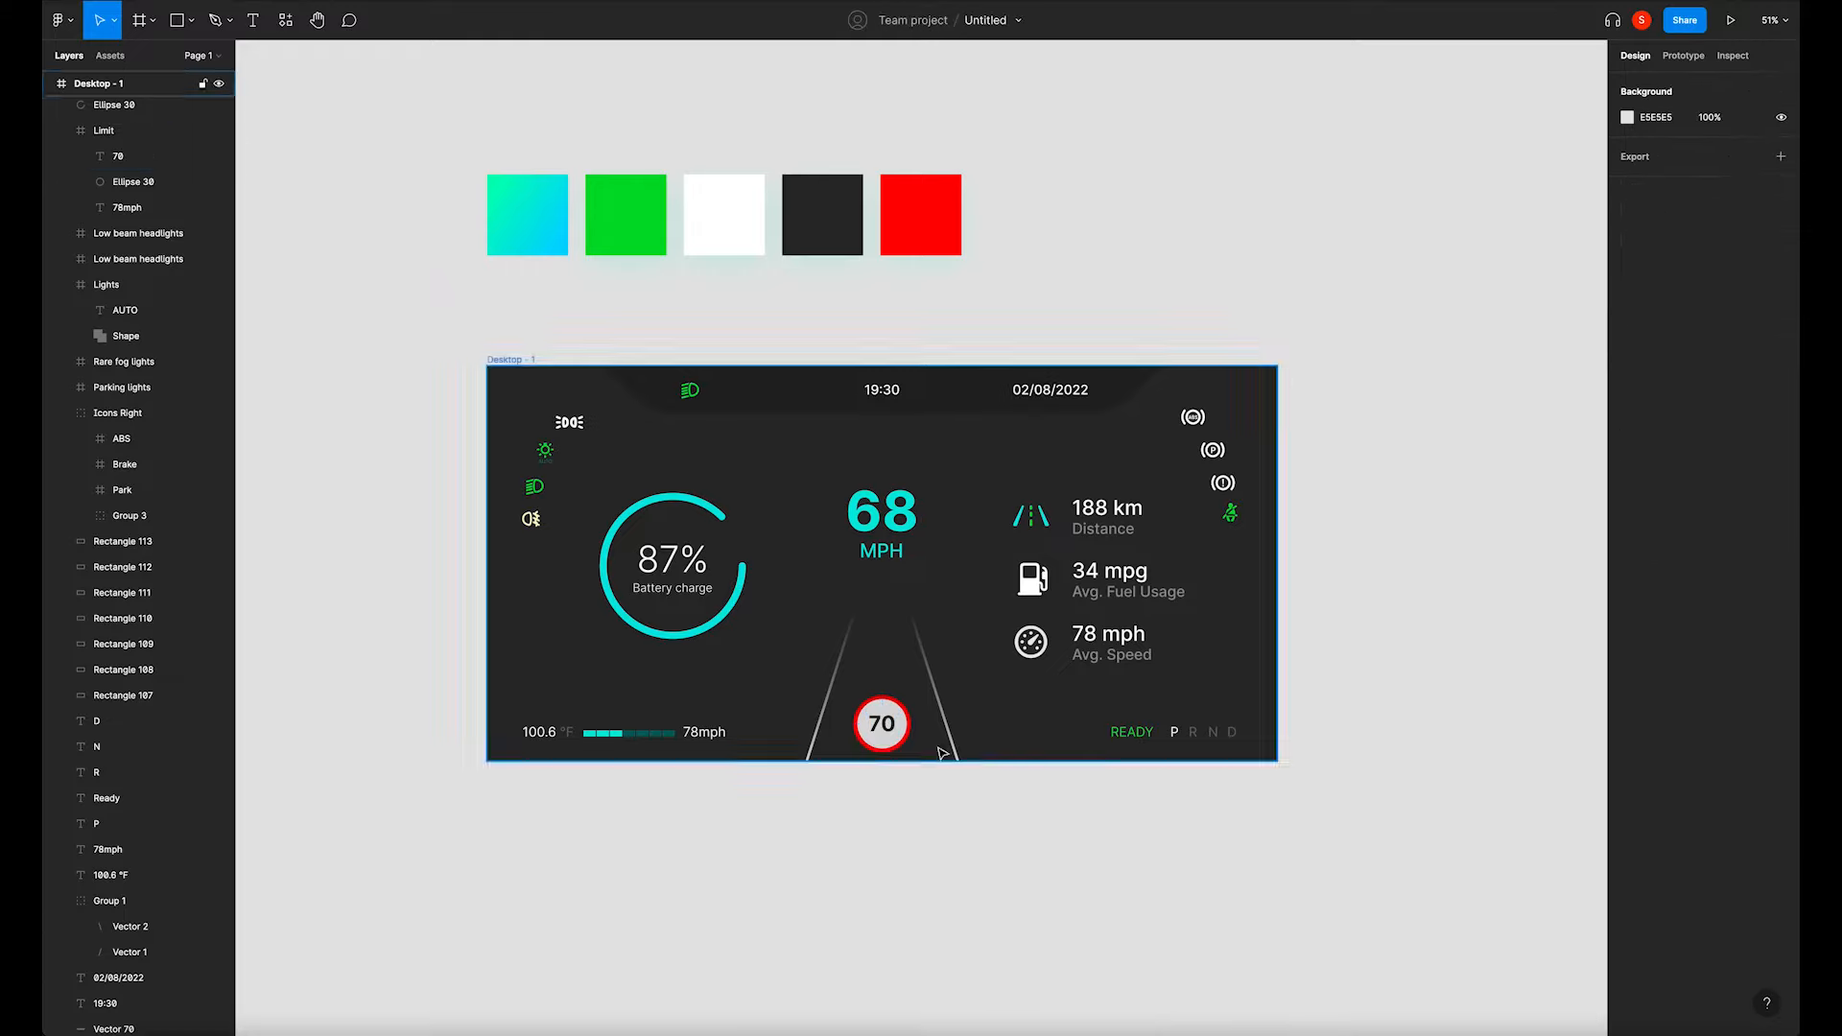
{"action": "left_click", "coordinate": [882, 726], "text": "super"}
{"action": "key", "text": "i"}
{"action": "key", "text": "Escape"}
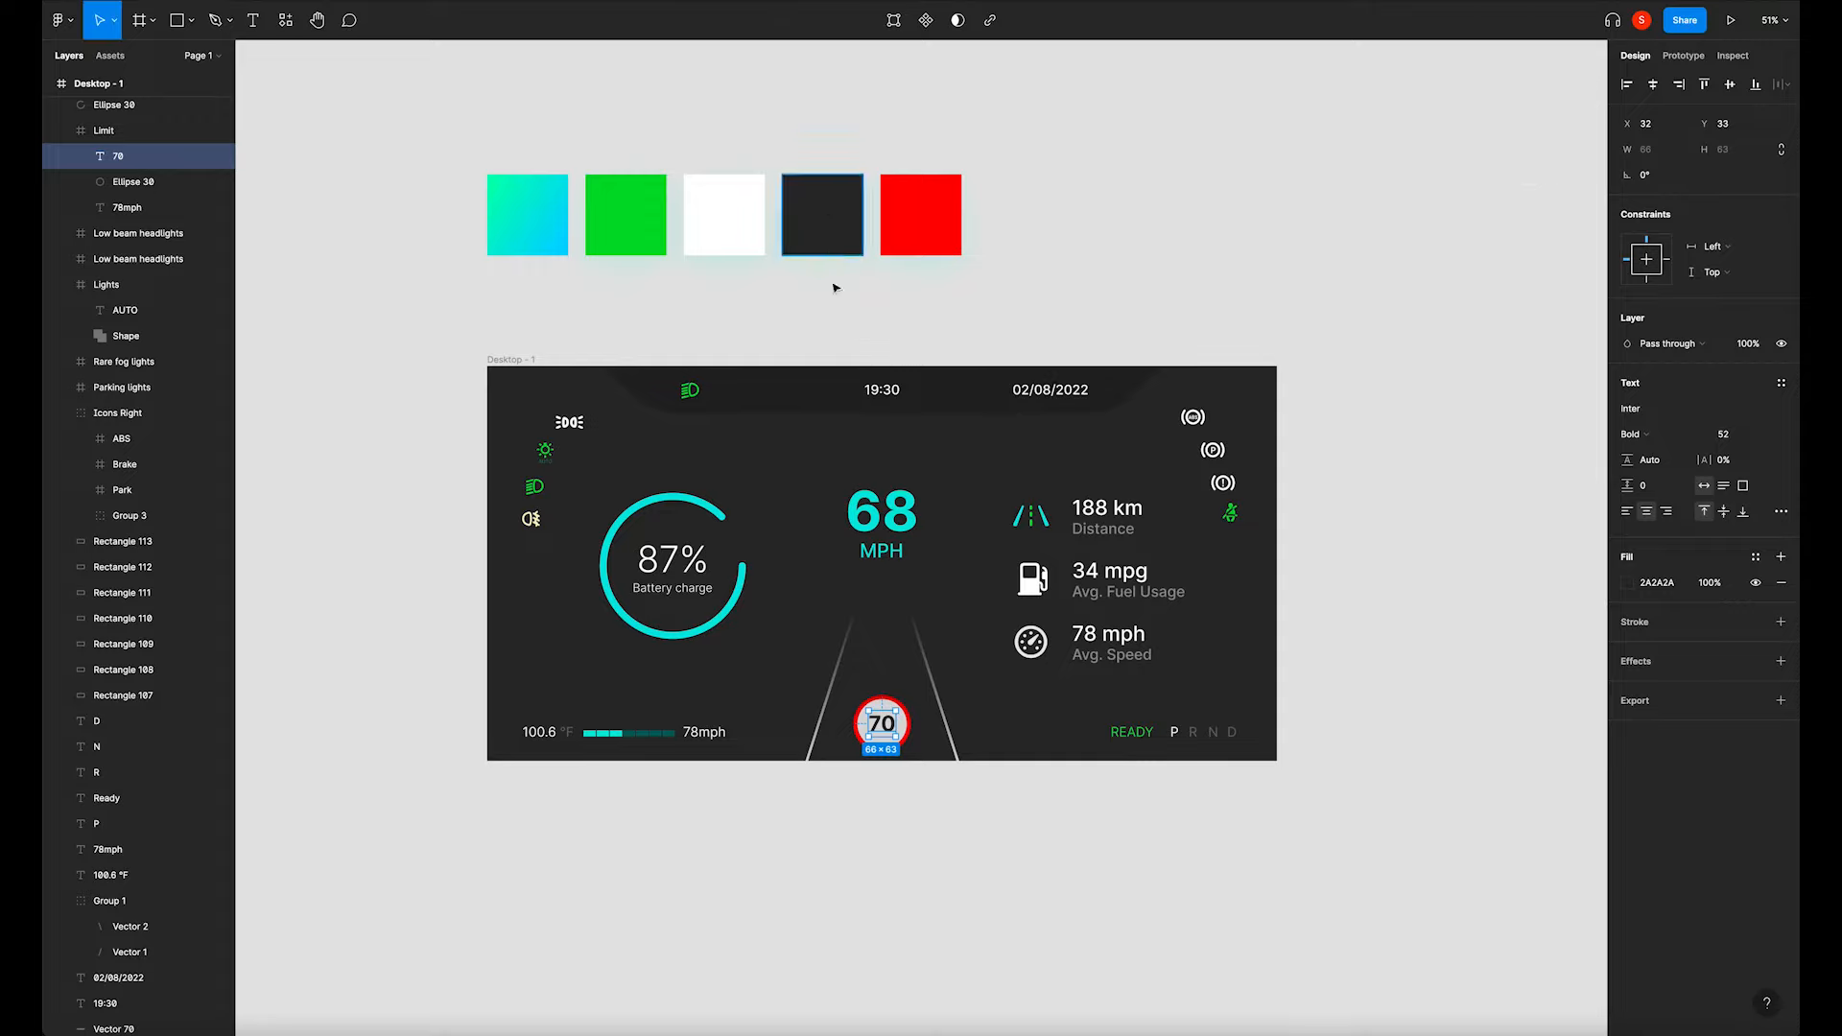
{"action": "left_click", "coordinate": [1626, 585]}
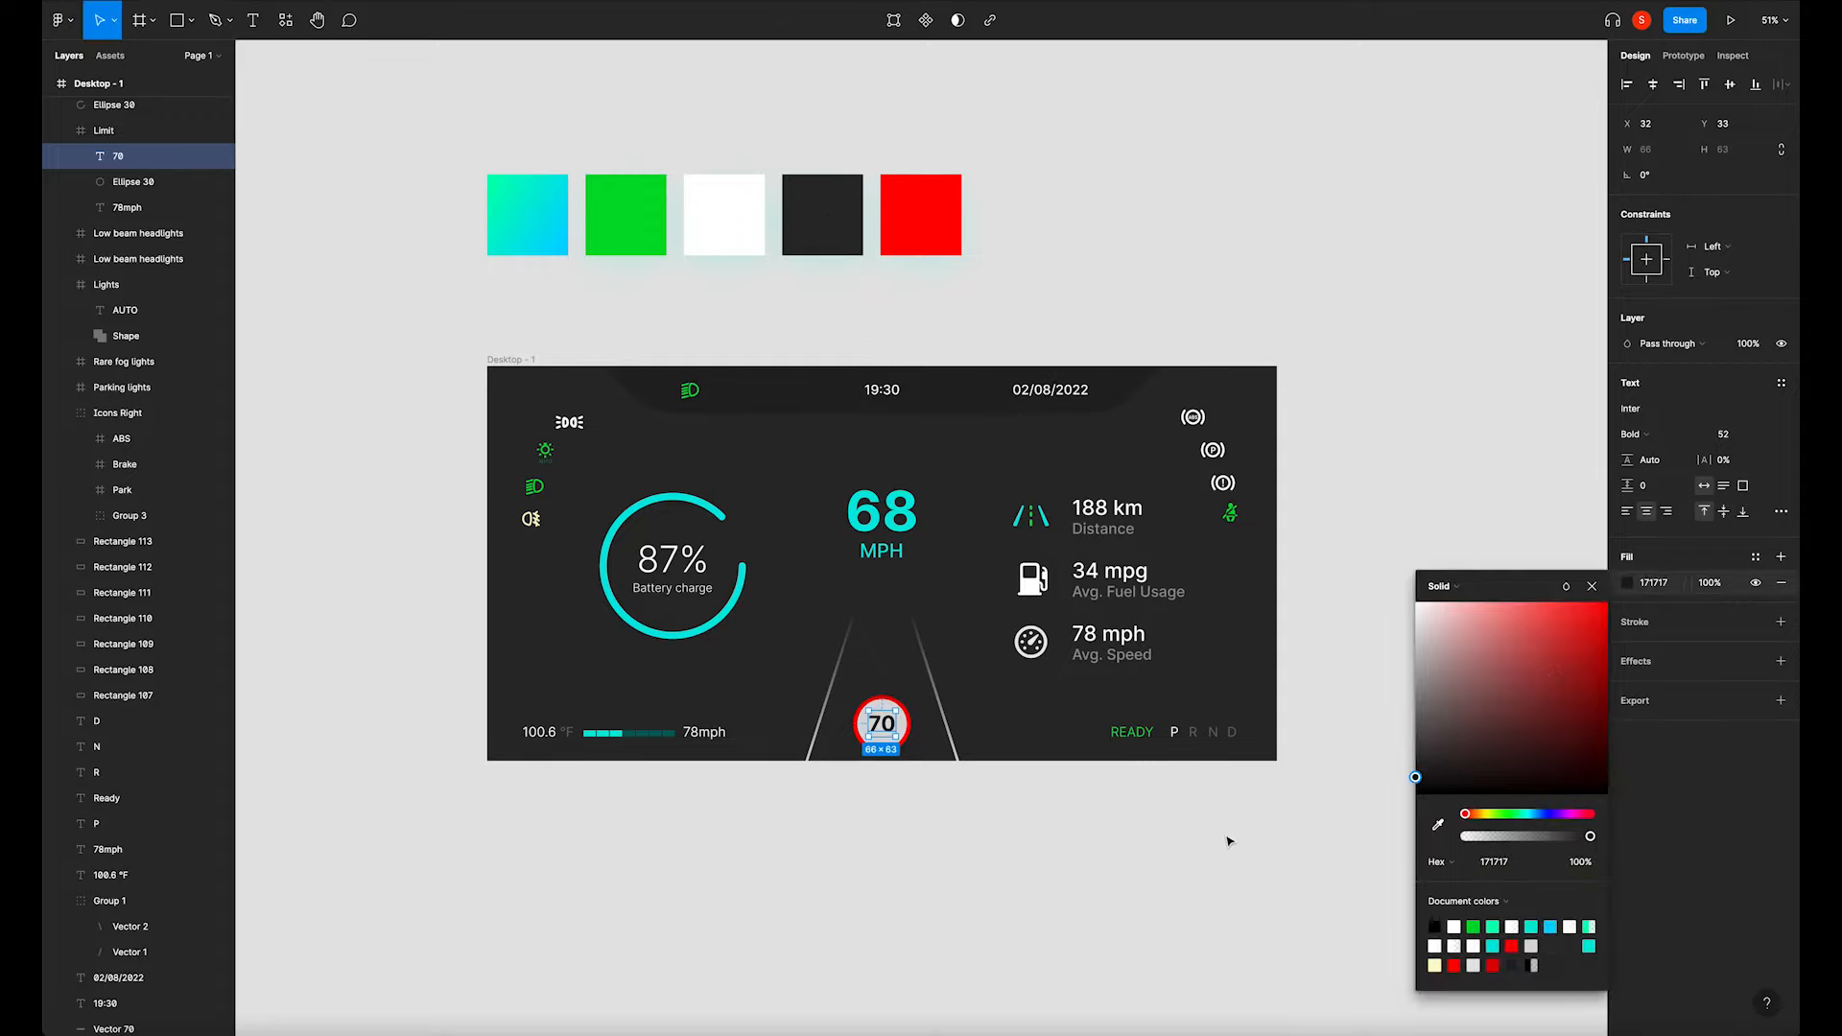
{"action": "left_click", "coordinate": [924, 768]}
Round the dashboard frame's corners, trying radii of 106, 200 and 400 before setting 300.
{"action": "scroll", "coordinate": [974, 827], "scroll_direction": "left", "scroll_amount": 2}
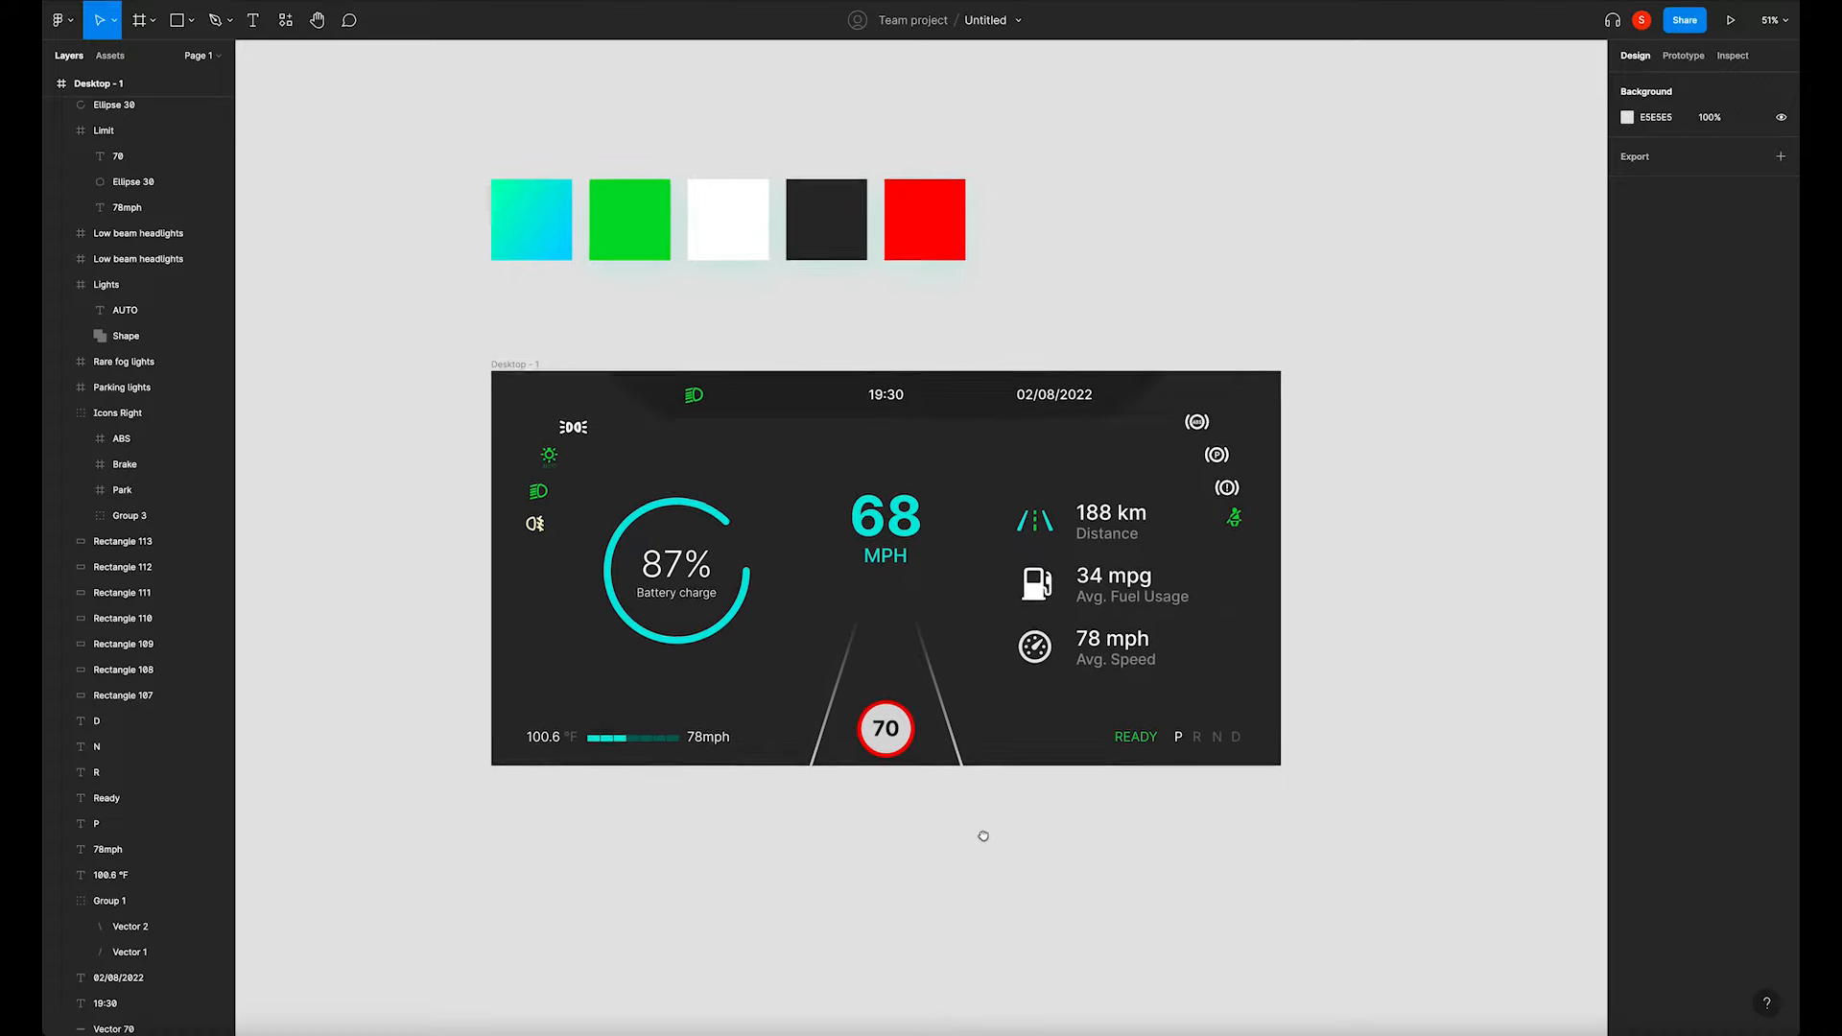
{"action": "left_click", "coordinate": [549, 360]}
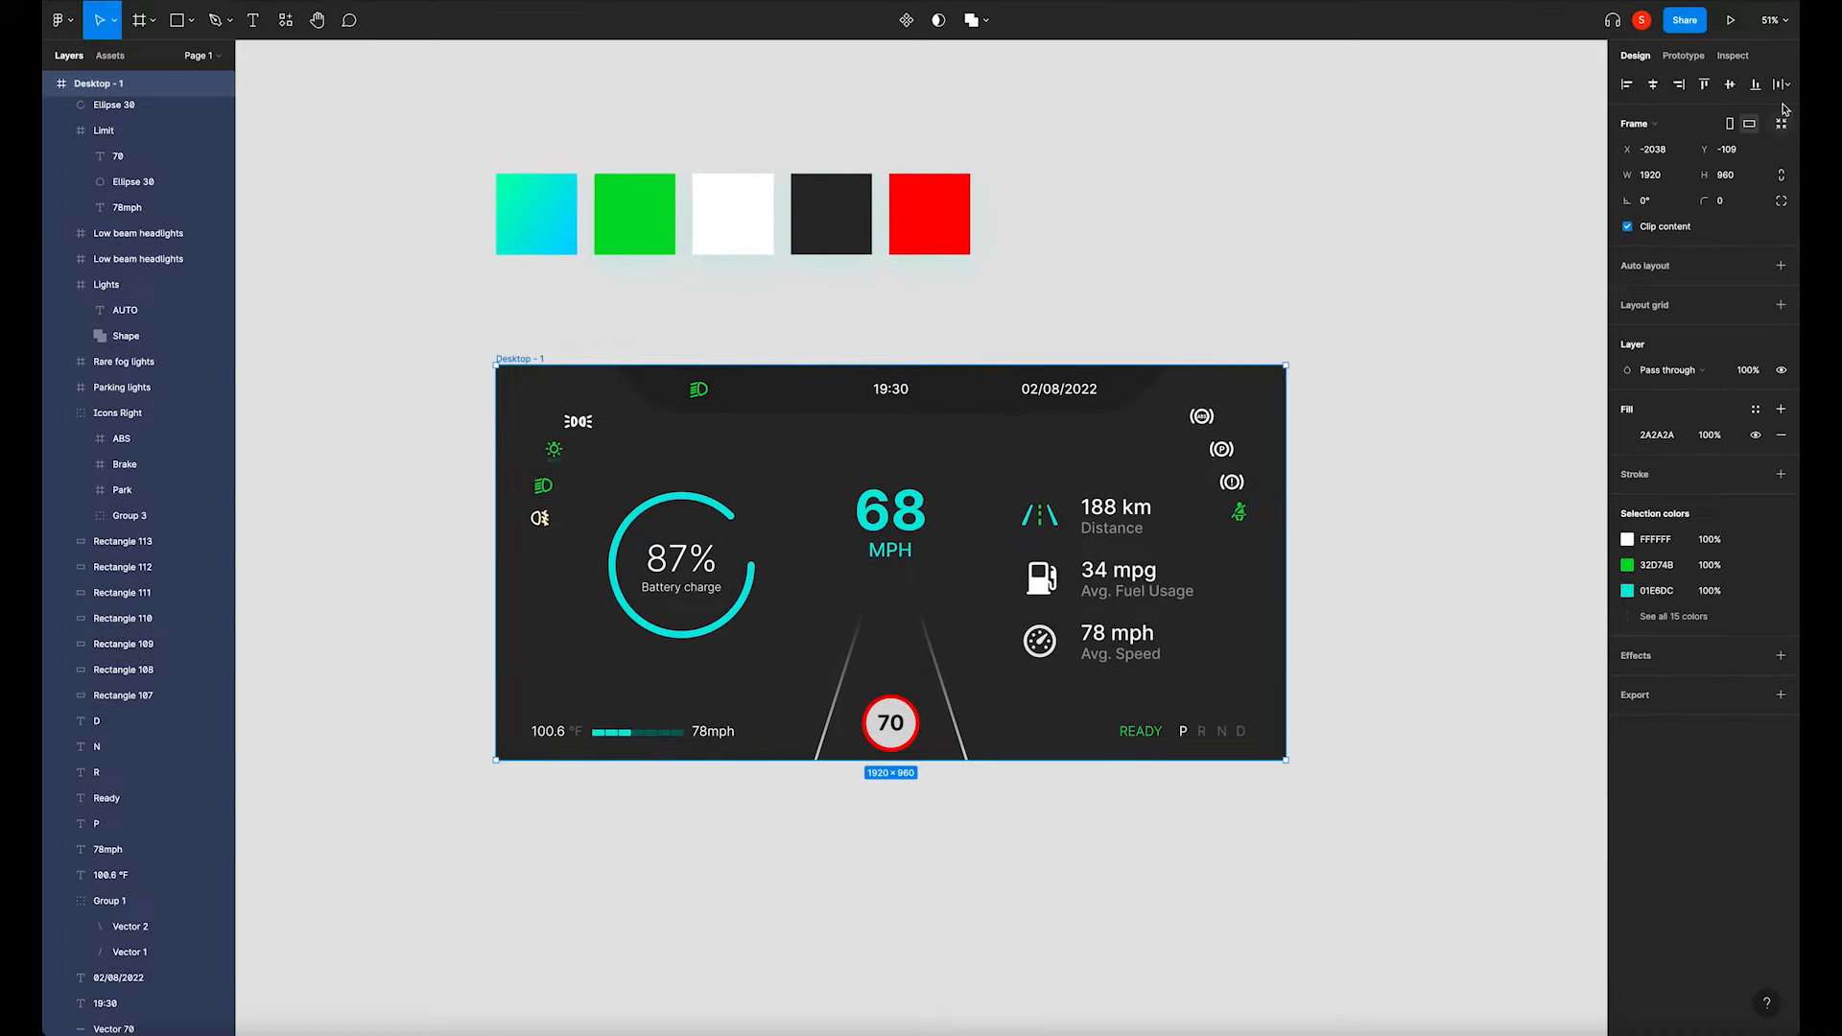
{"action": "mouse_move", "coordinate": [1703, 201]}
{"action": "left_mouse_down"}
{"action": "mouse_move", "coordinate": [50, 205]}
{"action": "mouse_move", "coordinate": [809, 191]}
{"action": "mouse_move", "coordinate": [1595, 256]}
{"action": "mouse_move", "coordinate": [1669, 213]}
{"action": "left_mouse_up"}
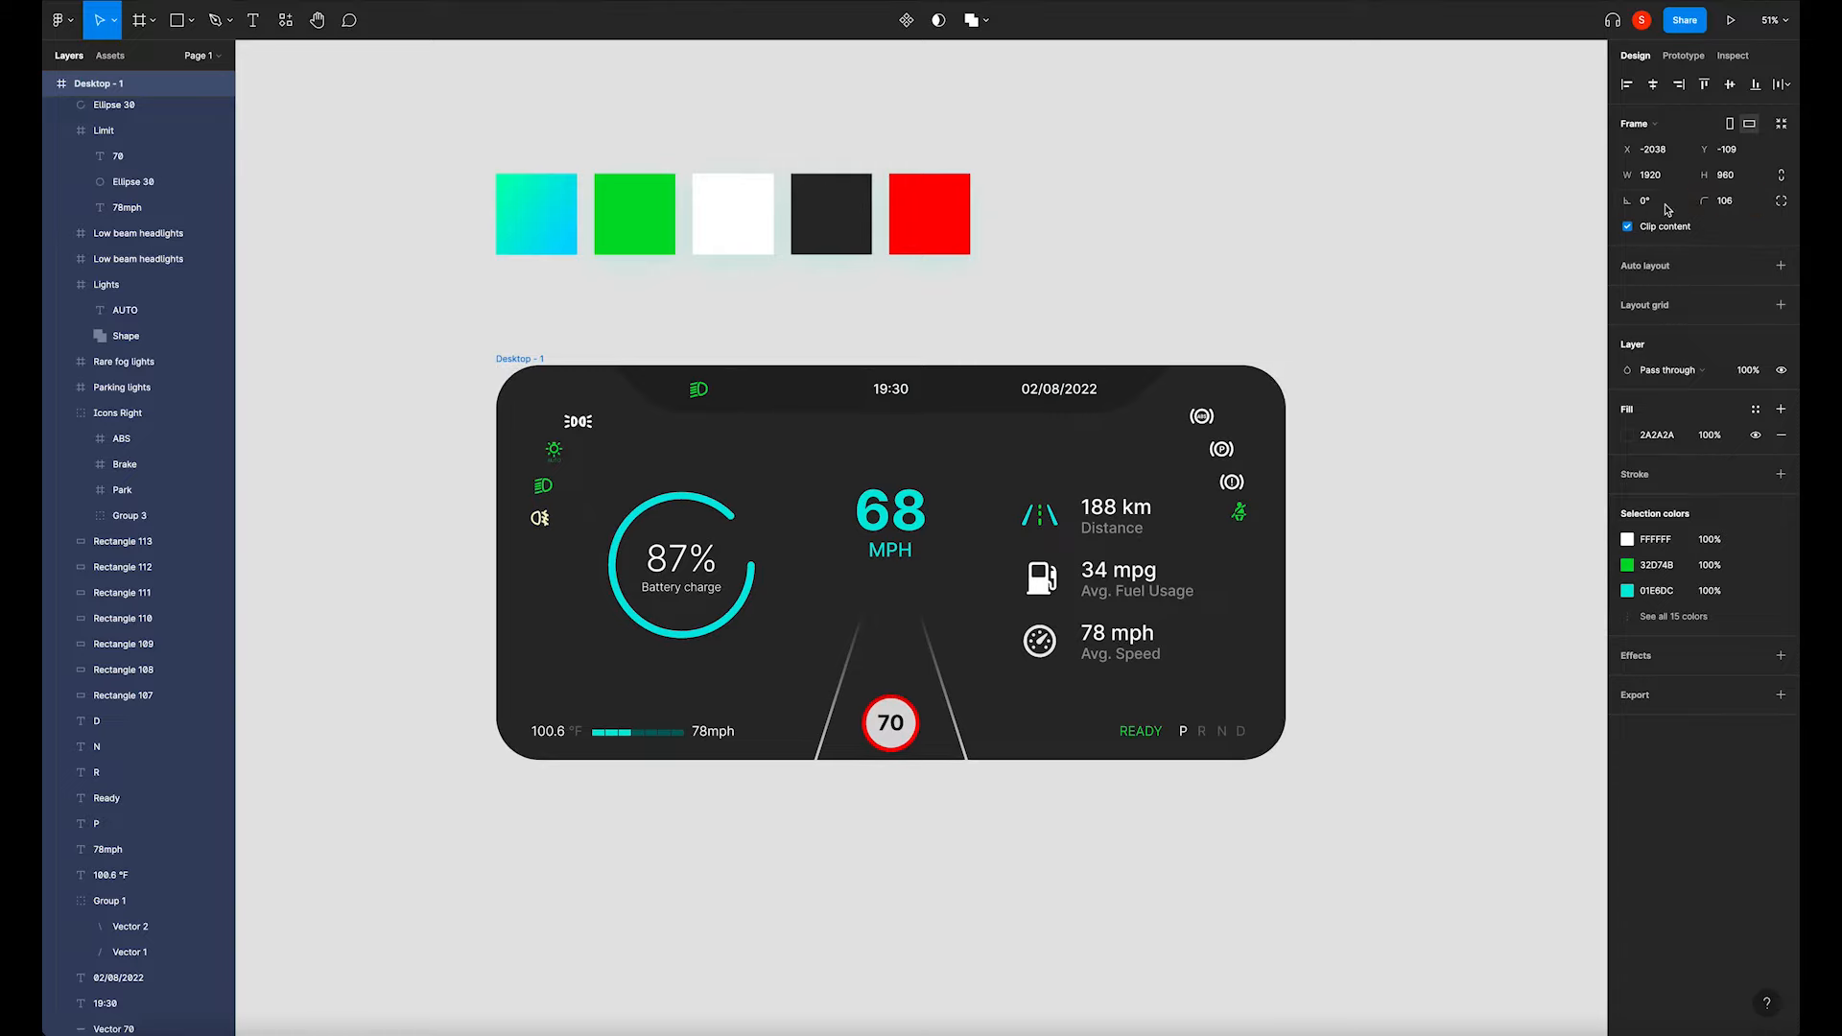
{"action": "left_click_drag", "start_coordinate": [1743, 373], "coordinate": [1744, 370]}
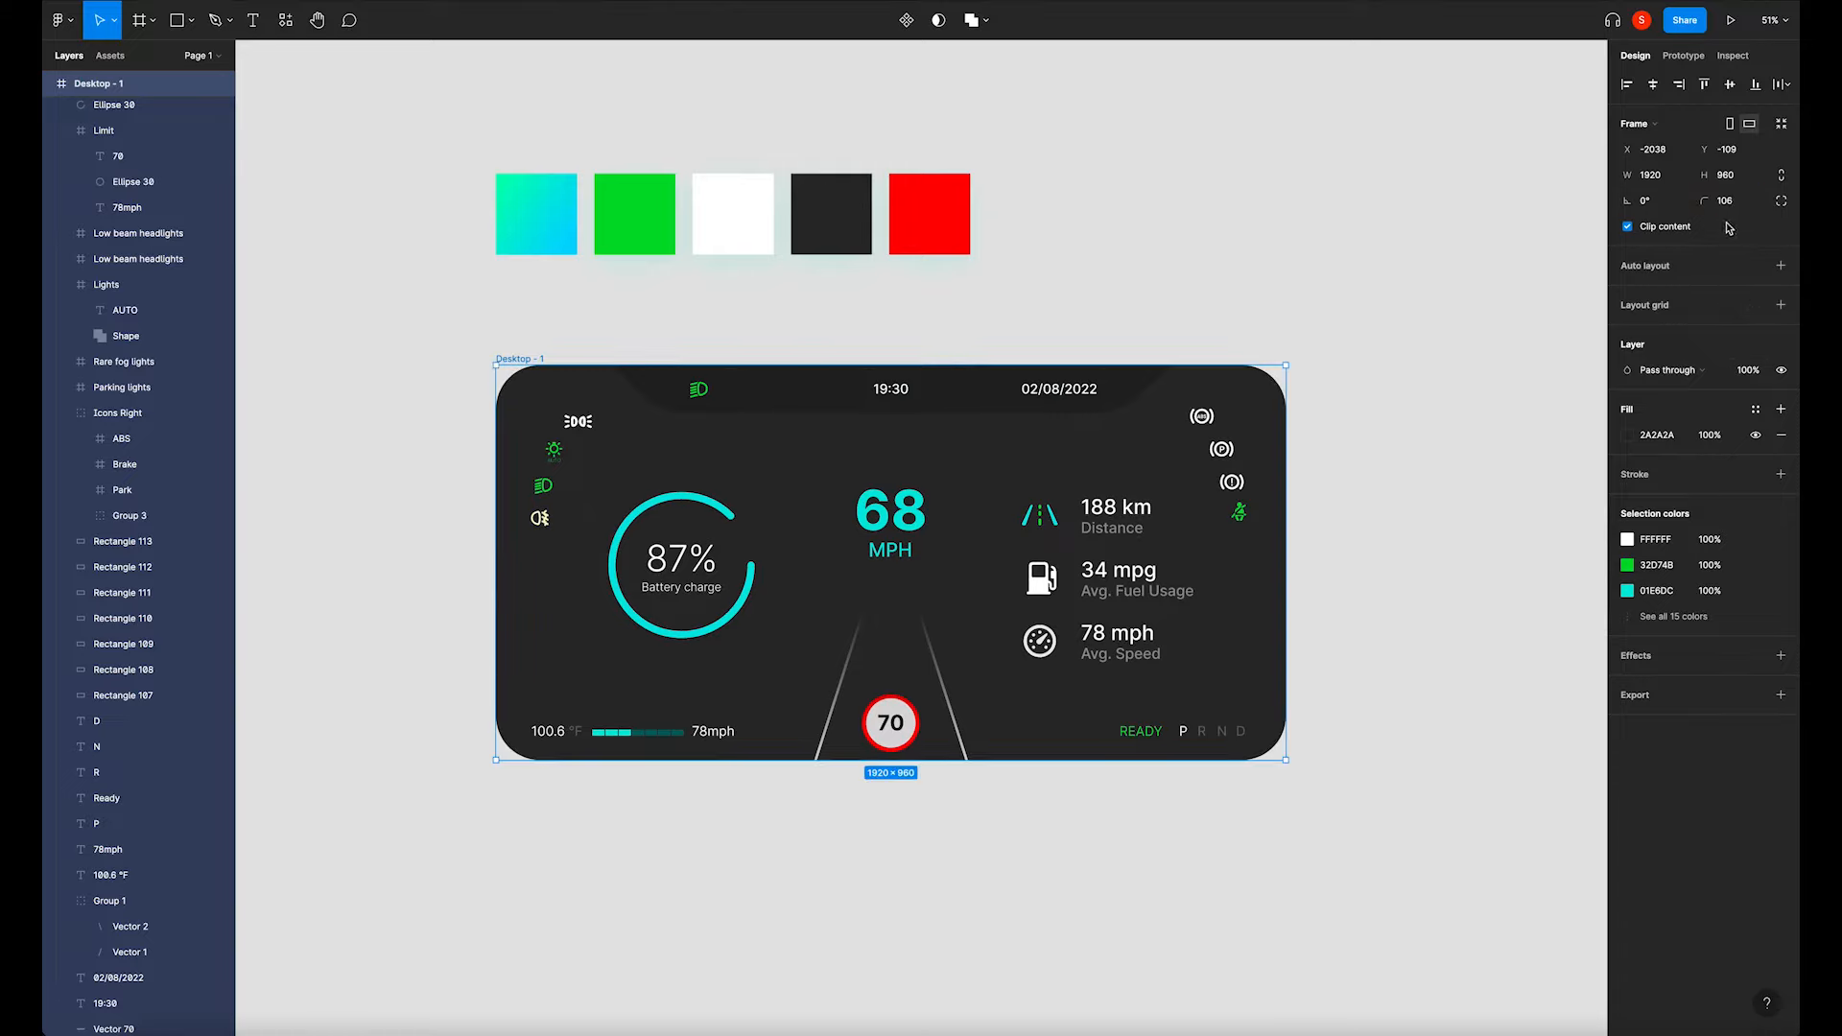
{"action": "left_click_drag", "start_coordinate": [1706, 201], "coordinate": [1459, 259]}
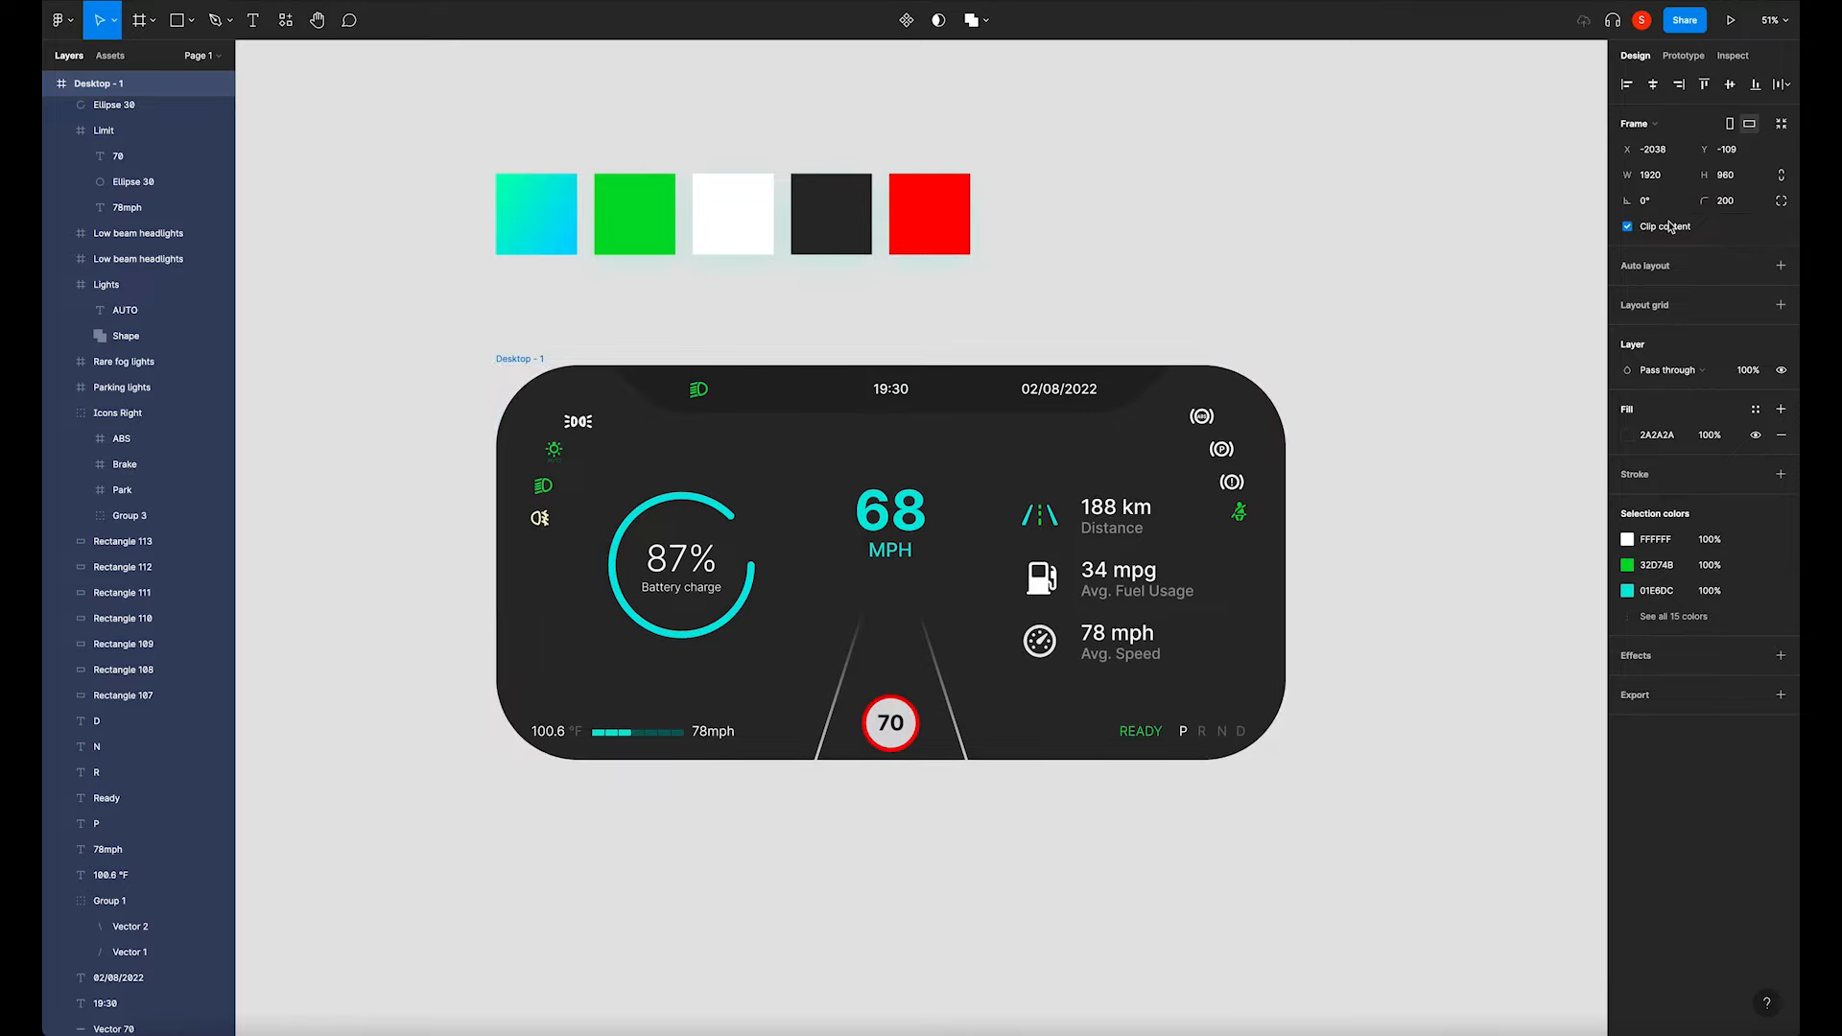
{"action": "left_click", "coordinate": [1724, 204]}
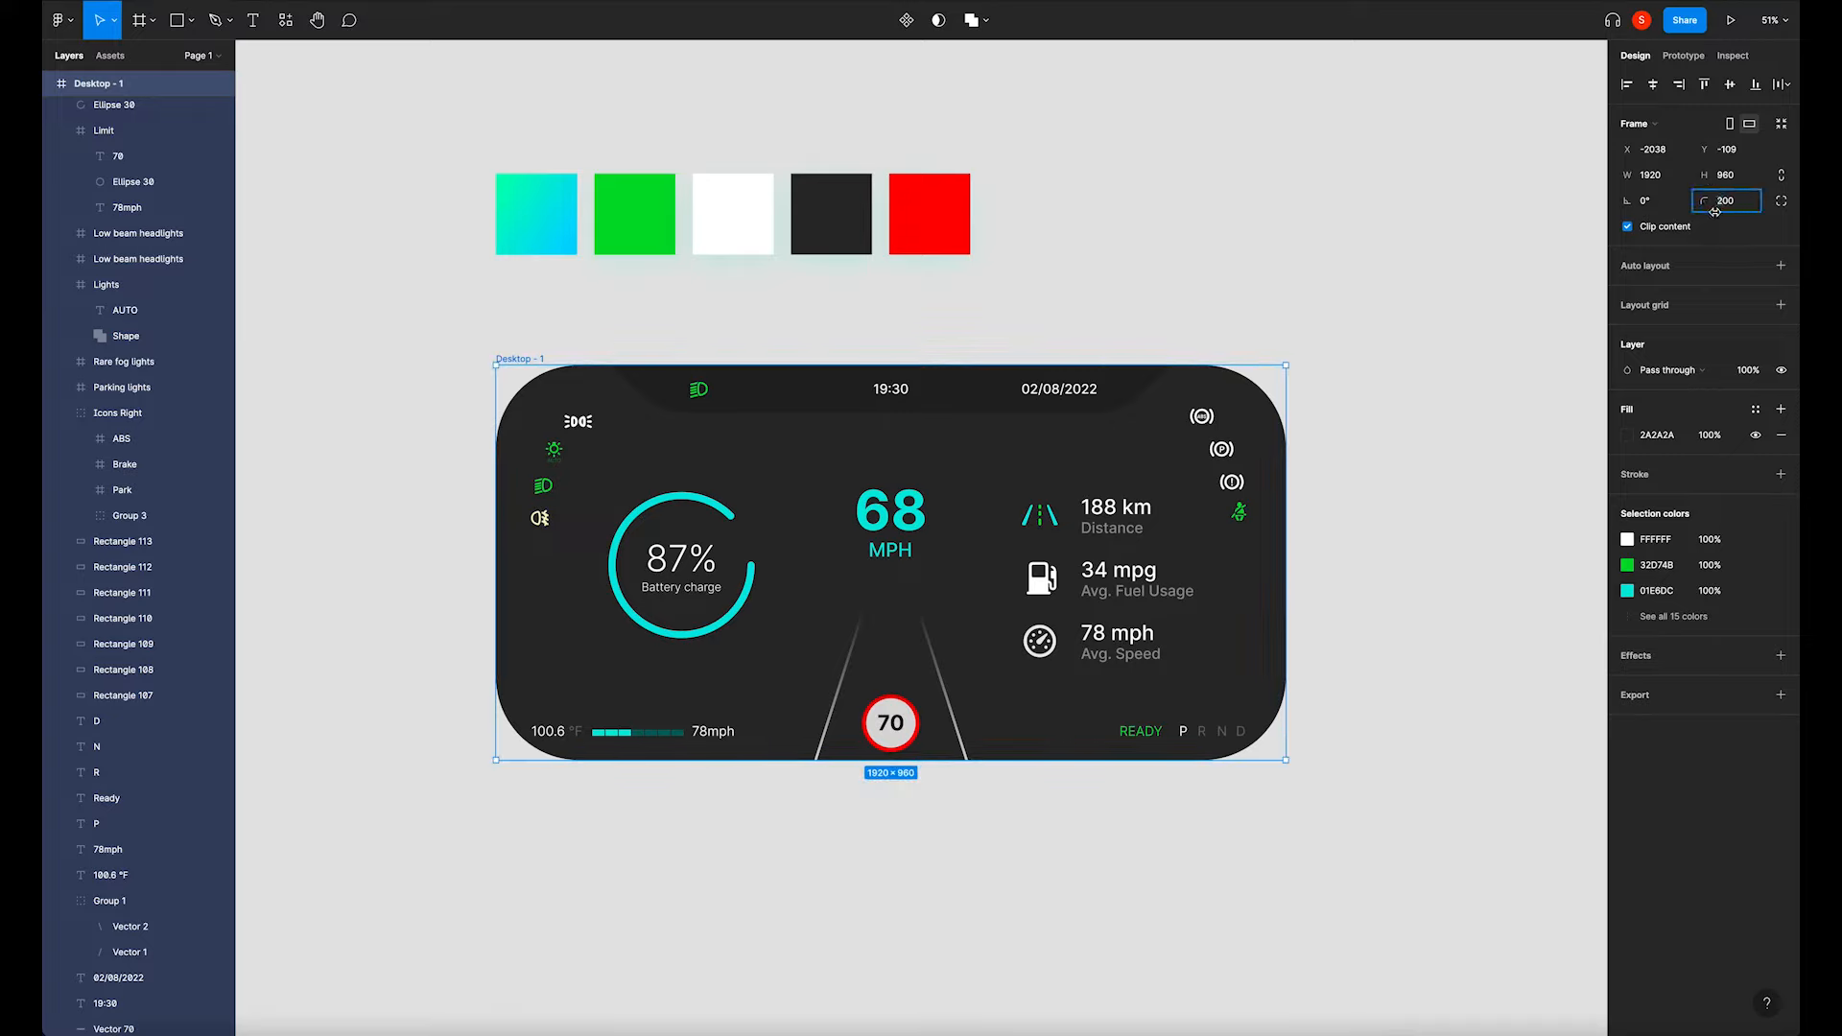
{"action": "type", "text": "400"}
{"action": "key", "text": "Return"}
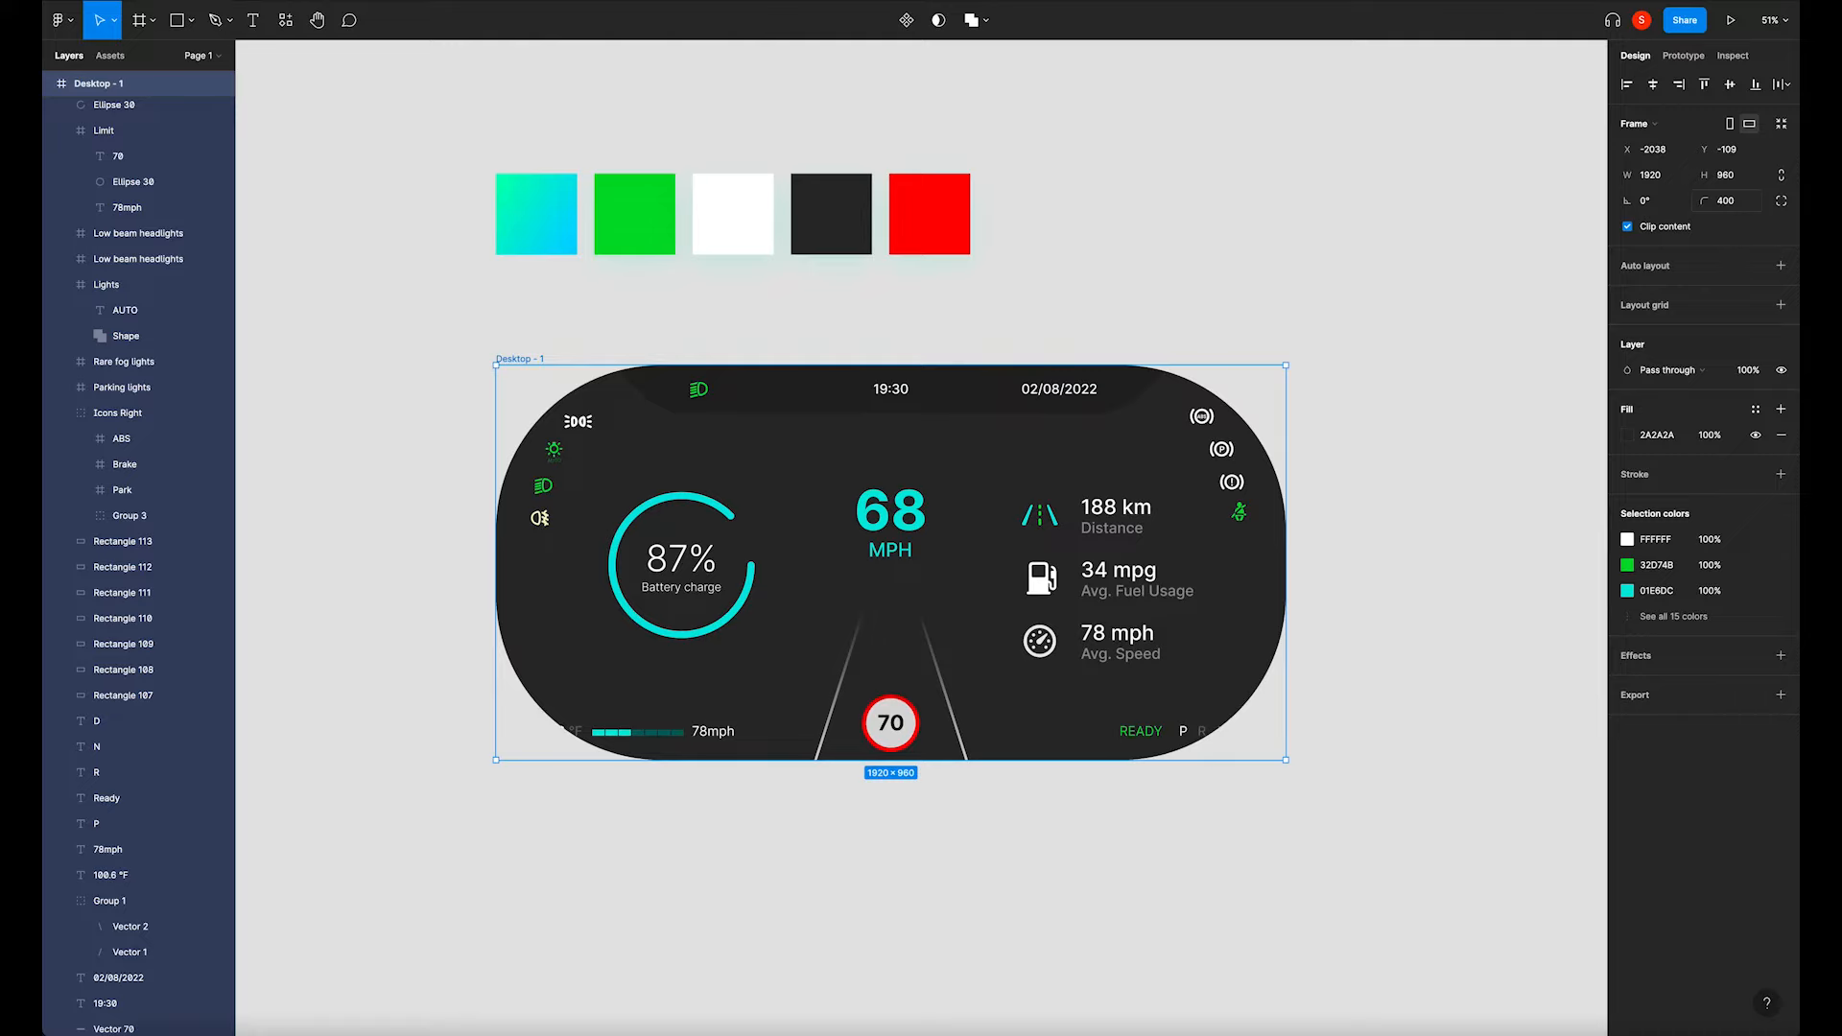
{"action": "left_click", "coordinate": [1710, 204]}
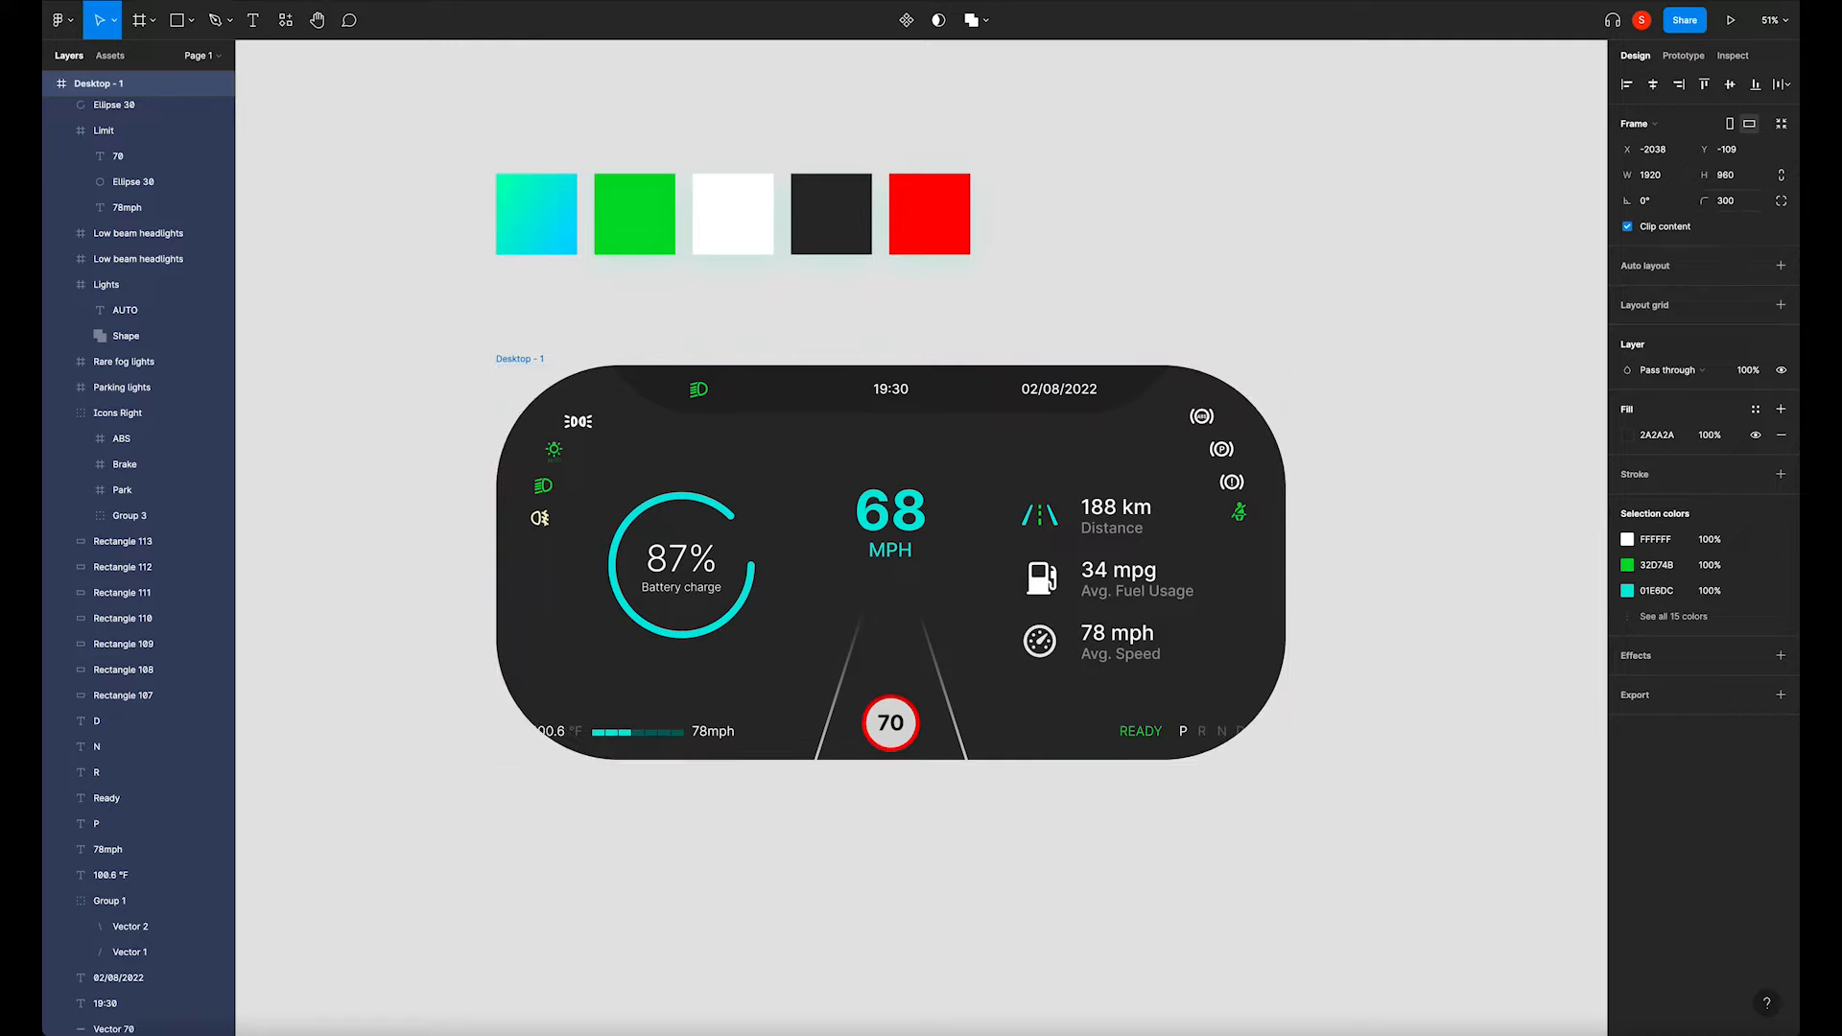
{"action": "left_click", "coordinate": [1420, 394]}
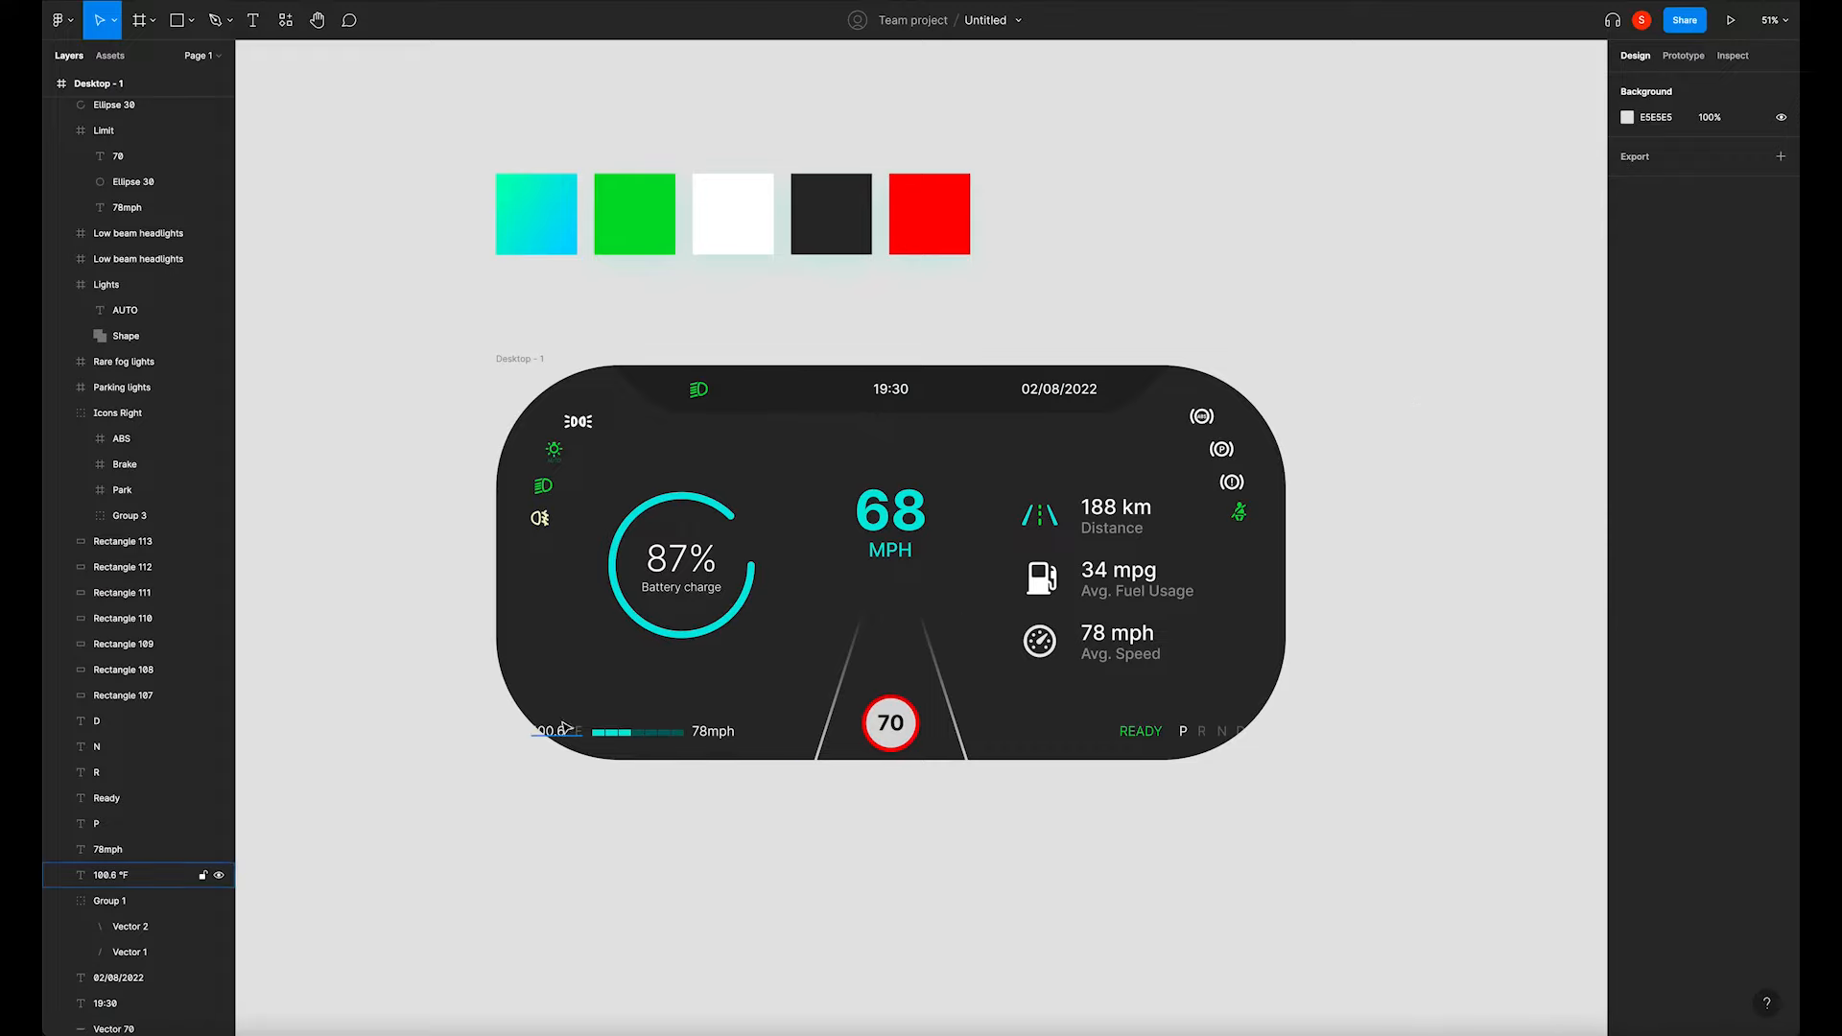
Move the temperature gauge row and the READY gear row inward so both clear the frame's rounded corners.
{"action": "left_click_drag", "start_coordinate": [556, 691], "coordinate": [741, 756]}
{"action": "left_click_drag", "start_coordinate": [629, 748], "coordinate": [677, 749]}
{"action": "mouse_move", "coordinate": [1094, 722]}
{"action": "left_mouse_down"}
{"action": "mouse_move", "coordinate": [1279, 740]}
{"action": "mouse_move", "coordinate": [1113, 733]}
{"action": "left_mouse_up"}
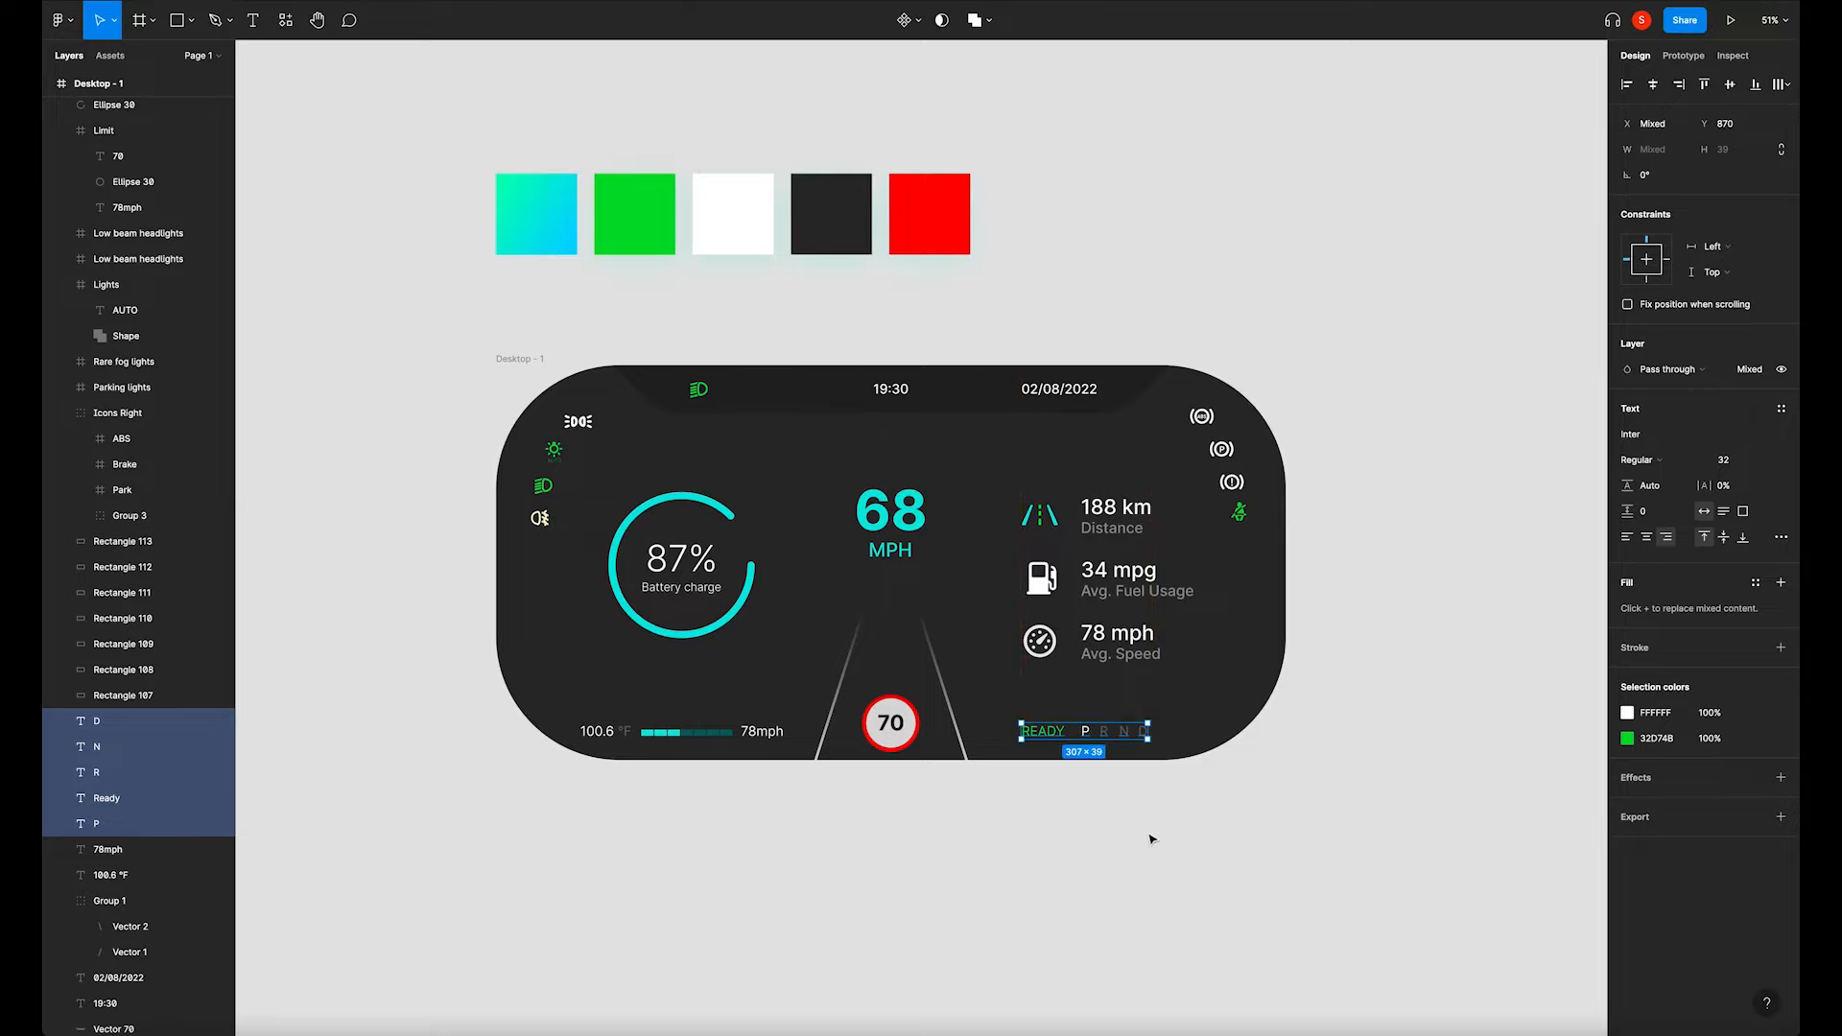
{"action": "left_click", "coordinate": [1147, 854]}
{"action": "scroll", "coordinate": [1151, 826], "scroll_direction": "down", "scroll_amount": 1}
Add a stroke to the dashboard frame and colour it teal 01EBD4, sampled from the gradient swatch.
{"action": "left_click", "coordinate": [510, 371]}
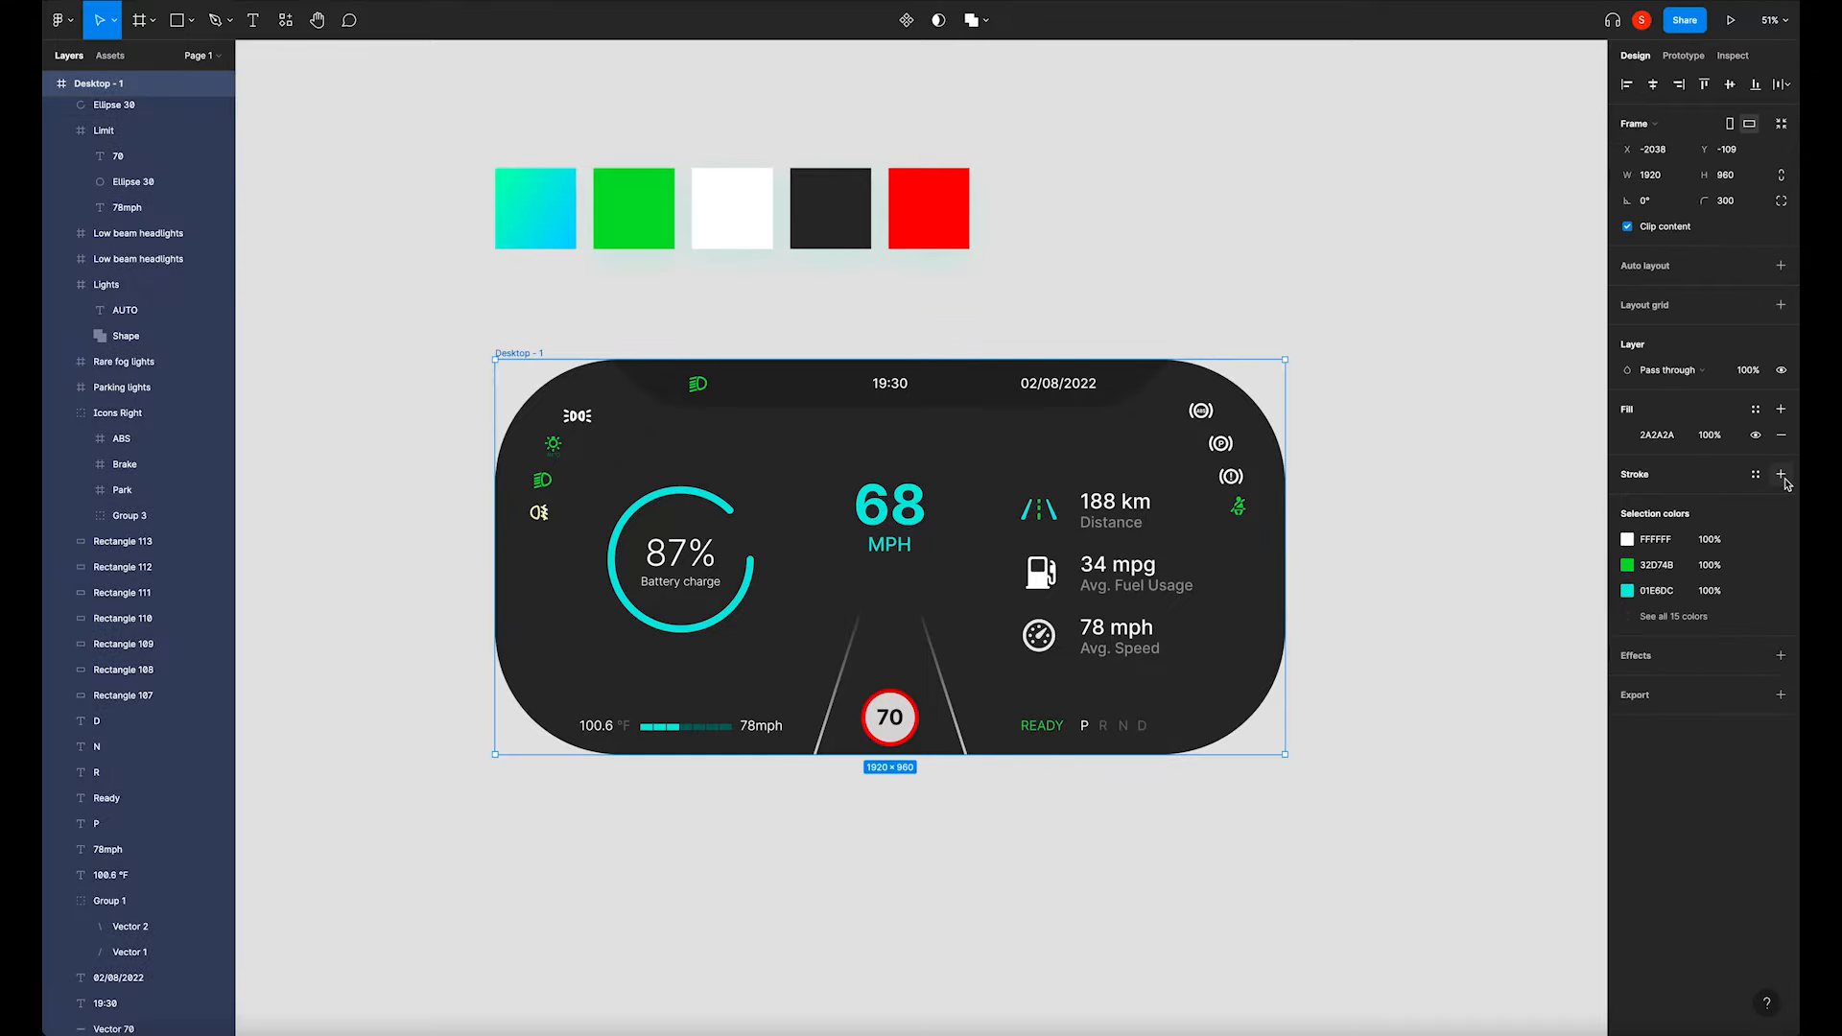
{"action": "left_click", "coordinate": [1782, 474]}
{"action": "left_click", "coordinate": [1627, 500]}
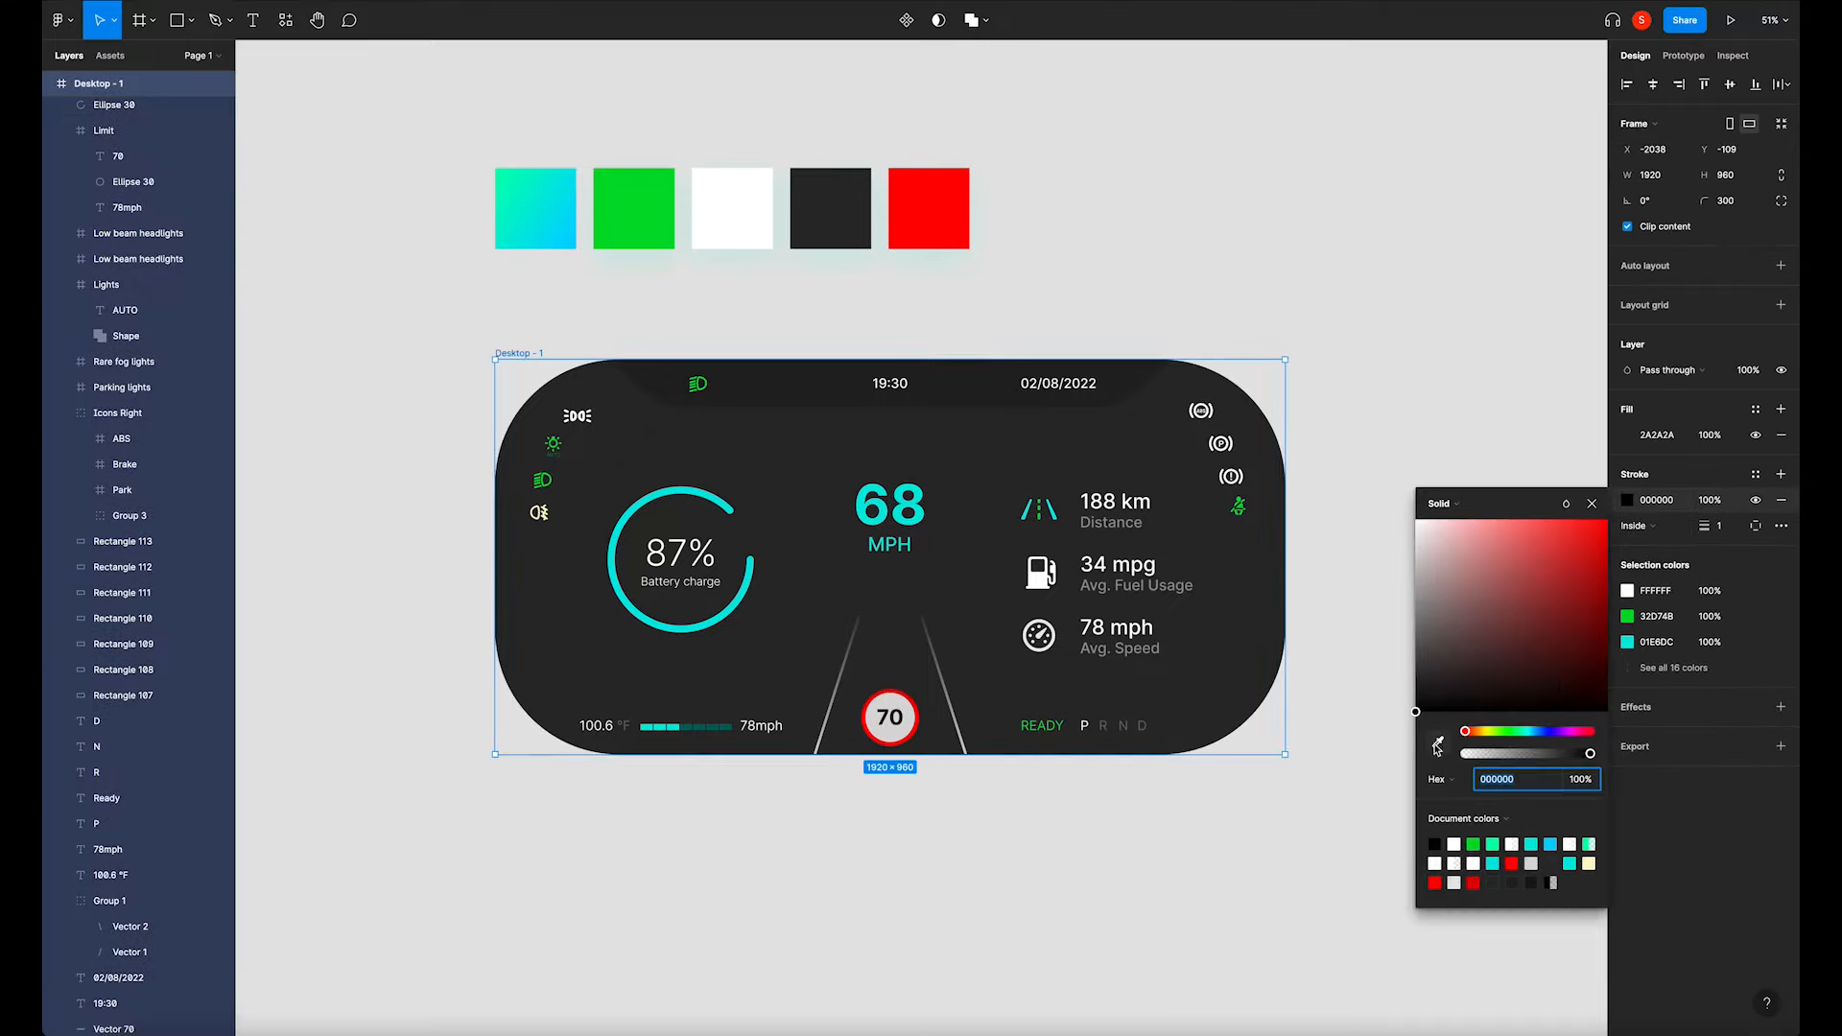
{"action": "left_click", "coordinate": [1437, 747]}
{"action": "left_click", "coordinate": [530, 207]}
Place the frame's teal stroke outside the edge and thicken it into a bold border.
{"action": "mouse_move", "coordinate": [1705, 527]}
{"action": "left_mouse_down"}
{"action": "mouse_move", "coordinate": [1751, 527]}
{"action": "mouse_move", "coordinate": [1713, 529]}
{"action": "left_mouse_up"}
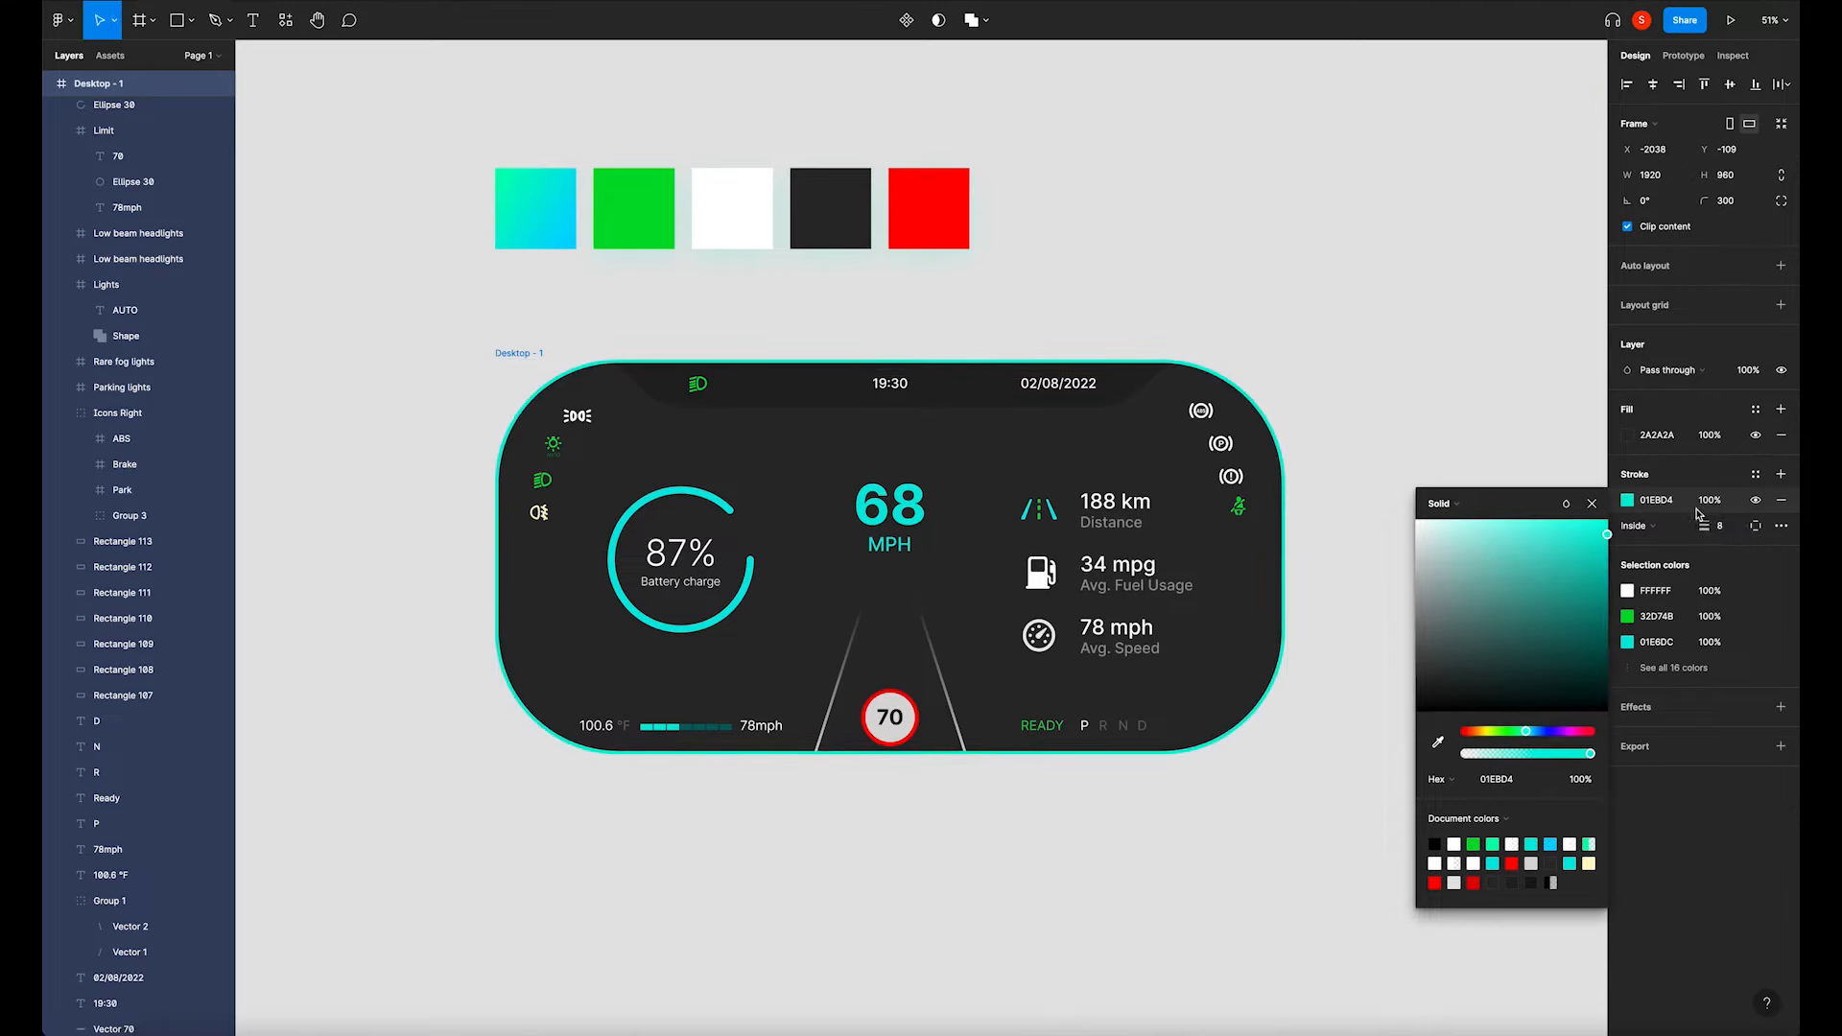
{"action": "left_click", "coordinate": [1636, 525]}
{"action": "left_click", "coordinate": [1643, 552]}
{"action": "left_click_drag", "start_coordinate": [1722, 533], "coordinate": [1744, 526]}
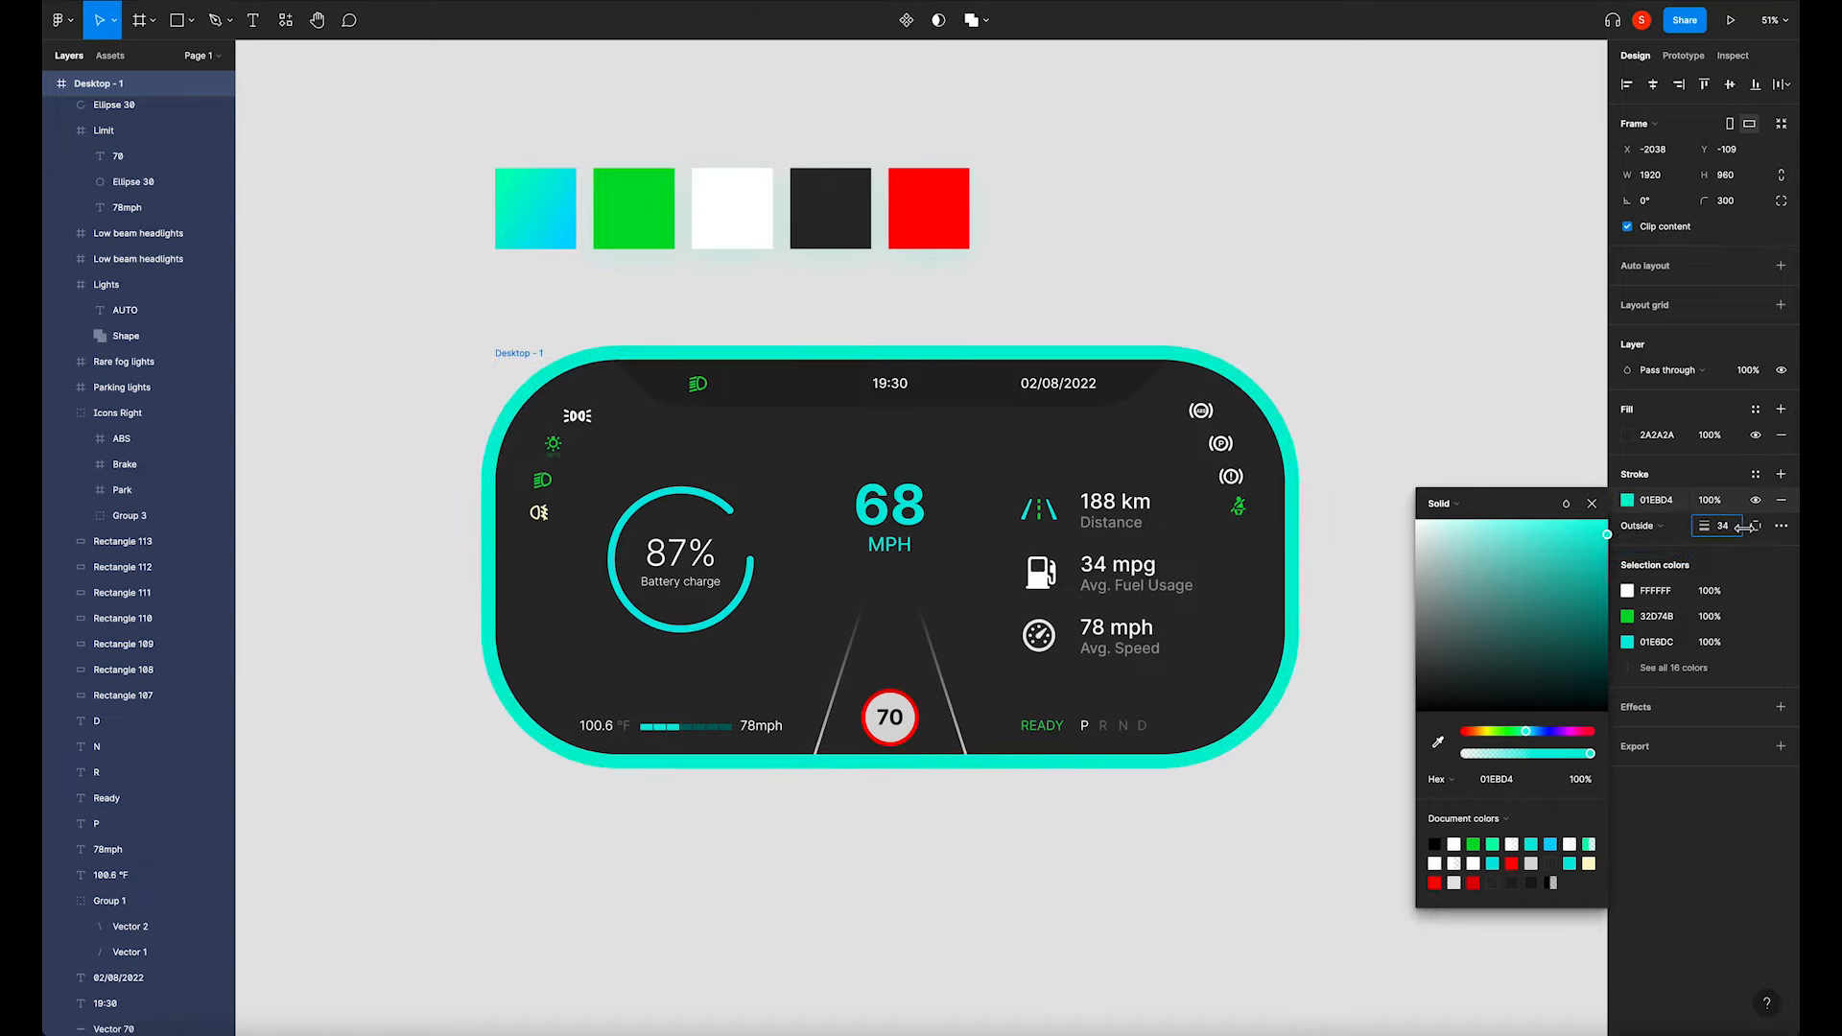
{"action": "left_click", "coordinate": [1554, 295]}
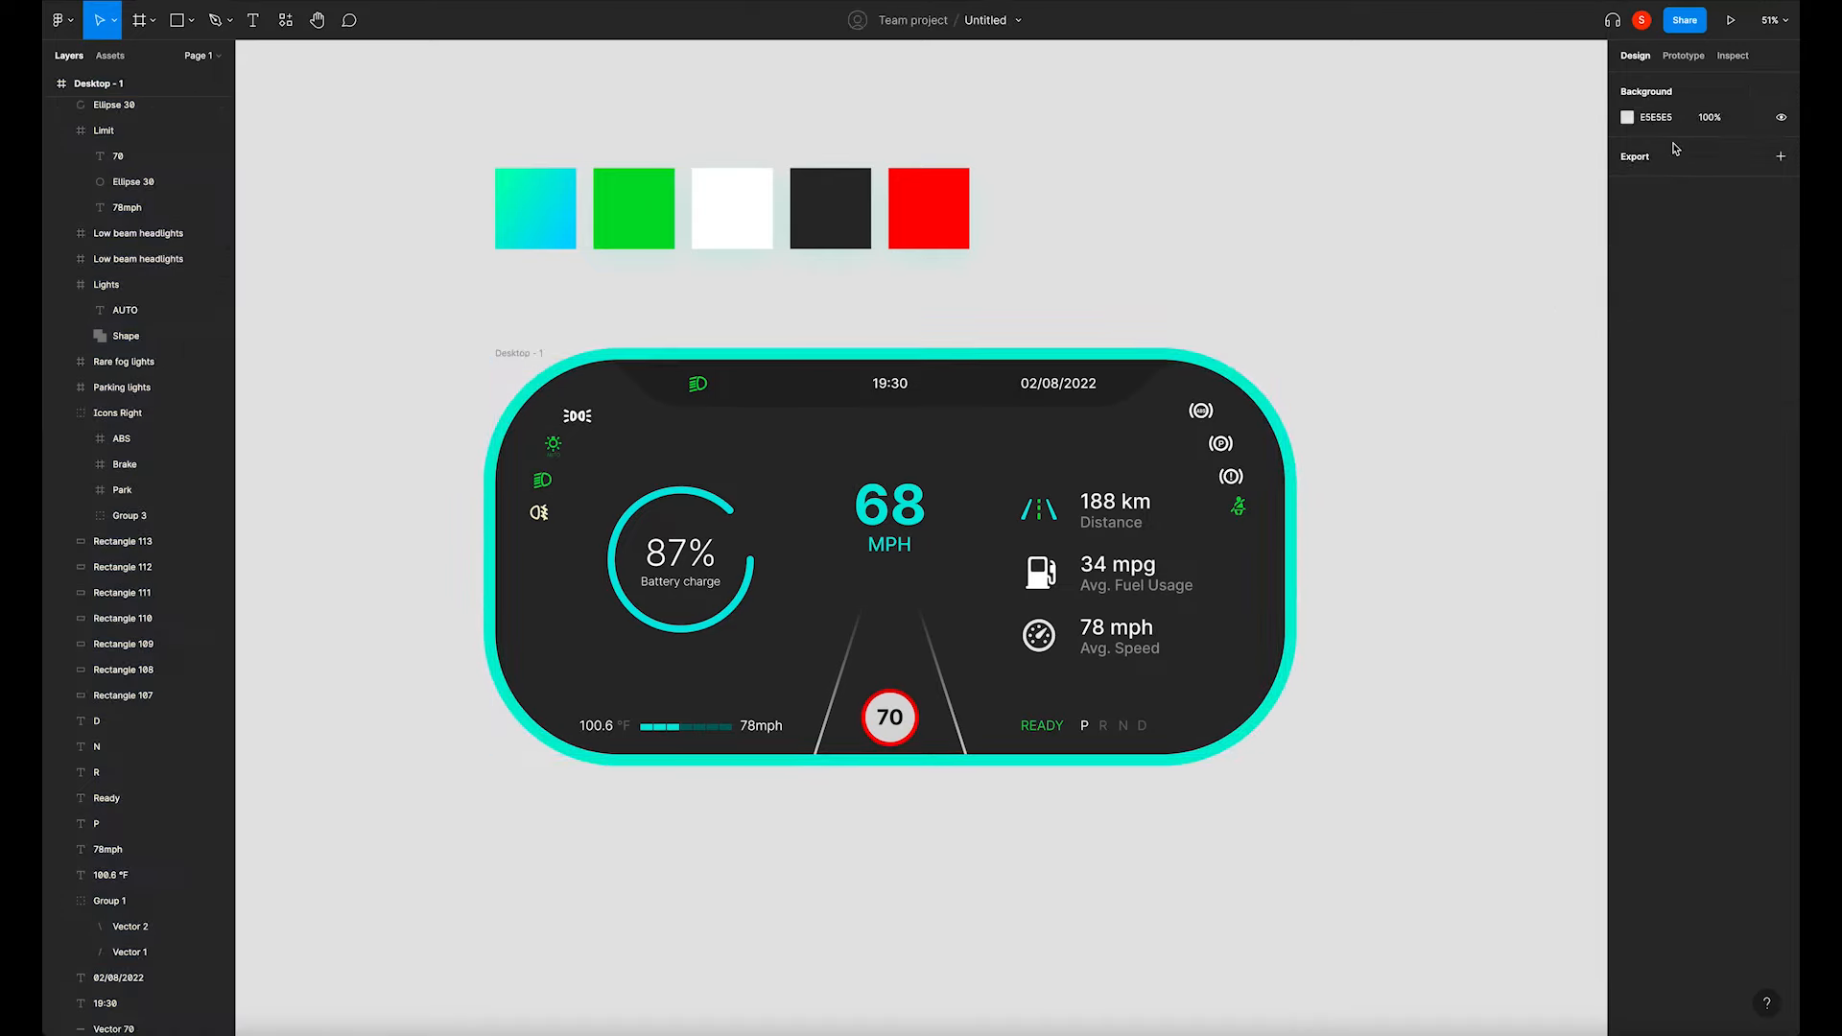
Set the canvas background colour to 1E1E1E.
{"action": "left_click", "coordinate": [1646, 125]}
{"action": "type", "text": "1E1E1E"}
{"action": "key", "text": "Return"}
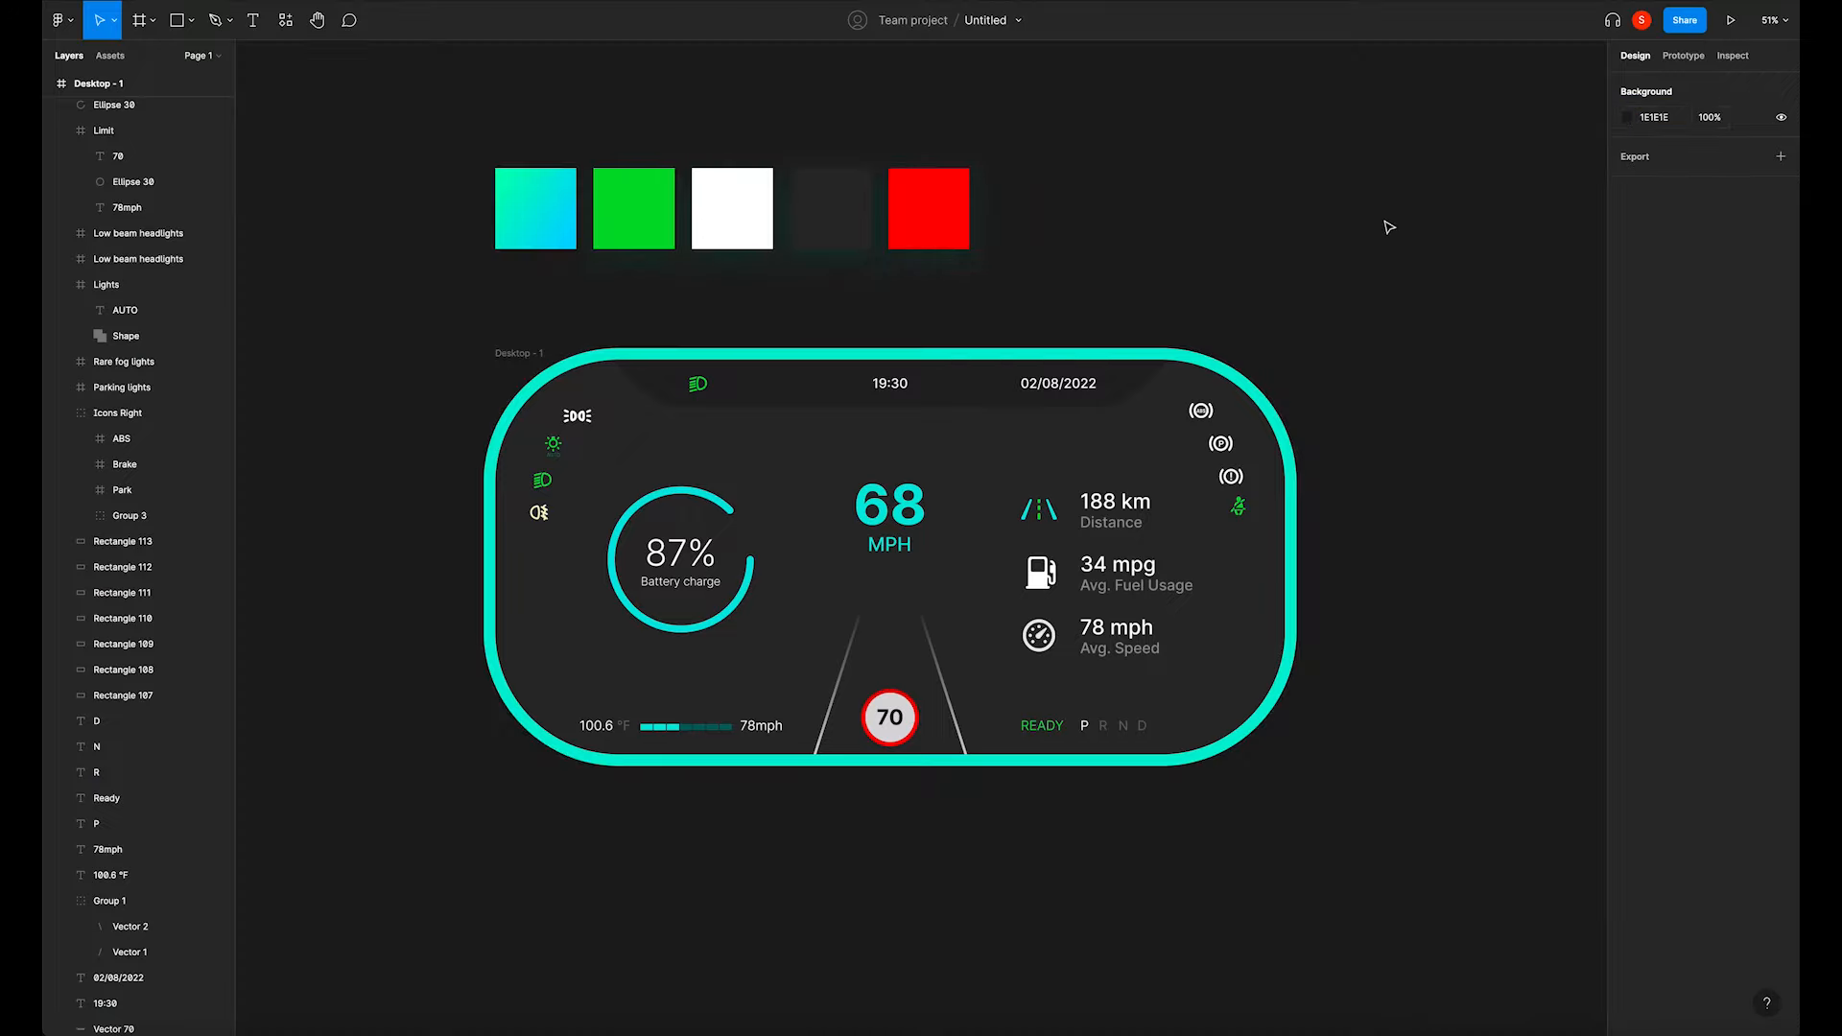
Copy the dark swatch's drop shadow (X 0, Y 20, blur 76, colour 00FFB2 at 10%) onto the header shape behind the time and date.
{"action": "left_click", "coordinate": [831, 202]}
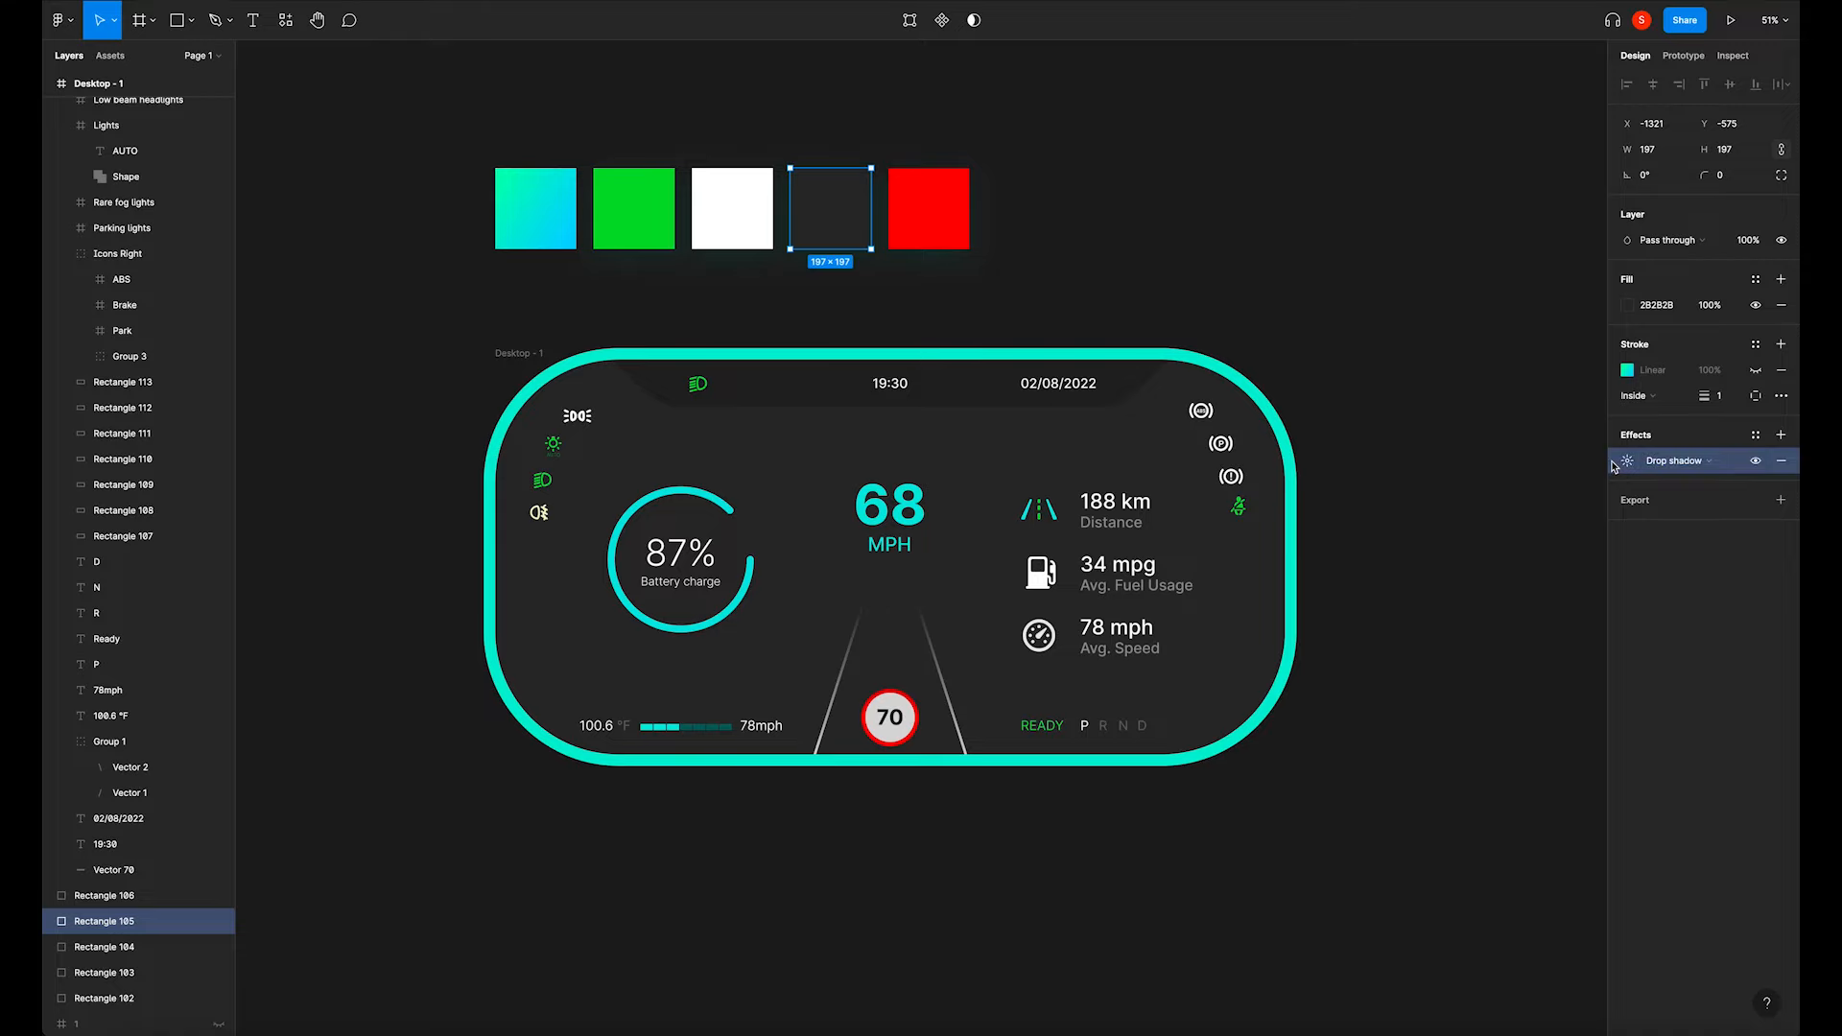
{"action": "left_click", "coordinate": [943, 423]}
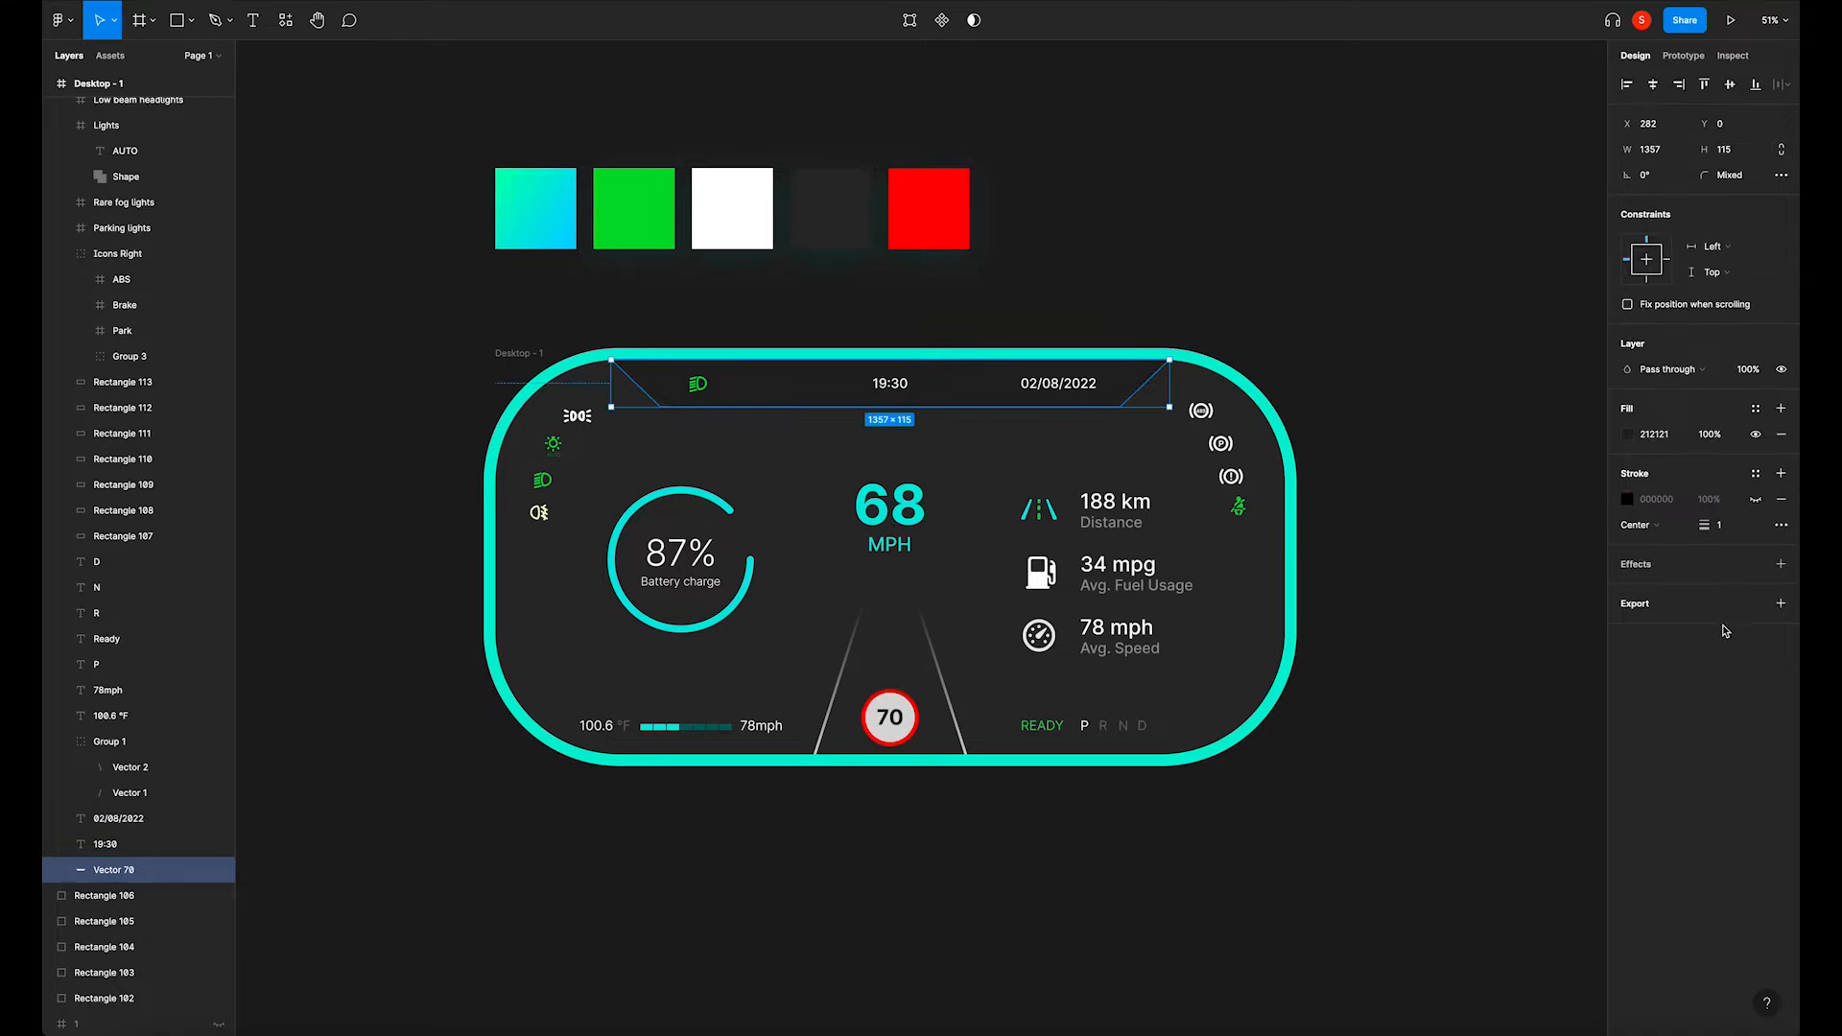
{"action": "left_click", "coordinate": [1627, 590]}
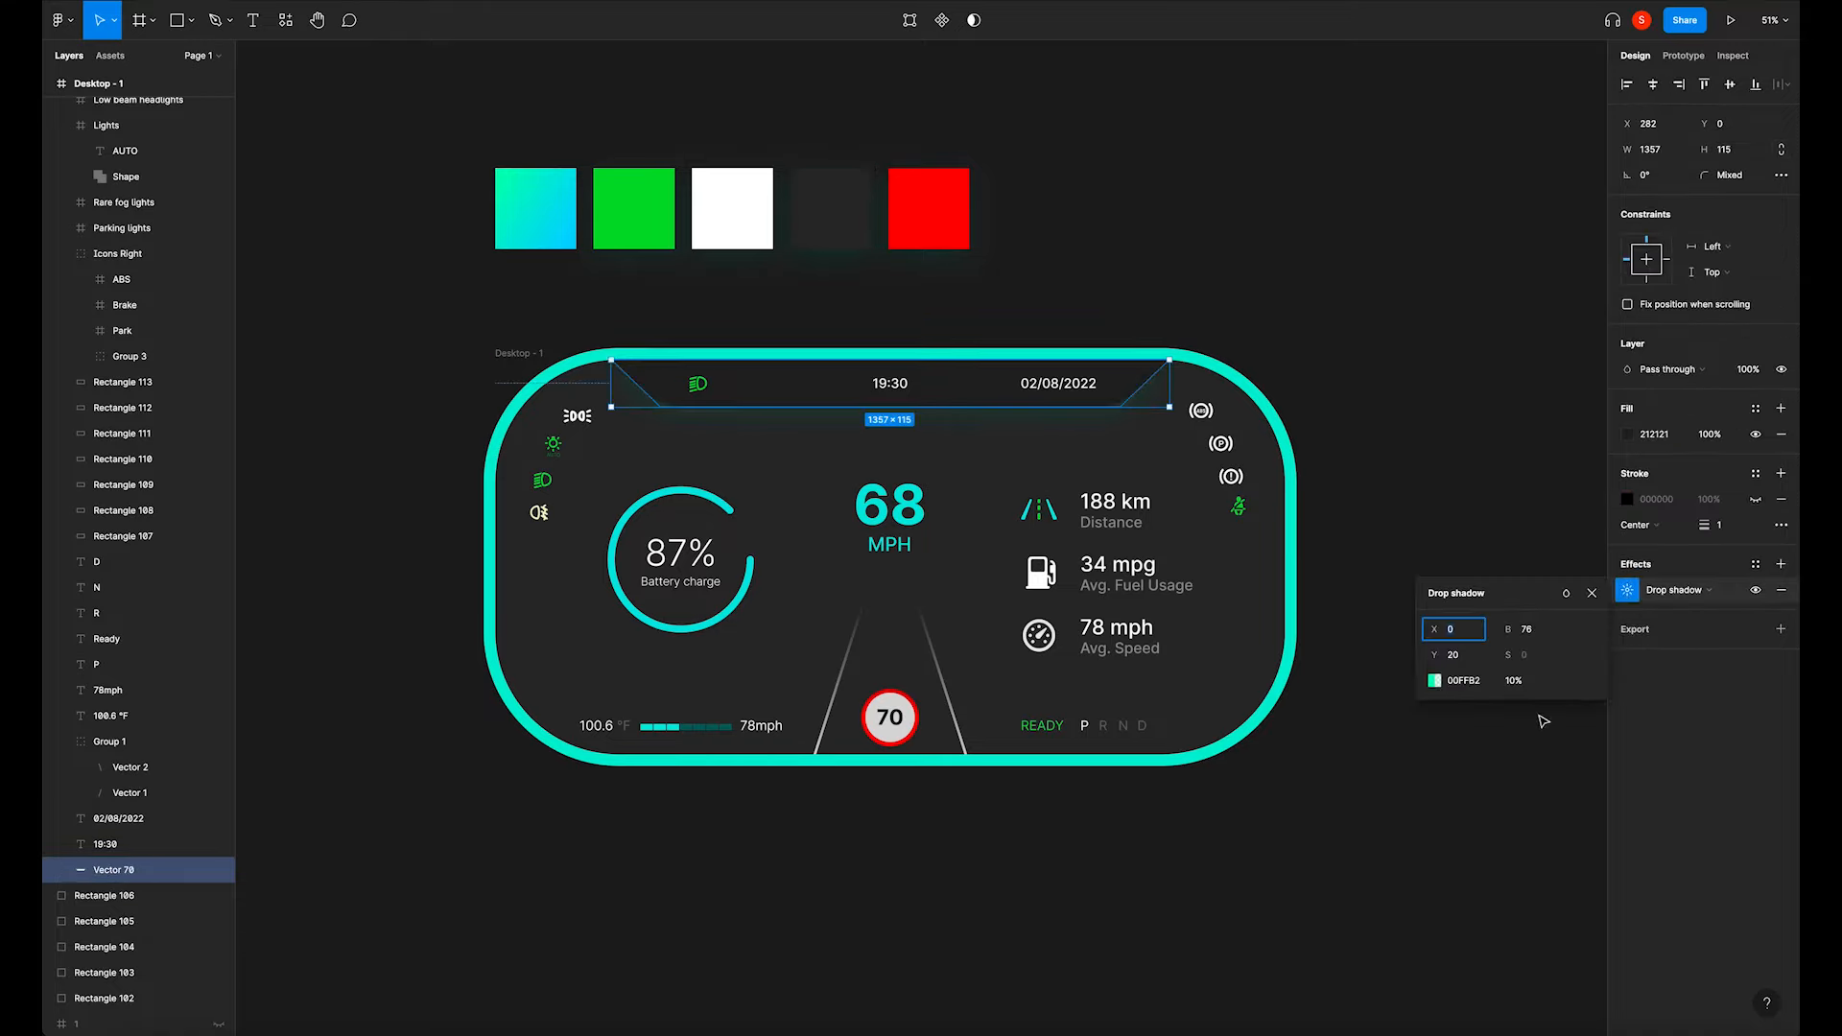
{"action": "left_click", "coordinate": [1435, 680]}
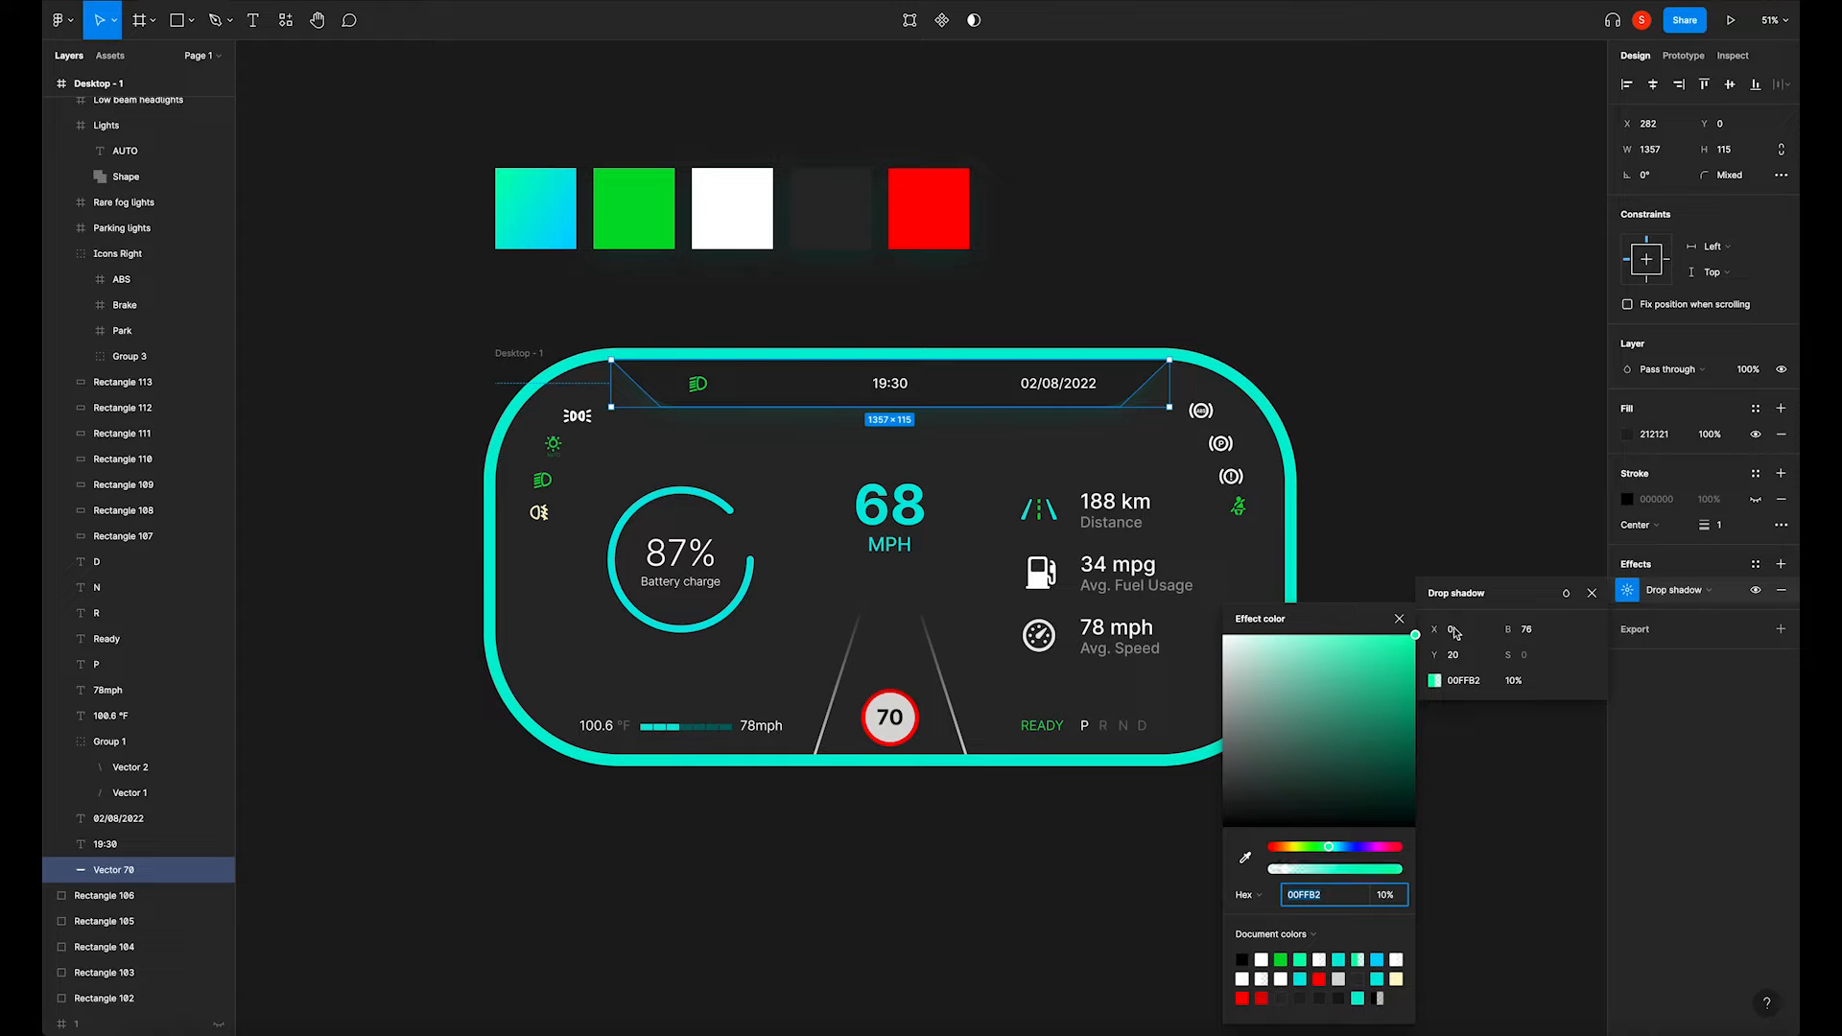
{"action": "left_click", "coordinate": [1399, 619]}
{"action": "left_click", "coordinate": [1592, 593]}
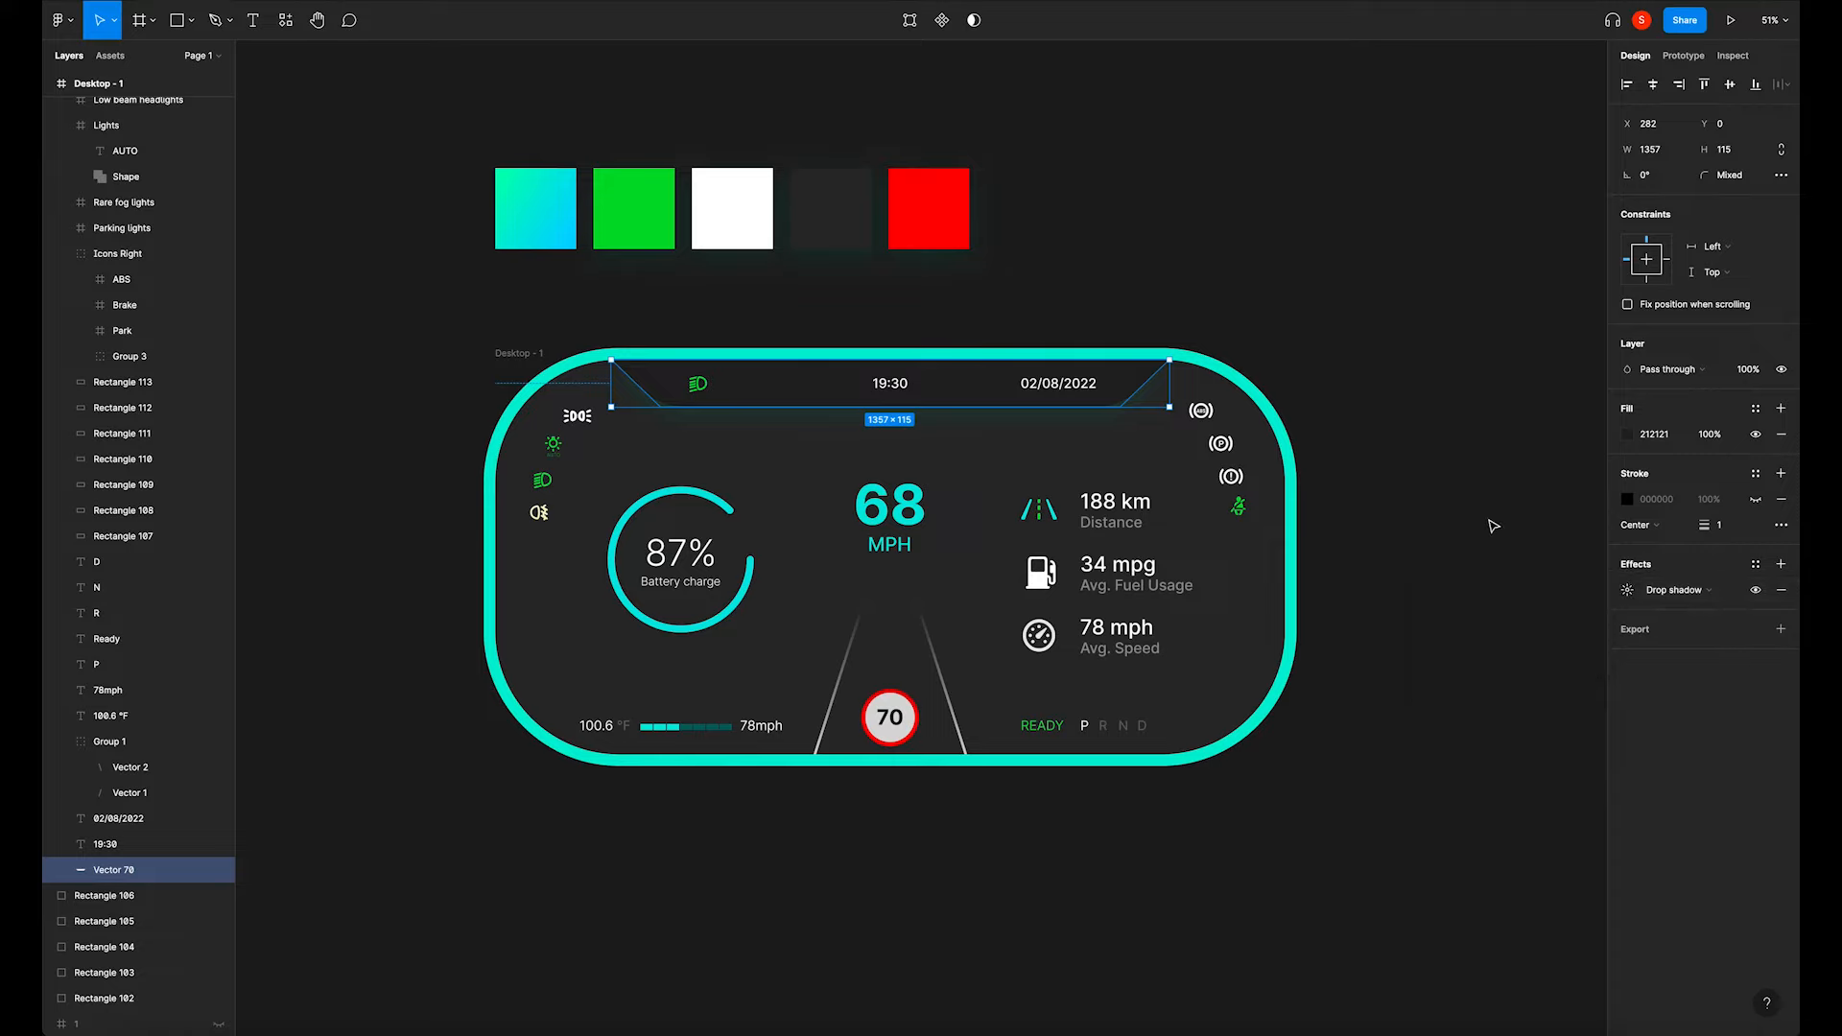
{"action": "left_click", "coordinate": [1494, 526]}
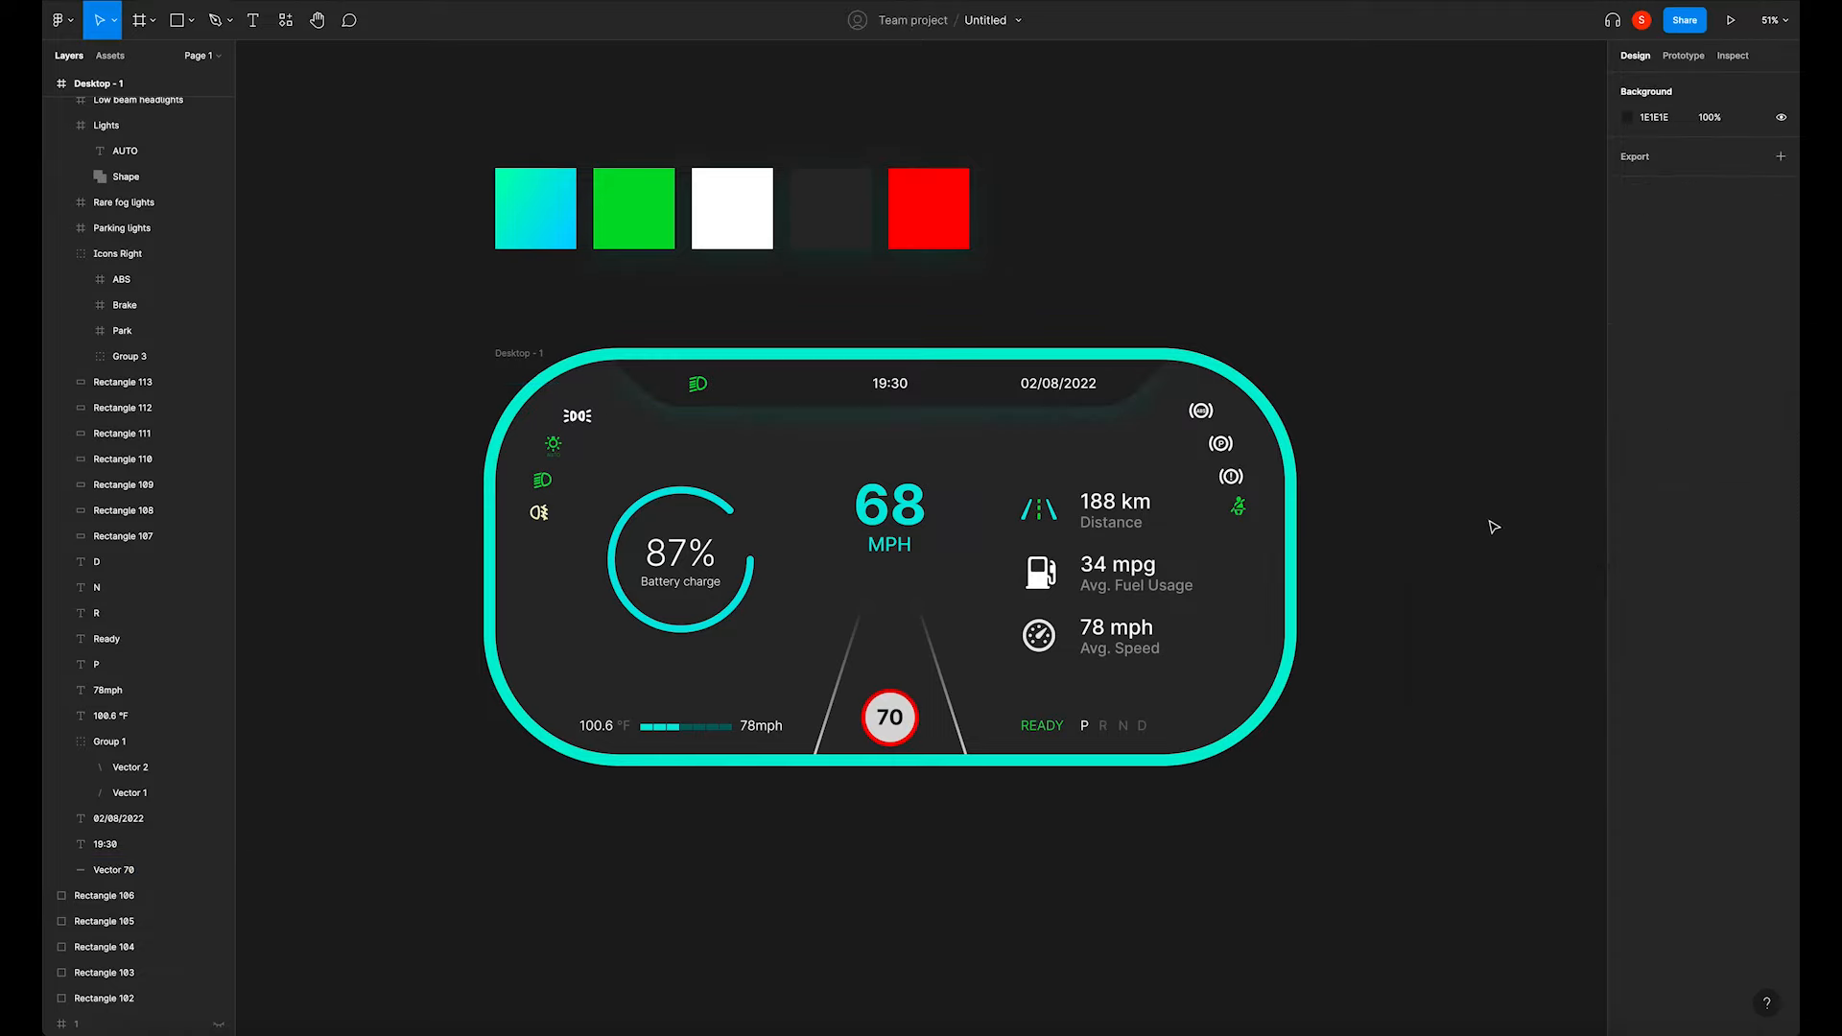
Apply the same copied drop shadow to the dashboard frame and the battery charge ring.
{"action": "left_click", "coordinate": [1281, 430]}
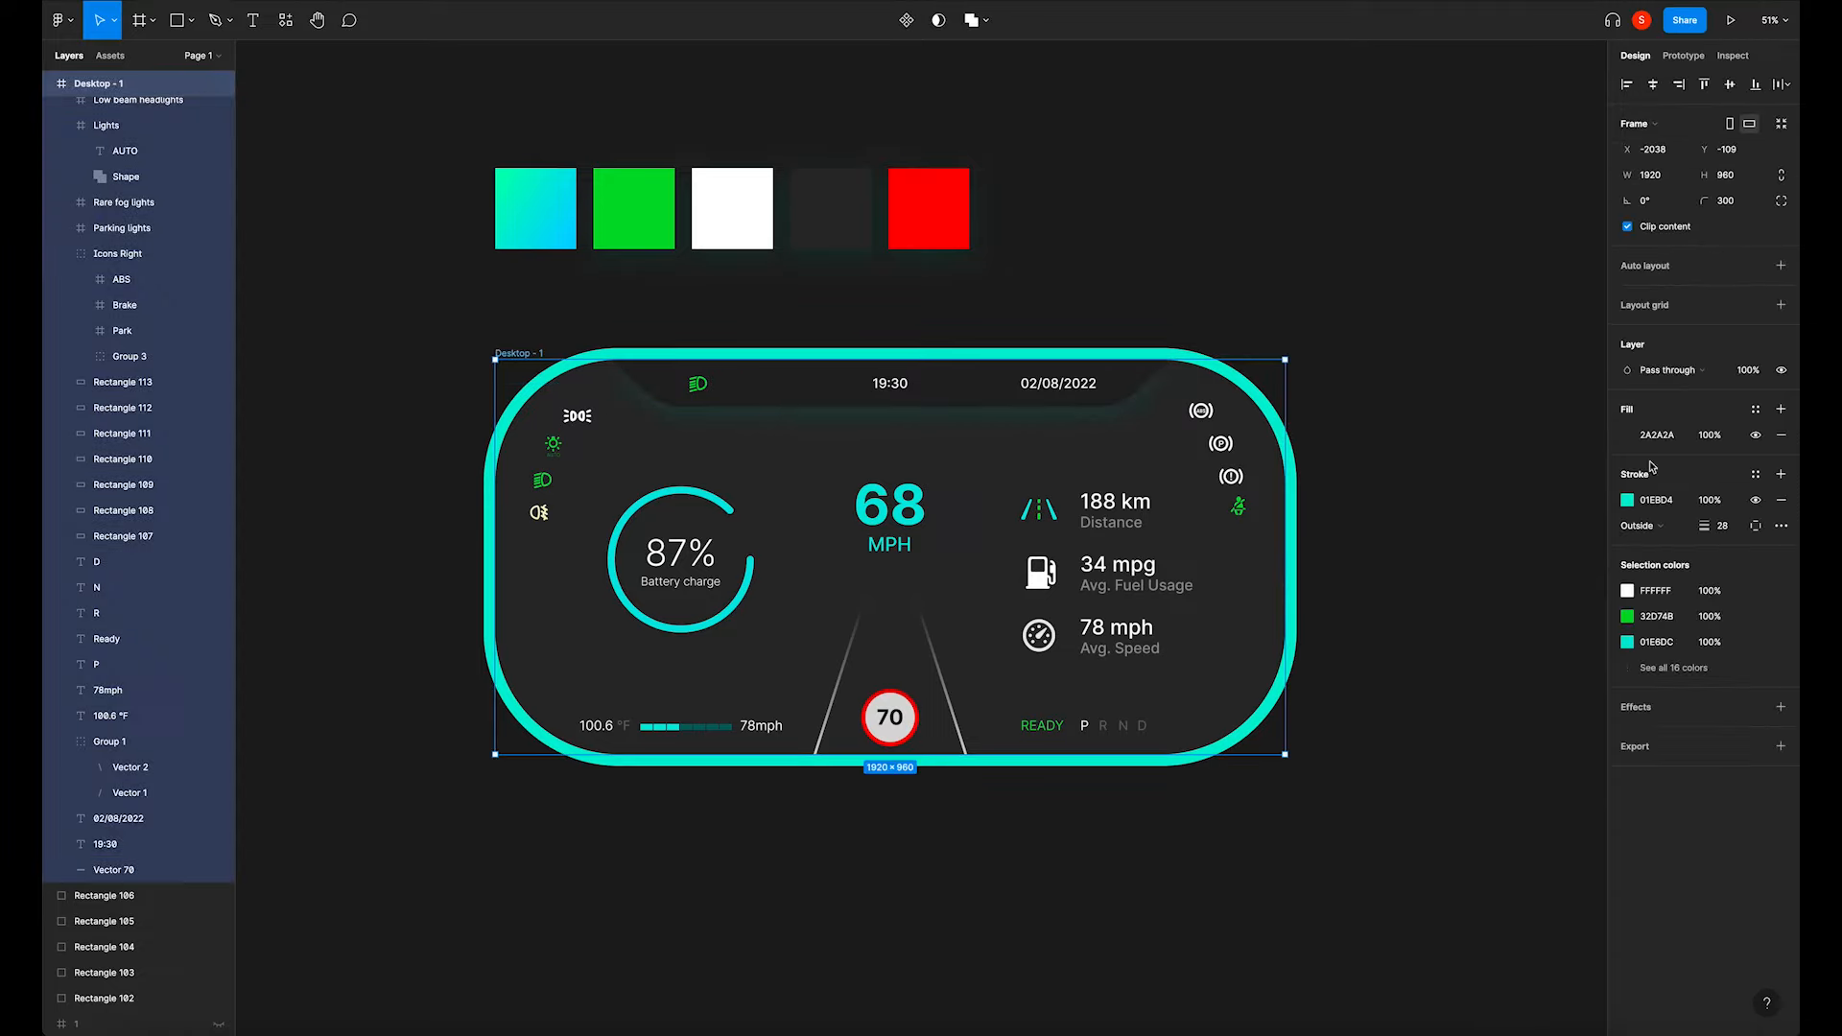
{"action": "left_click", "coordinate": [1478, 557]}
{"action": "left_click", "coordinate": [751, 590]}
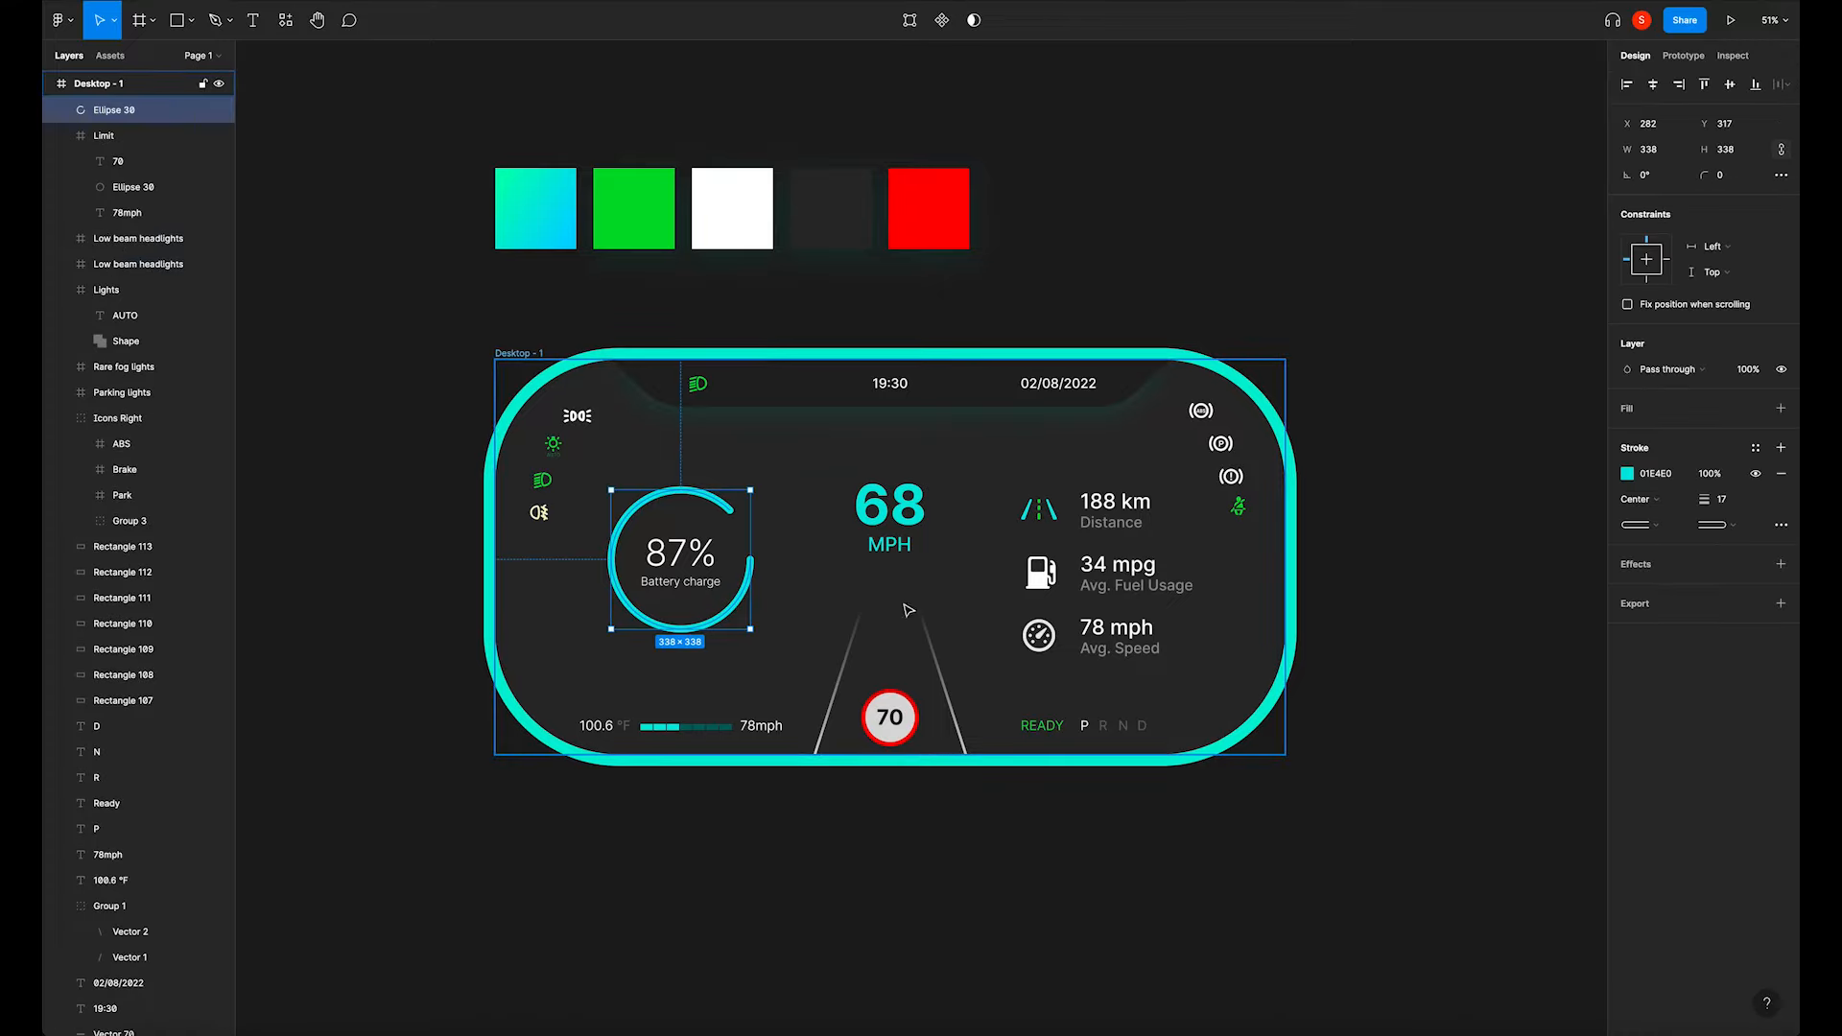
{"action": "left_click", "coordinate": [1388, 624]}
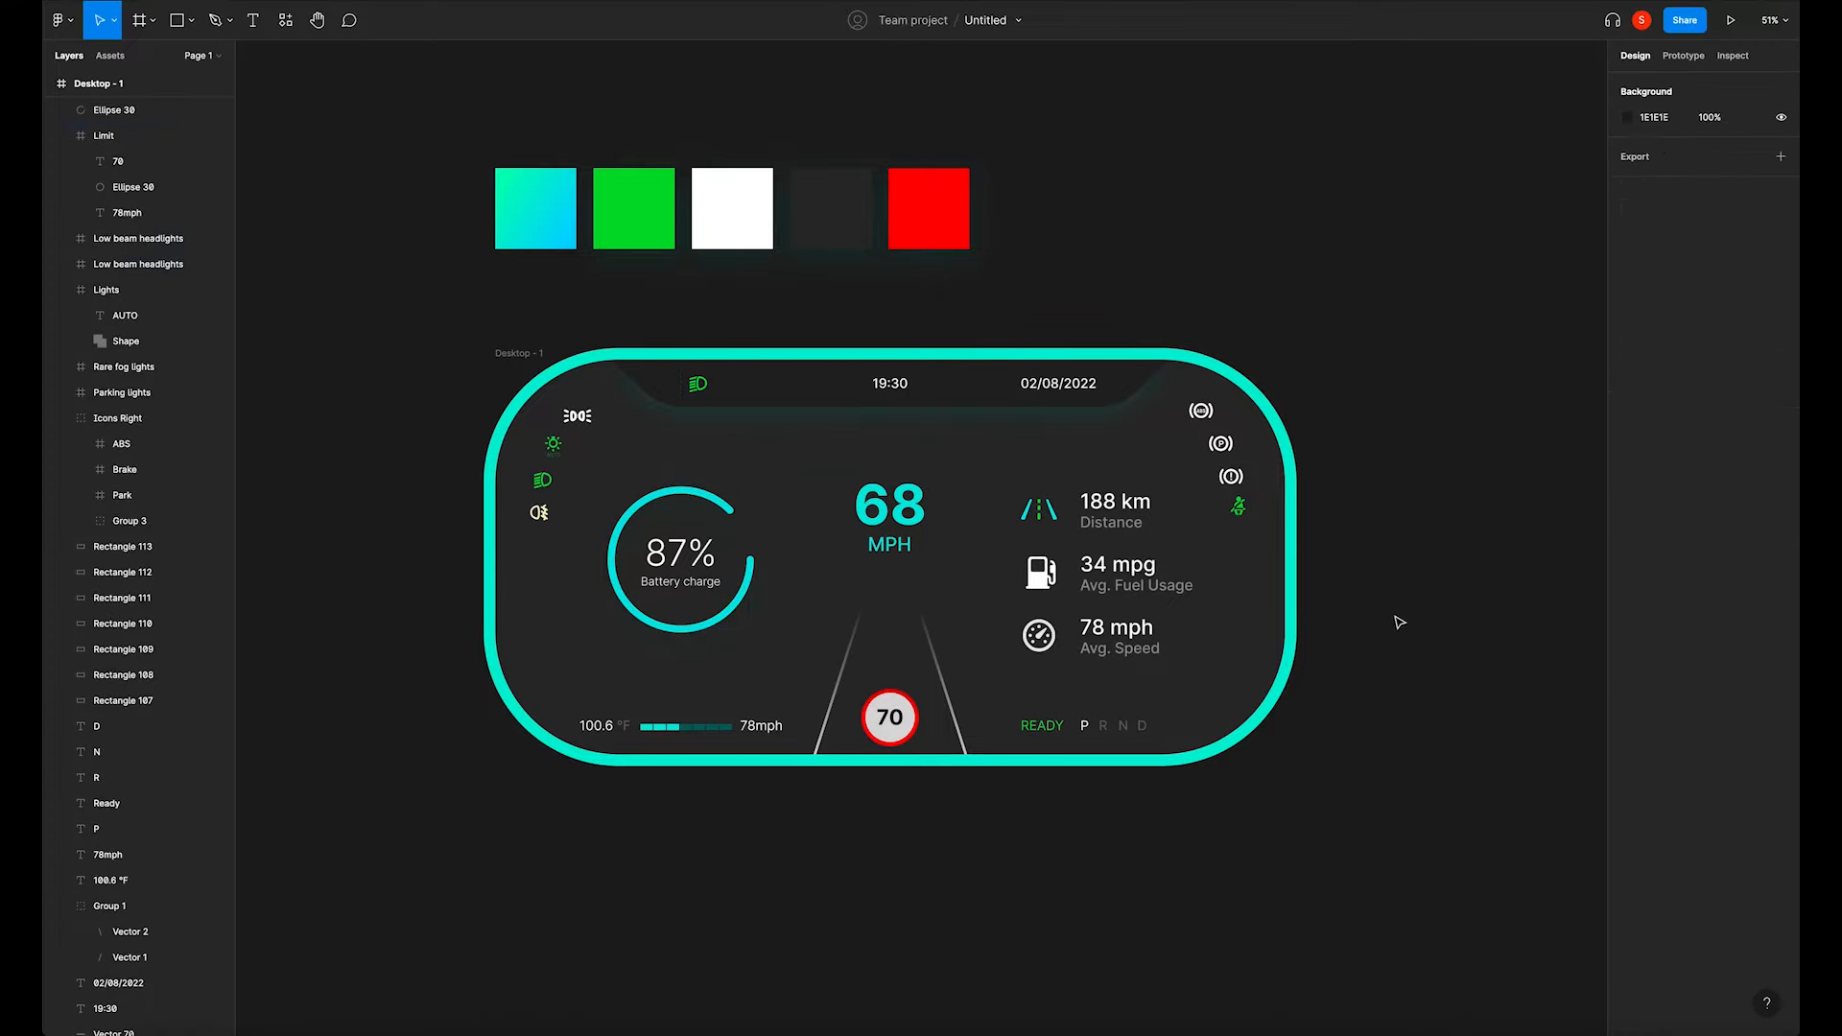
Apply the copied drop shadow to the 68 MPH speed text and the 70 speed limit sign.
{"action": "left_click", "coordinate": [887, 510]}
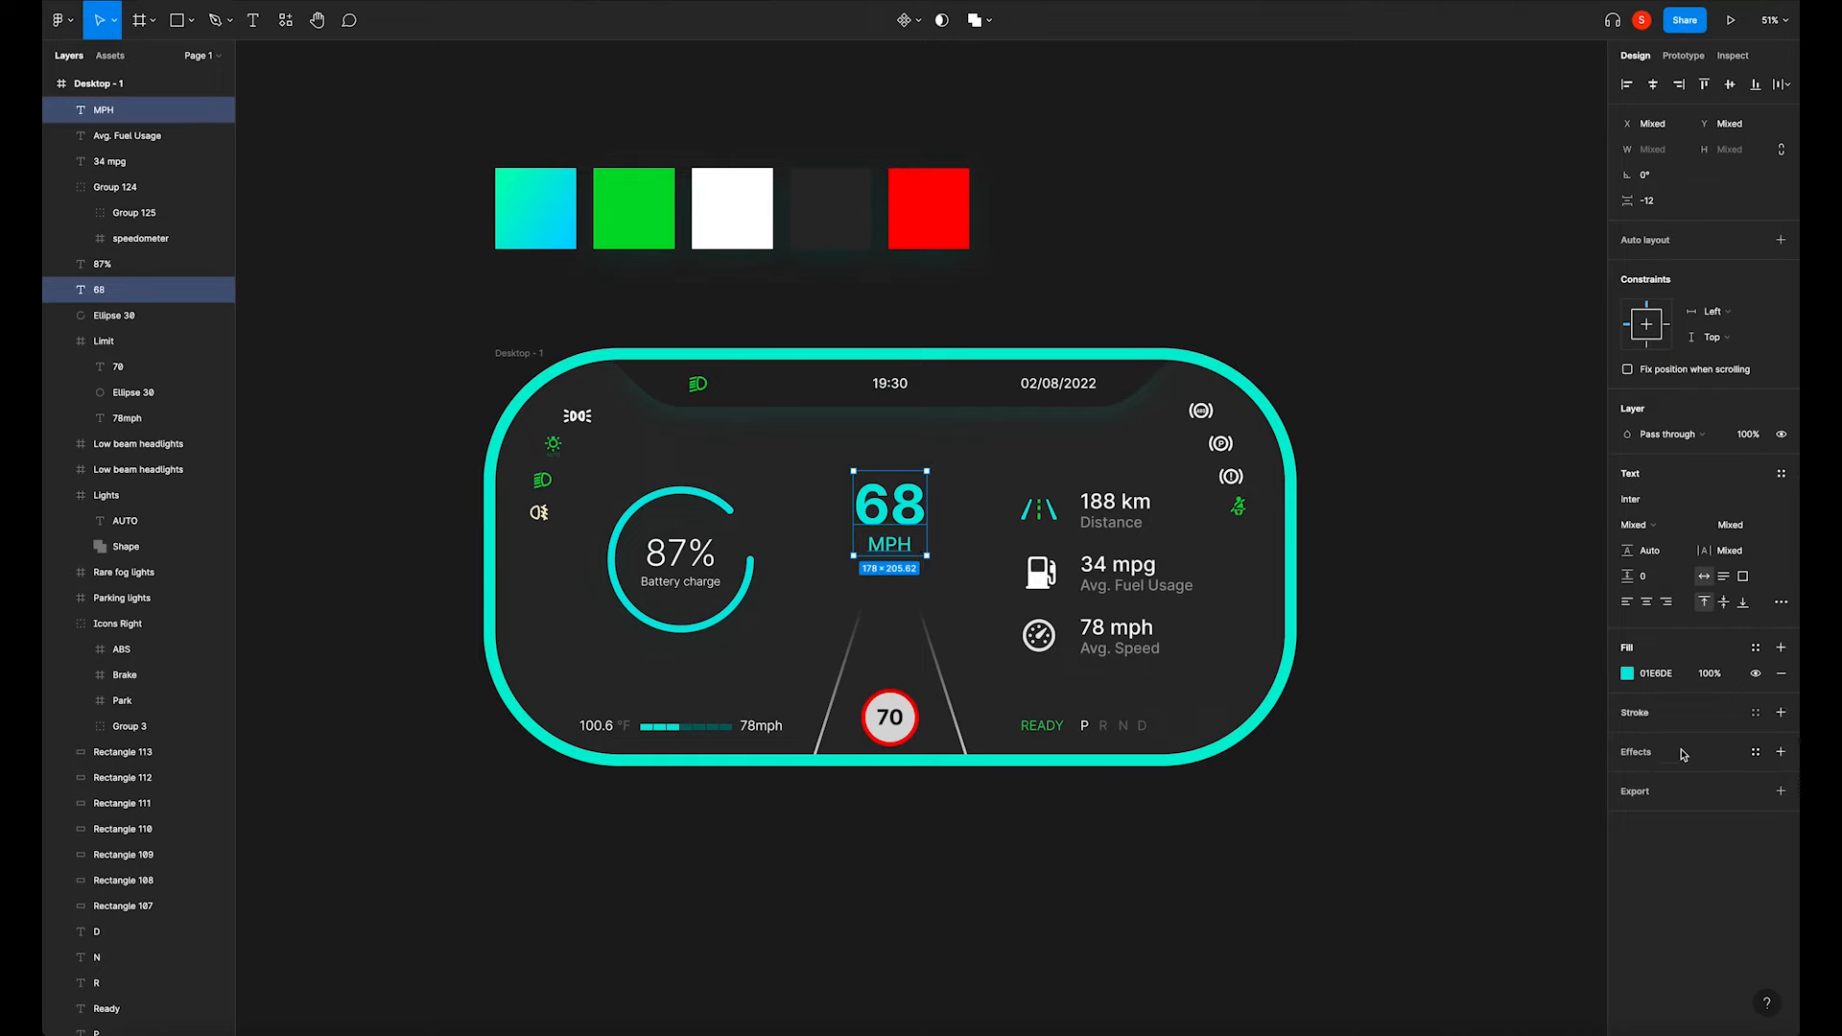
{"action": "left_click", "coordinate": [1426, 788]}
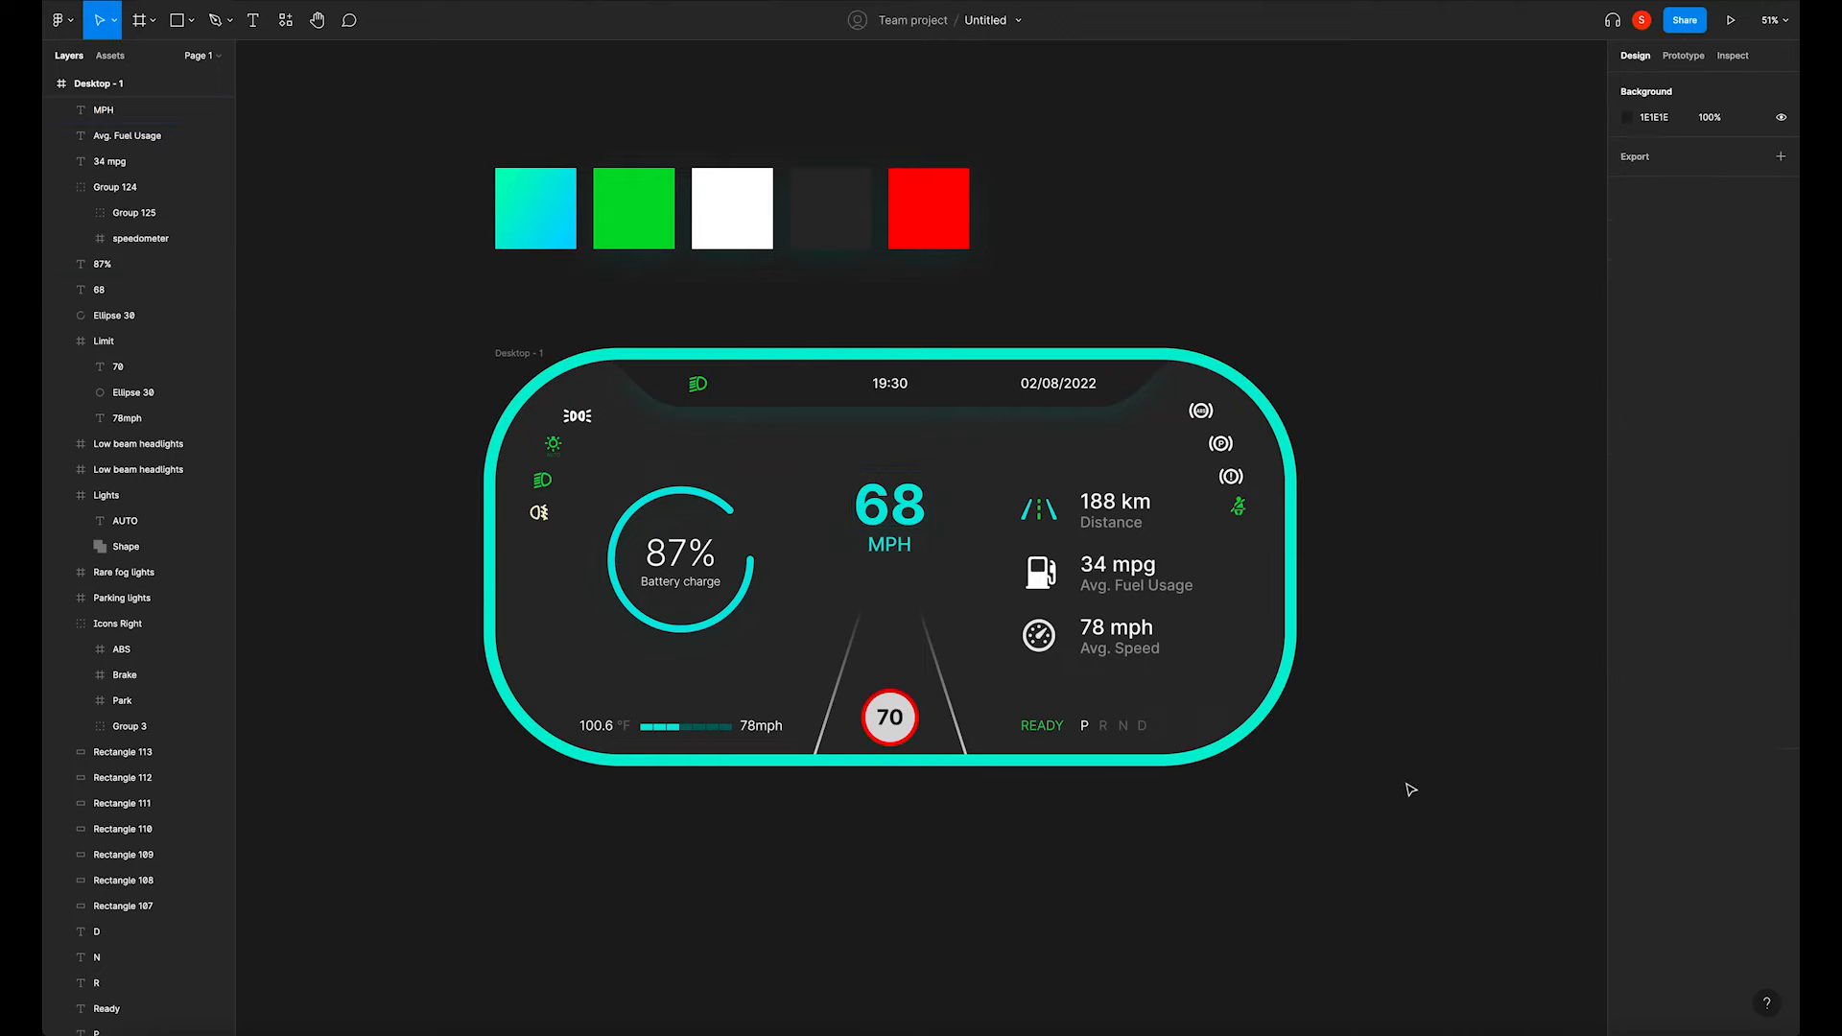
{"action": "left_click_drag", "start_coordinate": [914, 729], "coordinate": [891, 718]}
{"action": "left_click", "coordinate": [985, 848]}
Apply the copied drop shadow to the three lit segments of the temperature bar.
{"action": "left_click", "coordinate": [644, 727]}
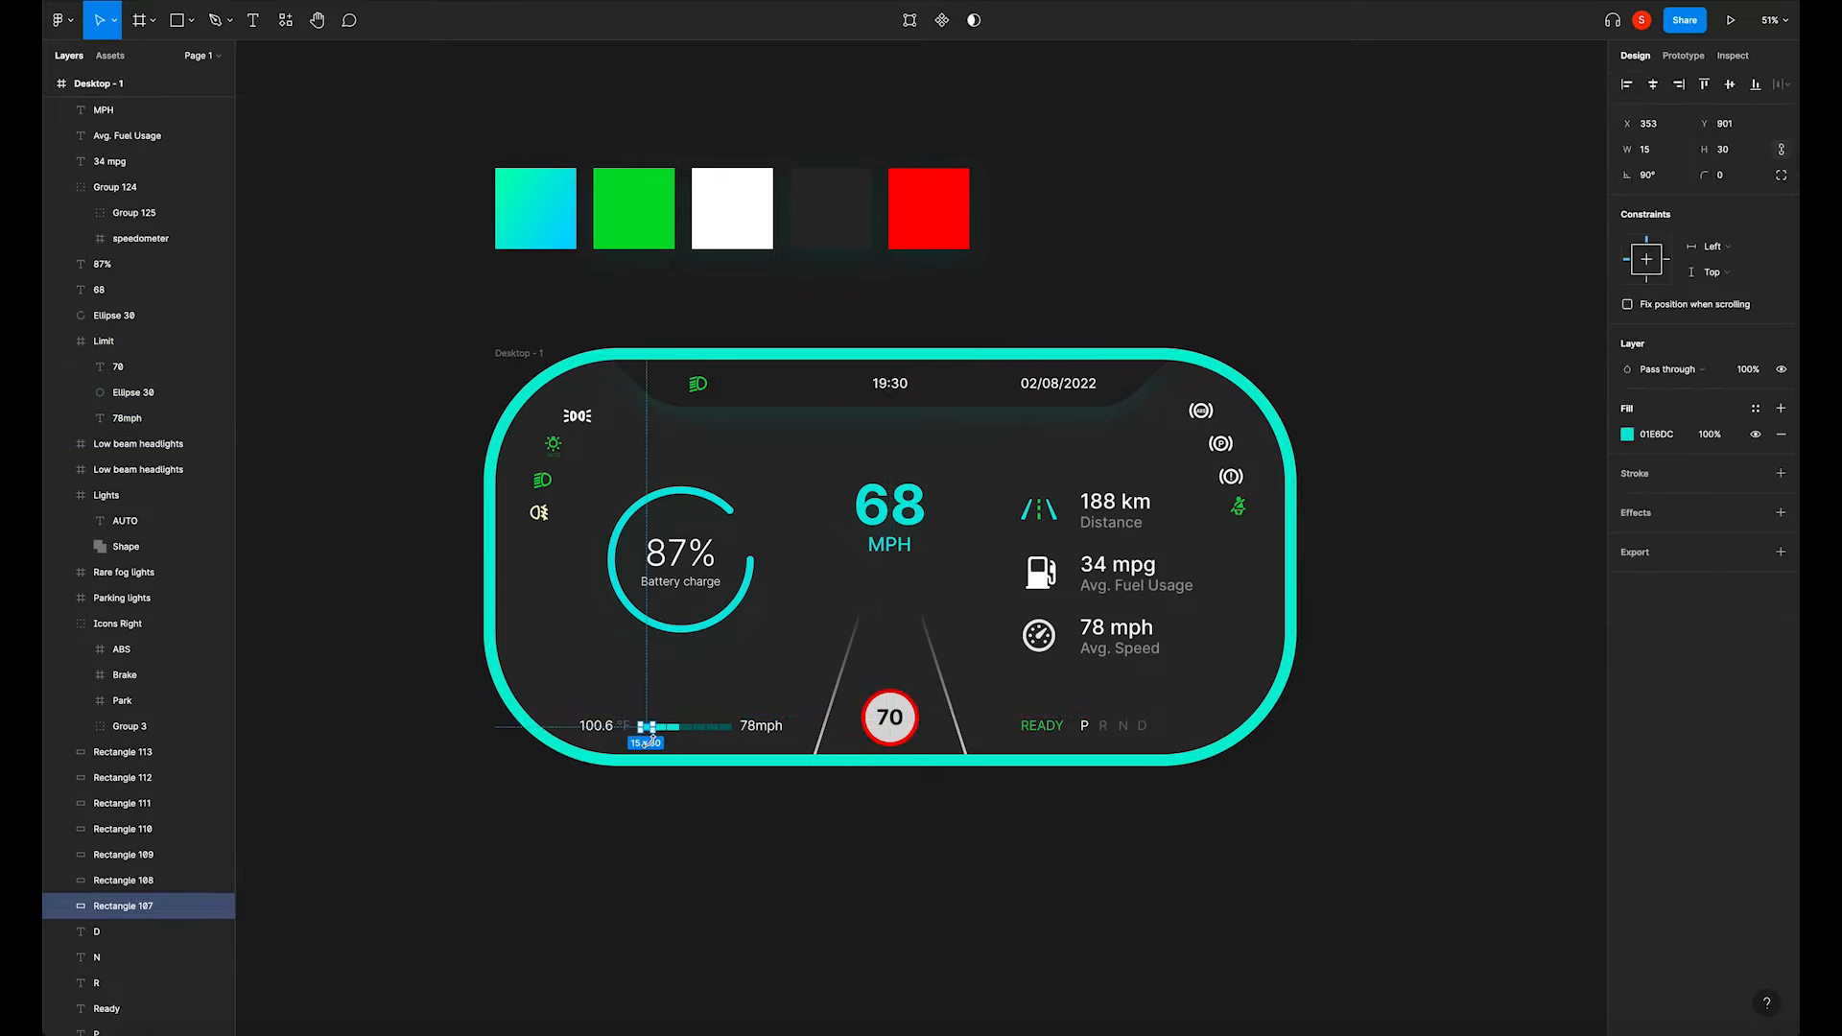
{"action": "scroll", "coordinate": [653, 734], "scroll_direction": "up", "scroll_amount": 5}
{"action": "left_click", "coordinate": [710, 687], "text": "shift"}
{"action": "left_click", "coordinate": [768, 692], "text": "shift"}
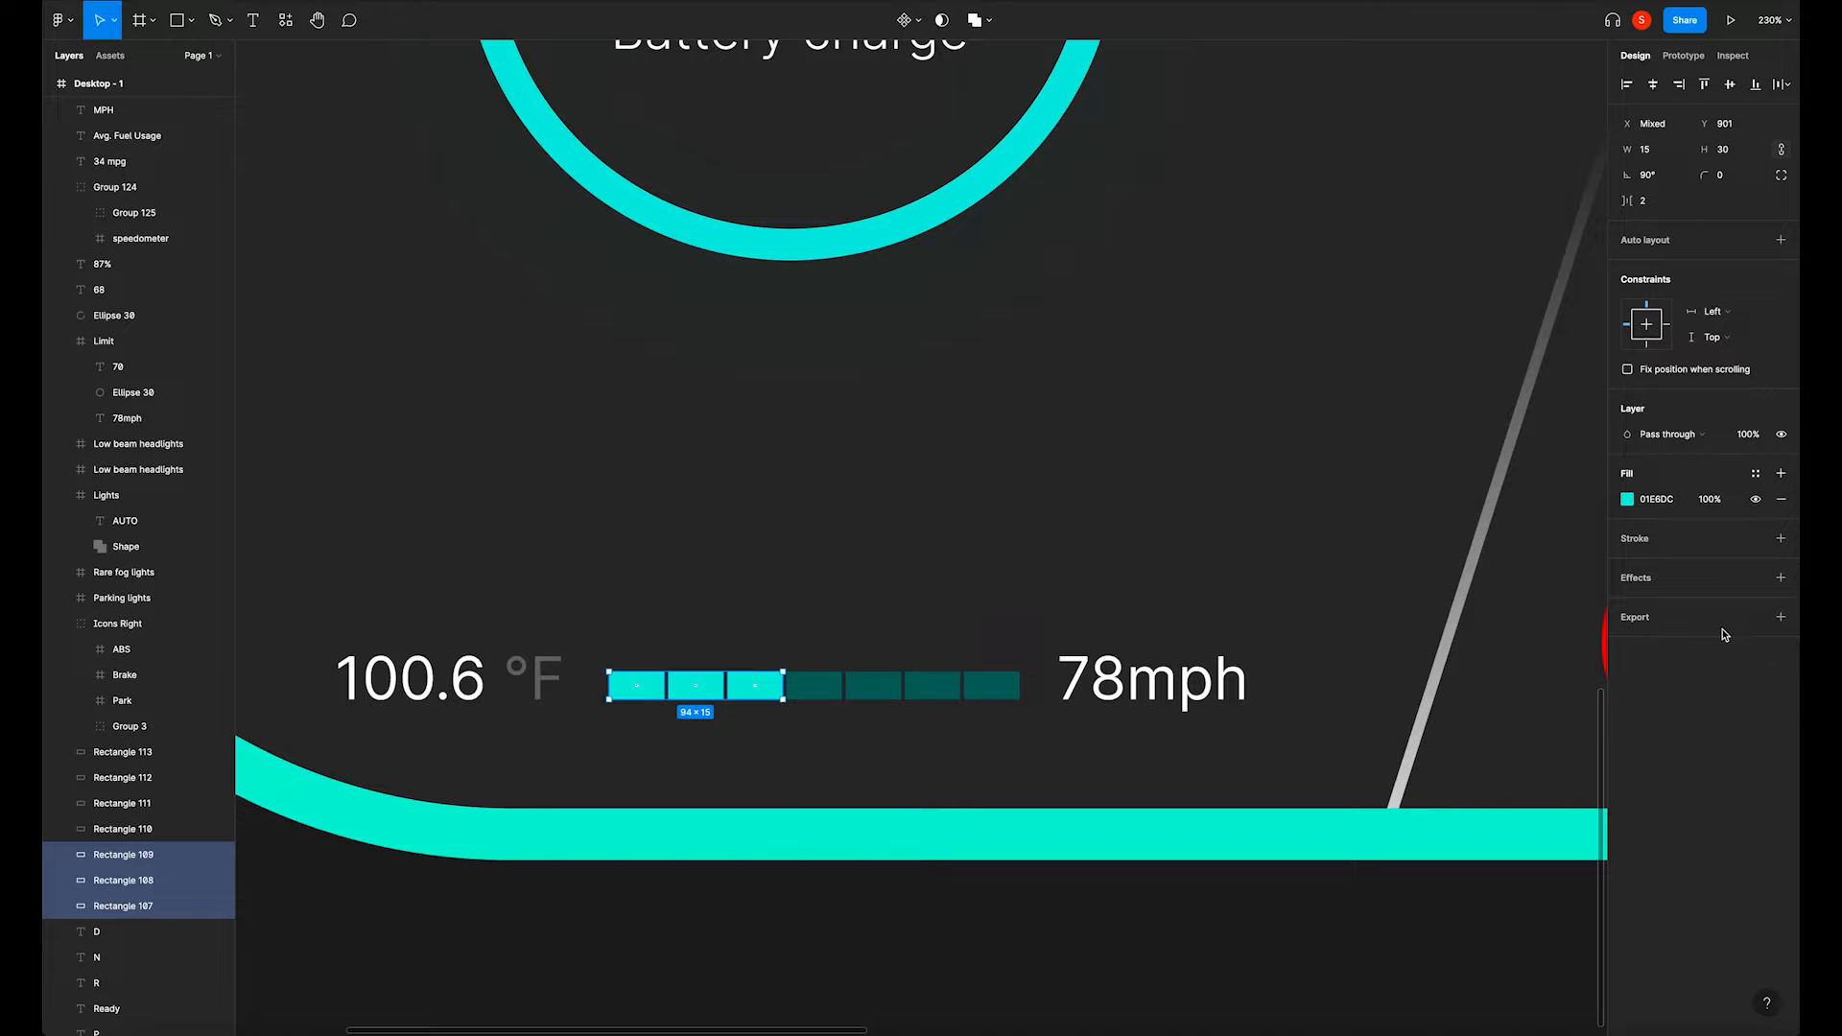
{"action": "left_click", "coordinate": [1011, 900]}
{"action": "scroll", "coordinate": [1011, 901], "scroll_direction": "down", "scroll_amount": 3}
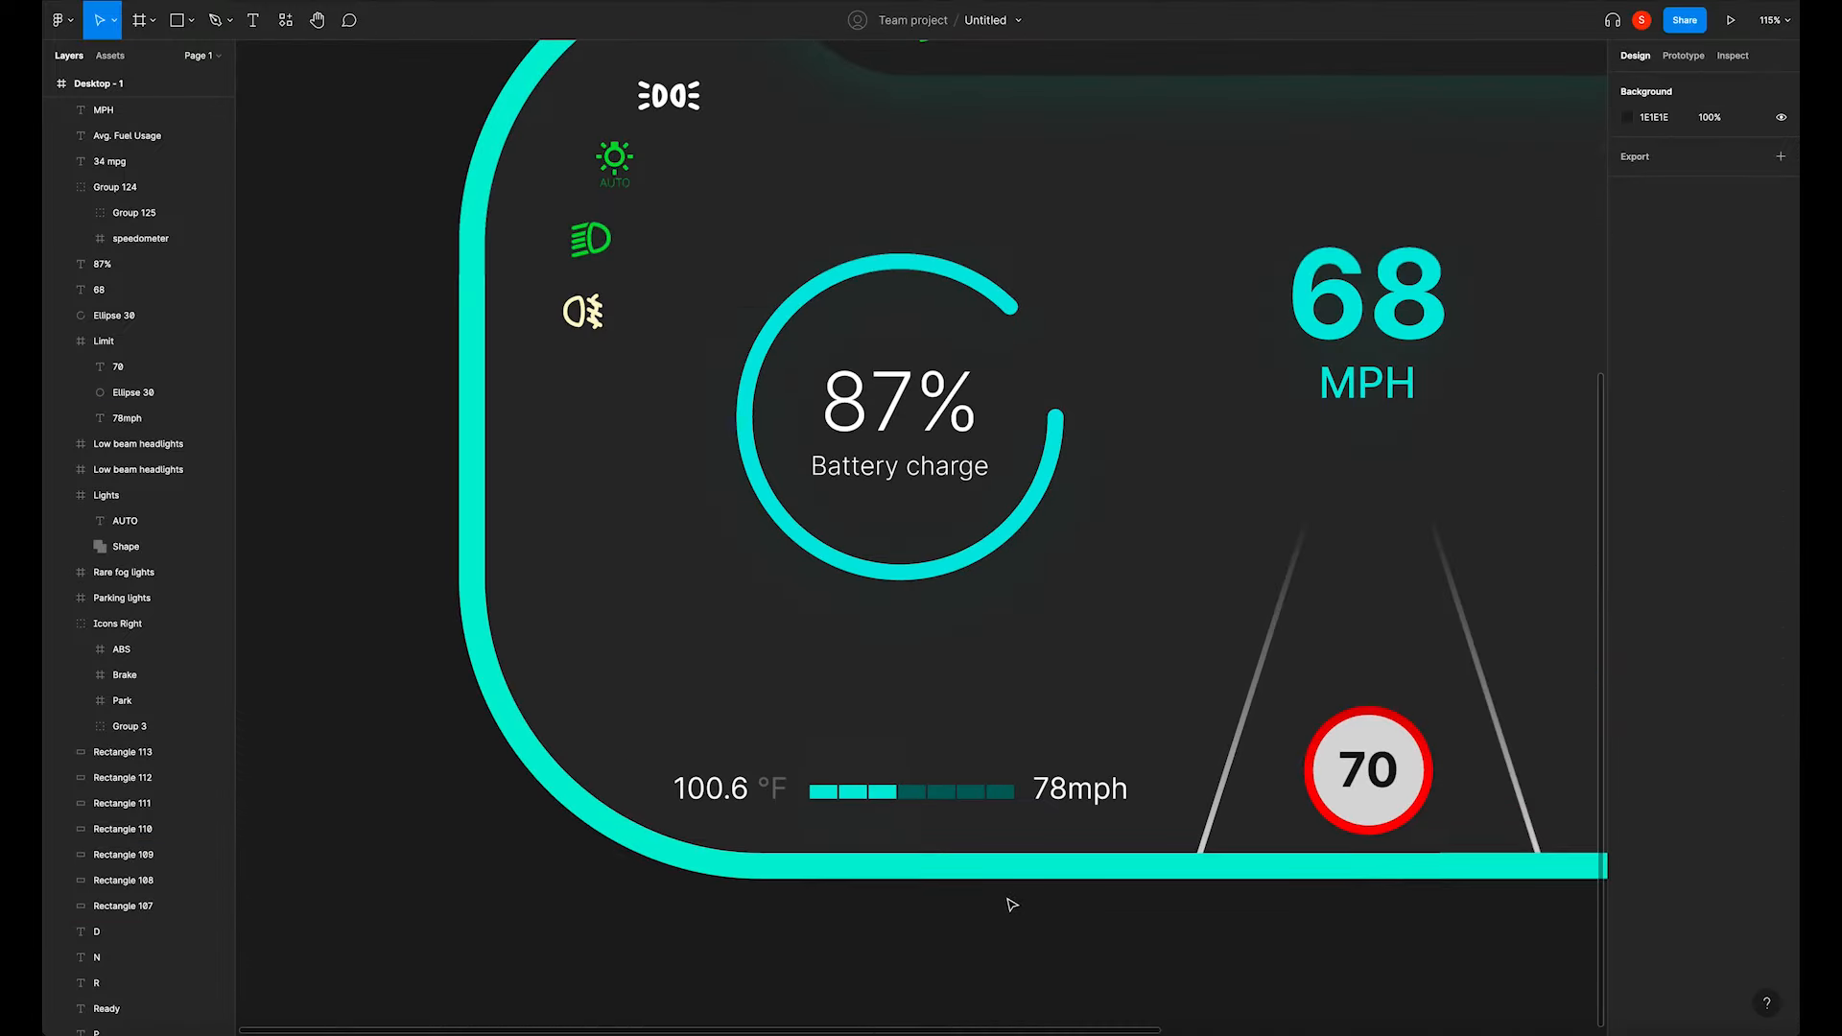
{"action": "scroll", "coordinate": [941, 850], "scroll_direction": "down", "scroll_amount": 3}
{"action": "scroll", "coordinate": [1180, 872], "scroll_direction": "right", "scroll_amount": 2}
{"action": "scroll", "coordinate": [1145, 871], "scroll_direction": "down", "scroll_amount": 3}
{"action": "scroll", "coordinate": [1113, 880], "scroll_direction": "right", "scroll_amount": 2}
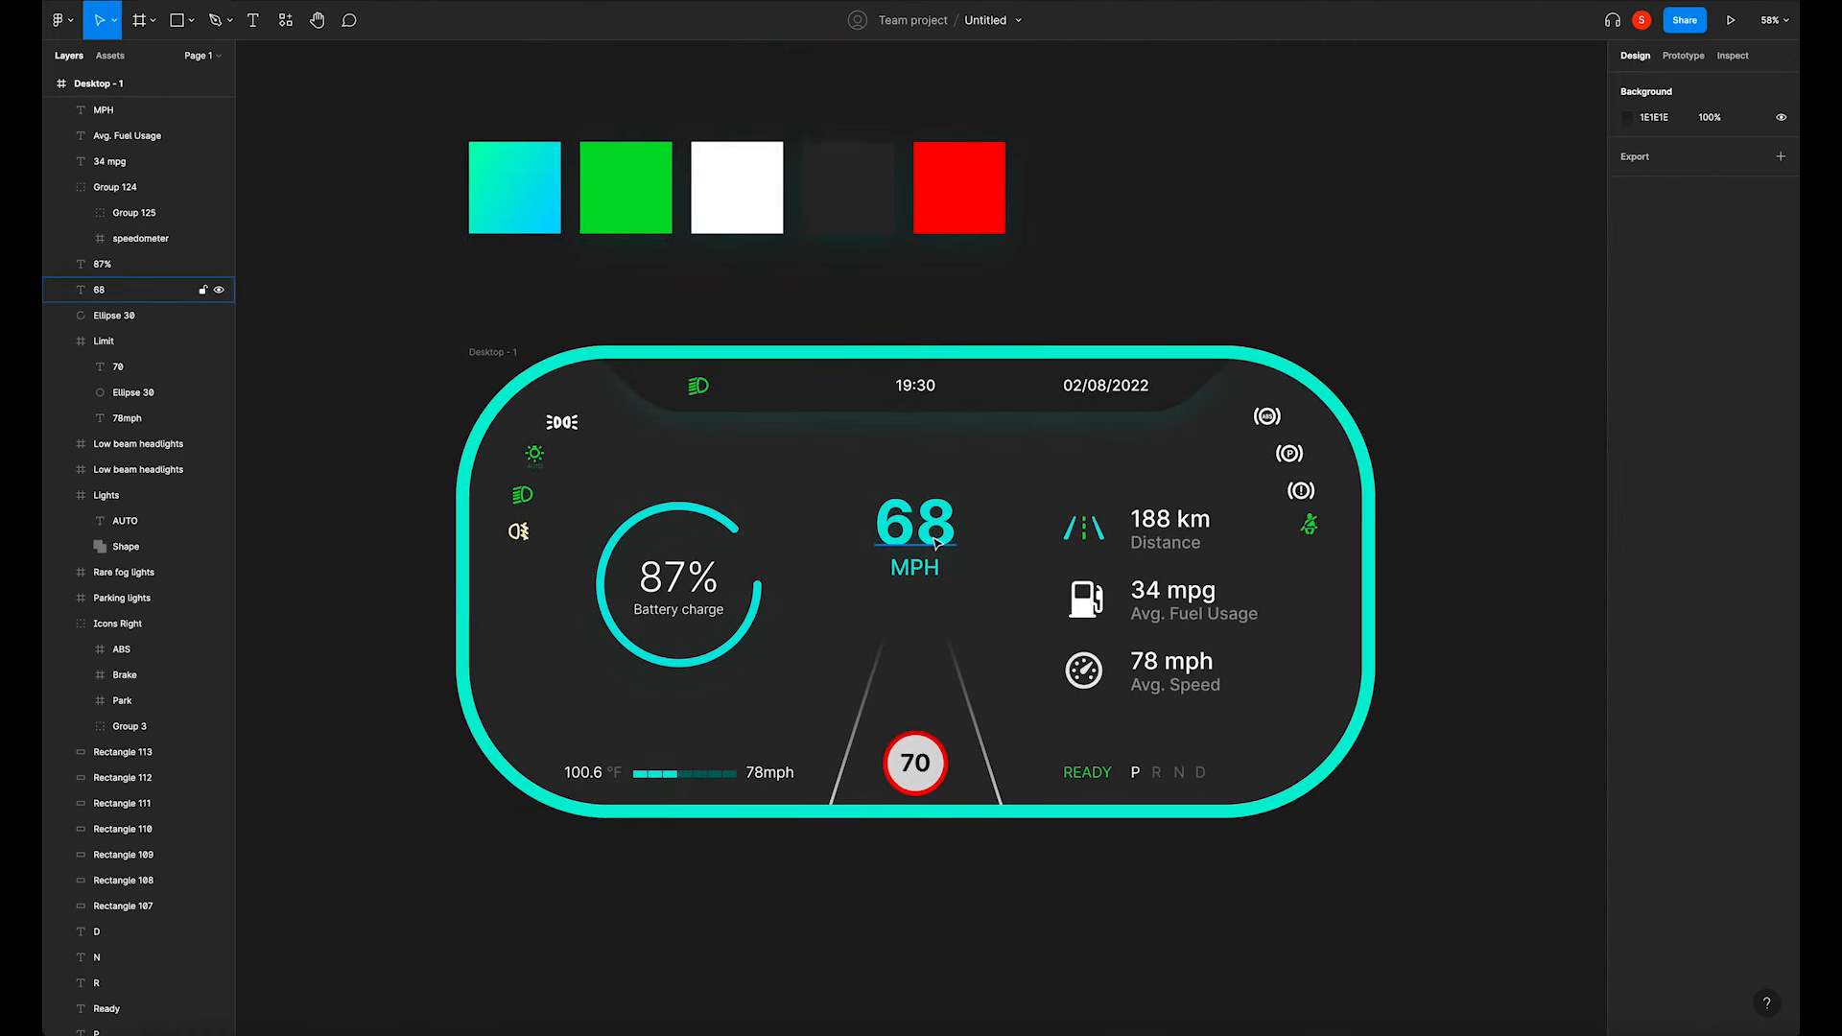
Add a white FFFFFF stroke to the 68 and MPH texts.
{"action": "left_click", "coordinate": [931, 545]}
{"action": "left_click", "coordinate": [914, 567], "text": "shift"}
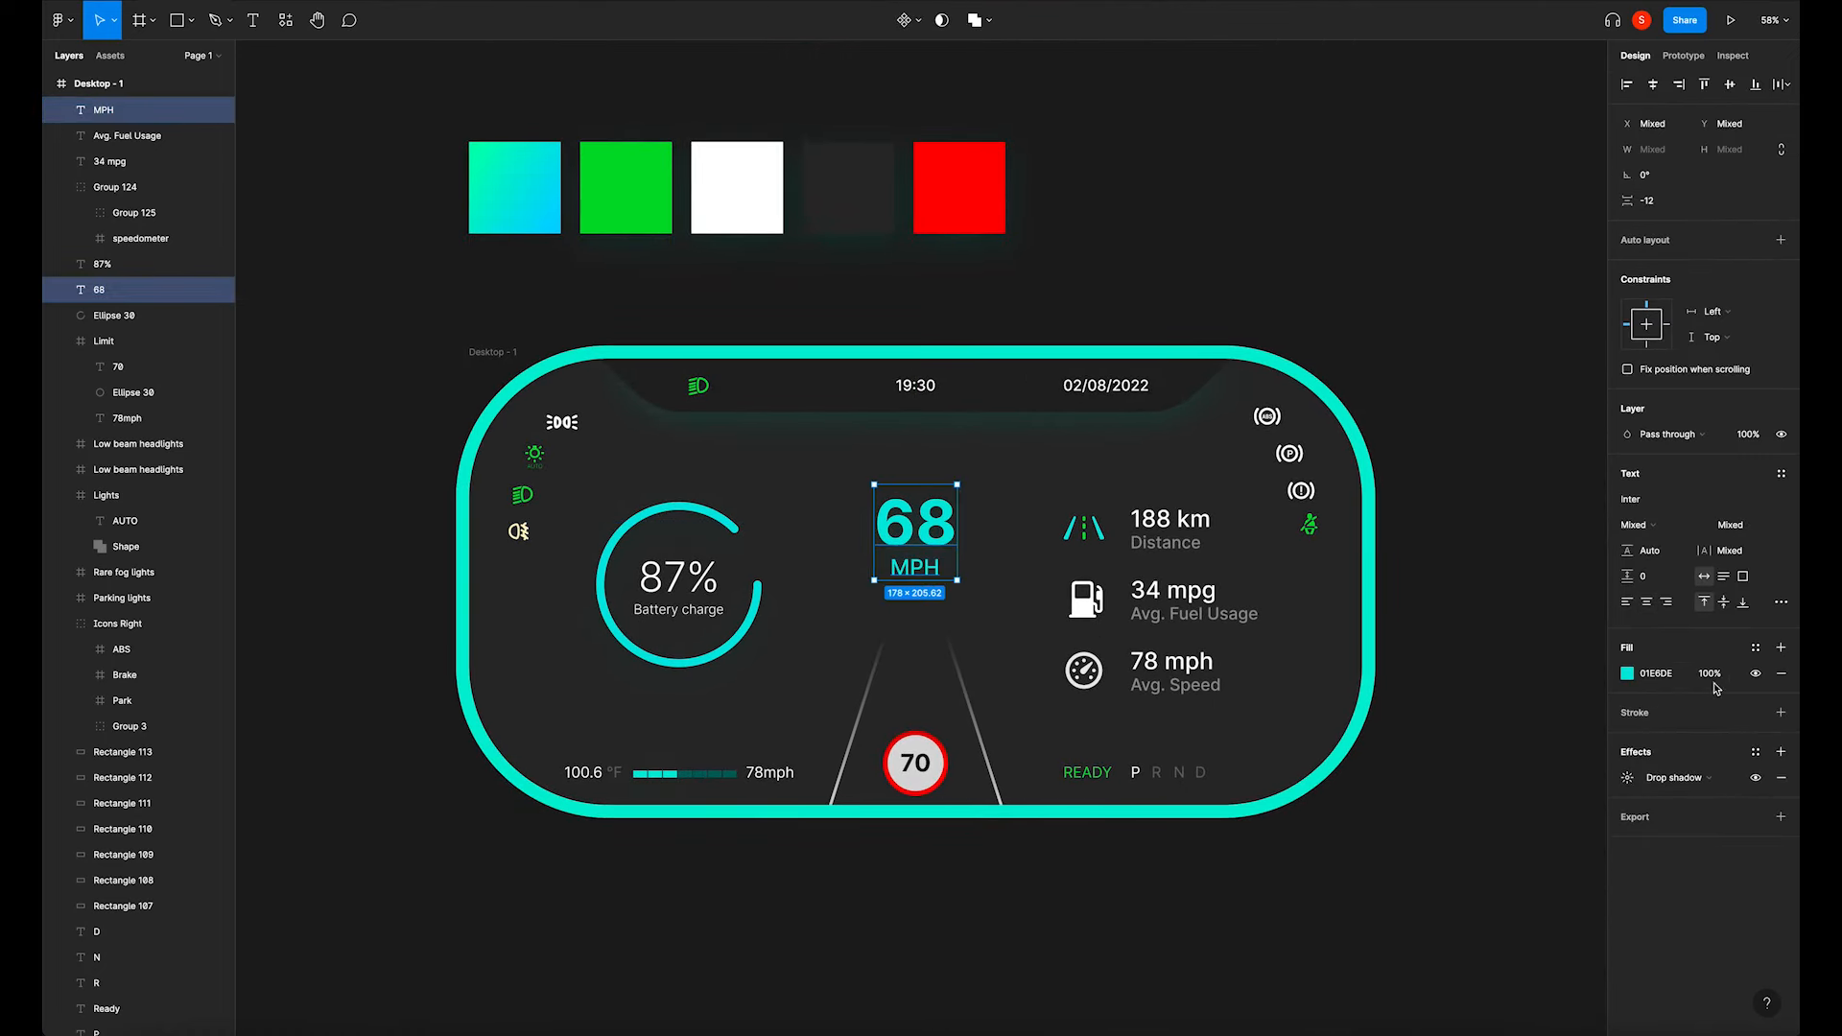
{"action": "left_click", "coordinate": [1781, 711]}
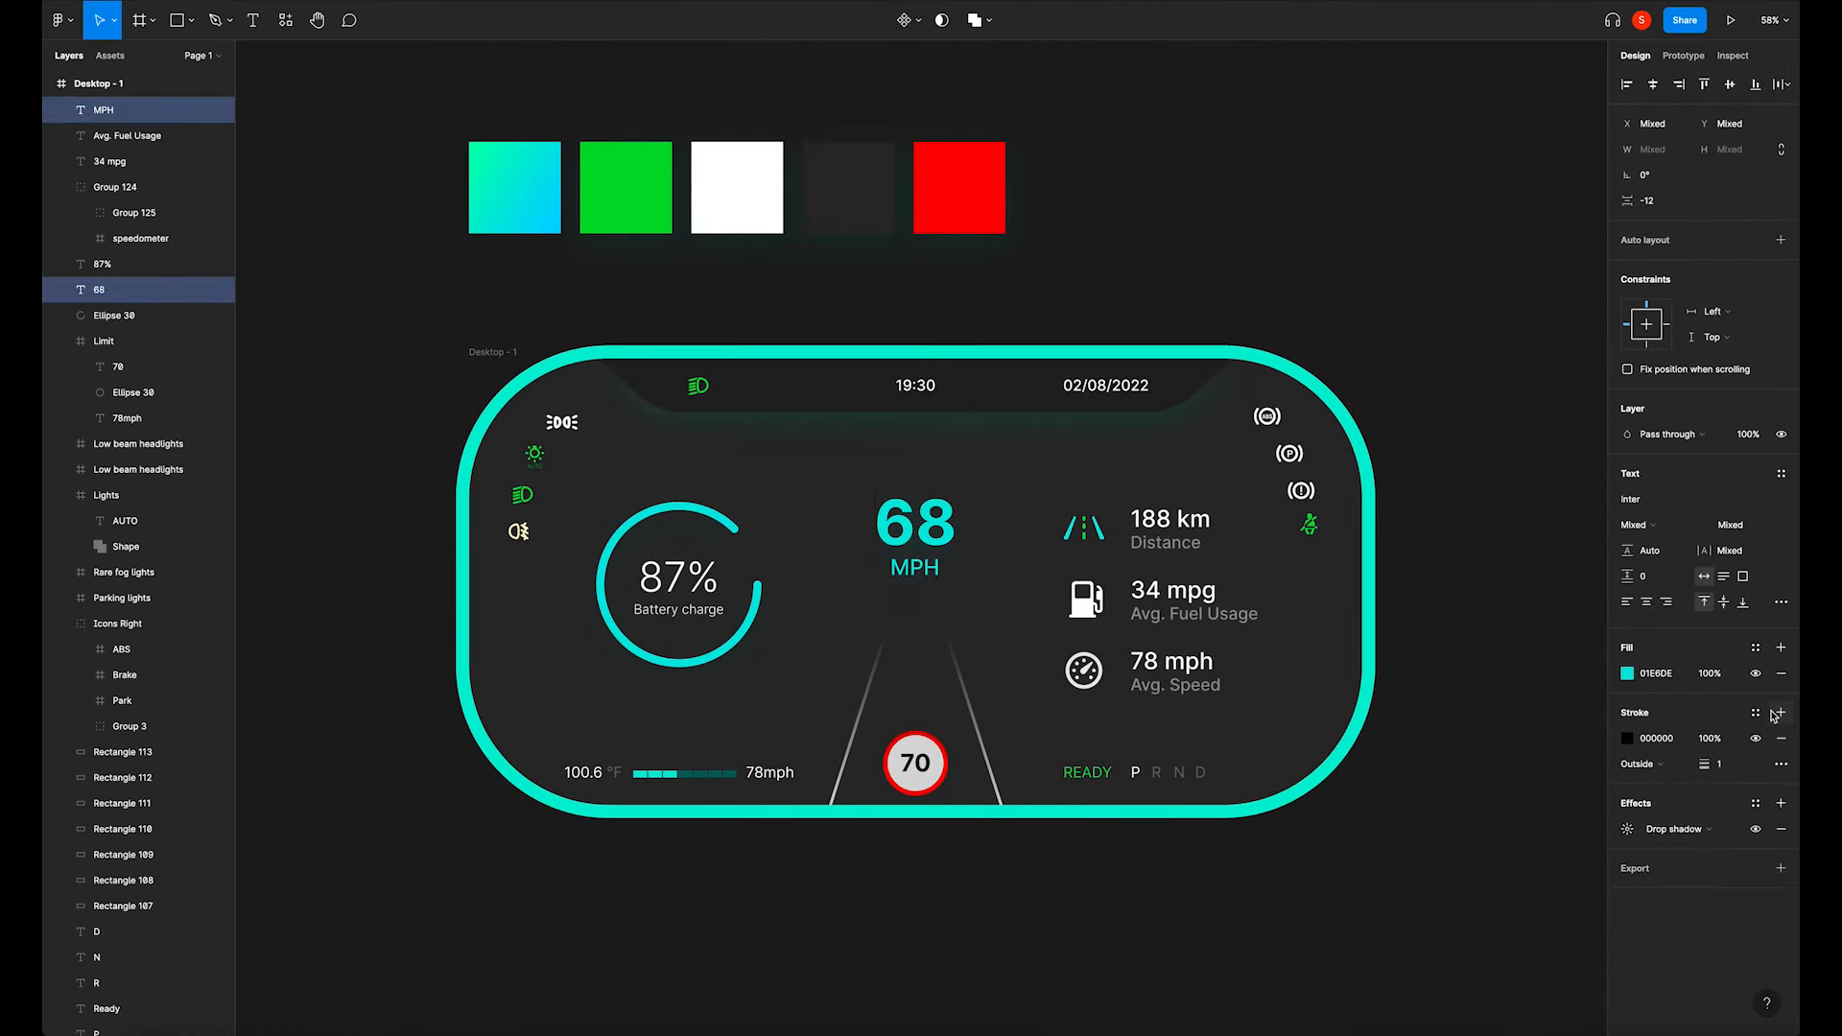
{"action": "left_click", "coordinate": [1628, 738]}
{"action": "left_click", "coordinate": [1417, 636]}
{"action": "left_click", "coordinate": [1591, 619]}
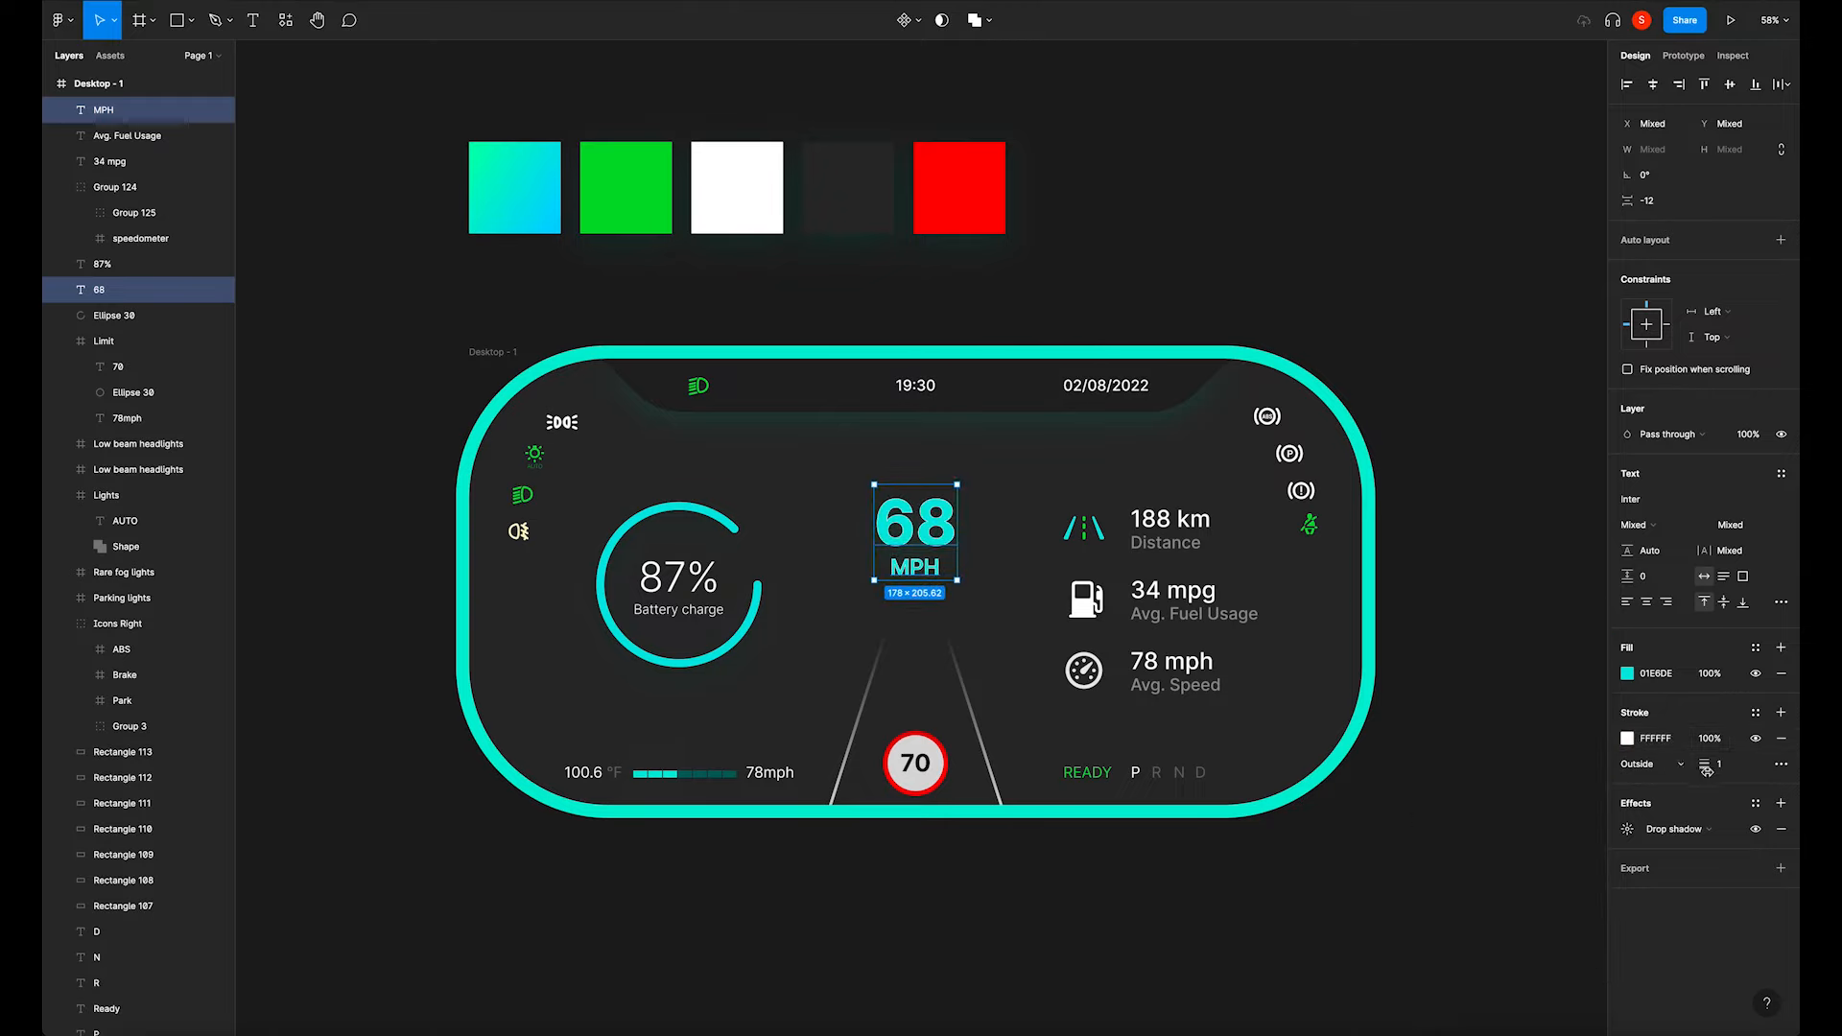
Lower the opacity of the speed text's white stroke to 20%.
{"action": "left_click", "coordinate": [1711, 739]}
{"action": "type", "text": "20"}
{"action": "key", "text": "Return"}
{"action": "left_click", "coordinate": [1479, 768]}
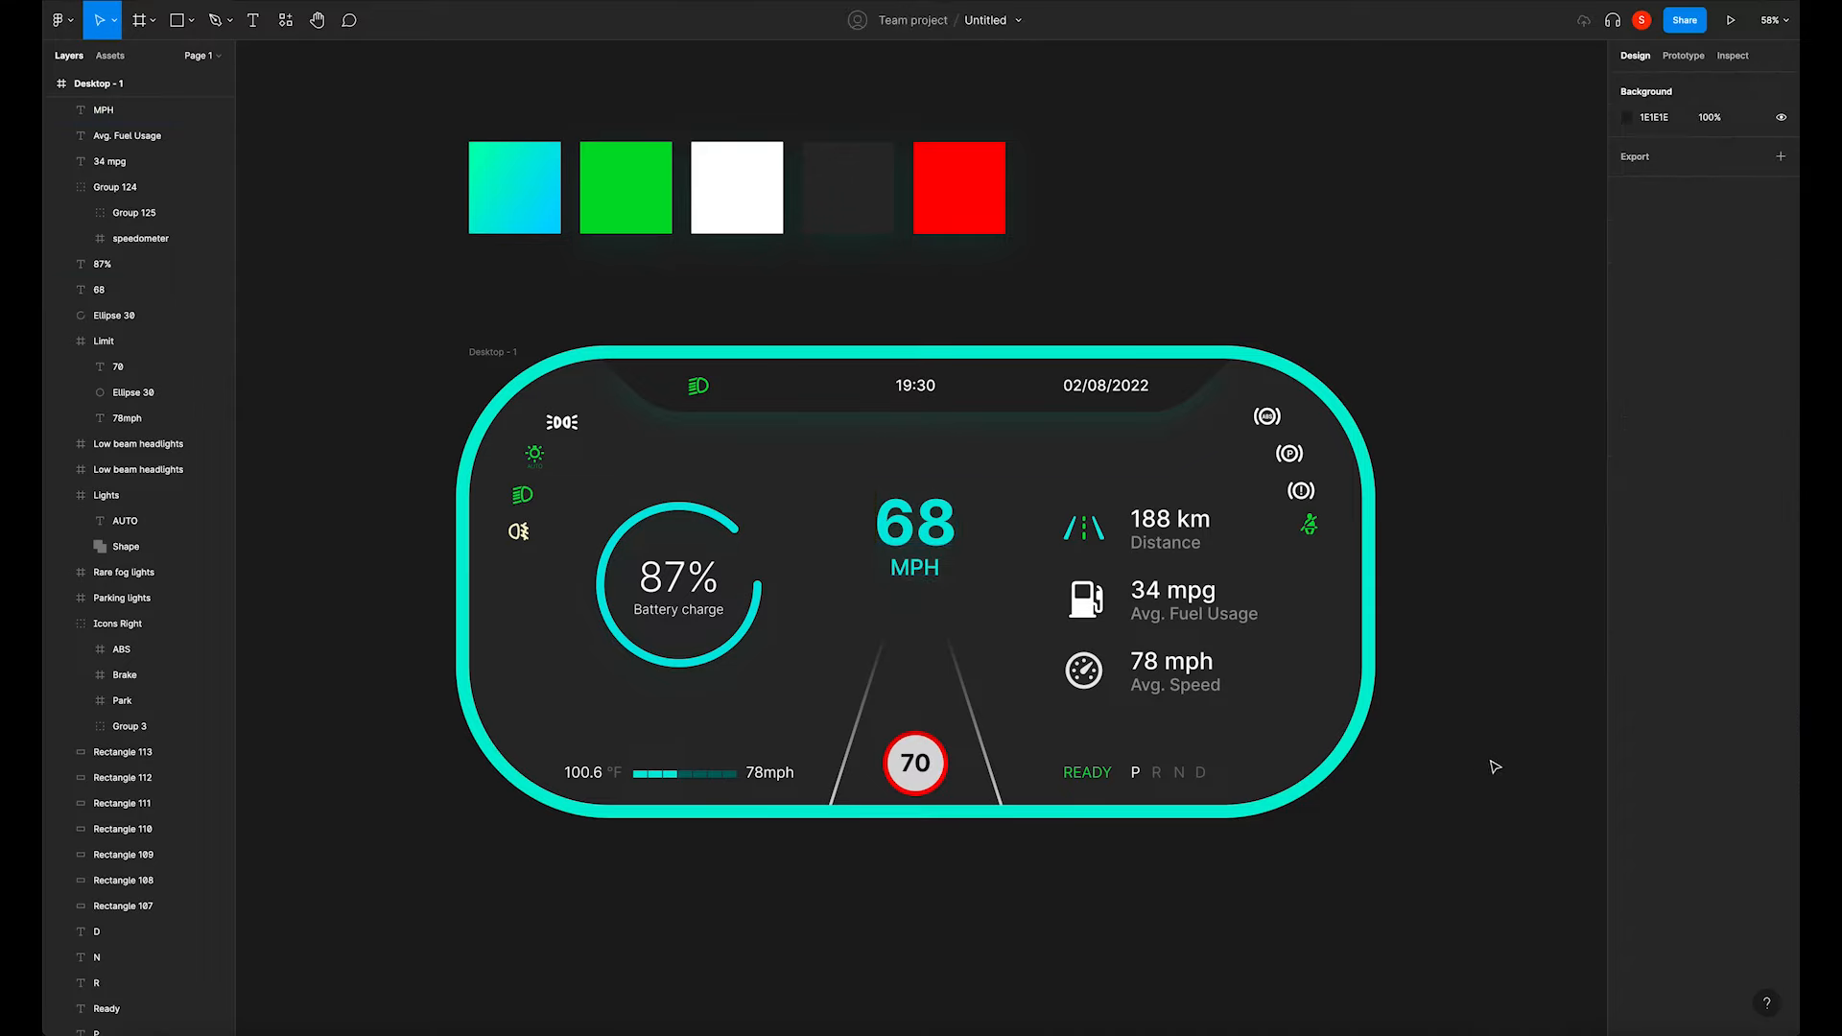
{"action": "left_click", "coordinate": [154, 289]}
{"action": "left_click", "coordinate": [153, 109], "text": "shift"}
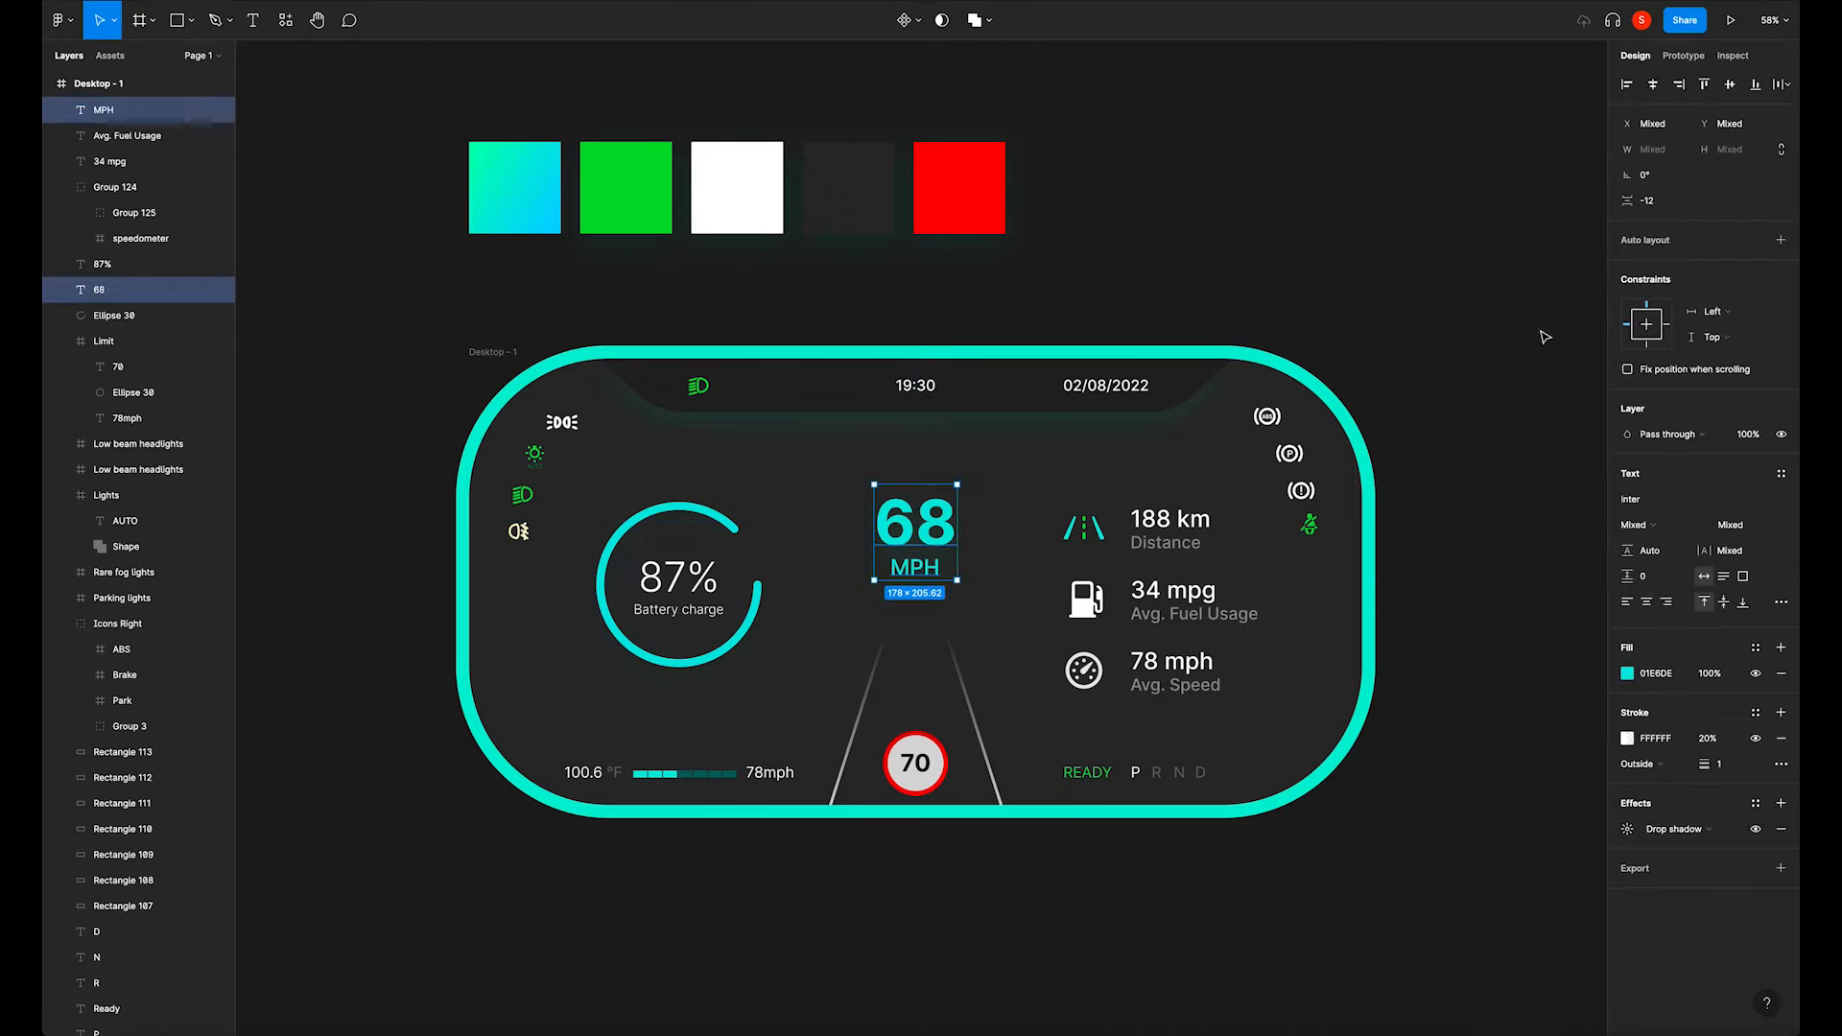
{"action": "left_click", "coordinate": [1551, 802]}
Dim the ABS, Brake and Park warning icons to 40% opacity.
{"action": "scroll", "coordinate": [1058, 735], "scroll_direction": "down", "scroll_amount": 3}
{"action": "scroll", "coordinate": [1058, 735], "scroll_direction": "down", "scroll_amount": 2}
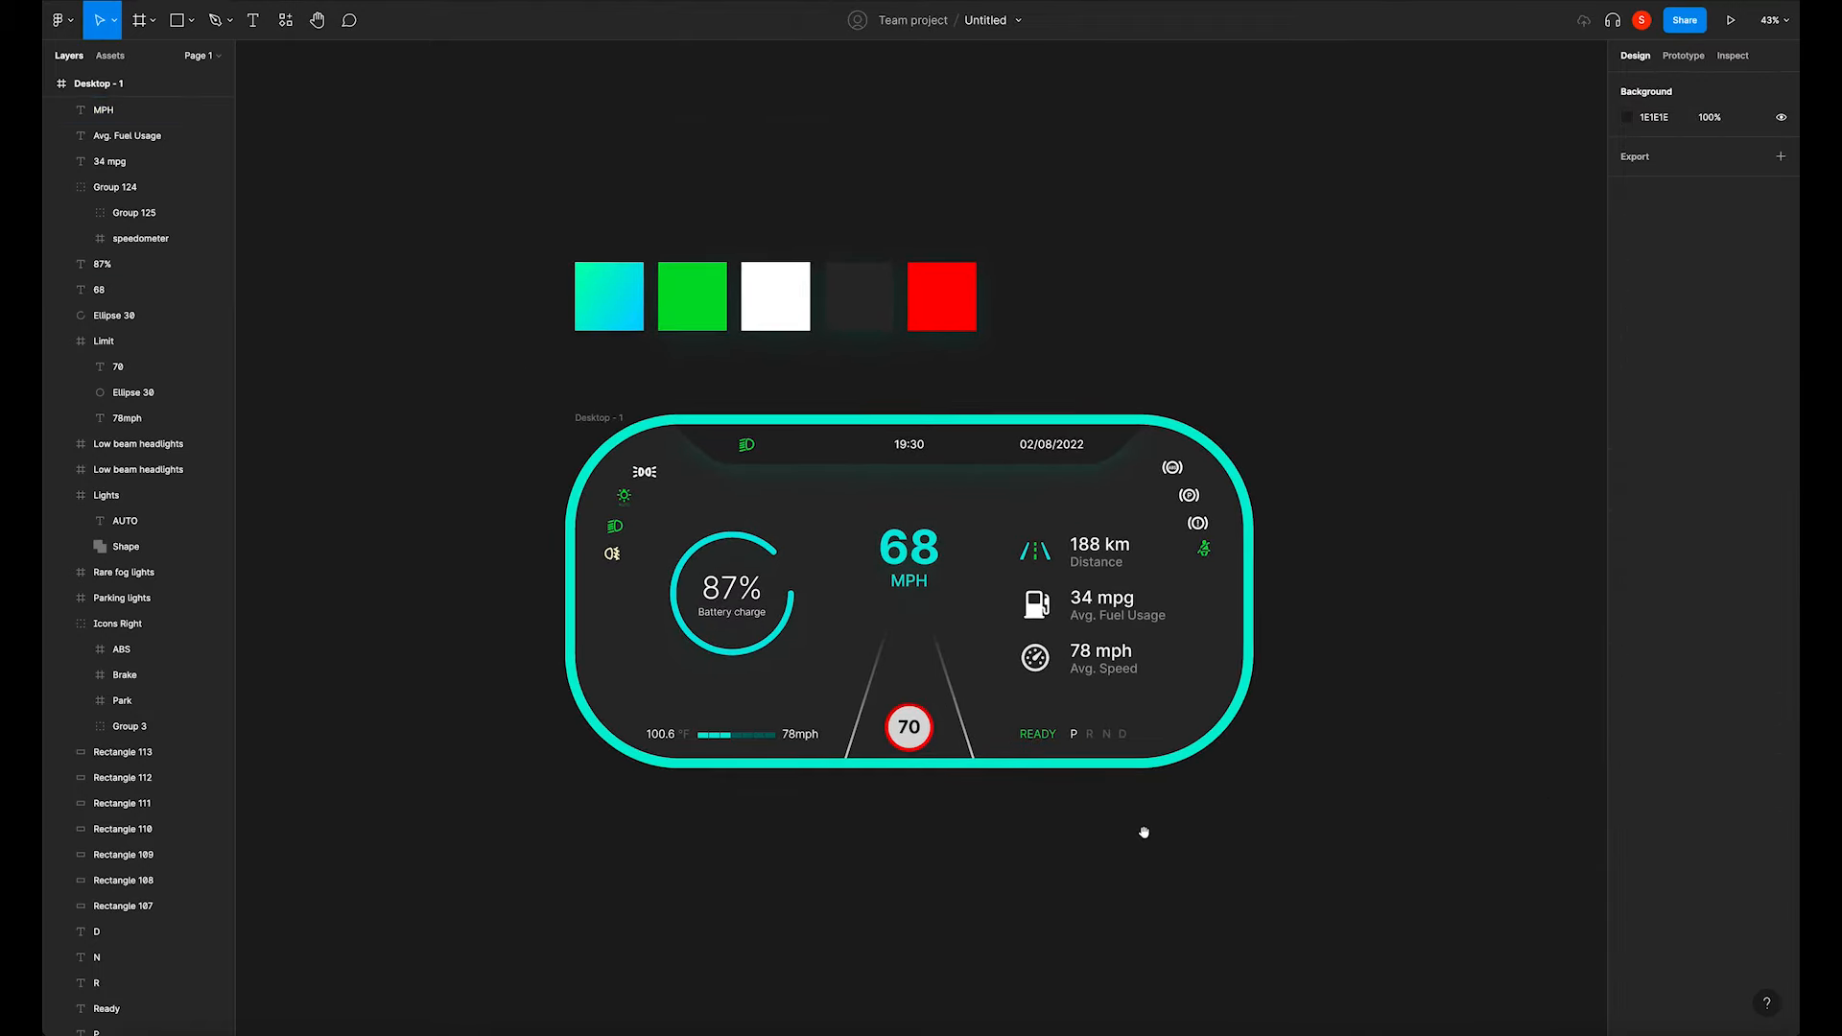
{"action": "scroll", "coordinate": [1135, 834], "scroll_direction": "right", "scroll_amount": 2}
{"action": "double_click", "coordinate": [1177, 523]}
{"action": "left_click", "coordinate": [1167, 495], "text": "shift"}
{"action": "left_click", "coordinate": [1151, 468], "text": "shift"}
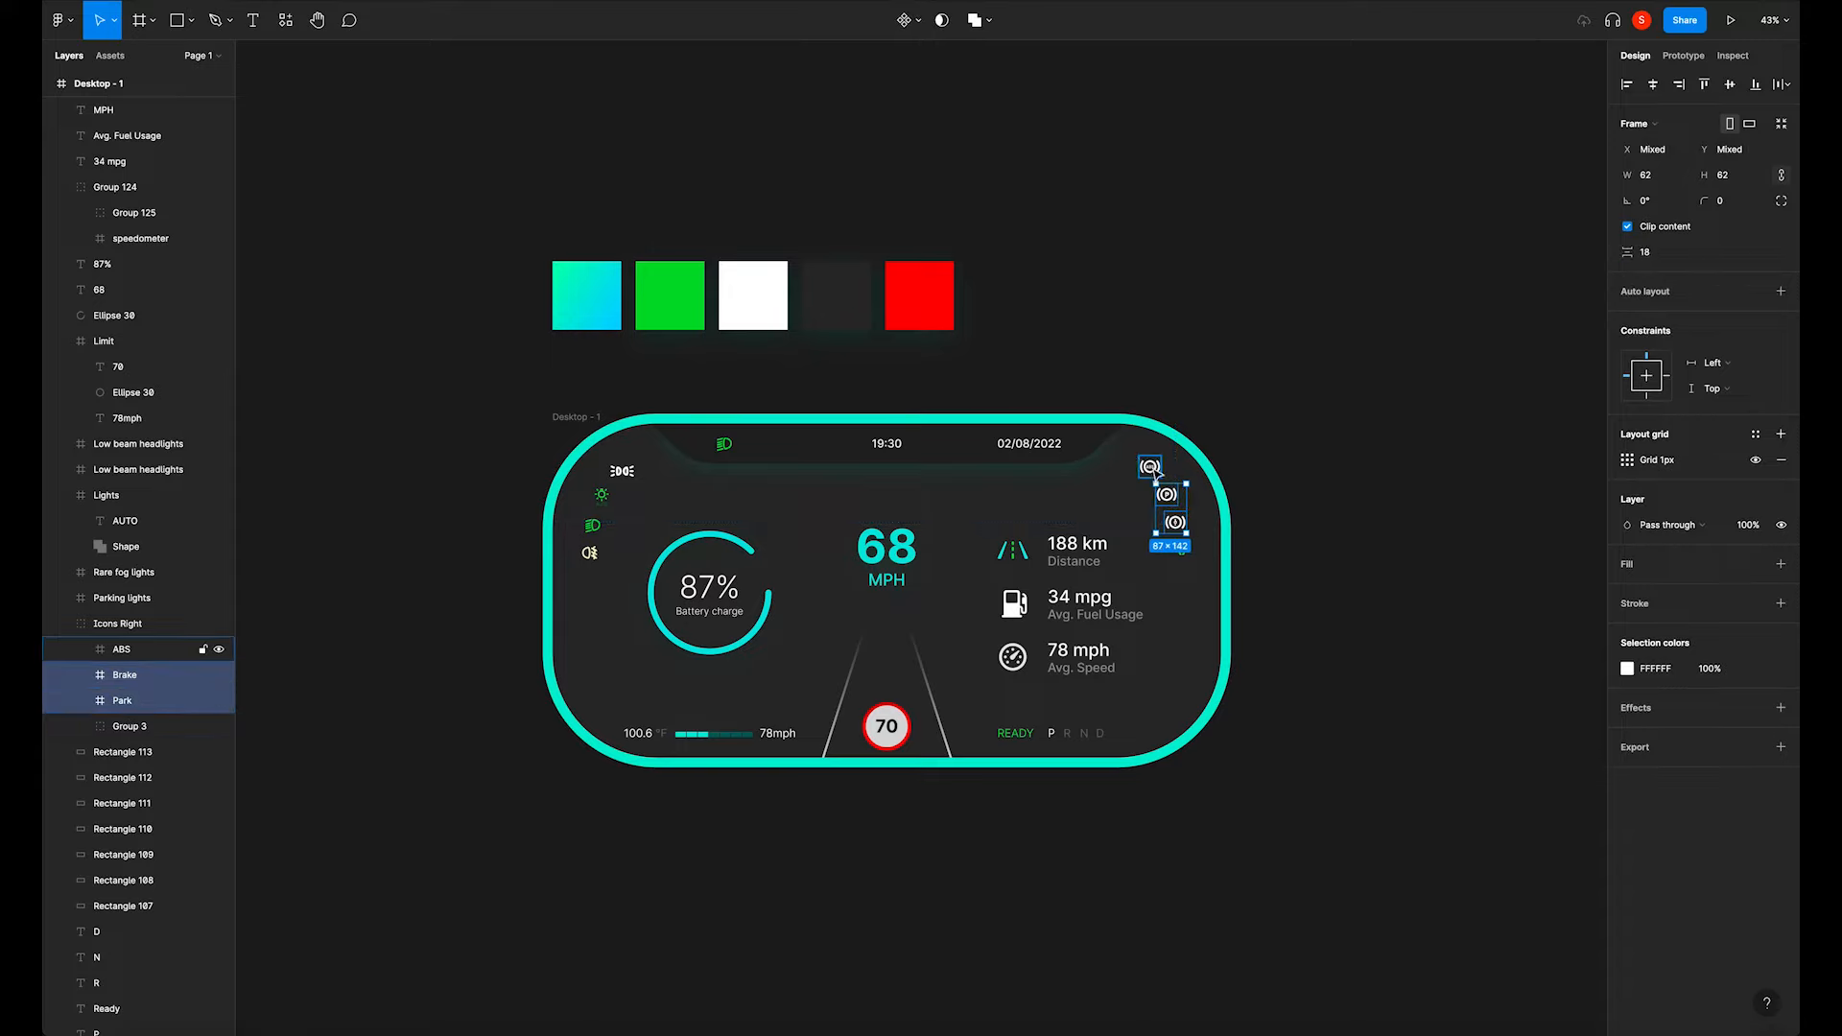
{"action": "key", "text": "4"}
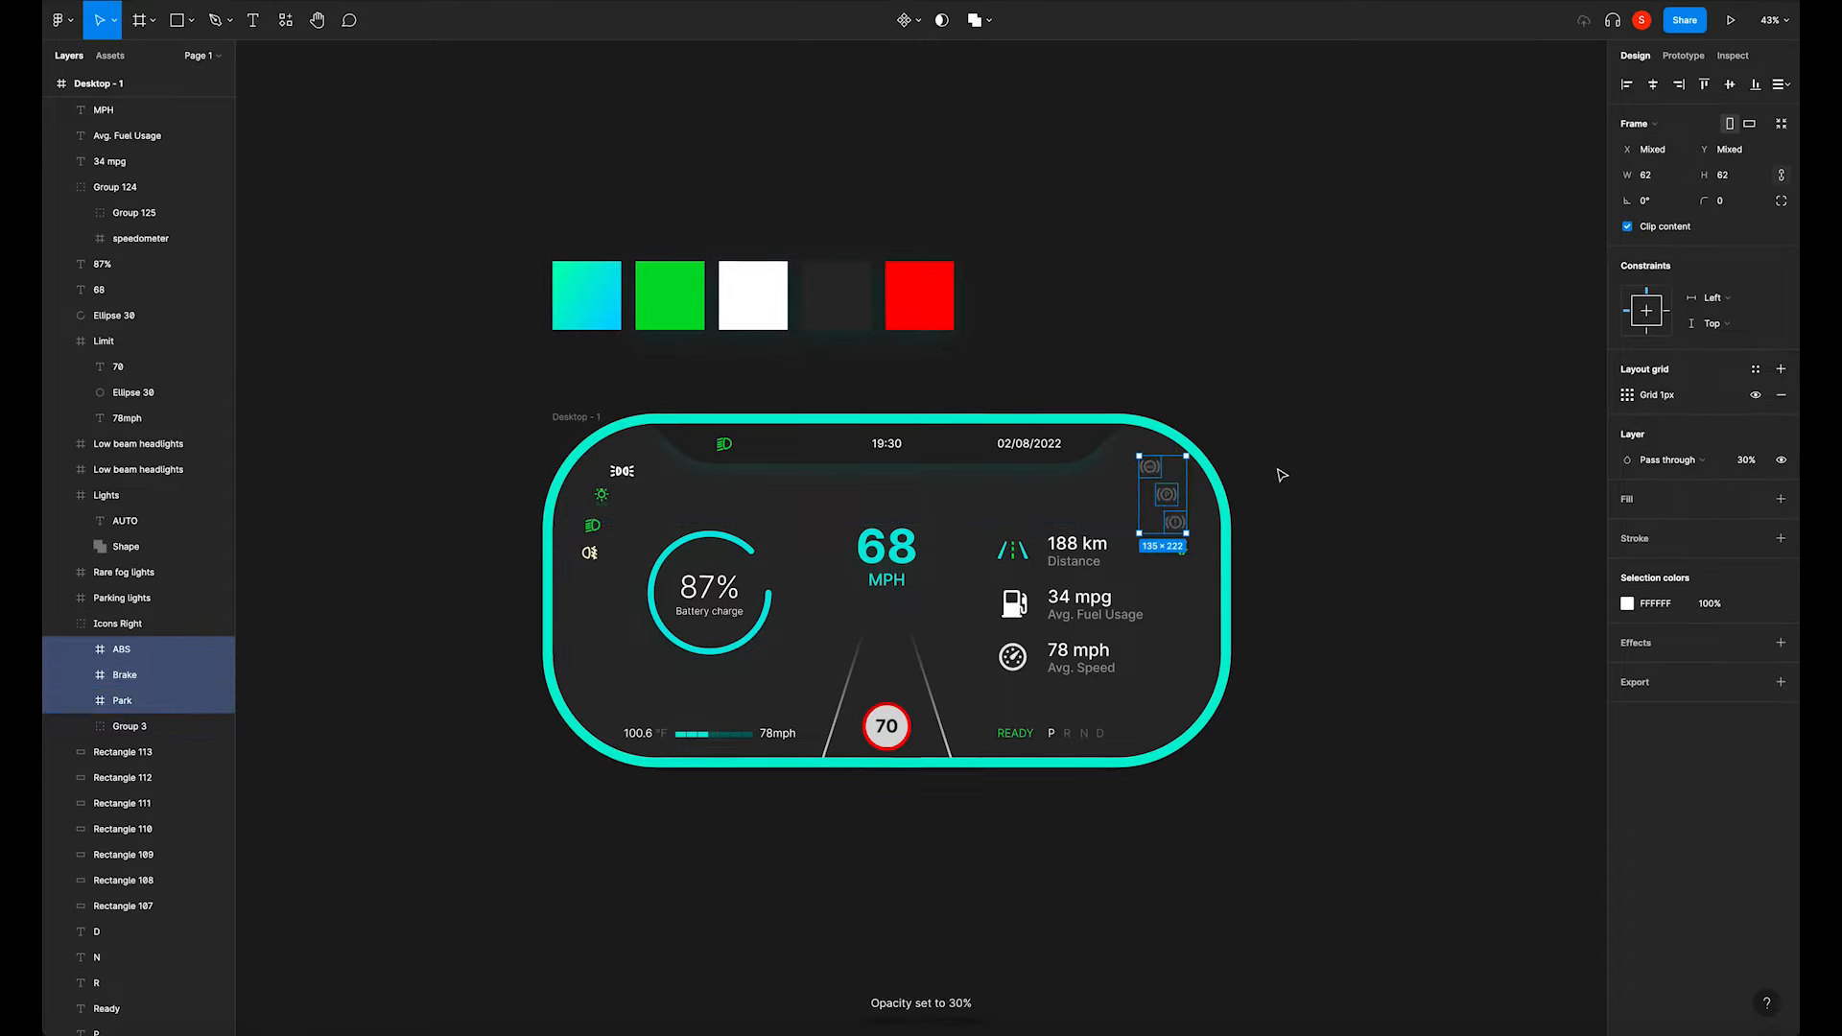
{"action": "left_click", "coordinate": [1281, 474]}
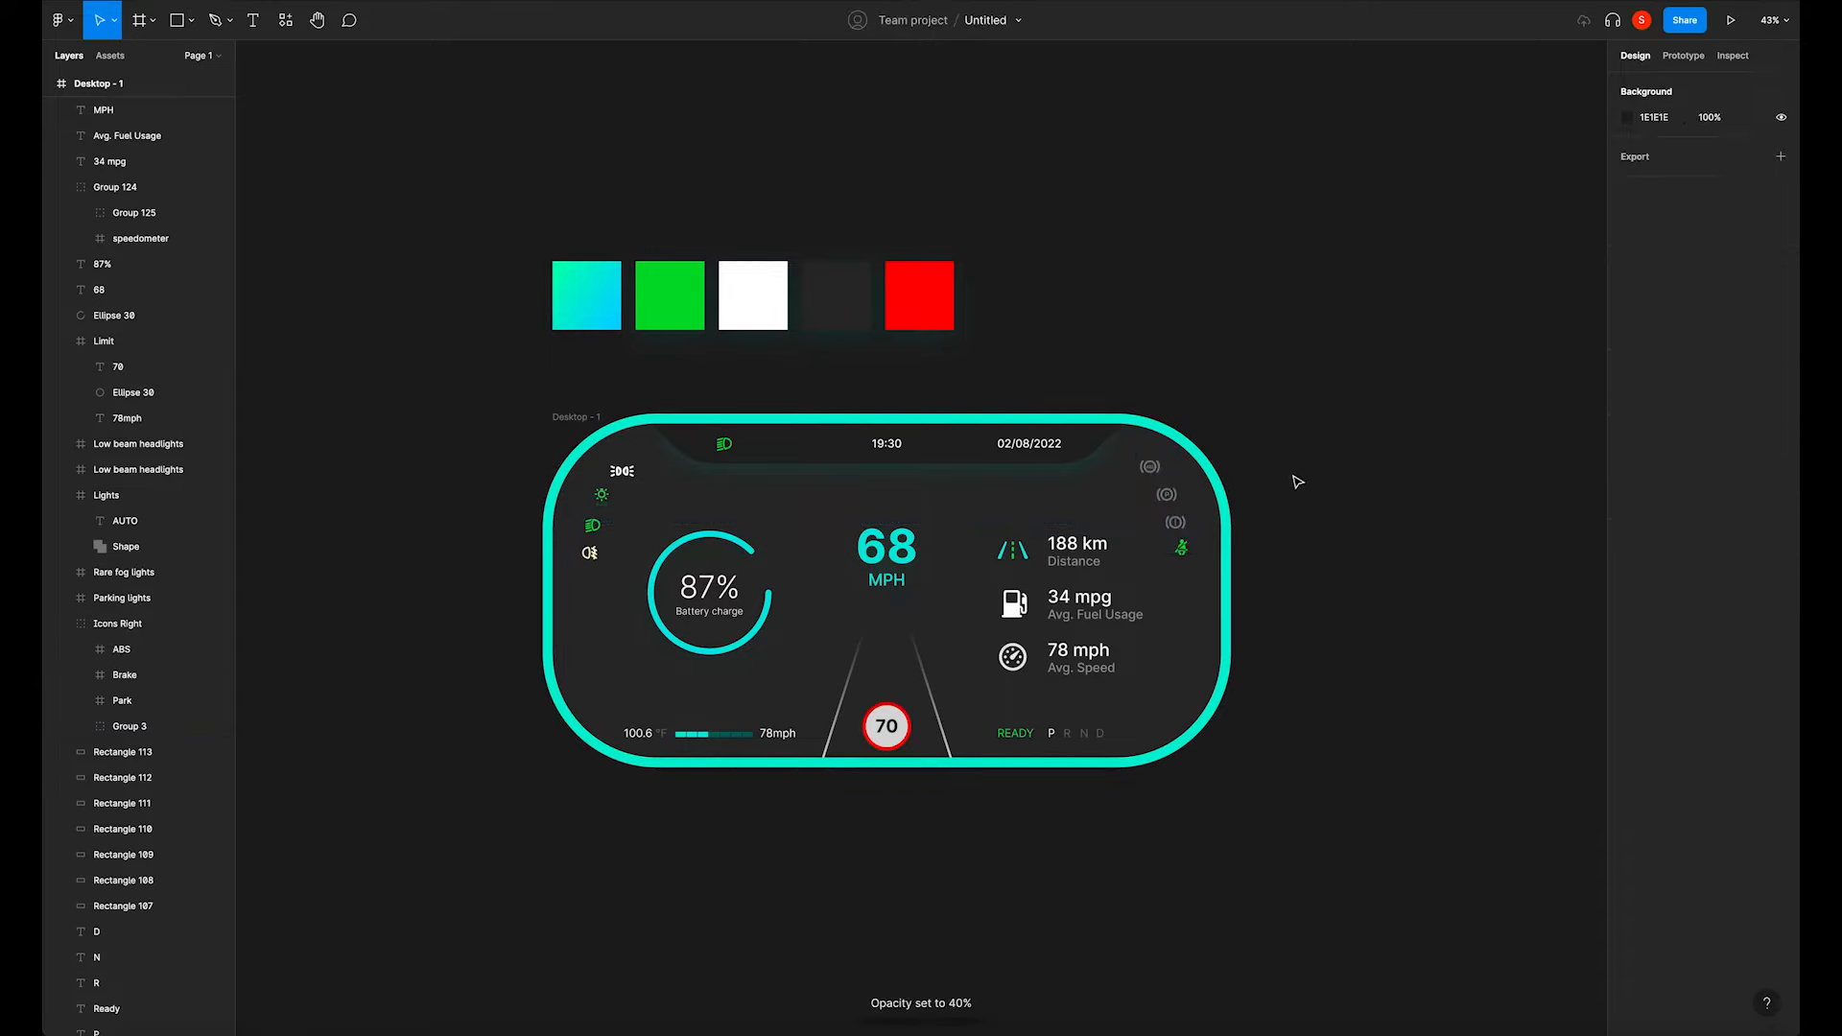
Dim the parking lights icon and the rear fog lights icon to 30% opacity.
{"action": "left_click", "coordinate": [622, 472]}
{"action": "key", "text": "3"}
{"action": "left_click", "coordinate": [489, 506]}
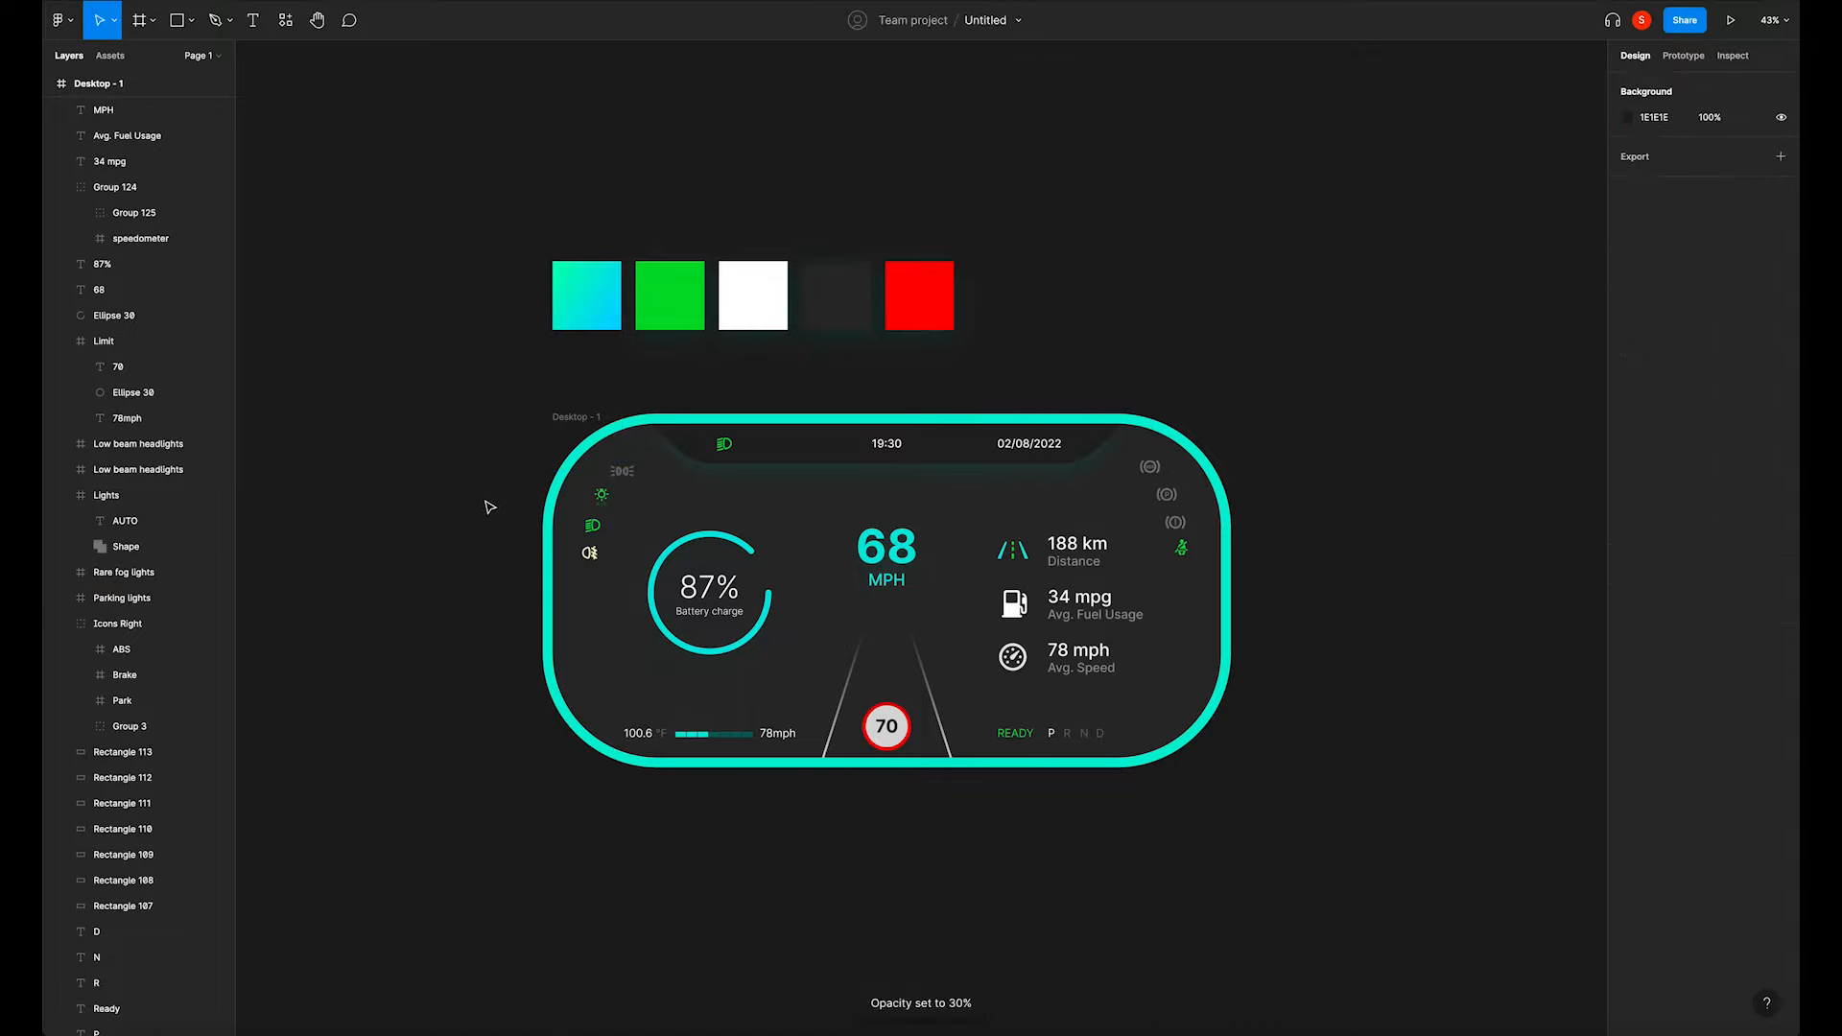
{"action": "left_click", "coordinate": [585, 567]}
{"action": "key", "text": "3"}
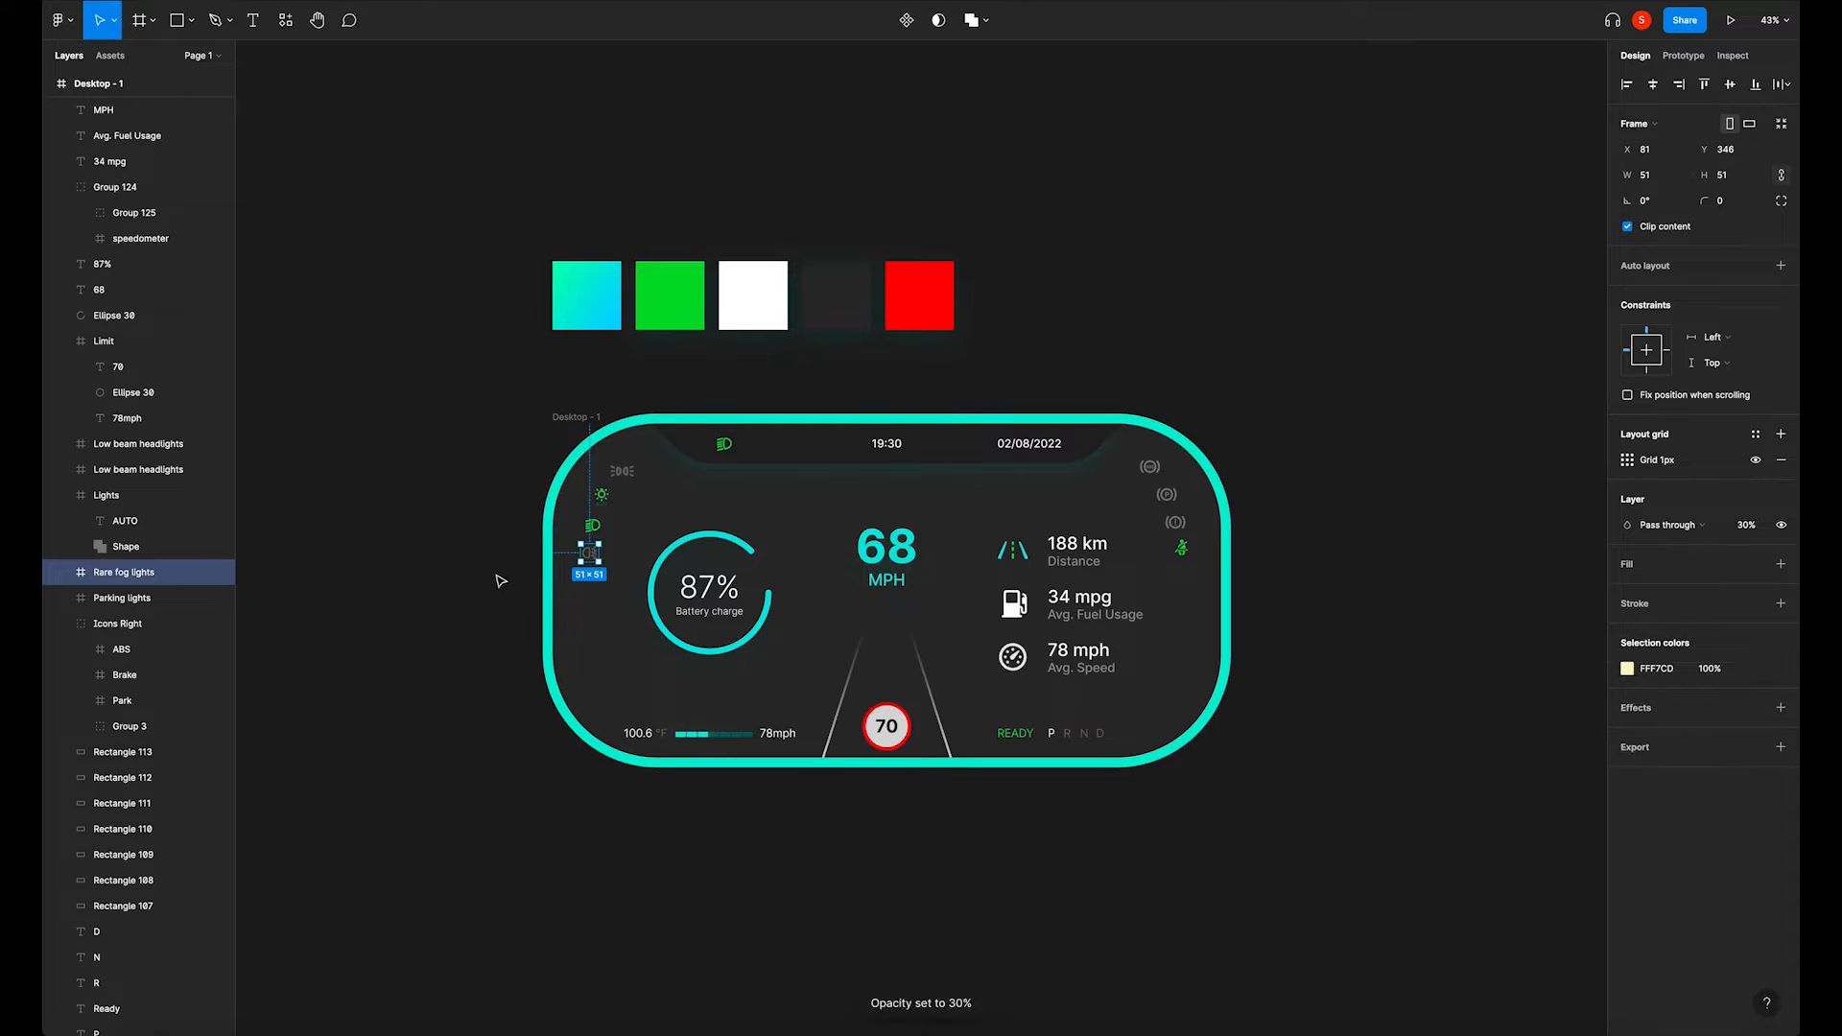
{"action": "left_click", "coordinate": [467, 585]}
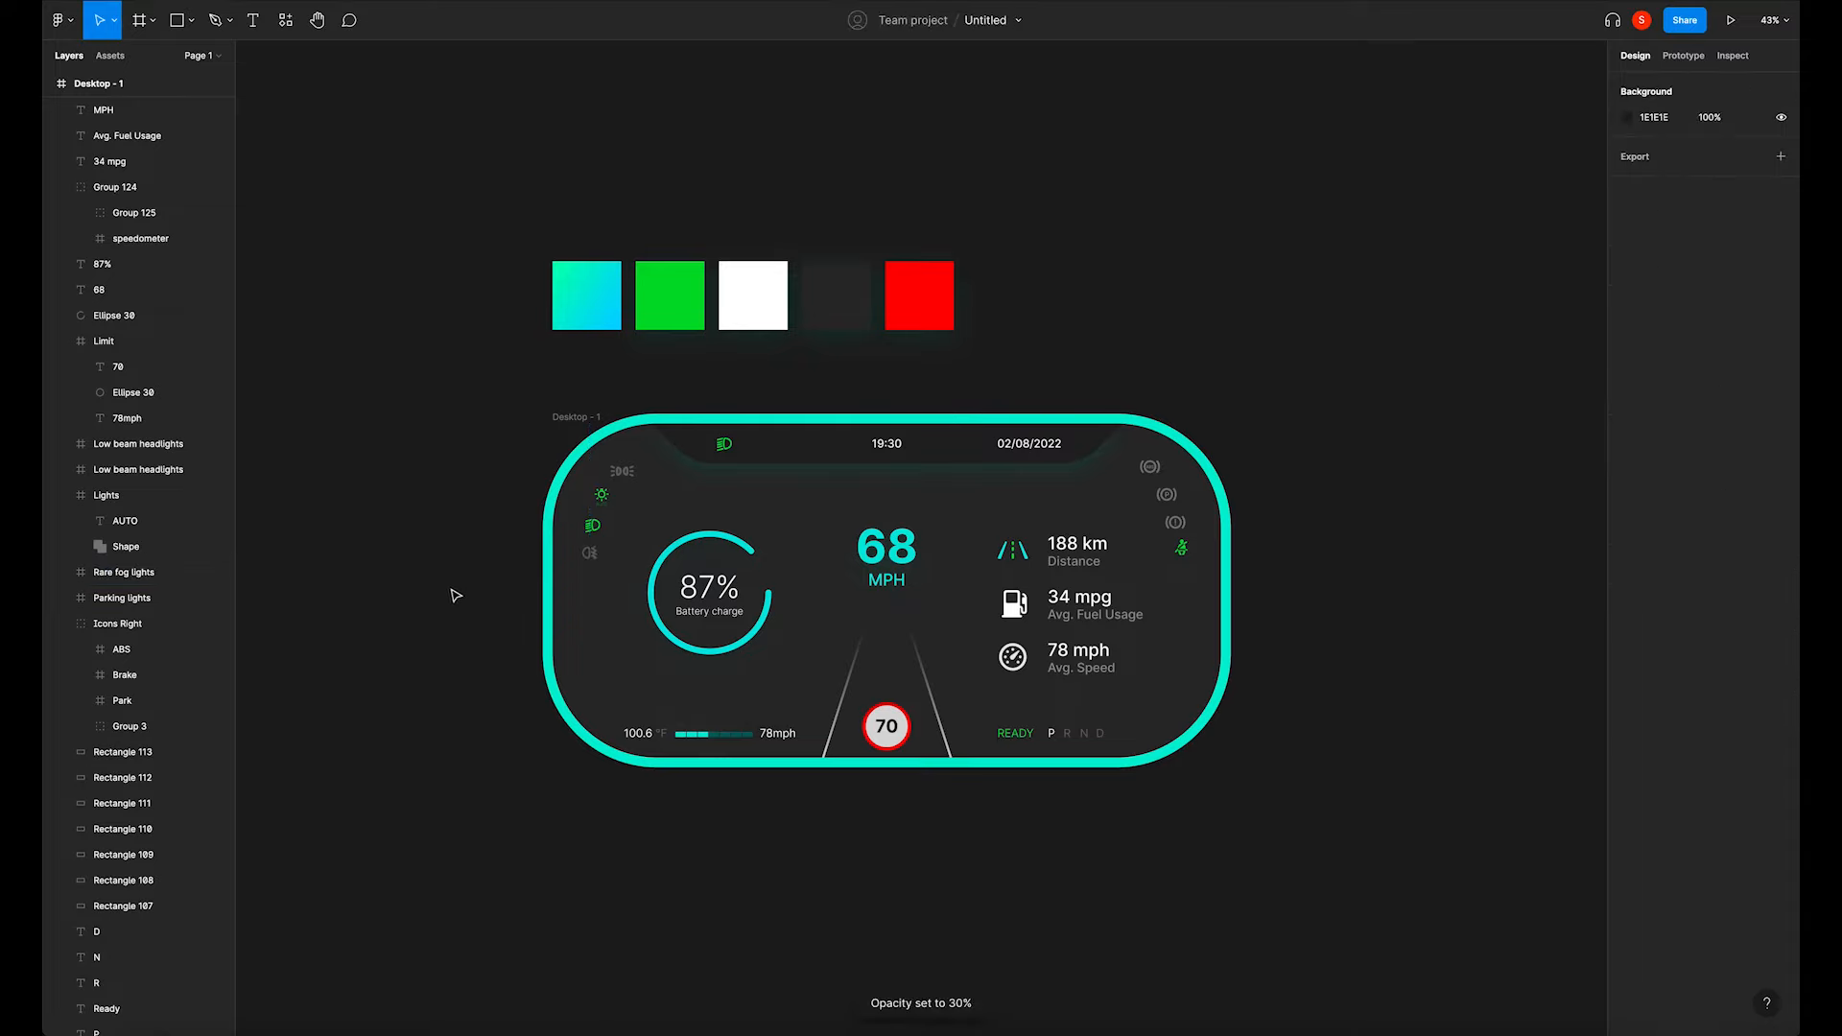
{"action": "left_click", "coordinate": [887, 444]}
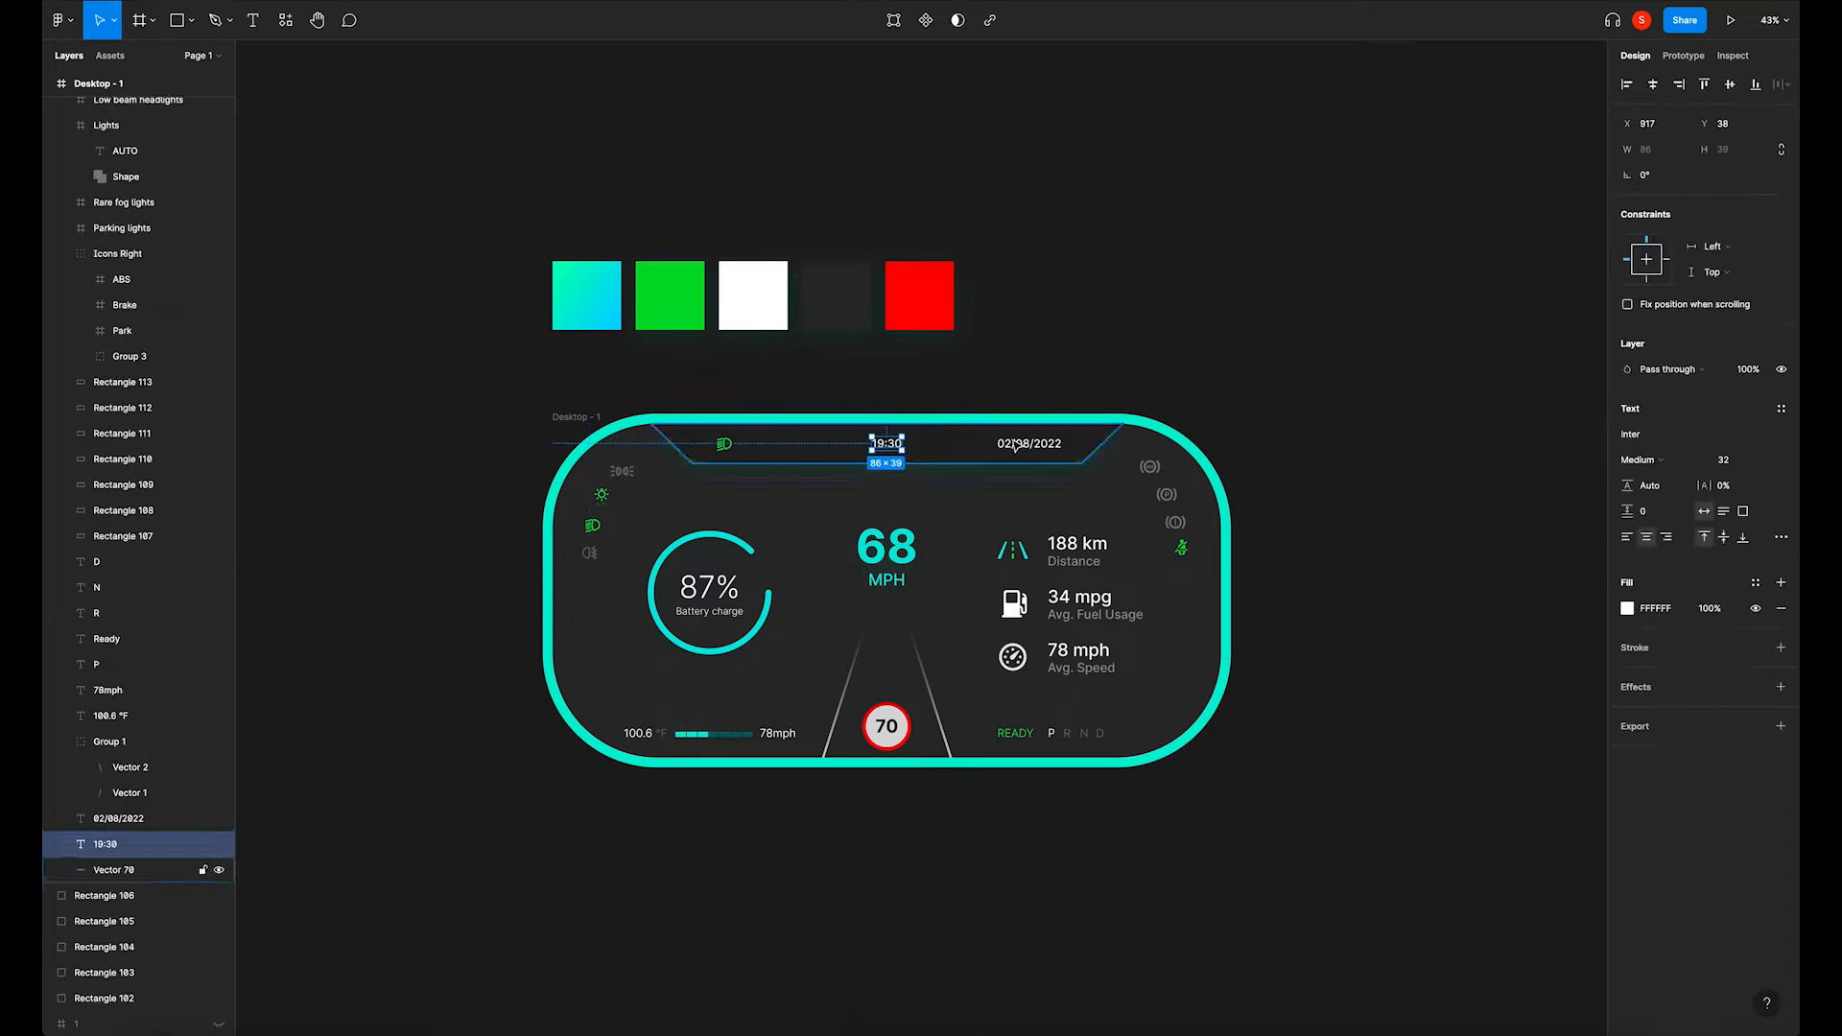
{"action": "left_click", "coordinate": [1029, 445]}
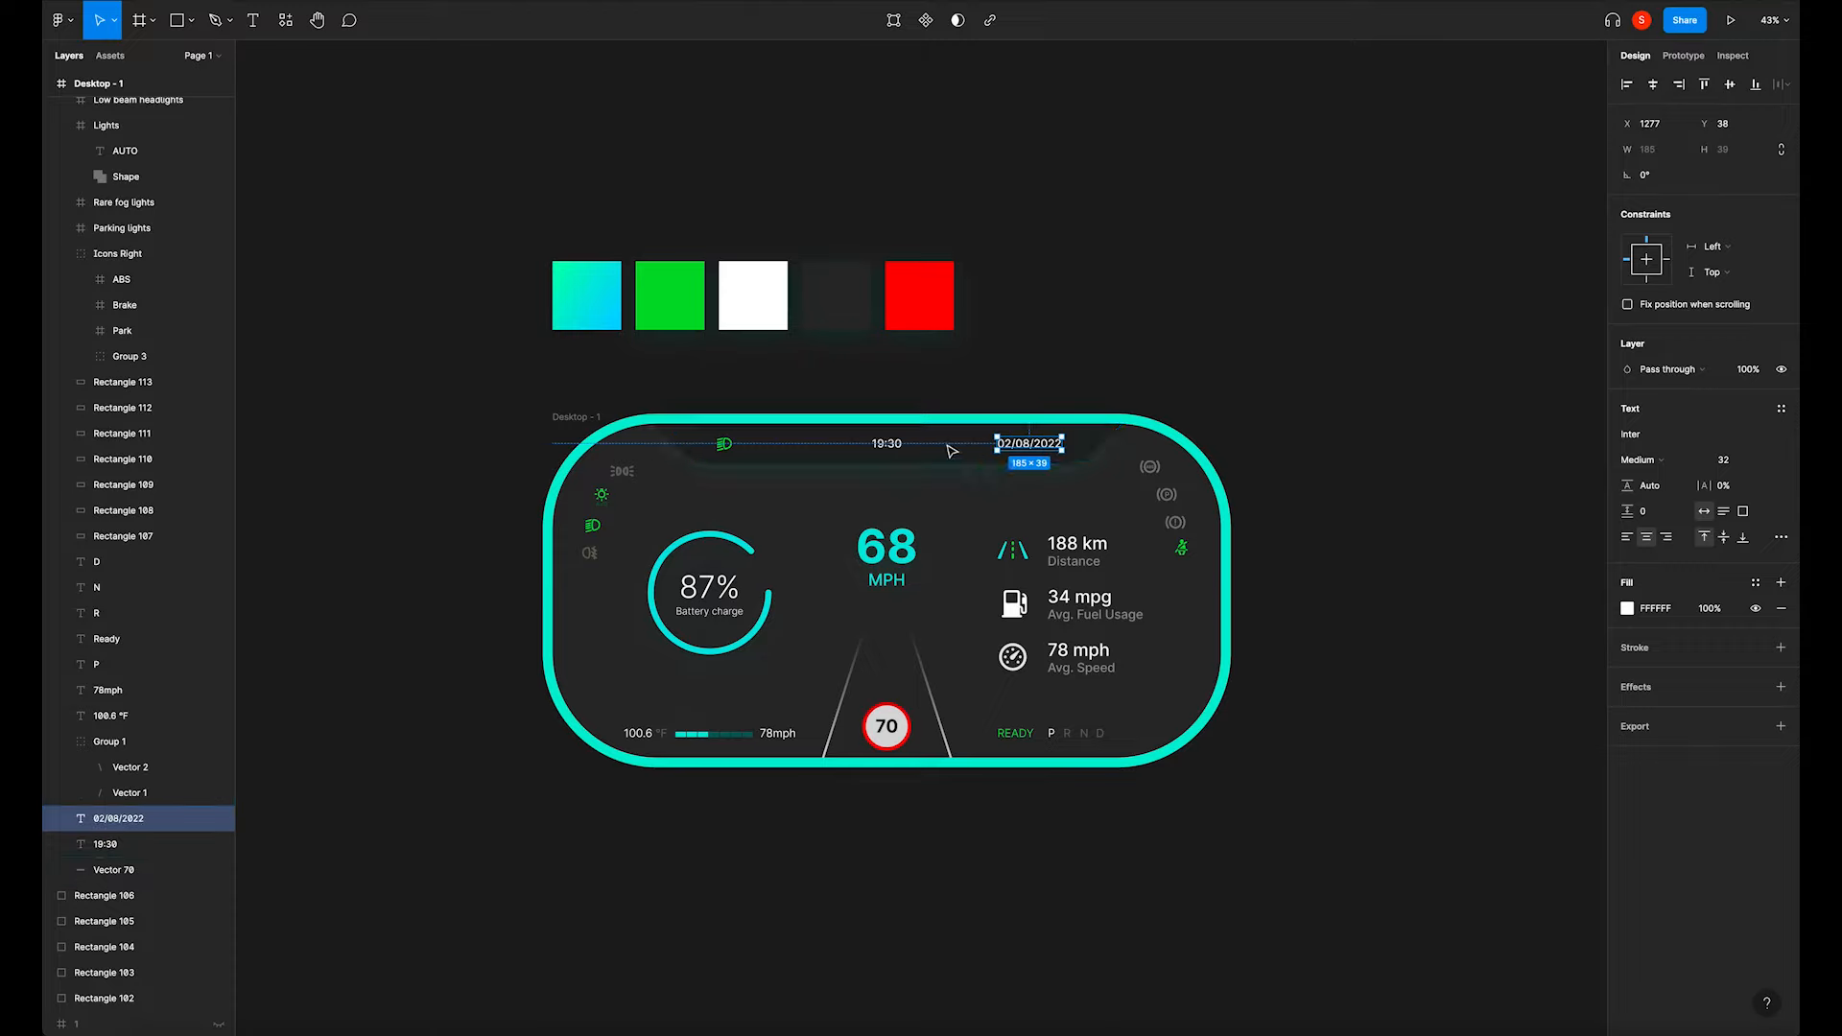
{"action": "left_click", "coordinate": [1663, 460]}
{"action": "left_click", "coordinate": [1663, 460]}
{"action": "left_click", "coordinate": [1367, 460]}
{"action": "key", "text": "ctrl+z"}
{"action": "left_click", "coordinate": [1335, 480]}
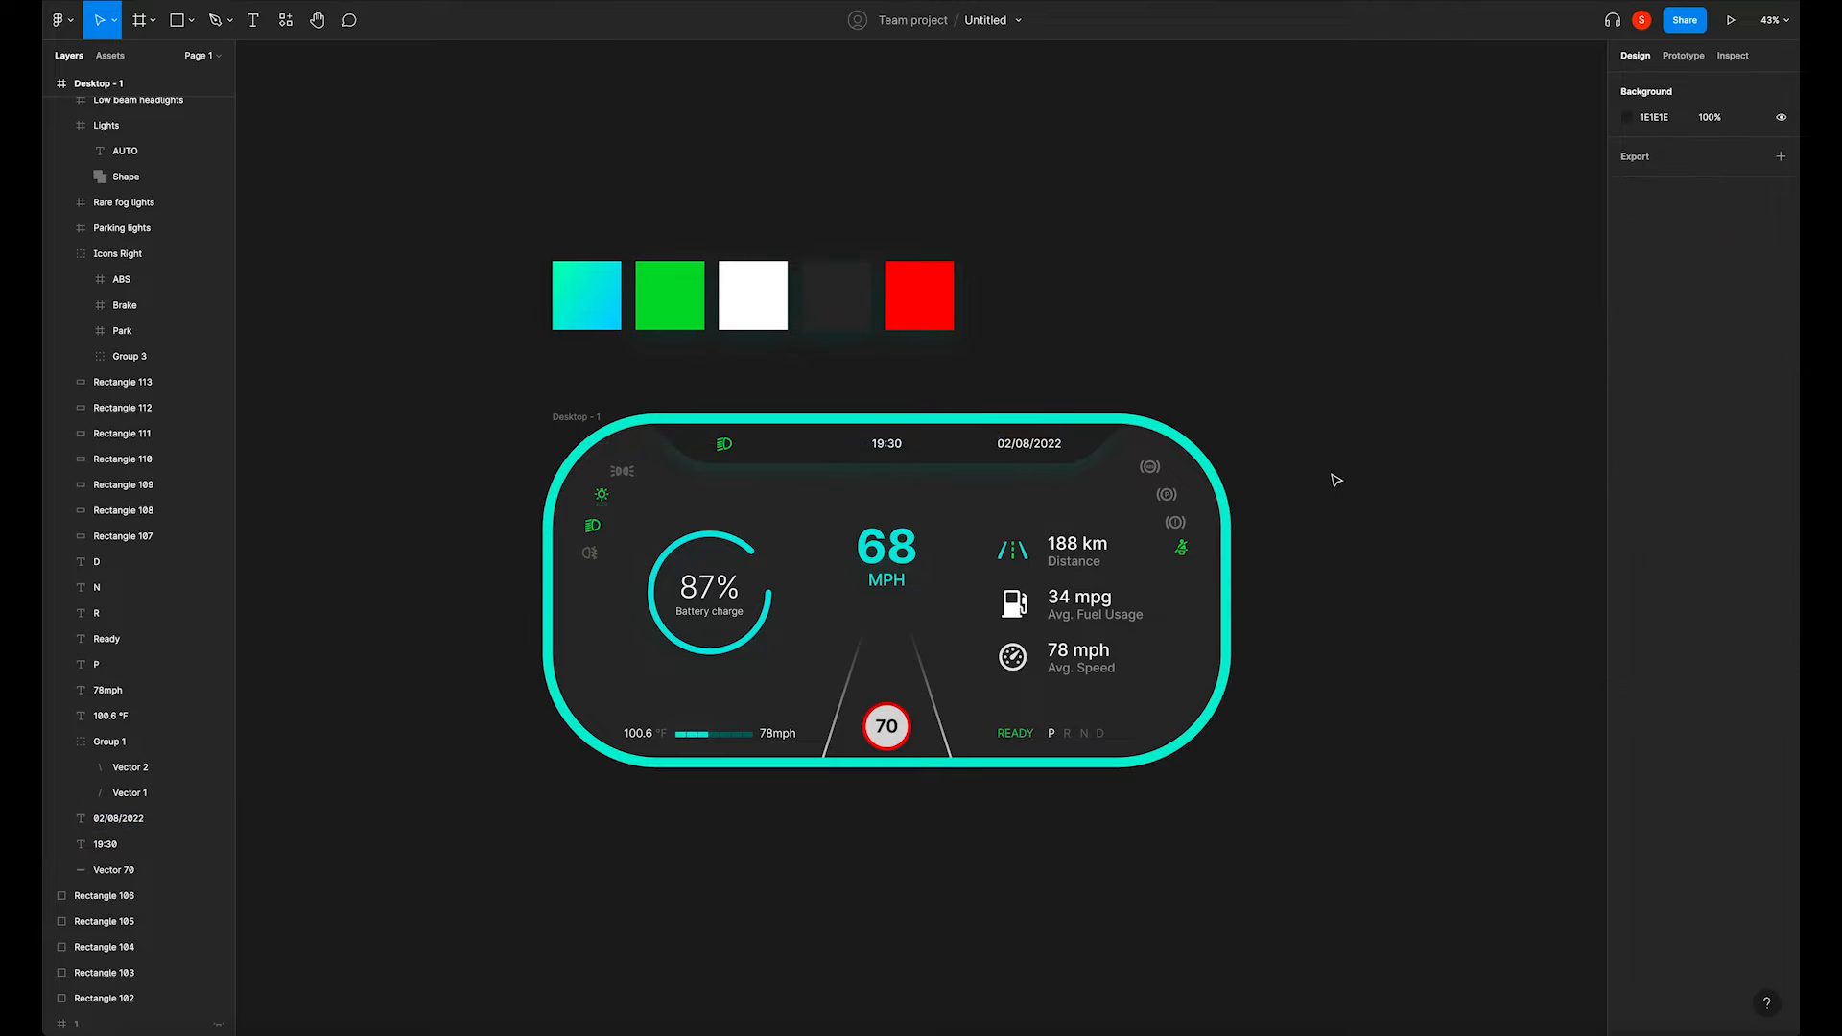
Hide the five colour swatches above the dashboard frame.
{"action": "left_click_drag", "start_coordinate": [1332, 480], "coordinate": [1326, 497]}
{"action": "left_click_drag", "start_coordinate": [440, 276], "coordinate": [1039, 369]}
{"action": "left_click_drag", "start_coordinate": [217, 897], "coordinate": [221, 1003]}
{"action": "left_click", "coordinate": [654, 925]}
{"action": "scroll", "coordinate": [605, 837], "scroll_direction": "up", "scroll_amount": 3}
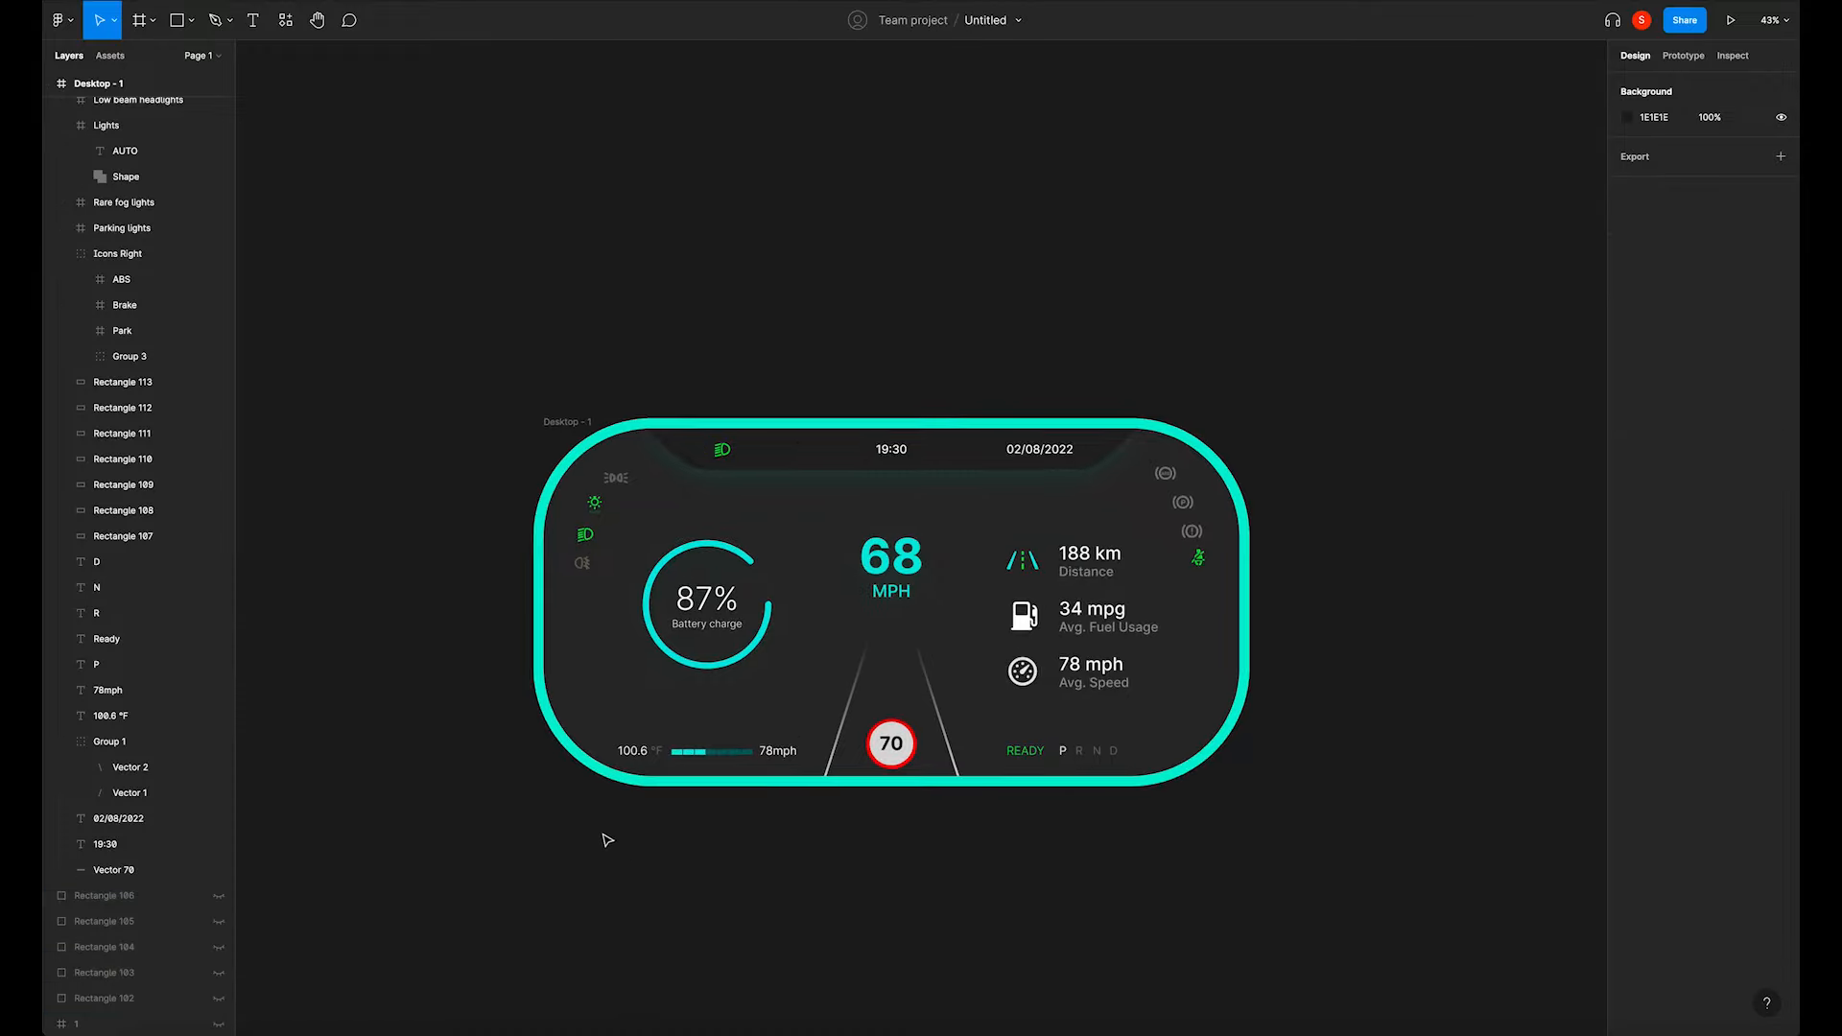
{"action": "left_click_drag", "start_coordinate": [735, 834], "coordinate": [626, 861]}
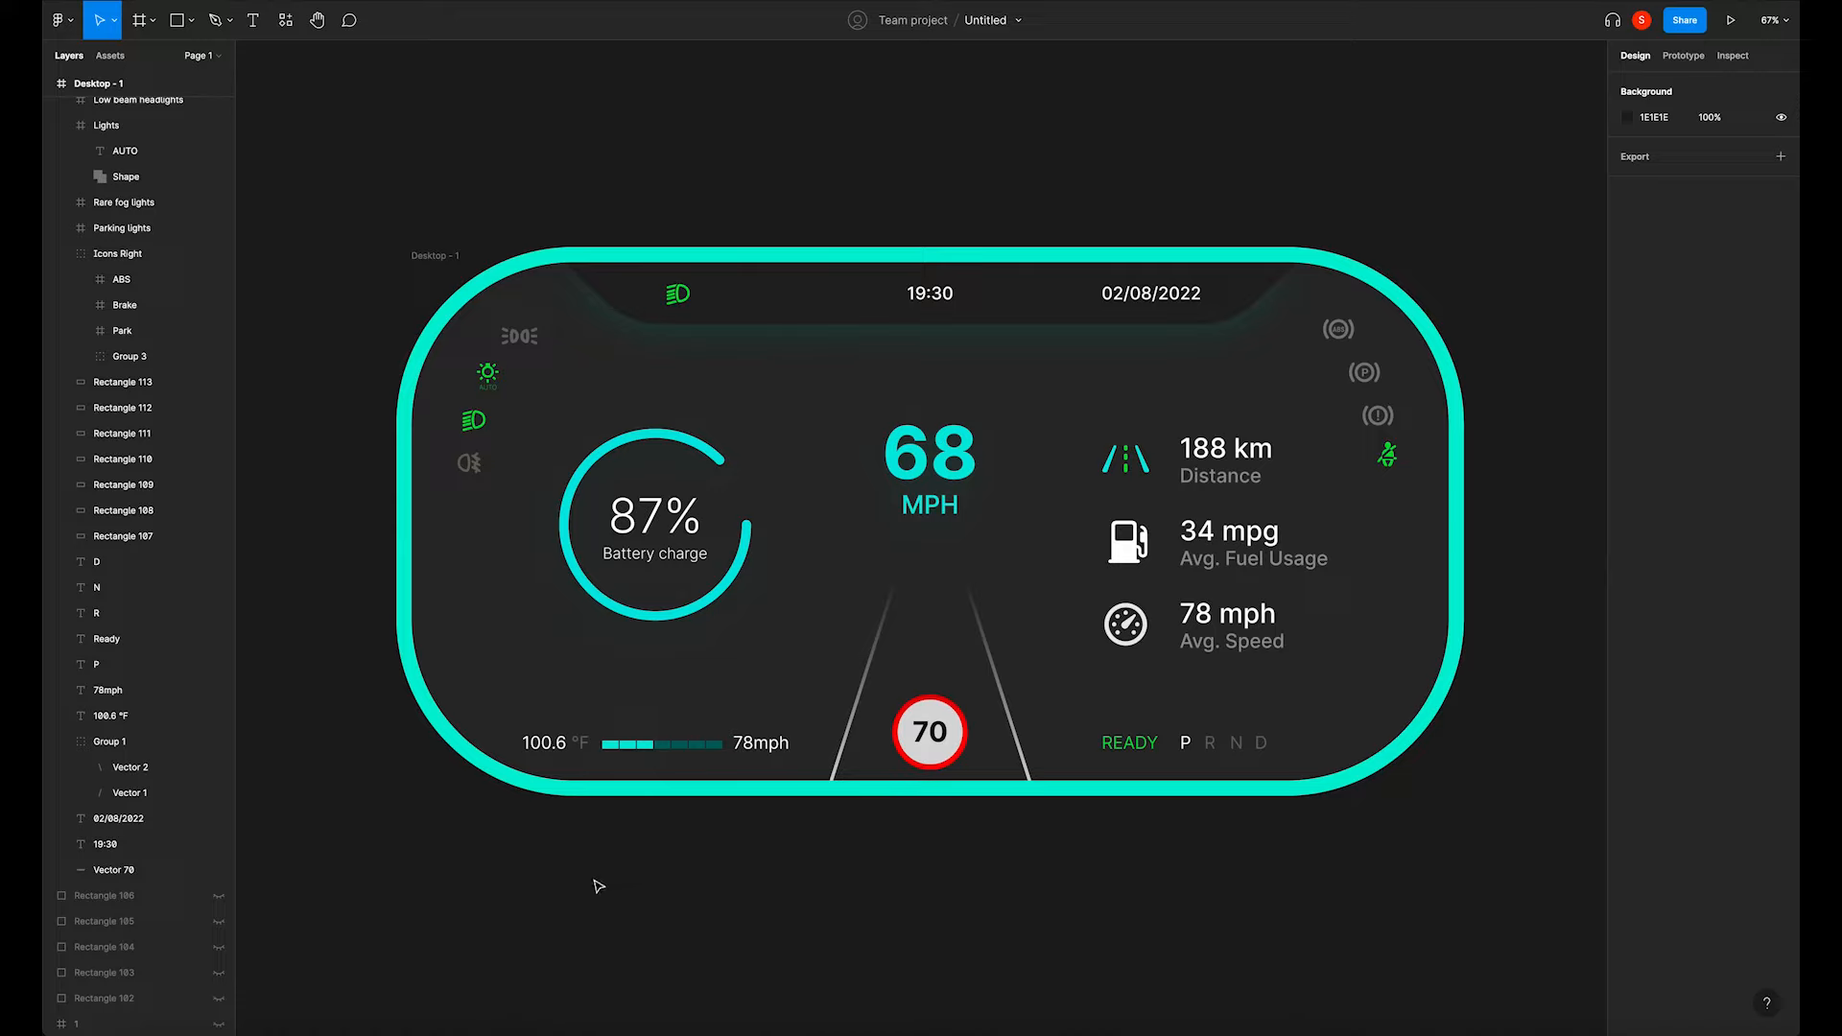